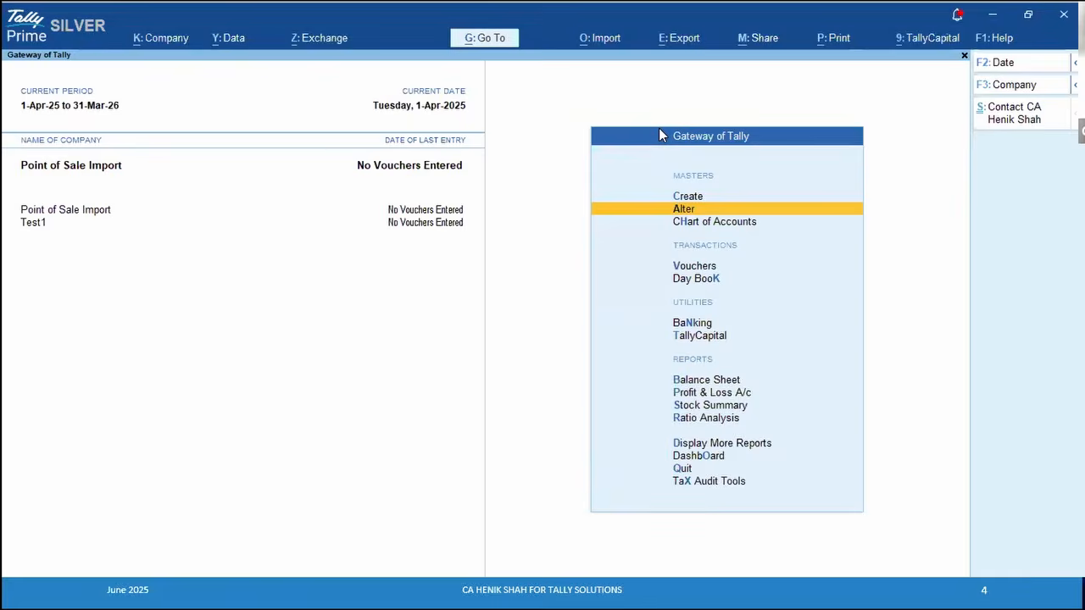
# Open the Bat Grip Velvet stock item master for alteration
pyautogui.press('Return')
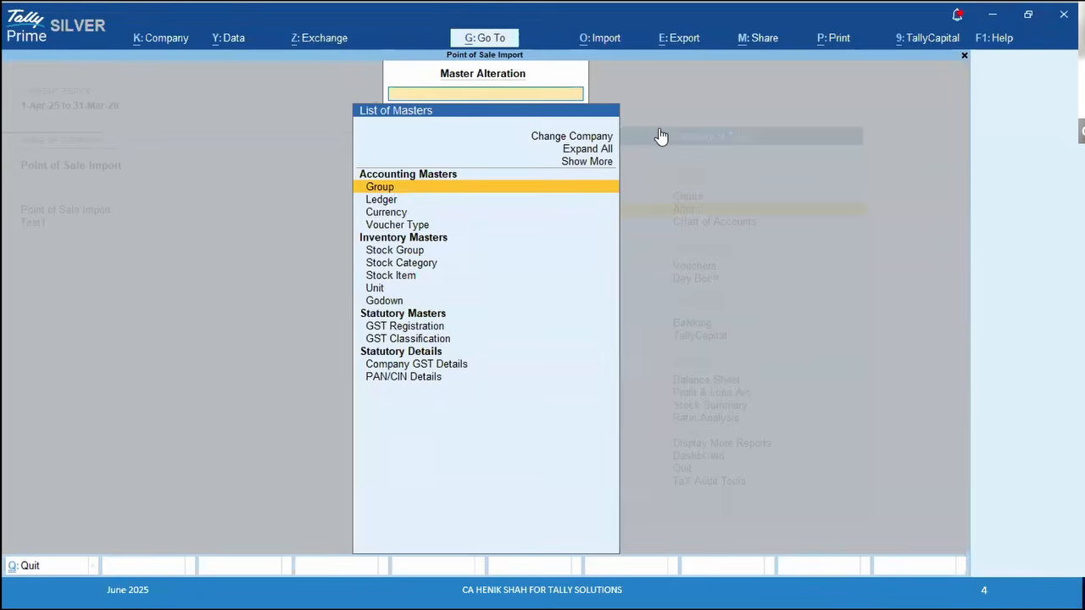
pyautogui.hotkey('alt', 'Tab')
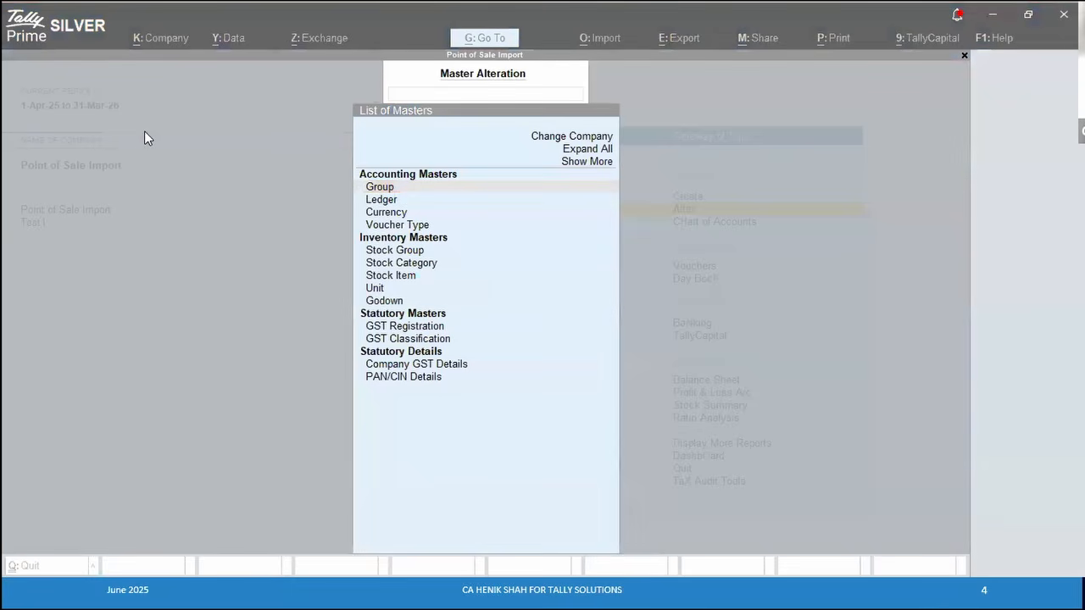
pyautogui.click(446, 276)
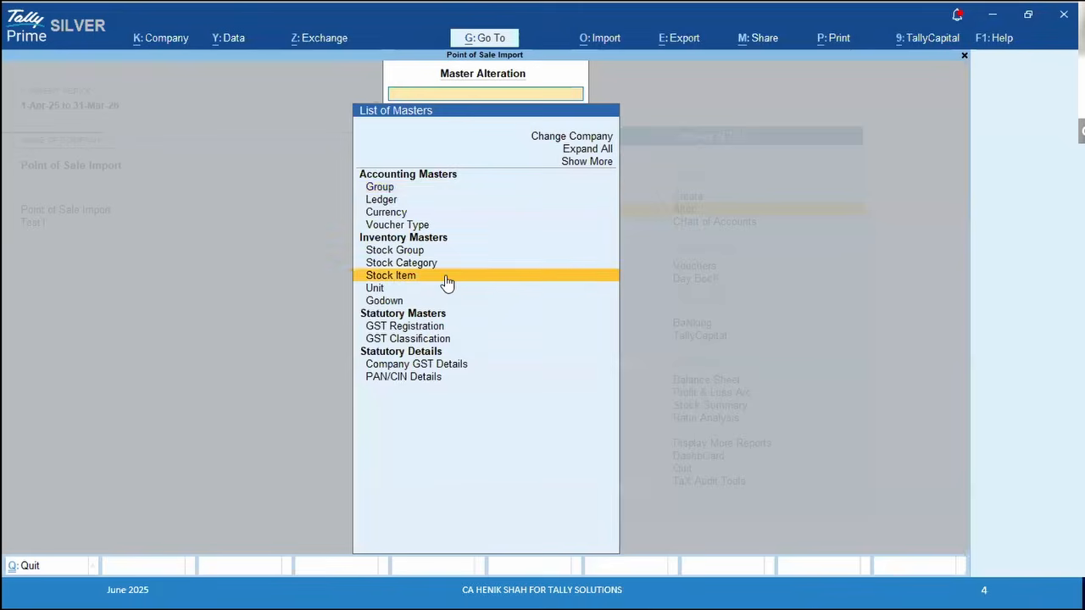
pyautogui.click(446, 277)
pyautogui.press('Return')
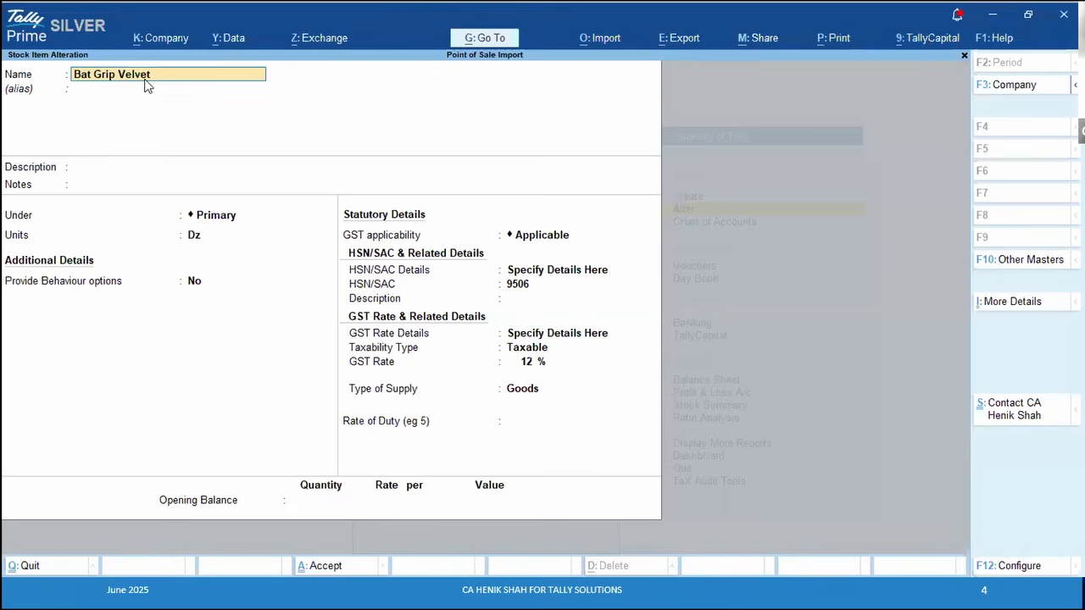
# Review the stock item's group, units, behaviour options and GST details, and quit back to the Gateway of Tally without saving
pyautogui.click(214, 219)
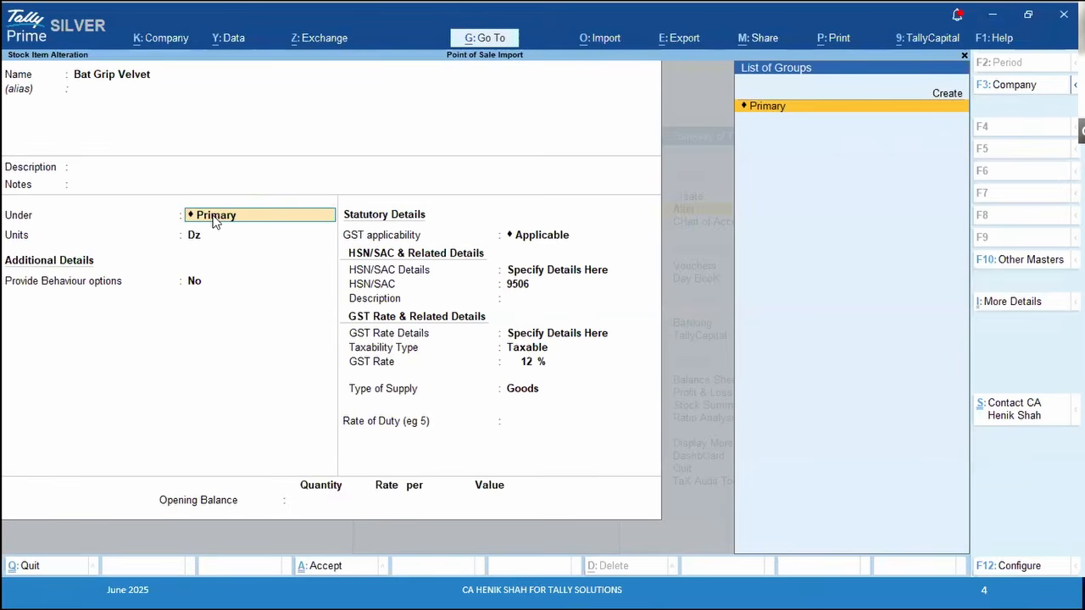
pyautogui.press('Return')
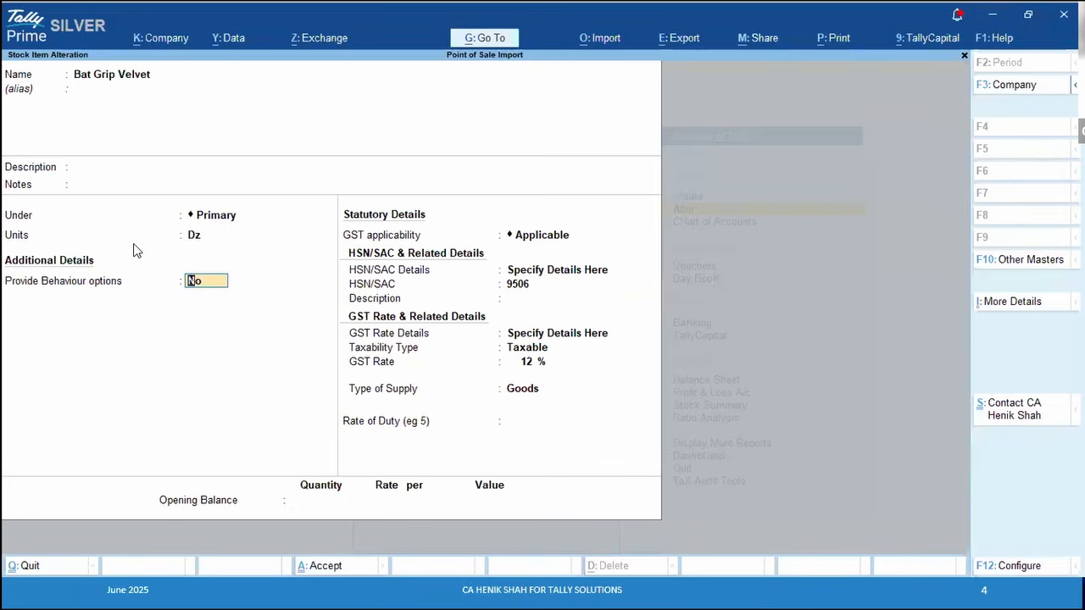
pyautogui.press('BackSpace')
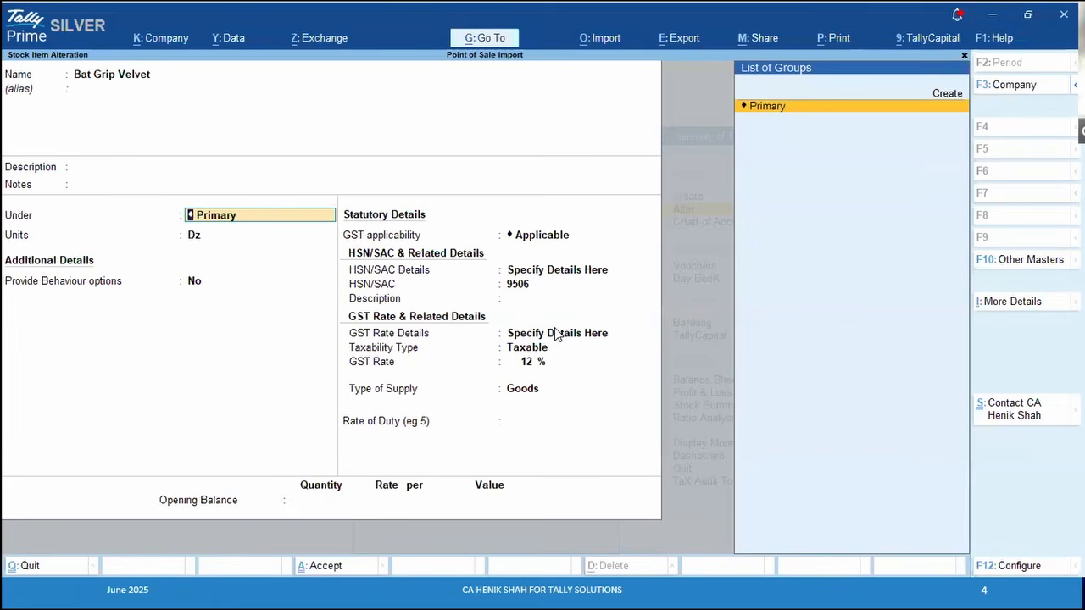
pyautogui.press('Escape')
pyautogui.press('Escape')
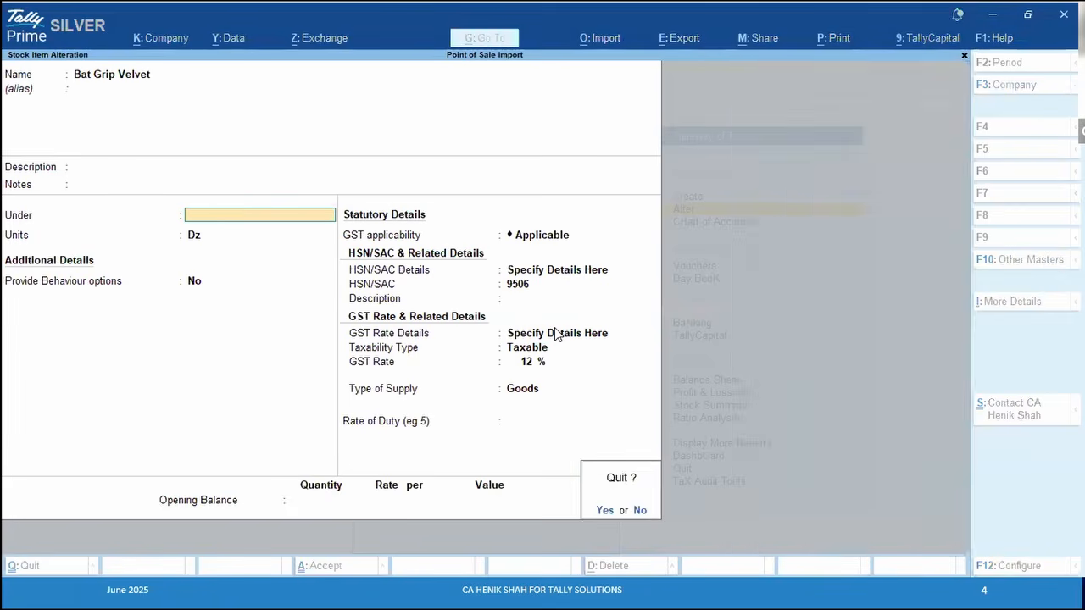
pyautogui.press('y')
pyautogui.press('Escape')
pyautogui.press('Escape')
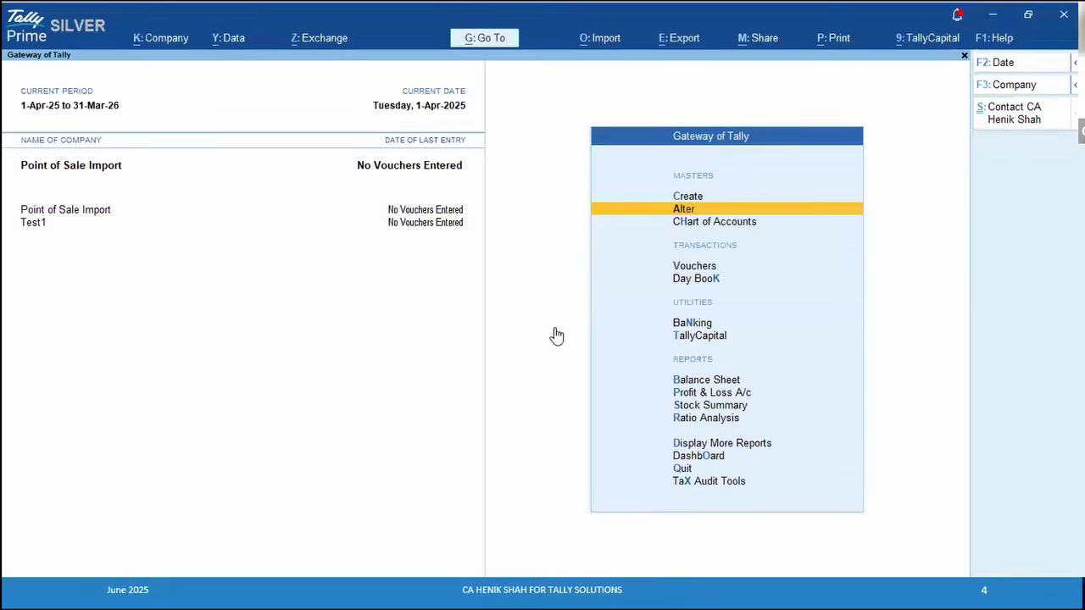
# Open the Panjim Traders ledger master for alteration
pyautogui.press('Return')
pyautogui.press('Down')
pyautogui.press('Return')
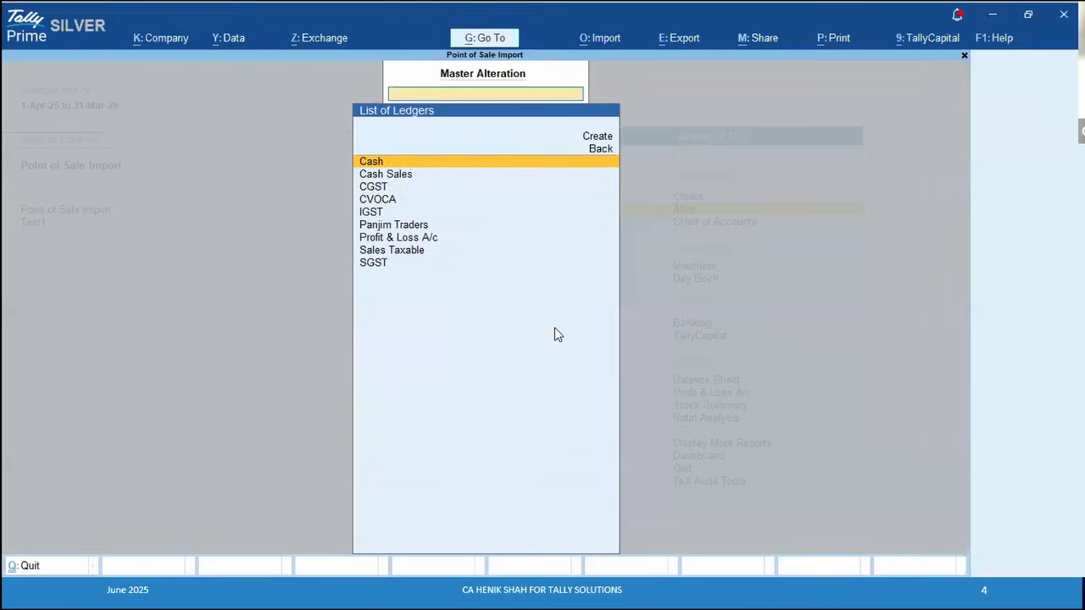
pyautogui.press('Down')
pyautogui.press('Down')
pyautogui.press('Up')
pyautogui.press('Down')
pyautogui.press('Down')
pyautogui.press('Down')
pyautogui.press('Down')
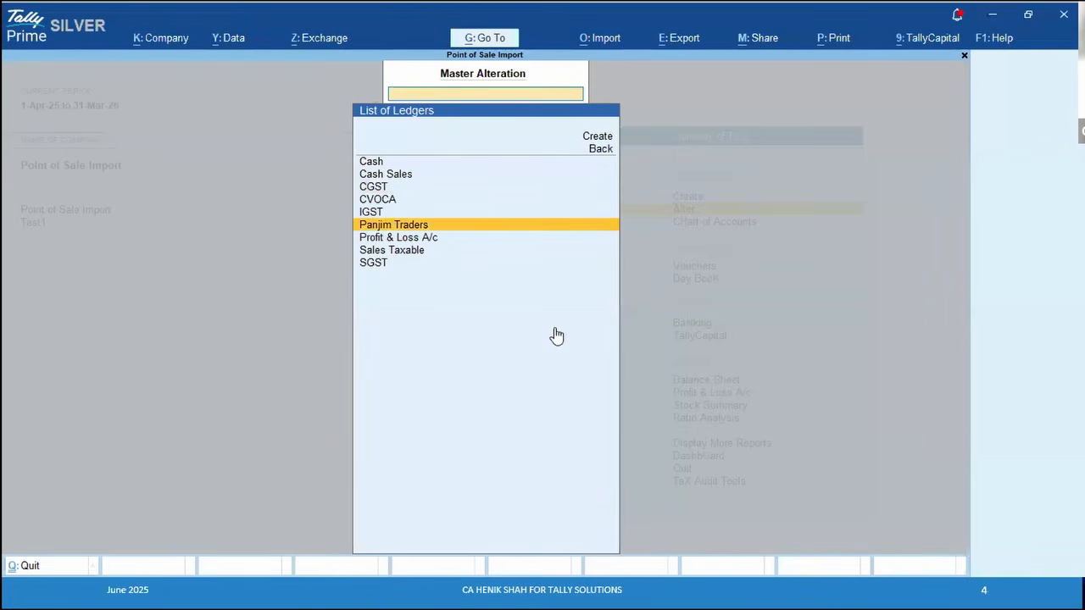
pyautogui.press('Return')
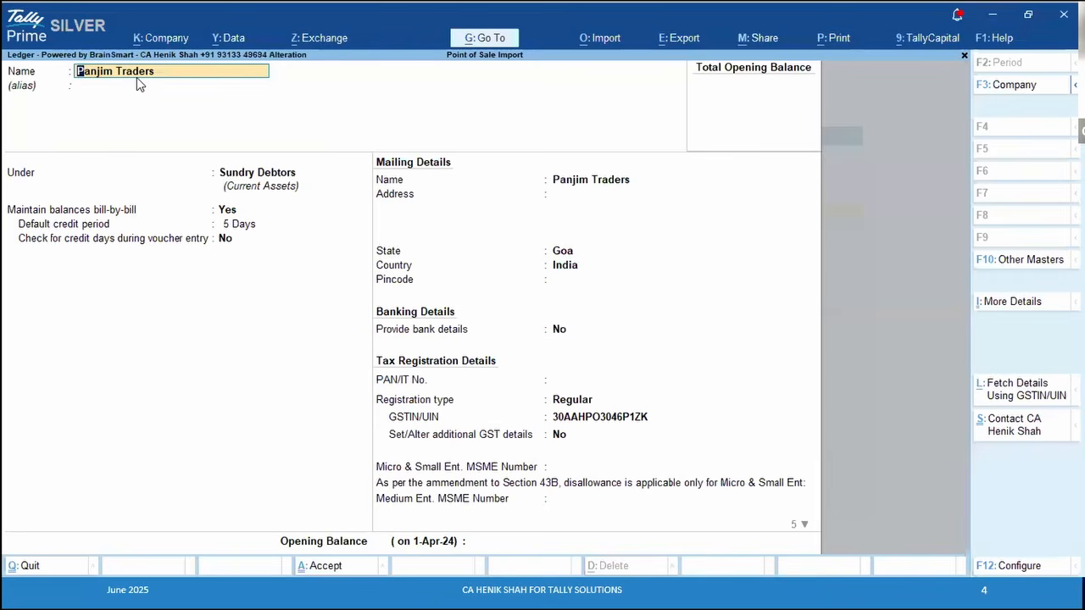
# Review the ledger's group, state, country, GST registration type and GSTIN, and accept it to return to the Gateway of Tally
pyautogui.click(230, 174)
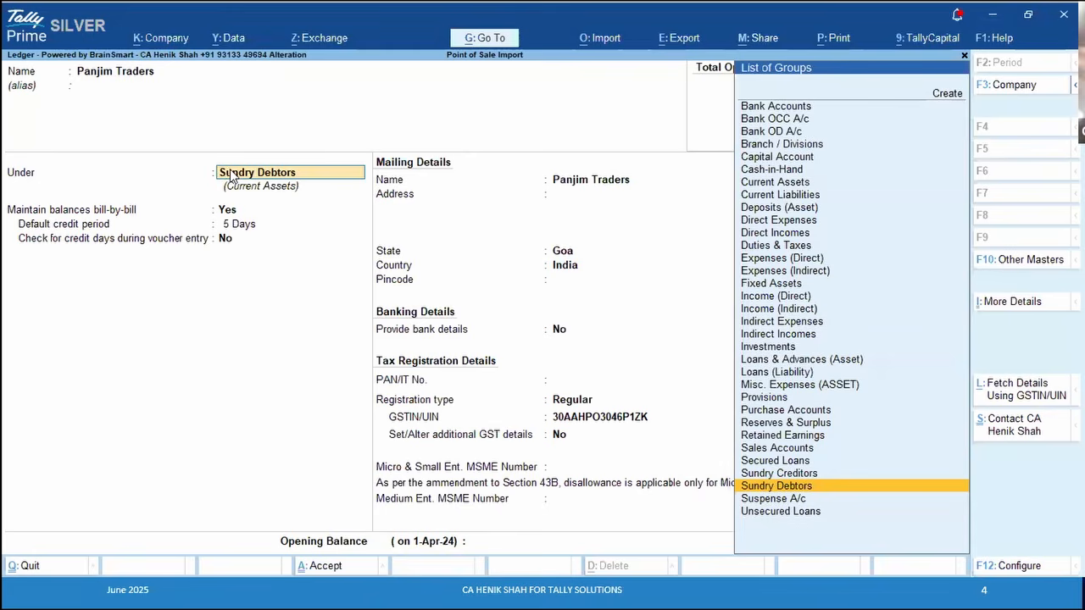
pyautogui.click(559, 252)
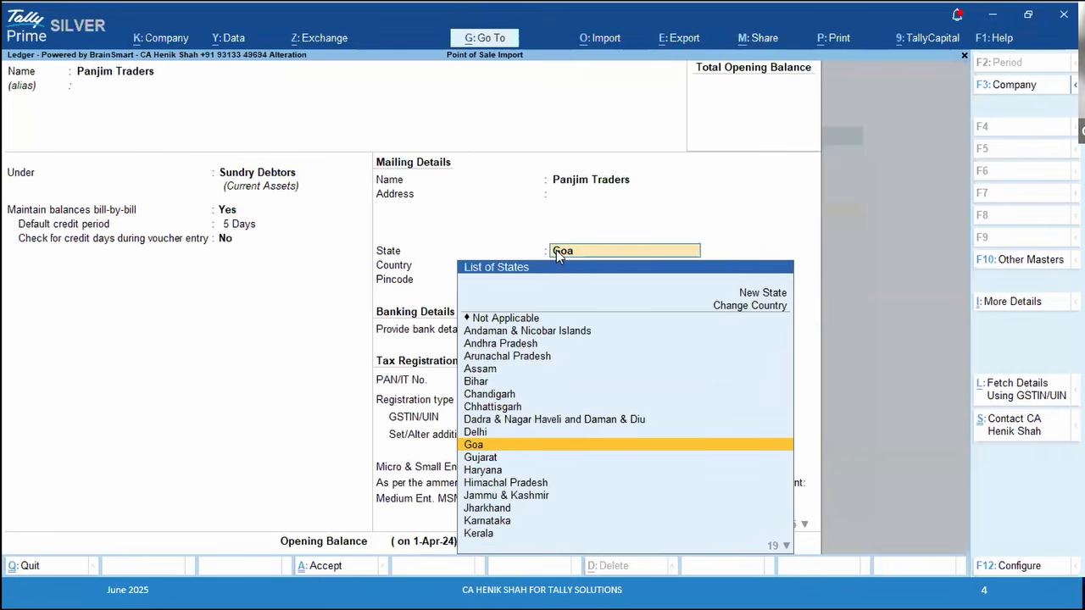
pyautogui.press('Return')
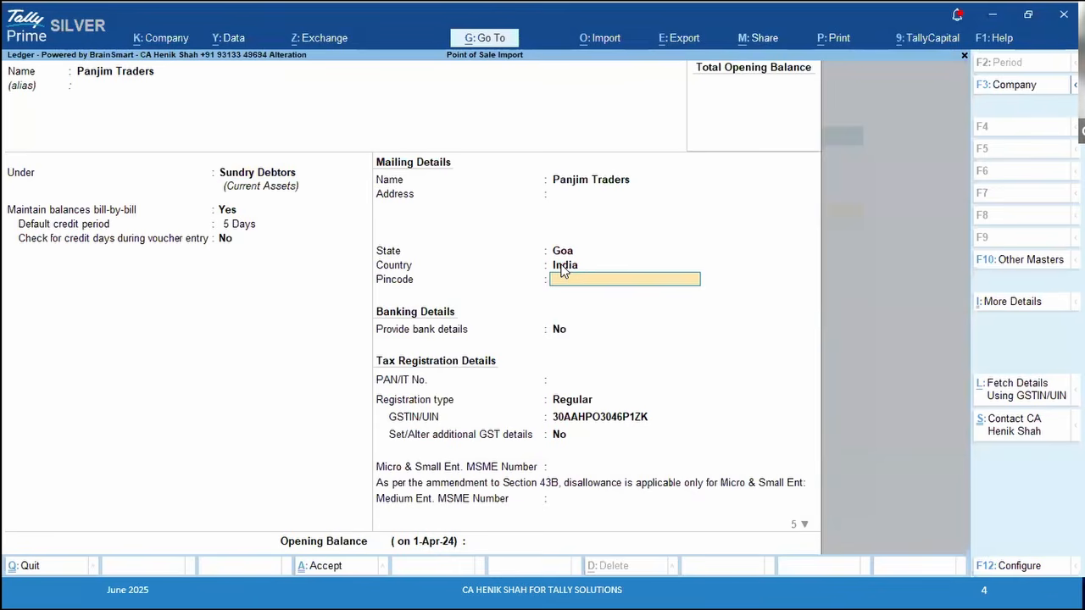
pyautogui.click(579, 402)
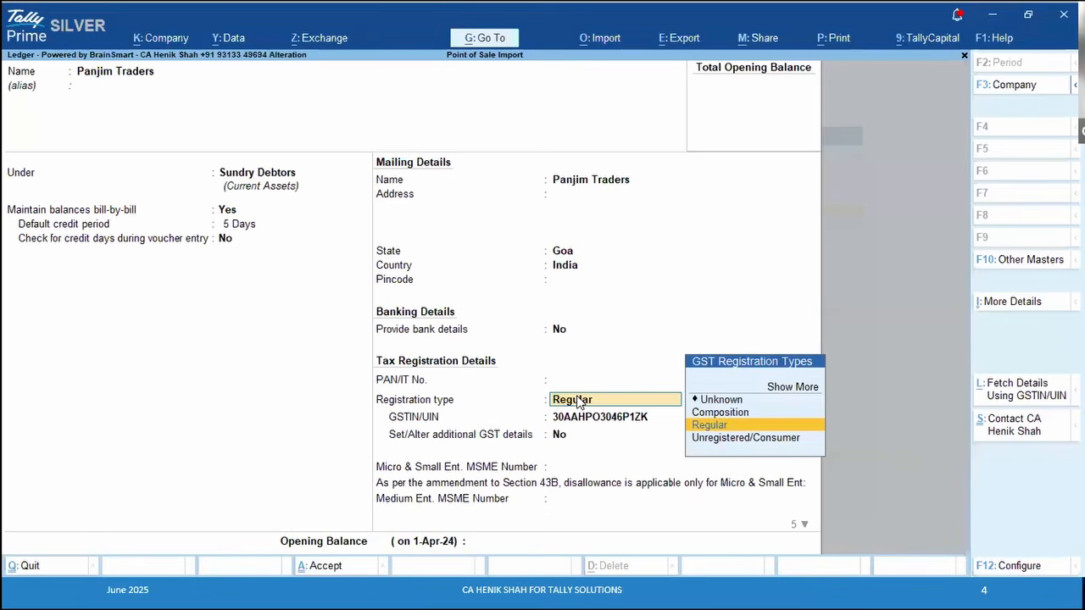
pyautogui.press('Return')
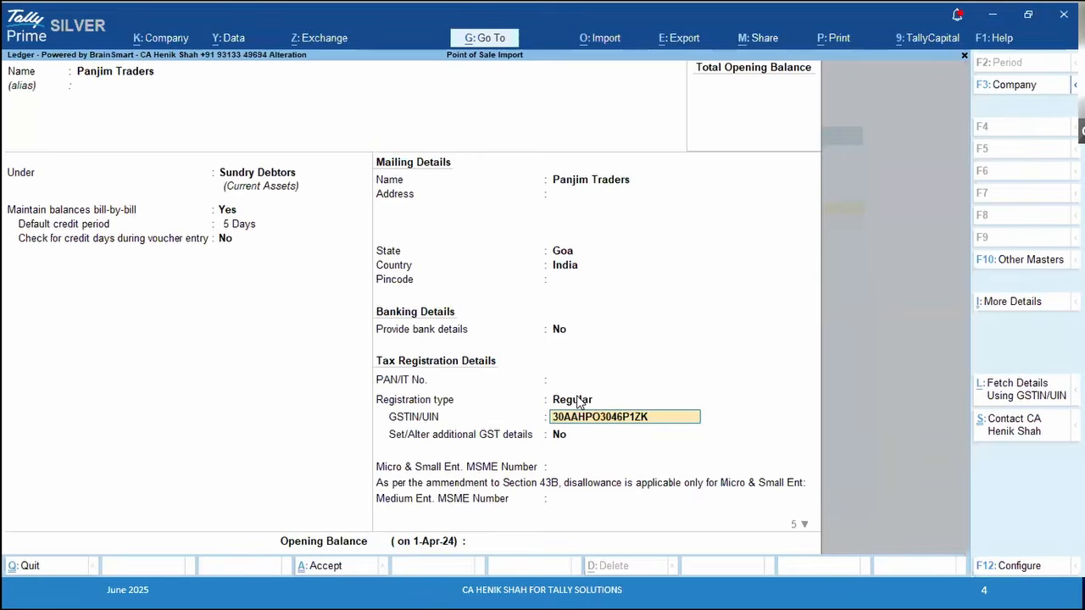
pyautogui.hotkey('ctrl', 'a')
pyautogui.press('Escape')
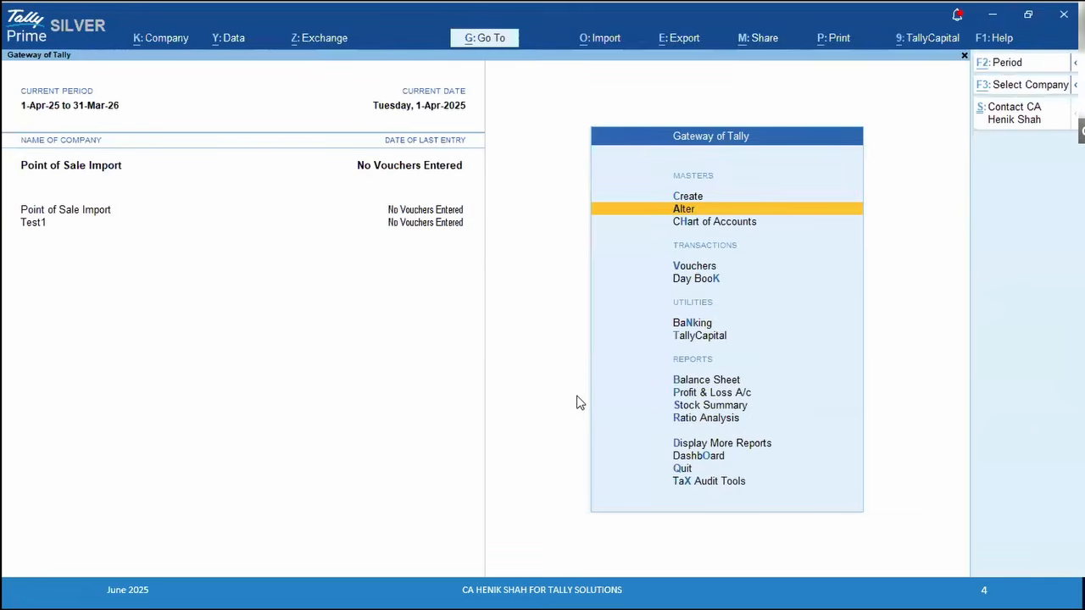
pyautogui.hotkey('alt', 'Tab')
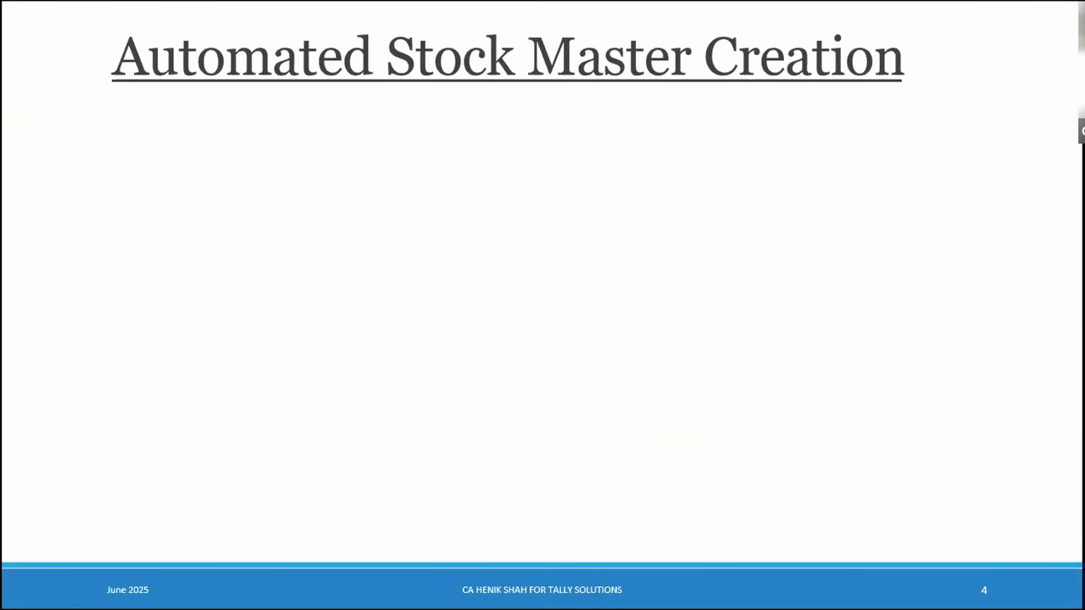
pyautogui.click(363, 196)
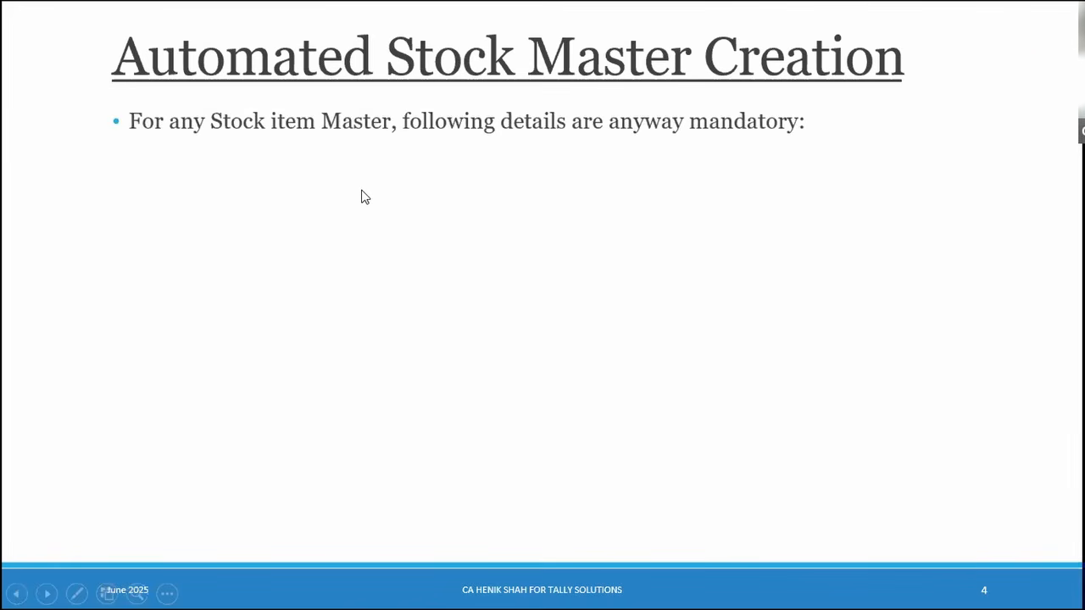
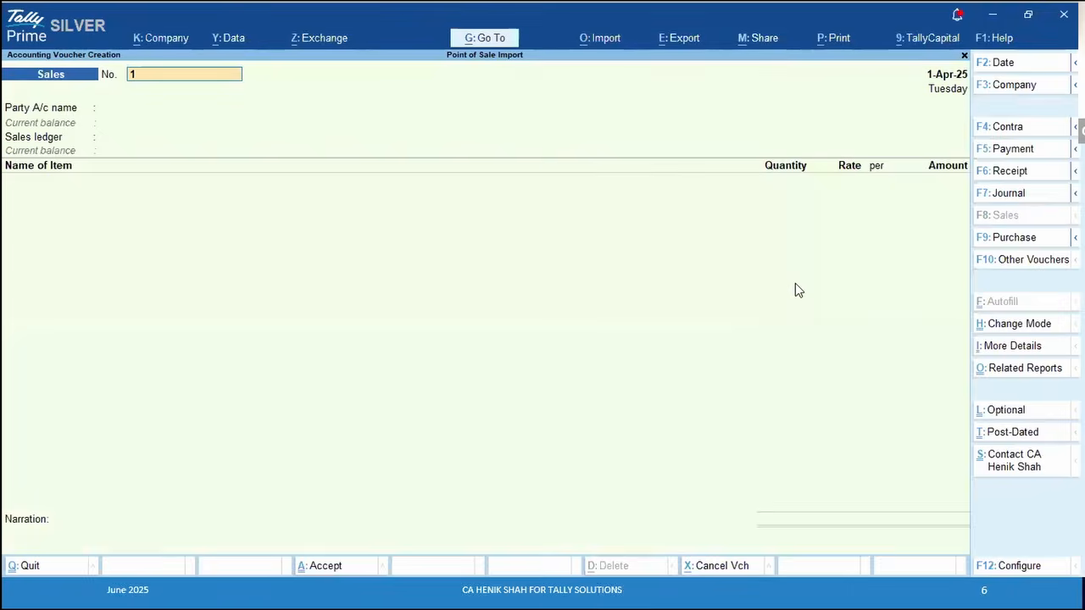
pyautogui.press('Escape')
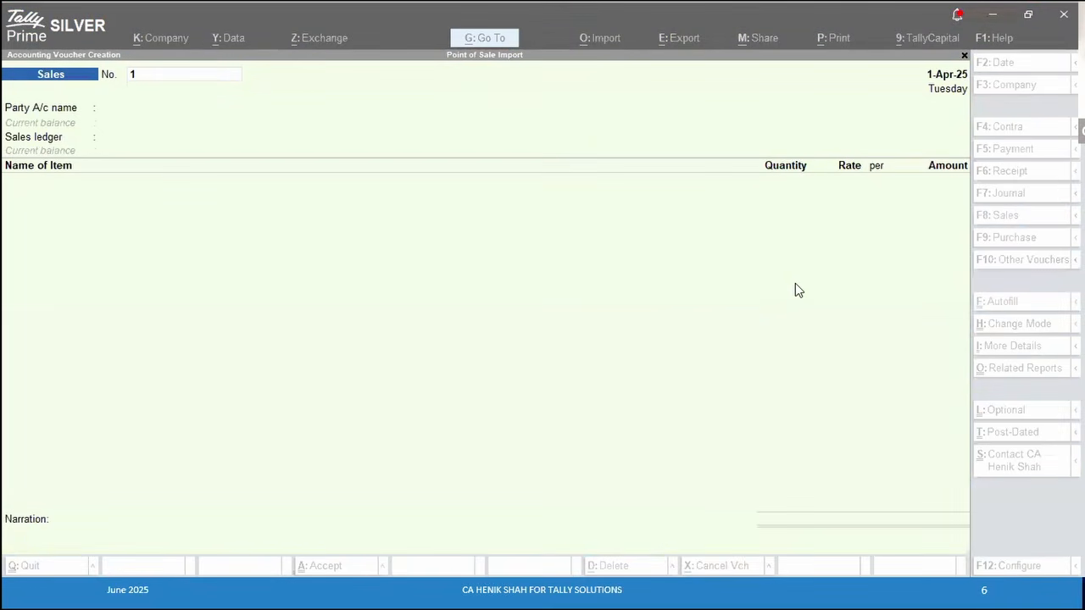
pyautogui.click(439, 26)
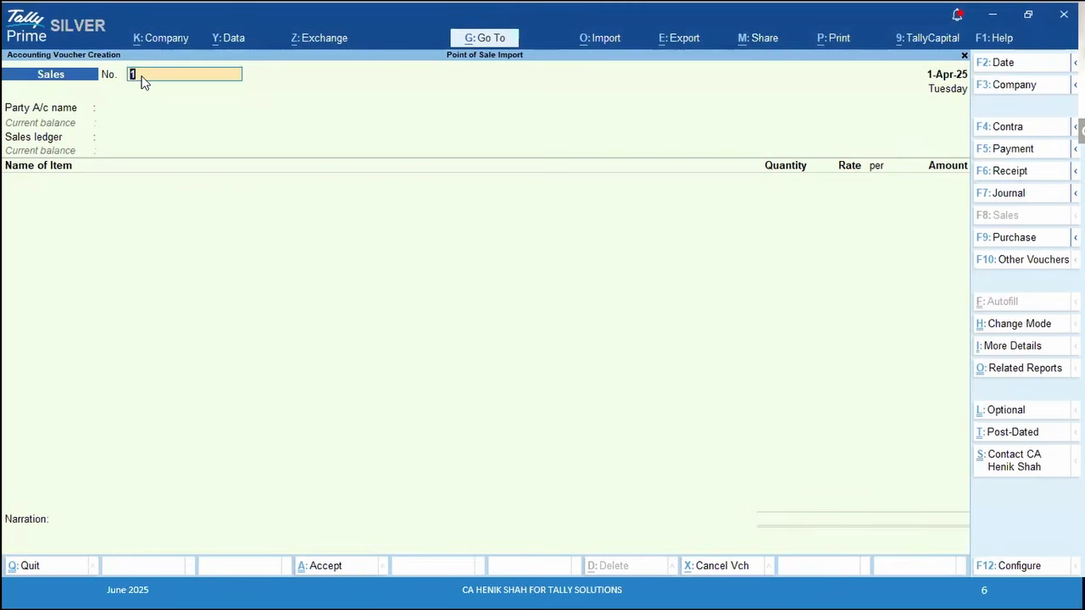
# Set Panjim Traders as the party account of sales voucher 1, accepting the blank dispatch details and default party details
pyautogui.click(110, 112)
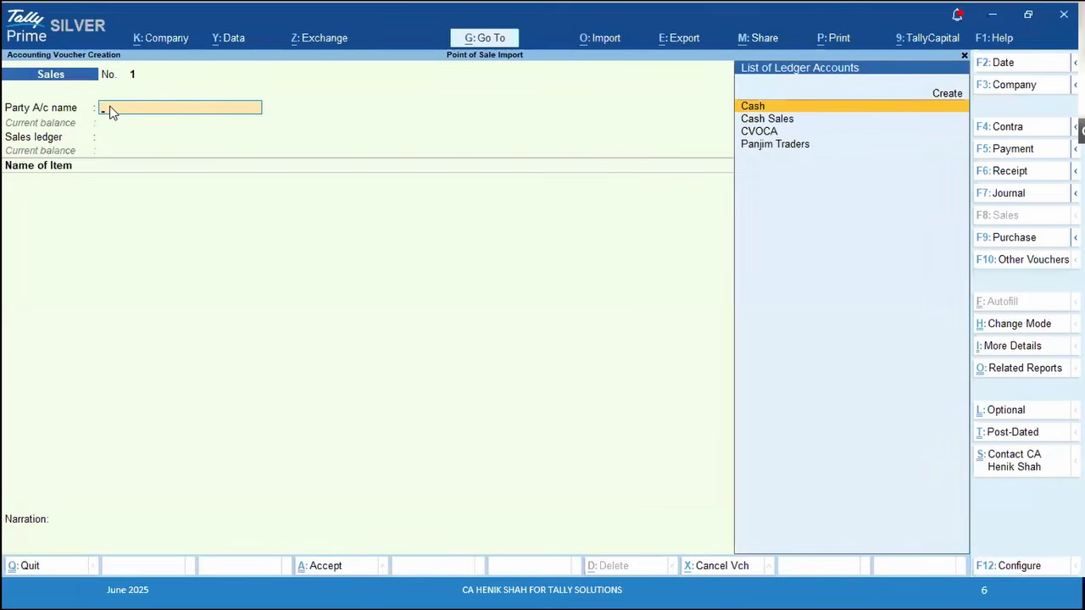
pyautogui.press('Down')
pyautogui.press('Down')
pyautogui.press('Down')
pyautogui.press('Return')
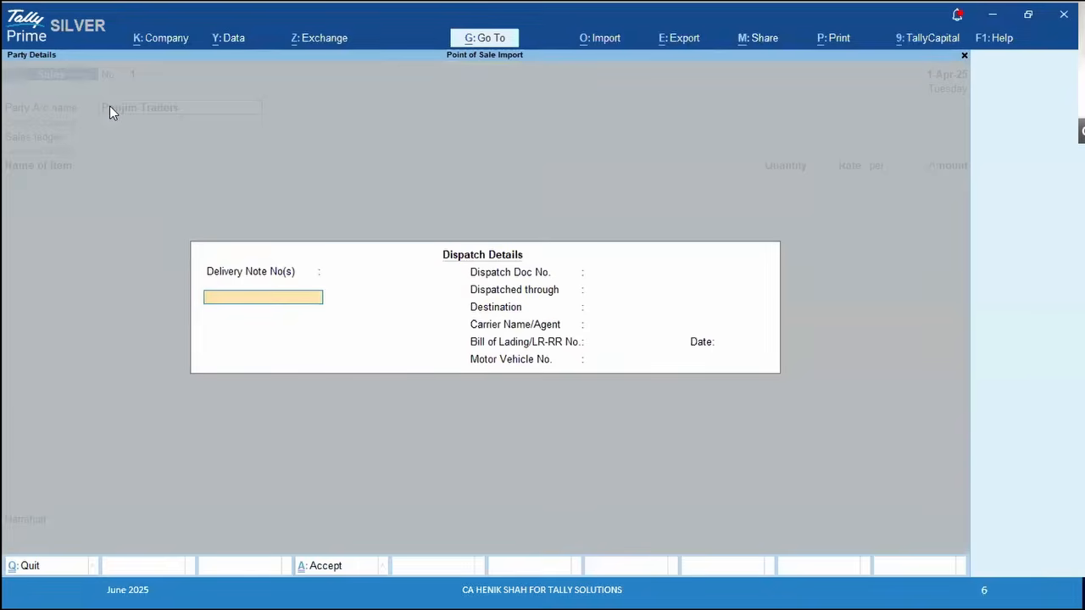
pyautogui.hotkey('ctrl', 'a')
pyautogui.hotkey('ctrl', 'a')
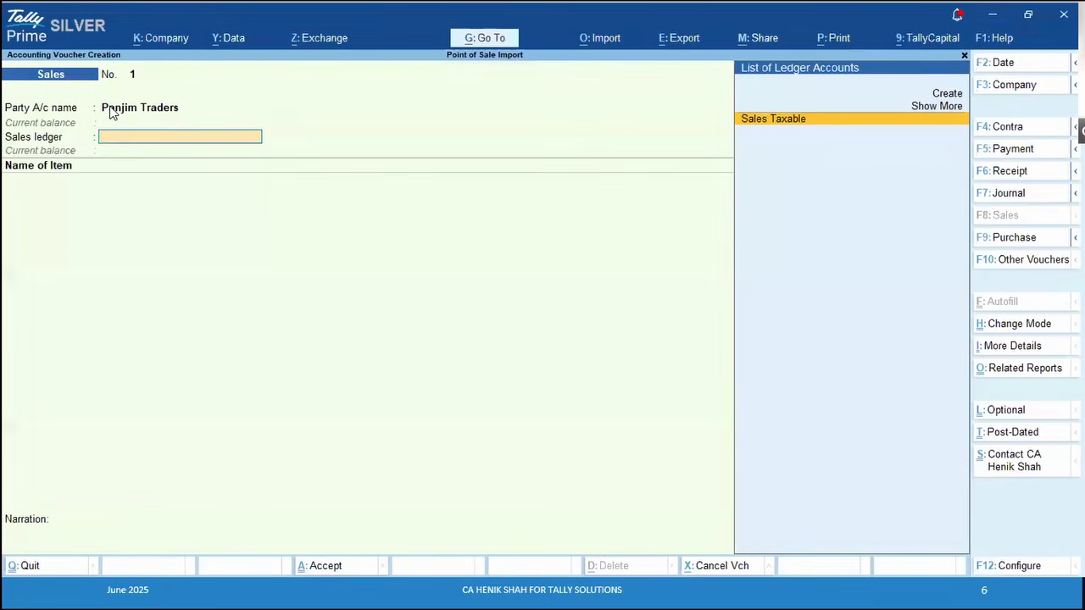
# Reopen the voucher's party details and check the buyer, state, country, GST registration and place of supply, accepting them as they are
pyautogui.click(111, 109)
pyautogui.press('Return')
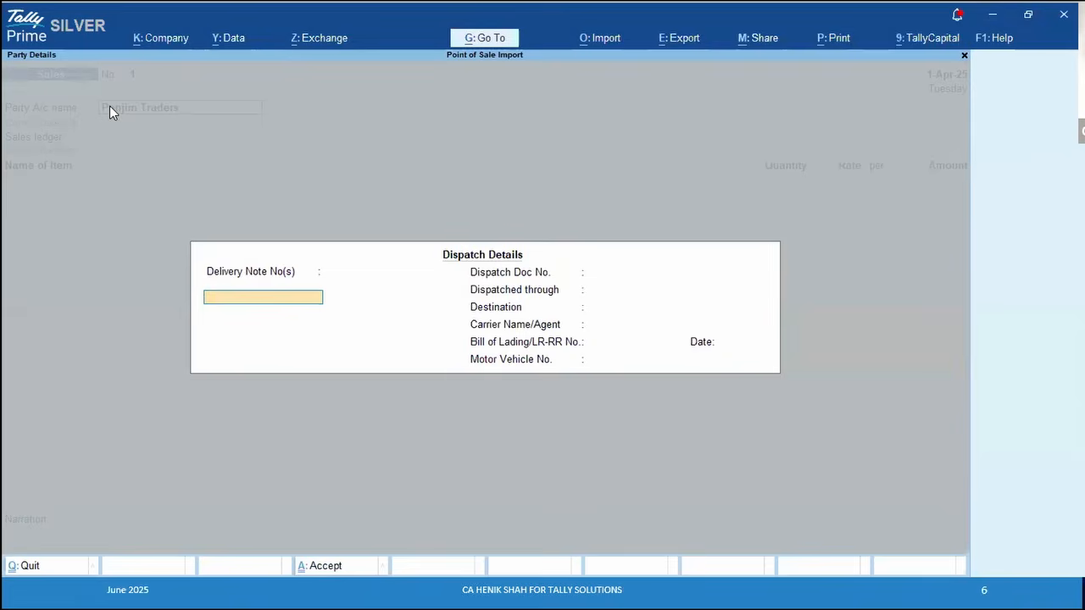
pyautogui.hotkey('ctrl', 'a')
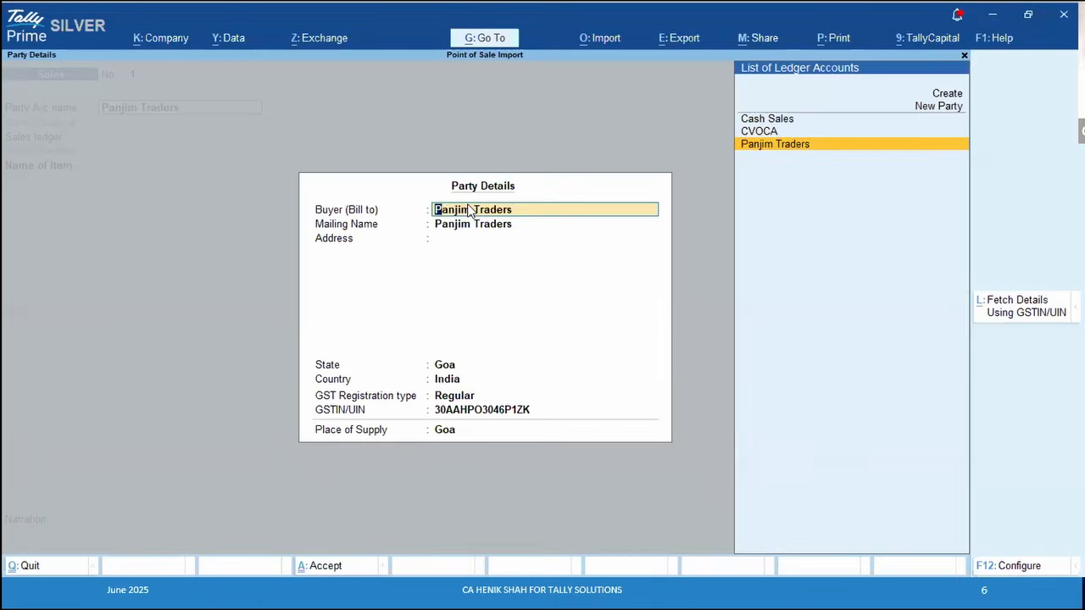
pyautogui.press('Return')
pyautogui.press('Return')
pyautogui.press('Return')
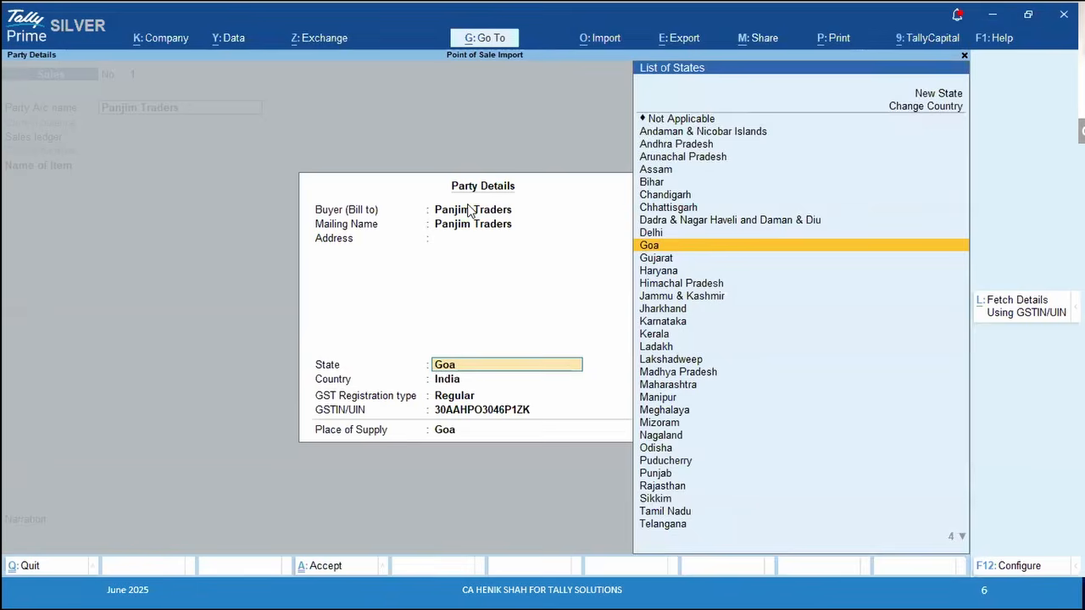
pyautogui.press('Return')
pyautogui.press('Return')
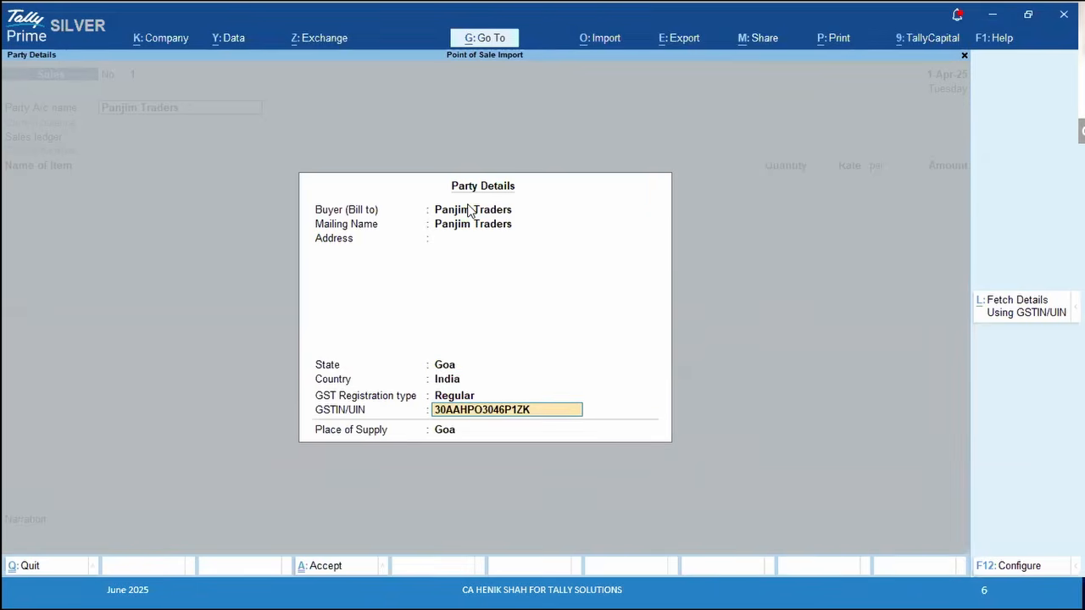
pyautogui.press('Return')
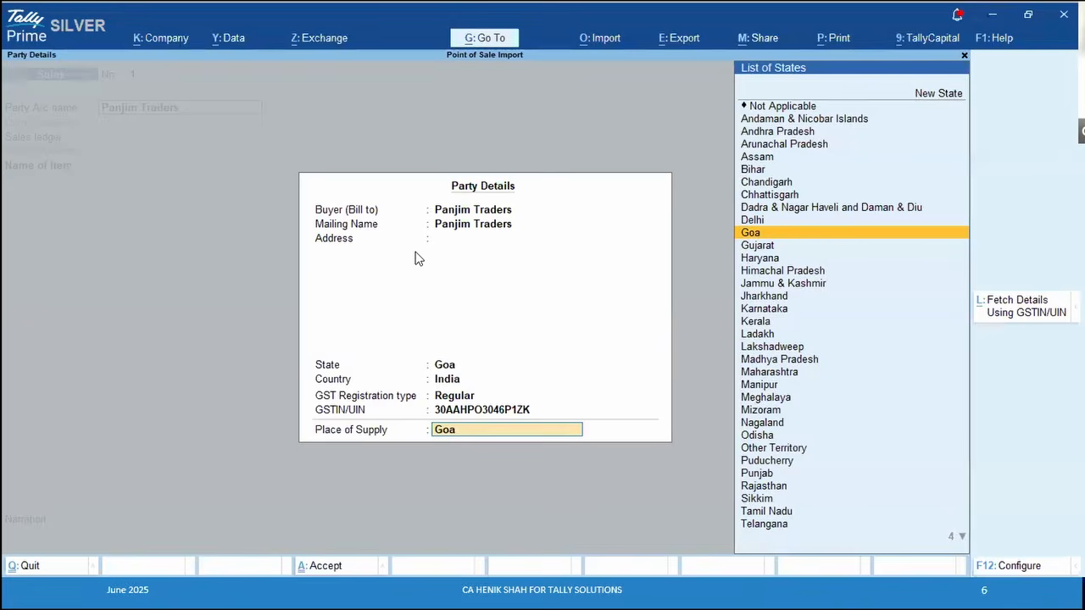
pyautogui.press('Return')
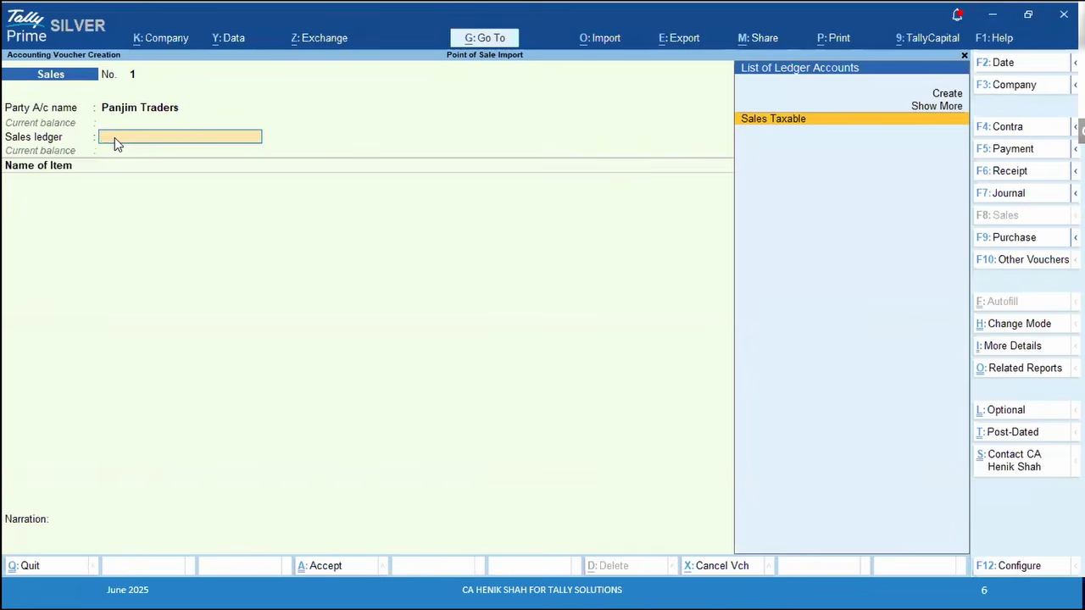
# Choose Sales Taxable as the sales ledger and Bat Grip Velvet as the voucher's first item
pyautogui.press('Return')
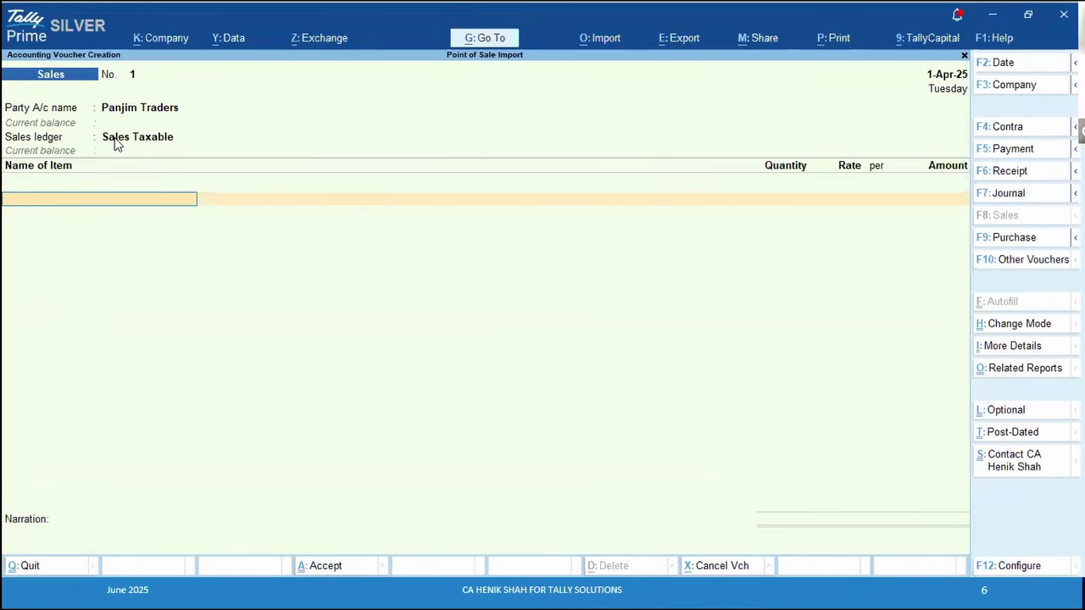
pyautogui.write('Bat')
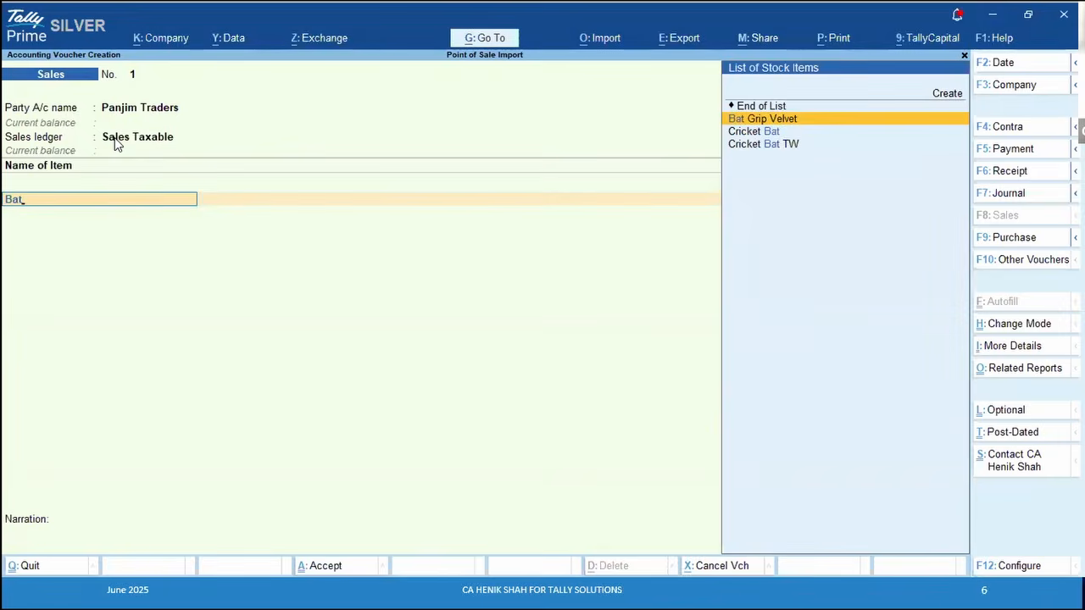
pyautogui.press('Return')
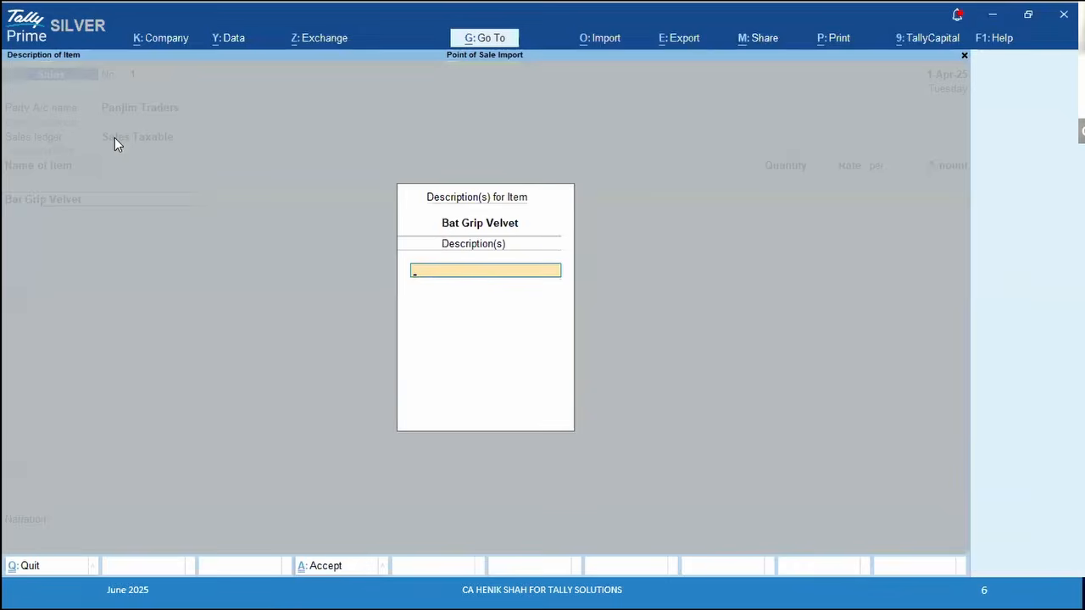
# Leave the Bat Grip Velvet description blank and enter a quantity of 1 Dz at a rate of 100 per Dz
pyautogui.press('Return')
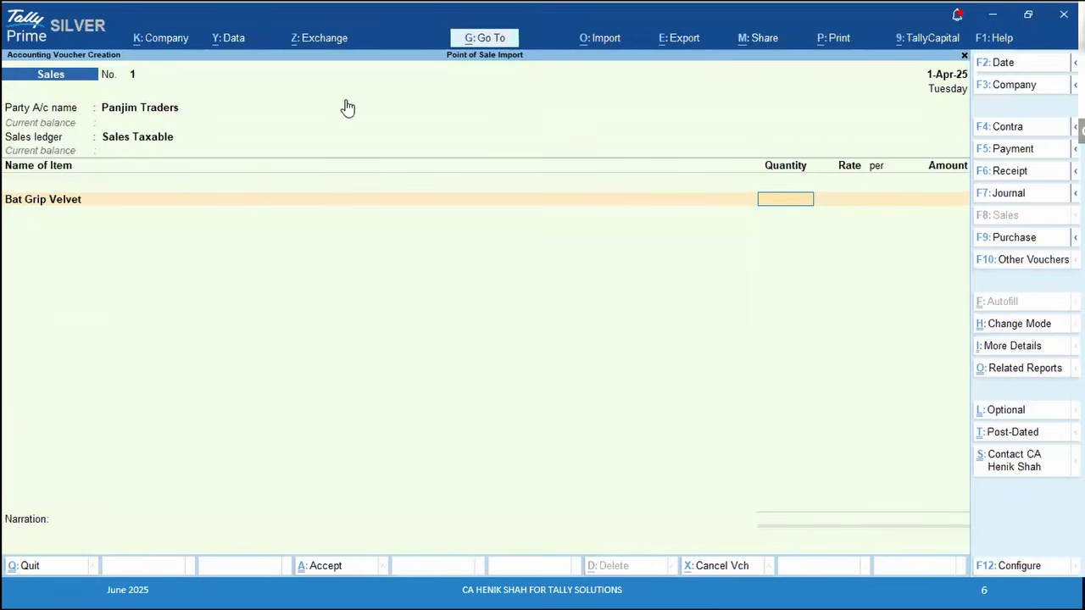
pyautogui.press('BackSpace')
pyautogui.press('Return')
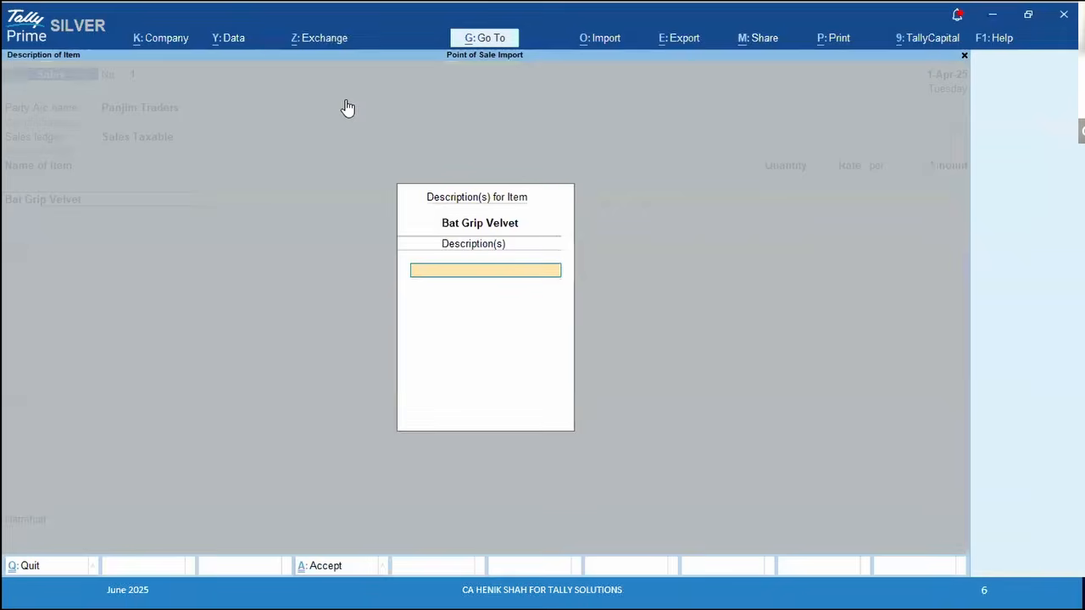
pyautogui.press('Return')
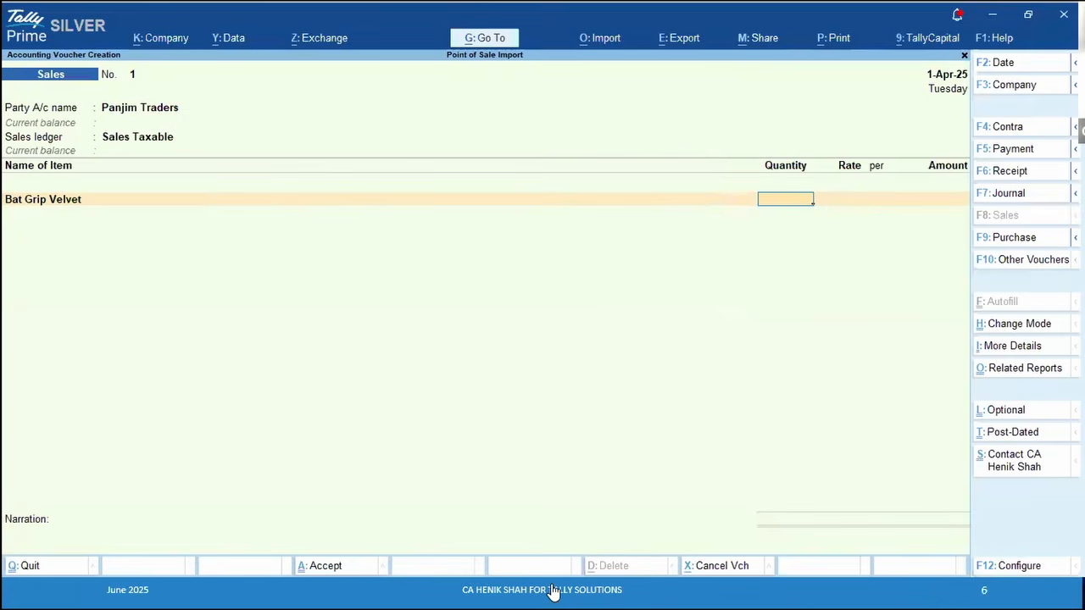
pyautogui.write('1')
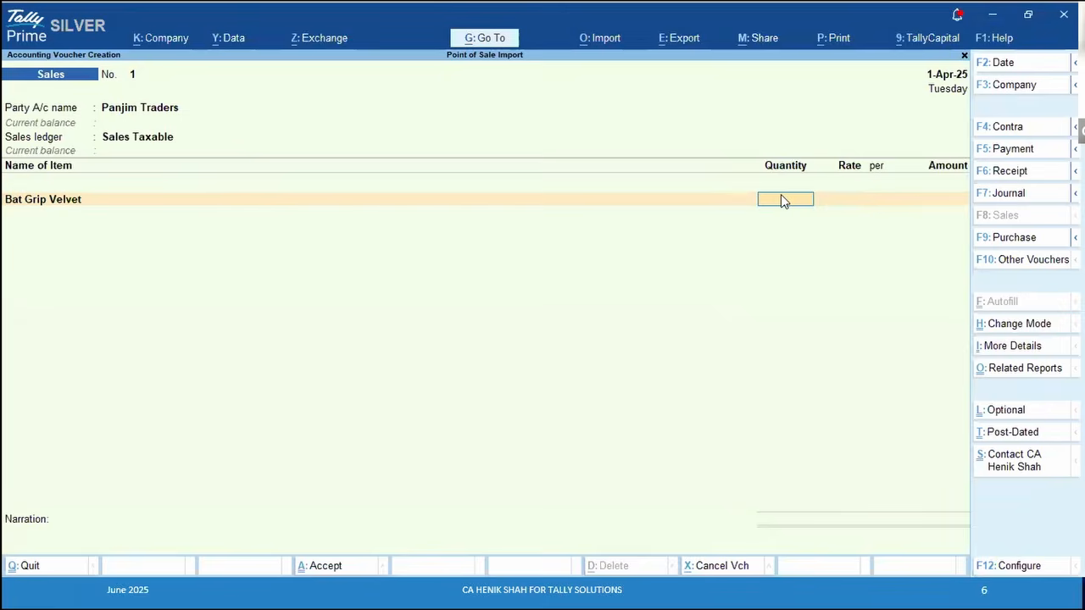
pyautogui.press('Return')
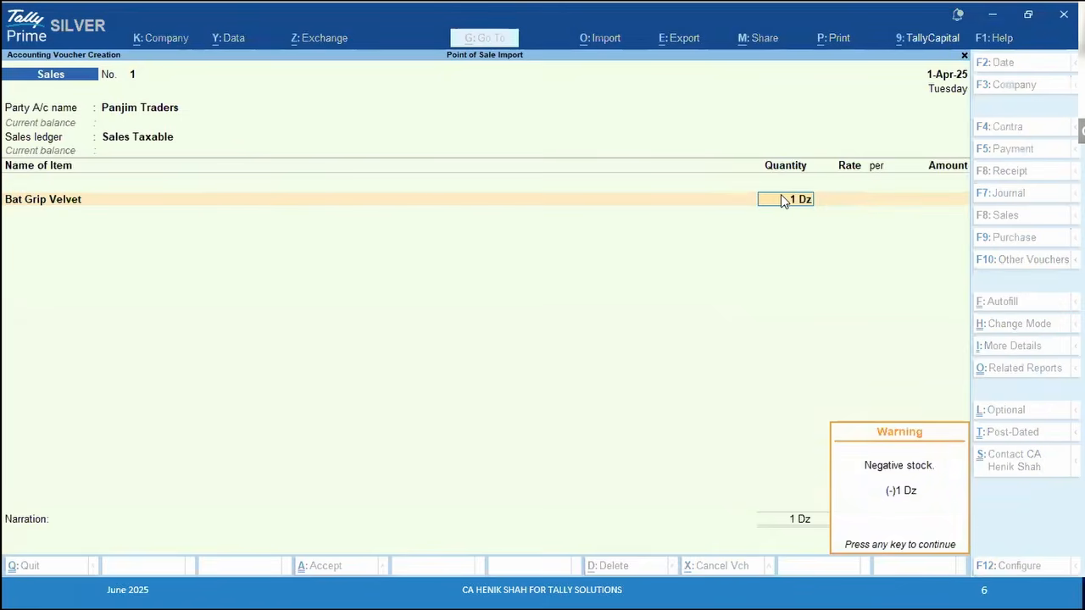
pyautogui.press('Return')
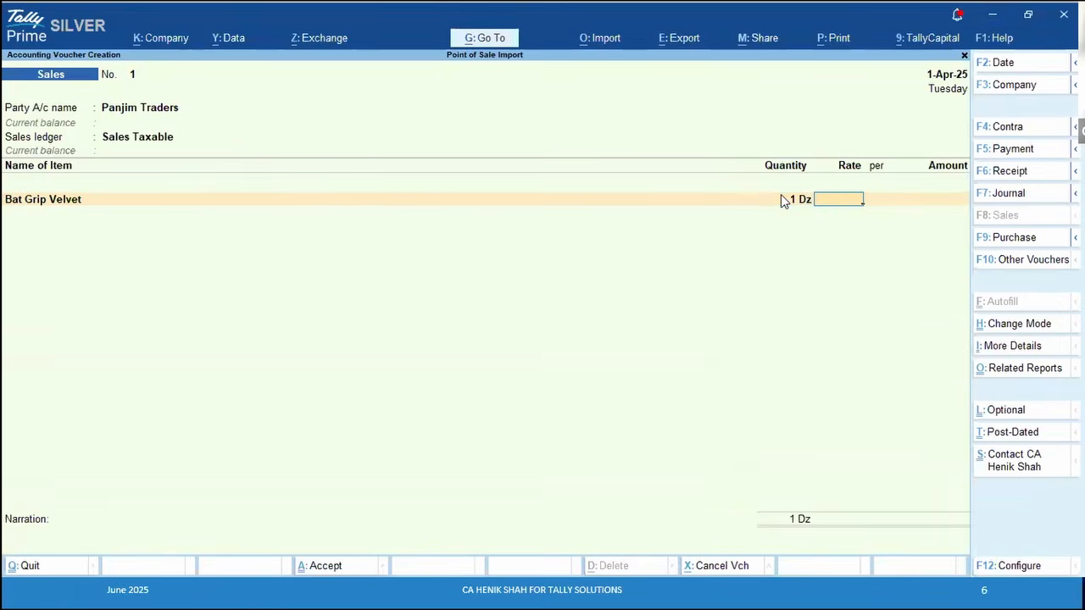
pyautogui.write('100')
pyautogui.press('Return')
pyautogui.press('Return')
pyautogui.press('Return')
# Check the item's GST rate and HSN/SAC details and accept both as per Masters/Company
pyautogui.press('Return')
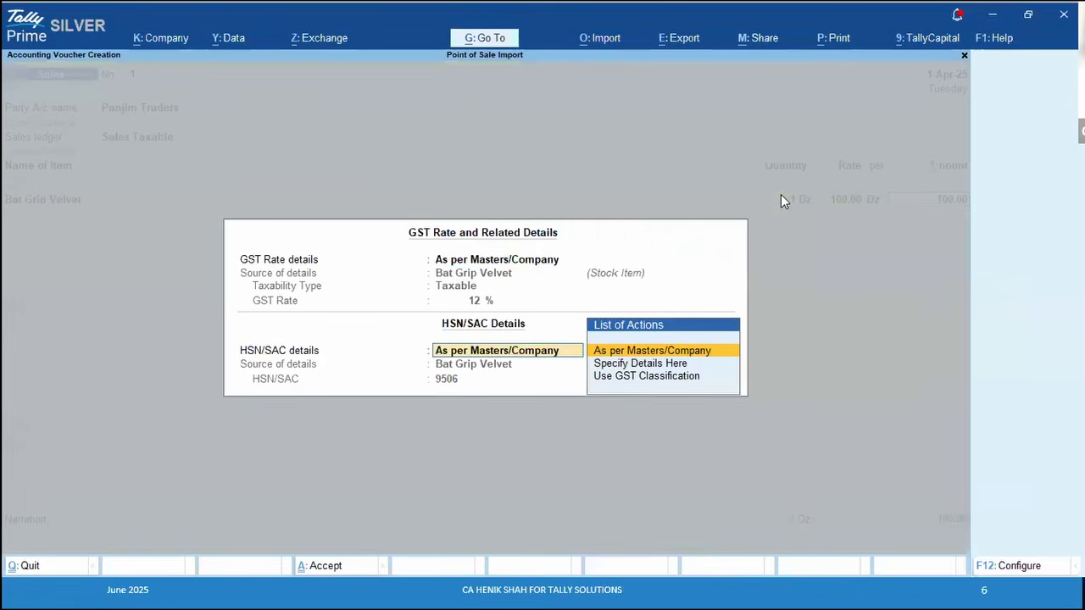
pyautogui.press('BackSpace')
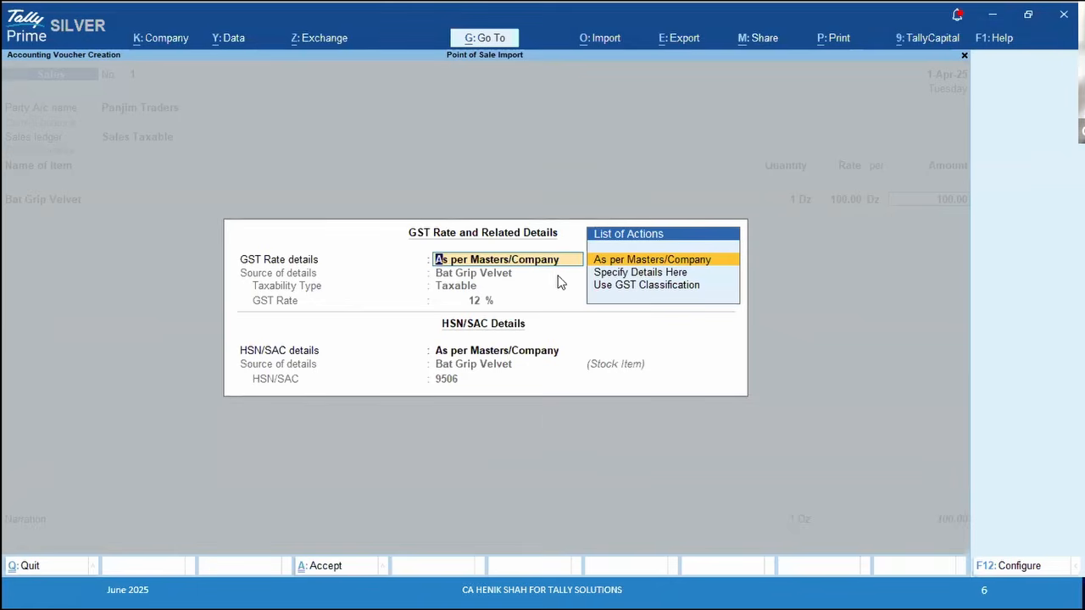
pyautogui.press('Return')
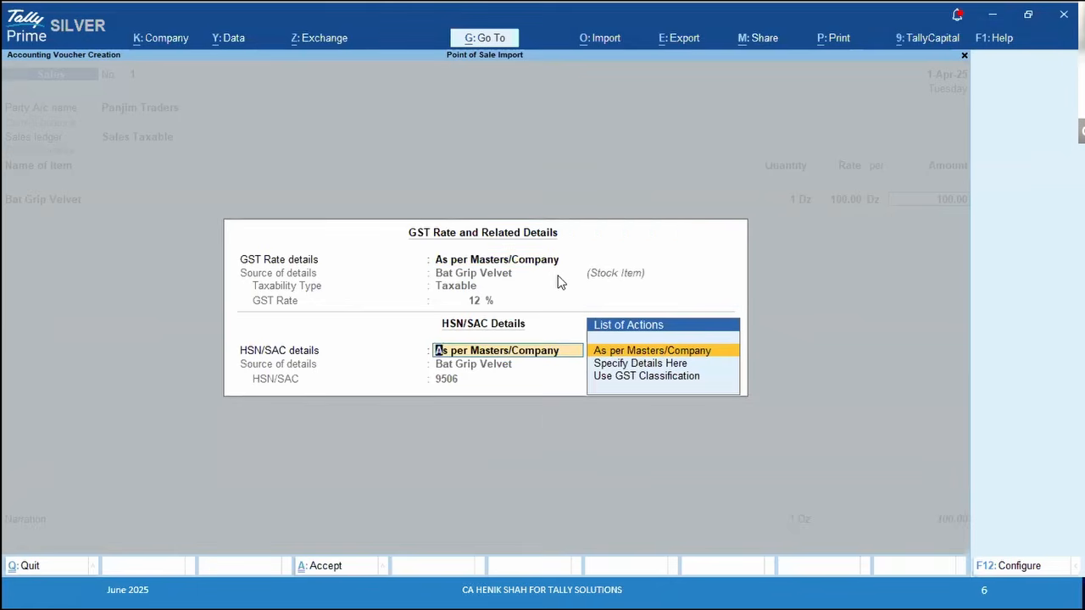
pyautogui.press('Return')
pyautogui.press('Return')
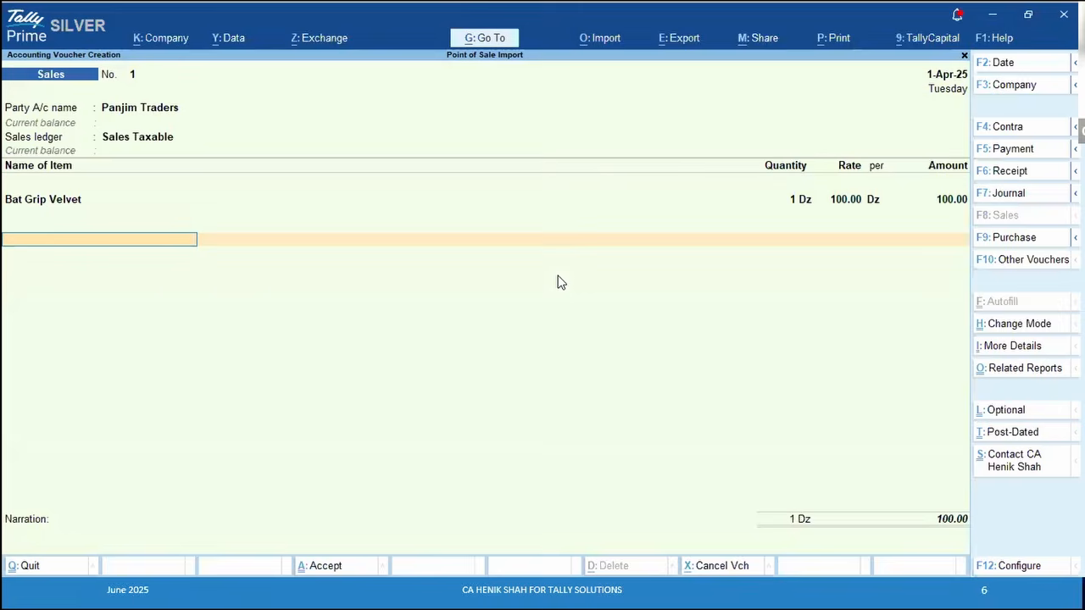
# Add the IGST ledger below the item and end the ledger list to reach the party's bill-wise details
pyautogui.write('Igst')
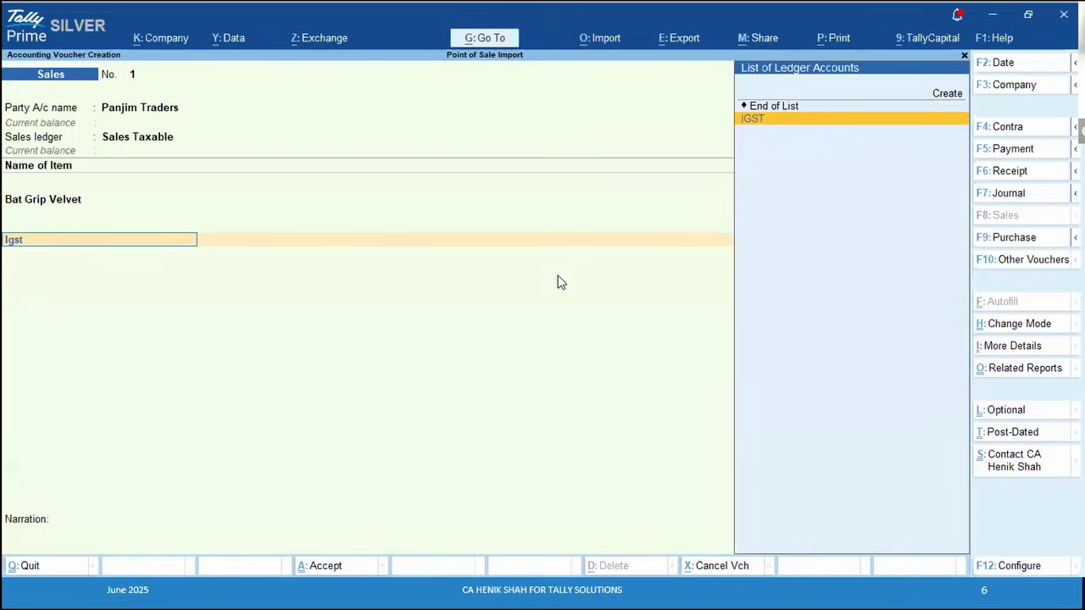
pyautogui.press('Return')
pyautogui.press('Return')
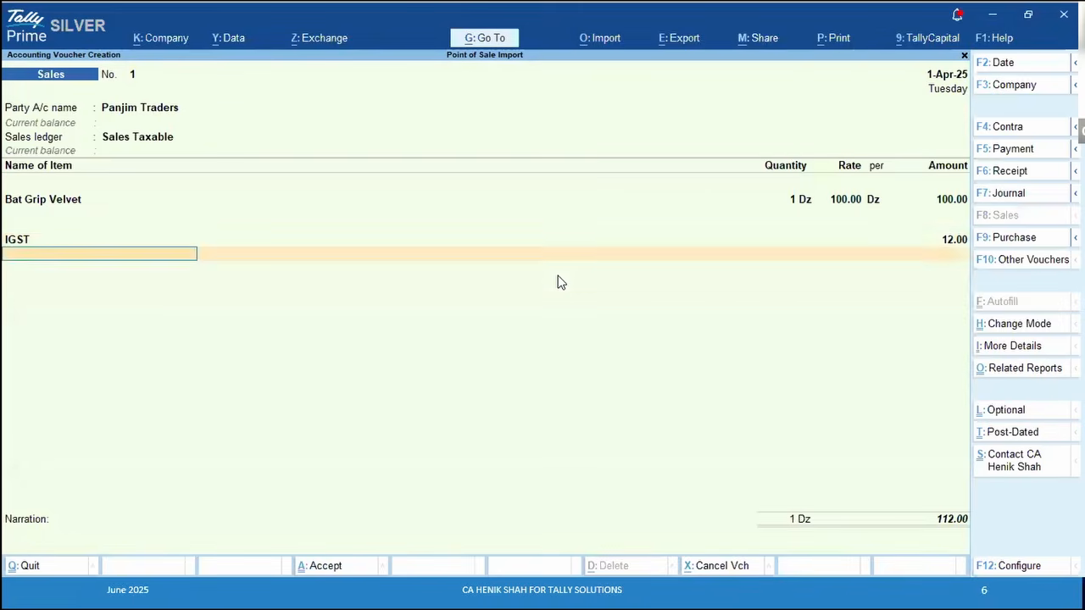
pyautogui.press('Return')
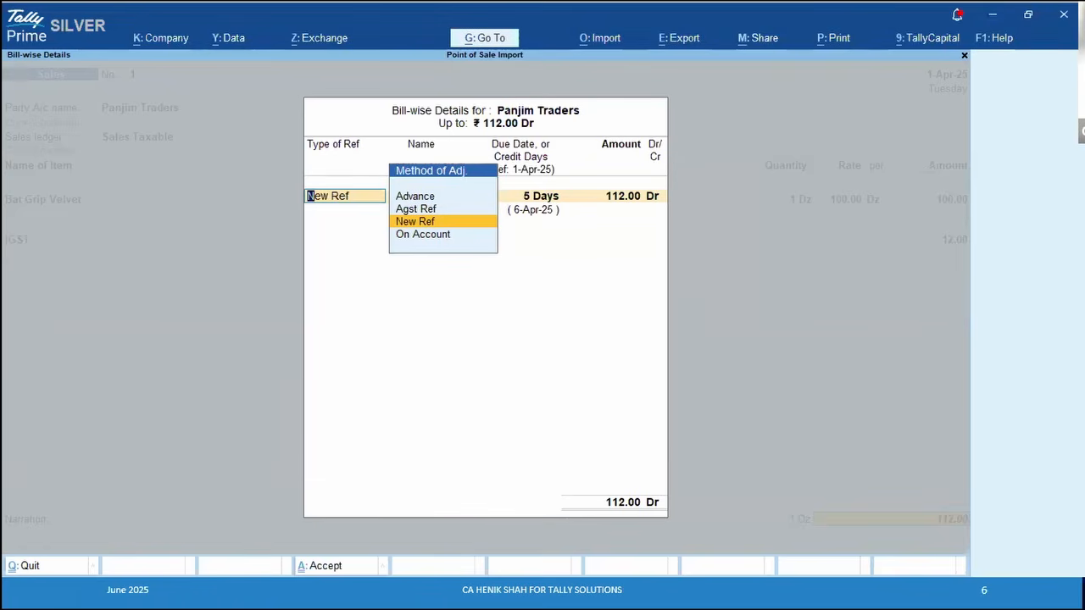
# Accept the bill-wise details as New Ref 1 with 5 credit days, save the sales voucher and return to the Gateway of Tally
pyautogui.hotkey('alt', 'Tab')
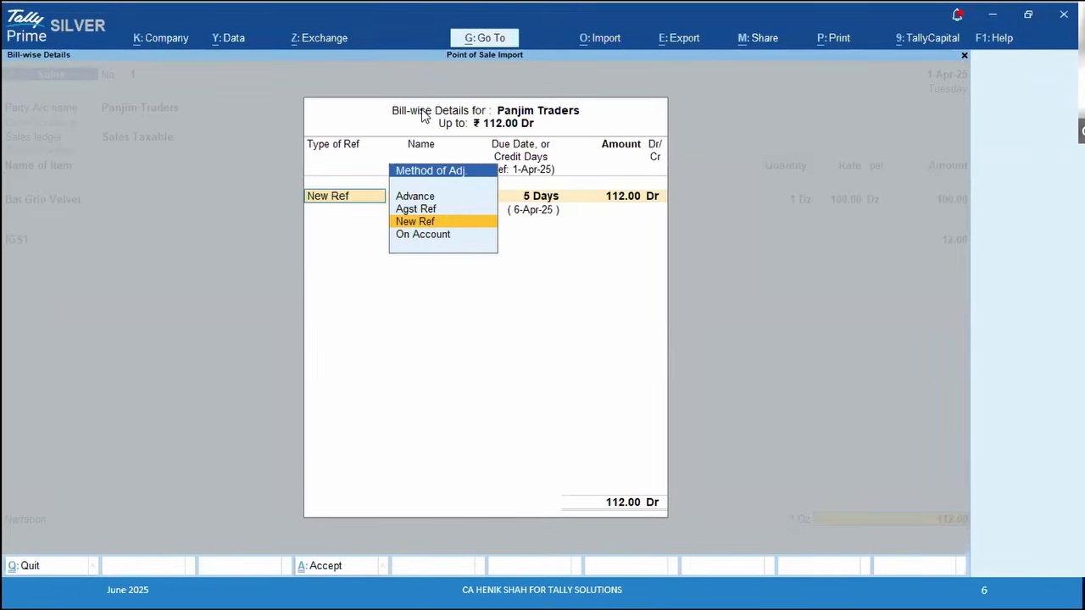
pyautogui.press('Return')
pyautogui.press('Return')
pyautogui.press('Return')
pyautogui.press('Return')
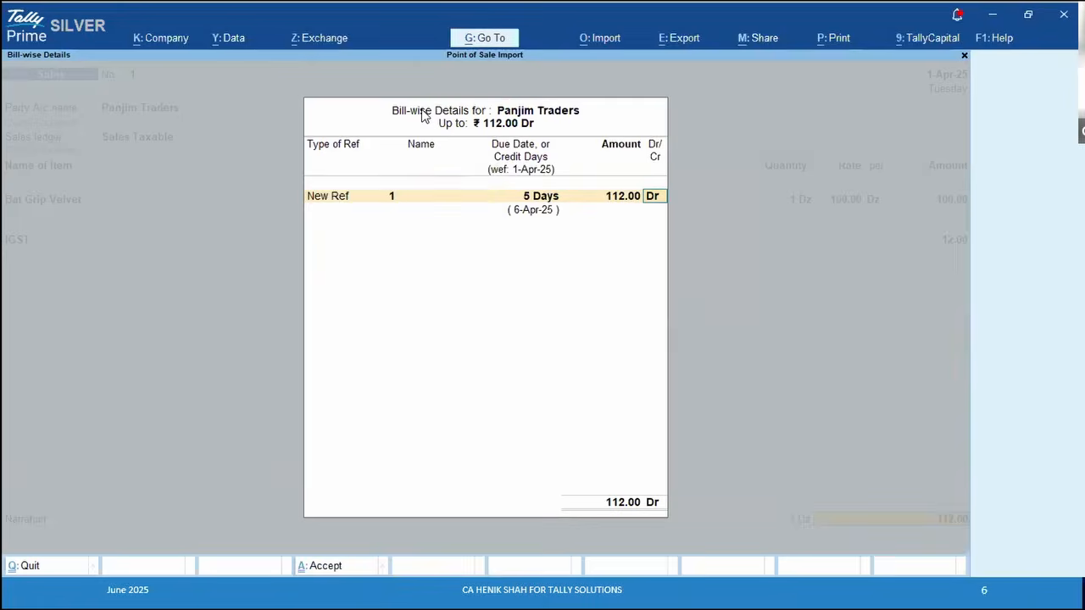
pyautogui.press('Return')
pyautogui.press('Return')
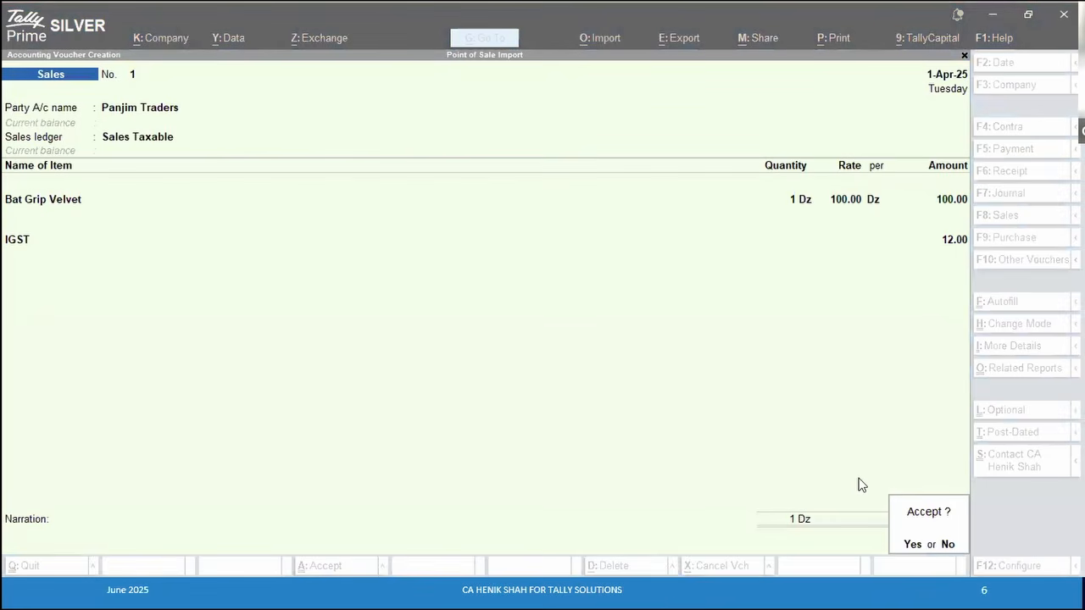
pyautogui.click(911, 546)
pyautogui.click(910, 545)
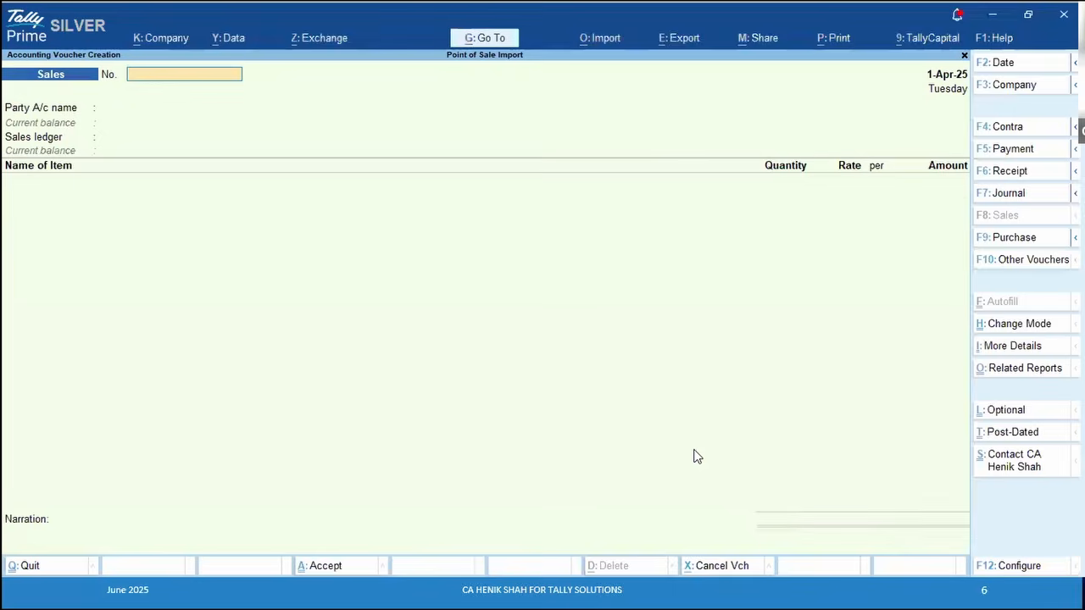
pyautogui.press('Escape')
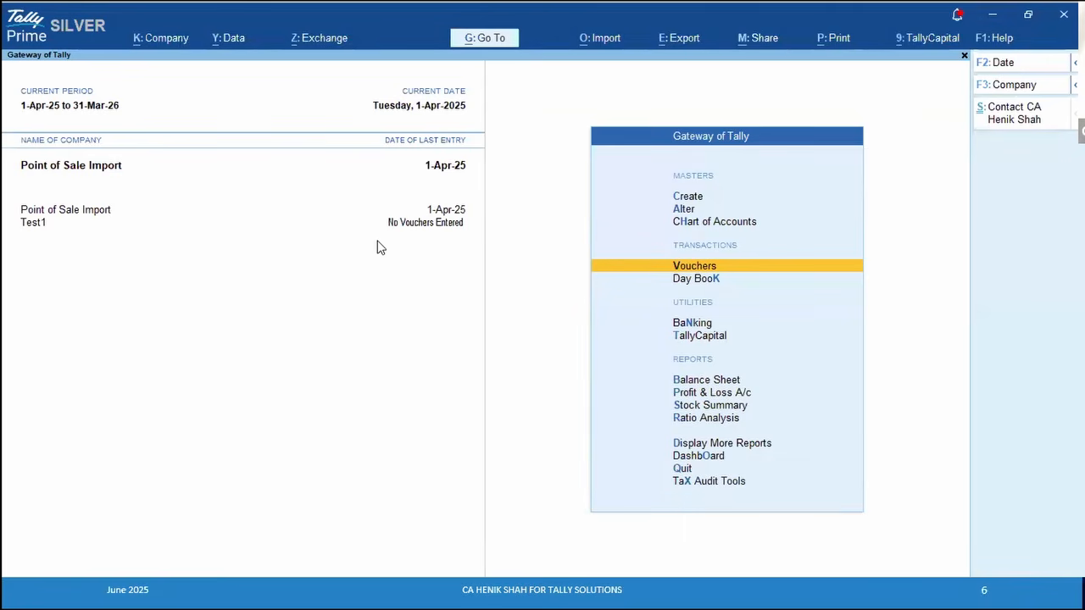
# Switch to File Explorer, go up to the 2 Point of Sale Data folder and open the PoS Sale Data Others Complex workbook in Excel
pyautogui.hotkey('alt', 'Tab')
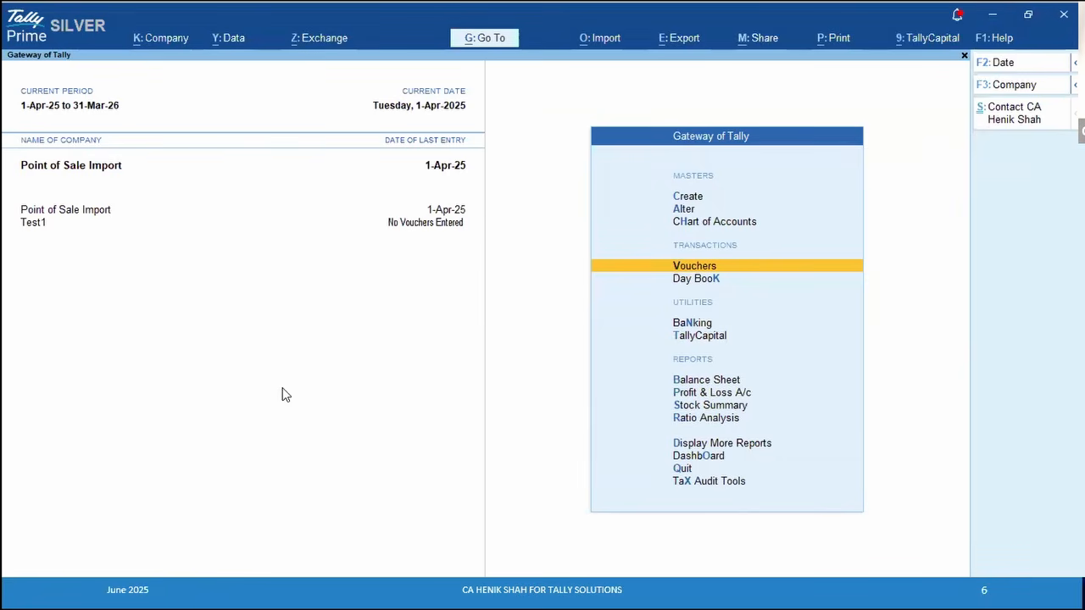
pyautogui.hotkey('alt', 'Tab')
pyautogui.hotkey('alt', 'Tab')
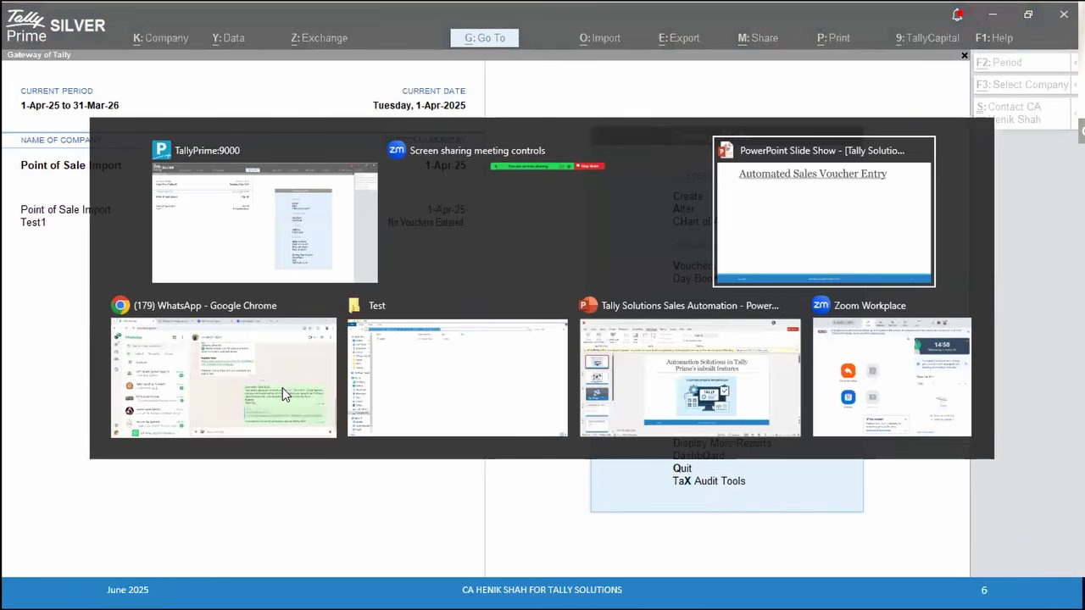
pyautogui.hotkey('alt', 'Tab')
pyautogui.hotkey('alt', 'Tab')
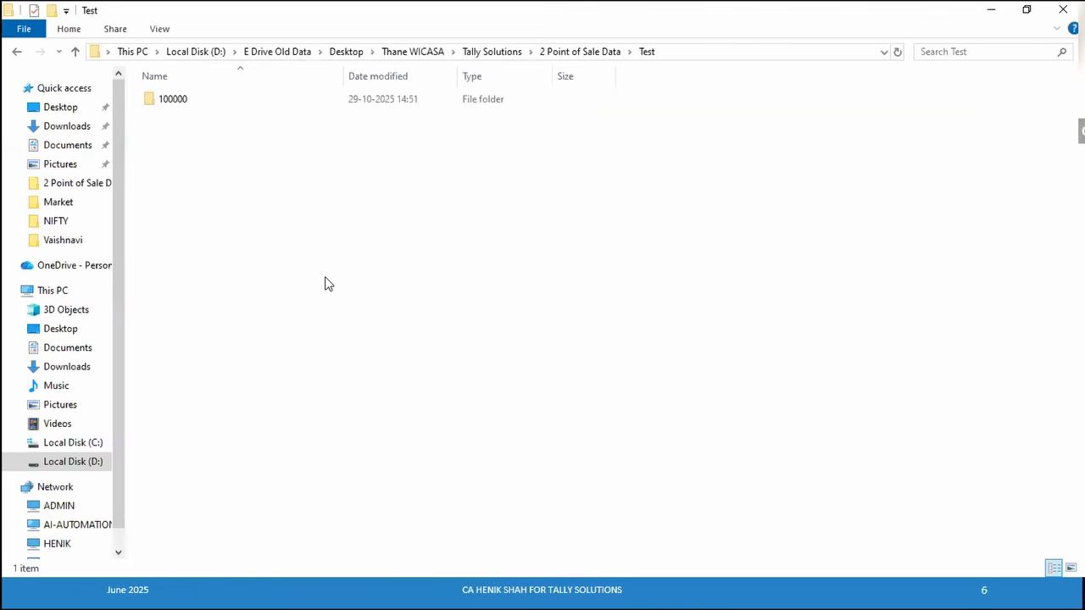
pyautogui.press('BackSpace')
pyautogui.press('Down')
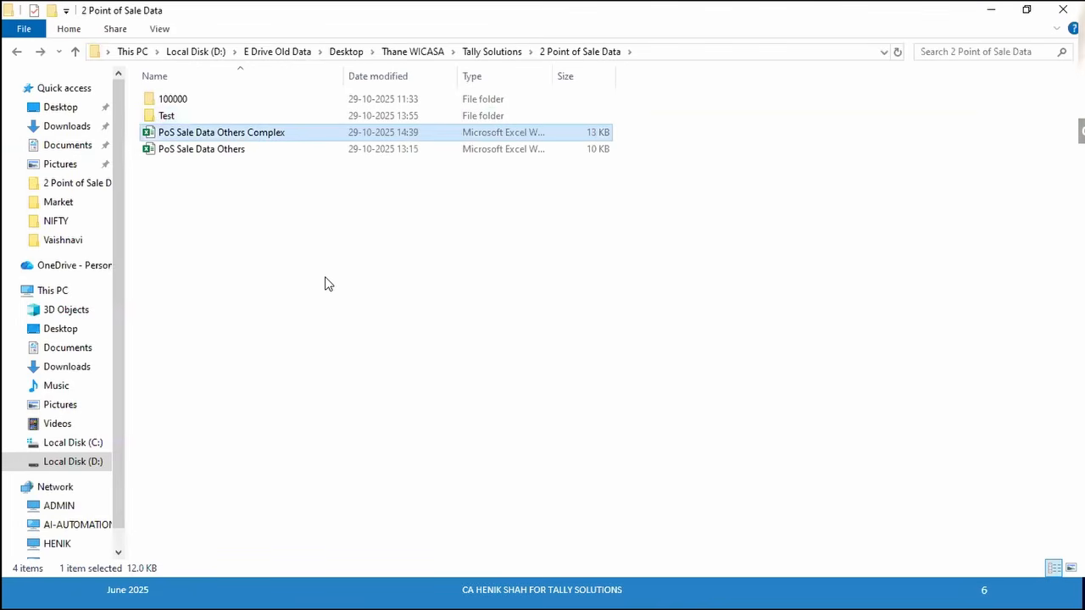
pyautogui.doubleClick(224, 134)
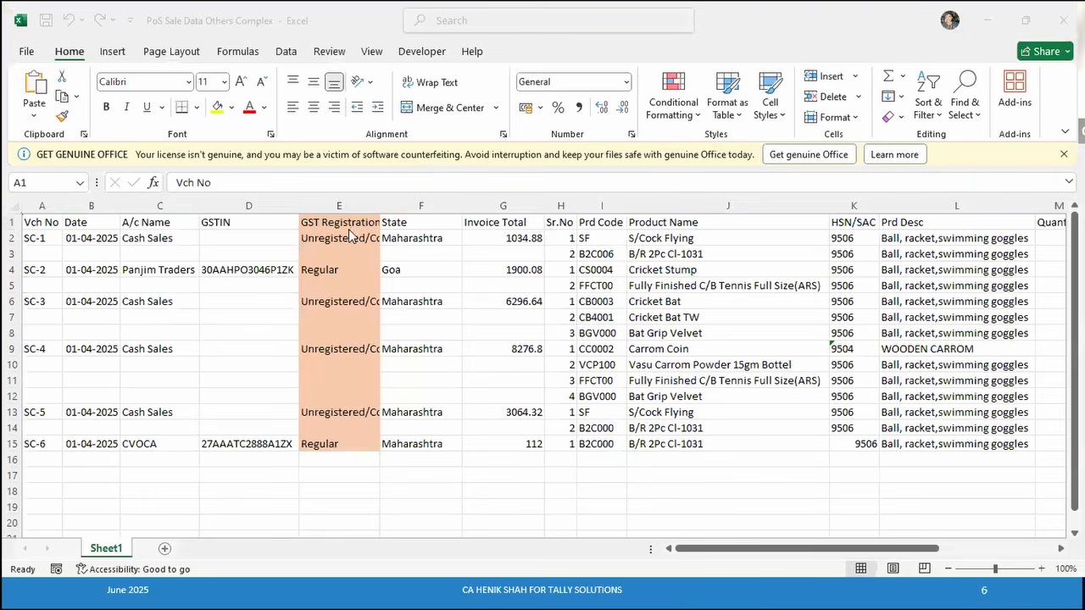
# Examine the Vch No column and how the first voucher's number is laid out across its item rows
pyautogui.click(36, 223)
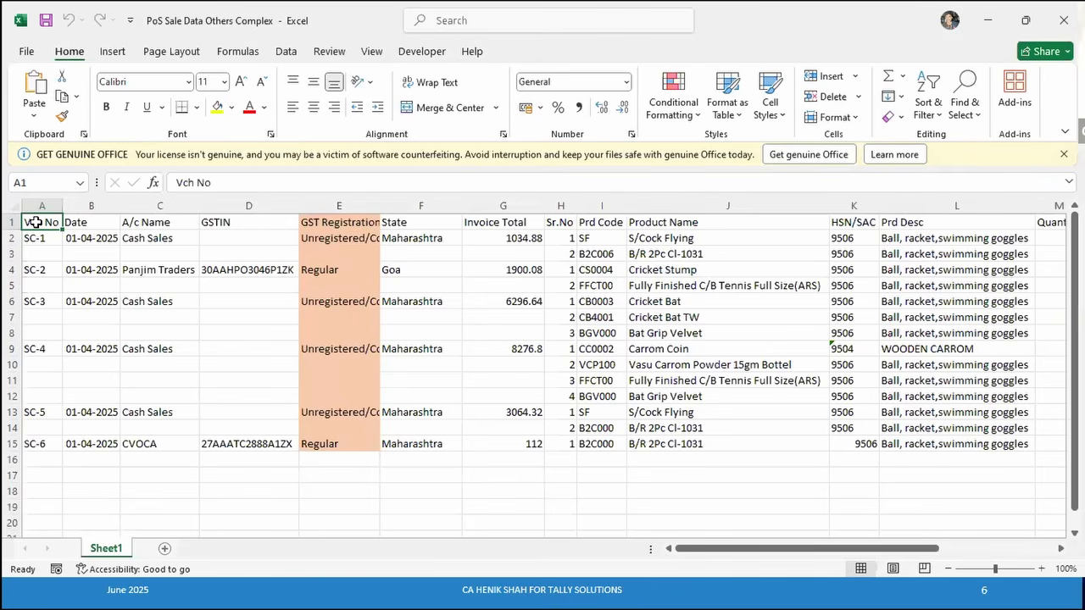
pyautogui.press('Down')
pyautogui.press('Down')
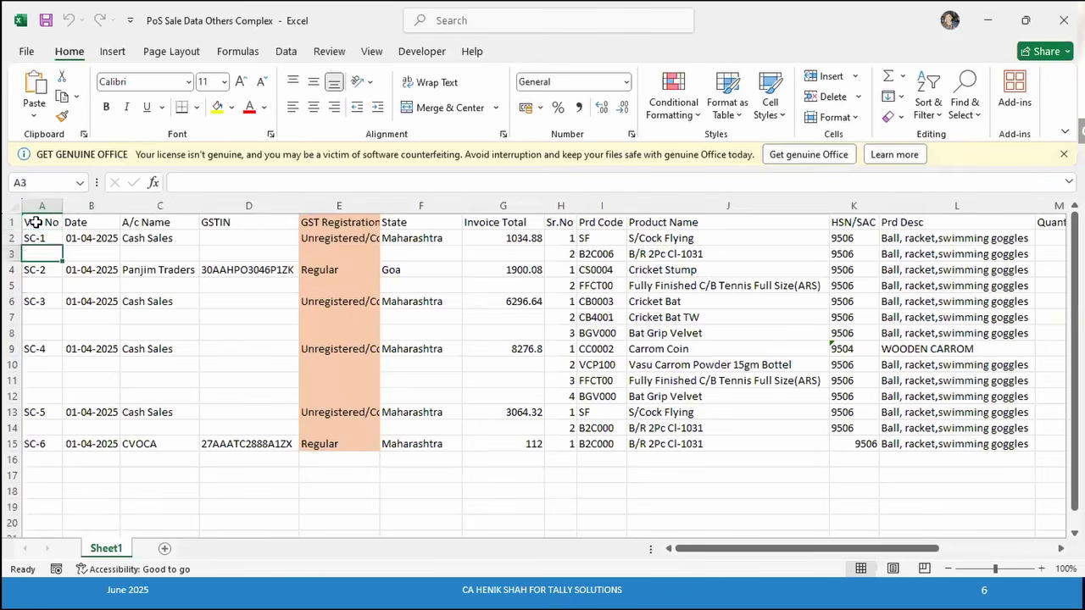
pyautogui.press('Up')
pyautogui.press('Up')
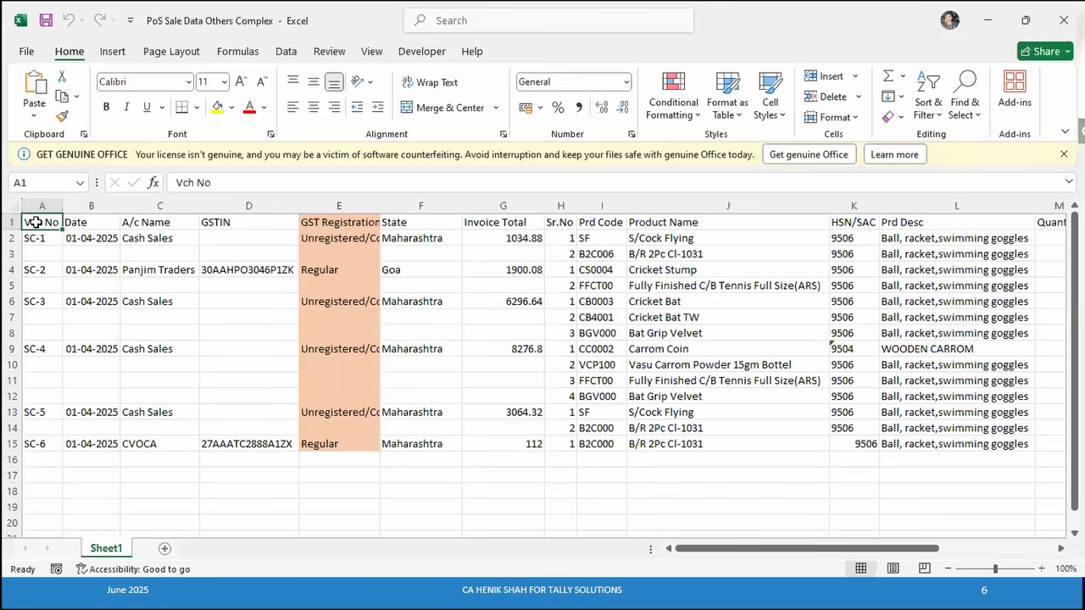
pyautogui.press('Down')
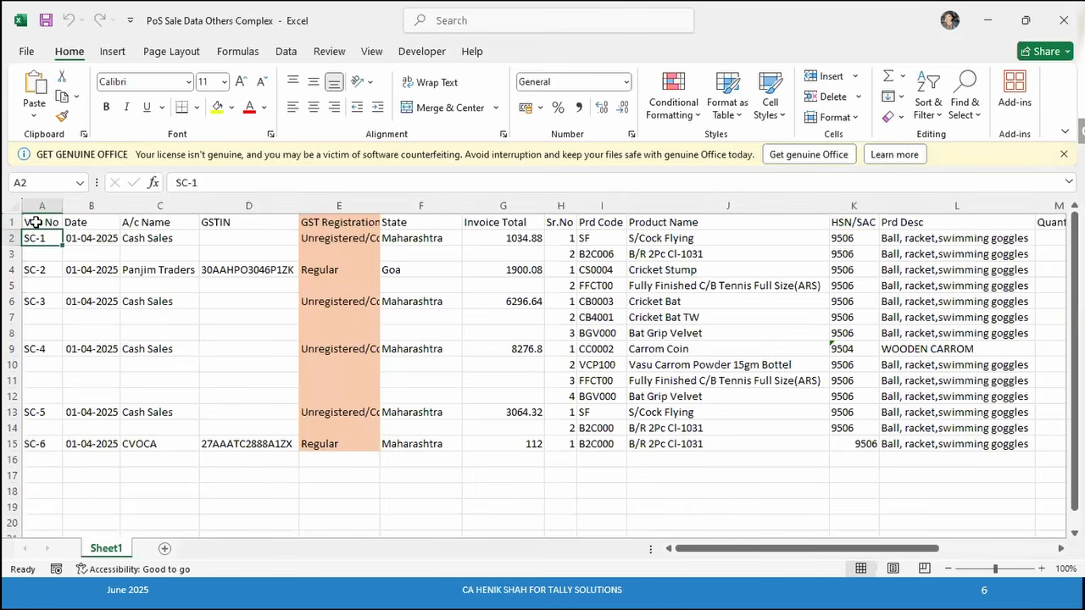
pyautogui.press('Up')
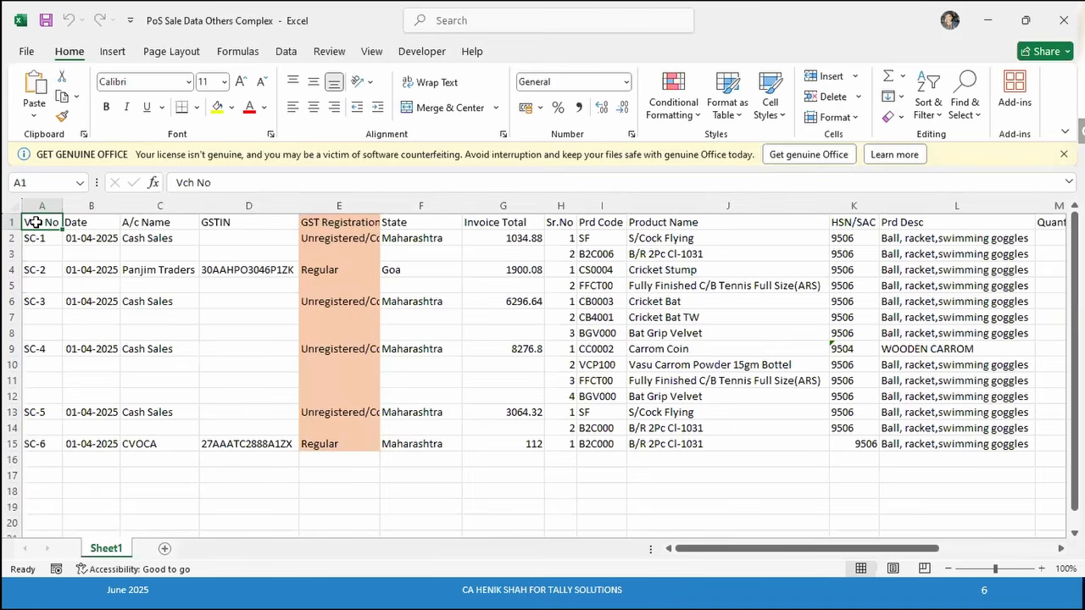
pyautogui.press('Down')
pyautogui.press('Up')
pyautogui.hotkey('ctrl', 'space')
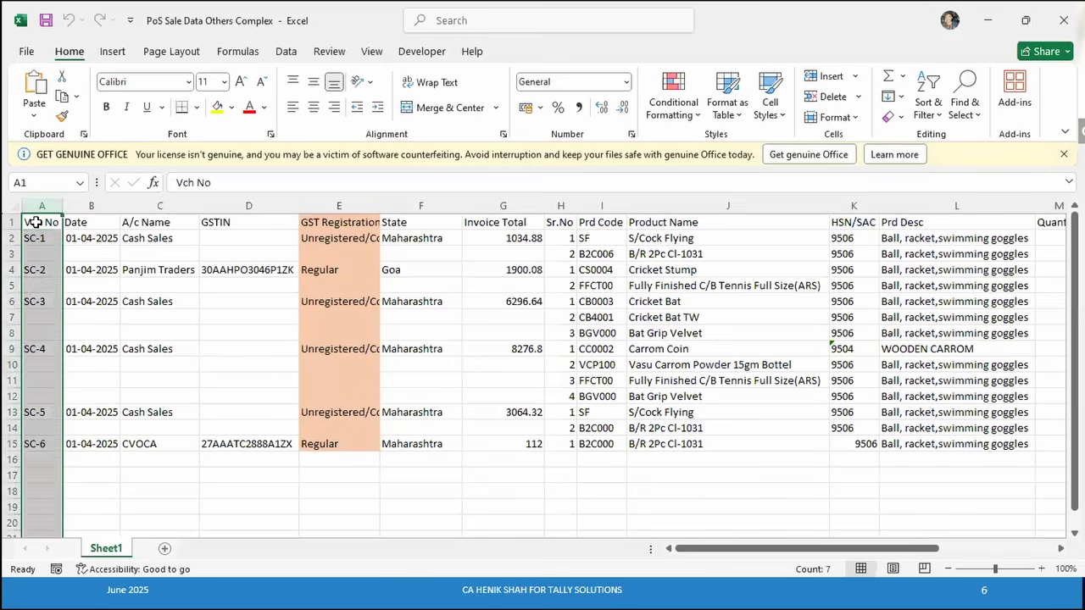
pyautogui.press('Down')
pyautogui.press('Down')
pyautogui.press('Down')
pyautogui.press('Up')
pyautogui.press('Up')
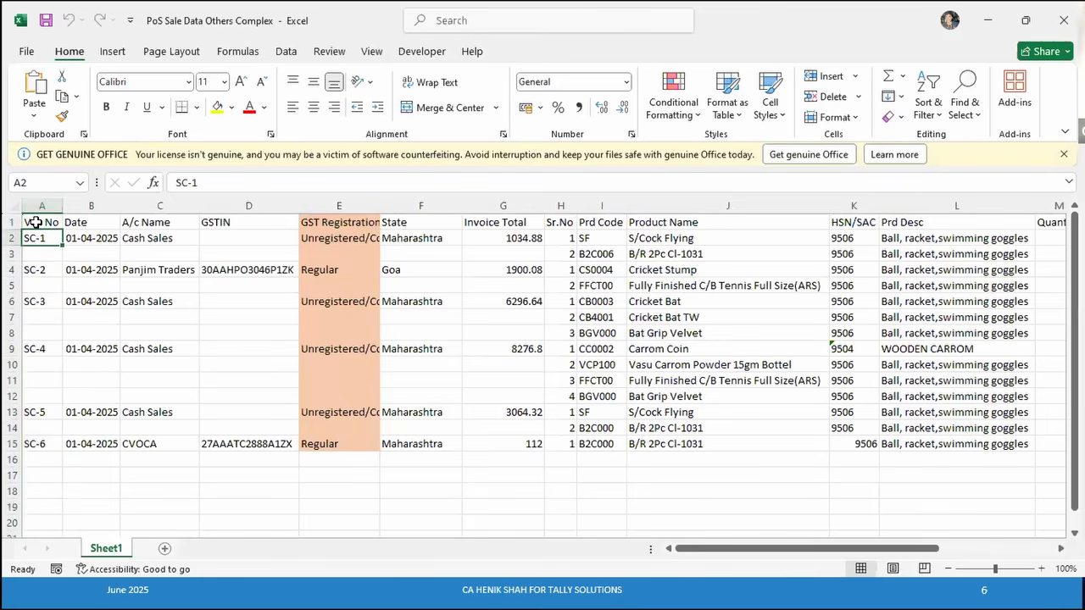
# Examine the Date column and go through the A/c Name column from Cash Sales in row 2 to CVOCA in row 15 and back to its header
pyautogui.press('Right')
pyautogui.hotkey('ctrl', 'space')
pyautogui.press('Right')
pyautogui.hotkey('ctrl', 'space')
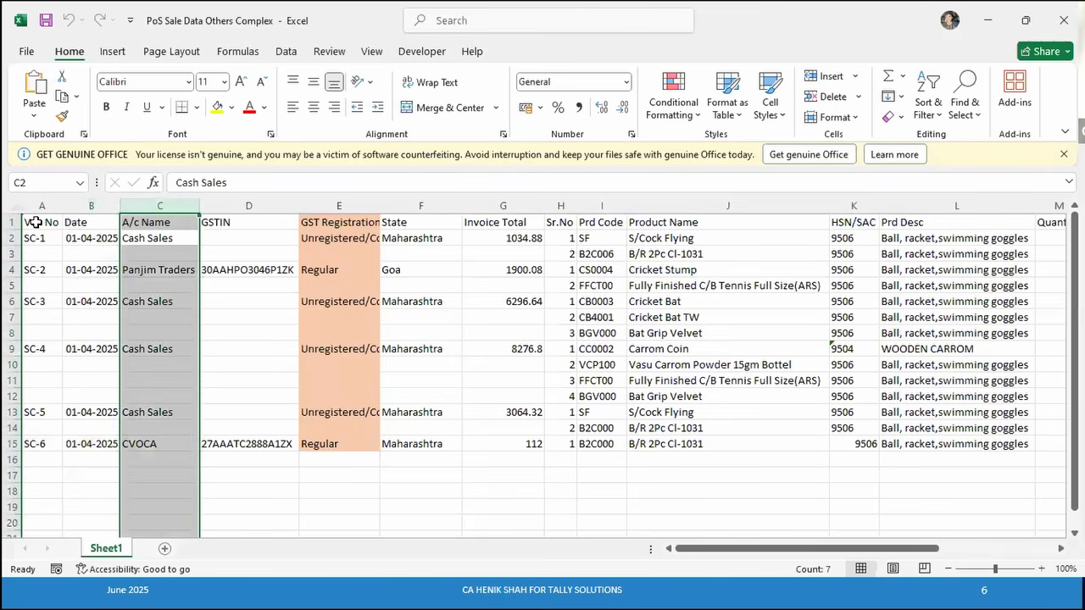
pyautogui.press('Down')
pyautogui.press('Up')
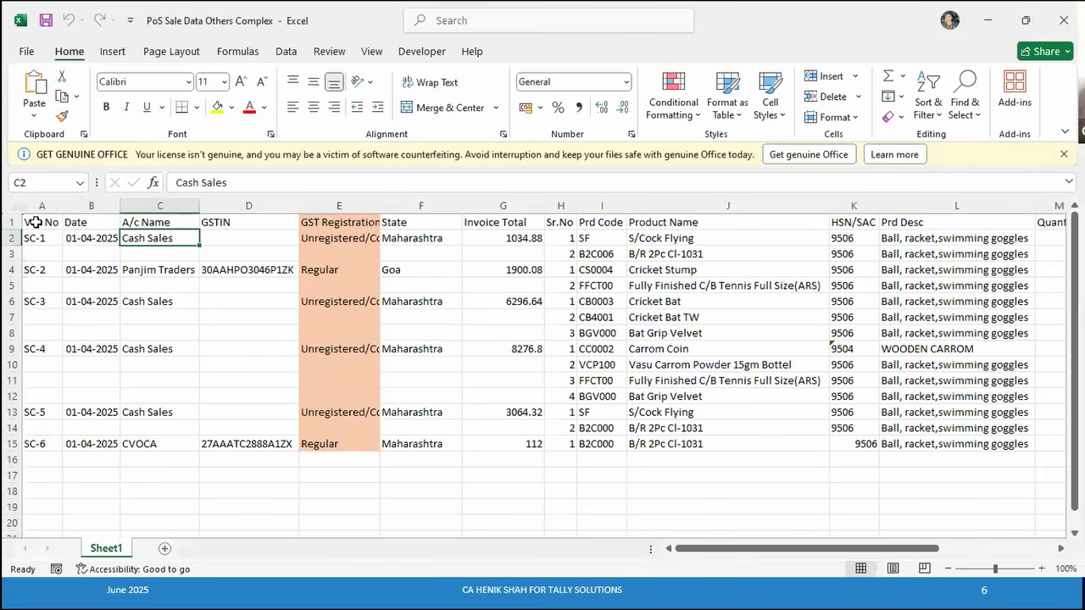
pyautogui.press('Down')
pyautogui.press('Down')
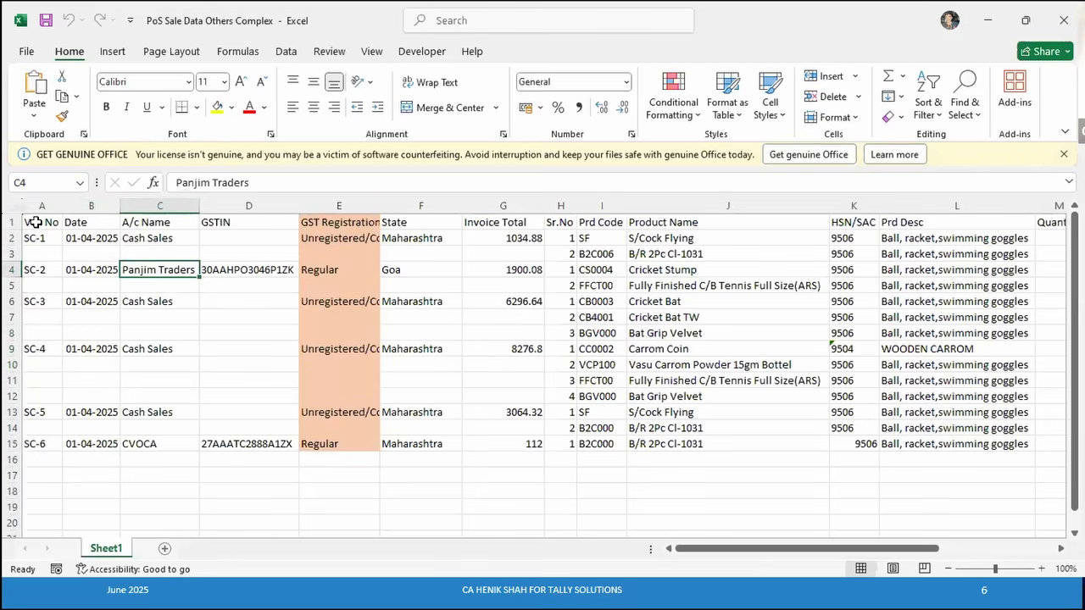
pyautogui.press('Down')
pyautogui.press('Down')
pyautogui.press('Down')
pyautogui.press('Down')
pyautogui.press('Down')
pyautogui.press('Down')
pyautogui.press('Down')
pyautogui.press('Down')
pyautogui.press('Down')
pyautogui.press('Down')
pyautogui.press('Down')
pyautogui.press('Down')
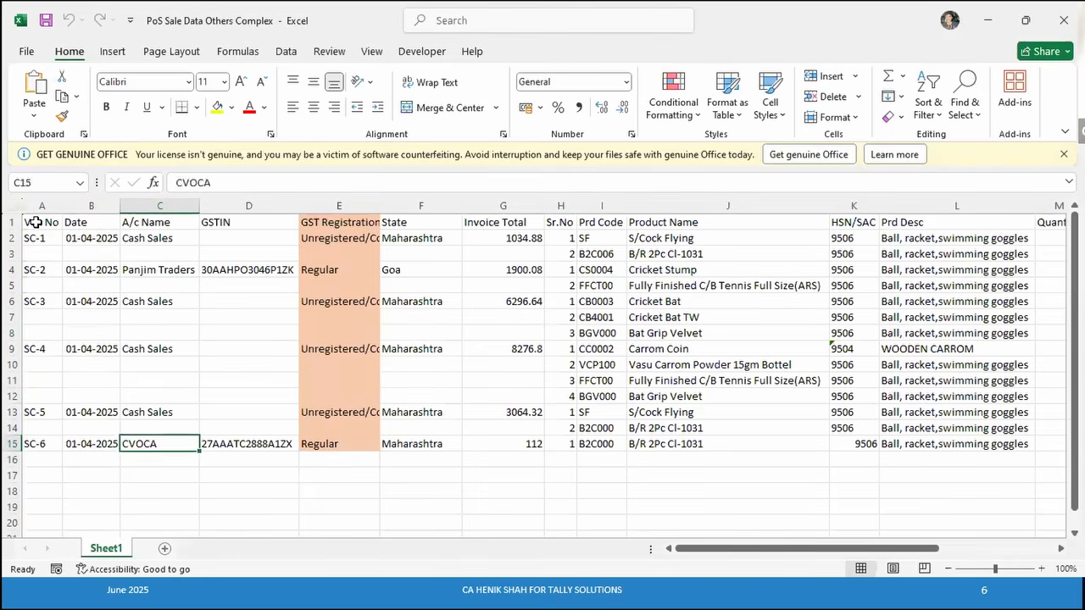
pyautogui.press('Up')
pyautogui.press('Up')
pyautogui.press('Up')
pyautogui.press('Up')
pyautogui.press('Up')
pyautogui.press('Up')
pyautogui.press('Up')
pyautogui.press('Up')
pyautogui.press('Up')
pyautogui.press('Up')
pyautogui.press('Up')
pyautogui.press('Up')
pyautogui.press('Up')
pyautogui.press('Up')
pyautogui.press('Up')
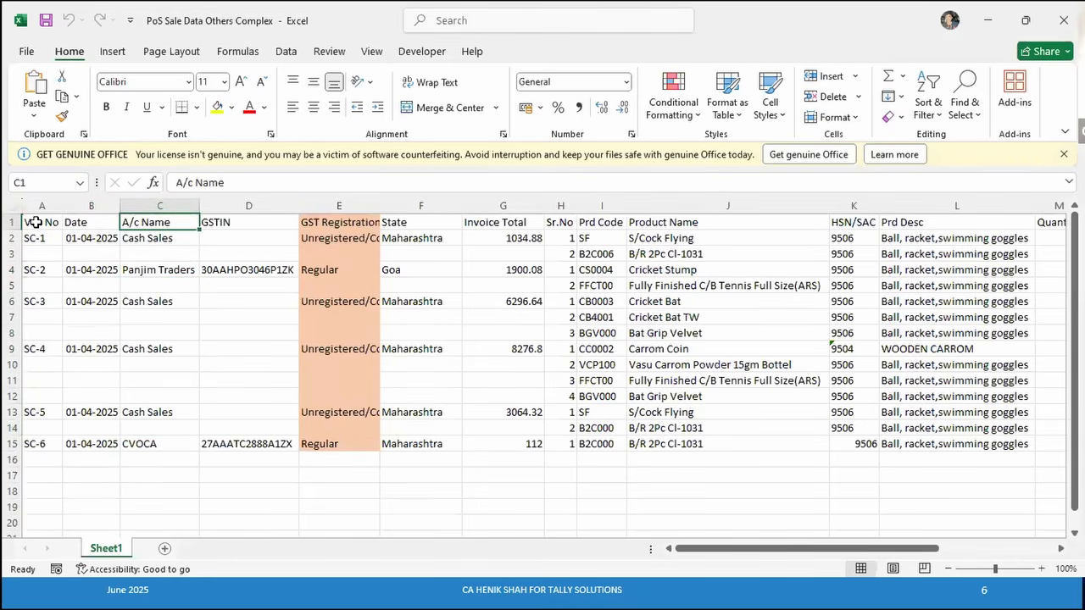
# Examine the GSTIN, GST Registration Type and State columns, ending with the whole State column selected
pyautogui.press('Right')
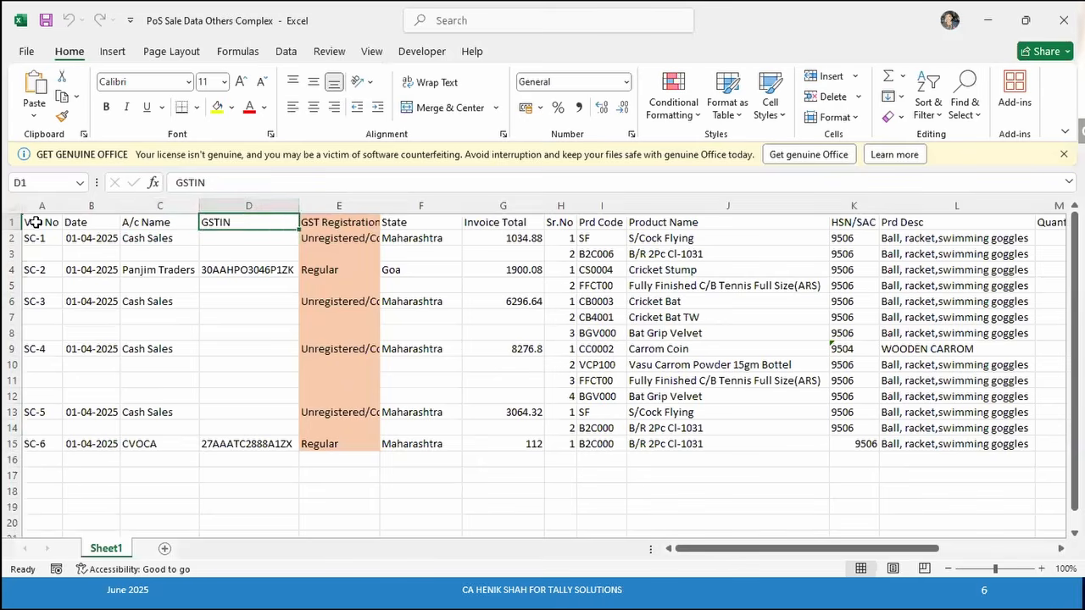
pyautogui.hotkey('ctrl', 'space')
pyautogui.press('Right')
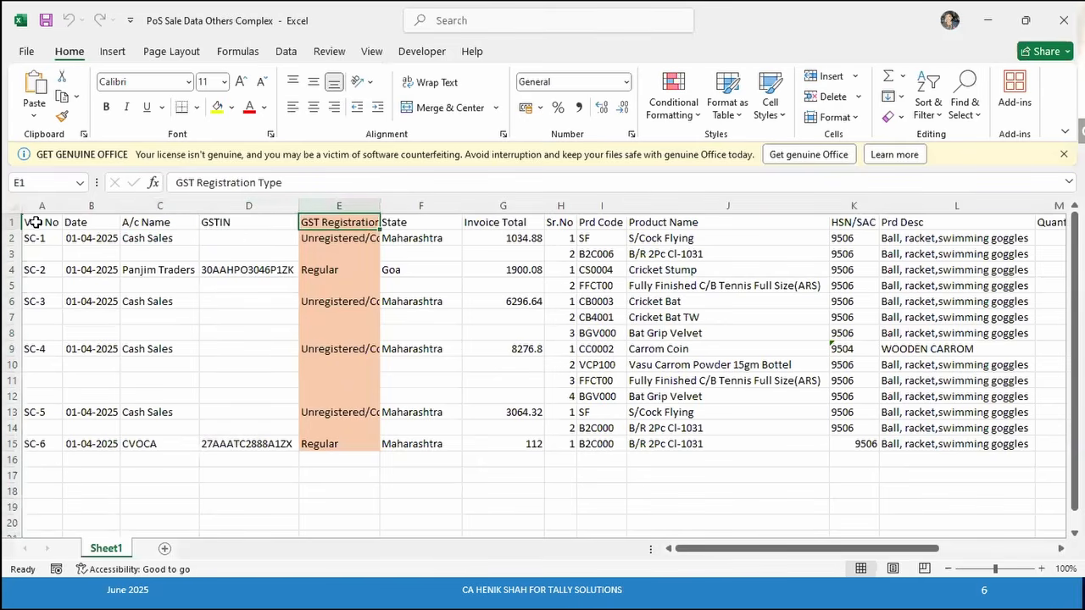
pyautogui.hotkey('ctrl', 'space')
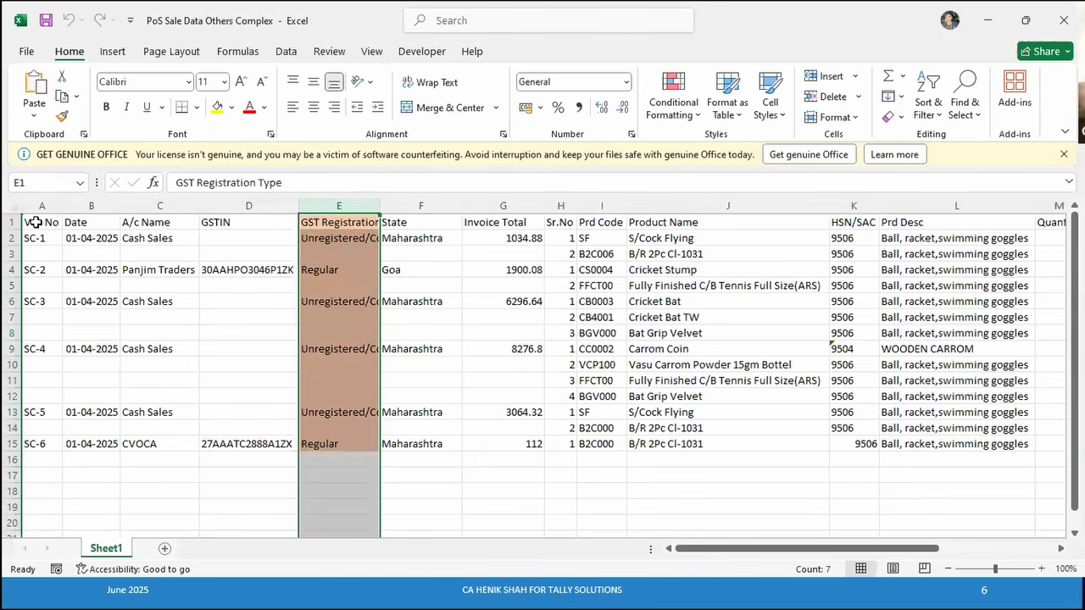
pyautogui.press('Right')
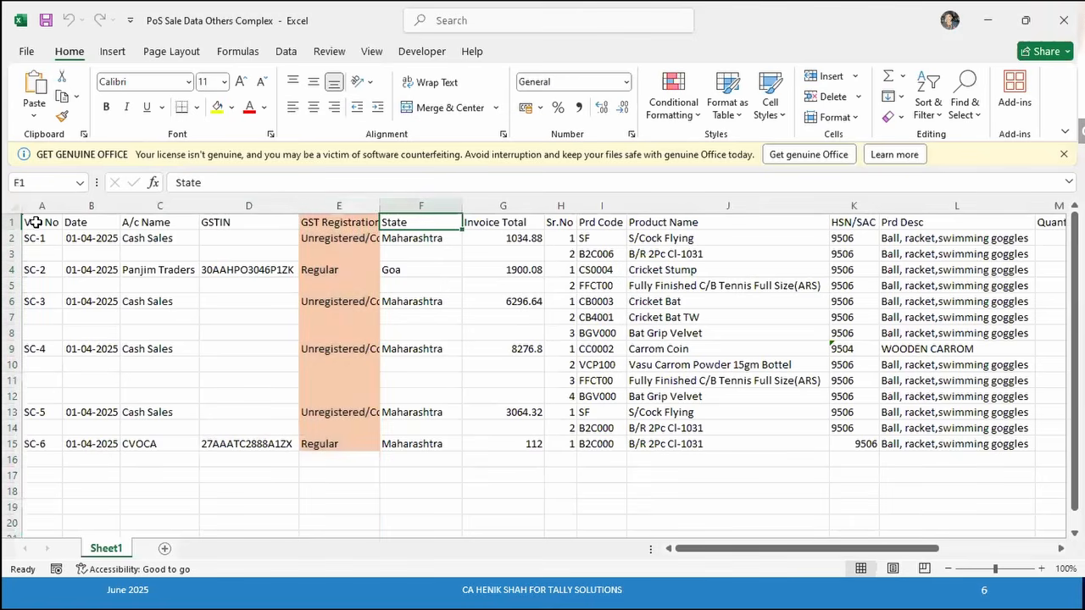
pyautogui.hotkey('ctrl', 'space')
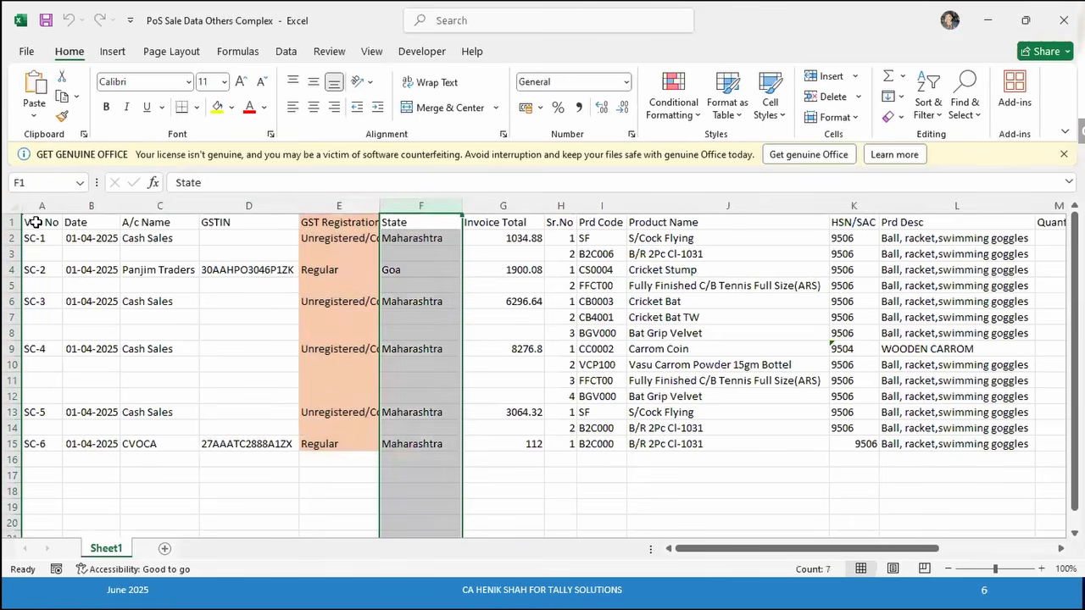
pyautogui.press('Right')
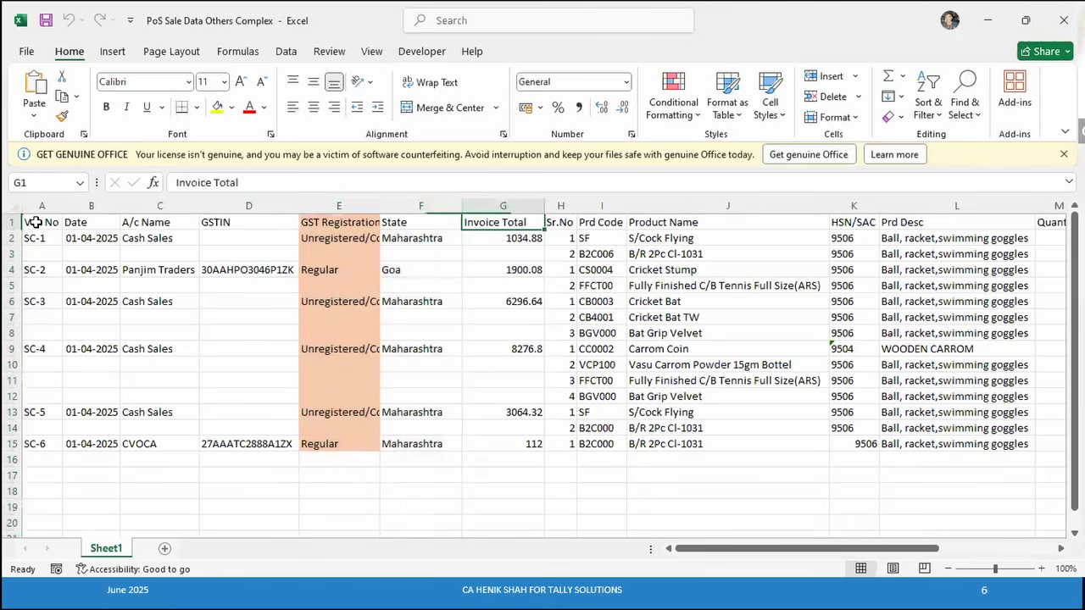
pyautogui.press('Left')
pyautogui.hotkey('ctrl', 'space')
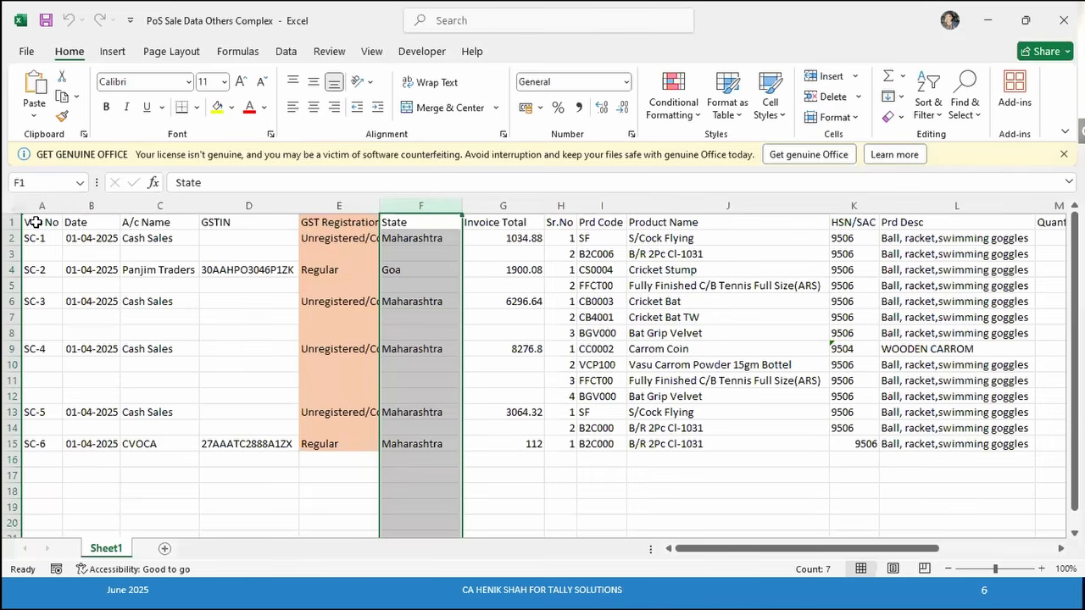
# Go past the Invoice Total and Sr.No headers and examine the Prd Code and Product Name columns
pyautogui.press('Right')
pyautogui.press('Right')
pyautogui.press('Right')
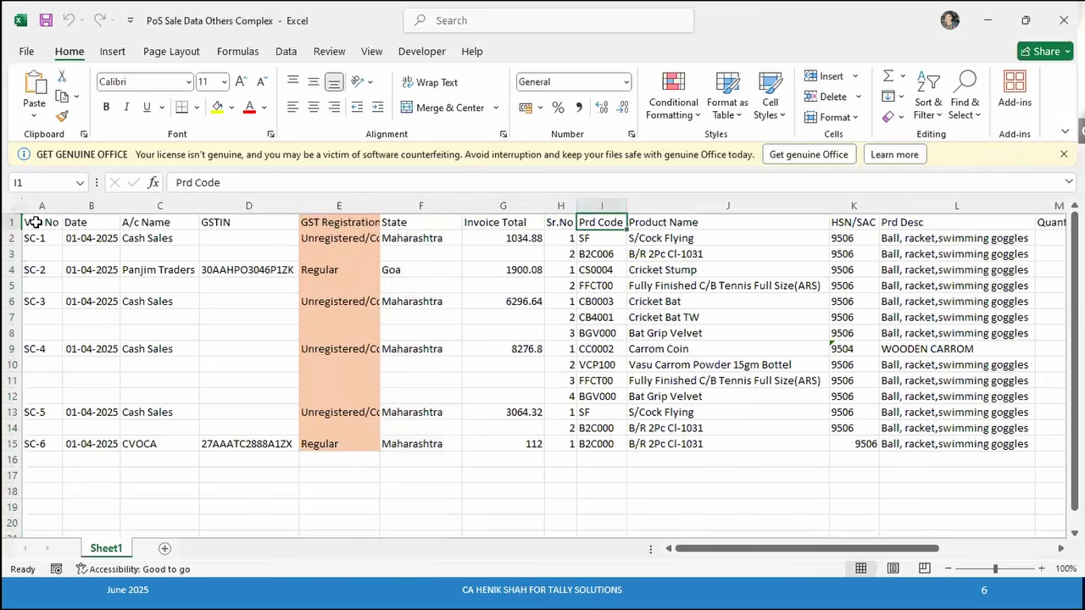
pyautogui.press('Right')
pyautogui.press('Right')
pyautogui.press('Left')
pyautogui.press('Left')
pyautogui.press('Right')
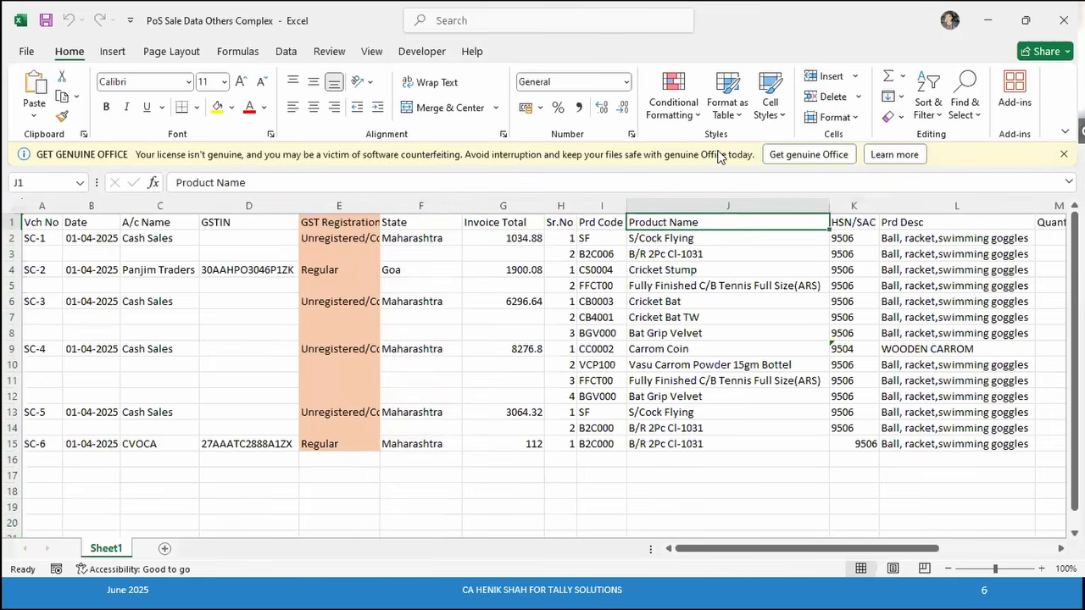
pyautogui.hotkey('alt', 'Tab')
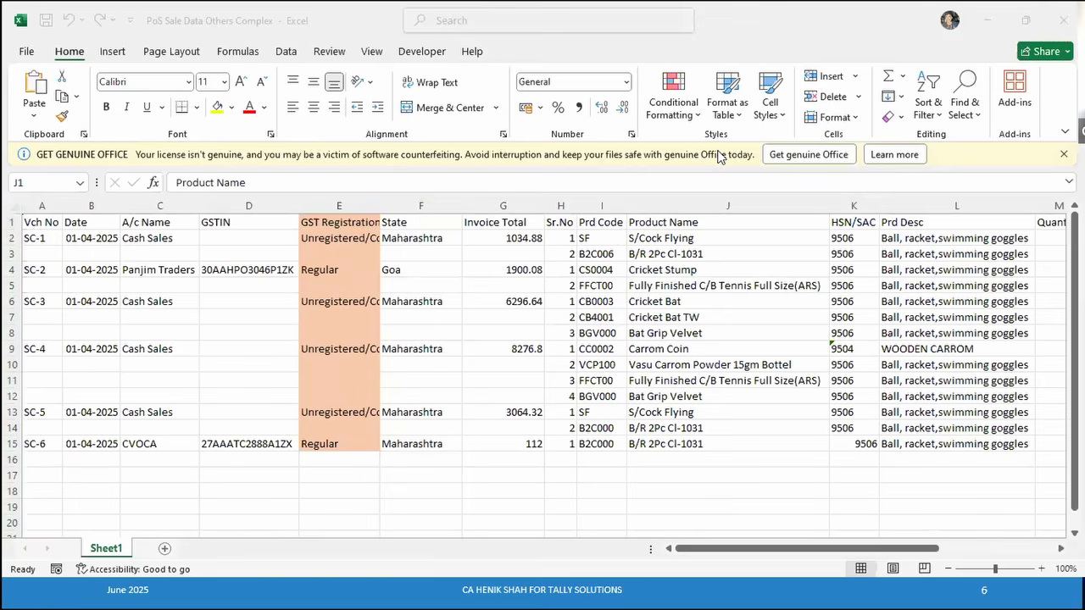
pyautogui.click(691, 221)
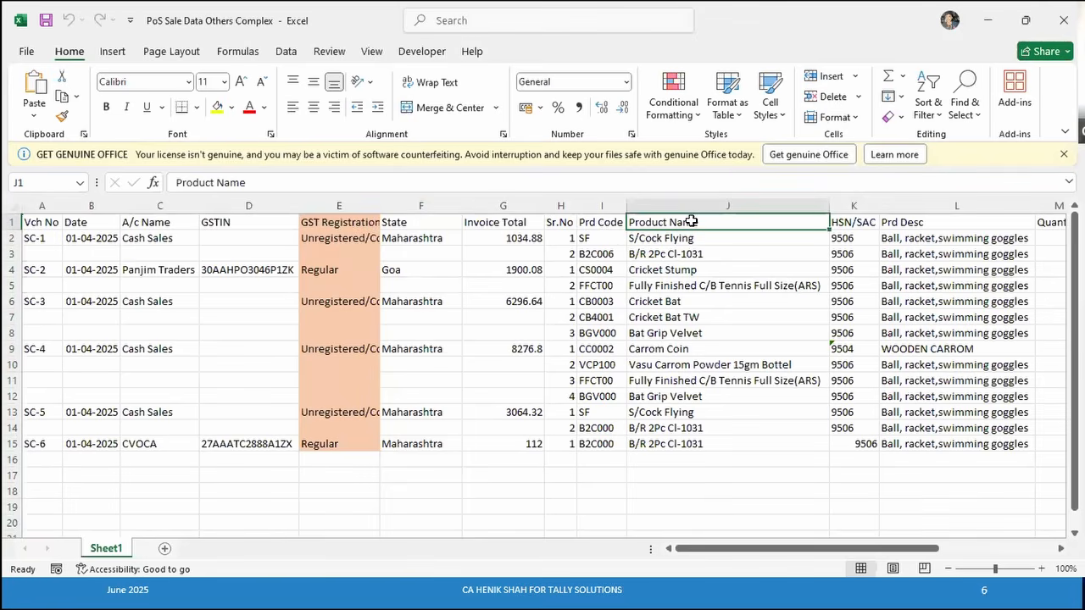
# Examine the product rows of voucher SC-1 by highlighting its entire rows from row 2
pyautogui.press('Down')
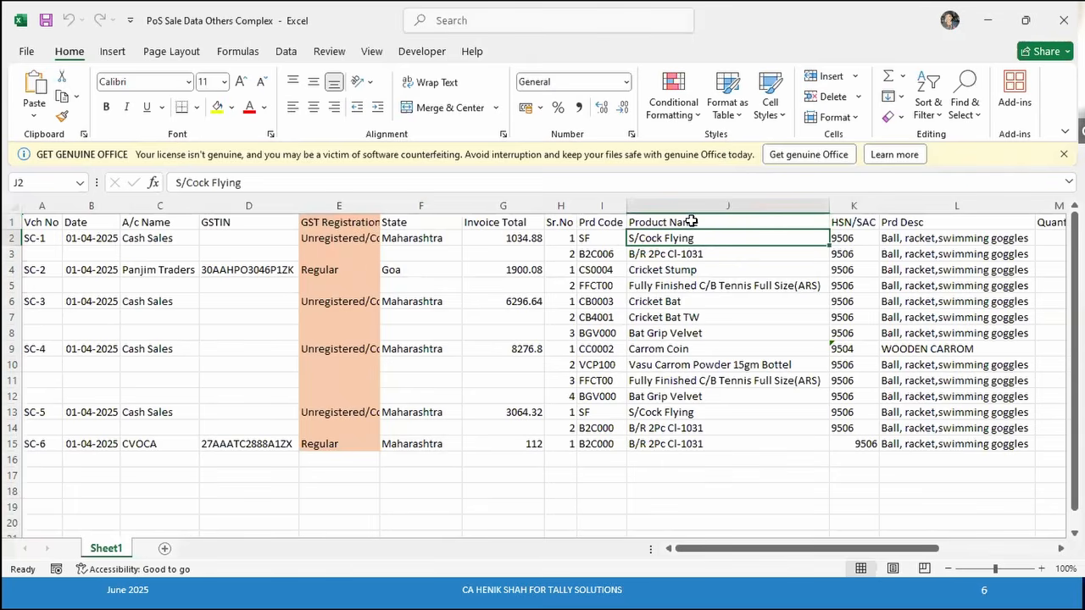
pyautogui.press('Down')
pyautogui.press('Up')
pyautogui.hotkey('shift', 'space')
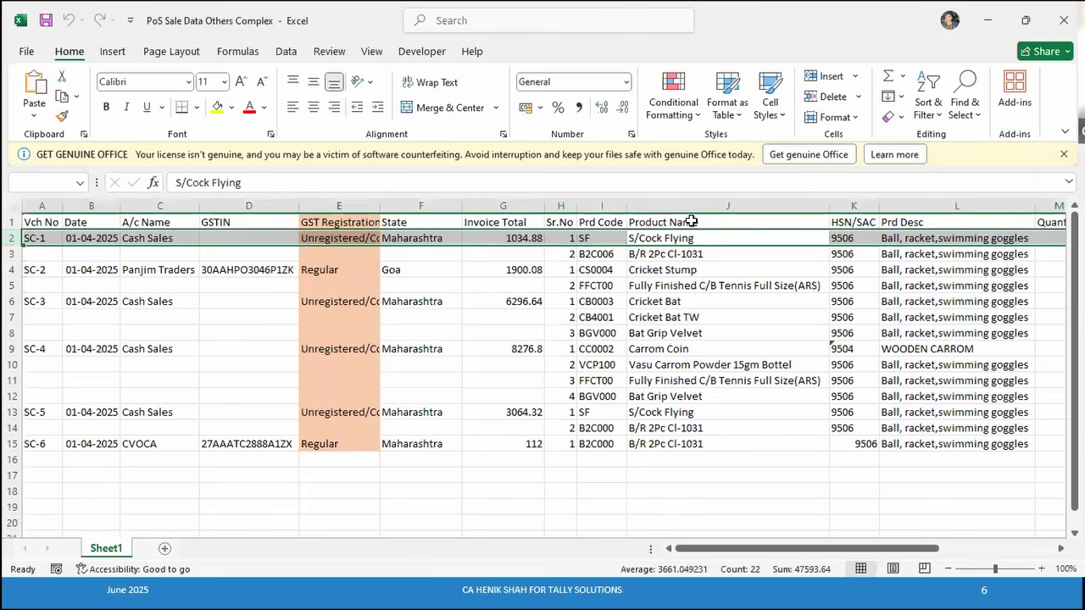
pyautogui.hotkey('shift', 'Down')
pyautogui.press('Down')
pyautogui.press('Down')
pyautogui.press('Down')
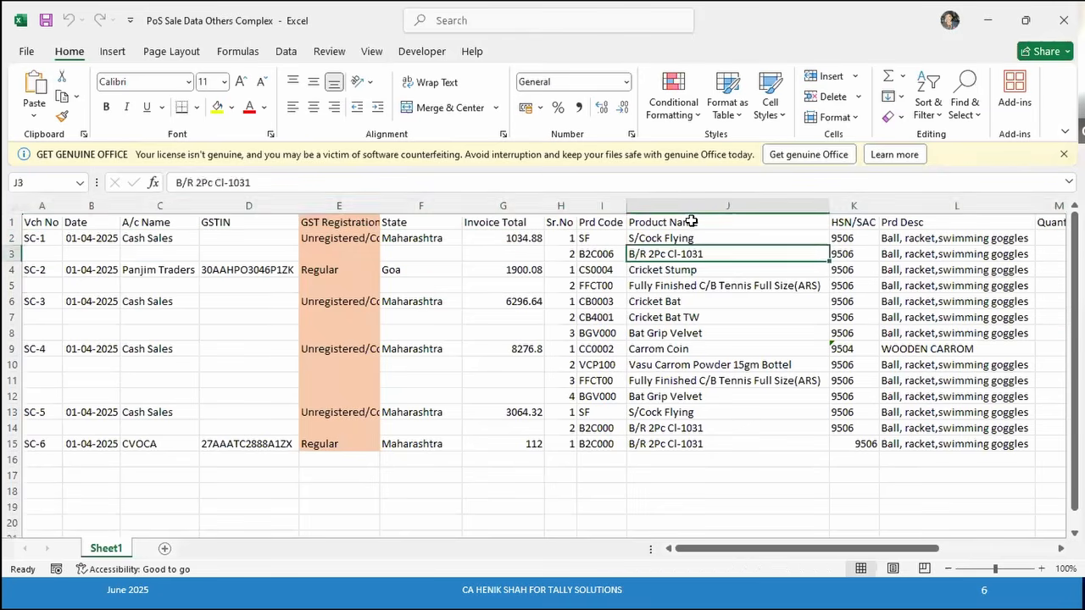
# Highlight the three item rows of voucher SC-3, rows 6 to 8, to examine its products
pyautogui.press('Down')
pyautogui.press('Down')
pyautogui.hotkey('shift', 'space')
pyautogui.press('Up')
pyautogui.hotkey('shift', 'space')
pyautogui.hotkey('shift', 'Down')
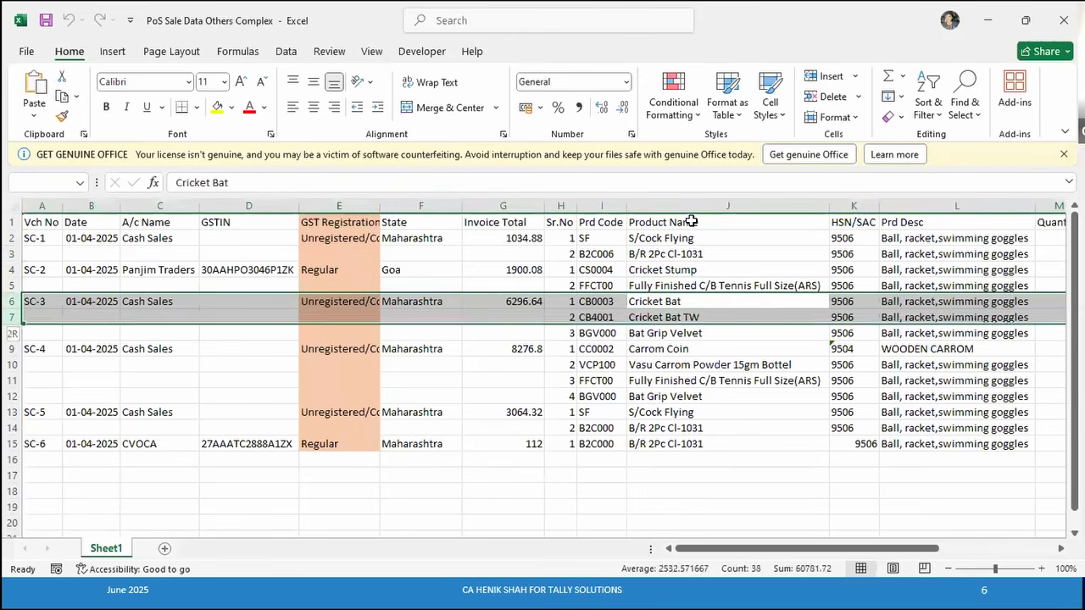
pyautogui.hotkey('shift', 'Down')
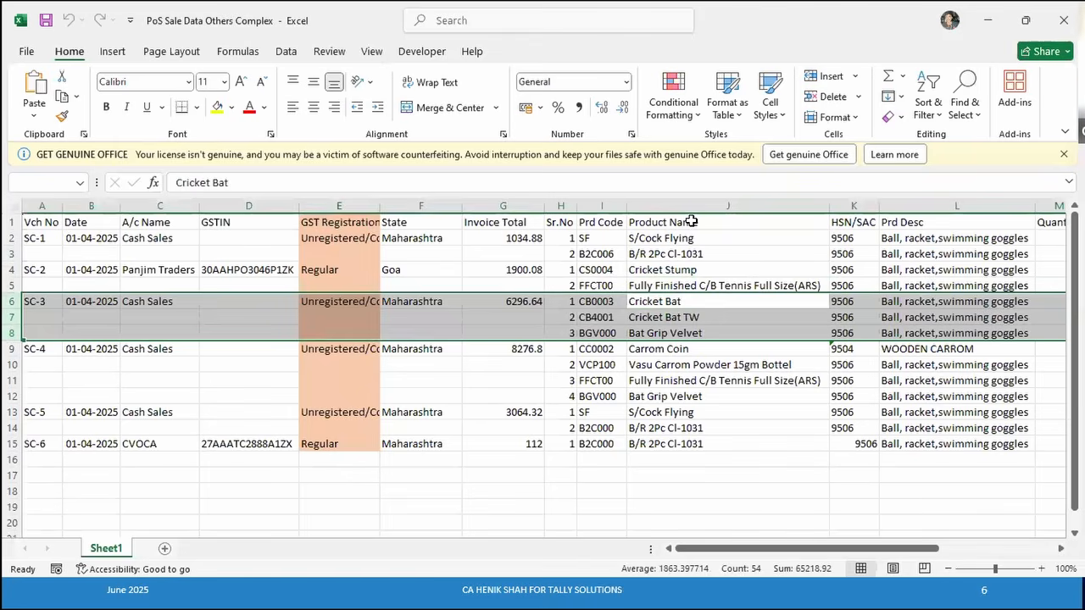
# Highlight the four item rows of voucher SC-4, rows 9 to 12, to examine its products
pyautogui.press('Down')
pyautogui.press('Down')
pyautogui.press('Down')
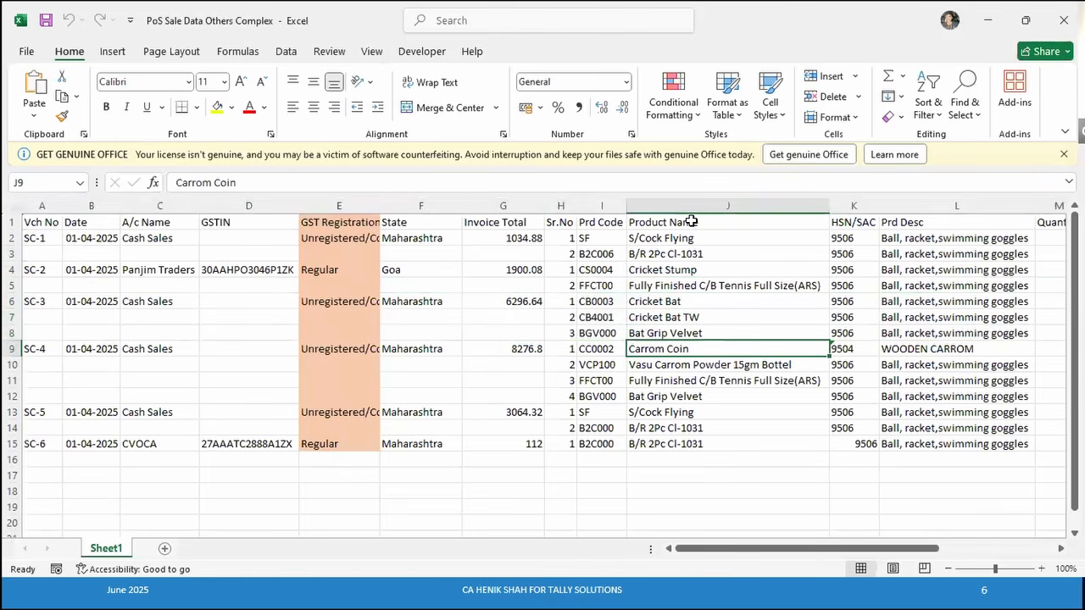
pyautogui.hotkey('shift', 'space')
pyautogui.hotkey('shift', 'Down')
pyautogui.hotkey('shift', 'Down')
pyautogui.hotkey('shift', 'Down')
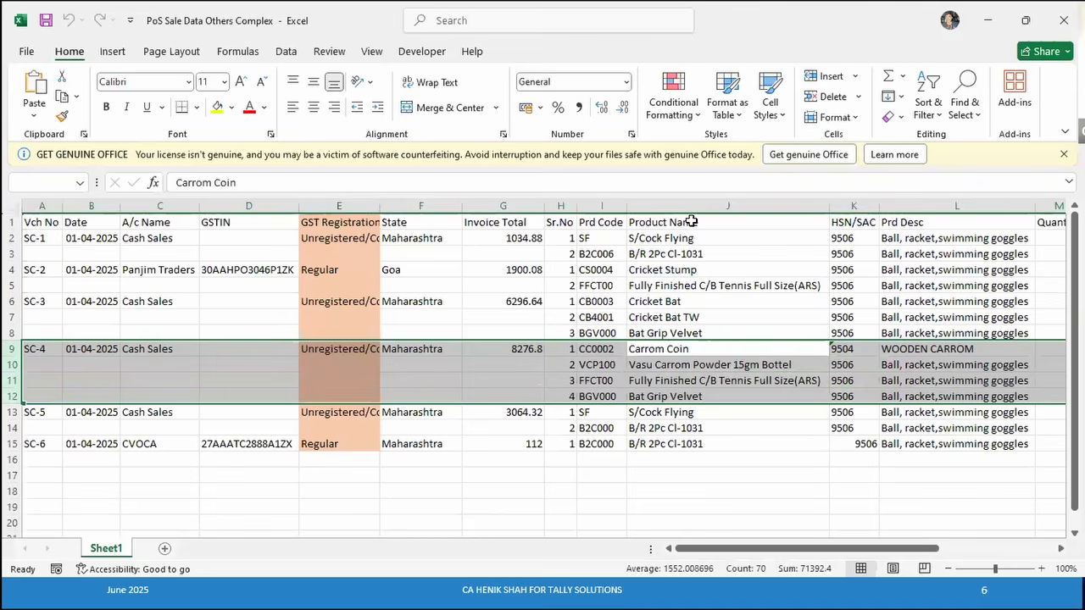
# Examine the HSN/SAC and Prd Desc entries of the Carrom Coin row and the Quantity, Unit and Taxable Value columns
pyautogui.press('Right')
pyautogui.press('Right')
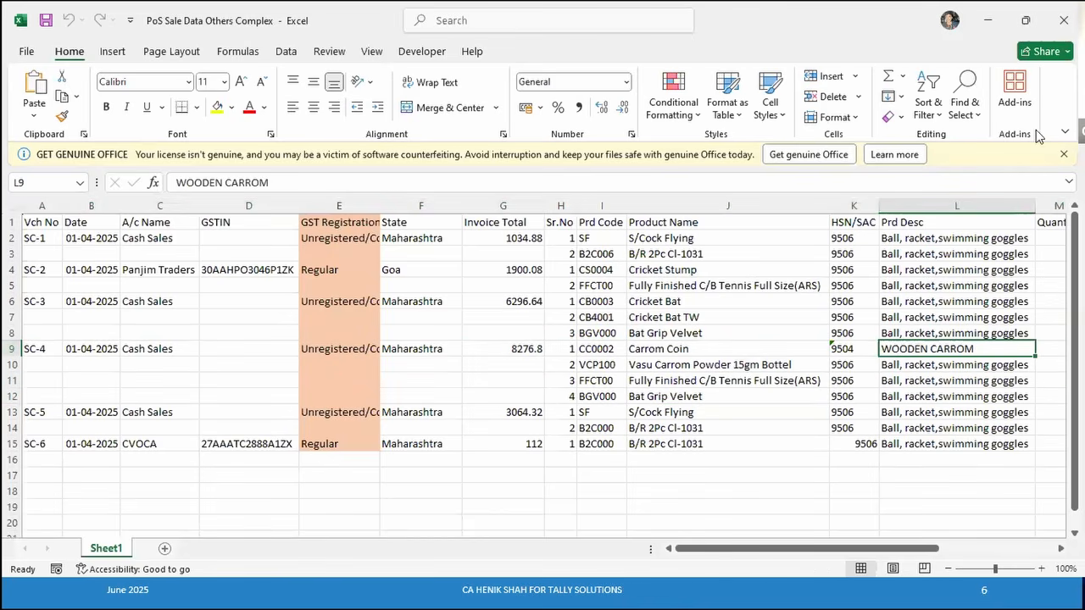
pyautogui.hotkey('alt', 'Tab')
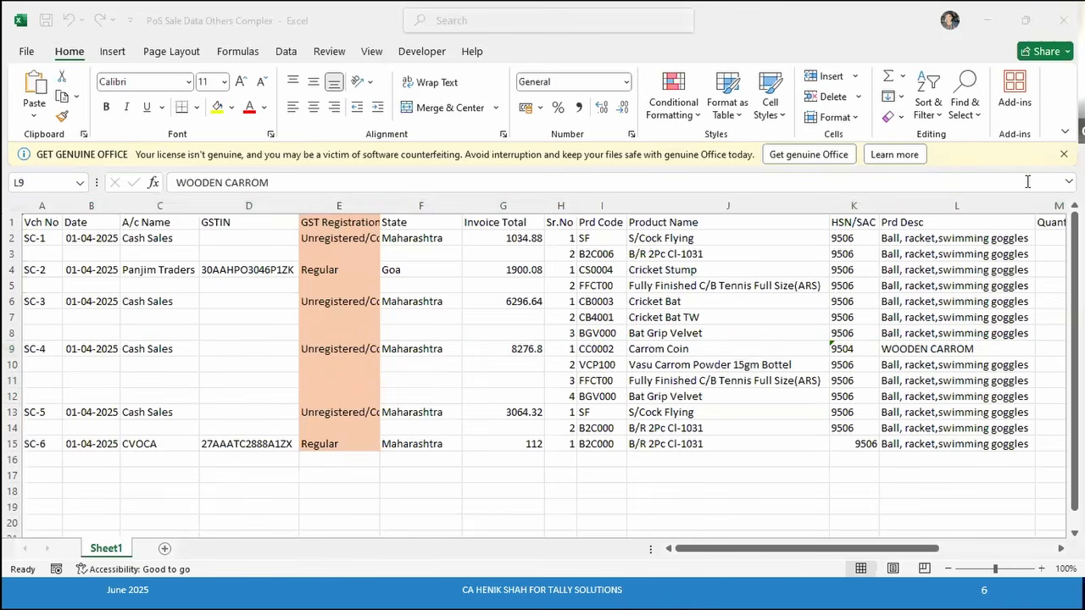
pyautogui.hotkey('alt', 'Tab')
pyautogui.press('Right')
pyautogui.press('Right')
pyautogui.press('Right')
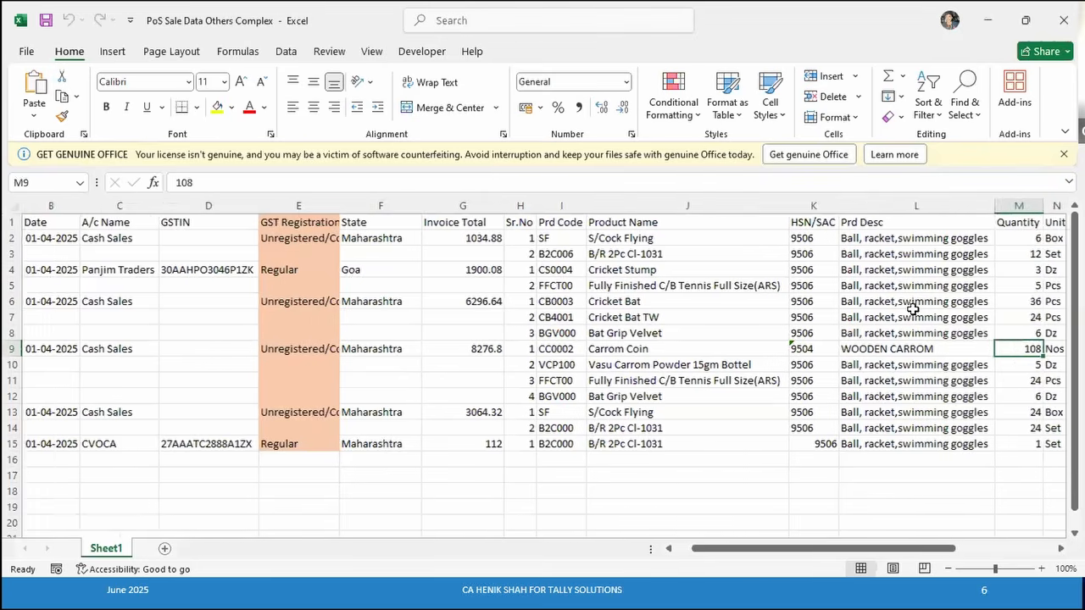
pyautogui.press('Left')
pyautogui.press('Left')
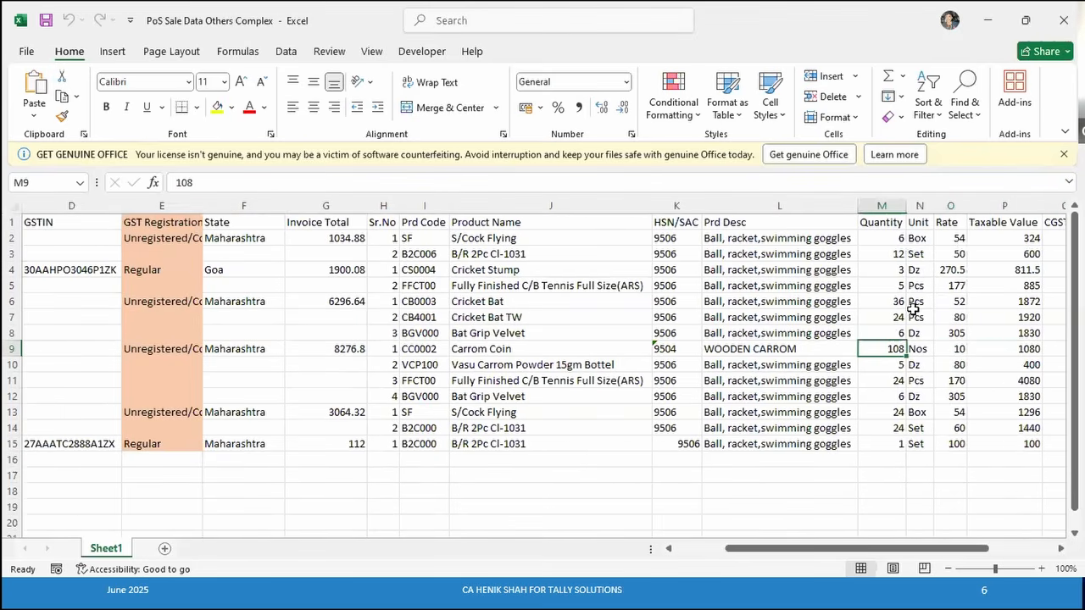
pyautogui.click(884, 202)
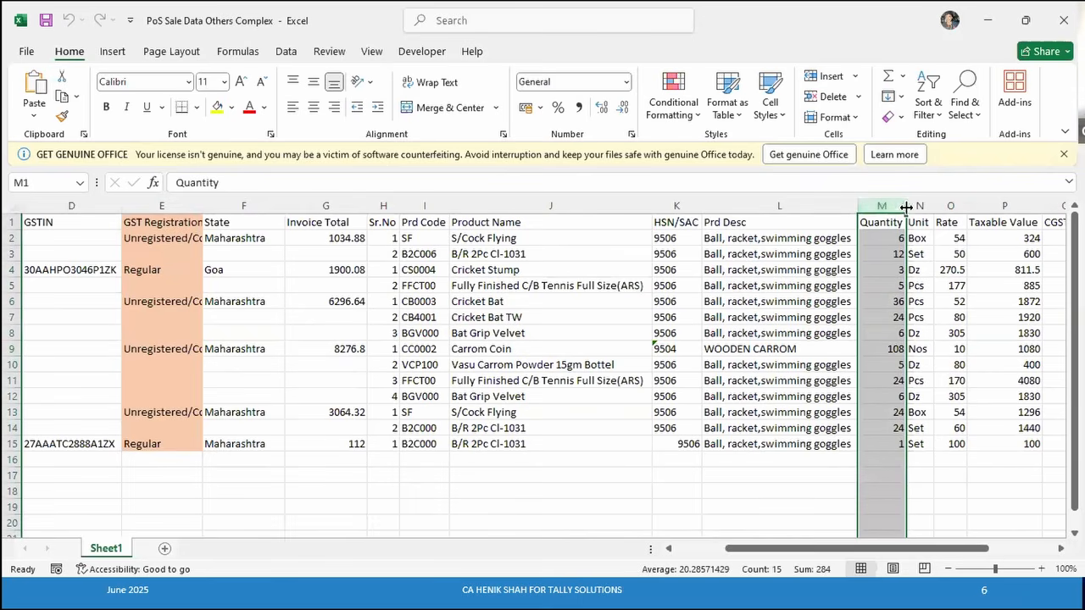
pyautogui.click(919, 205)
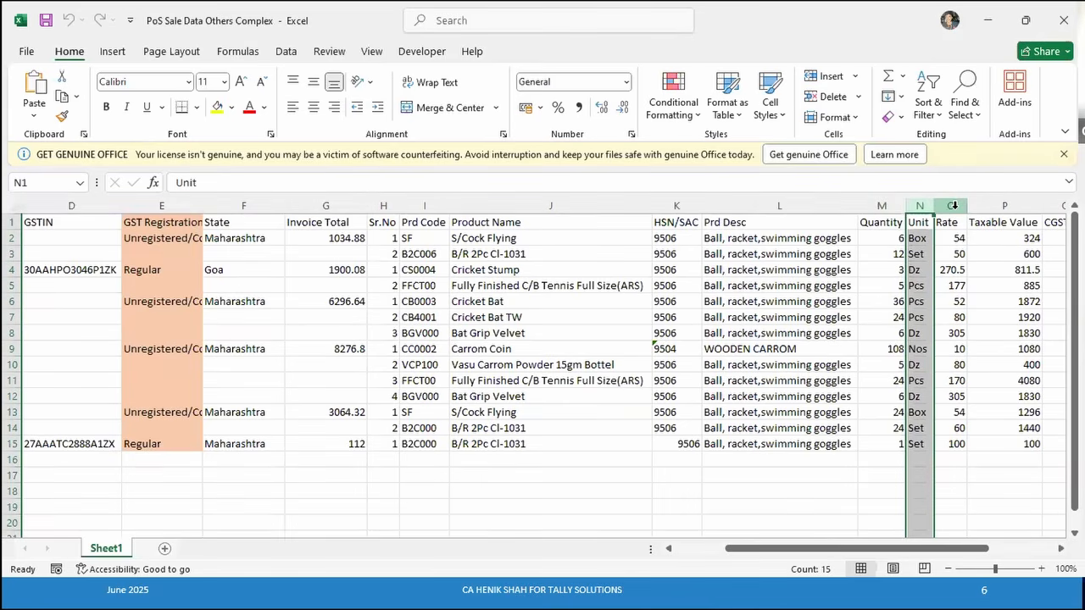
pyautogui.click(994, 210)
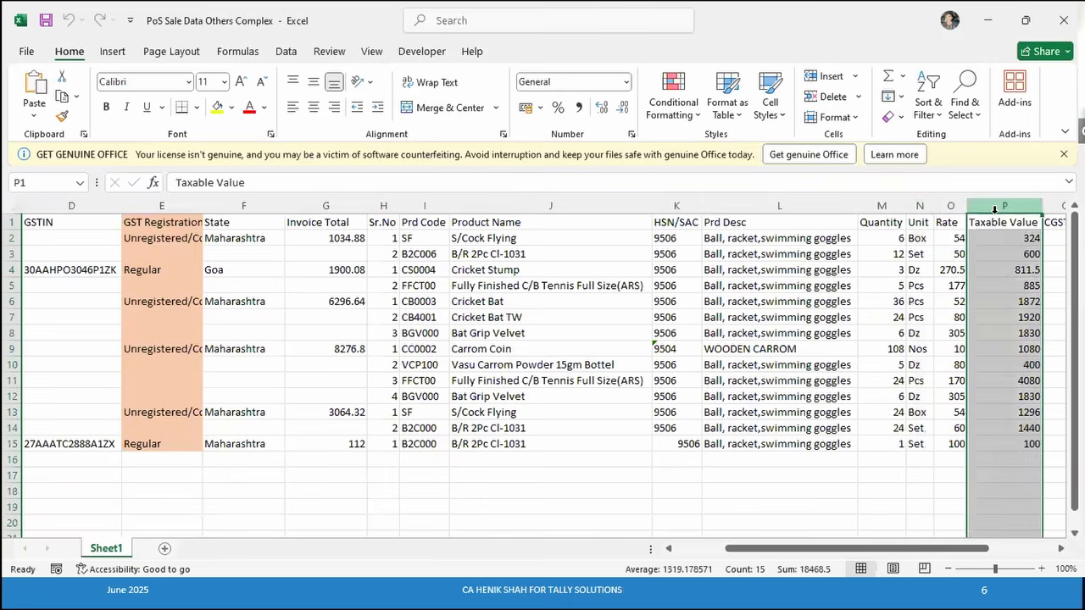
# Examine the CGST, SGST and IGST rate and amount columns and the first line's value in the Amount column
pyautogui.press('Right')
pyautogui.press('Right')
pyautogui.hotkey('ctrl', 'space')
pyautogui.press('Right')
pyautogui.press('Right')
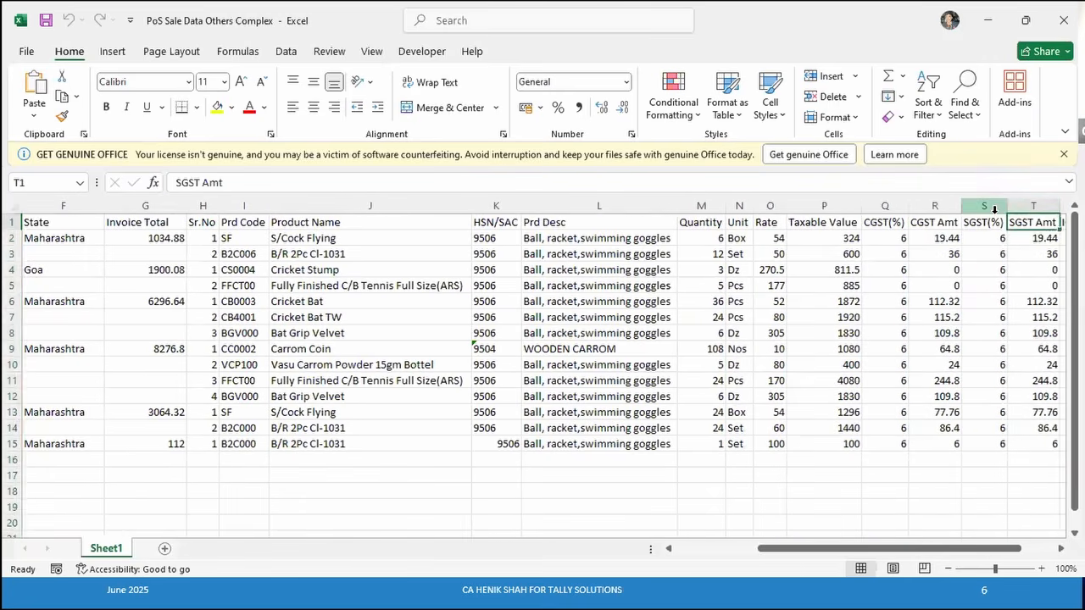
pyautogui.hotkey('ctrl', 'space')
pyautogui.press('Right')
pyautogui.press('Right')
pyautogui.hotkey('ctrl', 'space')
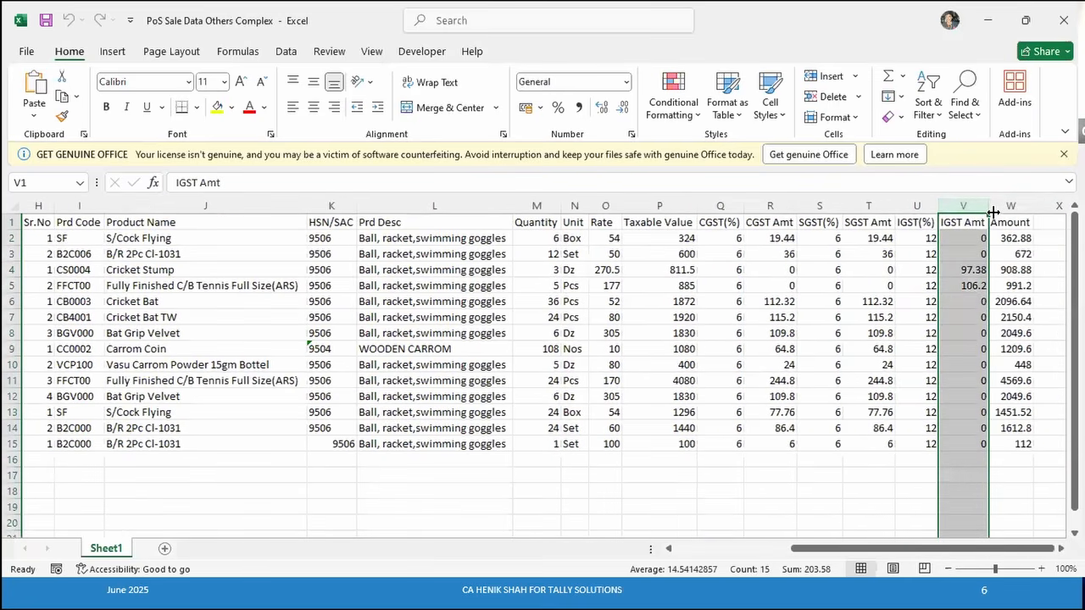
pyautogui.press('Left')
pyautogui.press('Right')
pyautogui.press('Right')
pyautogui.press('Down')
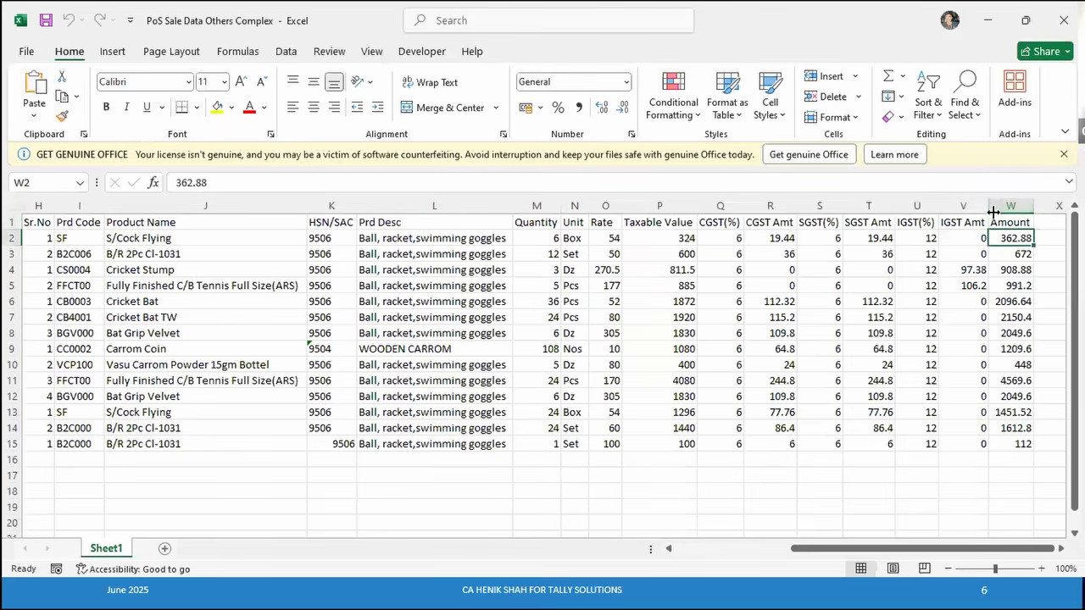
# Go back along row 2 from the Amount column to the voucher number SC-1
pyautogui.press('Left')
pyautogui.press('Left')
pyautogui.press('Left')
pyautogui.press('Left')
pyautogui.press('Left')
pyautogui.press('Left')
pyautogui.press('Left')
pyautogui.press('Left')
pyautogui.press('Left')
pyautogui.press('Left')
pyautogui.press('Left')
pyautogui.press('Left')
pyautogui.press('Left')
pyautogui.press('Left')
pyautogui.press('Left')
pyautogui.press('Left')
pyautogui.press('Left')
pyautogui.press('Left')
pyautogui.press('Left')
pyautogui.press('Left')
pyautogui.press('Left')
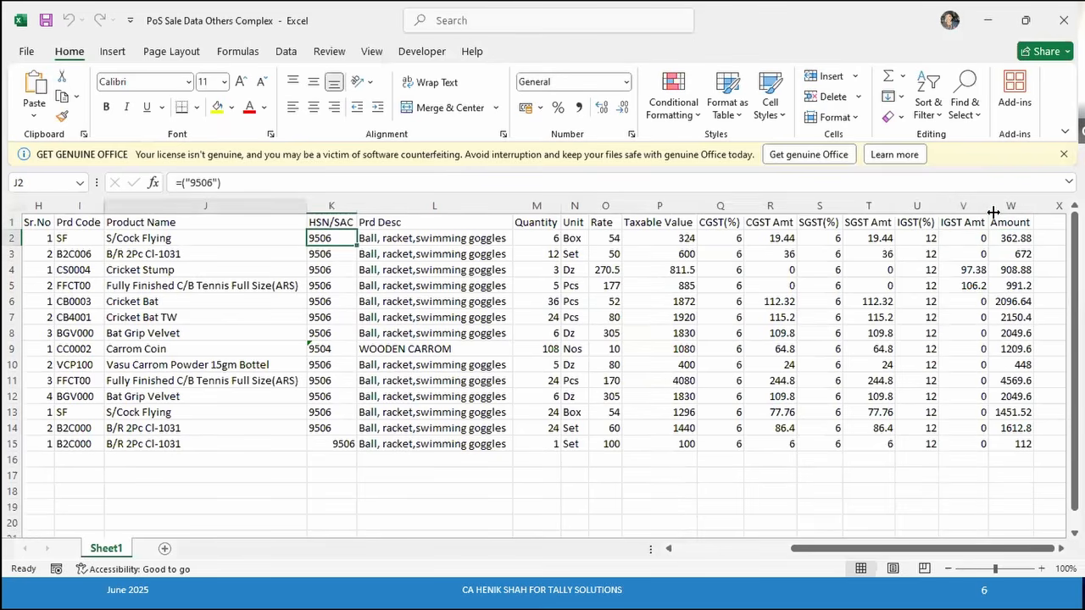
pyautogui.press('Left')
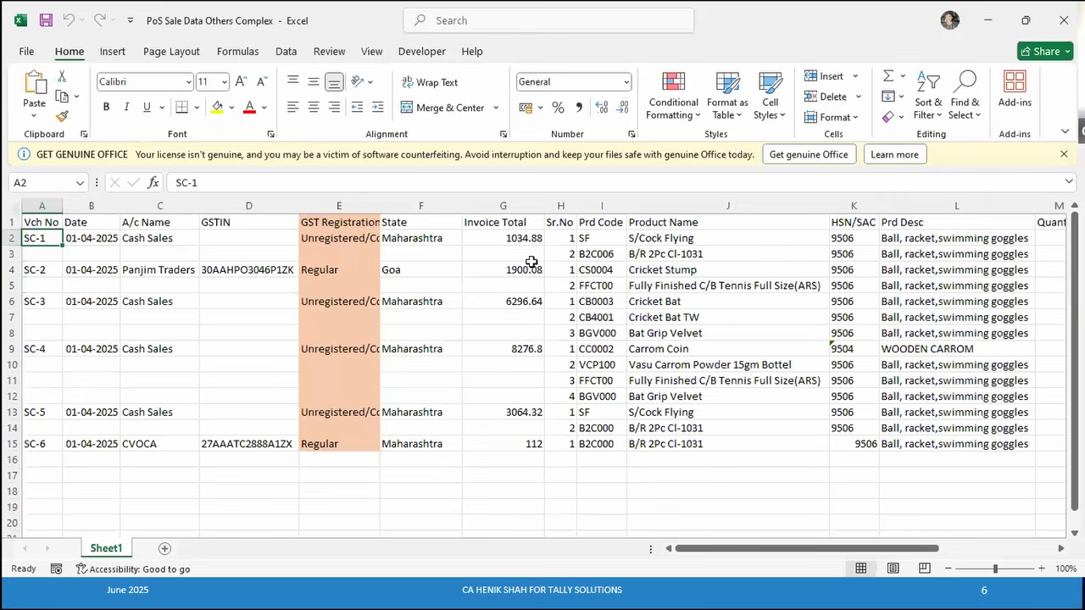
# Compare the Invoice Total formulas of vouchers SC-1 in row 2 and SC-2 in row 4
pyautogui.hotkey('alt', 'Tab')
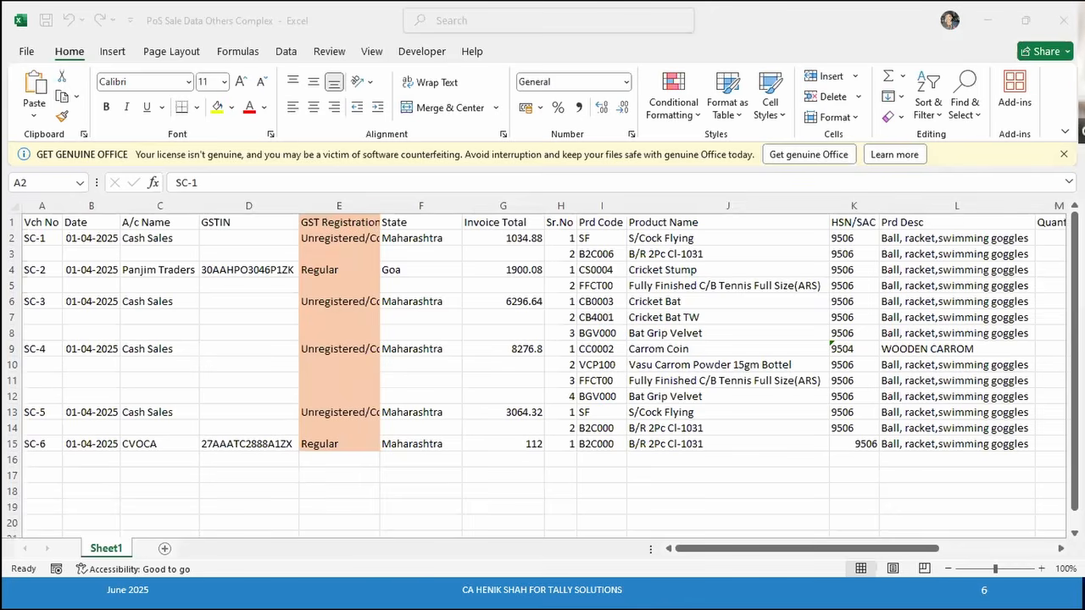
pyautogui.click(511, 241)
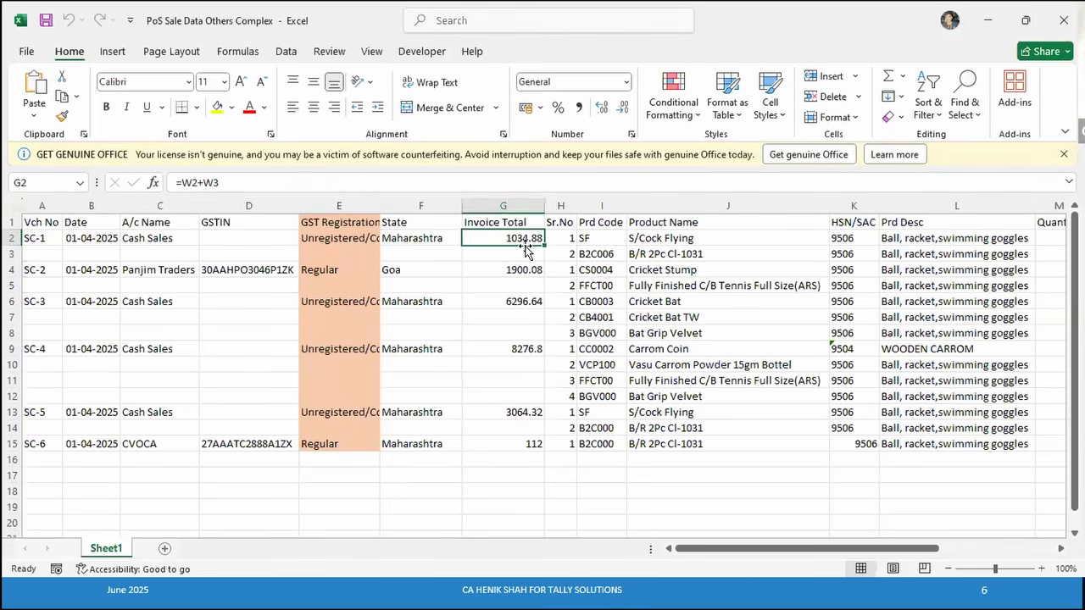
pyautogui.press('Down')
pyautogui.press('Down')
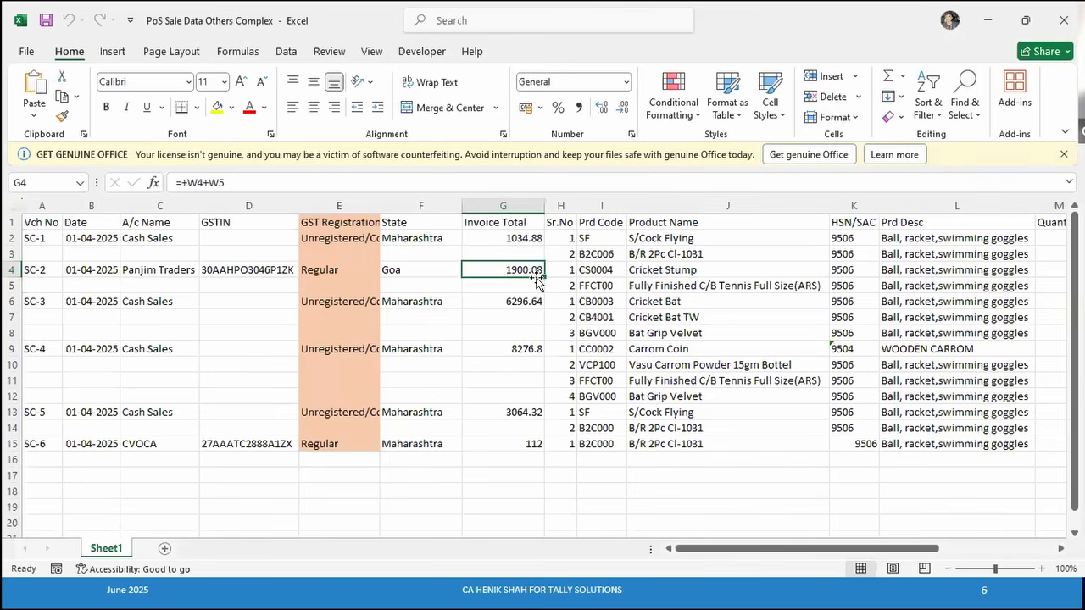
pyautogui.click(531, 240)
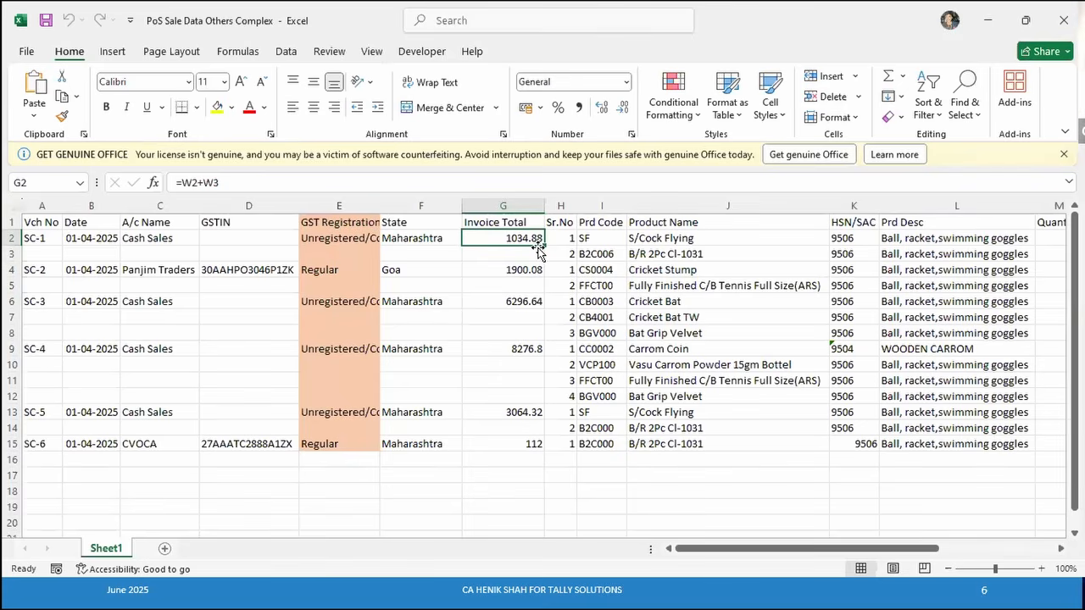
pyautogui.press('Down')
pyautogui.press('Down')
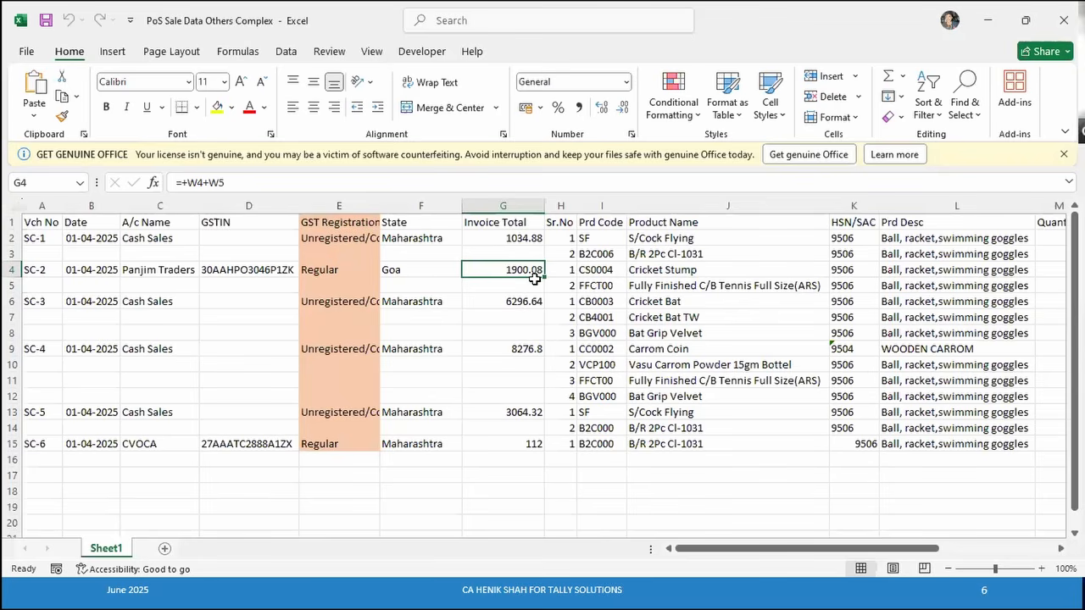
# Examine the serial number, product code, product name and HSN/SAC of voucher SC-2's first line in row 4
pyautogui.press('Right')
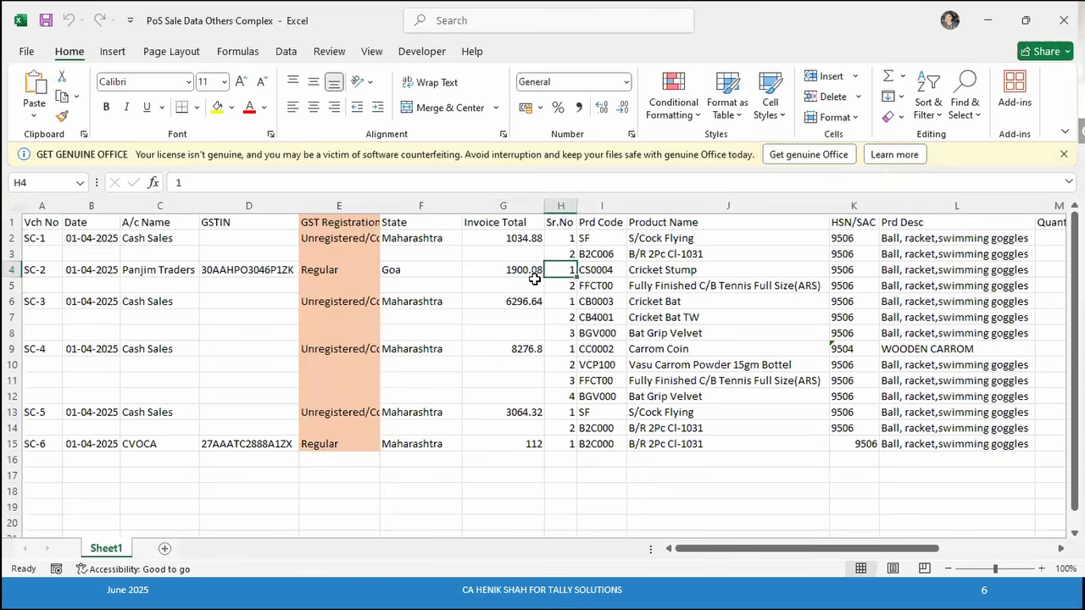
pyautogui.press('Right')
pyautogui.press('Right')
pyautogui.press('Right')
pyautogui.press('Left')
pyautogui.press('Left')
pyautogui.press('Left')
pyautogui.press('Left')
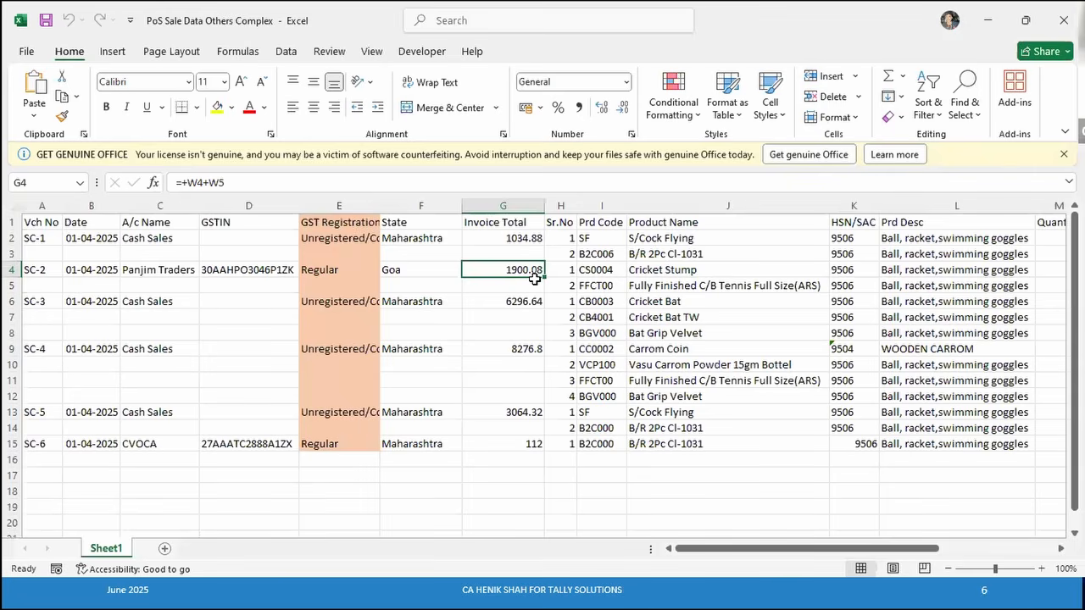
# Review row 4 of voucher SC-2 from the State column across to the Prd Desc column
pyautogui.press('Right')
pyautogui.press('Right')
pyautogui.press('Left')
pyautogui.press('Left')
pyautogui.press('Left')
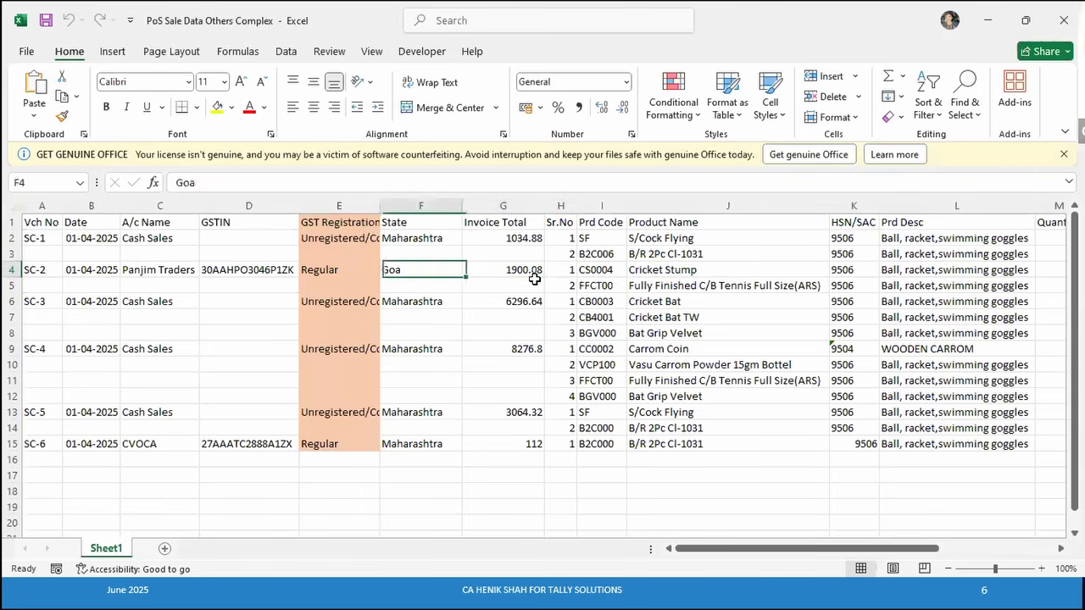
pyautogui.press('Right')
pyautogui.press('Right')
pyautogui.press('Right')
pyautogui.press('Right')
pyautogui.press('Right')
pyautogui.press('Right')
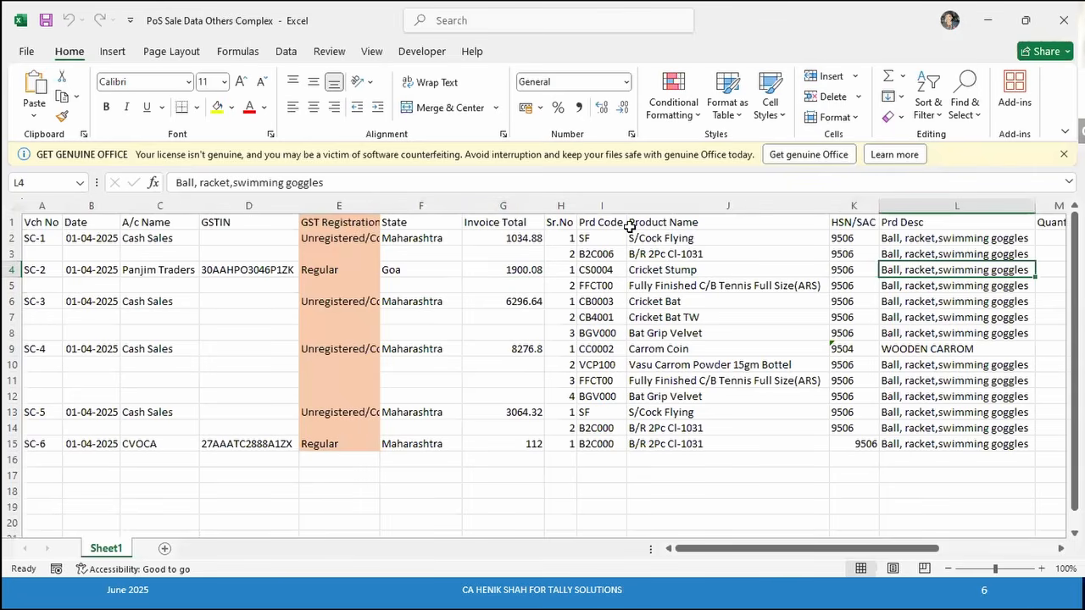
pyautogui.hotkey('alt', 'Tab')
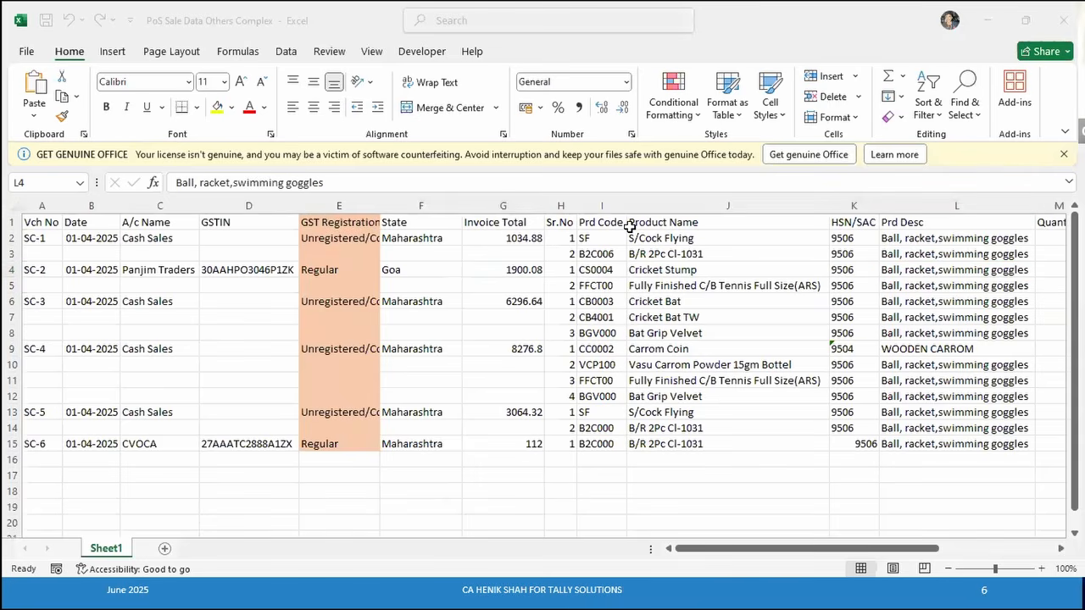
pyautogui.hotkey('alt', 'Tab')
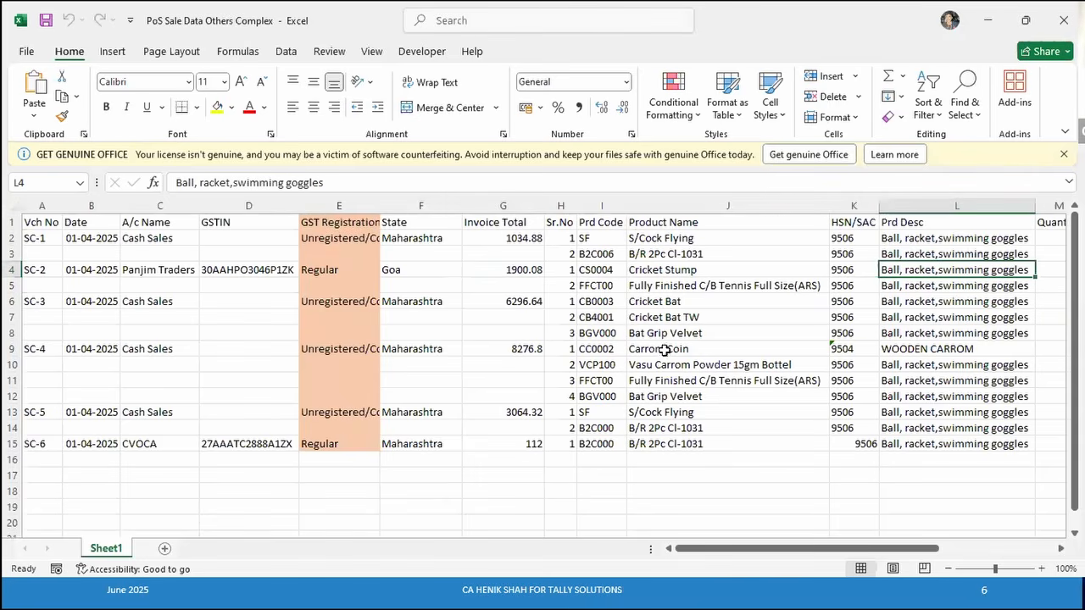
# Go up the Product Name column to the S/Cock Flying line of voucher SC-1
pyautogui.click(669, 318)
pyautogui.press('Up')
pyautogui.press('Up')
pyautogui.press('Up')
pyautogui.press('Up')
pyautogui.press('Up')
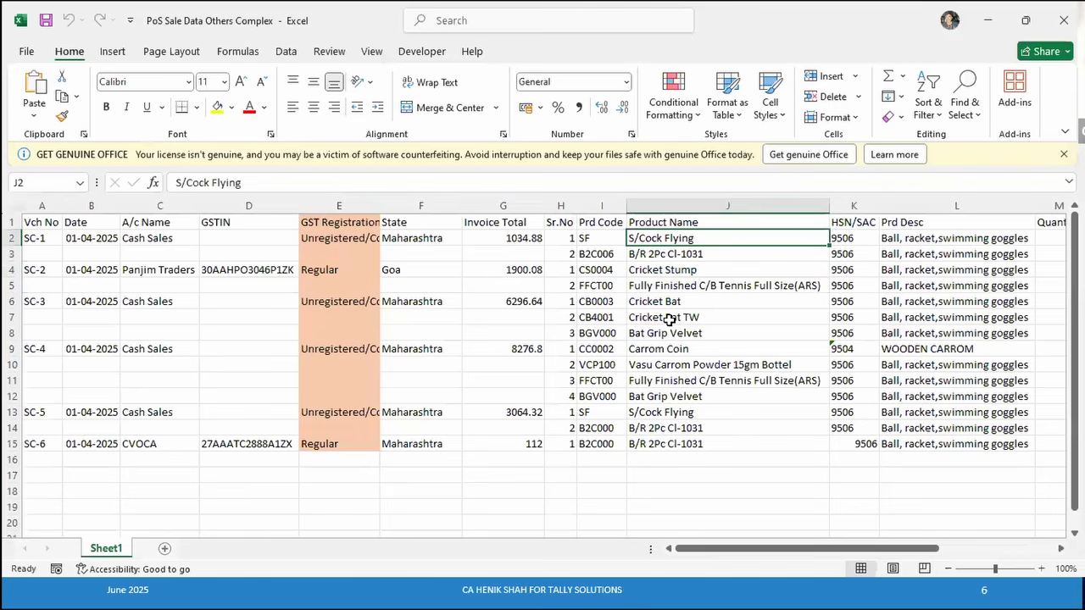
# Examine the Prd Code, Product Name, HSN/SAC, Prd Desc and Quantity entries of the S/Cock Flying line in row 2
pyautogui.press('Right')
pyautogui.press('Right')
pyautogui.press('Left')
pyautogui.press('Left')
pyautogui.press('Left')
pyautogui.press('Right')
pyautogui.press('Right')
pyautogui.press('Right')
pyautogui.press('Right')
pyautogui.press('Left')
pyautogui.press('Left')
pyautogui.press('Left')
pyautogui.press('Left')
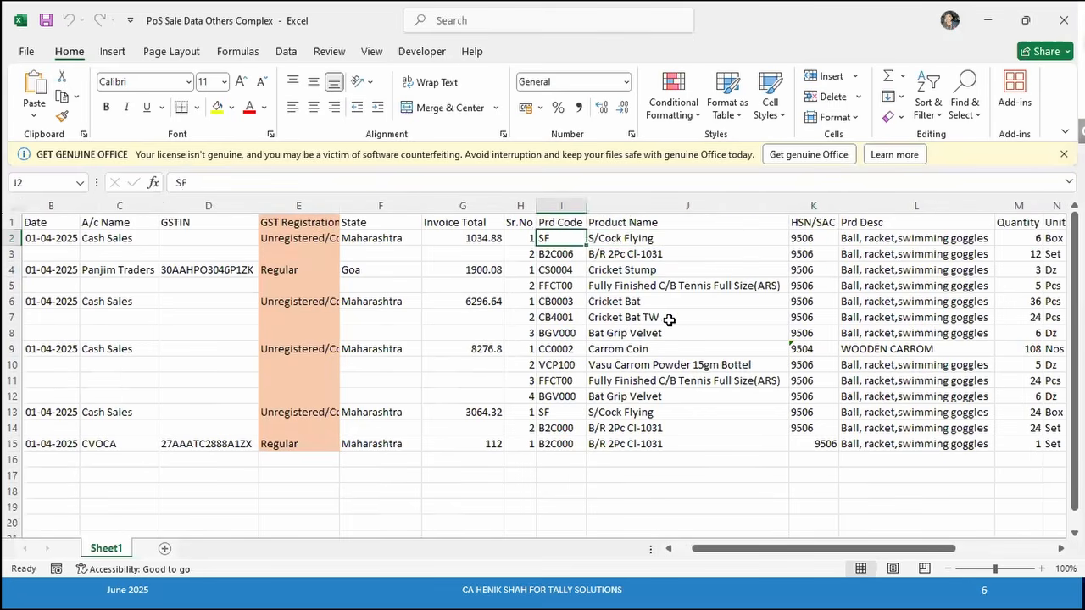
# Examine row 2 from the product code across to the Unit column and return to the product name
pyautogui.press('Right')
pyautogui.press('Right')
pyautogui.press('Right')
pyautogui.press('Right')
pyautogui.press('Right')
pyautogui.press('Left')
pyautogui.press('Left')
pyautogui.press('Left')
pyautogui.press('Left')
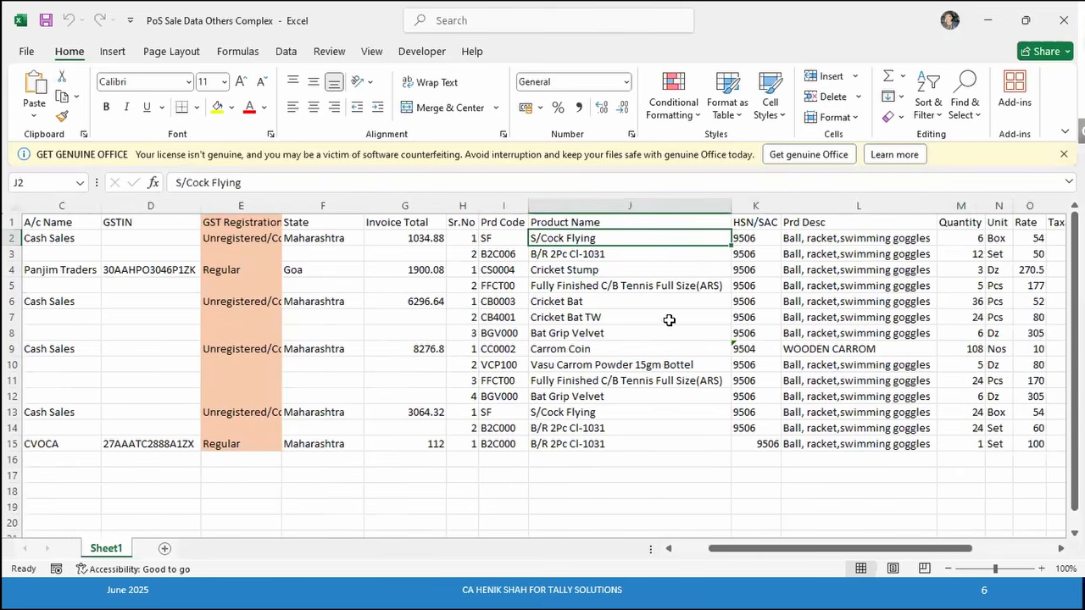
# Review the Quantity, Unit, Rate, Taxable Value, CGST and SGST columns along row 2
pyautogui.press('Right')
pyautogui.press('Right')
pyautogui.press('Right')
pyautogui.press('Right')
pyautogui.press('Right')
pyautogui.press('Right')
pyautogui.press('Right')
pyautogui.press('Right')
pyautogui.press('Right')
pyautogui.press('Right')
pyautogui.press('Left')
pyautogui.press('Left')
pyautogui.press('Left')
pyautogui.press('Left')
pyautogui.press('Left')
pyautogui.press('Left')
pyautogui.press('Left')
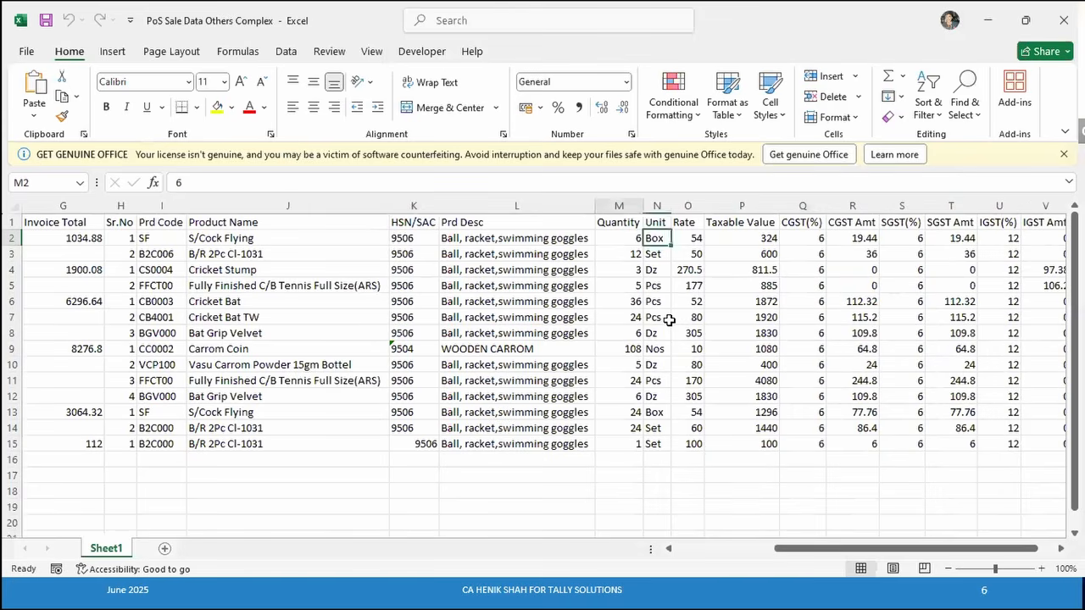
# Go back along row 2 to voucher number SC-1 in the Vch No column
pyautogui.press('Left')
pyautogui.press('Left')
pyautogui.press('Left')
pyautogui.press('Left')
pyautogui.press('Left')
pyautogui.press('Left')
pyautogui.press('Left')
pyautogui.press('Left')
pyautogui.press('Left')
pyautogui.press('Left')
pyautogui.press('Left')
pyautogui.press('Left')
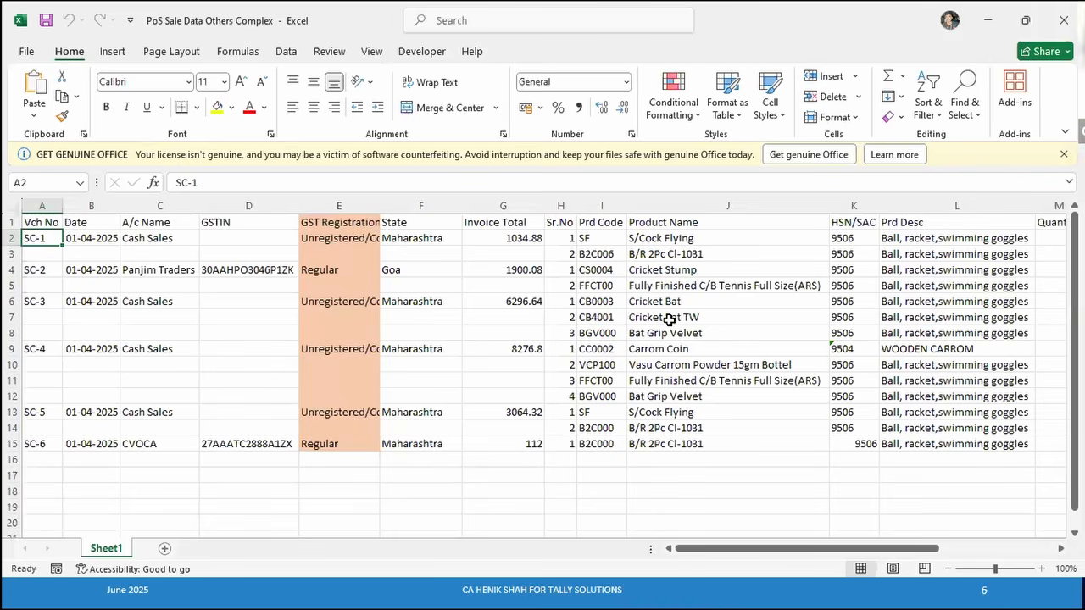
pyautogui.press('Up')
pyautogui.press('Down')
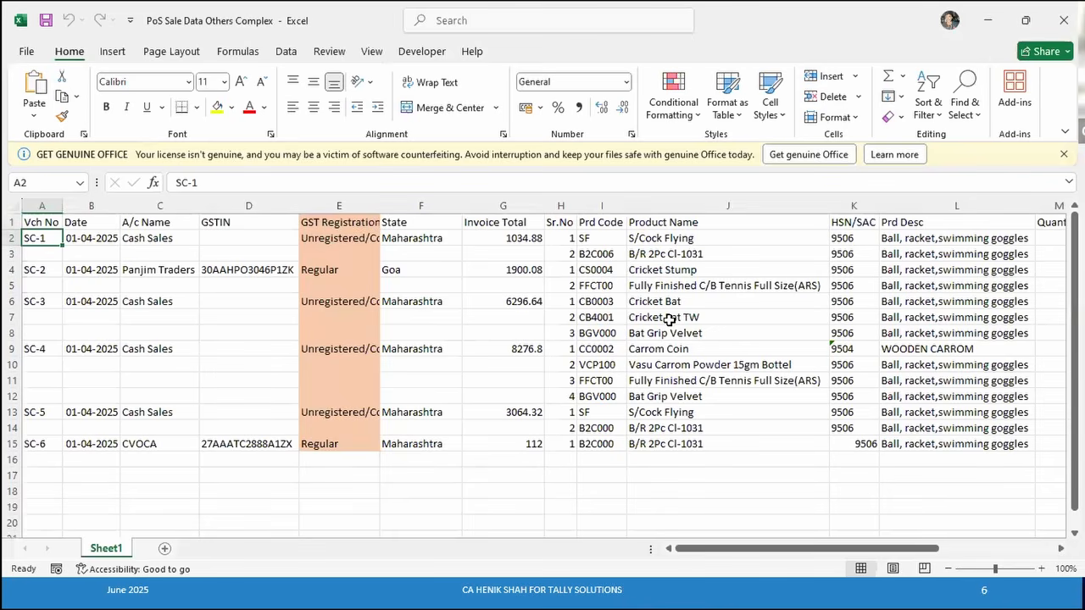
# Review the SC-1 row from the voucher number, date and account name across to the Quantity column
pyautogui.press('Right')
pyautogui.press('Right')
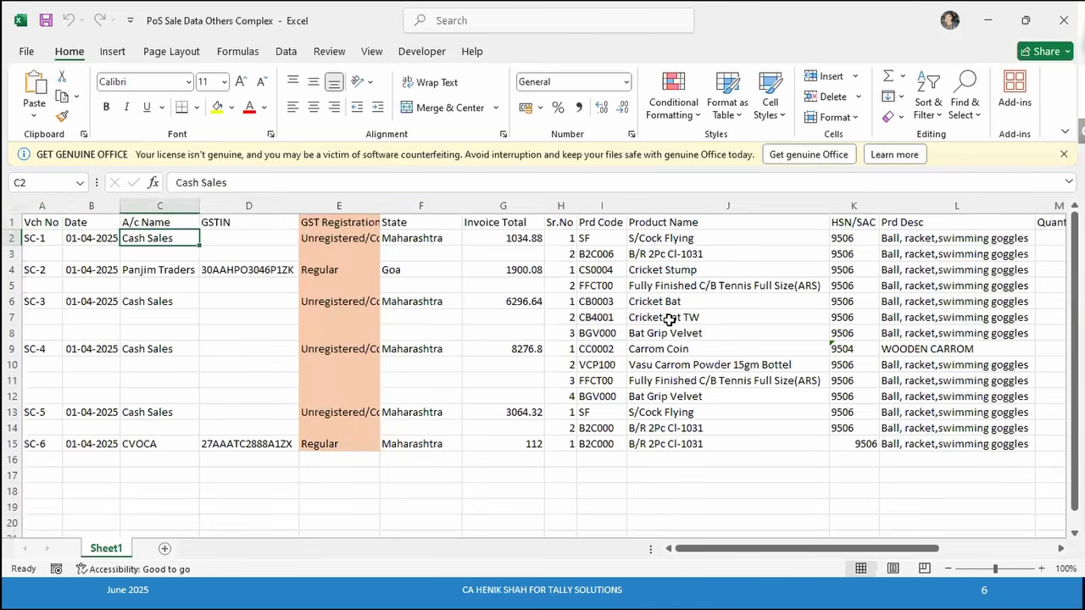
pyautogui.press('Left')
pyautogui.press('Left')
pyautogui.press('Right')
pyautogui.press('Right')
pyautogui.press('Right')
pyautogui.press('Right')
pyautogui.press('Right')
pyautogui.press('Right')
pyautogui.press('Right')
pyautogui.press('Right')
pyautogui.press('Right')
pyautogui.press('Right')
pyautogui.press('Right')
pyautogui.press('Right')
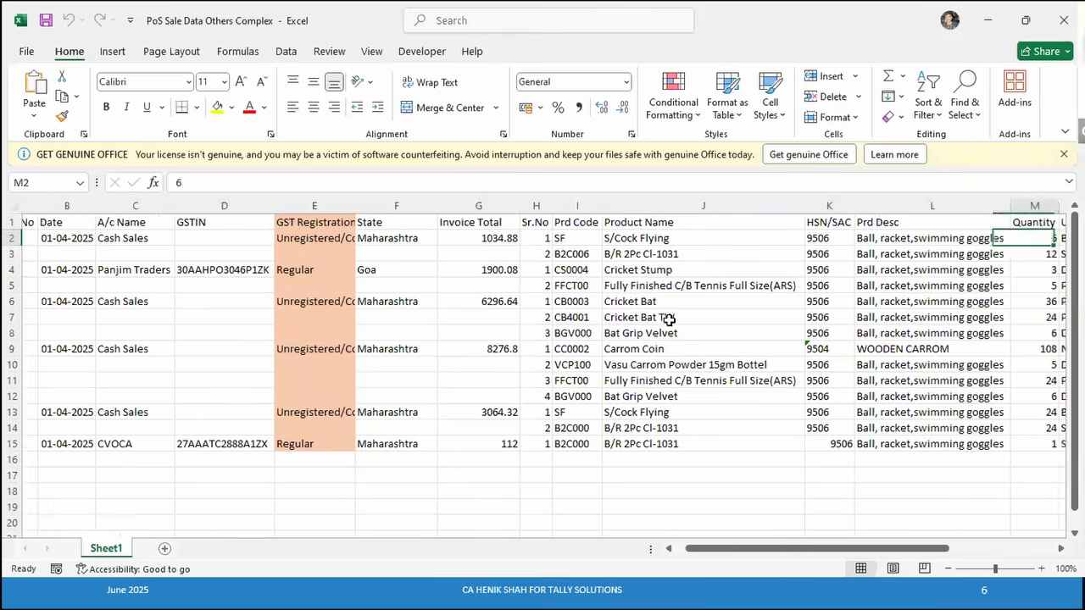
# Return from the Quantity column to the start of the SC-1 row
pyautogui.press('Left')
pyautogui.press('Left')
pyautogui.press('Left')
pyautogui.press('Left')
pyautogui.press('Left')
pyautogui.press('Left')
pyautogui.press('Left')
pyautogui.press('Left')
pyautogui.press('Left')
pyautogui.press('Left')
pyautogui.press('Left')
pyautogui.press('Left')
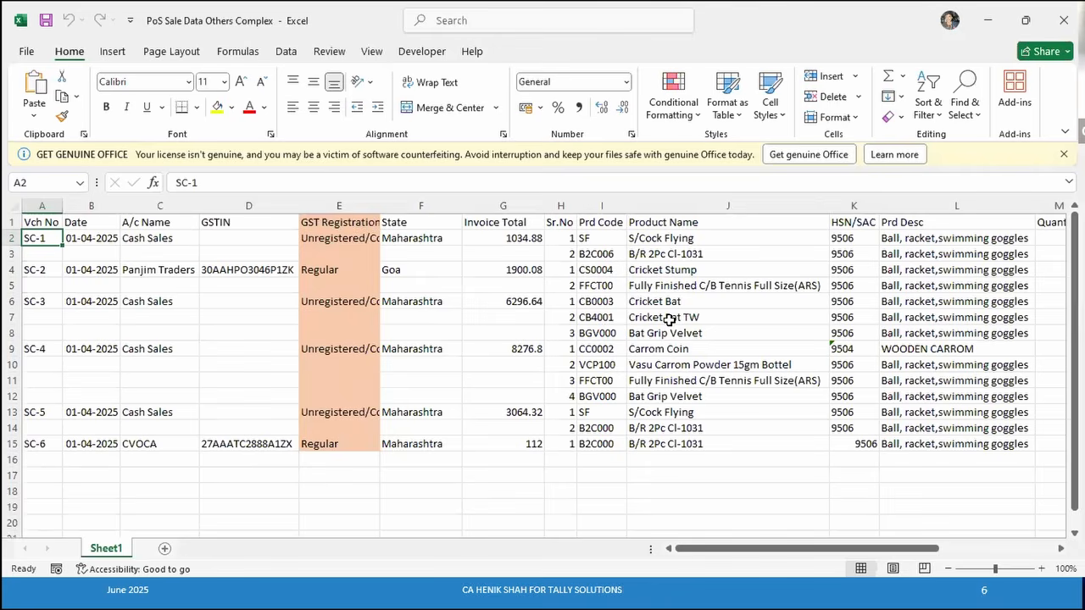
# Switch to TallyPrime and open the Excel mapping template options for managing imports
pyautogui.hotkey('alt', 'Tab')
pyautogui.hotkey('alt', 'Tab')
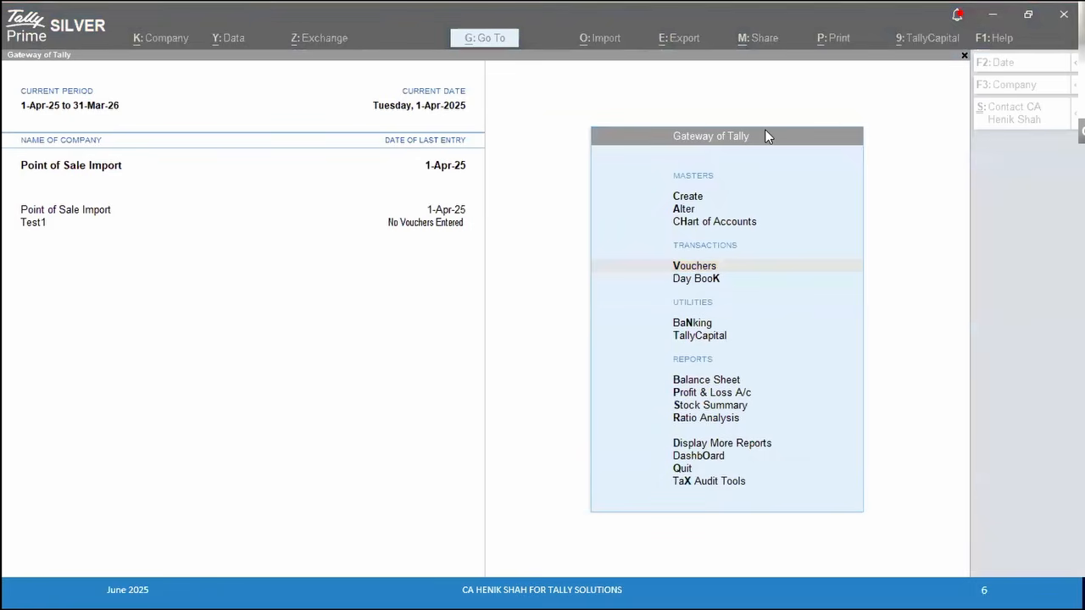
pyautogui.click(571, 75)
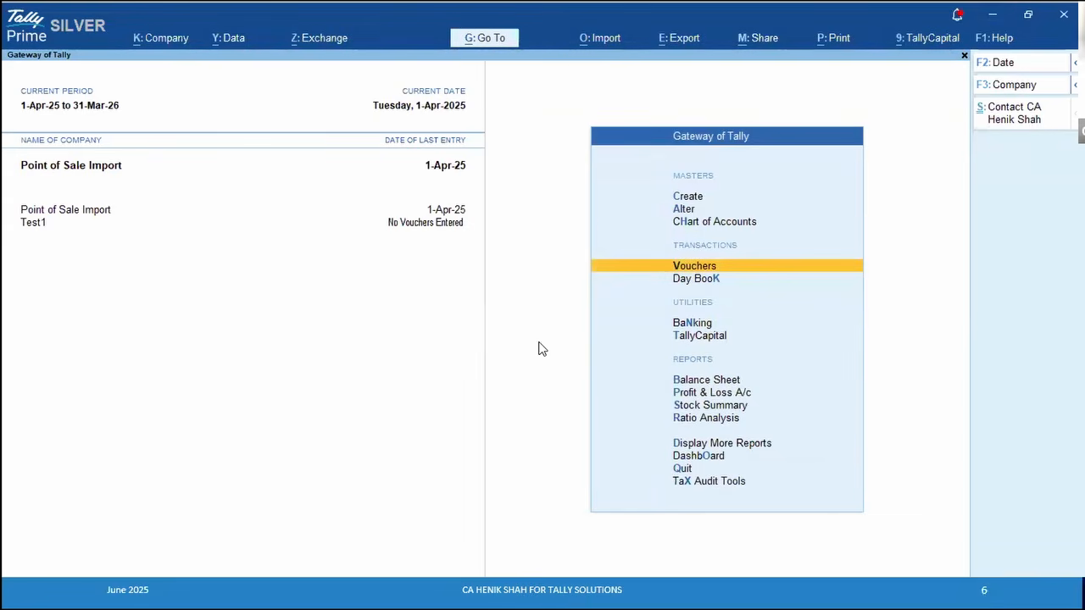
pyautogui.click(598, 40)
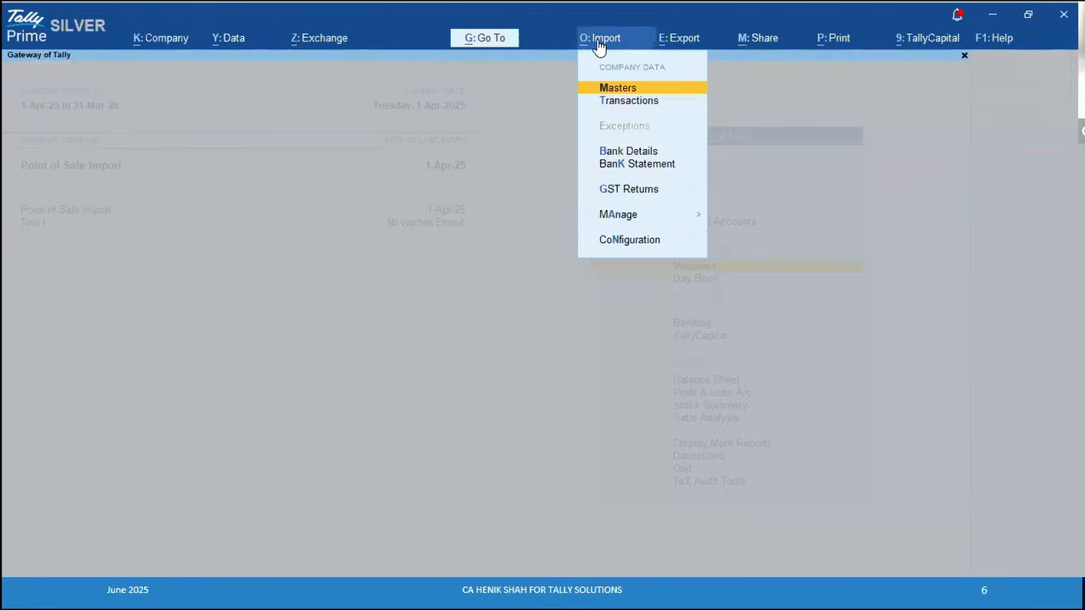
pyautogui.press('Down')
pyautogui.press('Down')
pyautogui.press('Down')
pyautogui.press('Down')
pyautogui.press('Down')
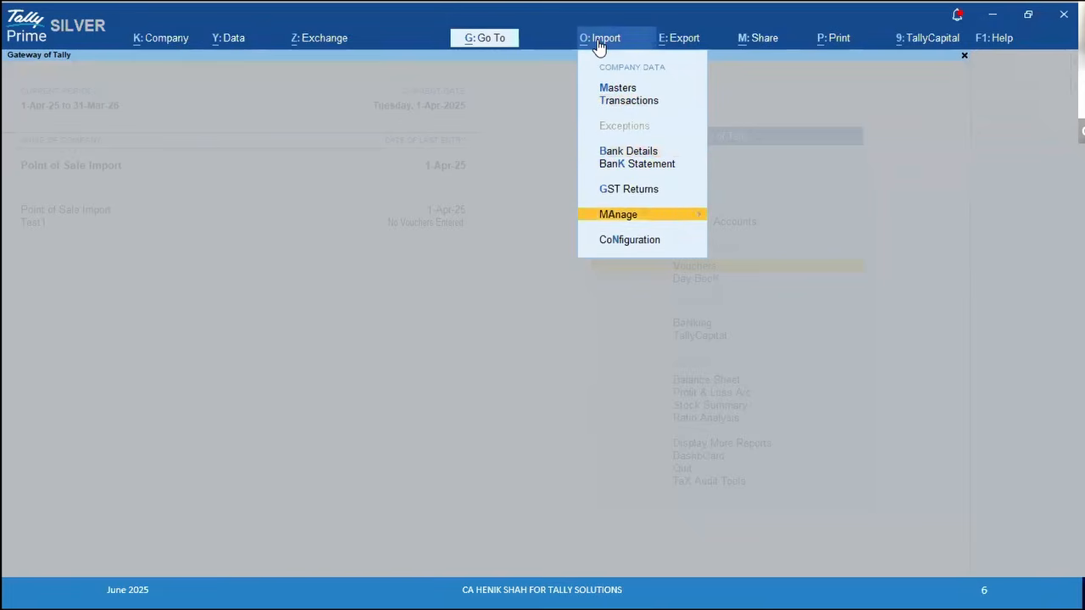
pyautogui.press('Return')
pyautogui.press('Return')
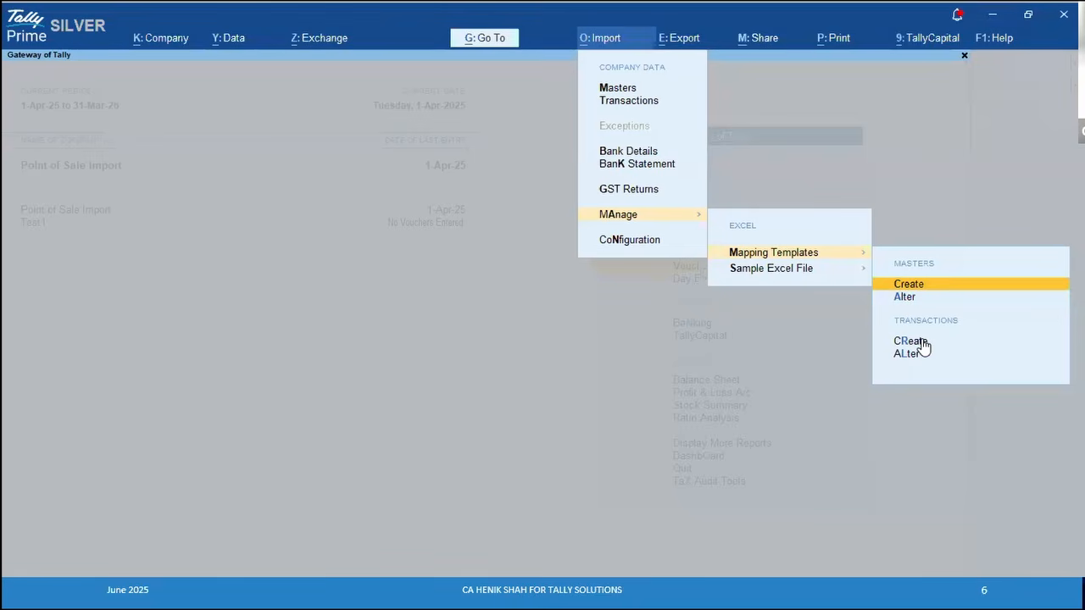
# Open the alteration of an existing mapping template for masters
pyautogui.press('Down')
pyautogui.press('Down')
pyautogui.press('Down')
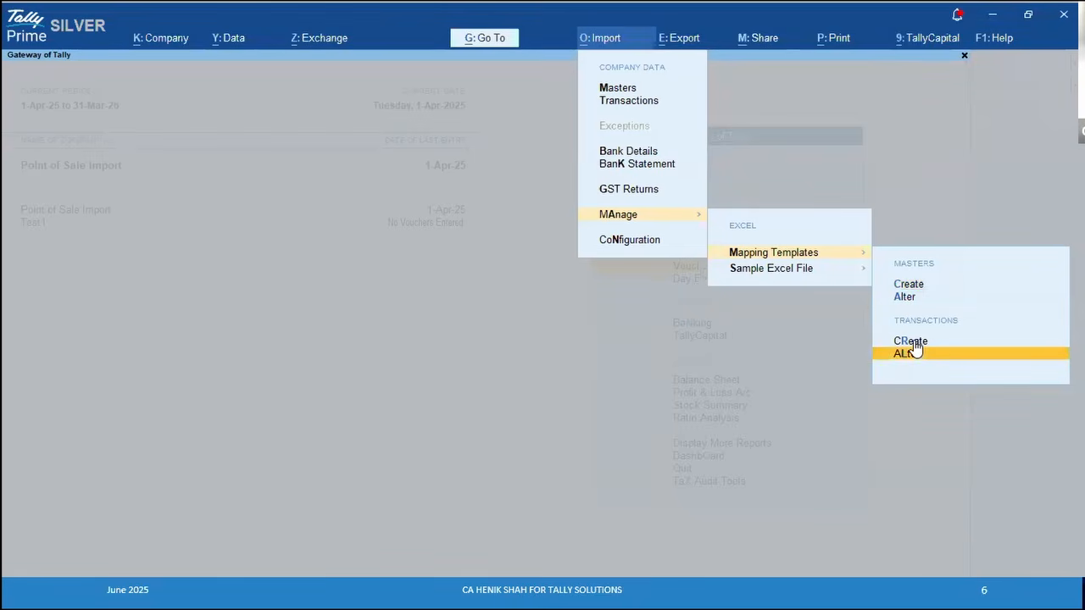
pyautogui.press('Up')
pyautogui.press('Up')
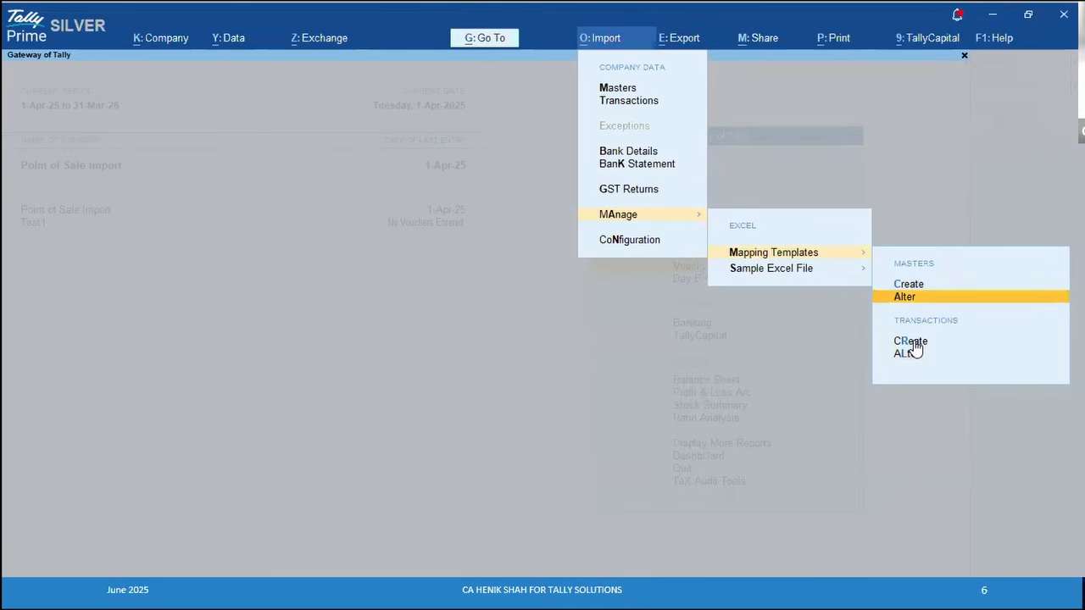
pyautogui.press('Return')
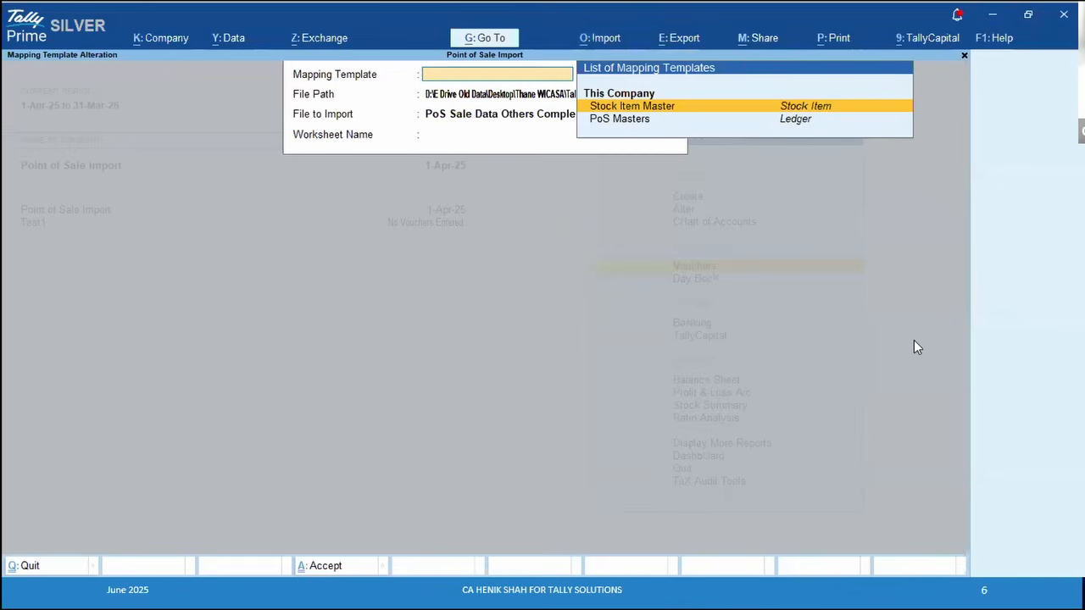
# Load the Stock Item Master mapping template for alteration, using Sheet1 of PoS Sale Data Others Complex.xlsx
pyautogui.press('Down')
pyautogui.press('Up')
pyautogui.press('Return')
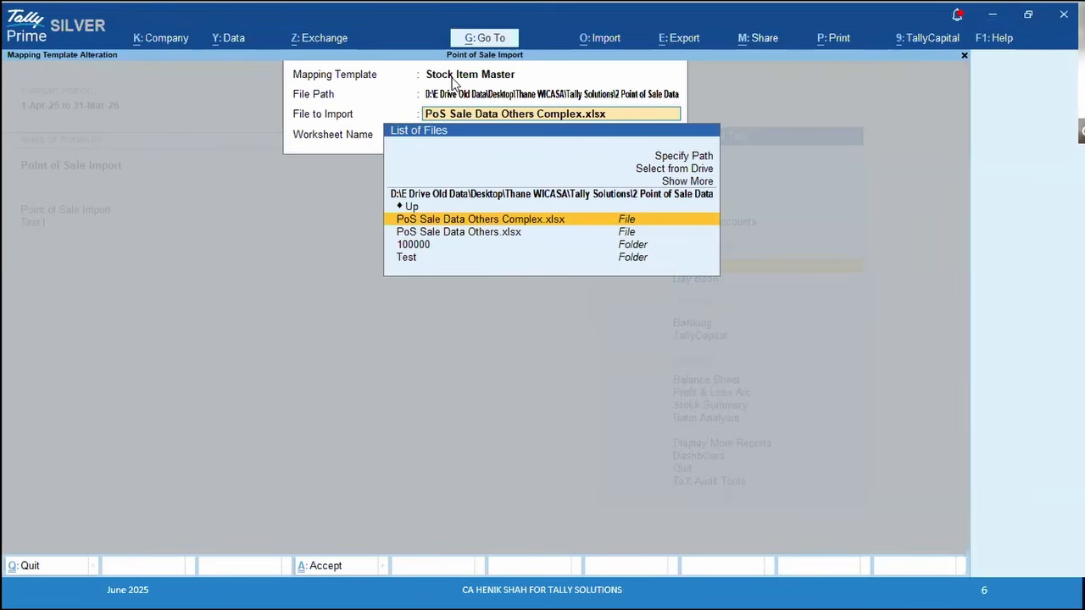
pyautogui.press('Return')
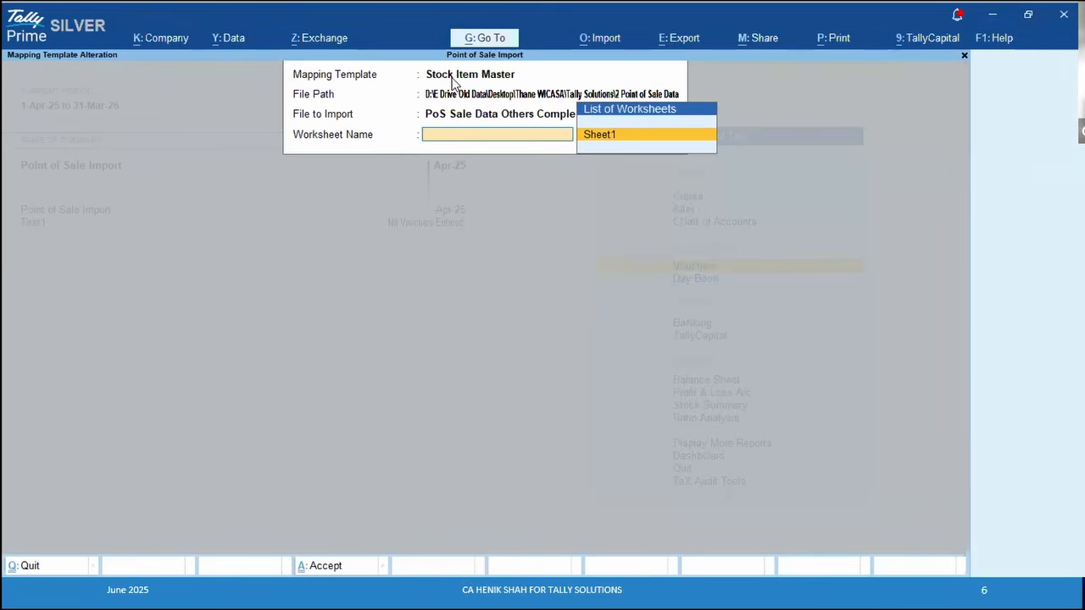
pyautogui.press('Return')
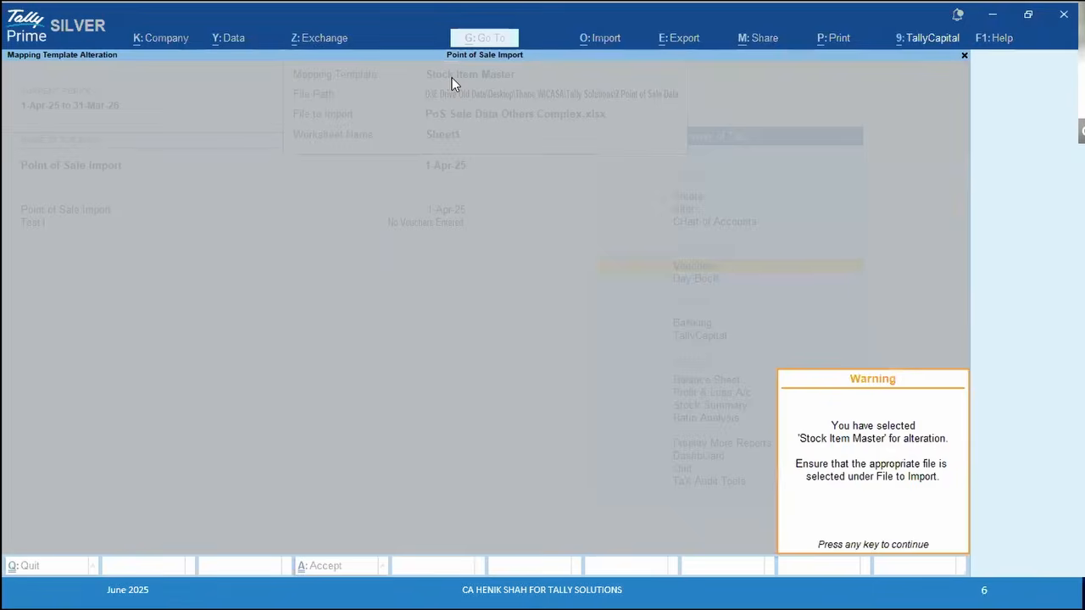
pyautogui.press('Return')
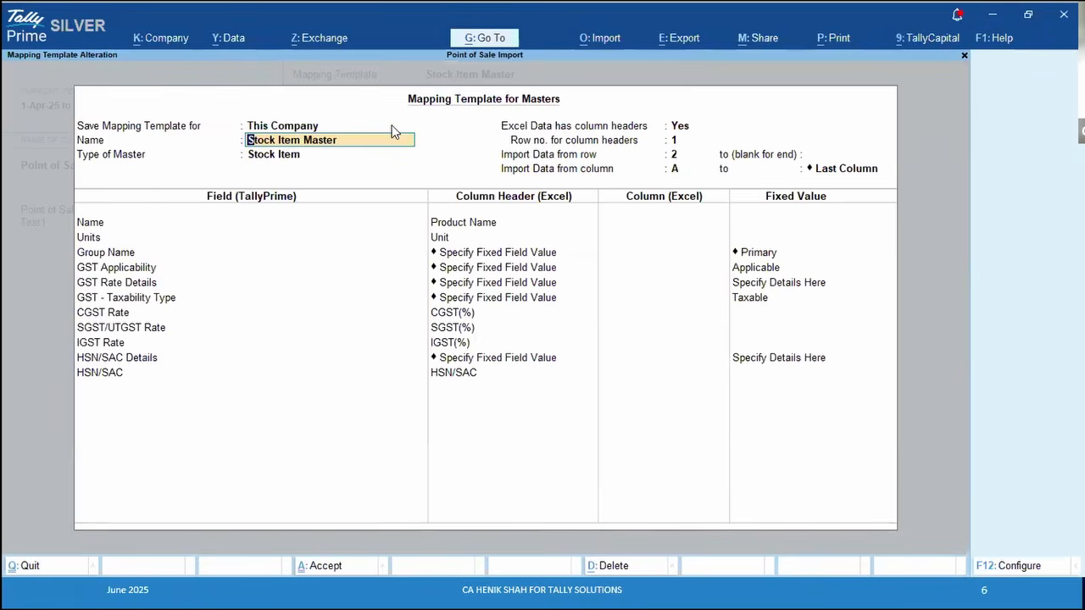
# Review the Stock Item Master template's field mappings, focusing on the Name field mapped to Product Name
pyautogui.hotkey('alt', 'Tab')
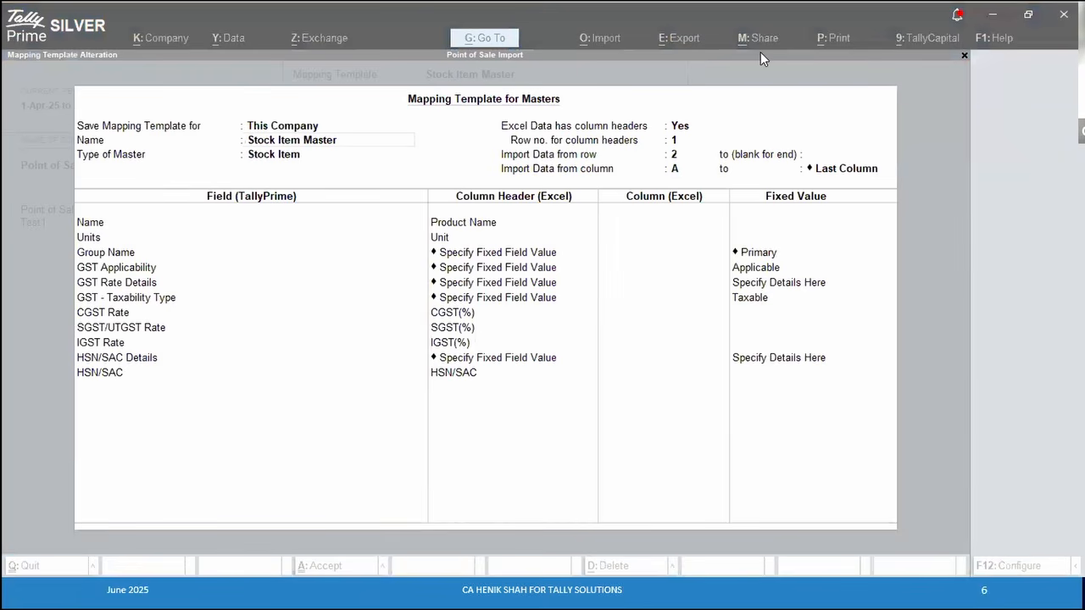
pyautogui.click(678, 11)
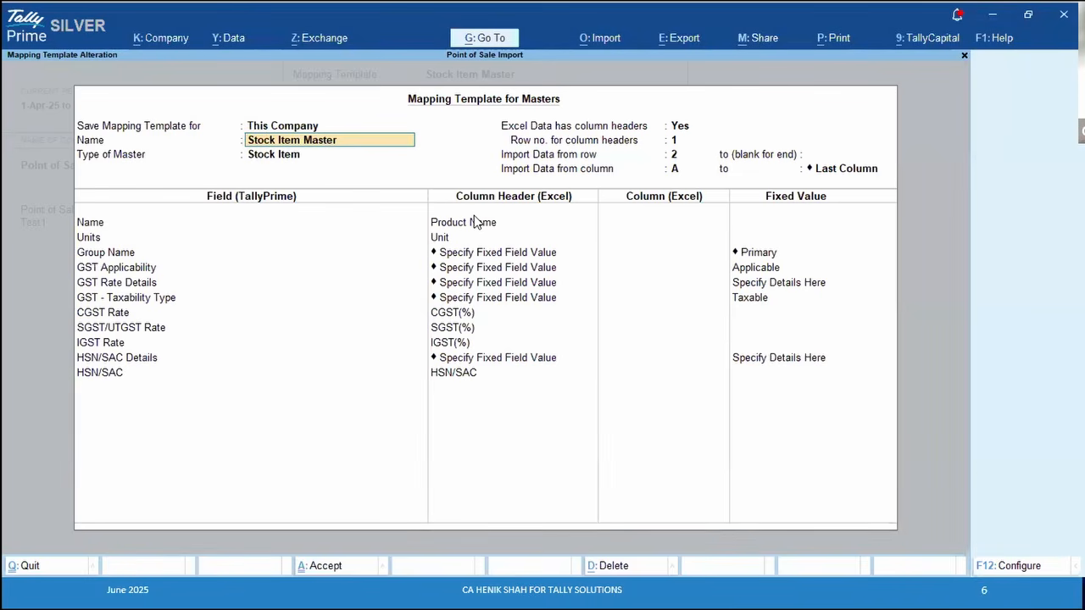
pyautogui.click(212, 224)
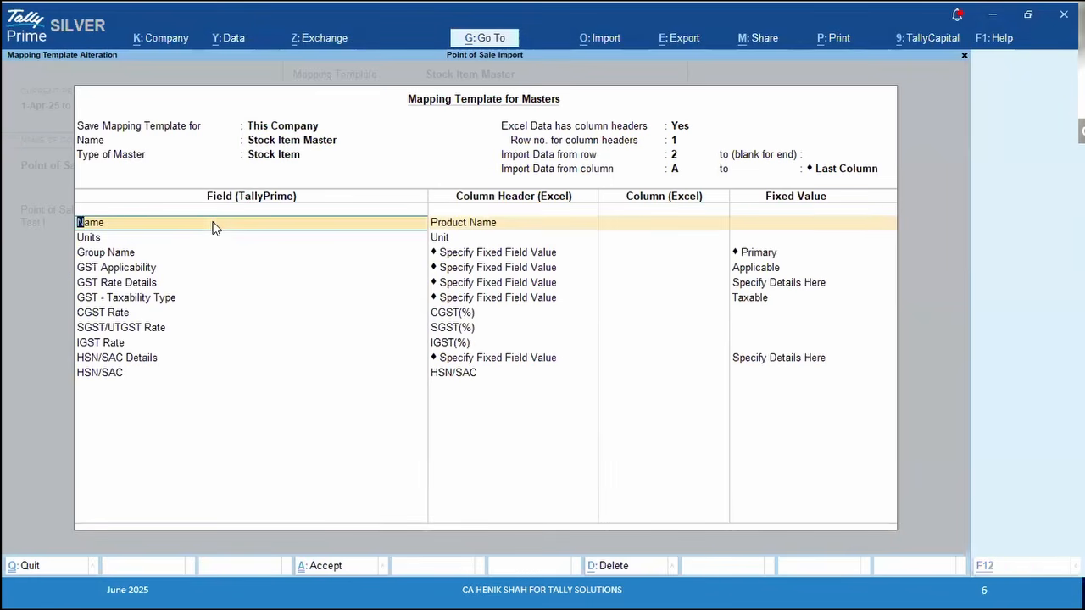
pyautogui.hotkey('alt', 'Tab')
pyautogui.hotkey('alt', 'Tab')
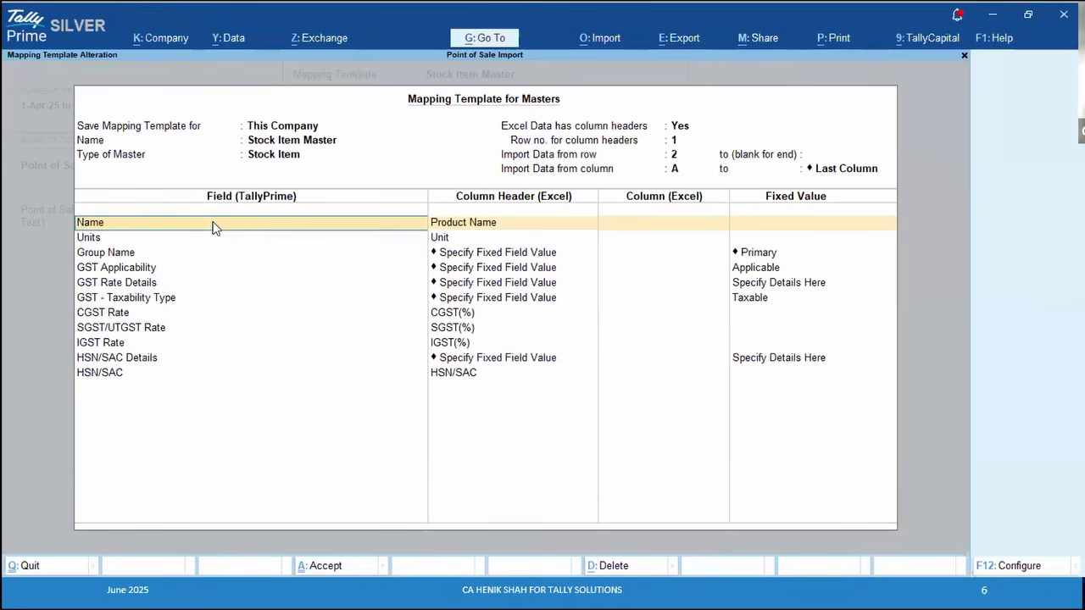
# Choose the mandatory Name field again for the first mapping row and open its list of Excel column headers
pyautogui.press('BackSpace')
pyautogui.write('e')
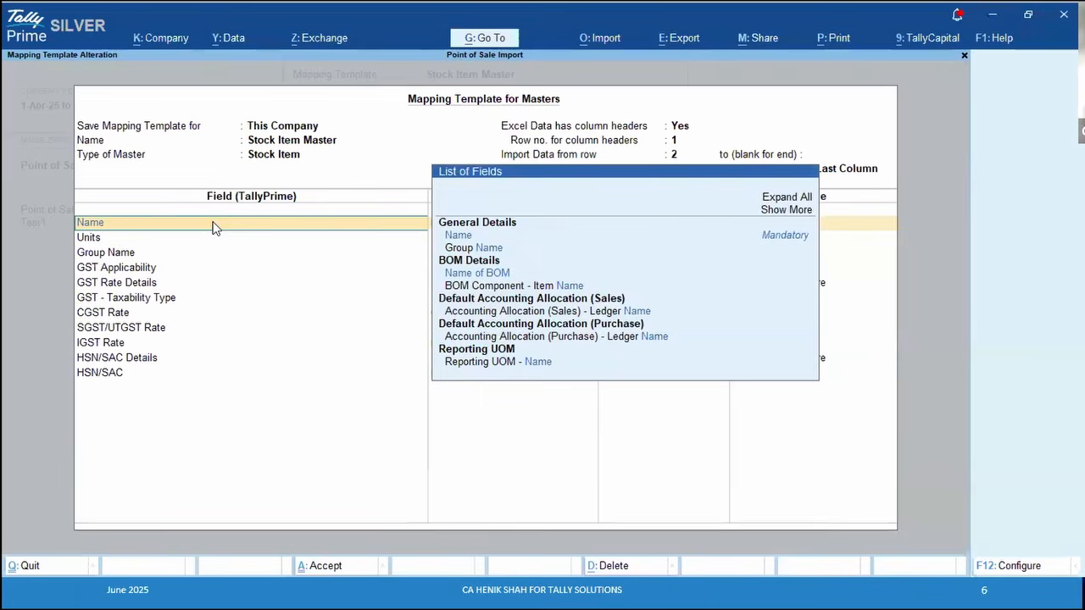
pyautogui.press('Return')
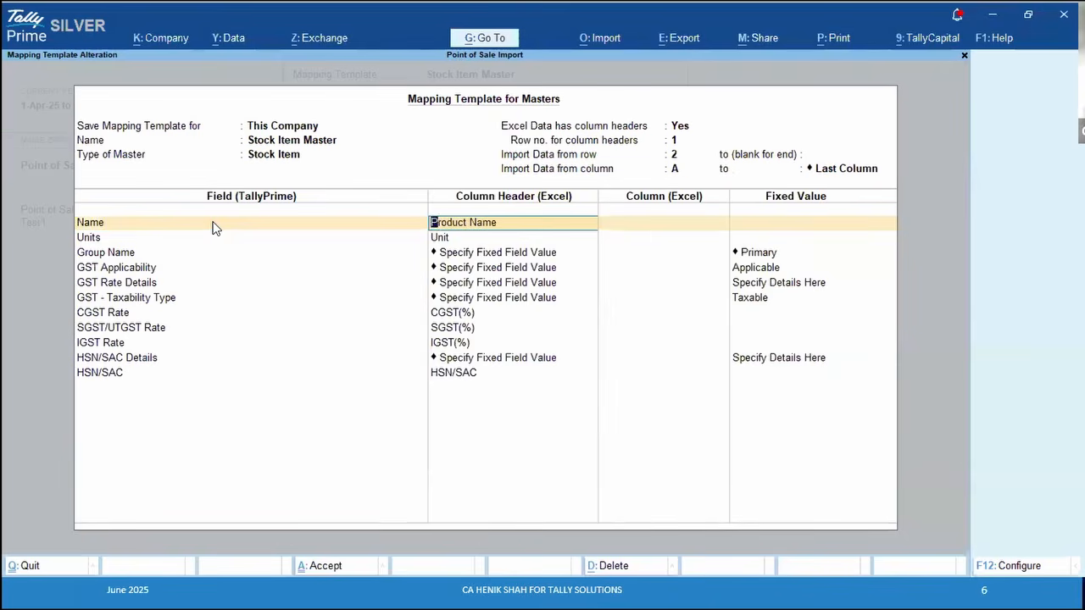
pyautogui.click(214, 229)
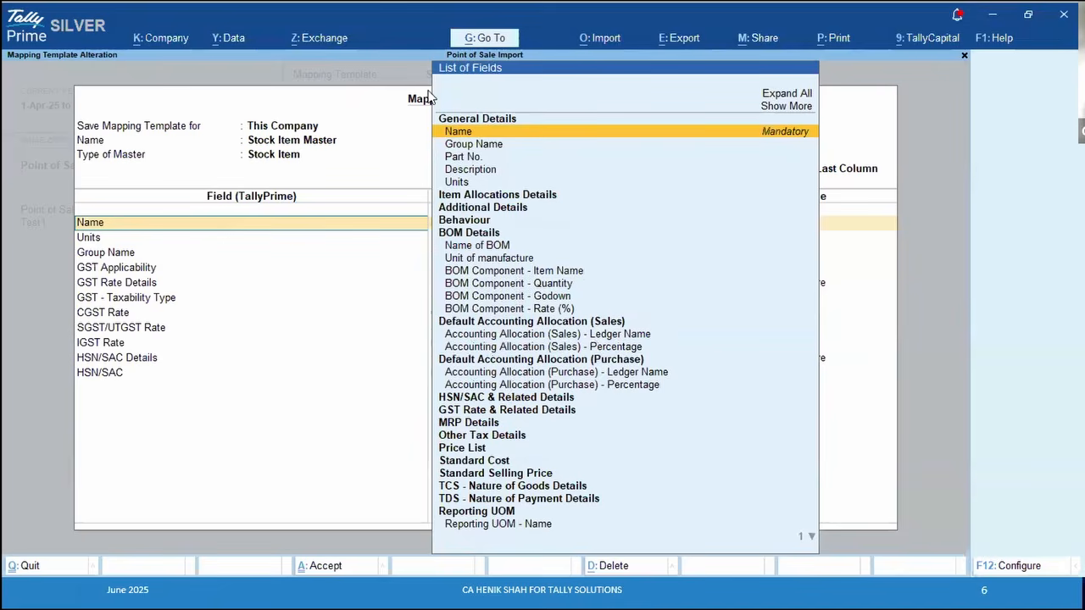
pyautogui.click(772, 138)
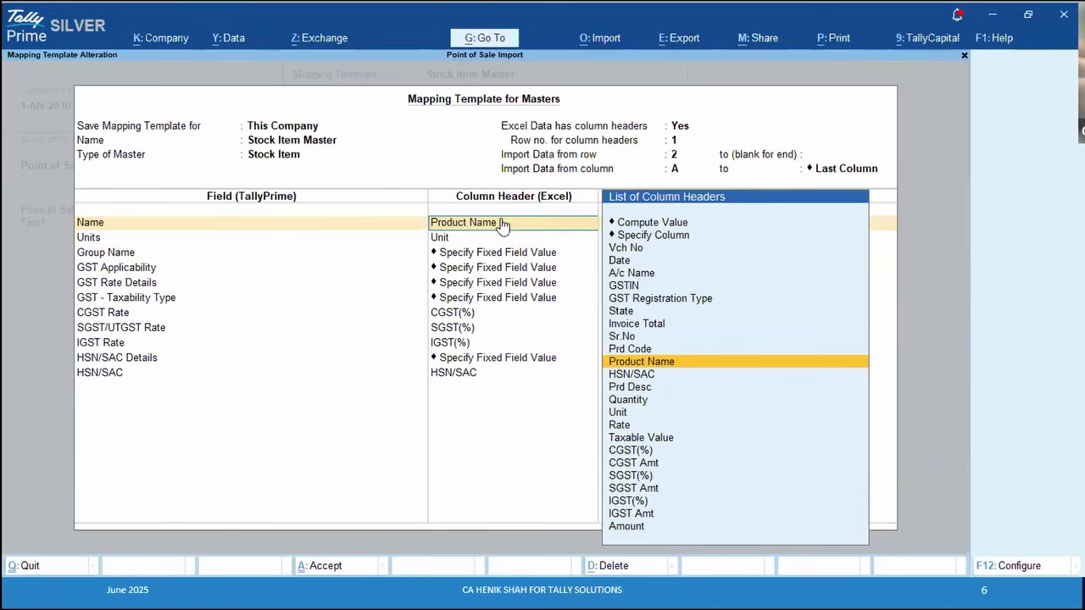
# Switch to the PoS Sale Data Others Complex workbook in Excel and highlight the entire Product Name column for review
pyautogui.hotkey('alt', 'Tab')
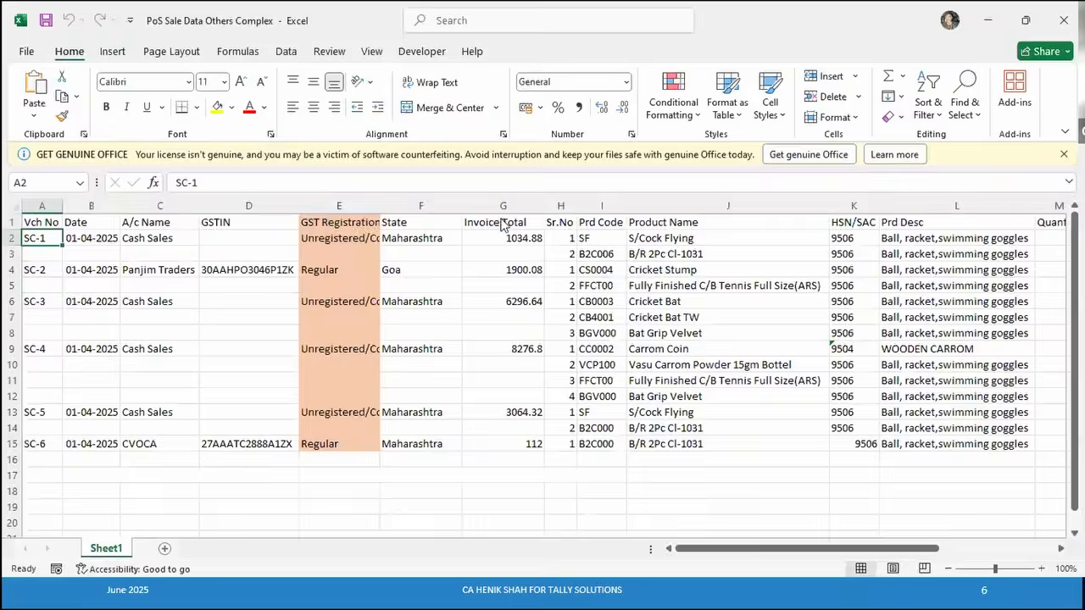
pyautogui.hotkey('alt', 'Tab')
pyautogui.hotkey('alt', 'Tab')
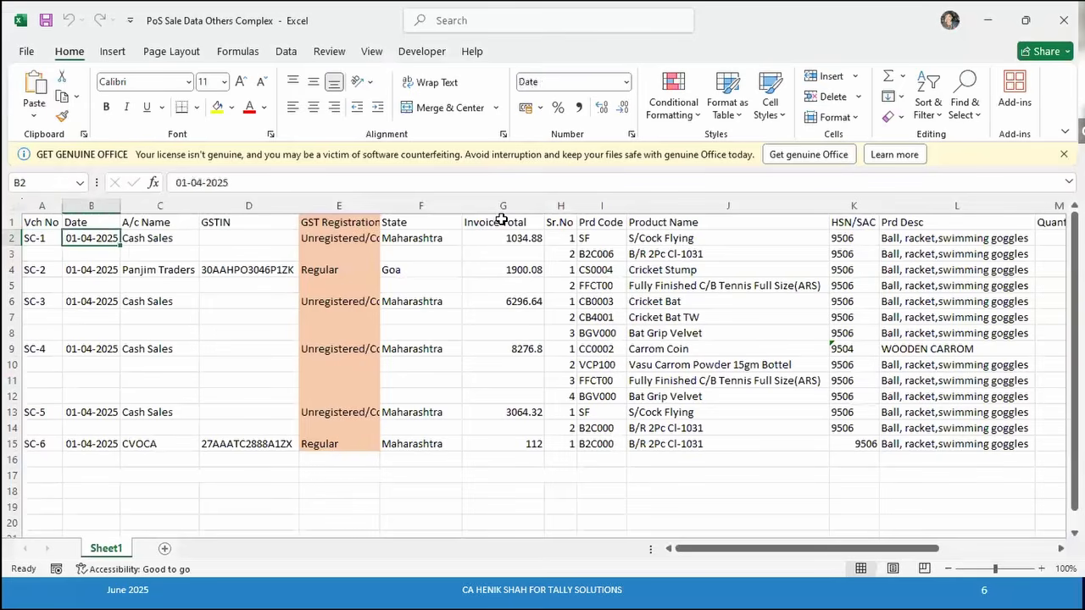
pyautogui.press('Right')
pyautogui.press('Right')
pyautogui.press('Right')
pyautogui.press('Right')
pyautogui.press('Right')
pyautogui.press('Right')
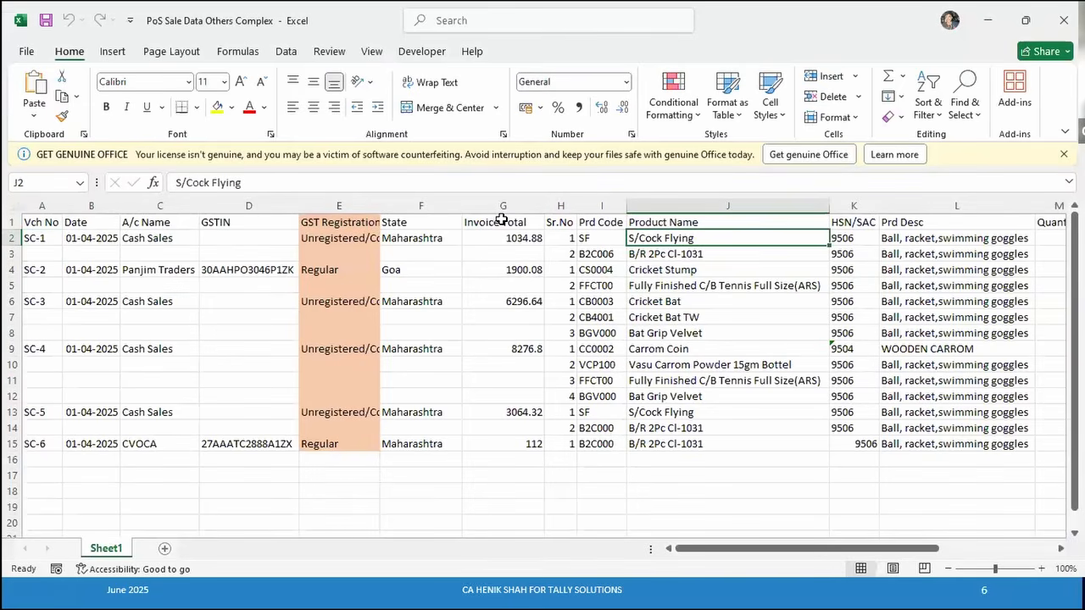
pyautogui.hotkey('ctrl', 'space')
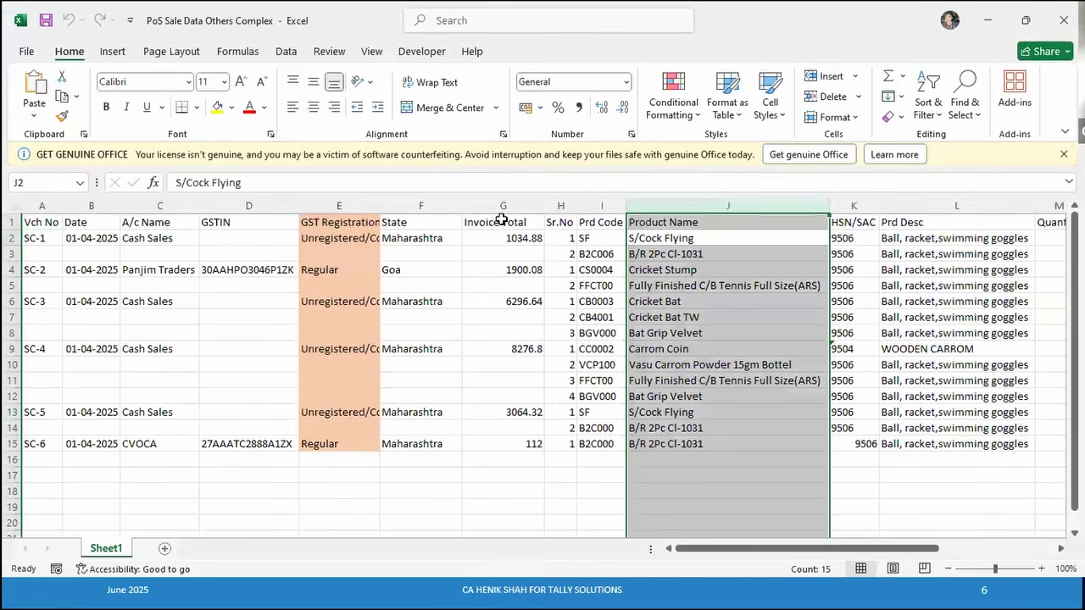
# Make the column header row of Sheet1 bold, then return to the Product Name header cell
pyautogui.click(734, 221)
pyautogui.hotkey('shift', 'space')
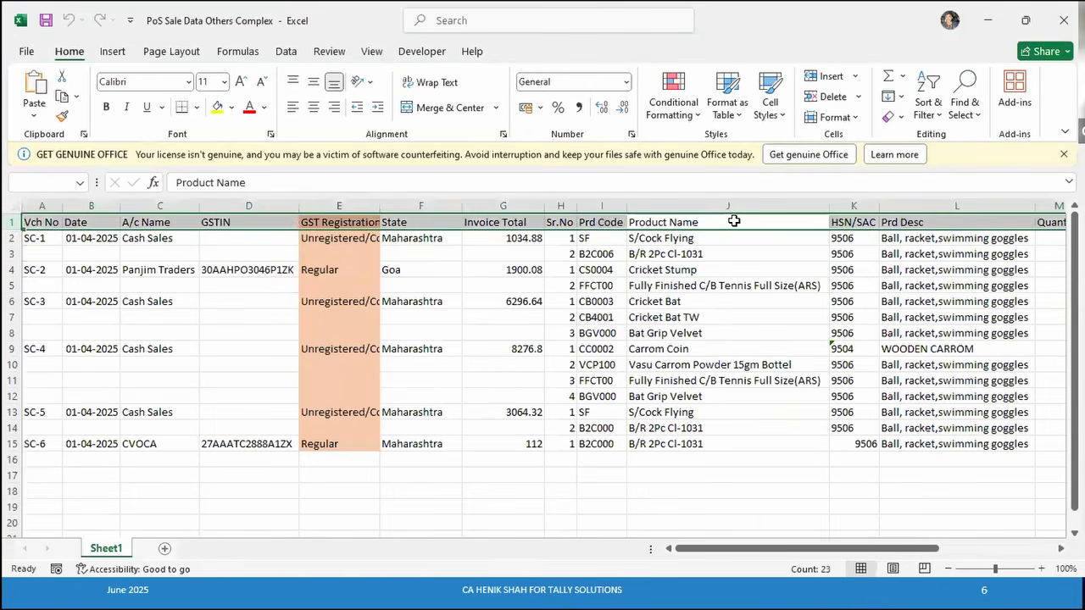
pyautogui.press('Right')
pyautogui.press('Left')
pyautogui.press('Left')
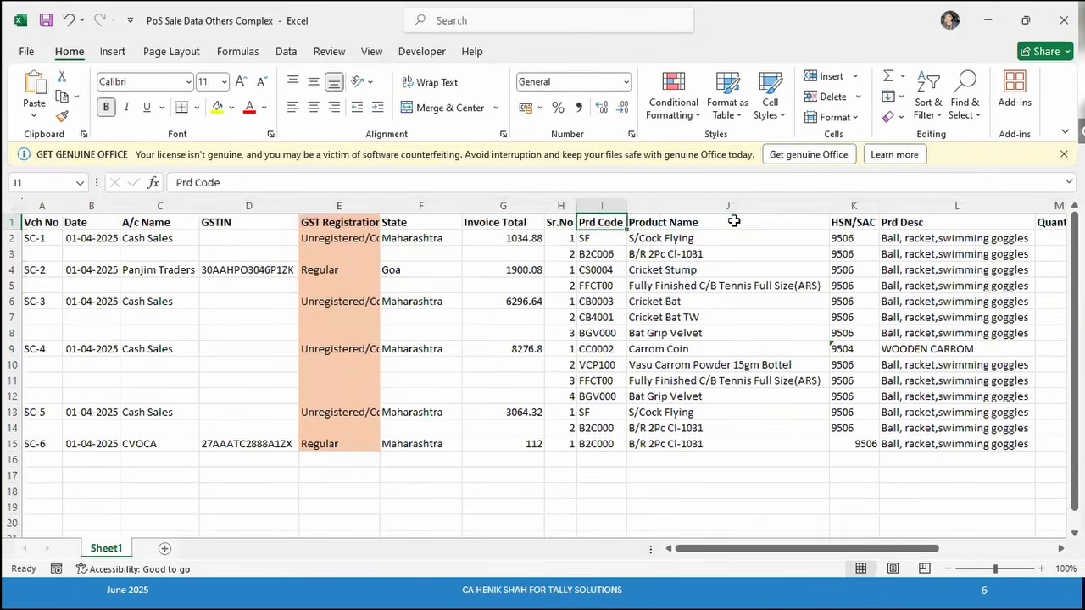
pyautogui.press('Right')
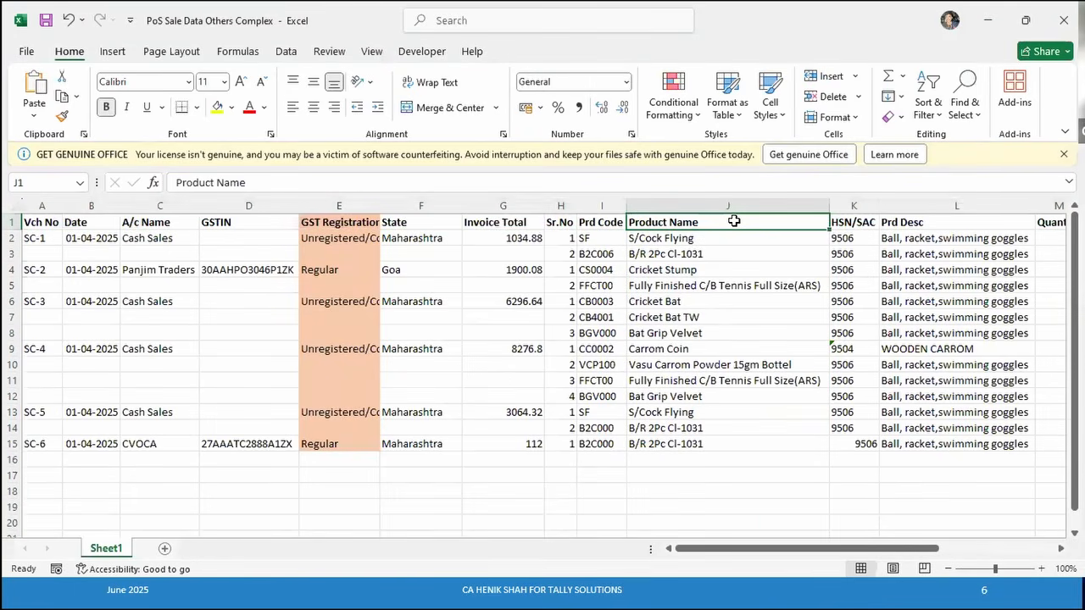
# Switch back to TallyPrime and map the Name field to the Product Name column header
pyautogui.hotkey('alt', 'Tab')
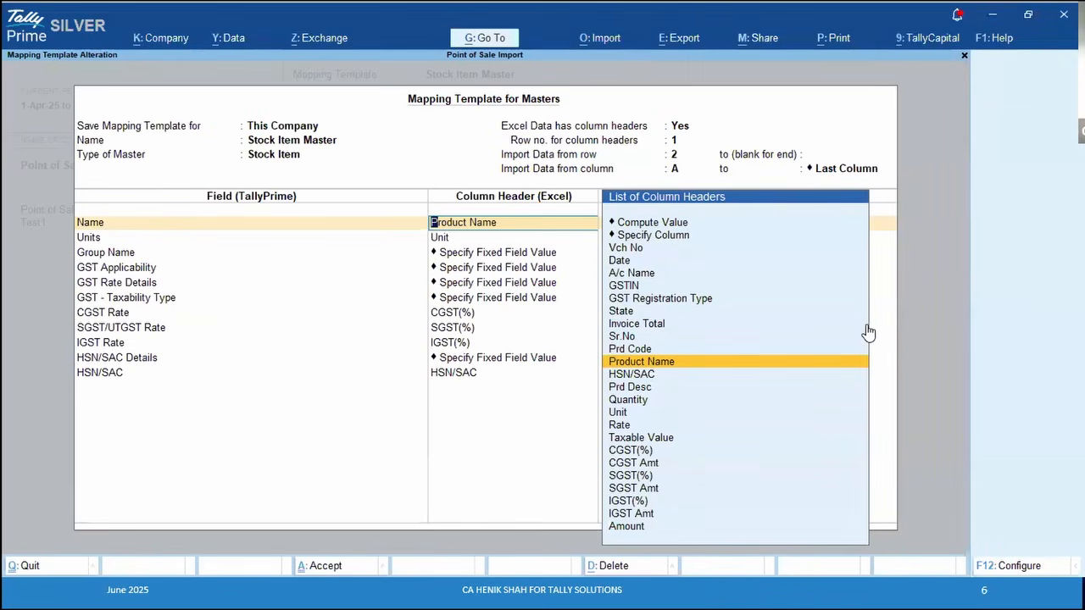
pyautogui.hotkey('alt', 'Tab')
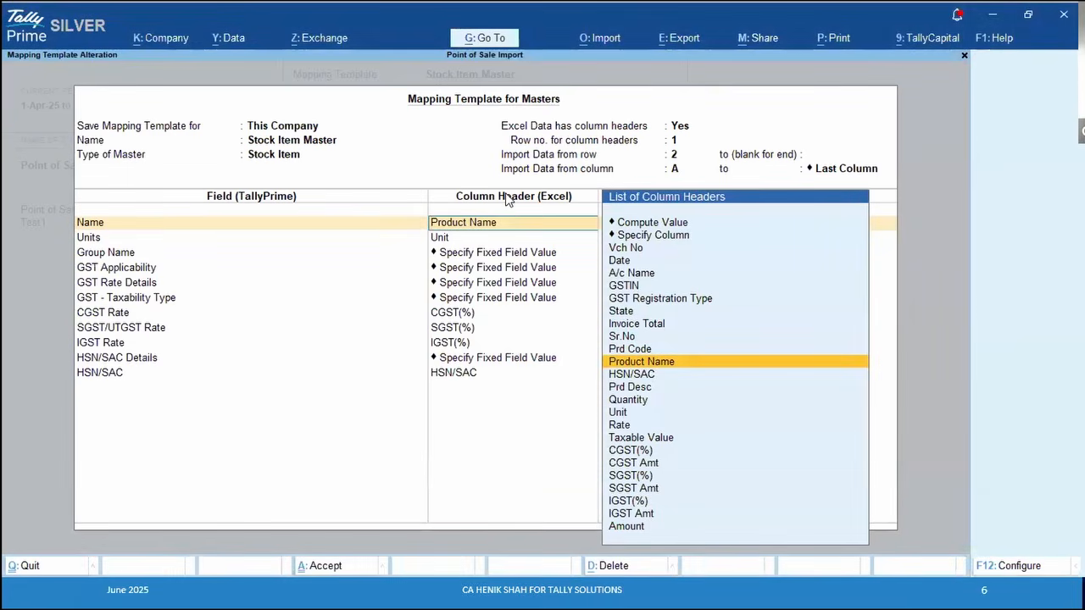
pyautogui.click(648, 361)
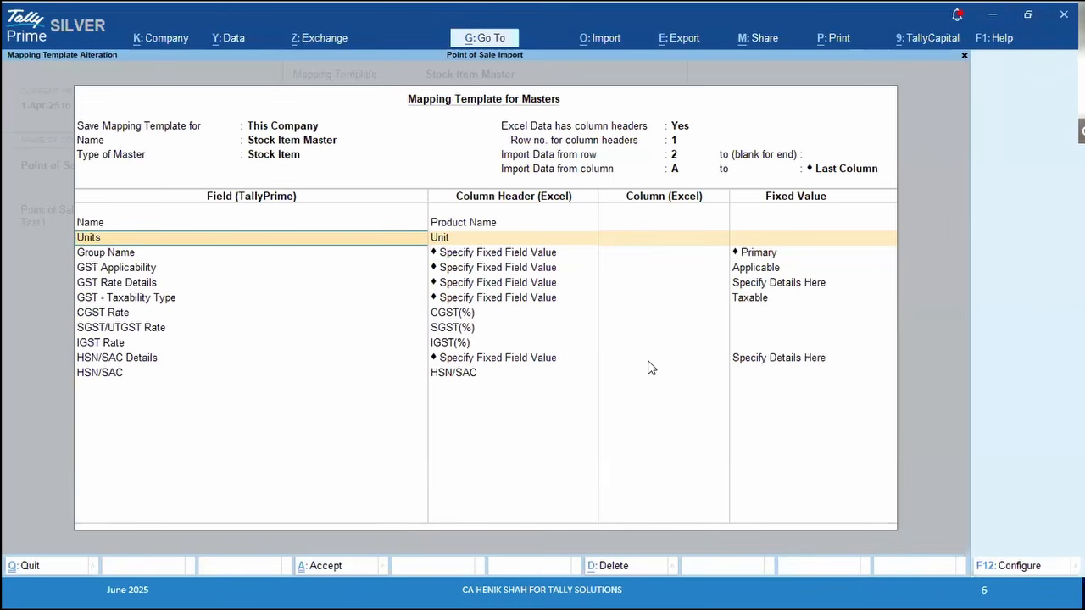
# Switch to the Excel workbook and locate and highlight the Unit column in the sales data
pyautogui.hotkey('alt', 'Tab')
pyautogui.press('Right')
pyautogui.press('Right')
pyautogui.press('Right')
pyautogui.press('Right')
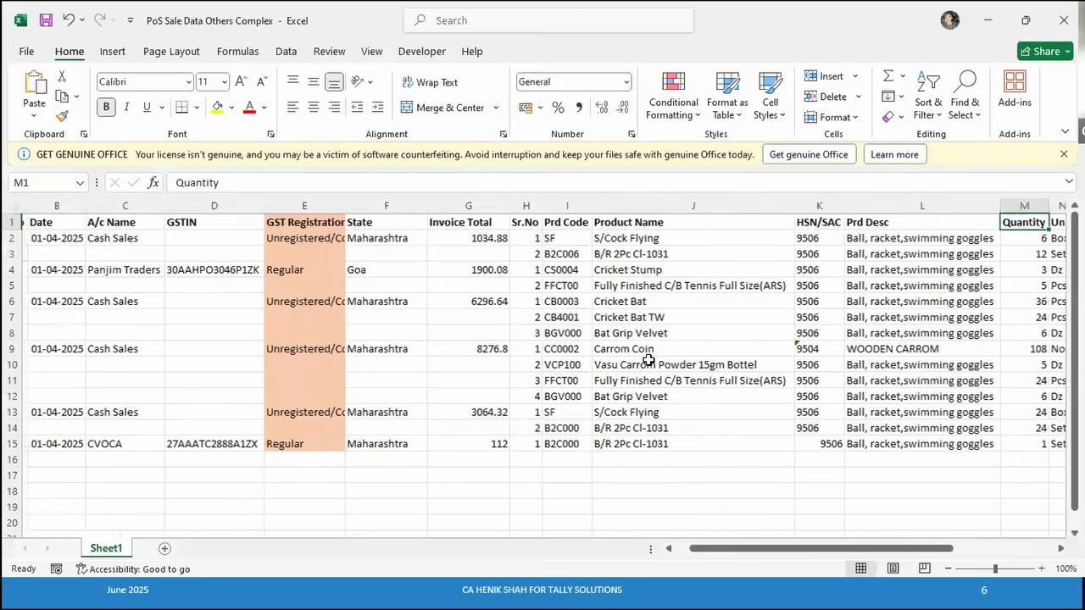
pyautogui.press('Right')
pyautogui.press('Right')
pyautogui.press('Right')
pyautogui.press('Right')
pyautogui.press('Right')
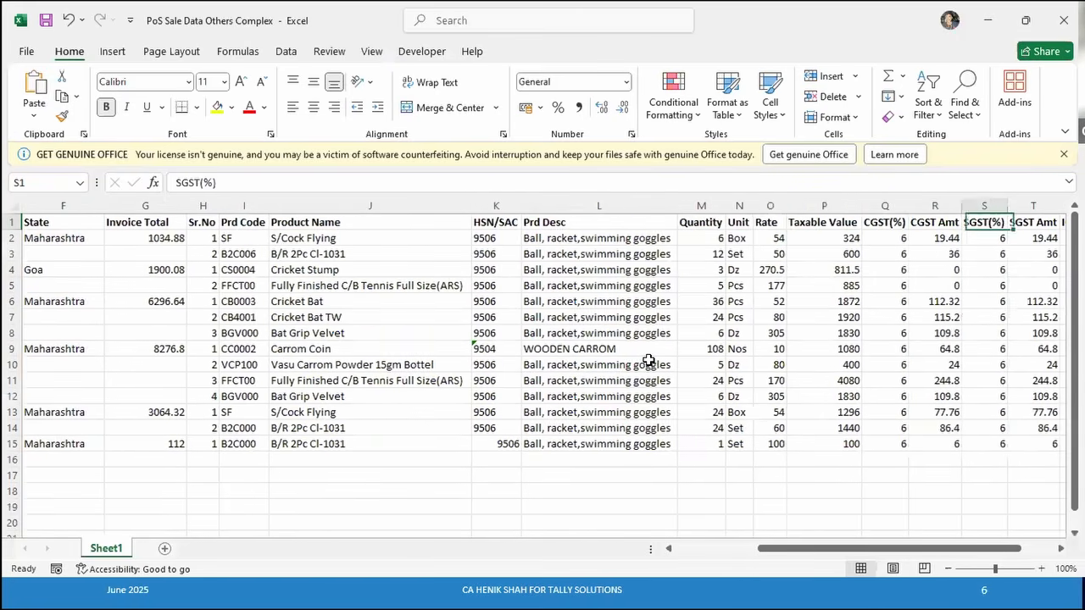
pyautogui.press('Left')
pyautogui.press('Left')
pyautogui.press('Left')
pyautogui.press('Left')
pyautogui.press('Left')
pyautogui.hotkey('ctrl', 'space')
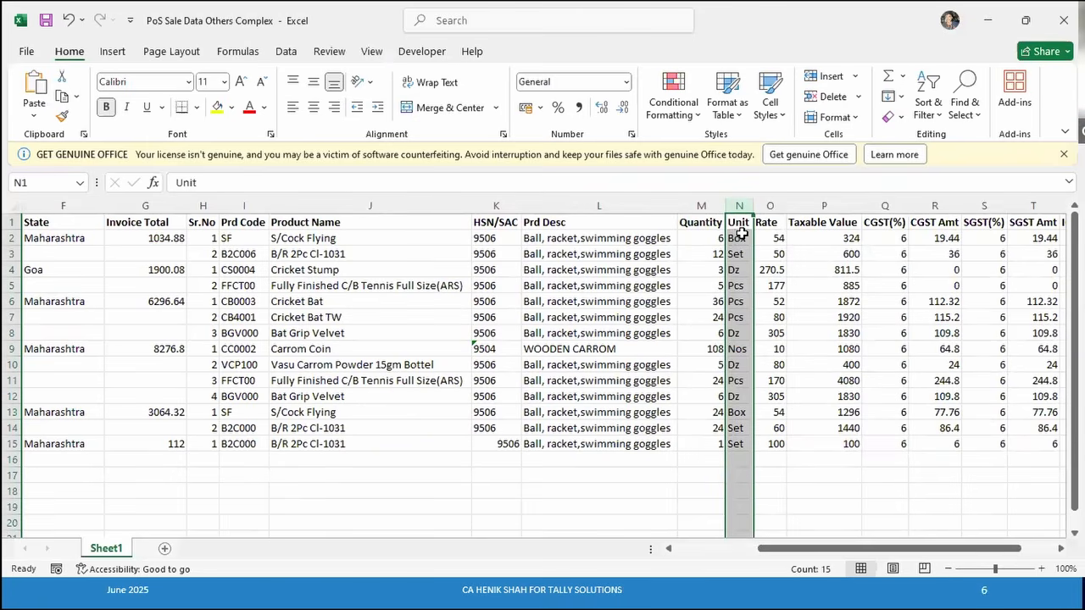
# Return to TallyPrime and map the Units field to the Unit column header in the Stock Item Master template
pyautogui.hotkey('alt', 'Tab')
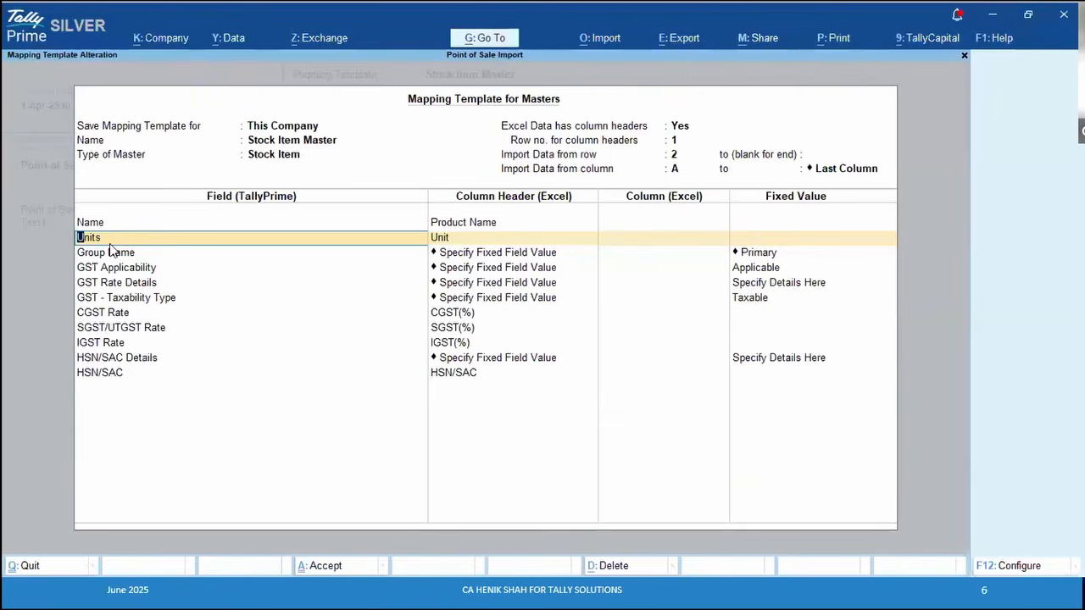
pyautogui.write('Units')
pyautogui.press('Return')
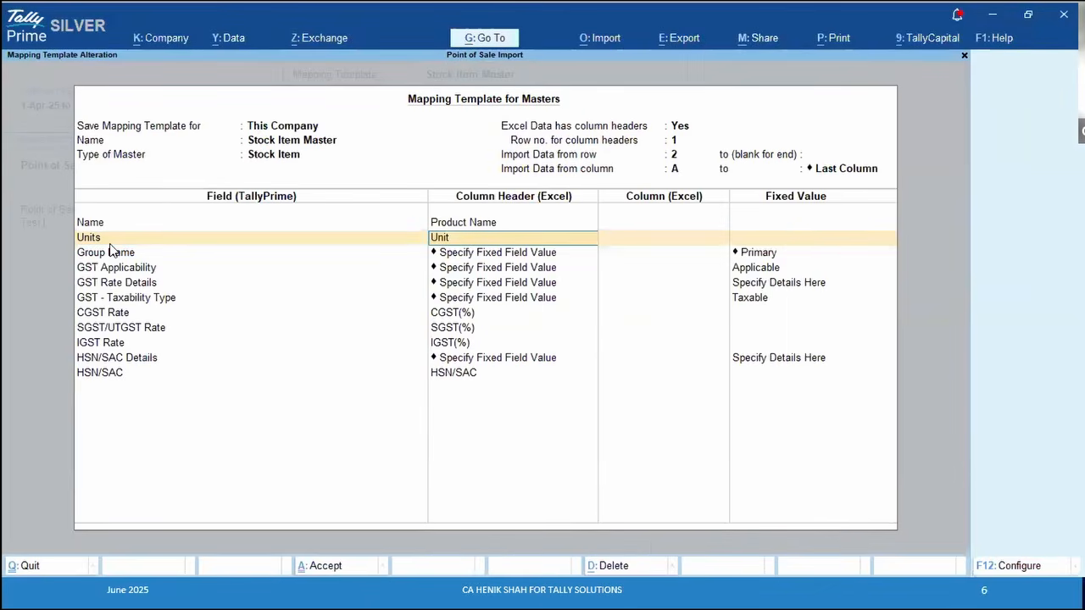
pyautogui.write('U')
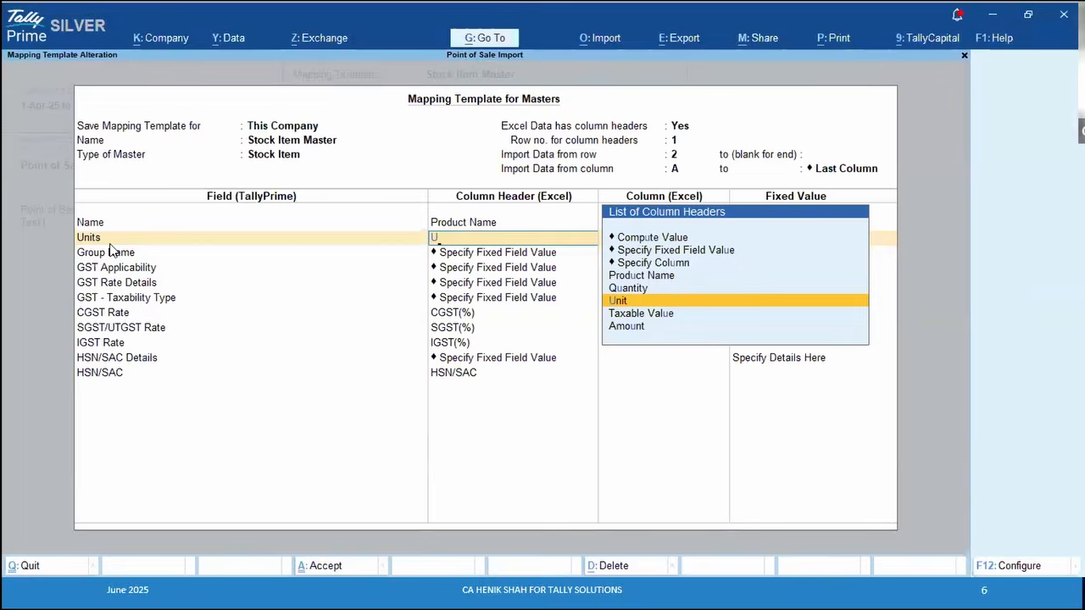
pyautogui.write('nit')
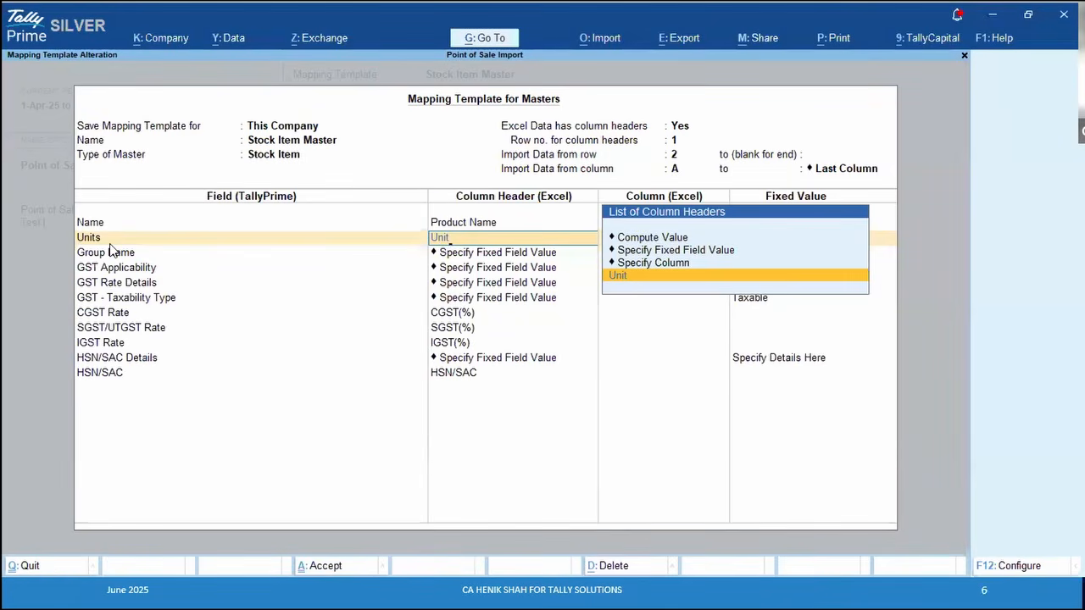
pyautogui.press('Return')
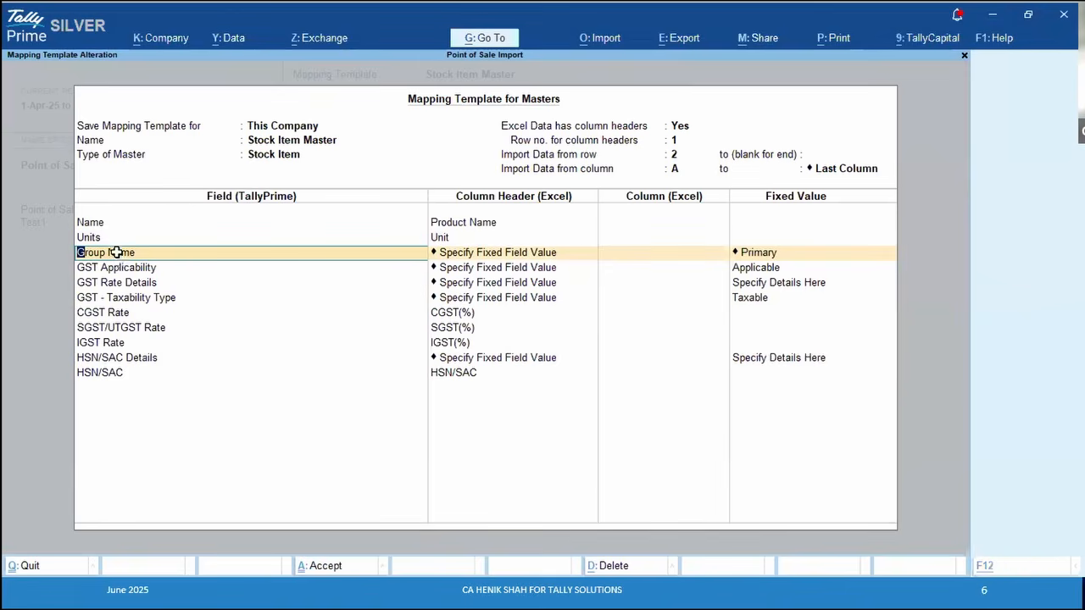
# Switch to the Excel workbook and examine all column headers in Sheet1 for one that could supply the stock item's Group Name
pyautogui.hotkey('alt', 'Tab')
pyautogui.press('Left')
pyautogui.press('Home')
pyautogui.press('Right')
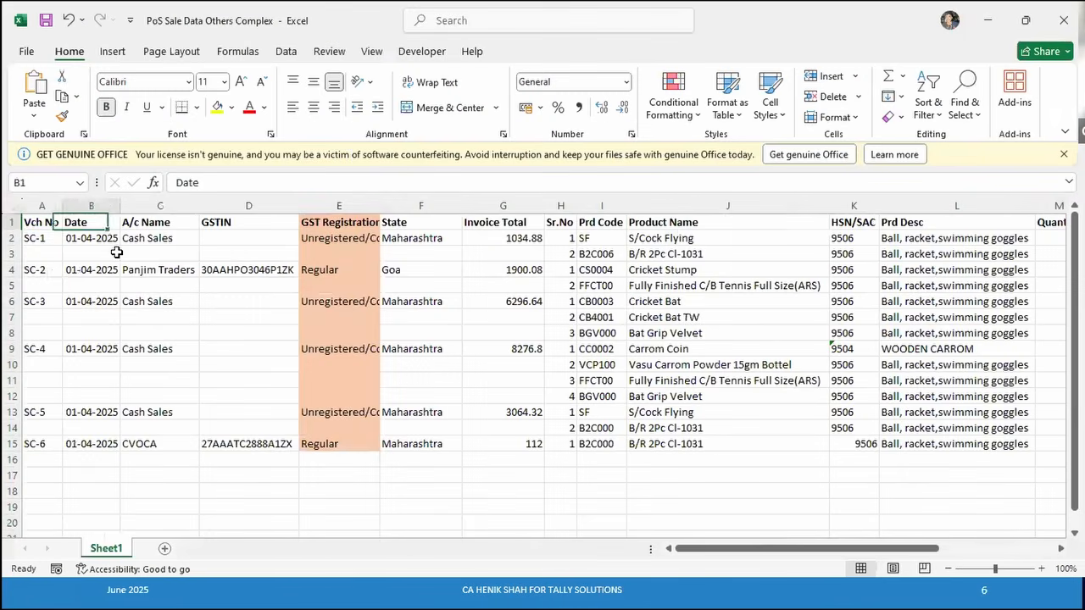
pyautogui.press('Right')
pyautogui.press('Right')
pyautogui.press('Right')
pyautogui.press('Right')
pyautogui.press('Right')
pyautogui.press('Right')
pyautogui.press('Right')
pyautogui.press('Right')
pyautogui.press('Right')
pyautogui.press('Right')
pyautogui.press('Right')
pyautogui.press('Right')
pyautogui.press('Right')
pyautogui.press('Right')
pyautogui.press('Right')
pyautogui.press('Right')
pyautogui.press('Right')
pyautogui.press('Right')
pyautogui.press('Right')
pyautogui.press('Right')
pyautogui.press('Right')
pyautogui.press('Right')
pyautogui.press('Right')
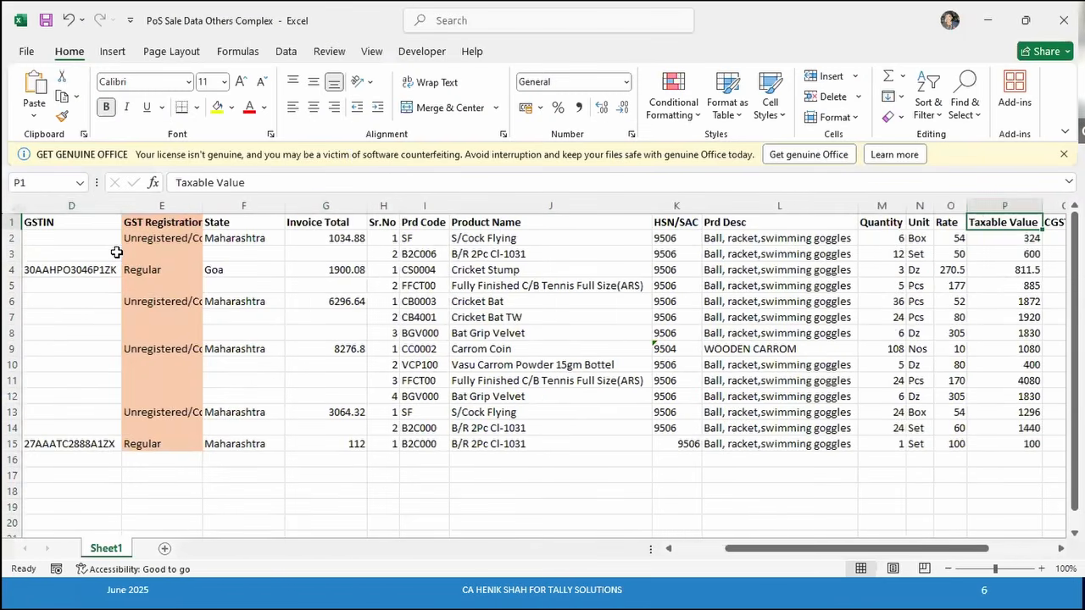
pyautogui.press('Left')
pyautogui.press('Left')
pyautogui.press('Left')
pyautogui.press('Left')
pyautogui.press('Left')
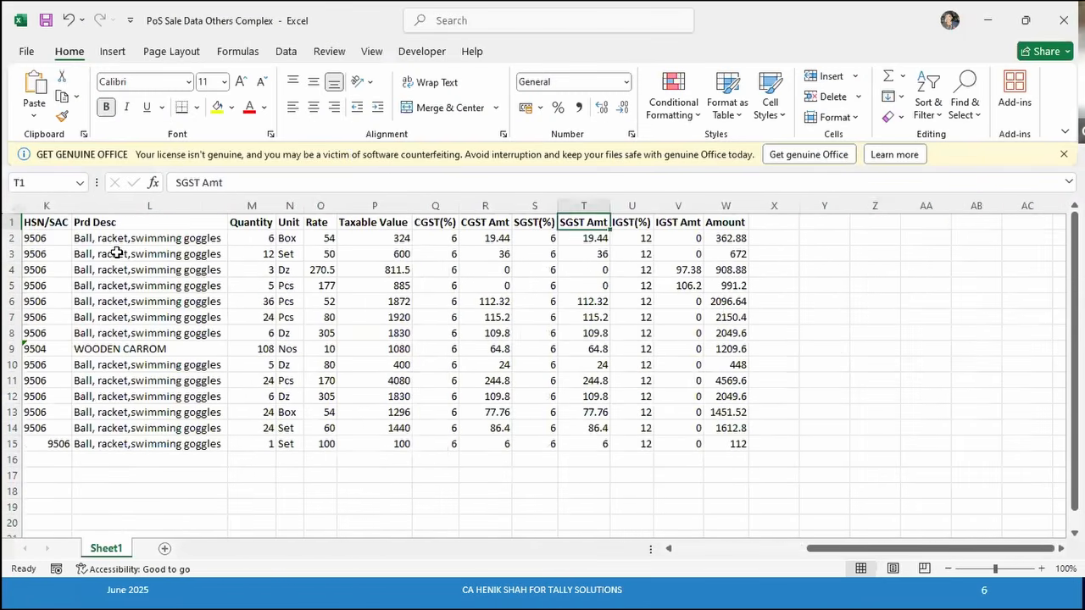
pyautogui.press('Left')
pyautogui.press('Left')
pyautogui.press('Left')
pyautogui.press('Left')
pyautogui.press('Left')
pyautogui.press('Left')
pyautogui.press('Left')
pyautogui.press('Left')
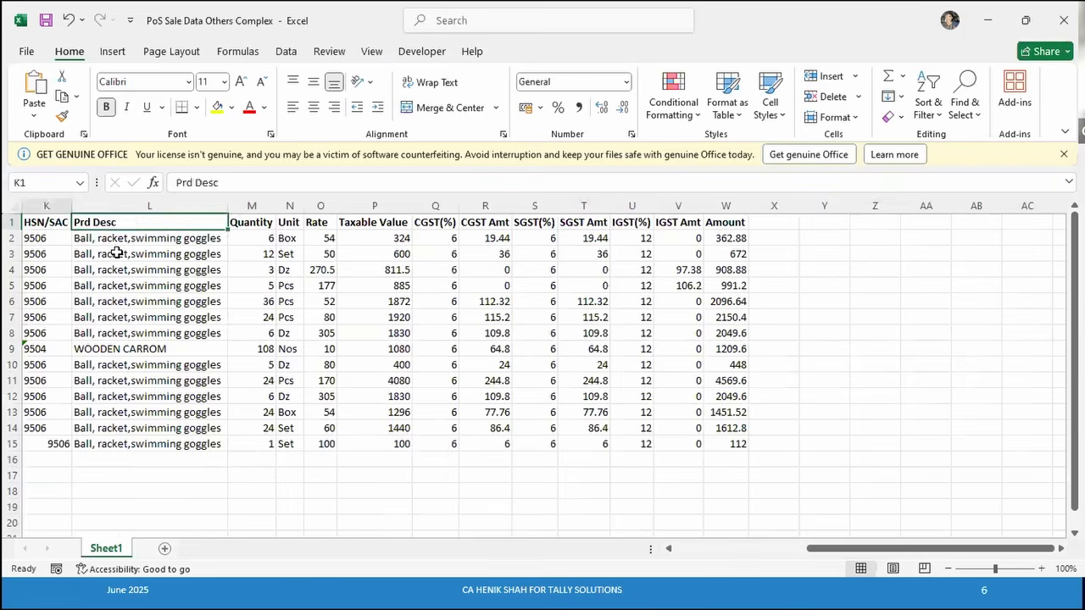
pyautogui.press('Home')
pyautogui.press('Right')
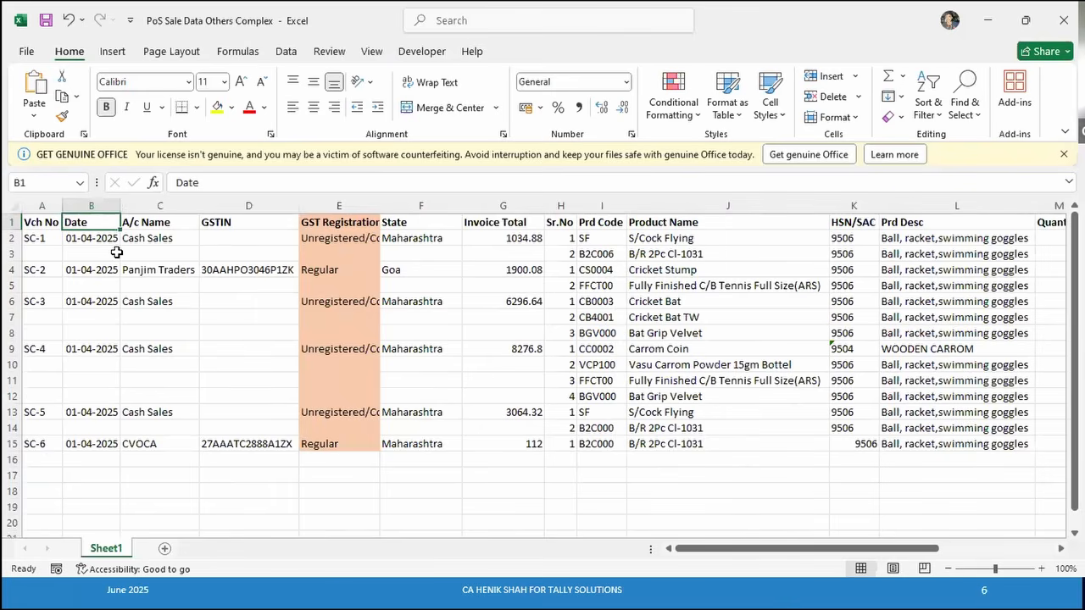
pyautogui.press('Right')
pyautogui.press('Right')
pyautogui.press('Right')
pyautogui.press('Right')
pyautogui.press('Right')
pyautogui.press('Right')
pyautogui.press('Right')
pyautogui.press('Right')
pyautogui.press('Right')
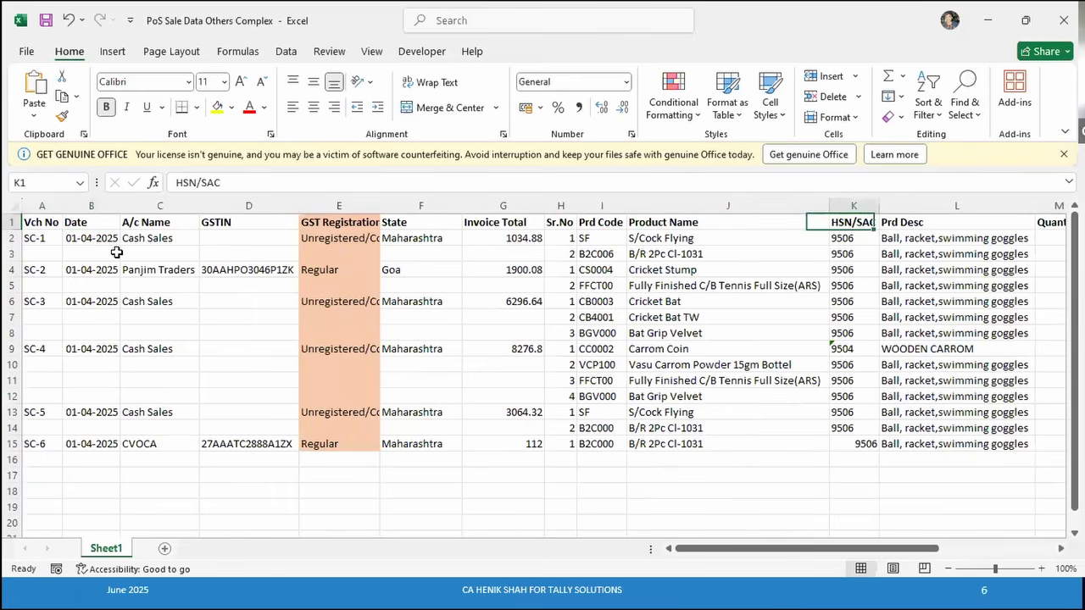
pyautogui.press('Right')
pyautogui.press('Right')
pyautogui.press('Right')
pyautogui.press('Right')
pyautogui.press('Right')
pyautogui.press('Right')
pyautogui.press('Right')
pyautogui.press('Right')
pyautogui.press('Right')
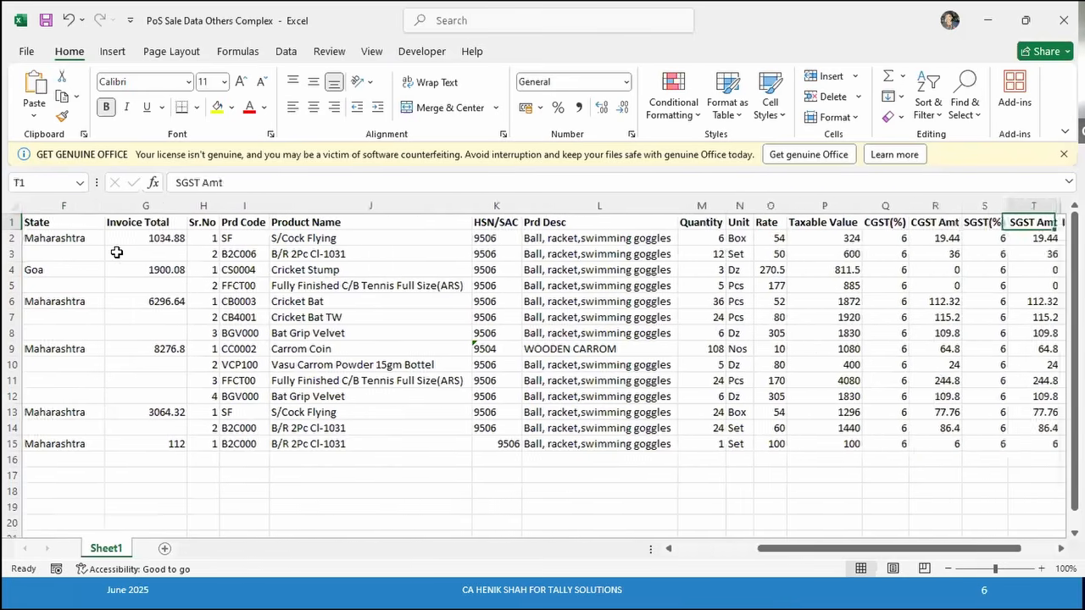
pyautogui.press('Left')
pyautogui.press('Left')
pyautogui.press('Left')
pyautogui.press('Left')
pyautogui.press('Left')
pyautogui.press('Left')
pyautogui.press('Left')
pyautogui.press('Left')
pyautogui.press('Left')
pyautogui.press('Left')
pyautogui.press('Left')
pyautogui.press('Left')
pyautogui.press('Left')
pyautogui.press('Left')
pyautogui.press('Left')
pyautogui.press('Left')
pyautogui.press('Left')
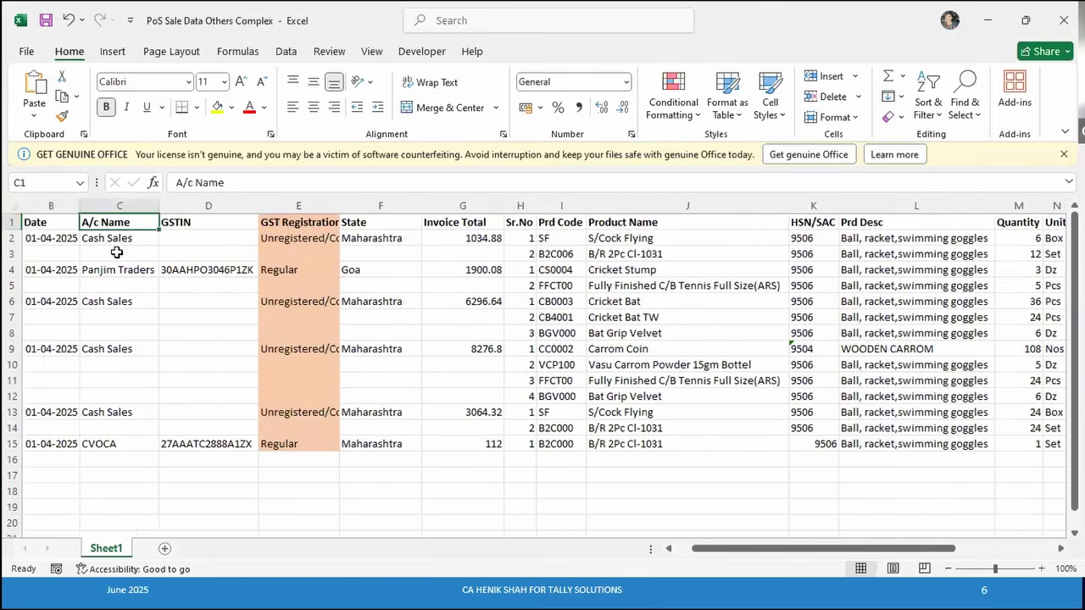
pyautogui.press('Right')
pyautogui.press('Right')
pyautogui.press('Right')
pyautogui.press('Right')
pyautogui.press('Right')
pyautogui.press('Right')
pyautogui.press('Right')
pyautogui.press('Right')
pyautogui.press('Right')
pyautogui.press('Right')
pyautogui.press('Right')
pyautogui.press('Right')
pyautogui.press('Right')
pyautogui.press('Right')
pyautogui.press('Right')
pyautogui.press('Right')
pyautogui.press('Right')
pyautogui.press('Right')
pyautogui.press('Right')
pyautogui.press('Right')
pyautogui.press('Right')
pyautogui.press('Right')
pyautogui.press('Right')
pyautogui.press('Right')
pyautogui.press('Right')
pyautogui.press('Left')
pyautogui.press('Left')
pyautogui.press('Left')
pyautogui.press('Left')
pyautogui.press('Left')
pyautogui.press('Left')
pyautogui.press('Left')
pyautogui.press('Left')
pyautogui.press('Left')
pyautogui.press('Left')
pyautogui.press('Left')
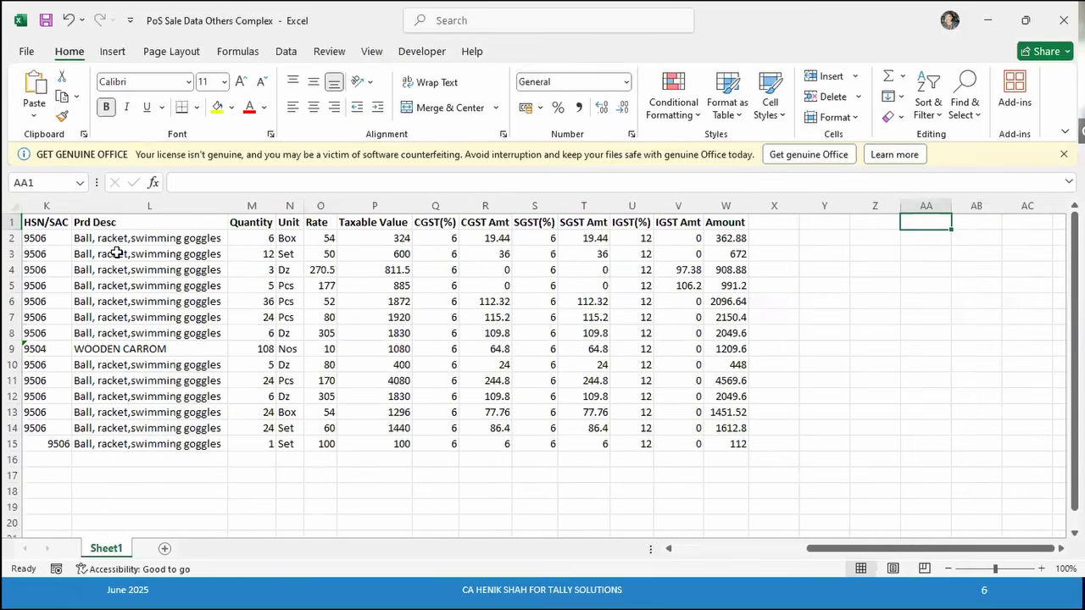
# Re-examine the Sheet1 column headers from Amount back to Vch No and on to Product Name for a possible stock group column
pyautogui.press('Left')
pyautogui.press('Left')
pyautogui.press('Left')
pyautogui.press('Left')
pyautogui.press('Left')
pyautogui.press('Left')
pyautogui.press('Left')
pyautogui.press('Left')
pyautogui.press('Left')
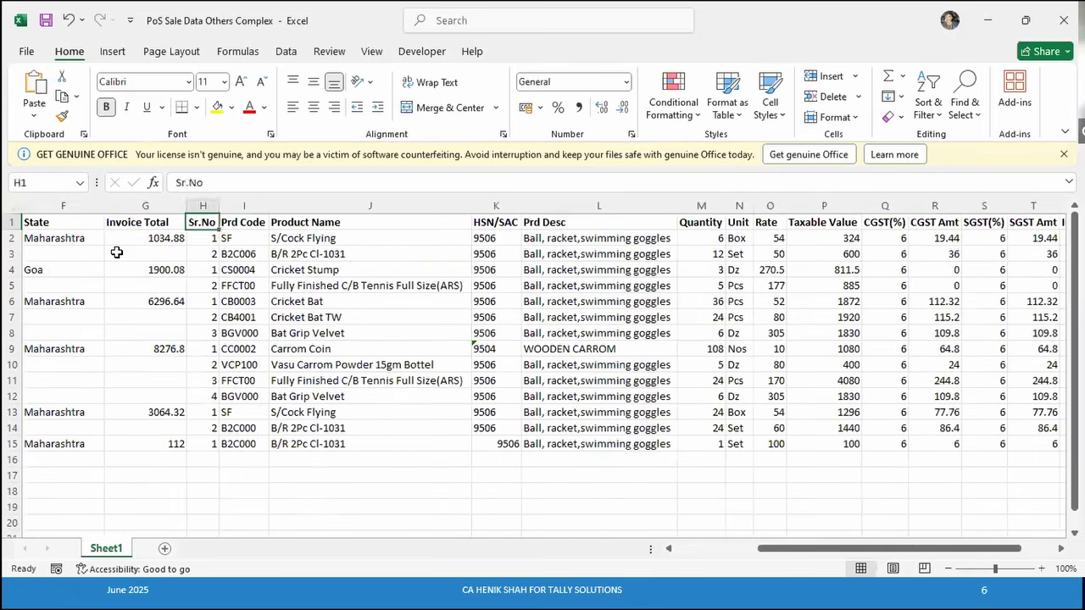
pyautogui.press('Right')
pyautogui.press('Right')
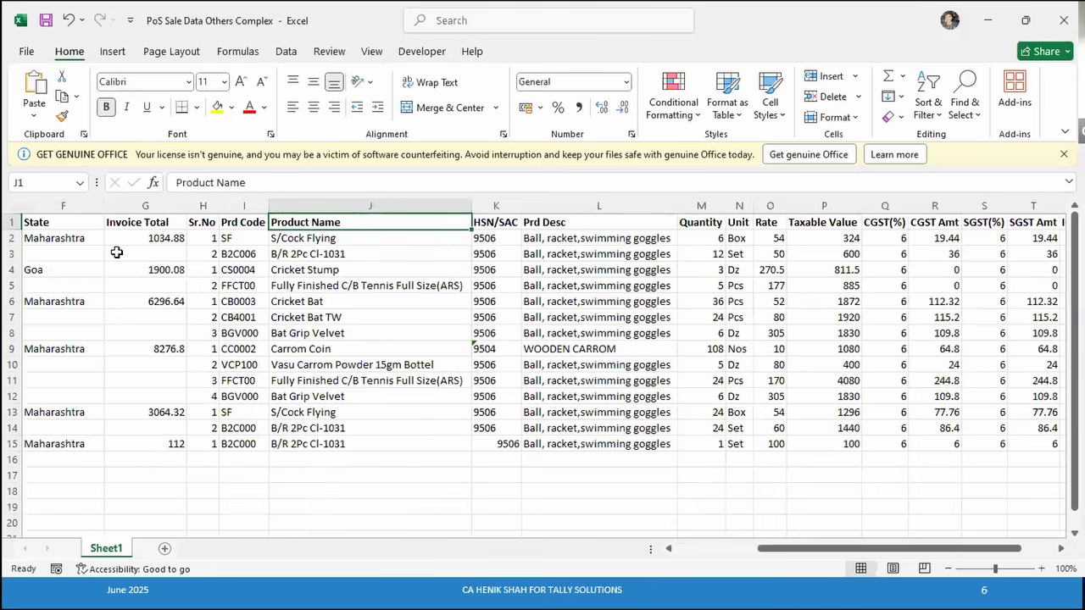
pyautogui.press('Left')
pyautogui.press('Home')
pyautogui.press('Right')
pyautogui.press('Right')
pyautogui.press('Right')
pyautogui.press('Right')
pyautogui.press('Right')
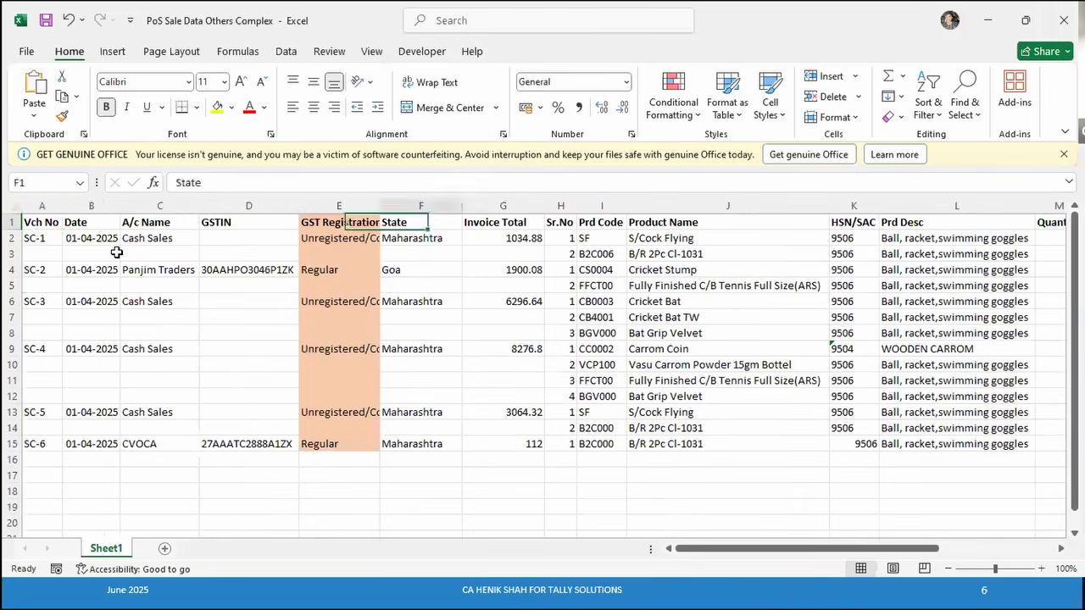
pyautogui.press('Right')
pyautogui.press('Right')
pyautogui.press('Right')
pyautogui.press('Right')
pyautogui.press('Right')
pyautogui.press('Right')
pyautogui.press('Right')
pyautogui.press('Left')
pyautogui.press('Left')
pyautogui.press('Left')
pyautogui.press('Left')
pyautogui.press('Right')
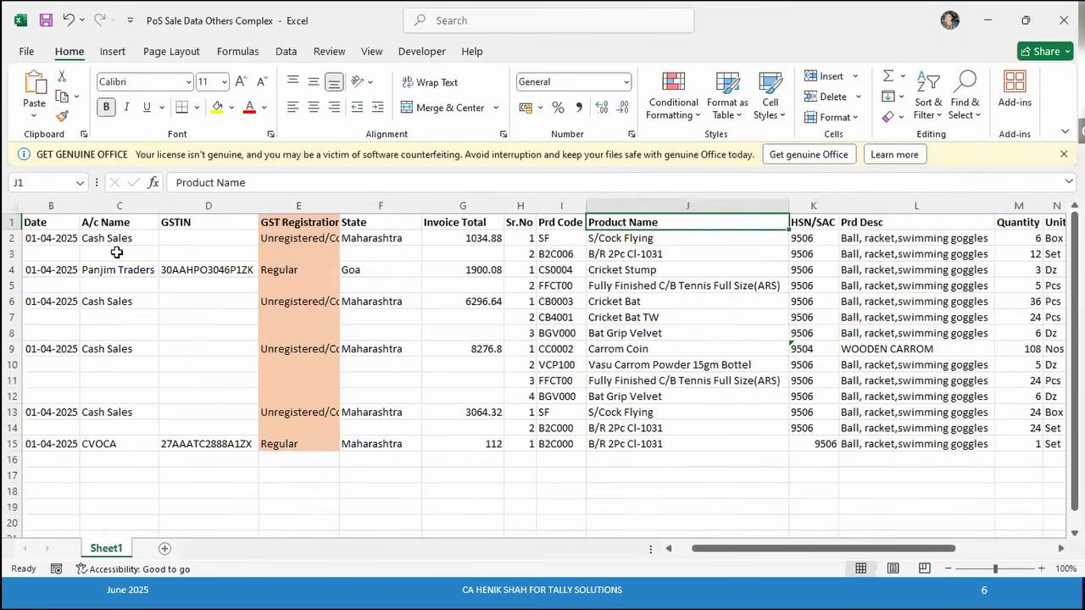
pyautogui.press('Down')
pyautogui.press('Up')
# Return to TallyPrime, clear the Group Name field's column header mapping and choose Specify Fixed Field Value again
pyautogui.hotkey('alt', 'Tab')
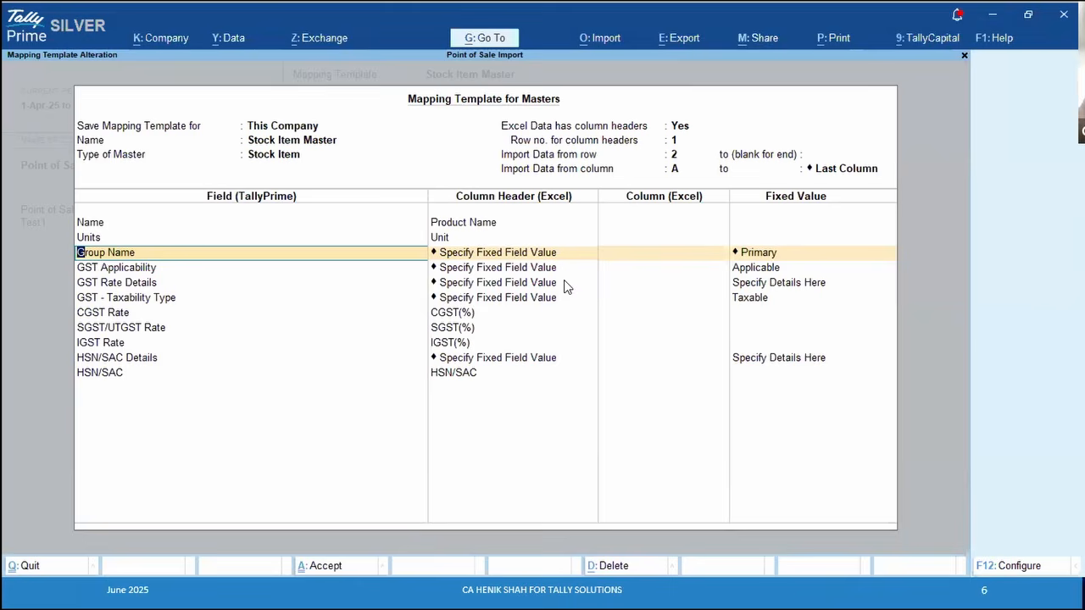
pyautogui.press('Return')
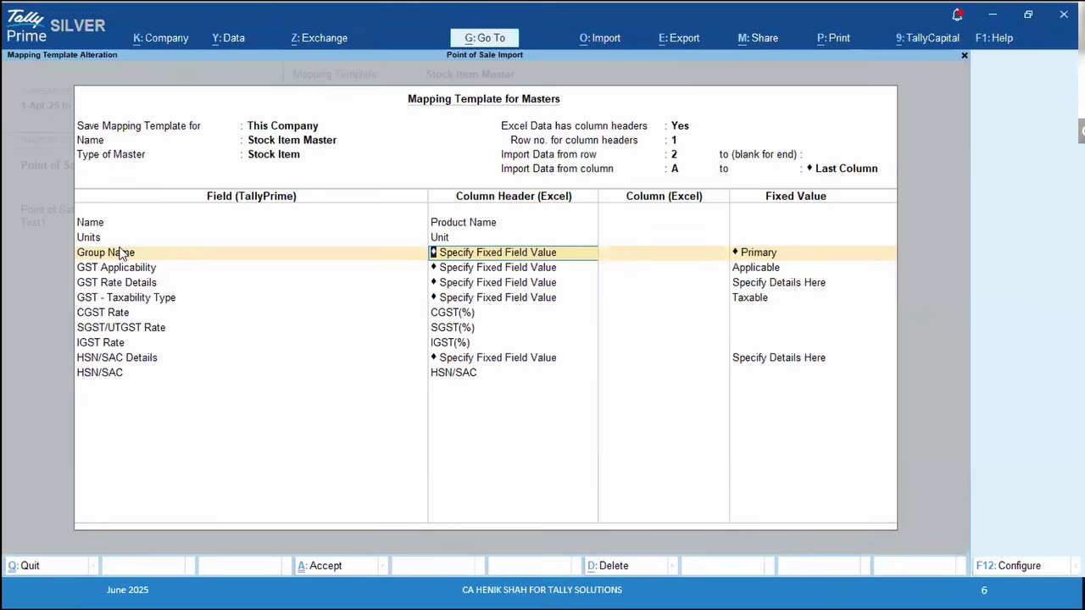
pyautogui.press('Delete')
pyautogui.press('Delete')
pyautogui.press('Delete')
pyautogui.press('Delete')
pyautogui.press('Delete')
pyautogui.press('Delete')
pyautogui.press('Delete')
pyautogui.press('Delete')
pyautogui.press('Delete')
pyautogui.press('Delete')
pyautogui.press('Delete')
pyautogui.press('Delete')
pyautogui.press('Delete')
pyautogui.press('Delete')
pyautogui.press('Delete')
pyautogui.press('Delete')
pyautogui.press('Delete')
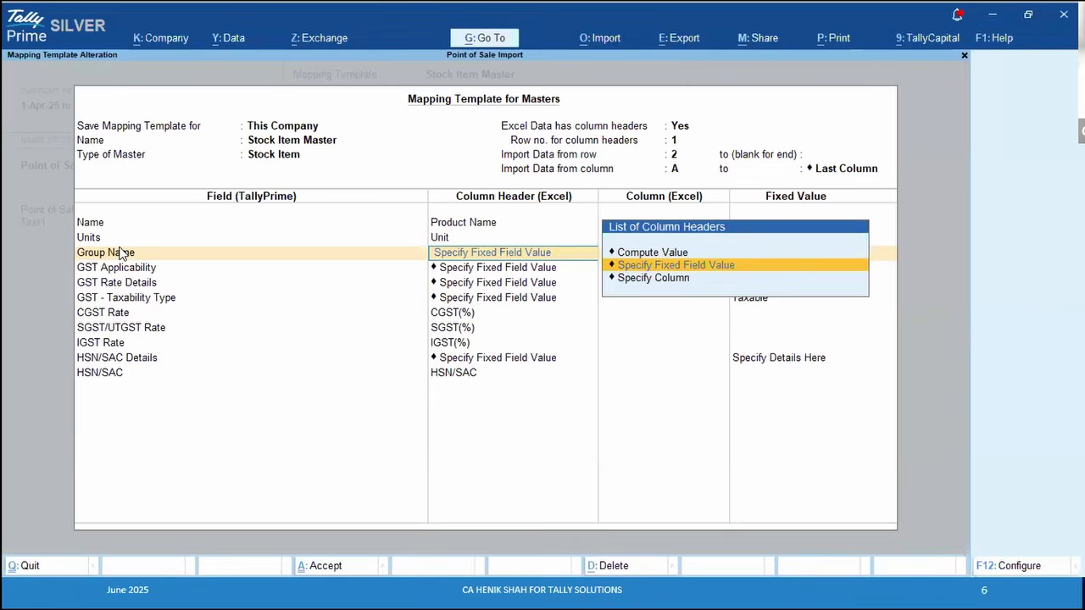
pyautogui.press('Delete')
pyautogui.press('Delete')
pyautogui.press('Delete')
pyautogui.press('Delete')
pyautogui.press('Delete')
pyautogui.press('Delete')
pyautogui.press('Delete')
pyautogui.press('Delete')
pyautogui.press('Delete')
pyautogui.press('Delete')
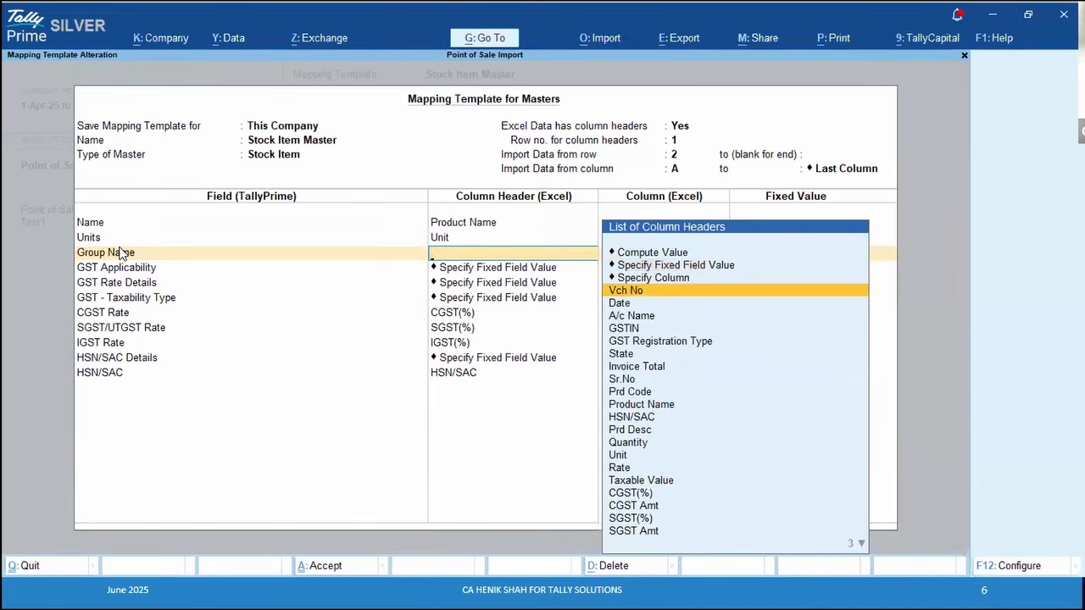
pyautogui.press('Up')
pyautogui.press('Up')
pyautogui.press('Return')
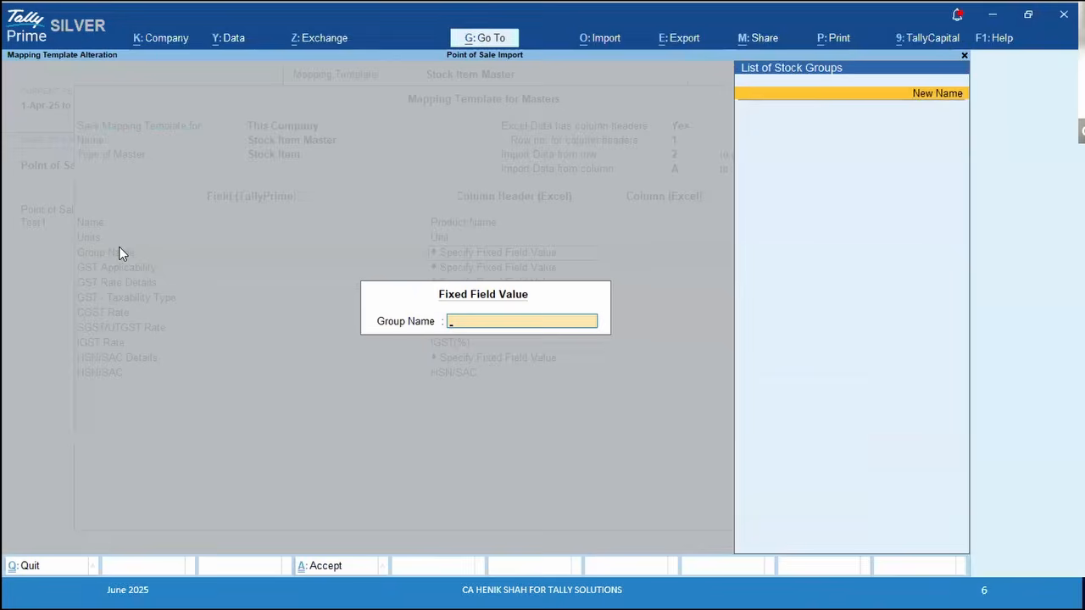
# Try to enter Primary as the fixed field value for Group Name
pyautogui.press('Escape')
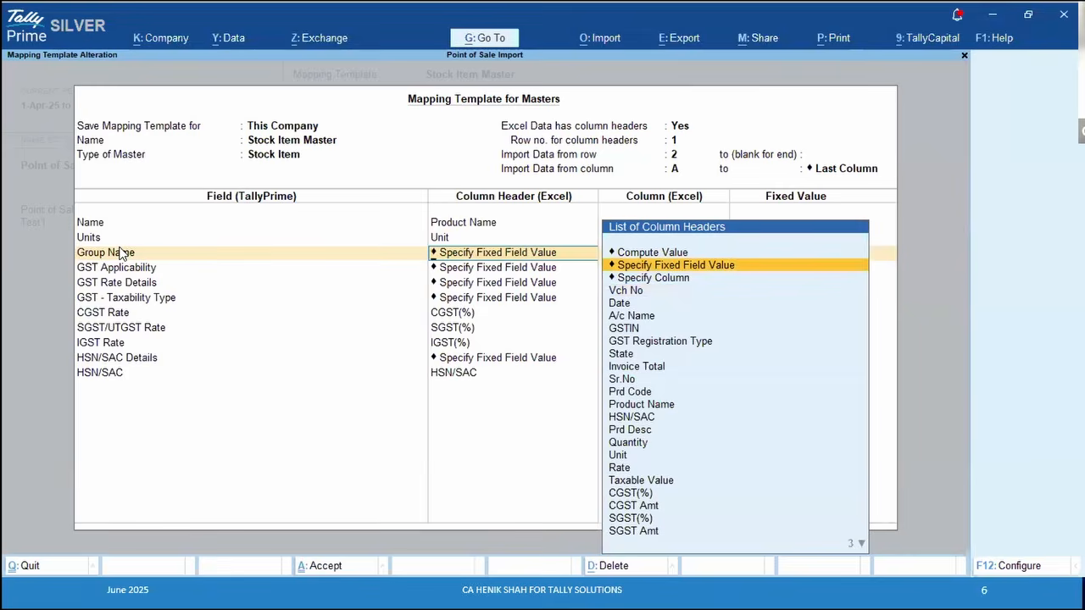
pyautogui.press('Return')
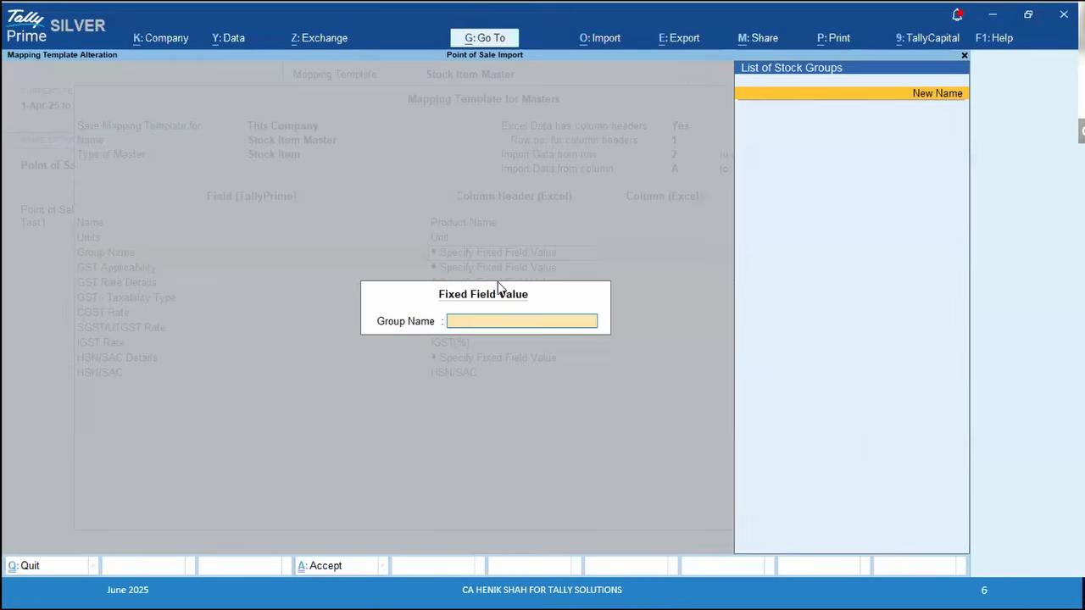
pyautogui.write('Prima')
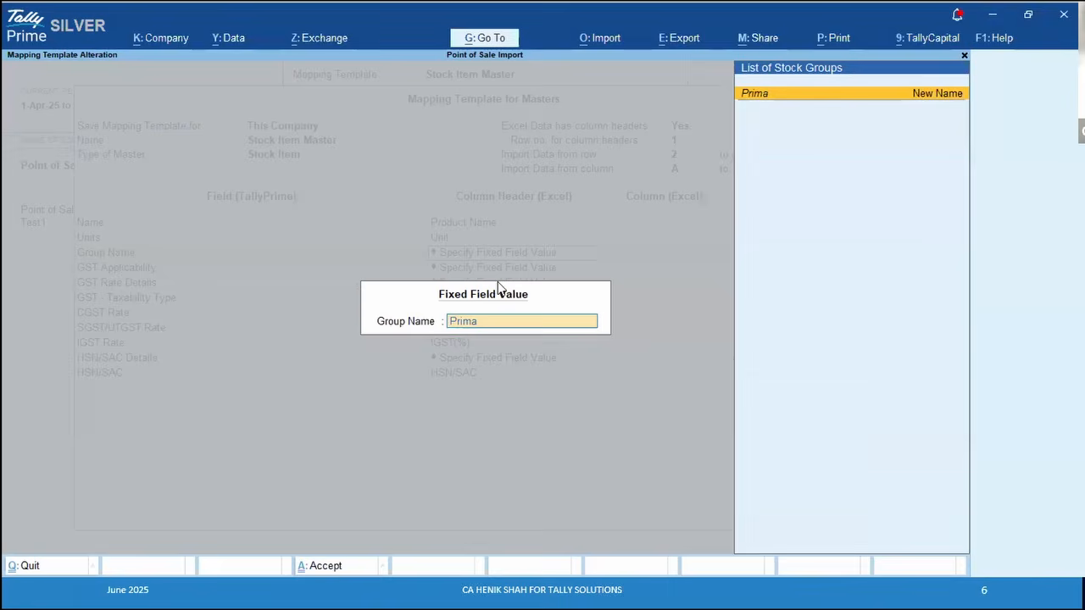
pyautogui.write('ry')
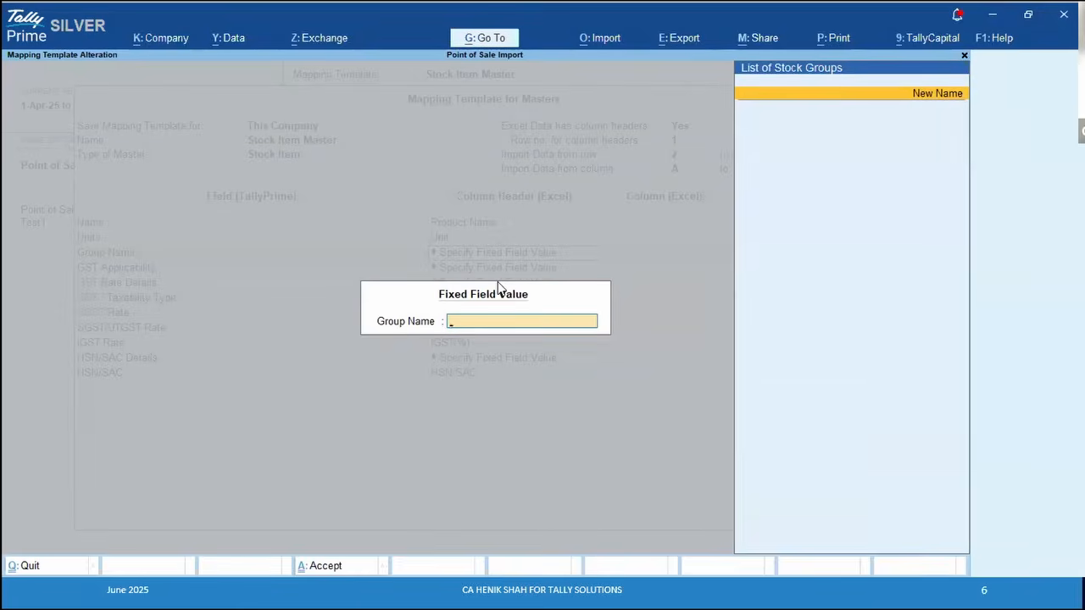
pyautogui.press('Escape')
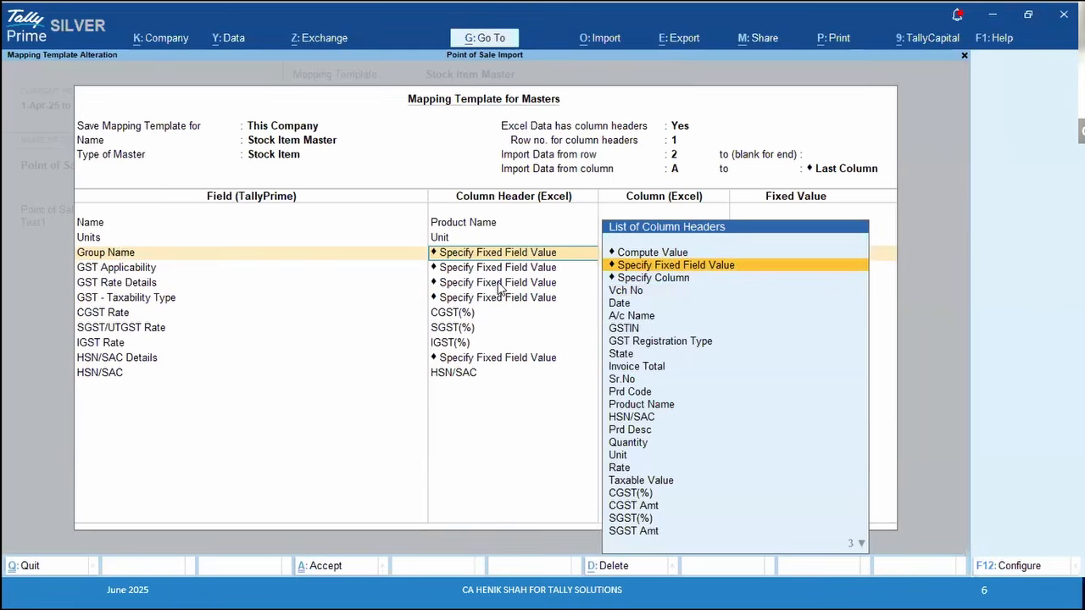
# Discard the Group Name edits, reopen the Stock Item Master mapping template for alteration and go to its GST Applicability field
pyautogui.click(162, 271)
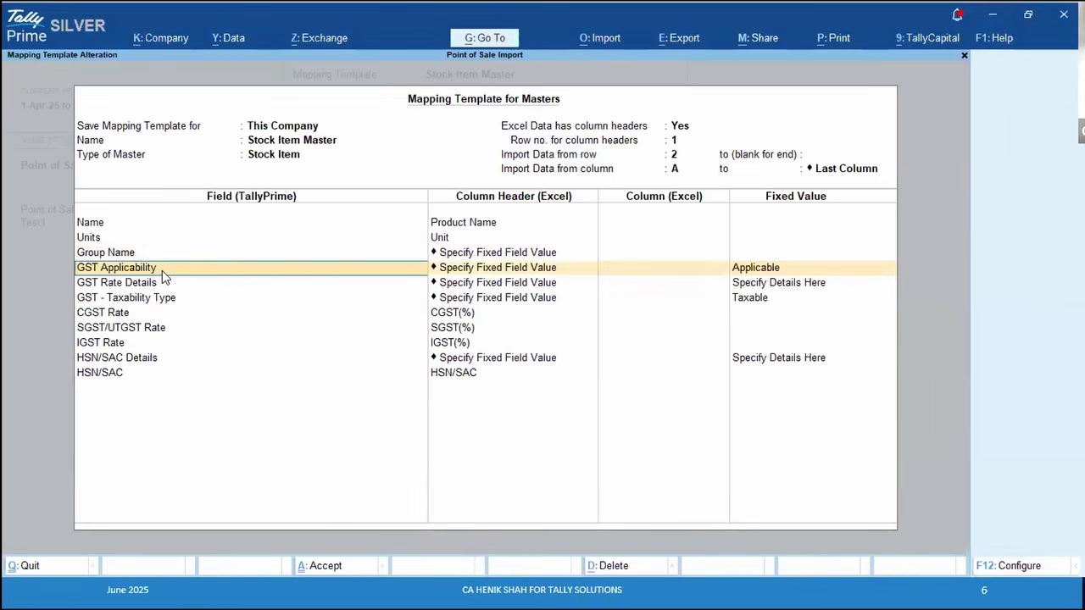
pyautogui.press('BackSpace')
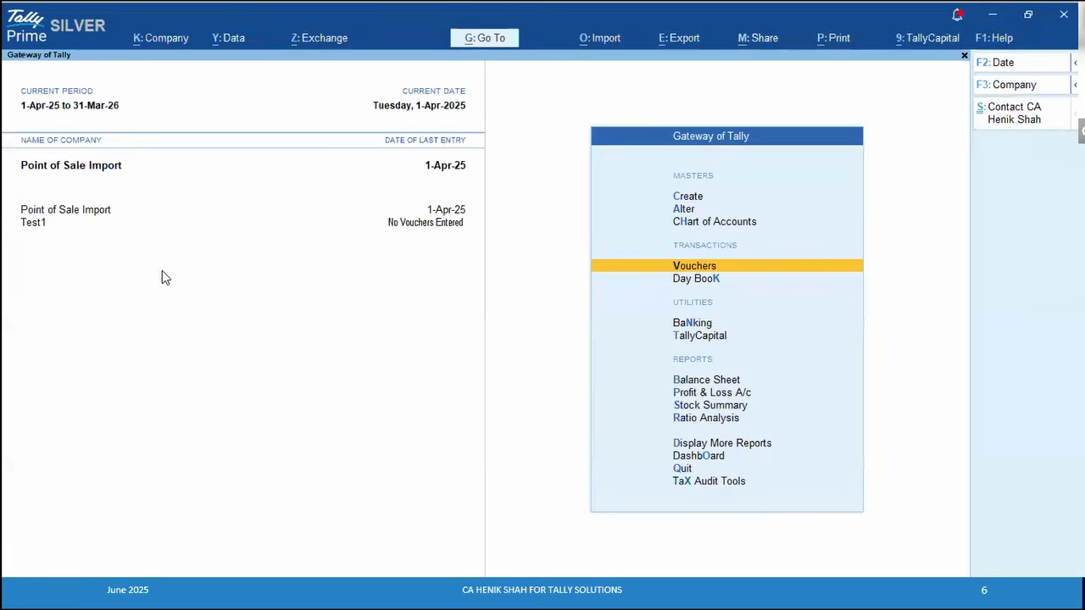
pyautogui.click(599, 39)
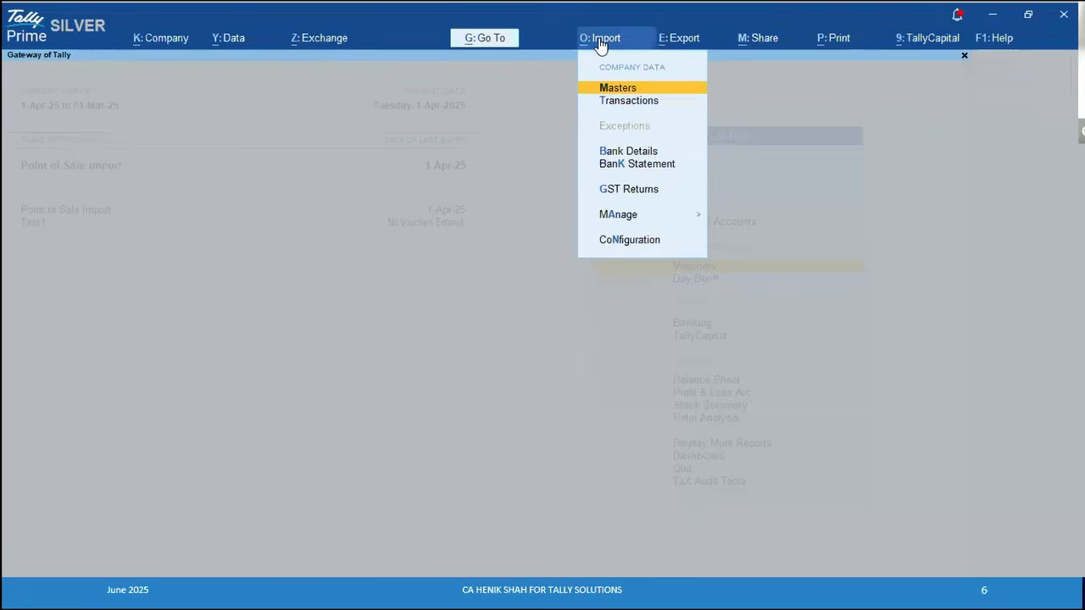
pyautogui.press('Down')
pyautogui.press('Down')
pyautogui.press('Down')
pyautogui.press('Down')
pyautogui.press('Down')
pyautogui.press('Return')
pyautogui.press('Return')
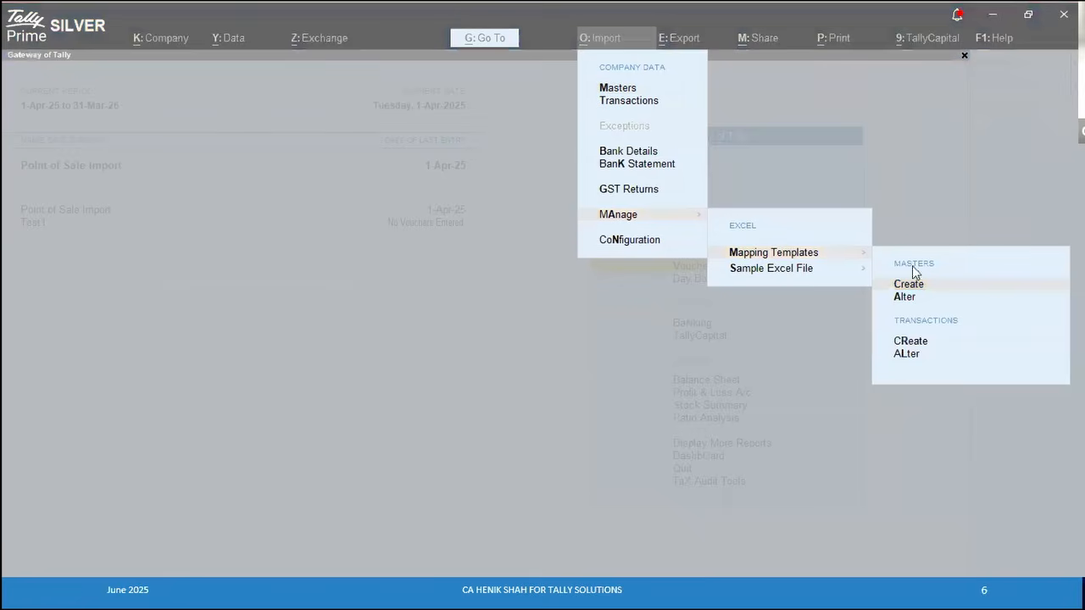
pyautogui.click(900, 296)
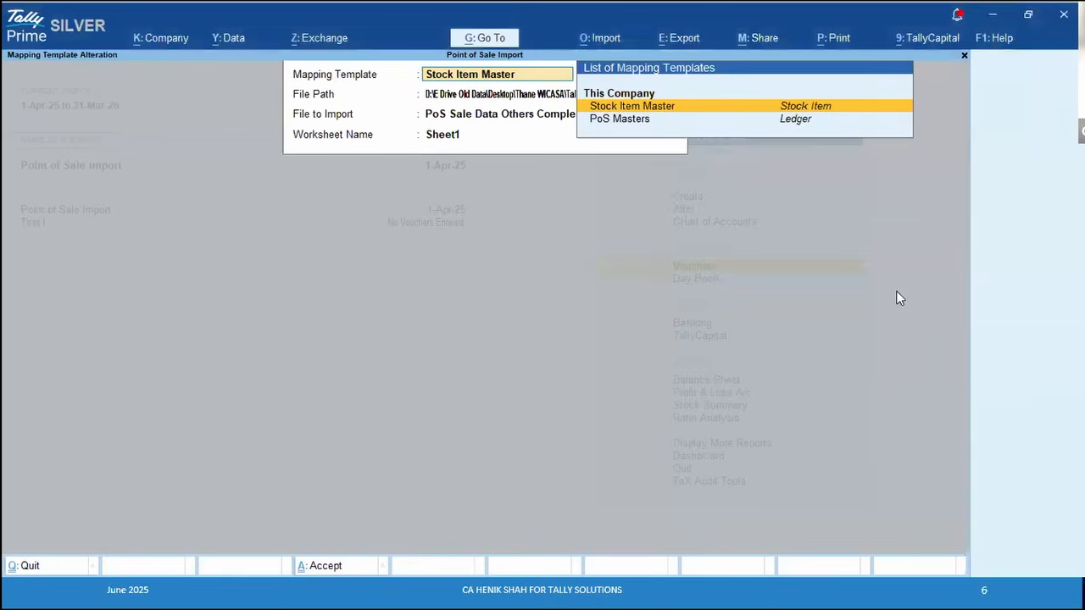
pyautogui.press('Return')
pyautogui.press('Return')
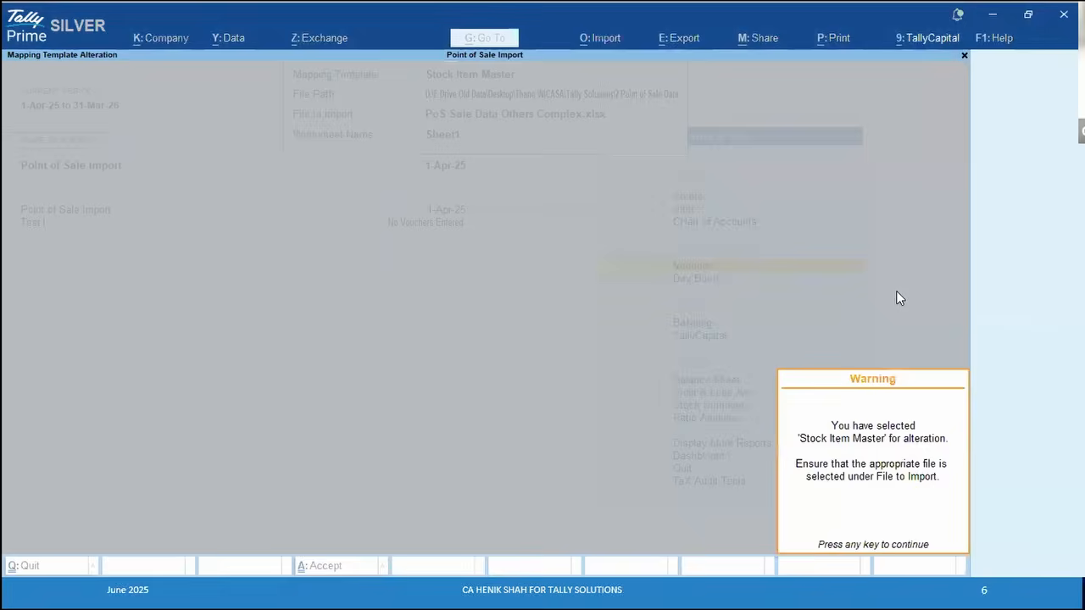
pyautogui.press('Return')
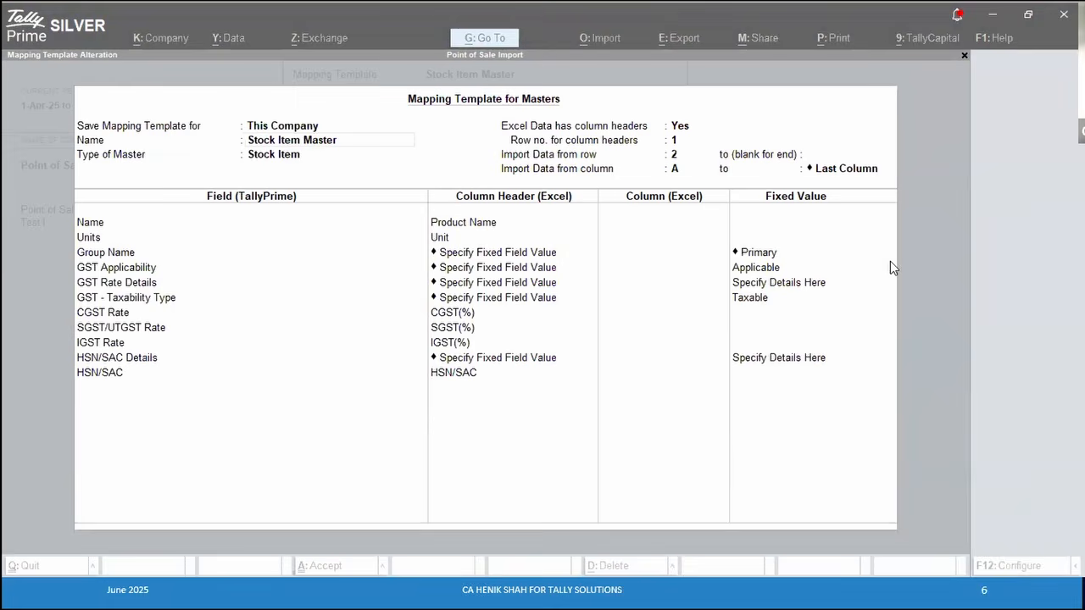
pyautogui.click(92, 270)
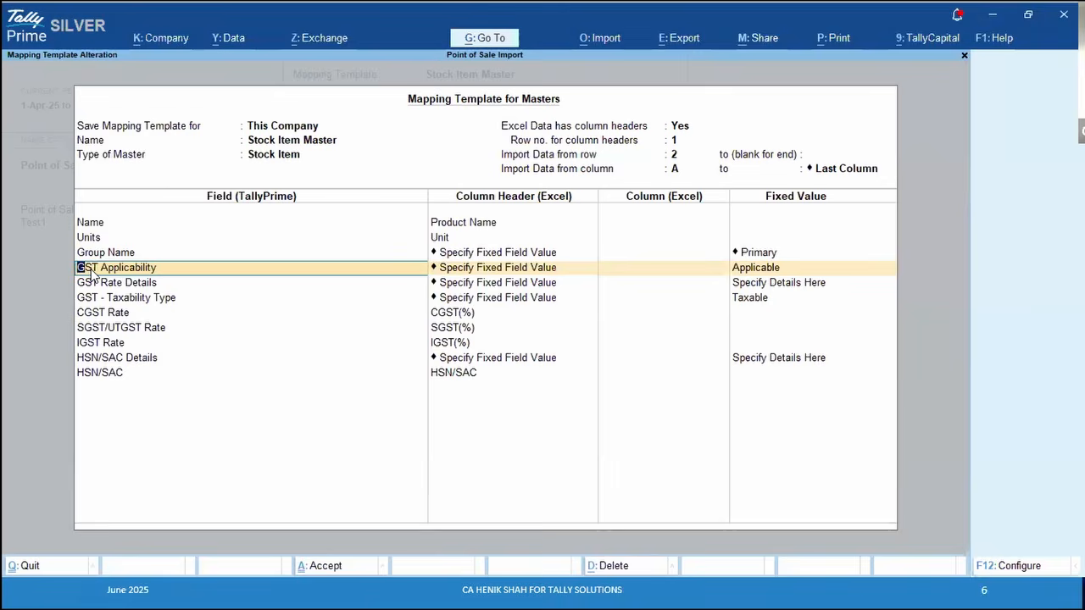
pyautogui.click(90, 272)
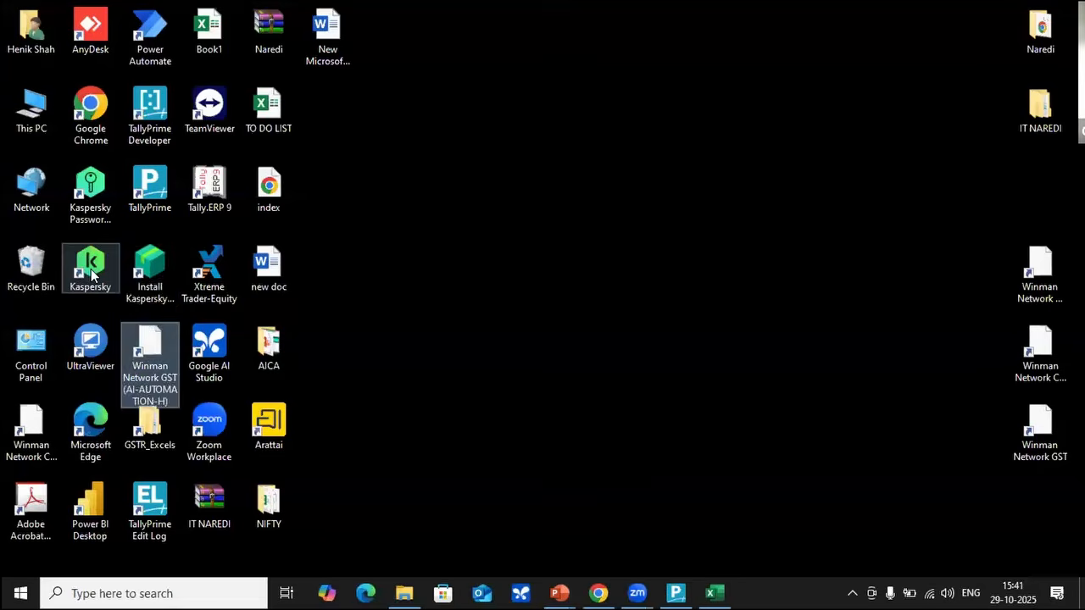
# Reopen TallyPrime and choose to select a company by specifying its folder path
pyautogui.press('Up')
pyautogui.press('Up')
pyautogui.press('Return')
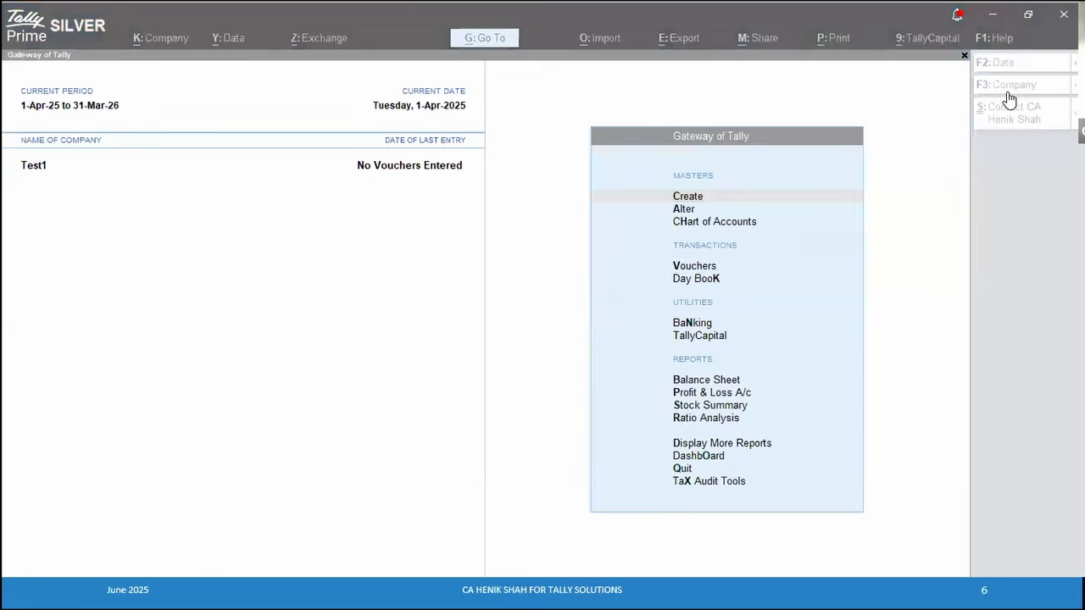
pyautogui.click(1010, 85)
pyautogui.press('Up')
pyautogui.press('Up')
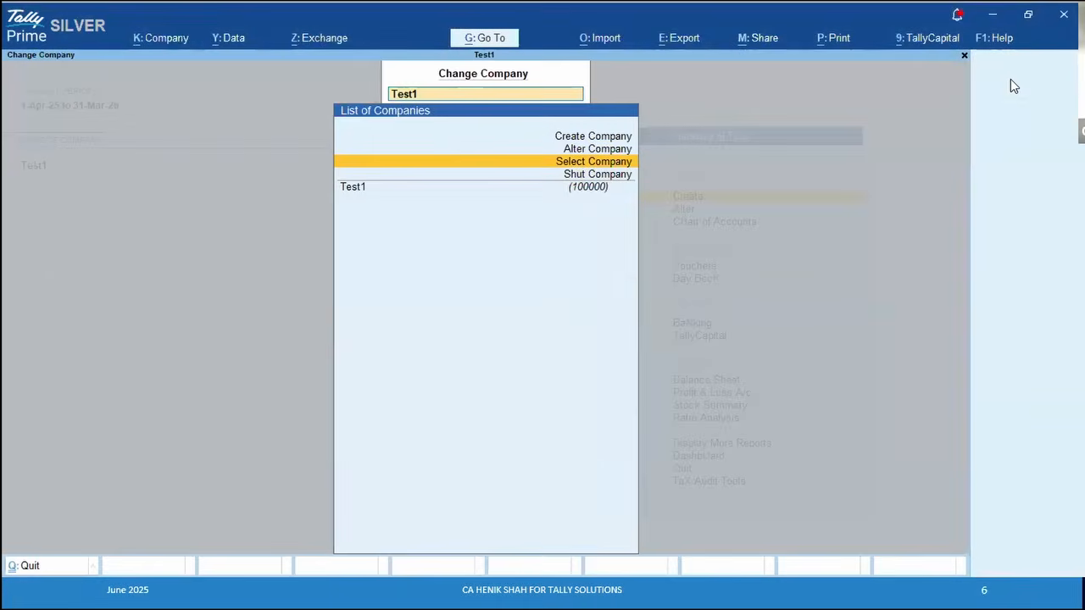
pyautogui.press('Return')
pyautogui.press('Up')
pyautogui.press('Up')
pyautogui.press('Up')
pyautogui.press('Up')
pyautogui.press('Return')
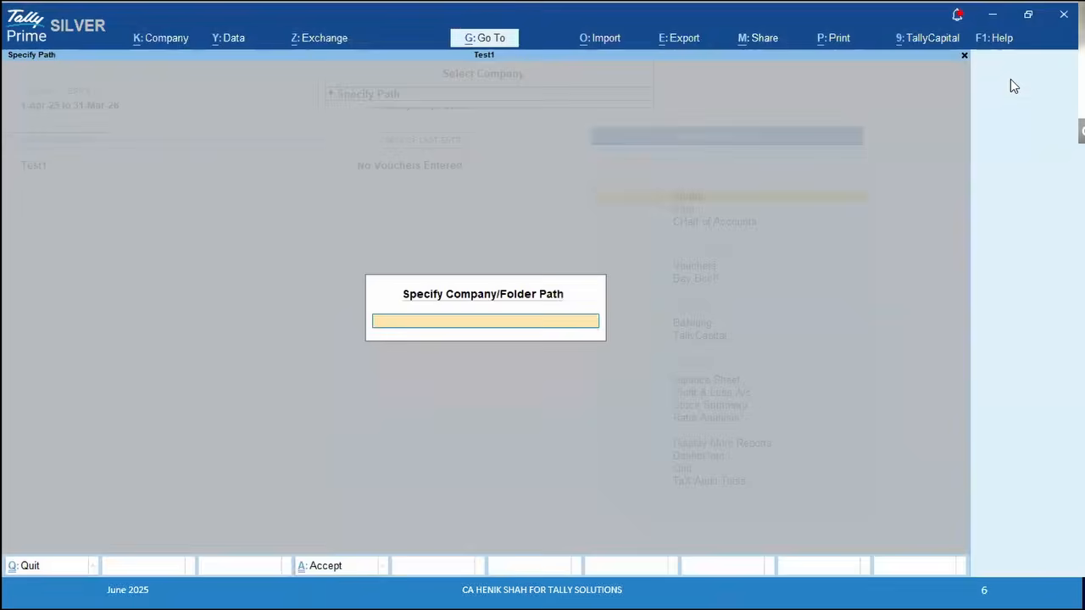
# Switch to File Explorer and copy the path of the Test folder inside 2 Point of Sale Data
pyautogui.hotkey('alt', 'Tab')
pyautogui.hotkey('alt', 'Tab')
pyautogui.hotkey('alt', 'Tab')
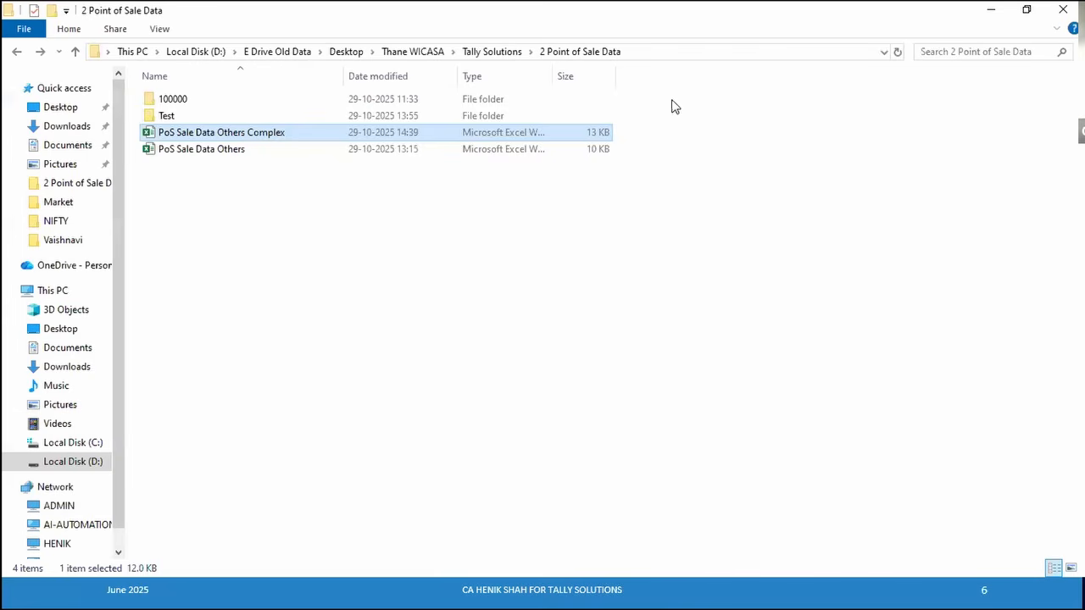
pyautogui.doubleClick(478, 115)
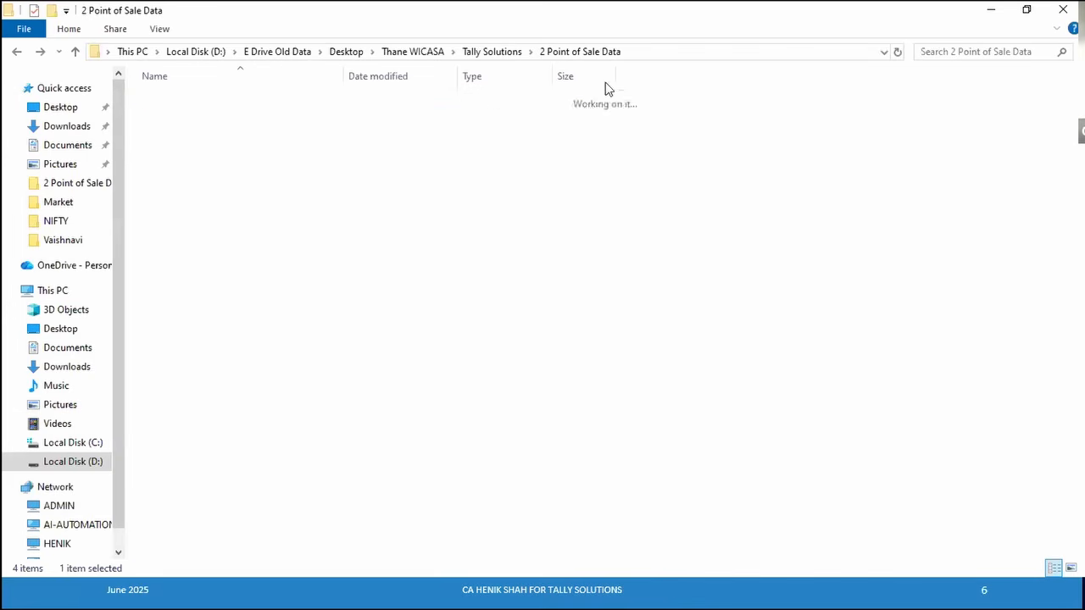
pyautogui.click(744, 51)
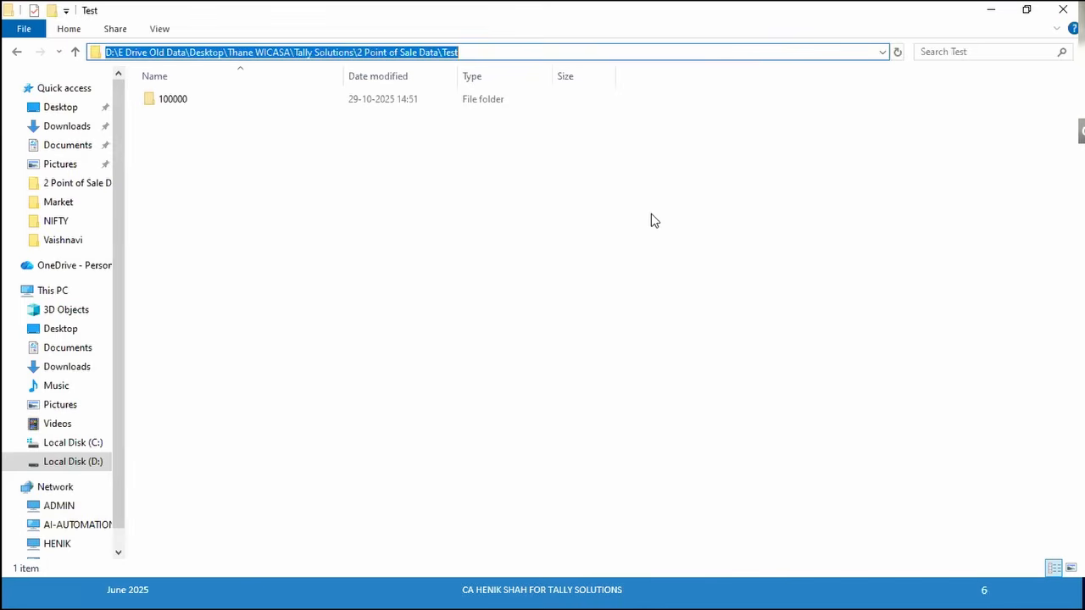
pyautogui.hotkey('ctrl', 'c')
# Return to TallyPrime, paste the Test folder path and load the Point of Sale Import company
pyautogui.hotkey('alt', 'Tab')
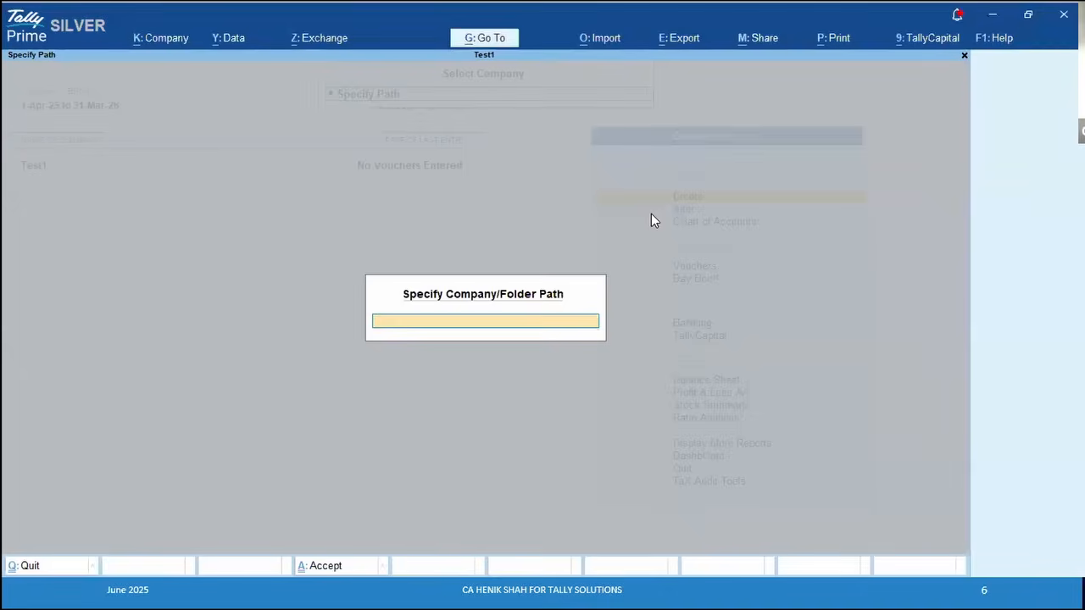
pyautogui.hotkey('ctrl', 'v')
pyautogui.press('Return')
pyautogui.press('Return')
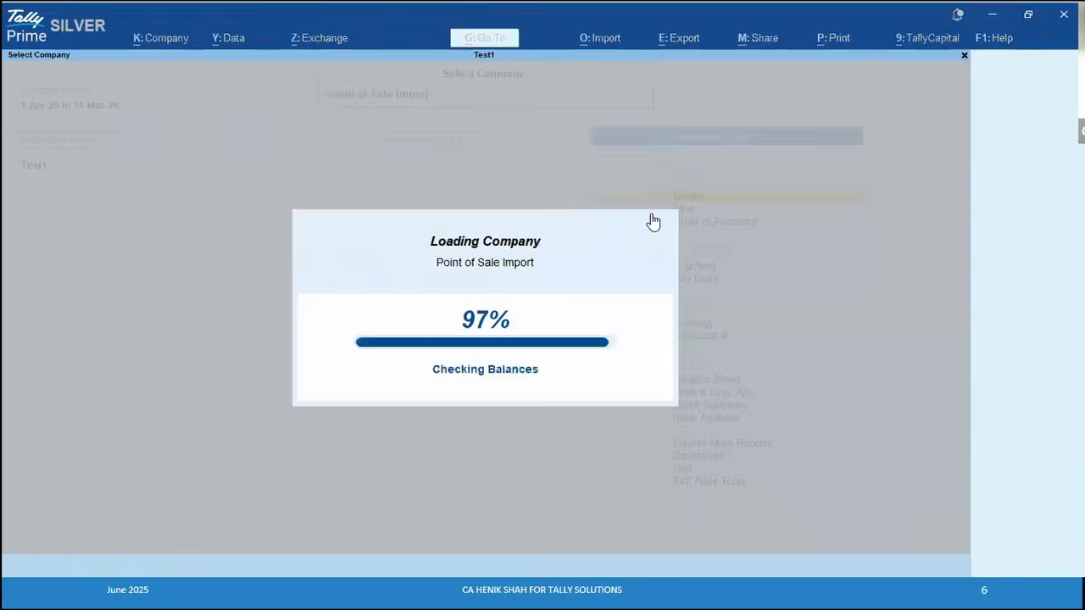
# Open the Bat Grip Velvet stock item in master alteration to examine its group, unit, HSN/SAC and GST details
pyautogui.press('a')
pyautogui.press('Down')
pyautogui.press('Down')
pyautogui.press('Down')
pyautogui.press('Down')
pyautogui.press('Down')
pyautogui.press('Down')
pyautogui.press('Down')
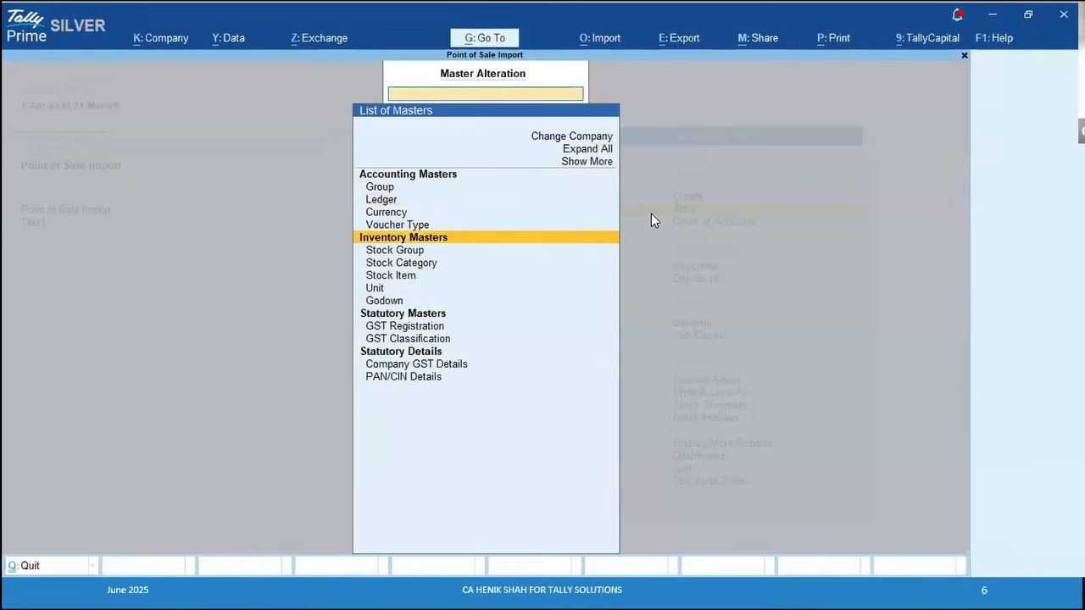
pyautogui.press('Return')
pyautogui.press('Return')
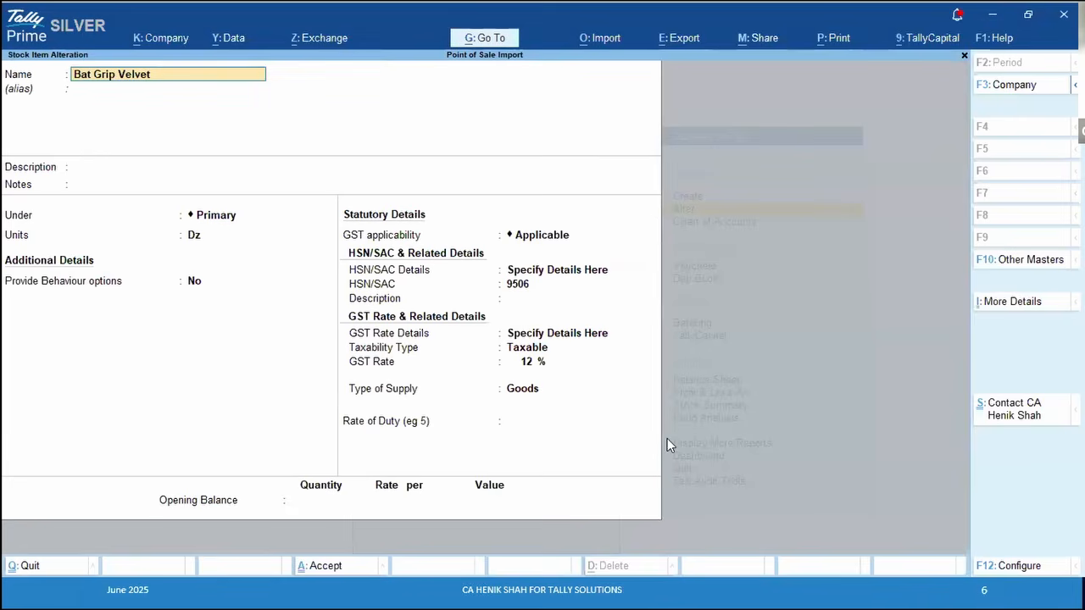
pyautogui.hotkey('alt', 'Tab')
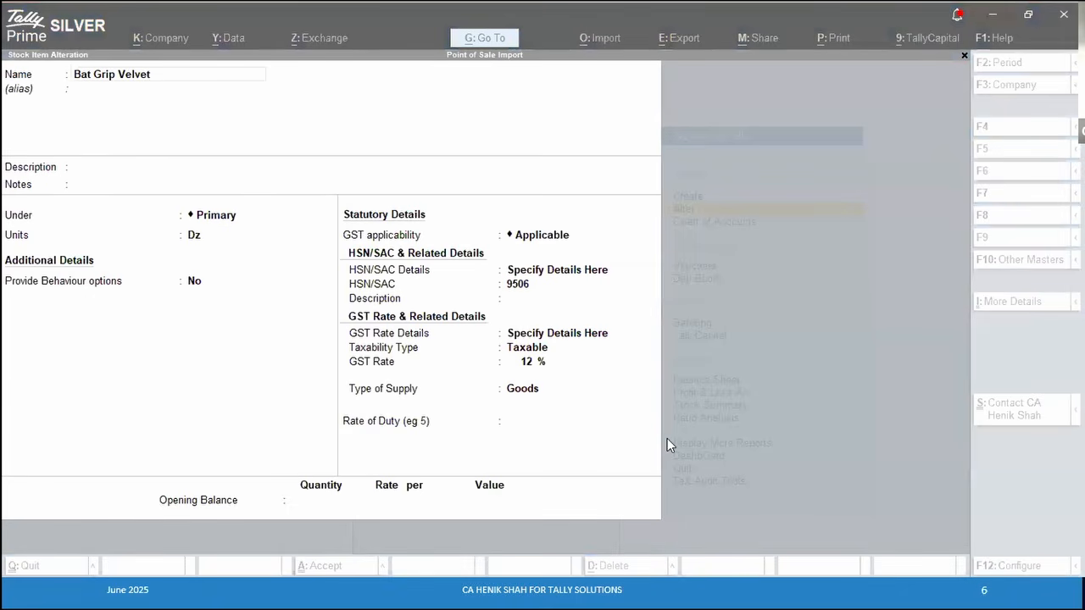
pyautogui.click(576, 17)
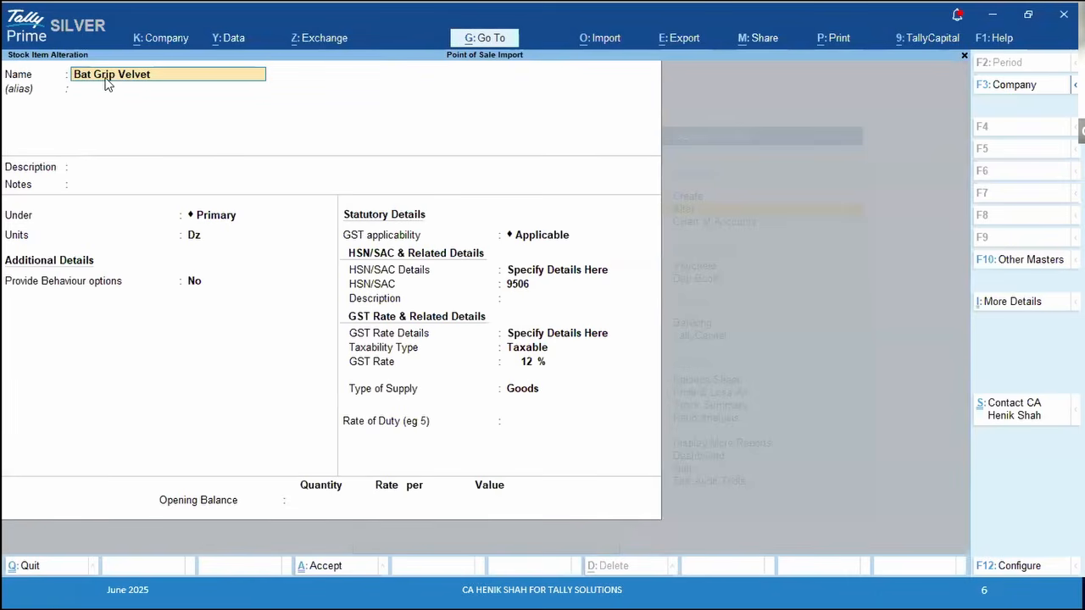
# Switch to the PoS Sale Data Others Complex workbook in Excel to examine its item columns, and return to the Bat Grip Velvet item in TallyPrime
pyautogui.press('alt')
pyautogui.hotkey('alt', 'Tab')
pyautogui.hotkey('alt', 'Tab')
pyautogui.hotkey('alt', 'Tab')
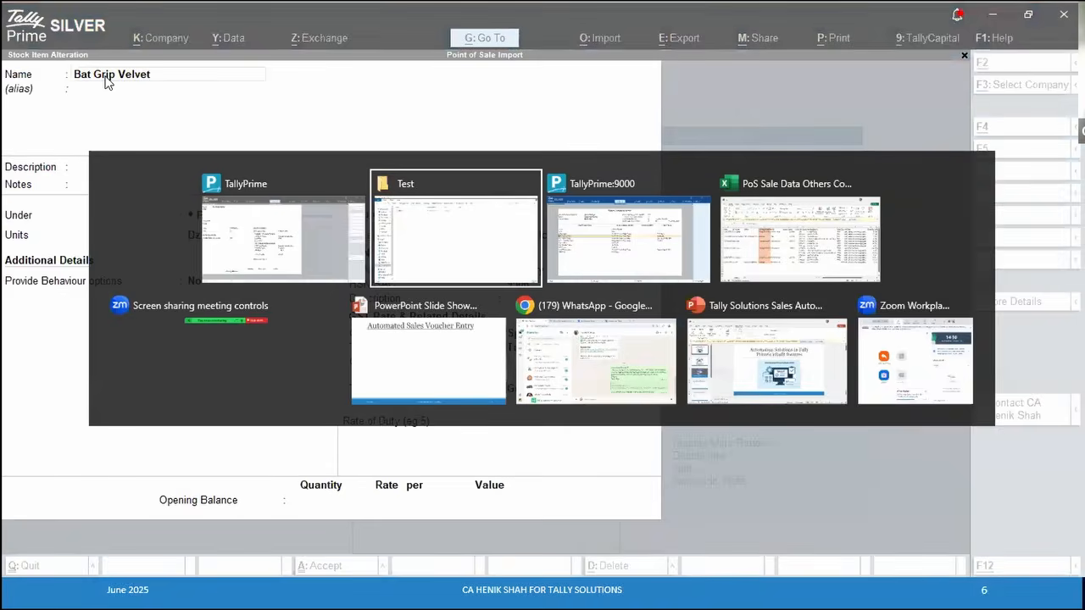
pyautogui.hotkey('alt', 'Tab')
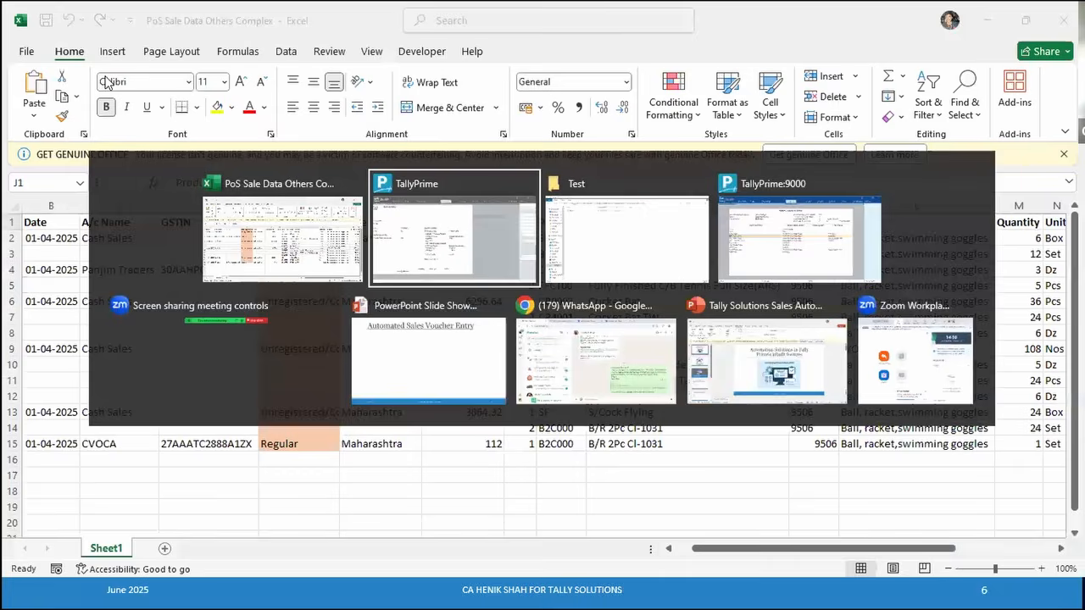
pyautogui.hotkey('alt', 'Tab')
pyautogui.hotkey('alt', 'Tab')
pyautogui.hotkey('alt', 'Tab')
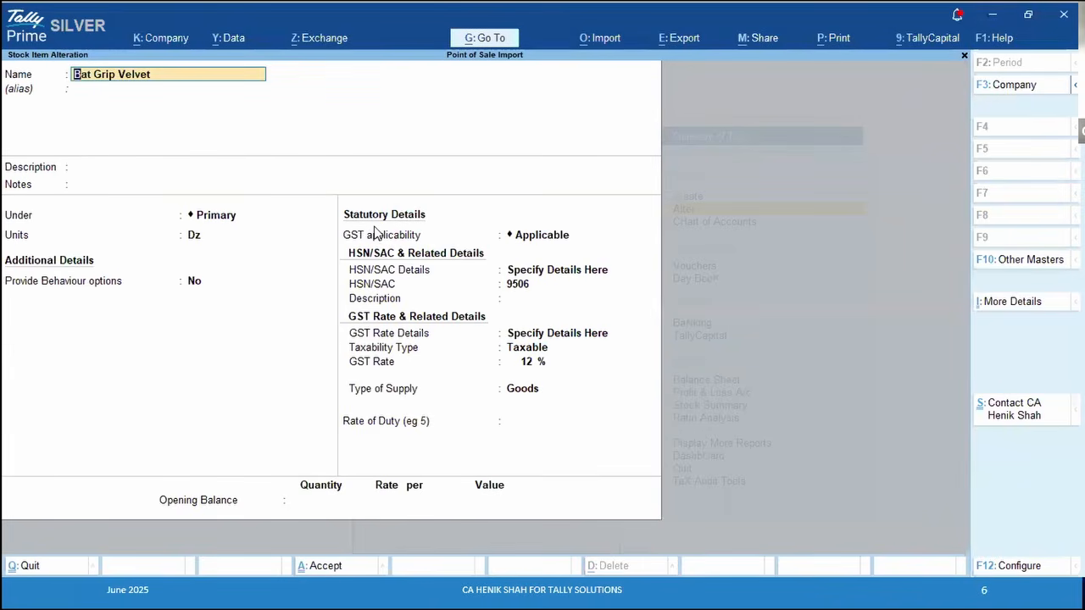
# Check the stock item's GST applicability and confirm Applicable as the fixed GST Applicability value in the Stock Item Master mapping template
pyautogui.click(376, 235)
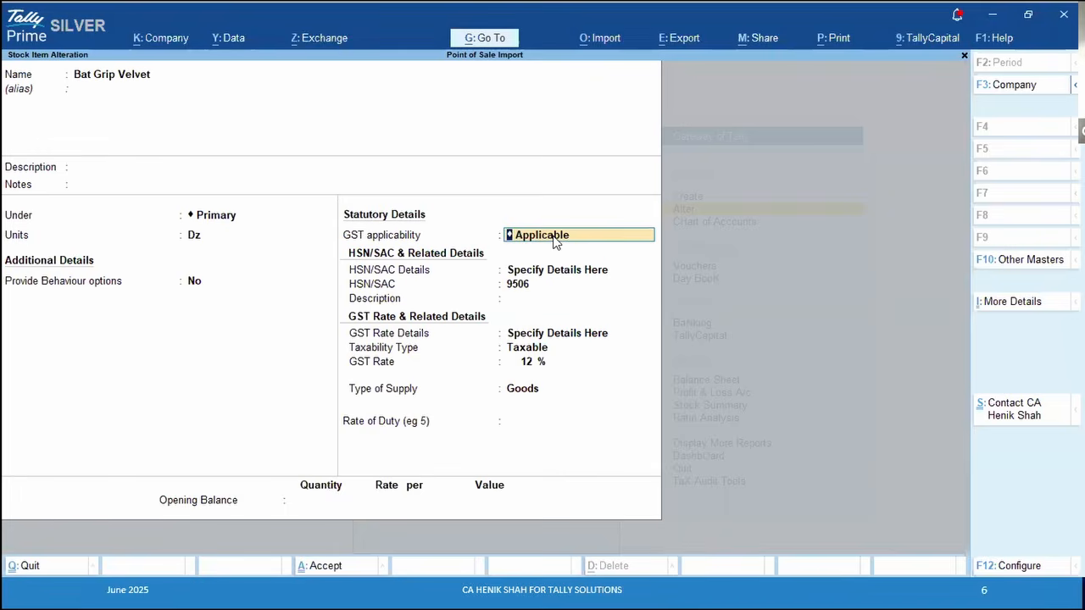
pyautogui.hotkey('ctrl', 'a')
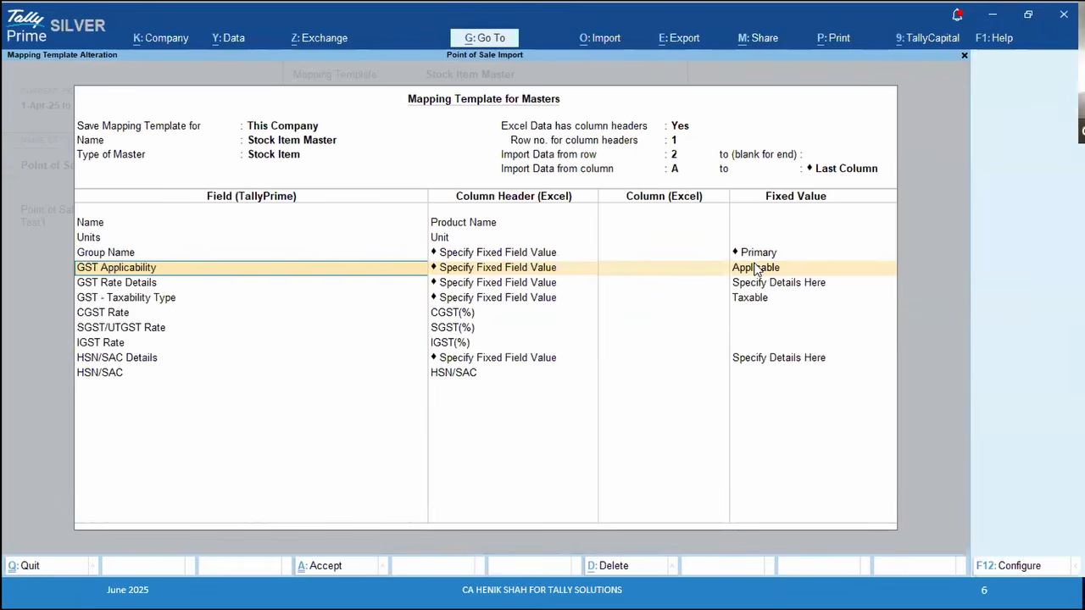
pyautogui.press('Return')
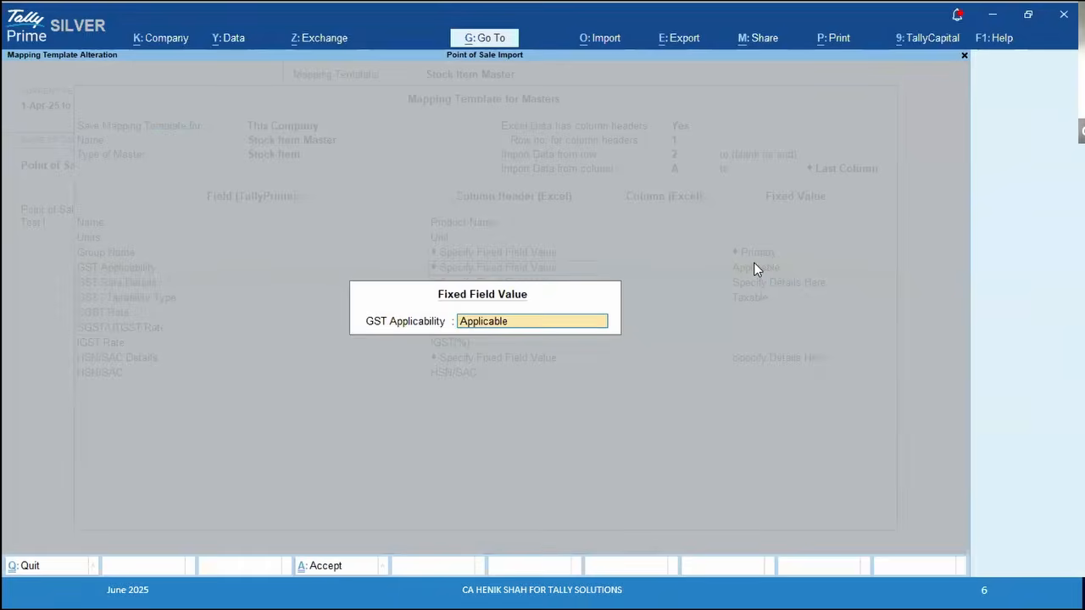
pyautogui.press('Return')
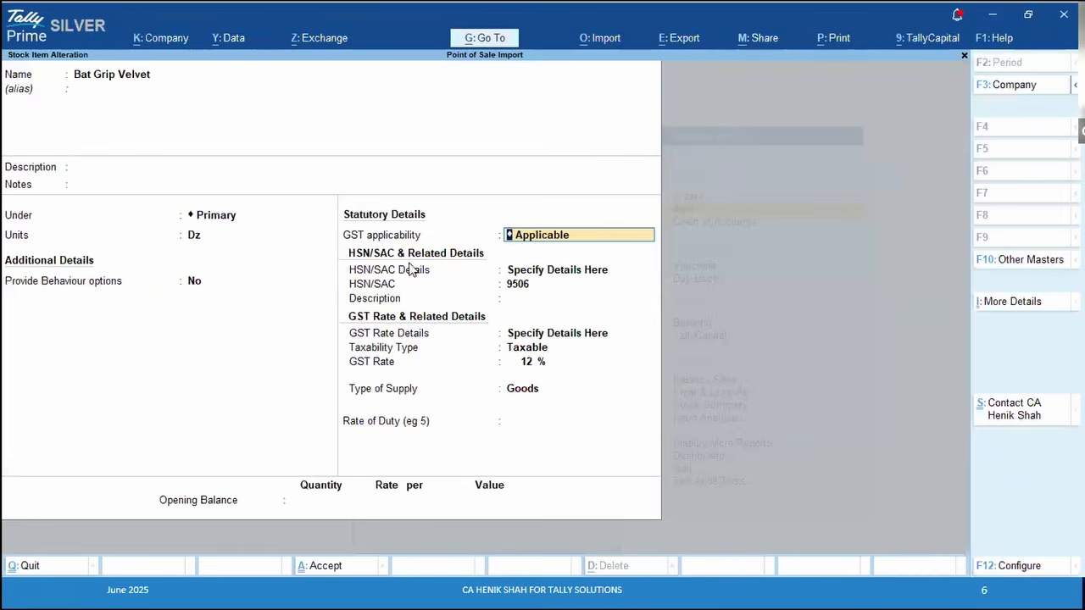
# Review the GST Rate Details options of the Bat Grip Velvet item and keep Specify Details Here
pyautogui.click(417, 337)
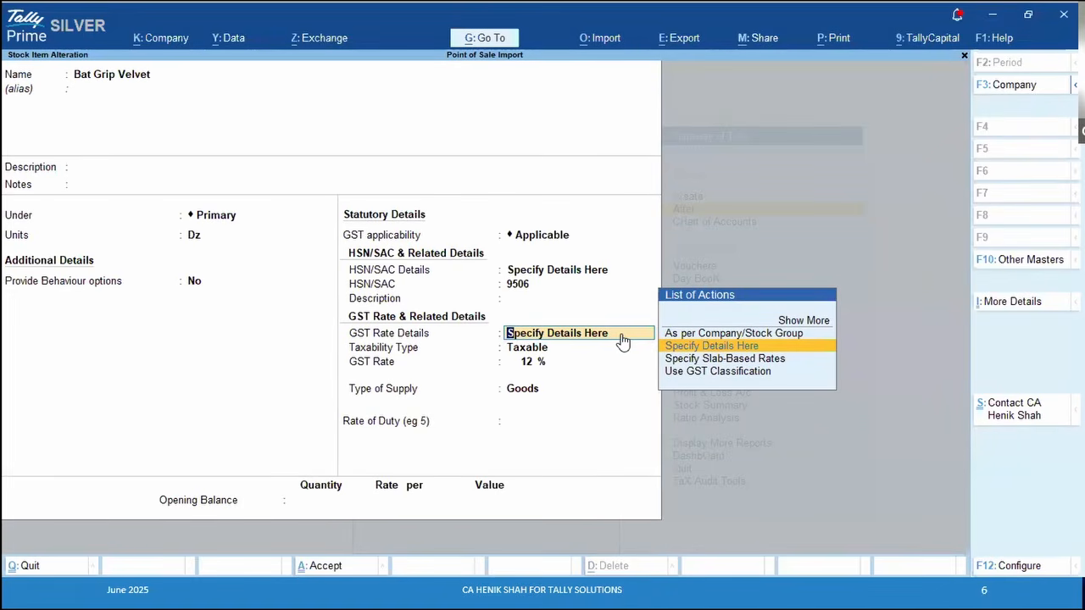
pyautogui.press('Up')
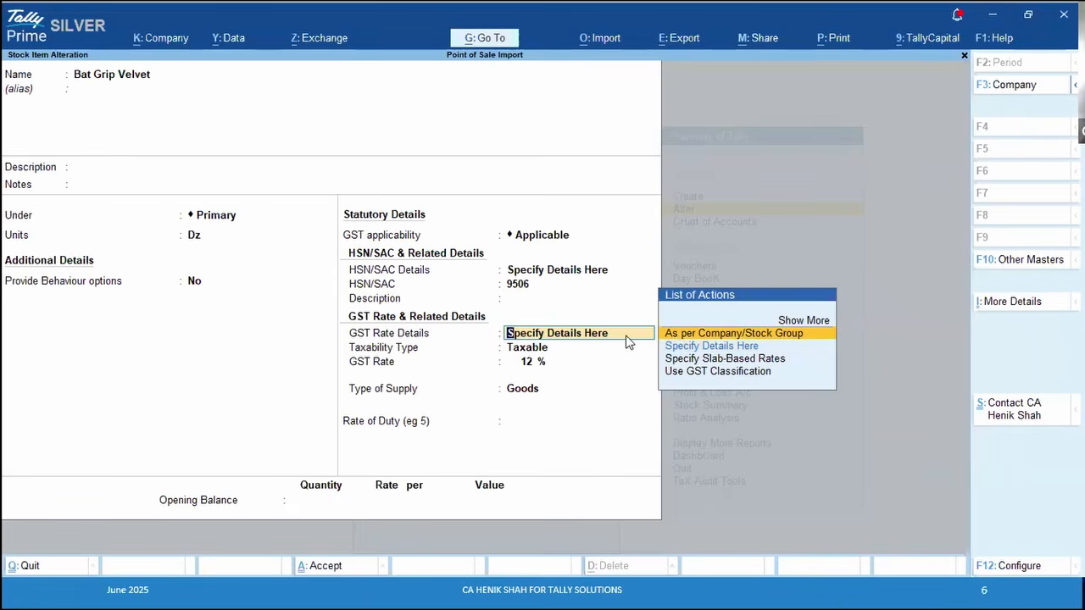
pyautogui.press('Down')
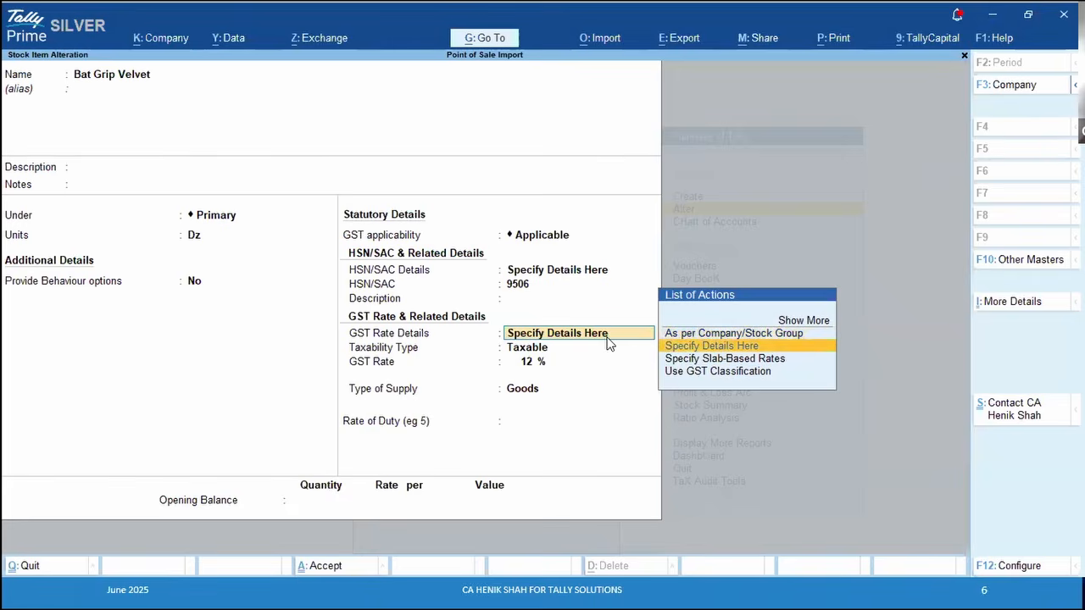
pyautogui.press('Return')
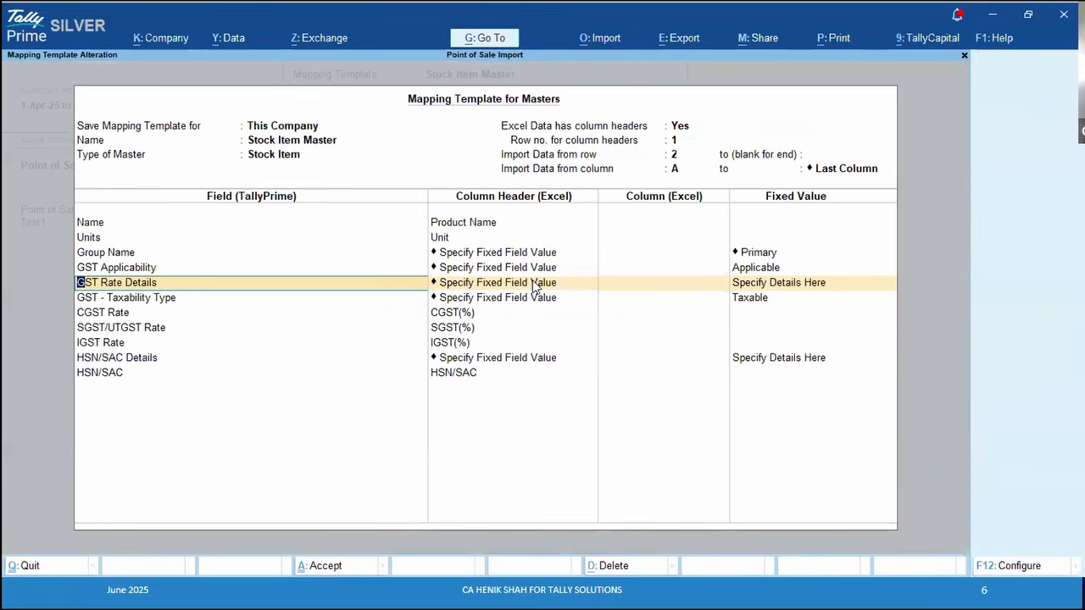
# Recheck the item's GST rate option and confirm Specify Details Here as the mapping template's fixed GST Rate Details value
pyautogui.click(534, 288)
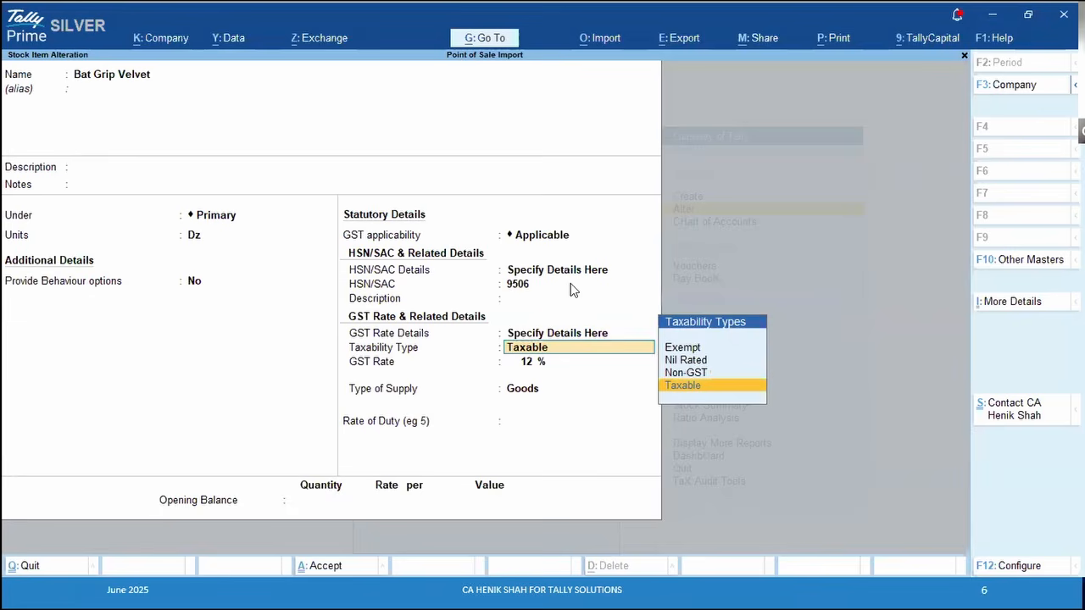
pyautogui.press('BackSpace')
pyautogui.press('Up')
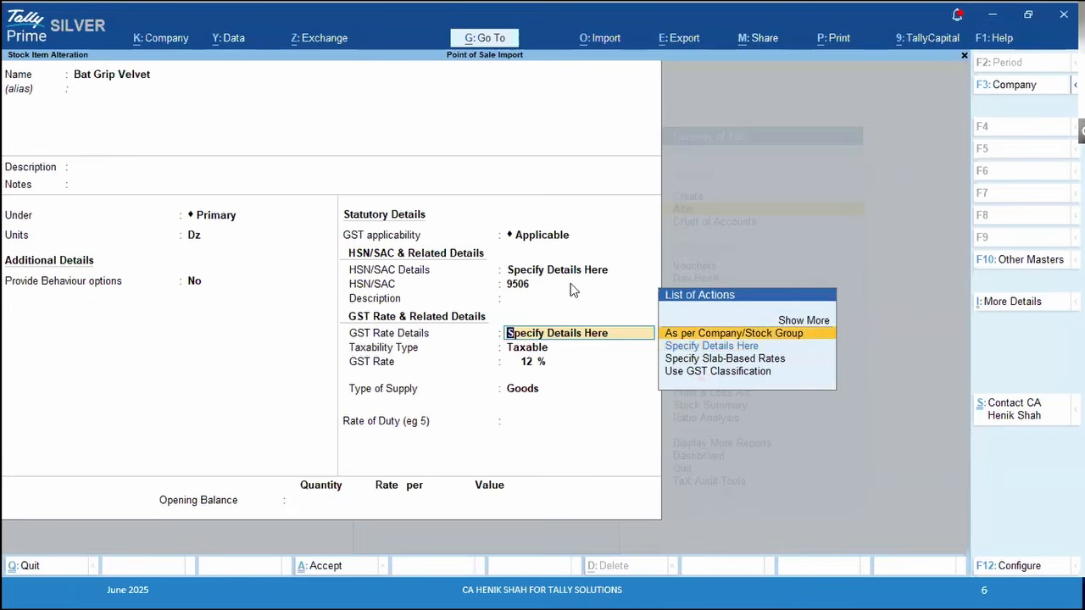
pyautogui.press('Down')
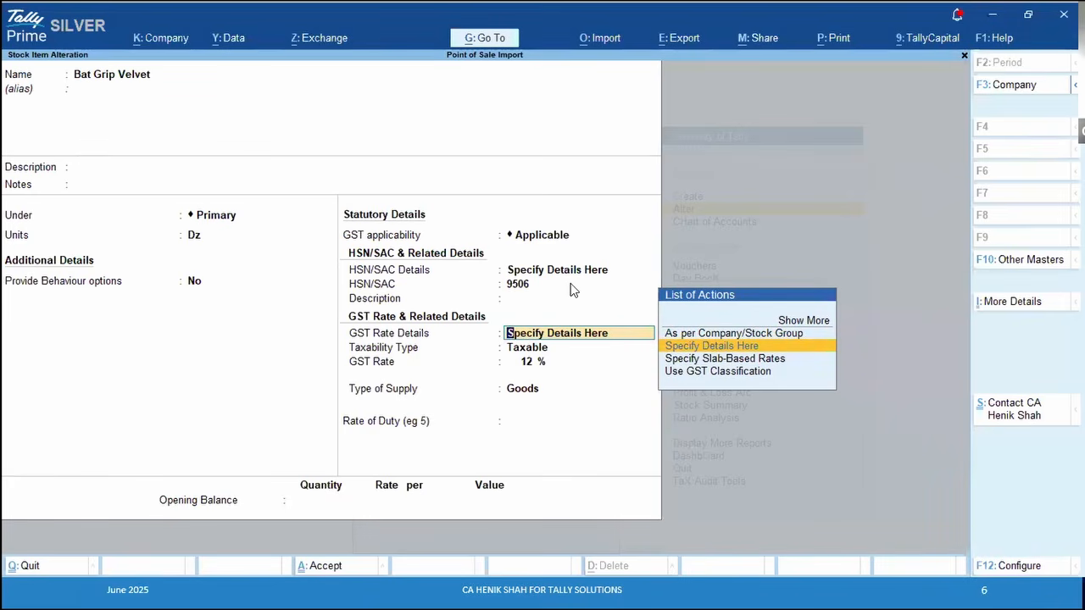
pyautogui.press('Return')
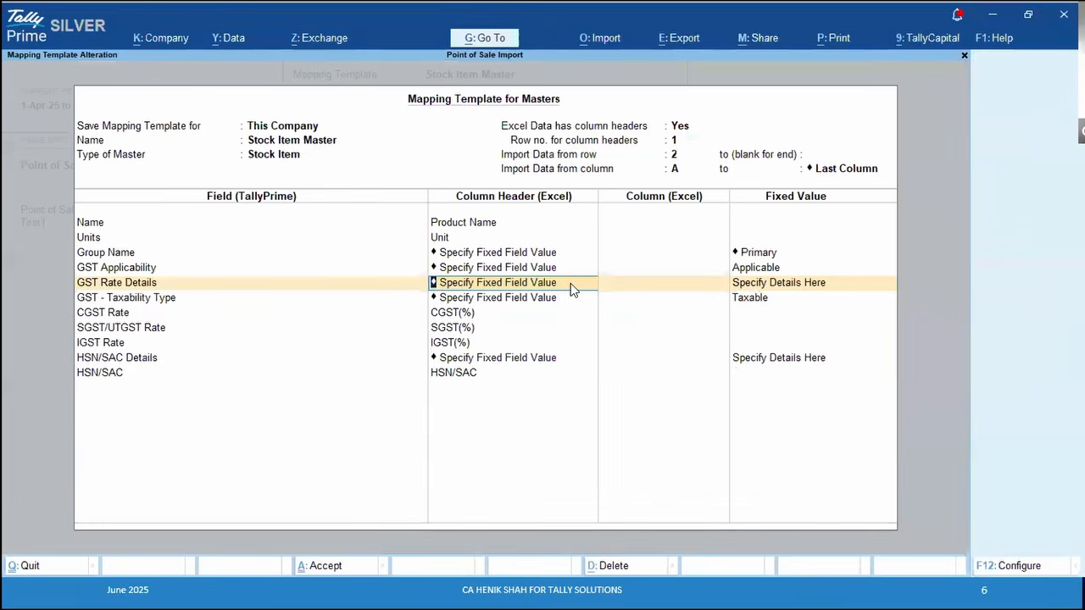
pyautogui.press('Return')
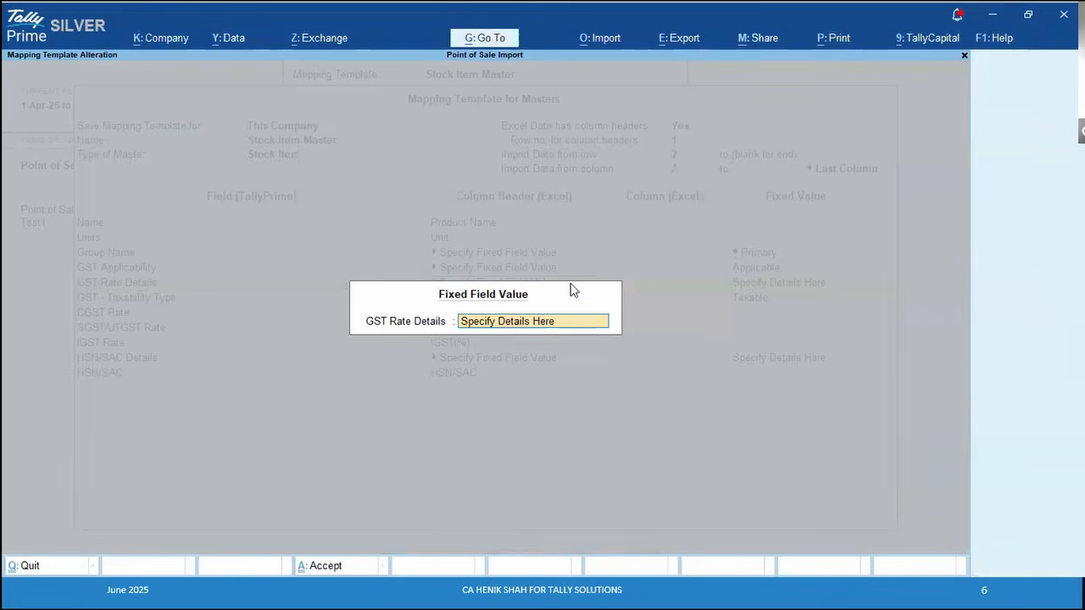
pyautogui.press('Return')
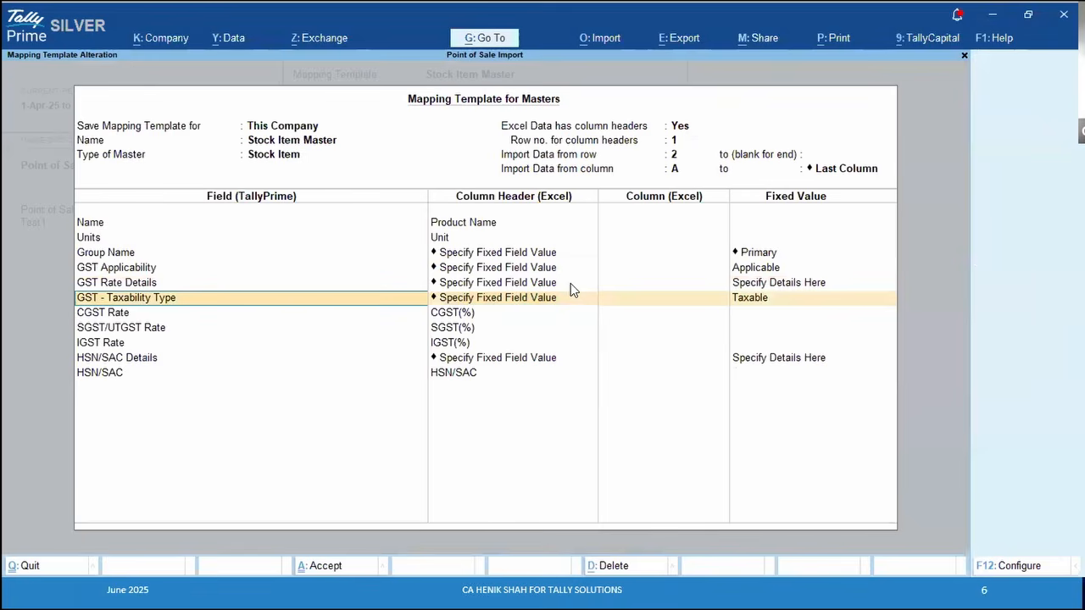
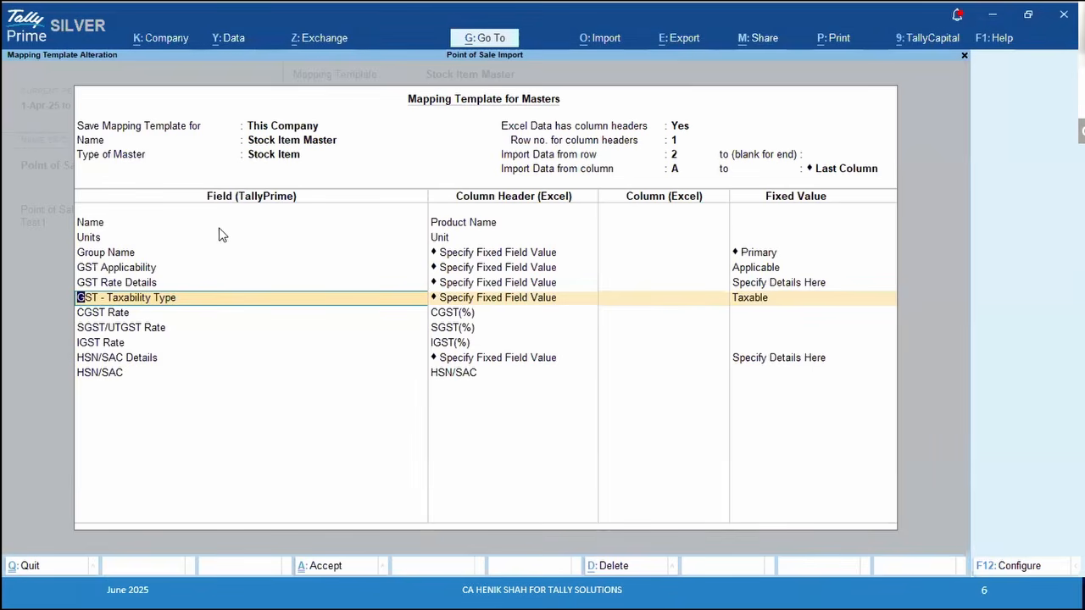
# Confirm Taxable as the fixed GST - Taxability Type value in the mapping template and compare it with the stock item
pyautogui.click(190, 226)
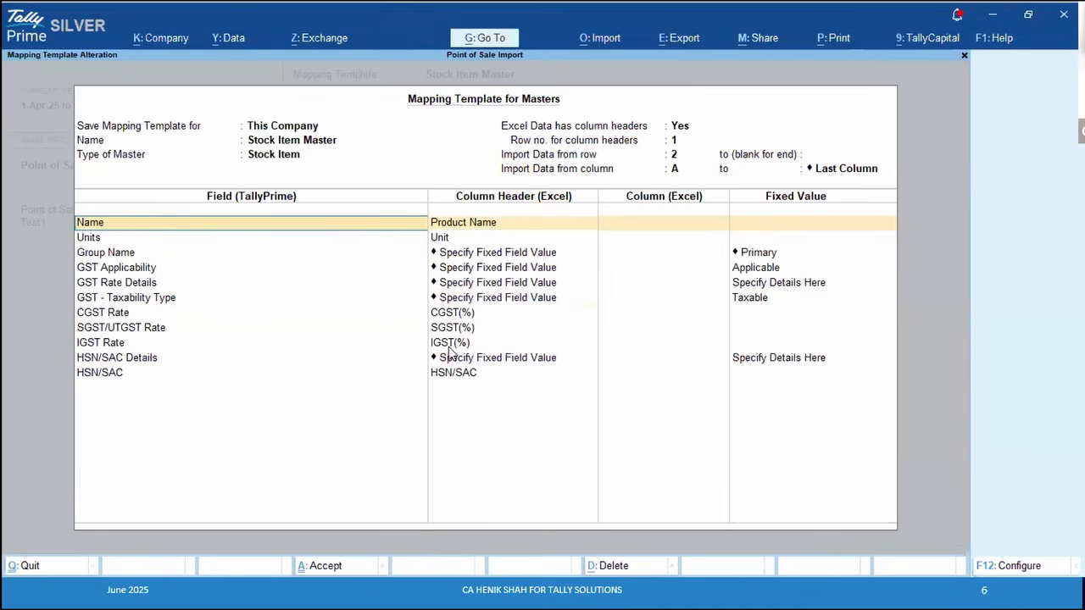
pyautogui.click(516, 299)
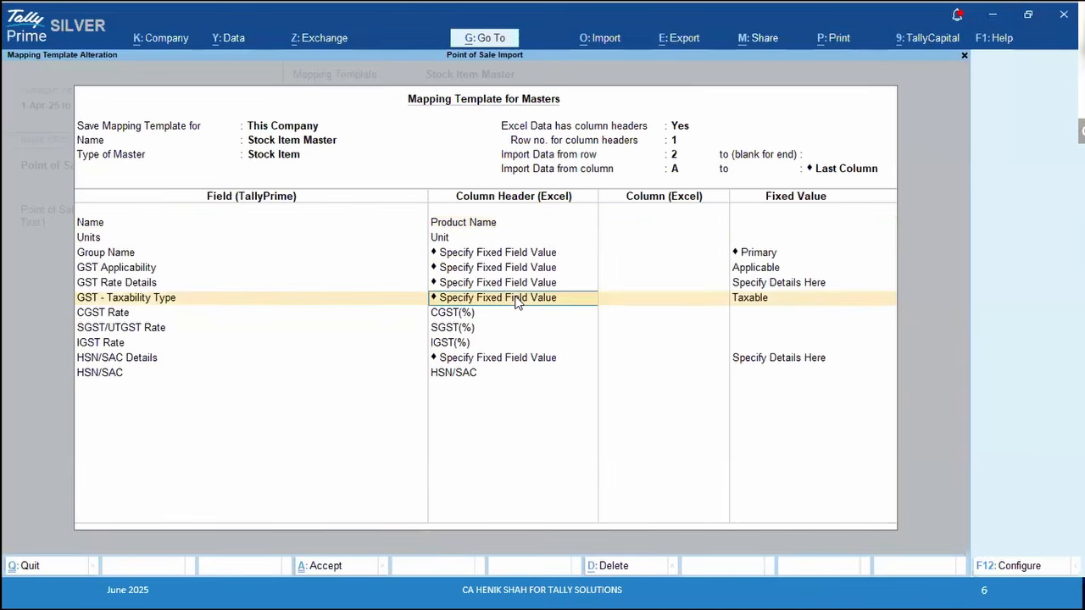
pyautogui.click(515, 298)
pyautogui.press('Return')
pyautogui.hotkey('alt', 'Tab')
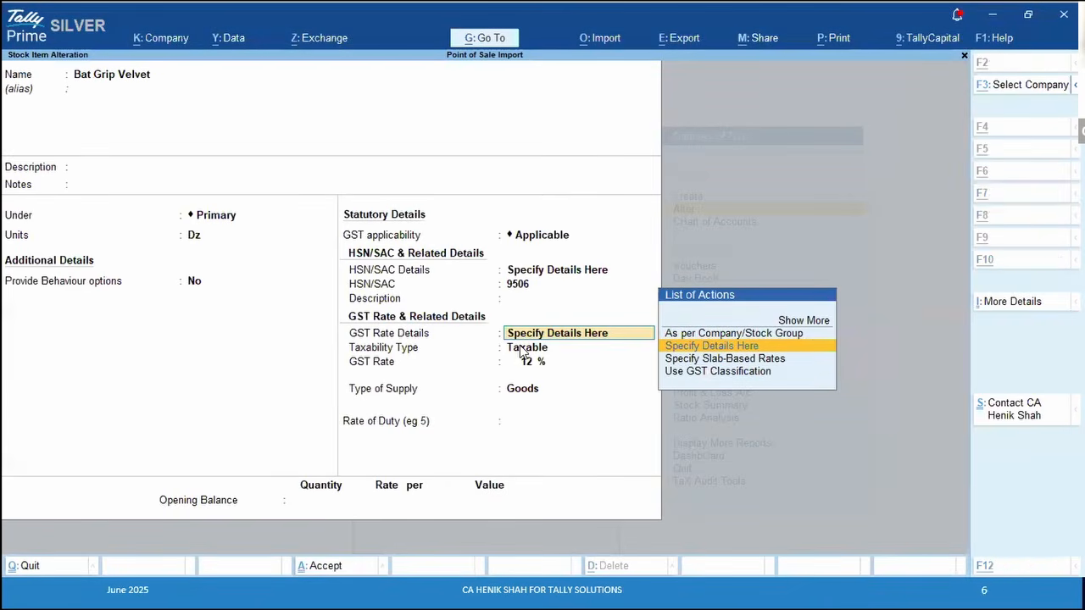
pyautogui.hotkey('alt', 'Tab')
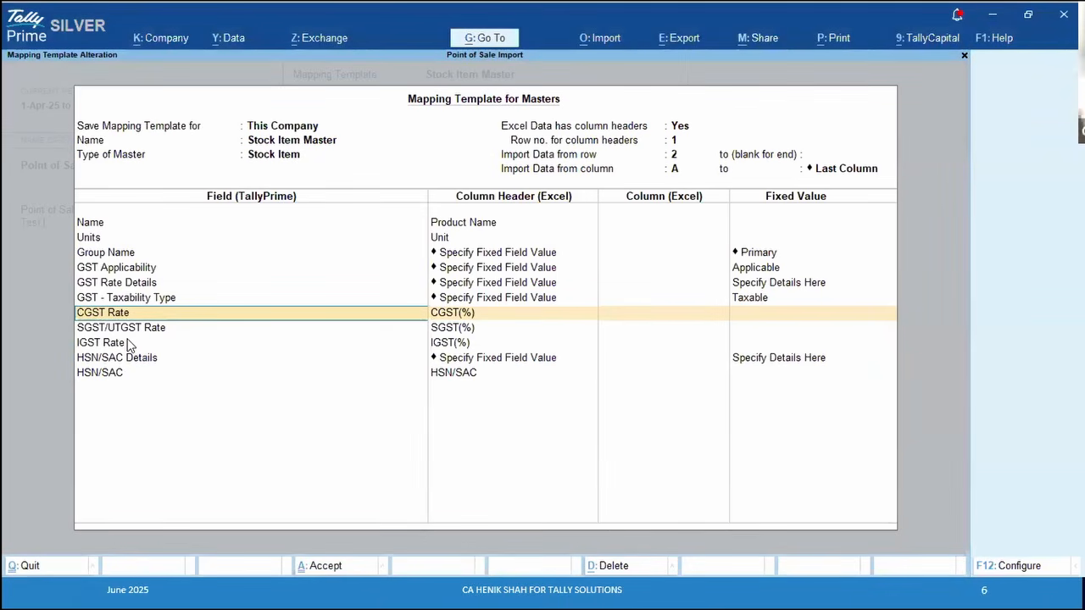
# Examine the CGST(%), SGST(%) and IGST(%) columns in the PoS Sale Data Others Complex workbook in Excel and return to TallyPrime's mapping template
pyautogui.hotkey('alt', 'Tab')
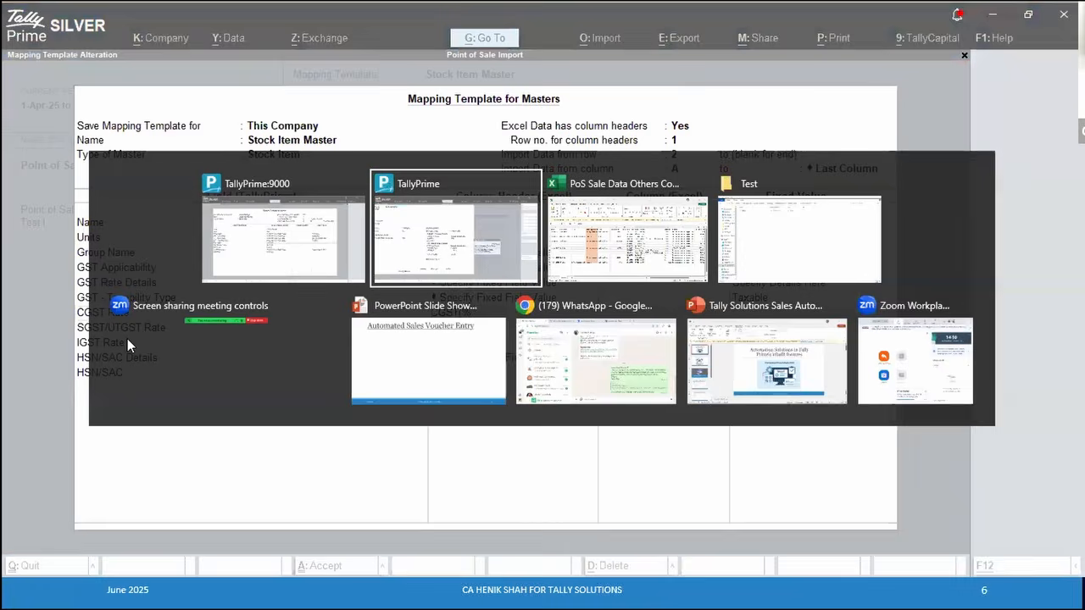
pyautogui.hotkey('alt', 'Tab')
pyautogui.press('Right')
pyautogui.press('Right')
pyautogui.press('Right')
pyautogui.press('Right')
pyautogui.press('Right')
pyautogui.press('Right')
pyautogui.press('Right')
pyautogui.press('Right')
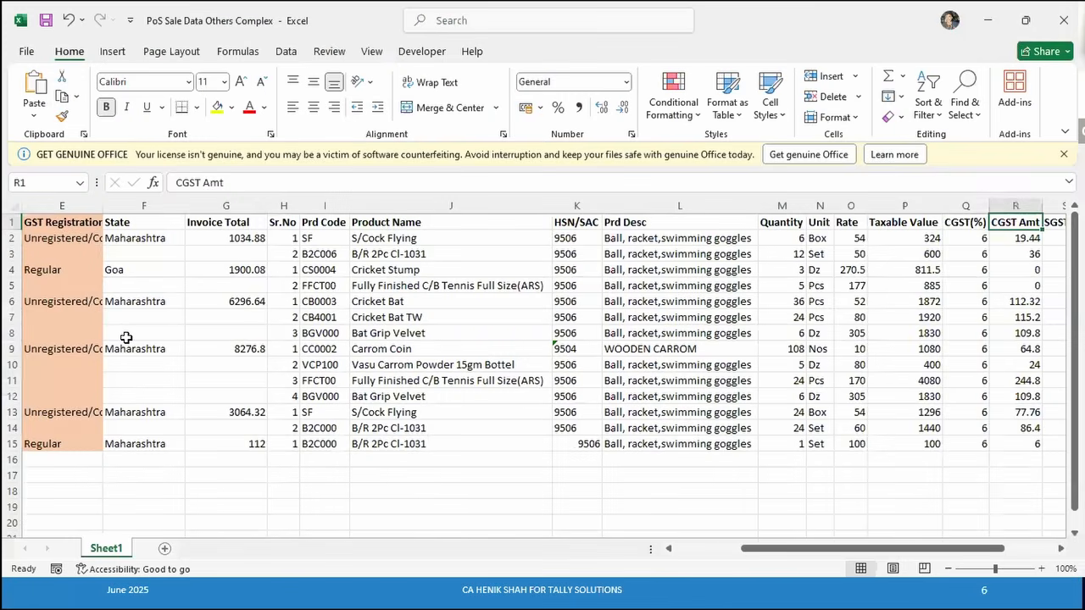
pyautogui.press('Right')
pyautogui.press('Right')
pyautogui.press('Right')
pyautogui.press('Right')
pyautogui.press('Right')
pyautogui.press('Right')
pyautogui.press('Right')
pyautogui.press('Right')
pyautogui.press('Right')
pyautogui.press('Right')
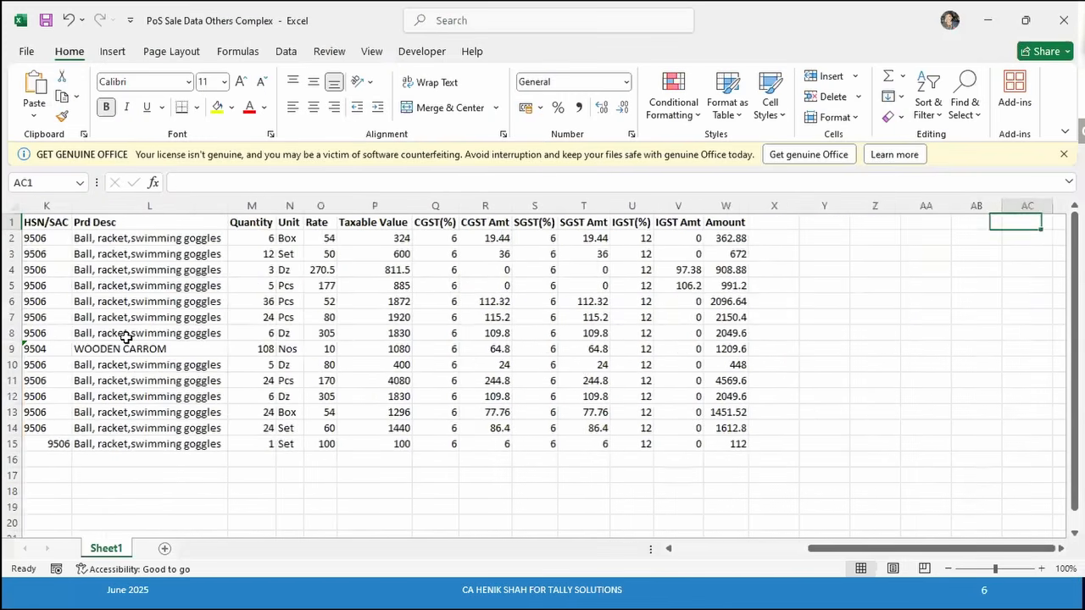
pyautogui.press('Left')
pyautogui.press('Left')
pyautogui.press('Left')
pyautogui.press('Left')
pyautogui.press('Left')
pyautogui.press('Left')
pyautogui.press('Left')
pyautogui.press('Left')
pyautogui.press('Left')
pyautogui.press('Left')
pyautogui.press('Left')
pyautogui.hotkey('ctrl', 'space')
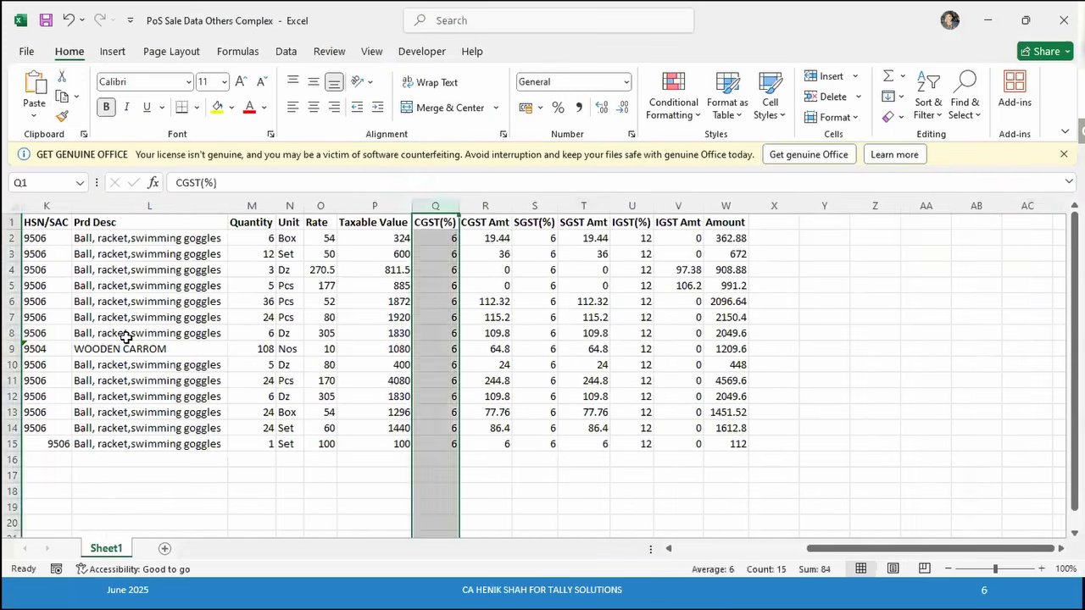
pyautogui.press('Right')
pyautogui.press('Right')
pyautogui.hotkey('ctrl', 'space')
pyautogui.press('Right')
pyautogui.press('Right')
pyautogui.hotkey('ctrl', 'space')
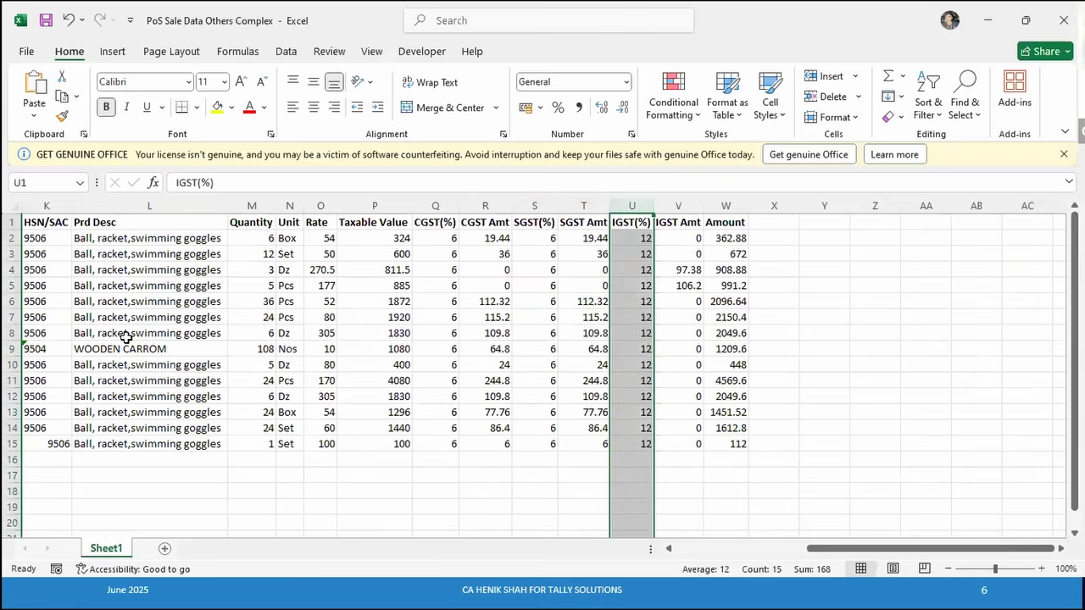
pyautogui.press('Left')
pyautogui.press('Left')
pyautogui.hotkey('ctrl', 'Home')
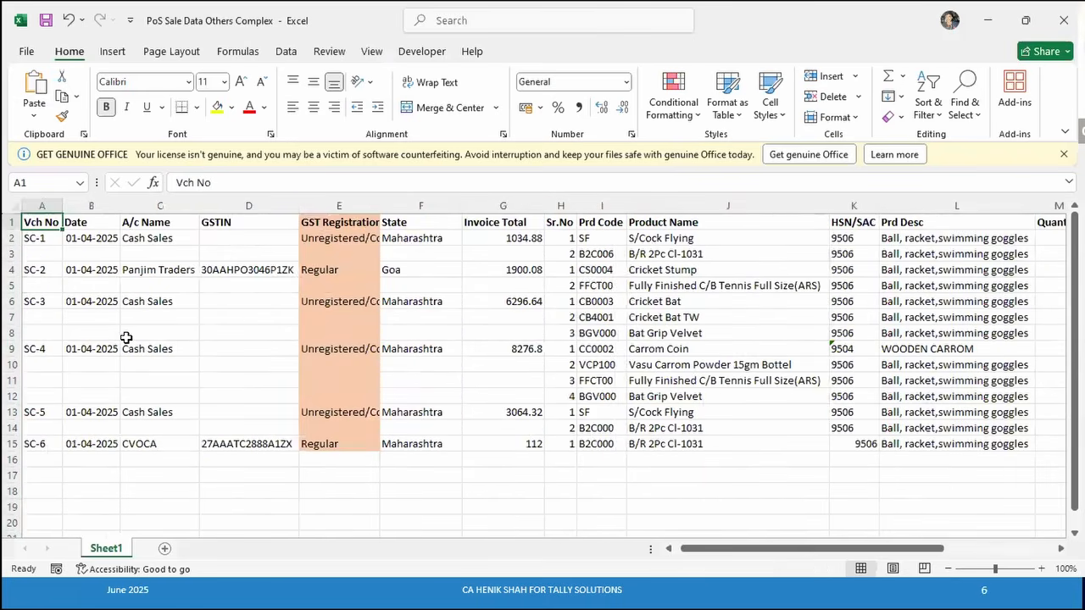
pyautogui.press('Right')
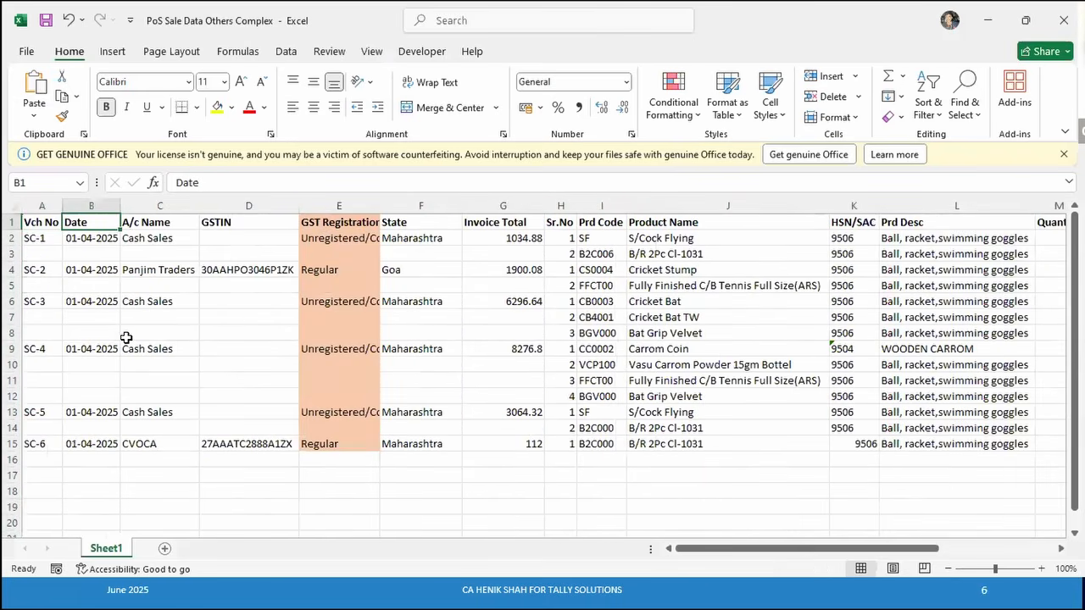
pyautogui.hotkey('alt', 'Tab')
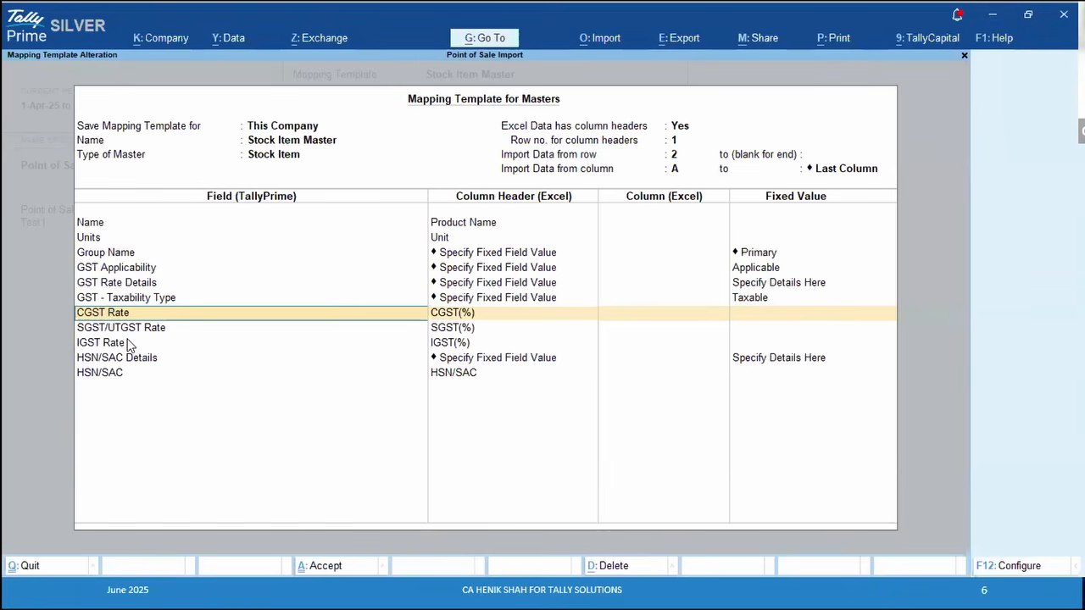
# Compare the mapping template's HSN/SAC Details fixed value with the HSN/SAC fields of the Bat Grip Velvet stock item
pyautogui.click(510, 359)
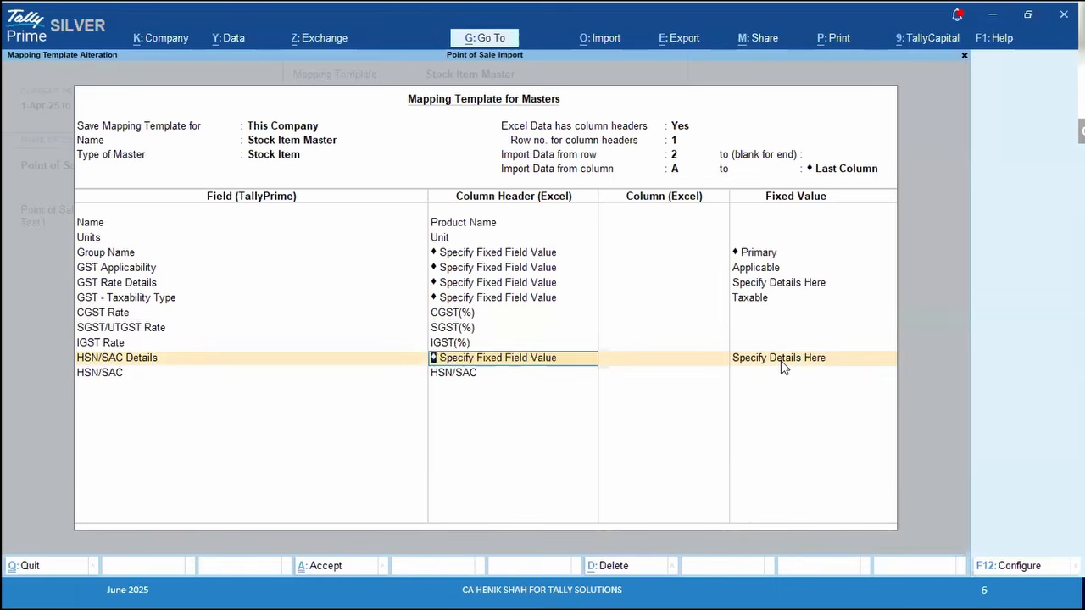
pyautogui.hotkey('alt', 'Tab')
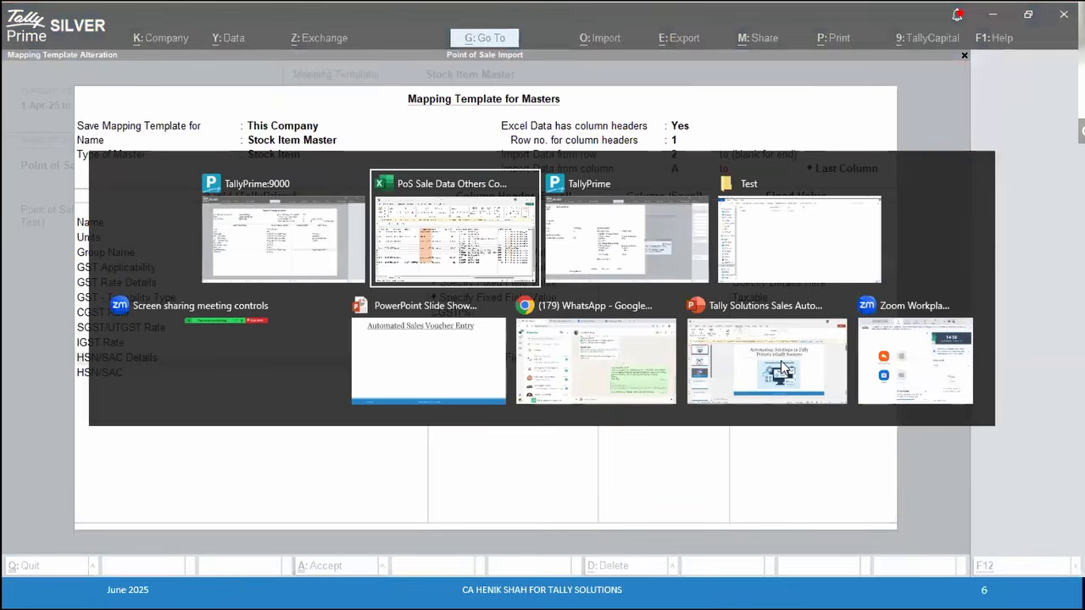
pyautogui.hotkey('alt', 'Tab')
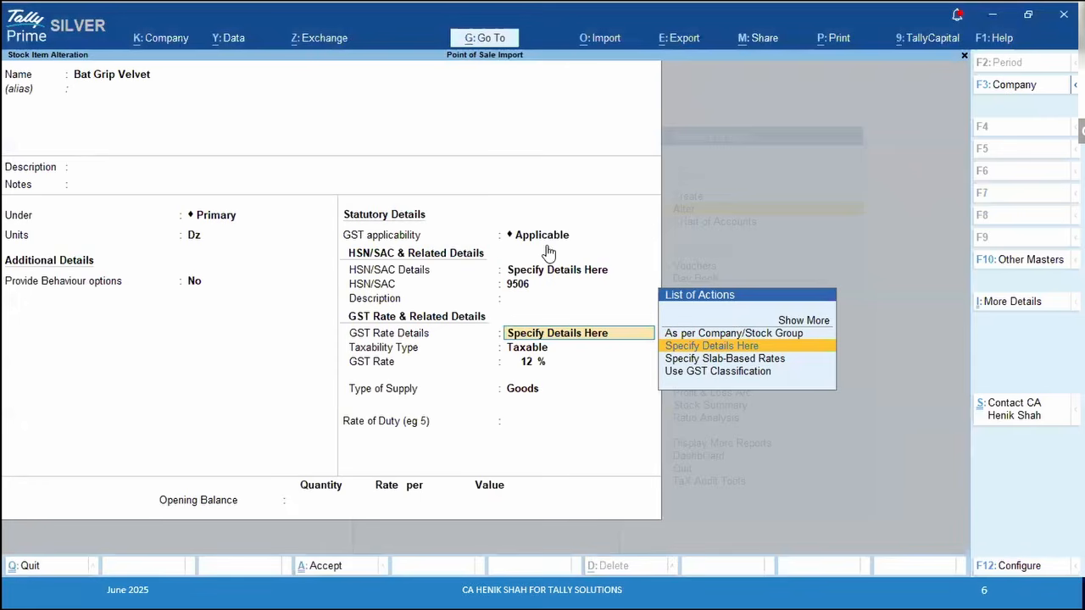
pyautogui.press('BackSpace')
pyautogui.press('BackSpace')
pyautogui.press('BackSpace')
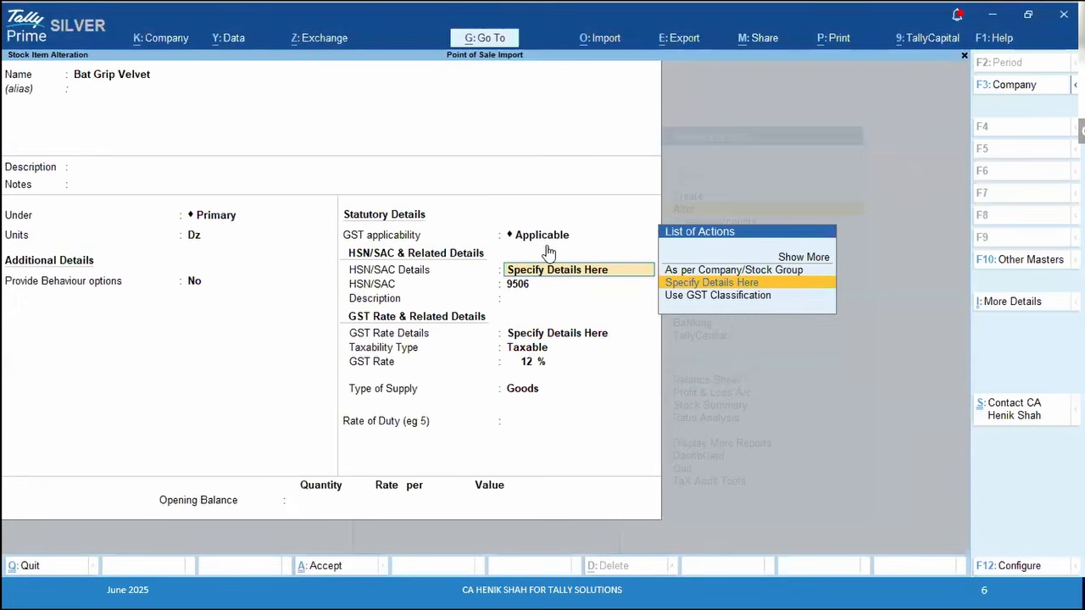
pyautogui.click(524, 285)
pyautogui.press('Escape')
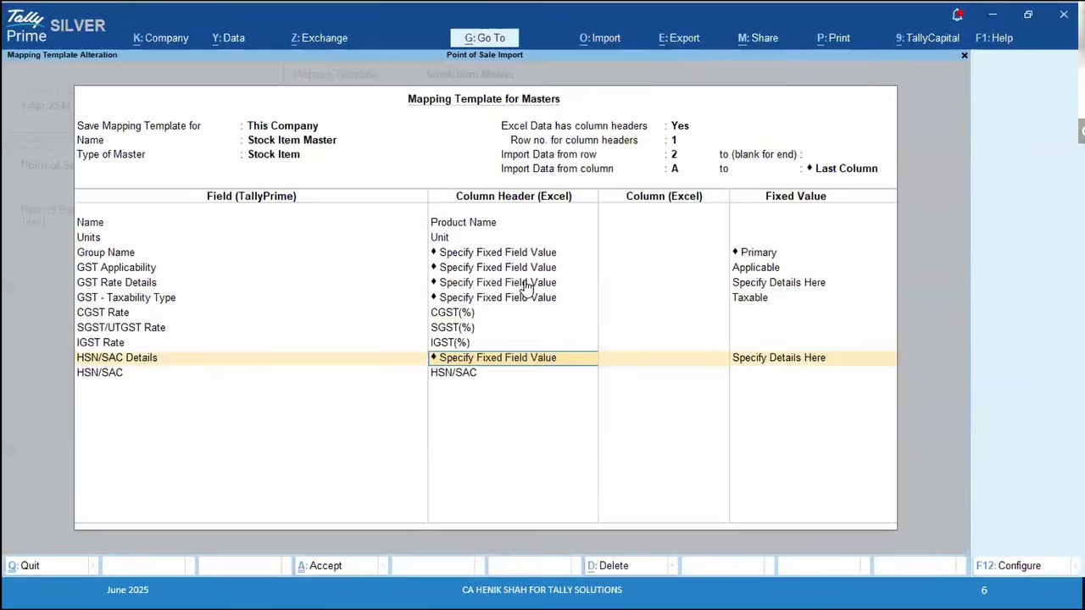
# Locate and select the HSN/SAC column in the PoS Sale Data Others Complex workbook in Excel and return to TallyPrime's mapping template
pyautogui.click(454, 377)
pyautogui.hotkey('alt', 'Tab')
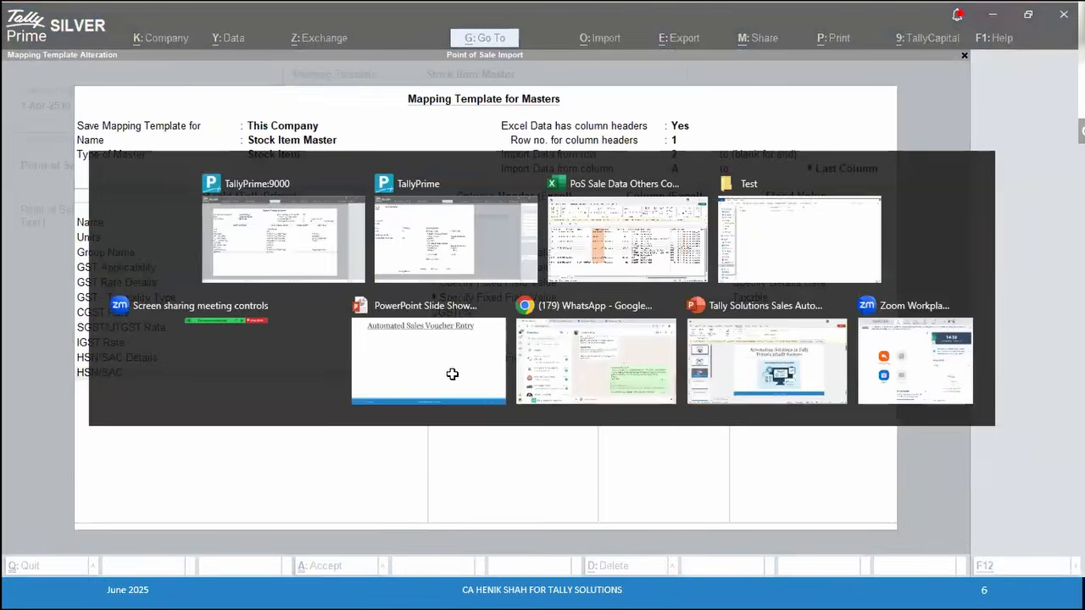
pyautogui.hotkey('alt', 'Tab')
pyautogui.press('Right')
pyautogui.press('Right')
pyautogui.press('Right')
pyautogui.press('Right')
pyautogui.press('Right')
pyautogui.press('Right')
pyautogui.press('Right')
pyautogui.press('Right')
pyautogui.press('Right')
pyautogui.press('Right')
pyautogui.press('Right')
pyautogui.press('Right')
pyautogui.press('Right')
pyautogui.press('Right')
pyautogui.press('Right')
pyautogui.press('Right')
pyautogui.press('Right')
pyautogui.press('Right')
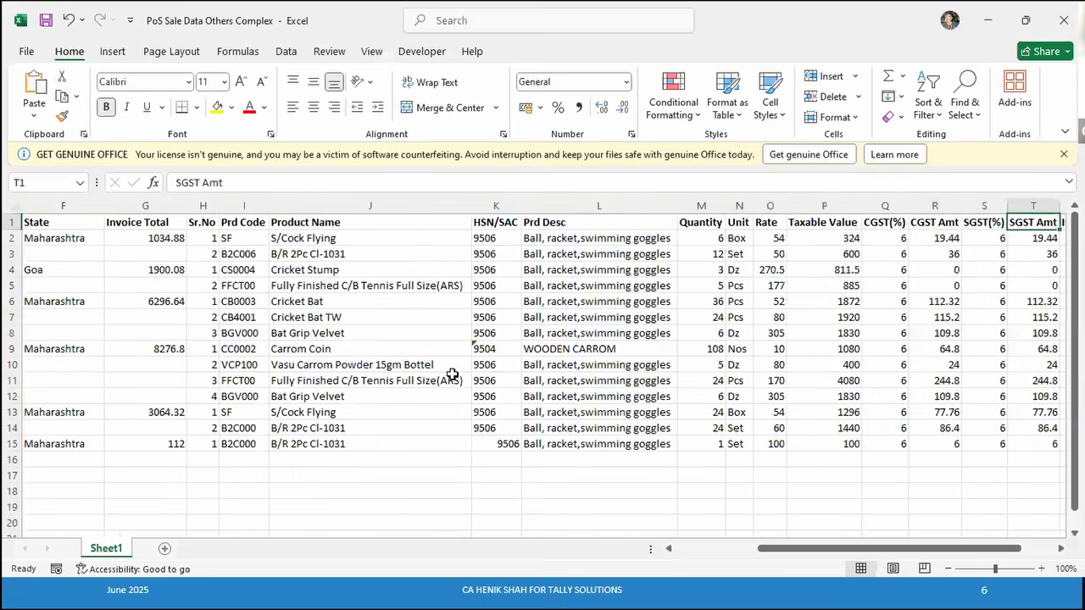
pyautogui.press('Left')
pyautogui.press('Left')
pyautogui.press('Left')
pyautogui.press('Left')
pyautogui.press('Left')
pyautogui.press('Left')
pyautogui.press('Left')
pyautogui.press('Left')
pyautogui.press('Left')
pyautogui.press('Left')
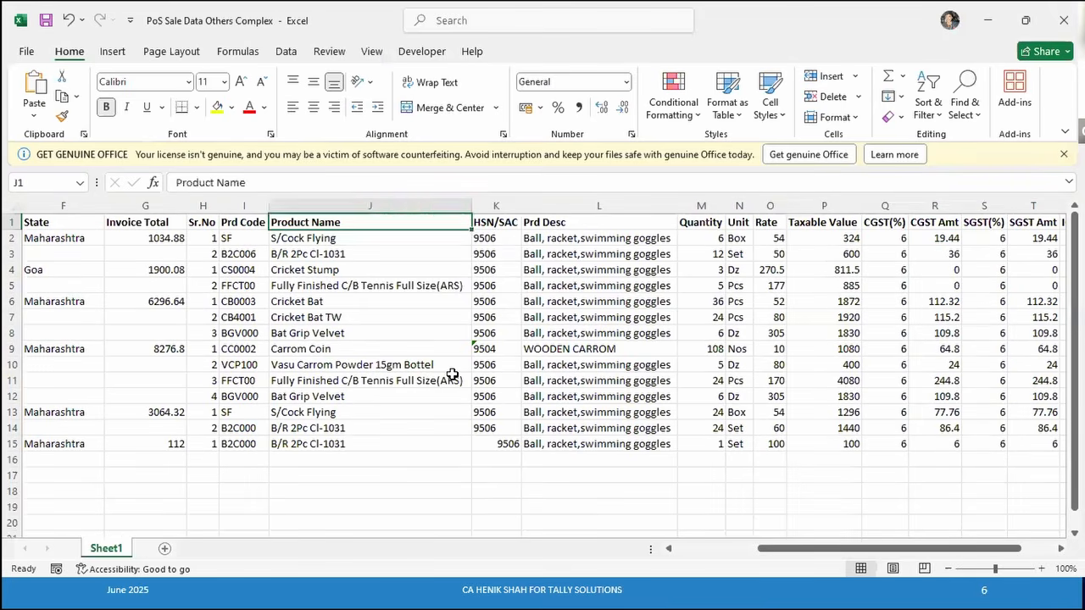
pyautogui.press('Right')
pyautogui.hotkey('ctrl', 'space')
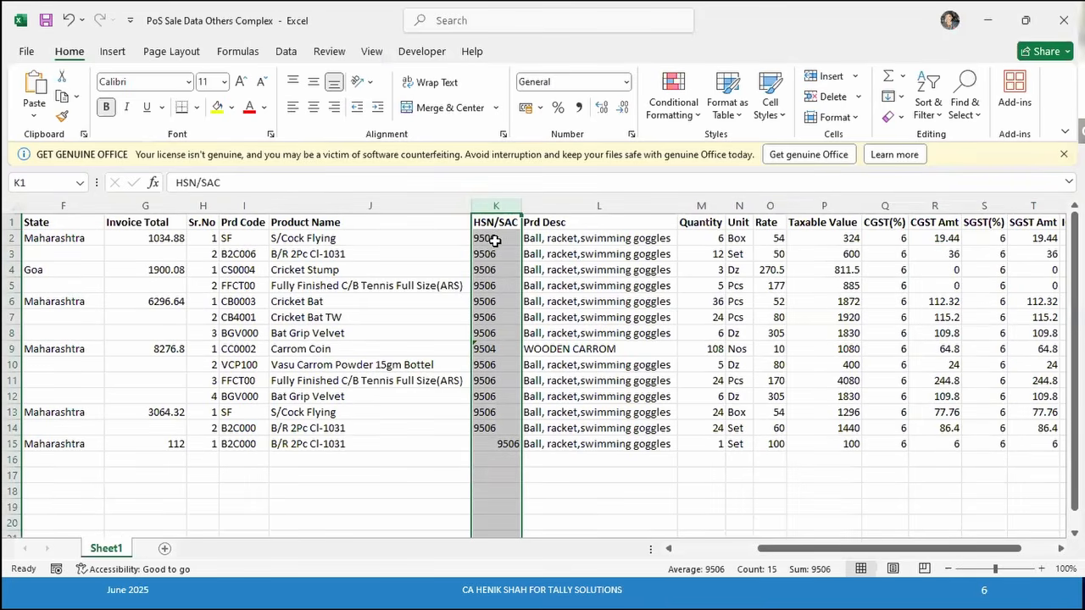
pyautogui.hotkey('alt', 'Tab')
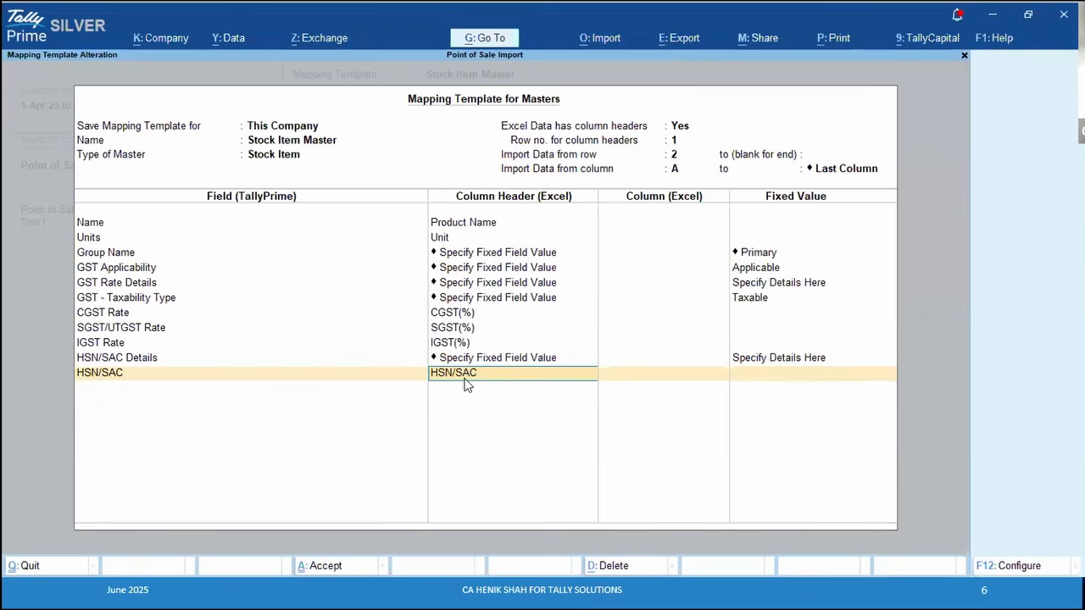
# Switch to Excel, go through the HSN/SAC column's entries for all product rows, and return to TallyPrime's mapping template
pyautogui.hotkey('alt', 'Tab')
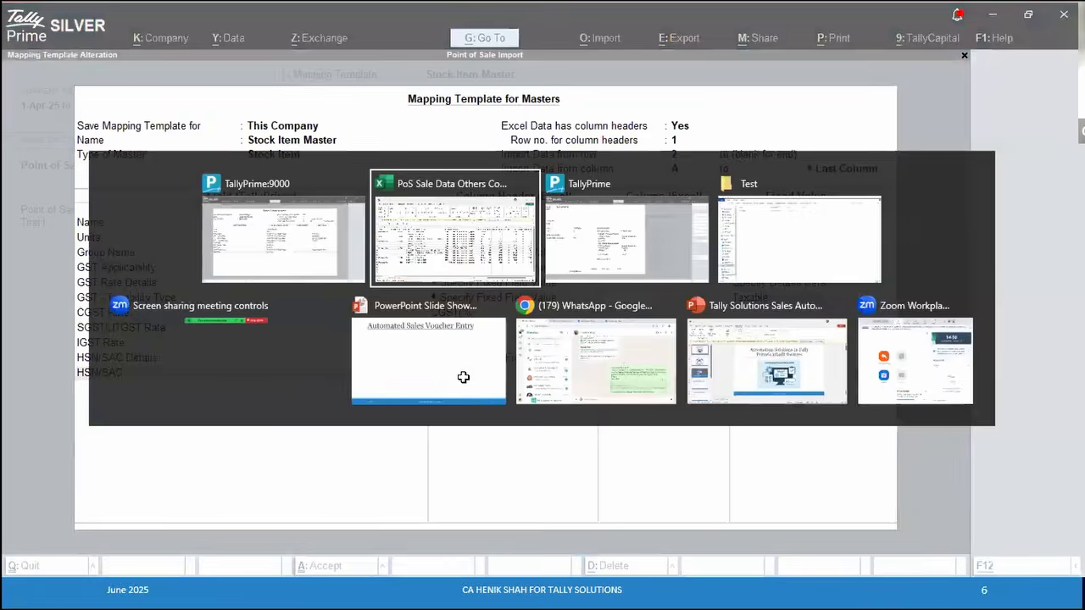
pyautogui.press('Up')
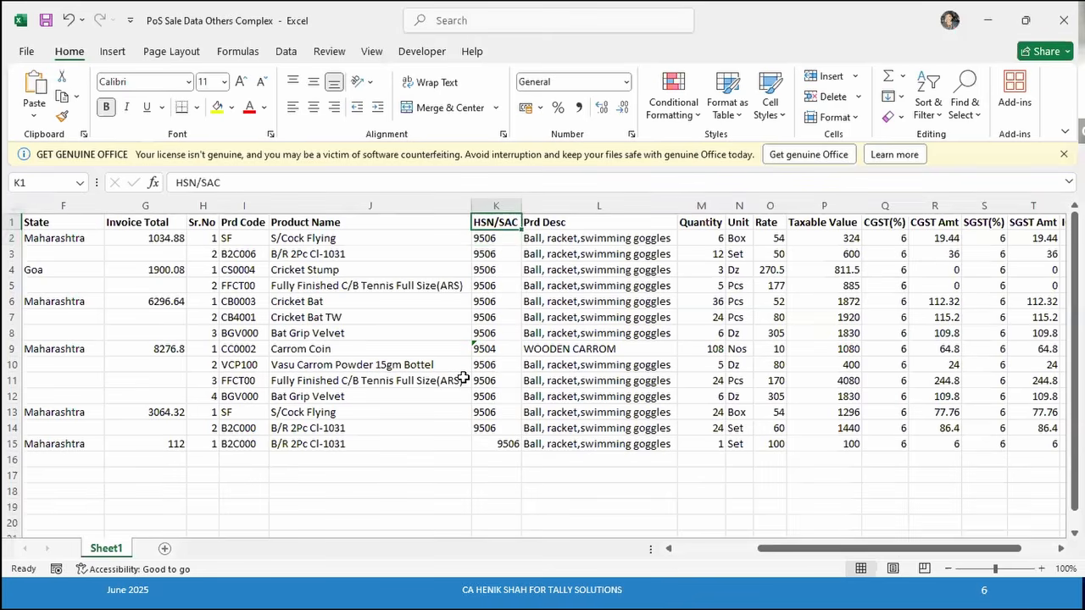
pyautogui.hotkey('ctrl', 'space')
pyautogui.press('Down')
pyautogui.press('Down')
pyautogui.press('Down')
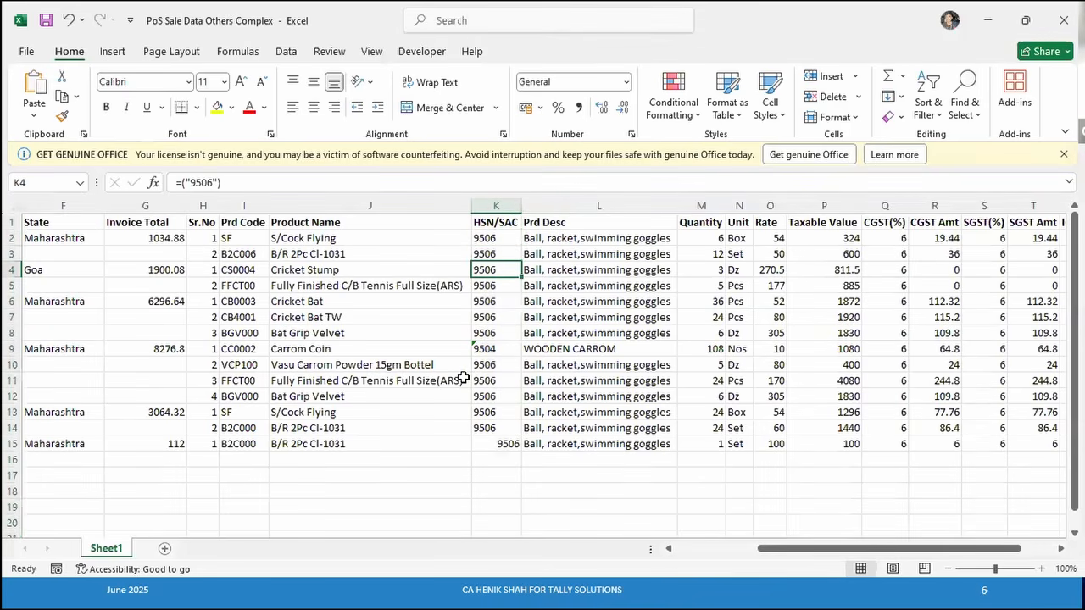
pyautogui.press('Down')
pyautogui.press('Down')
pyautogui.press('Down')
pyautogui.press('Down')
pyautogui.press('Down')
pyautogui.press('Down')
pyautogui.press('Down')
pyautogui.press('Down')
pyautogui.press('Down')
pyautogui.press('Down')
pyautogui.press('Down')
pyautogui.press('Down')
pyautogui.press('Down')
pyautogui.press('Up')
pyautogui.press('Up')
pyautogui.press('Up')
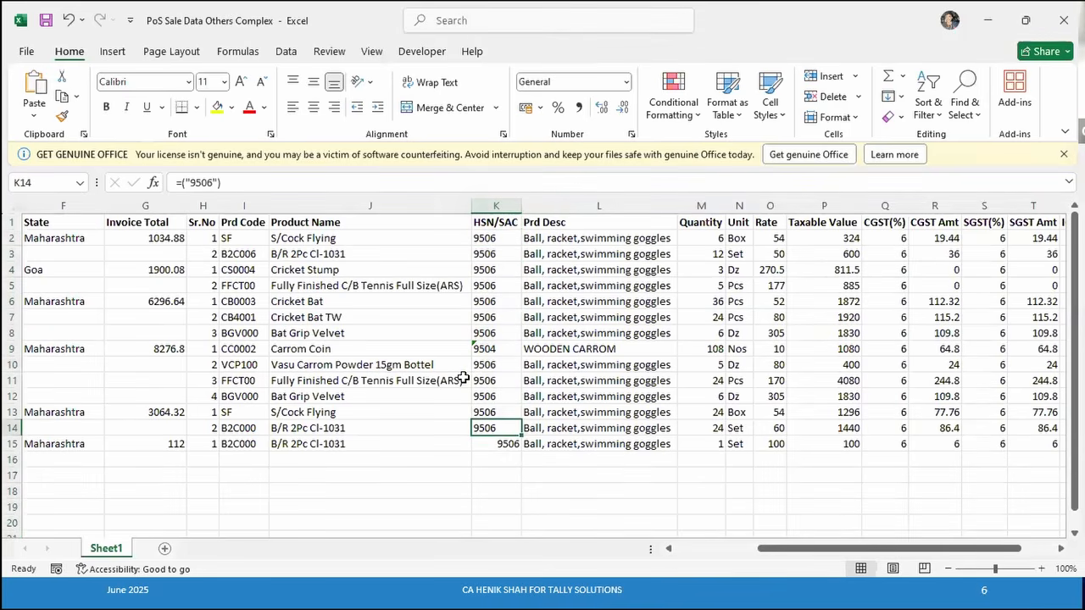
pyautogui.press('Up')
pyautogui.press('Up')
pyautogui.press('Up')
pyautogui.press('Up')
pyautogui.press('Up')
pyautogui.press('Up')
pyautogui.press('Up')
pyautogui.press('Up')
pyautogui.press('Up')
pyautogui.press('Up')
pyautogui.press('Up')
pyautogui.press('Up')
pyautogui.press('Up')
pyautogui.press('Down')
pyautogui.press('Down')
pyautogui.press('Down')
pyautogui.press('Down')
pyautogui.press('Down')
pyautogui.press('Down')
pyautogui.press('Down')
pyautogui.press('Down')
pyautogui.press('Down')
pyautogui.press('Down')
pyautogui.press('Down')
pyautogui.press('Down')
pyautogui.press('Down')
pyautogui.press('Down')
pyautogui.press('Down')
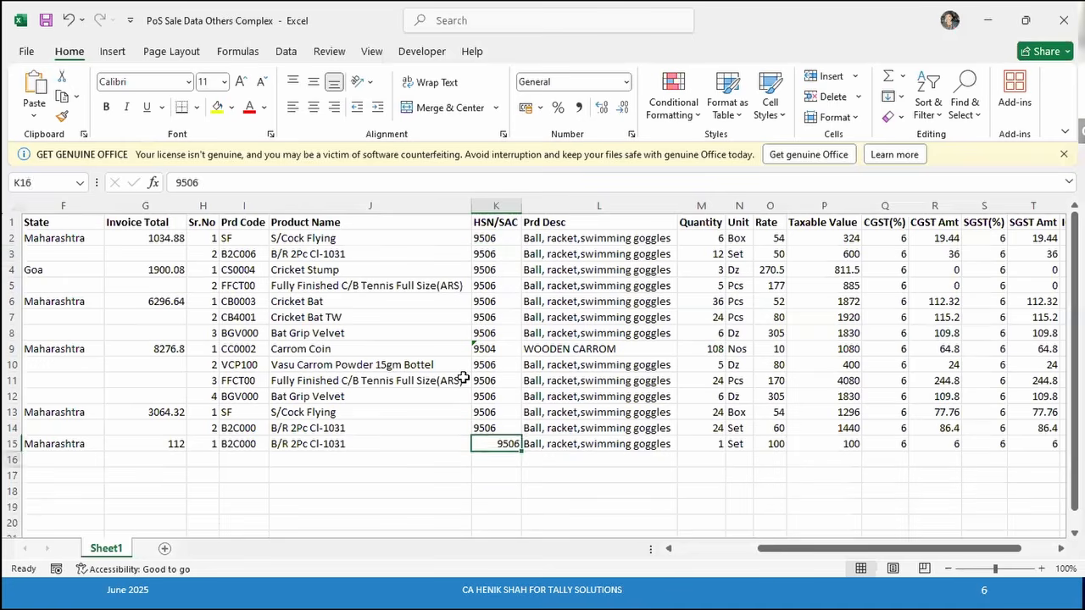
pyautogui.press('Down')
pyautogui.press('Down')
pyautogui.hotkey('alt', 'Tab')
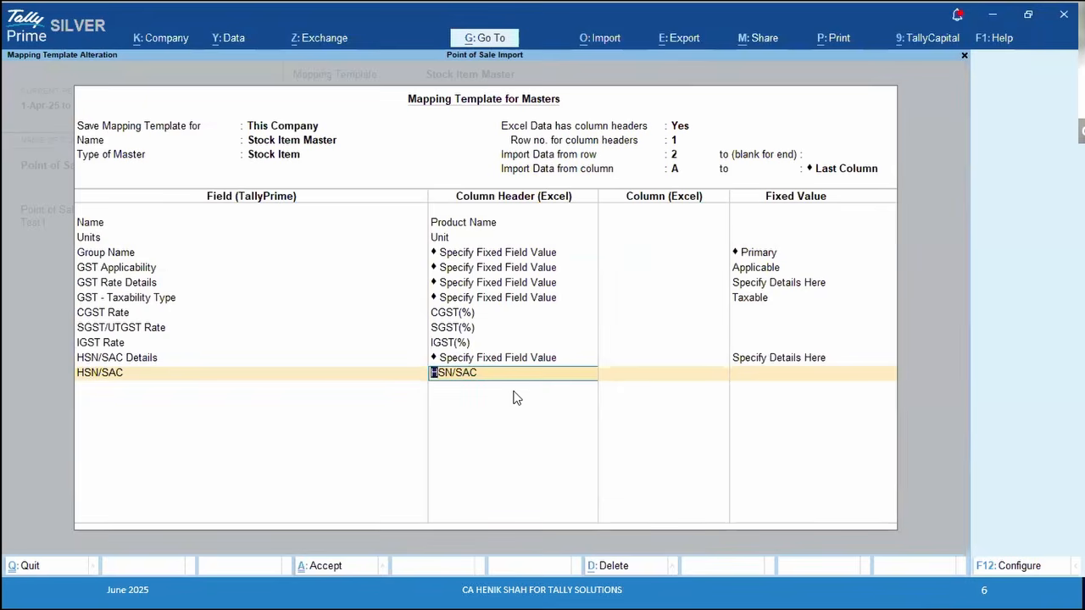
# Finish the field list with End of List and quit the Stock Item Master mapping template to the Gateway of Tally
pyautogui.press('Return')
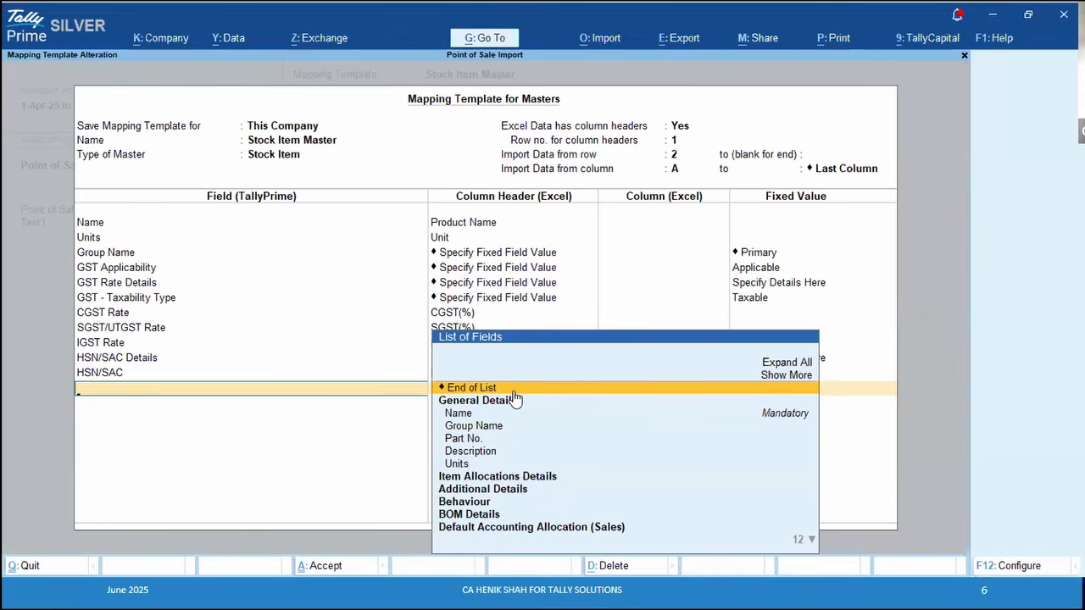
pyautogui.press('Return')
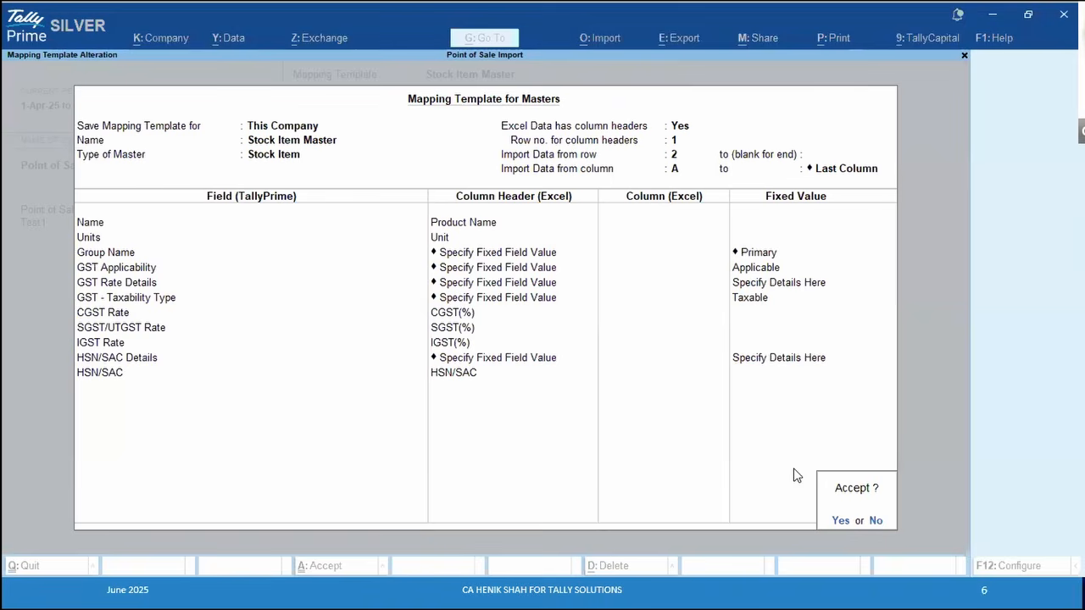
pyautogui.press('Escape')
pyautogui.press('Escape')
pyautogui.press('Escape')
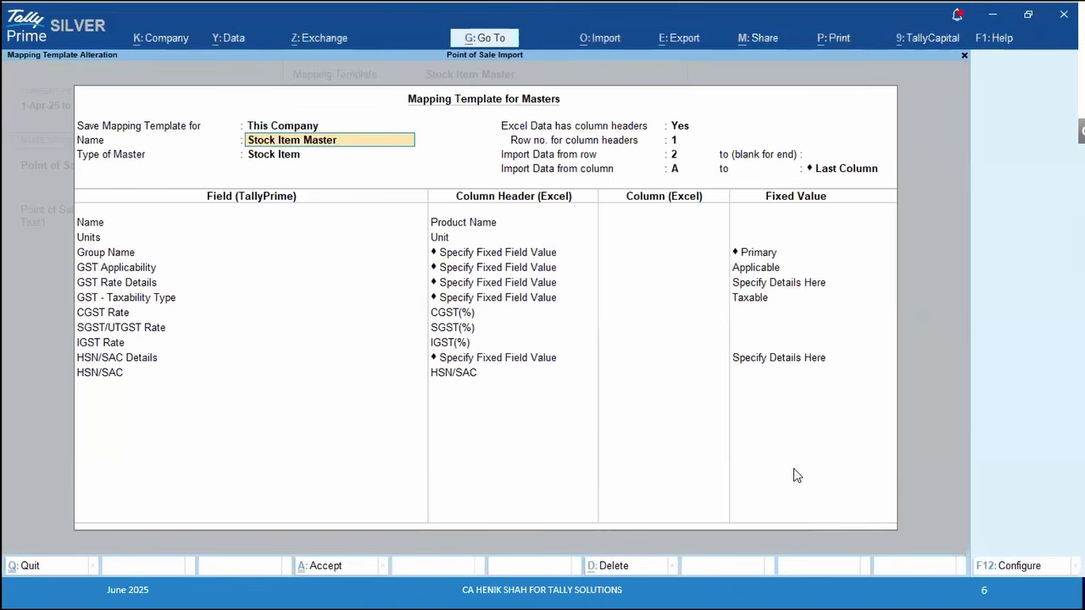
pyautogui.press('Return')
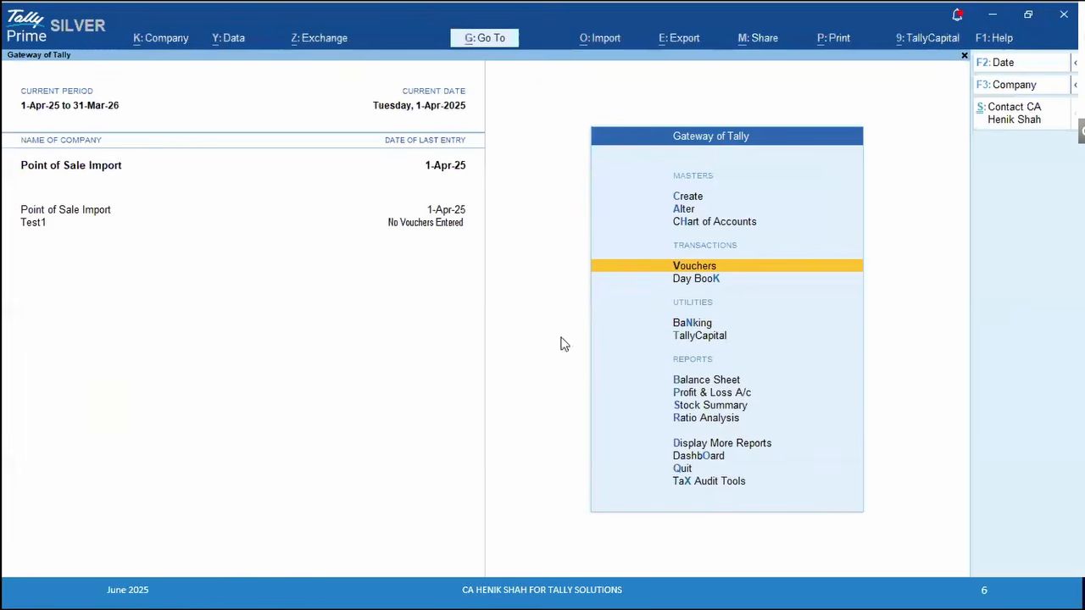
# Switch to the other TallyPrime window and close the Bat Grip Velvet stock item to return to the Gateway of Tally
pyautogui.hotkey('alt', 'Tab')
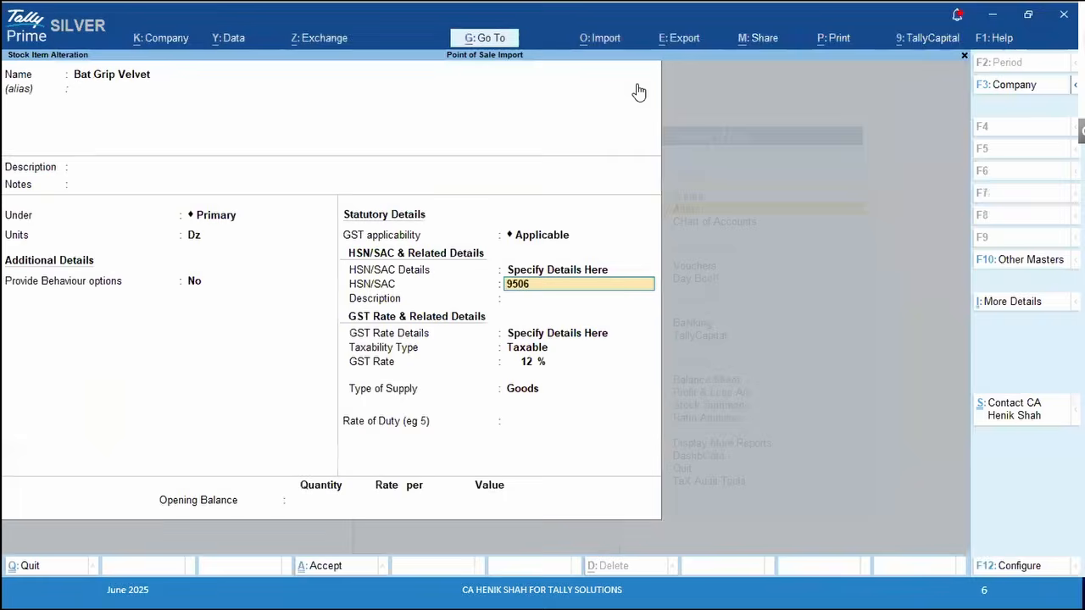
pyautogui.press('Escape')
pyautogui.press('Escape')
pyautogui.press('Up')
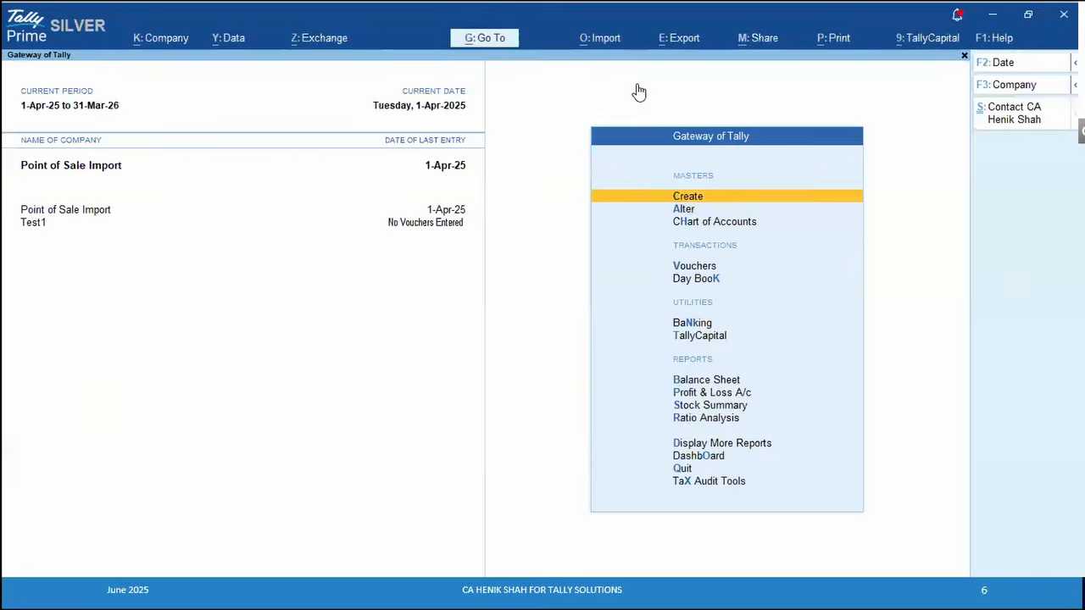
# Open the Panjim Traders ledger for alteration
pyautogui.press('Down')
pyautogui.press('Return')
pyautogui.press('Down')
pyautogui.press('Down')
pyautogui.press('Down')
pyautogui.press('Down')
pyautogui.press('Up')
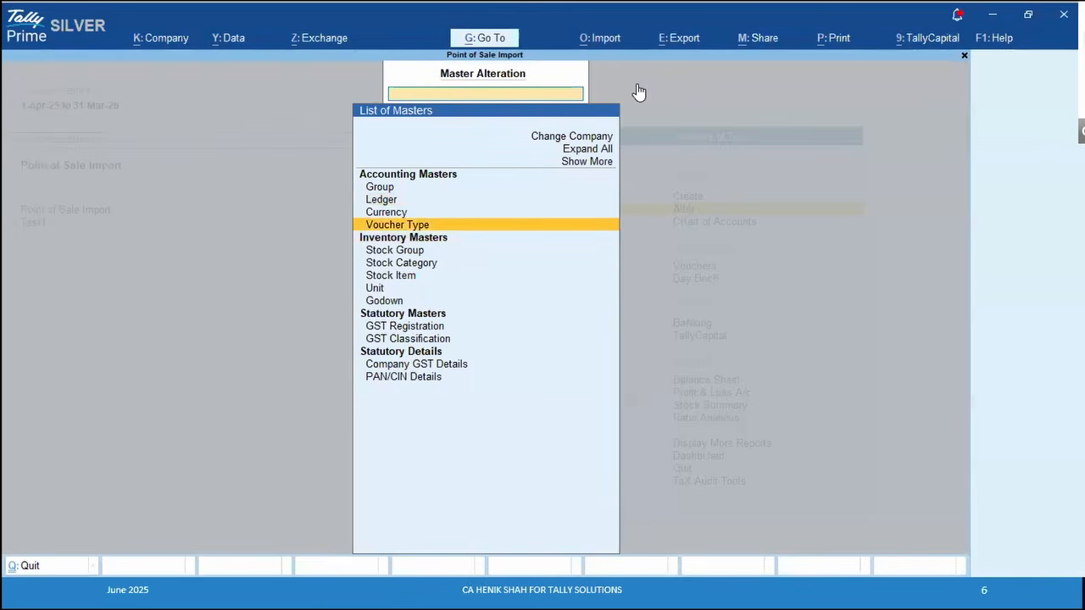
pyautogui.press('Up')
pyautogui.press('Up')
pyautogui.press('Return')
pyautogui.press('Down')
pyautogui.press('Down')
pyautogui.press('Down')
pyautogui.press('Down')
pyautogui.press('Down')
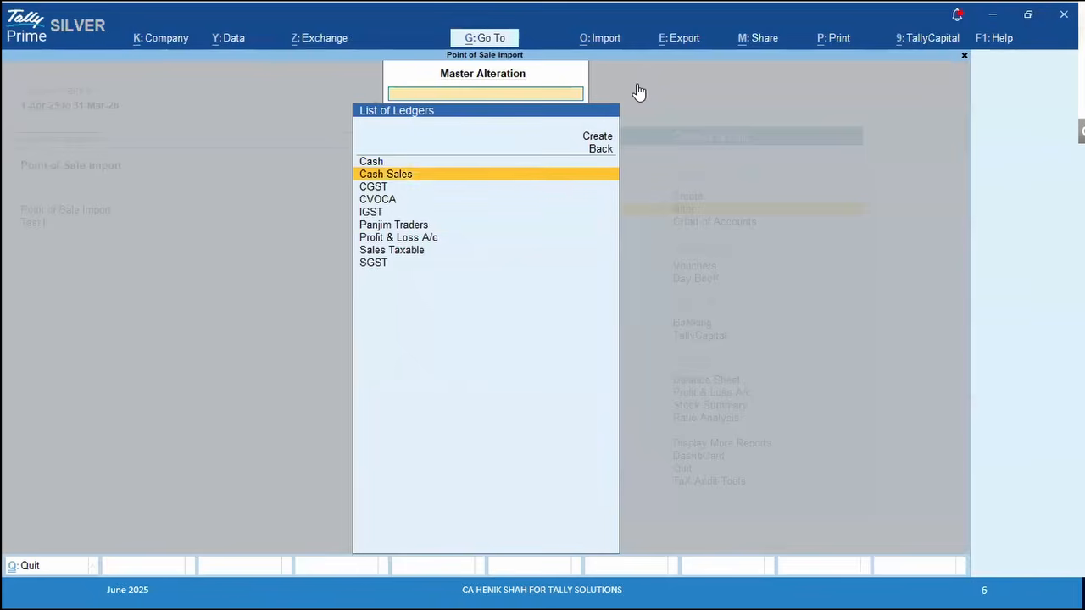
pyautogui.press('Return')
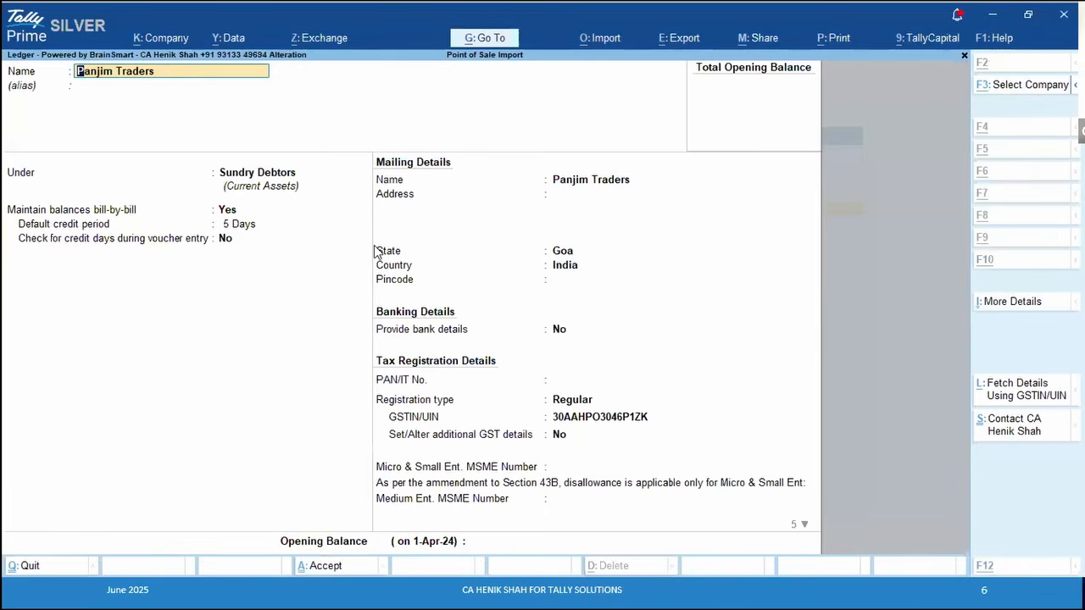
pyautogui.hotkey('alt', 'Tab')
pyautogui.press('Up')
pyautogui.press('Up')
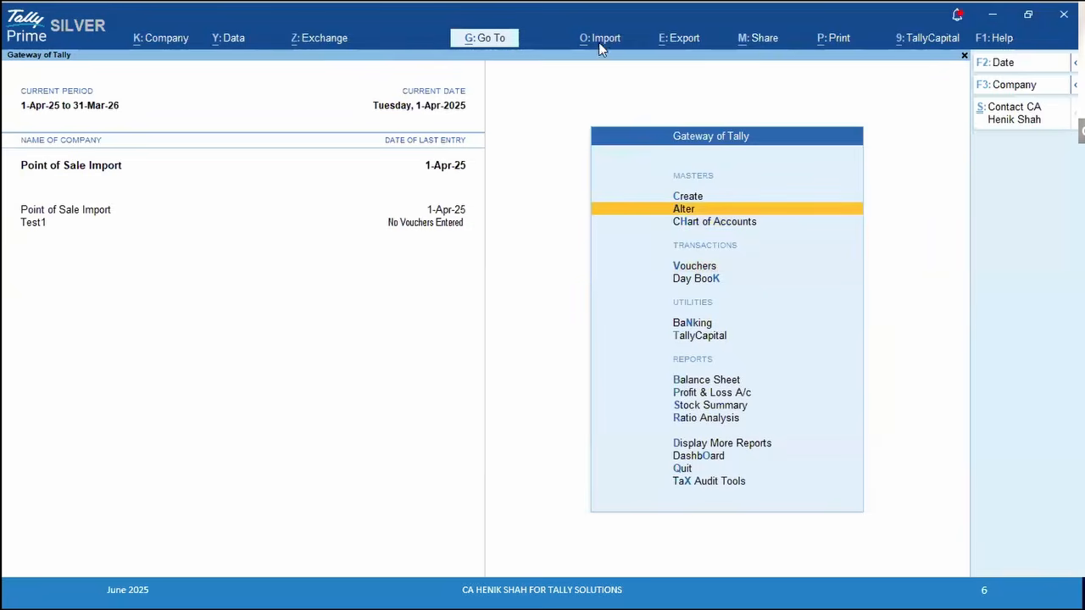
pyautogui.click(607, 43)
pyautogui.press('Down')
pyautogui.press('Down')
pyautogui.press('Down')
pyautogui.press('Down')
pyautogui.press('Down')
pyautogui.press('Down')
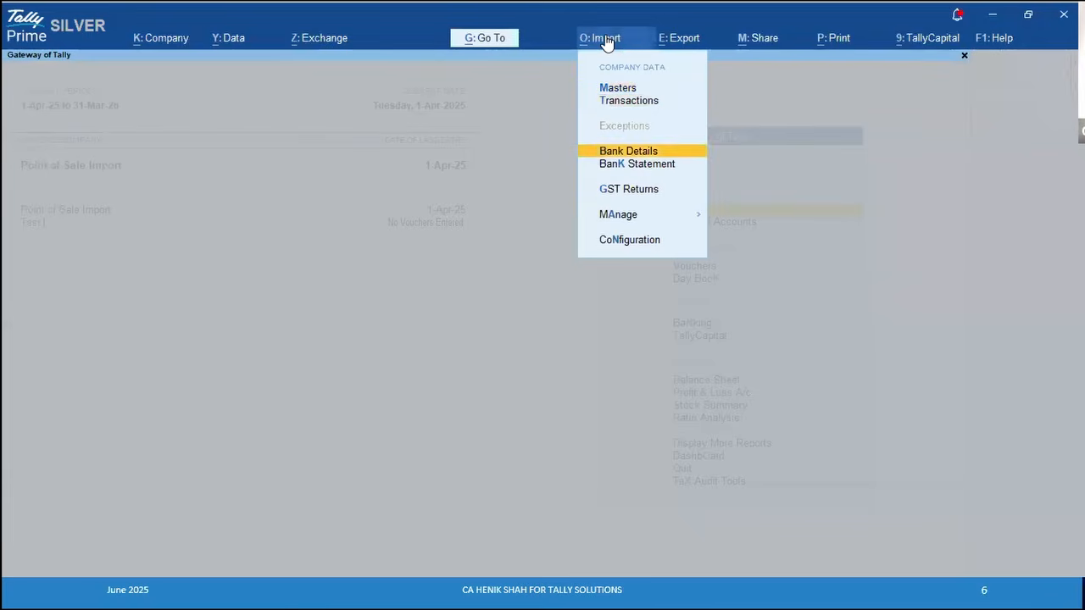
pyautogui.press('Up')
pyautogui.press('Return')
pyautogui.press('Return')
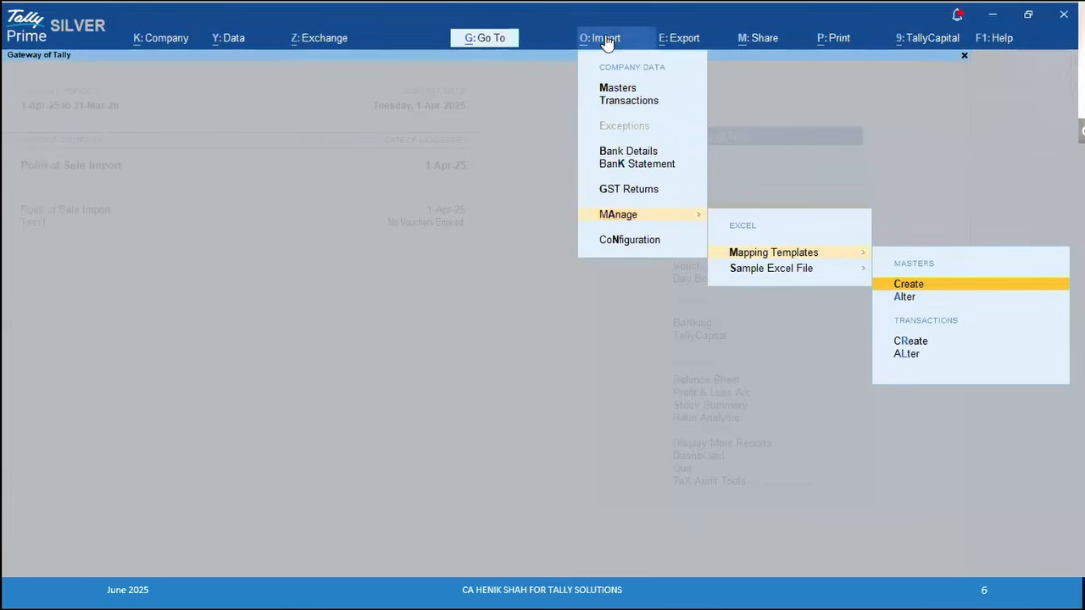
pyautogui.click(882, 49)
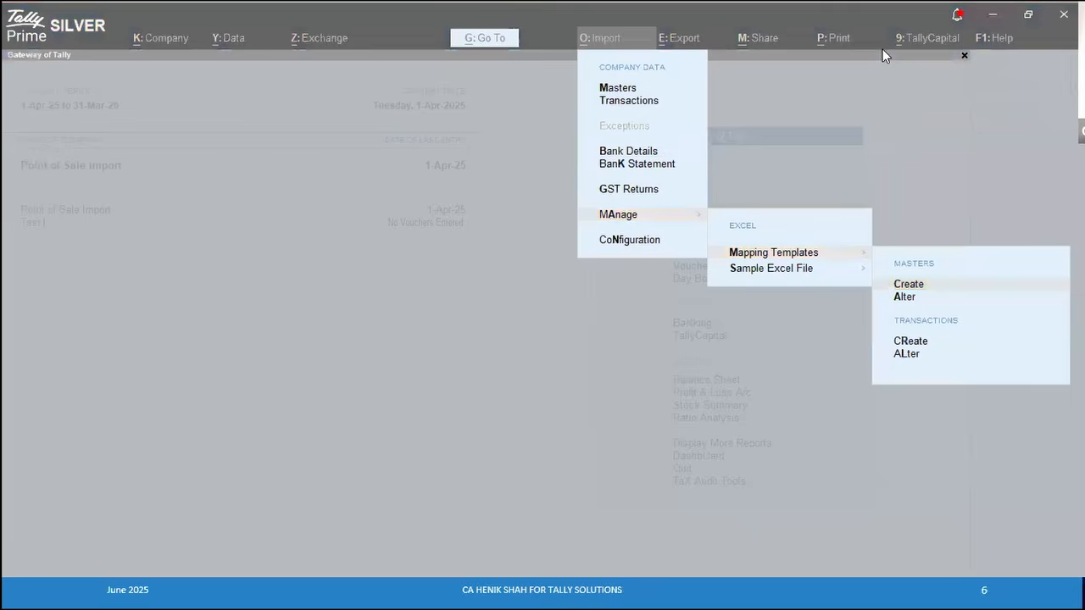
pyautogui.click(908, 298)
pyautogui.click(909, 298)
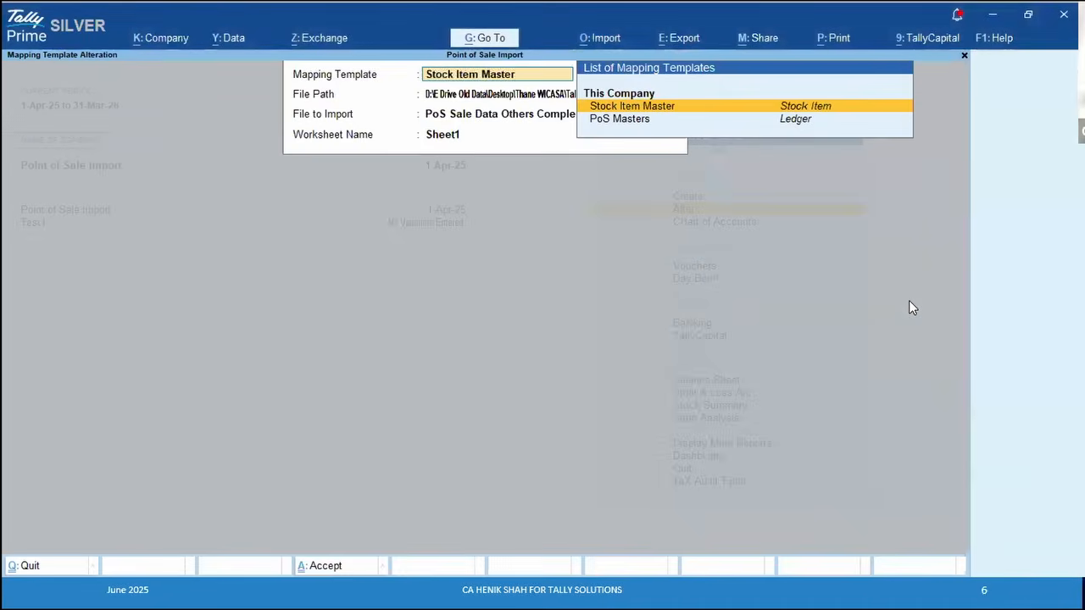
pyautogui.press('Escape')
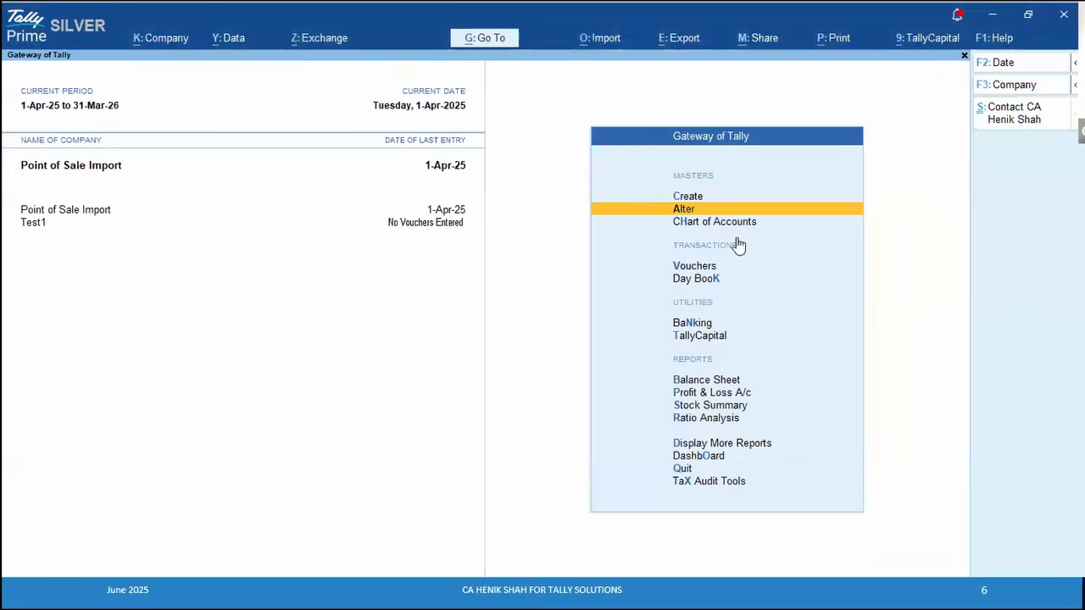
# Open the PoS Masters mapping template for alteration, using PoS Sale Data Others Complex.xlsx and its Sheet1 worksheet
pyautogui.click(590, 44)
pyautogui.press('Right')
pyautogui.press('Left')
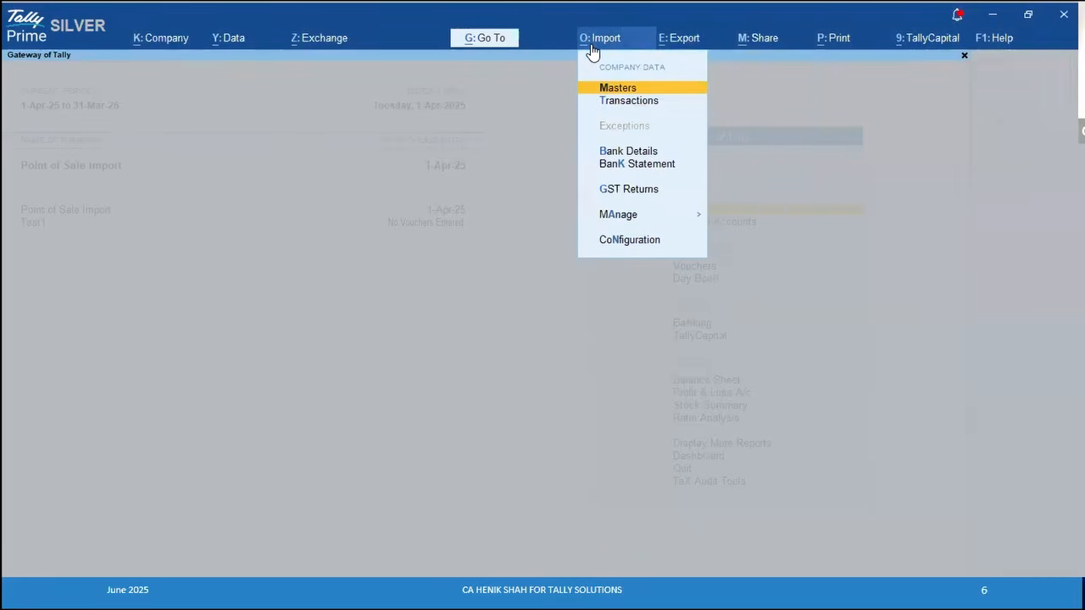
pyautogui.press('Down')
pyautogui.press('Up')
pyautogui.press('Up')
pyautogui.press('Up')
pyautogui.press('Right')
pyautogui.press('Right')
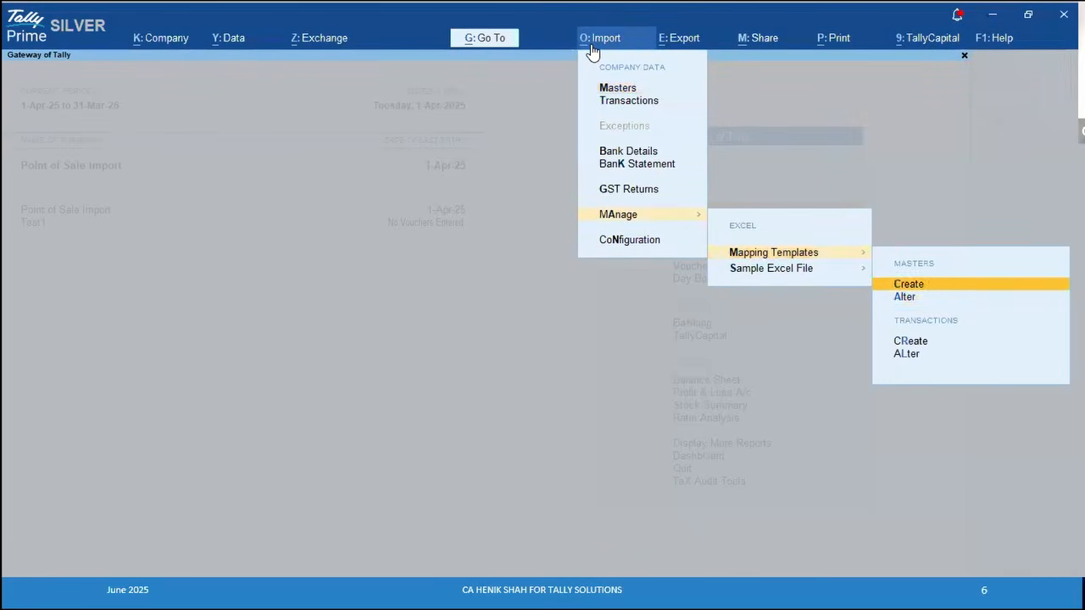
pyautogui.press('Down')
pyautogui.press('Return')
pyautogui.press('Down')
pyautogui.press('Return')
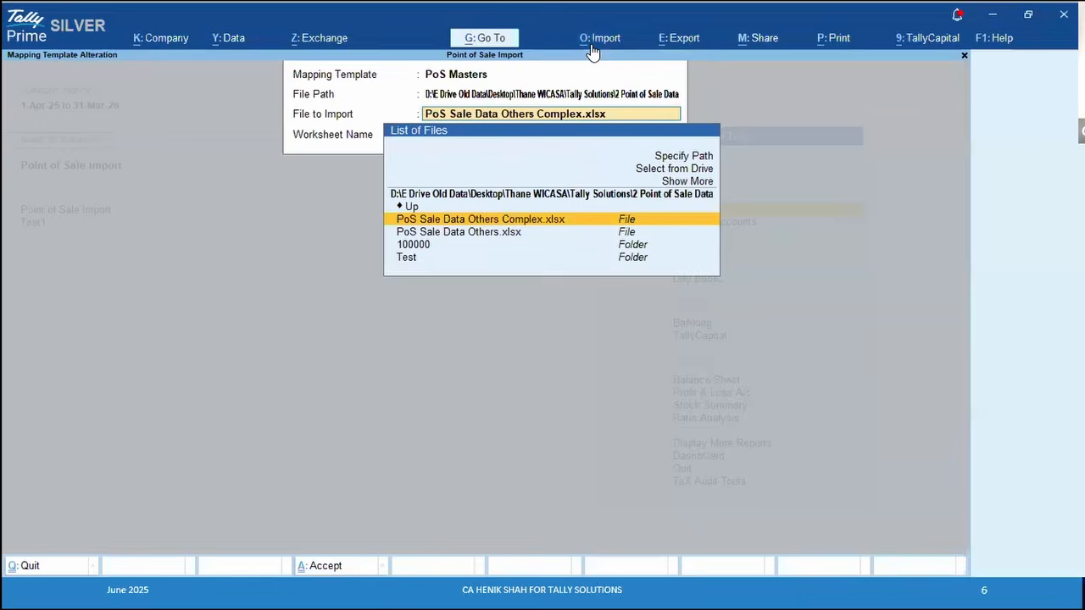
pyautogui.press('Return')
pyautogui.press('Return')
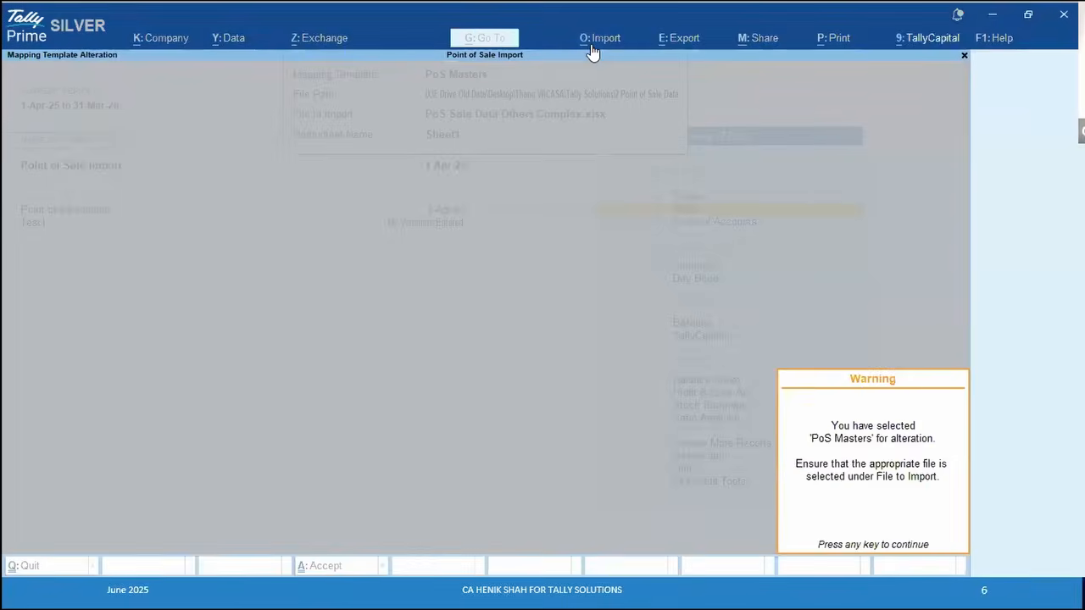
pyautogui.press('Return')
pyautogui.press('Escape')
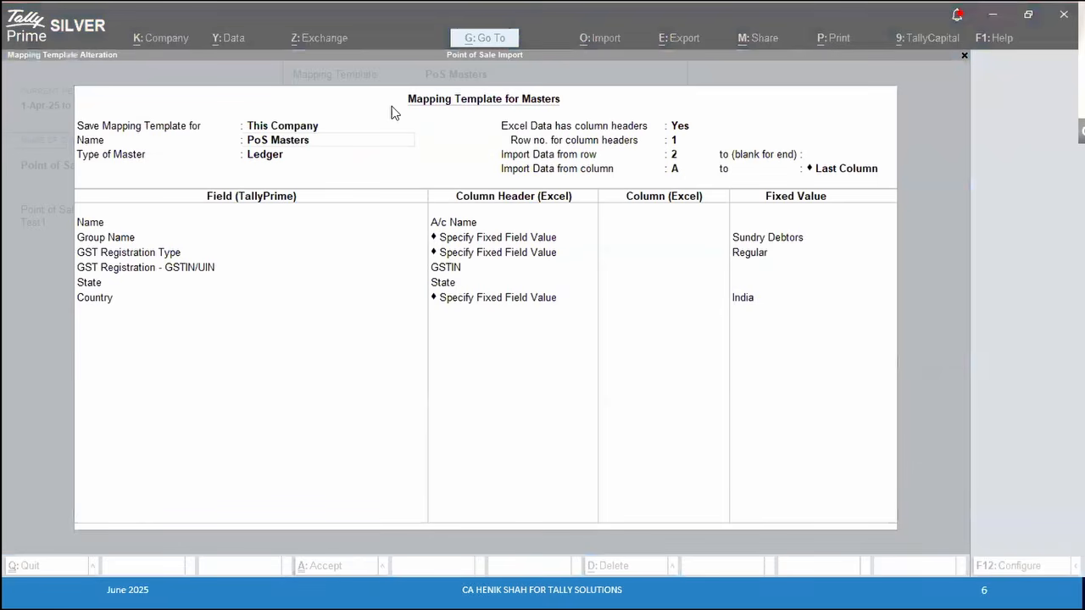
# Review the Name, Group Name and GST Registration Type mappings in the PoS Masters ledger template
pyautogui.click(473, 258)
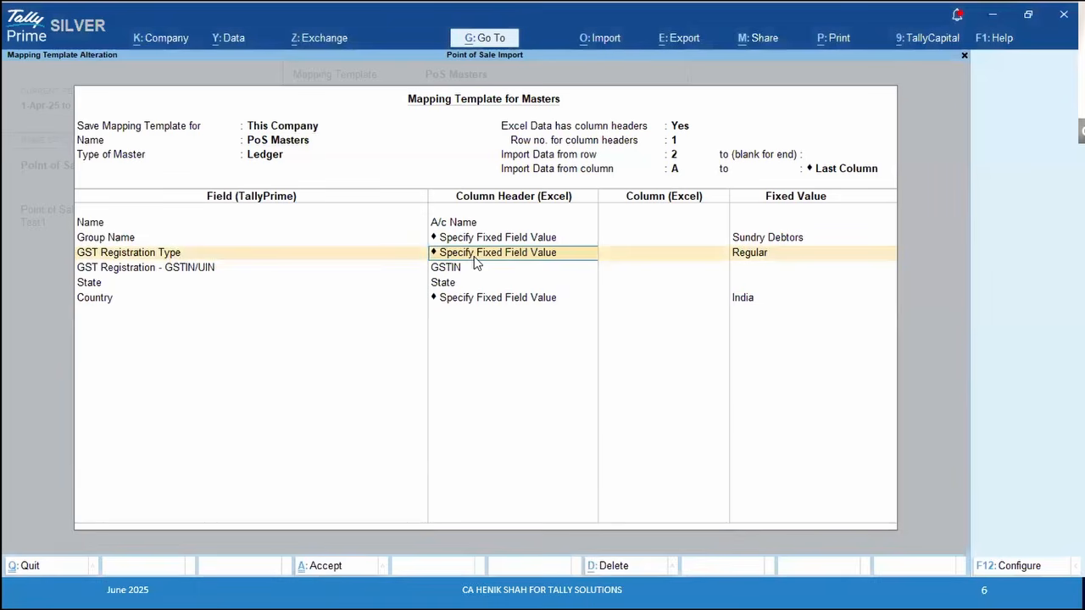
pyautogui.press('Up')
pyautogui.press('Up')
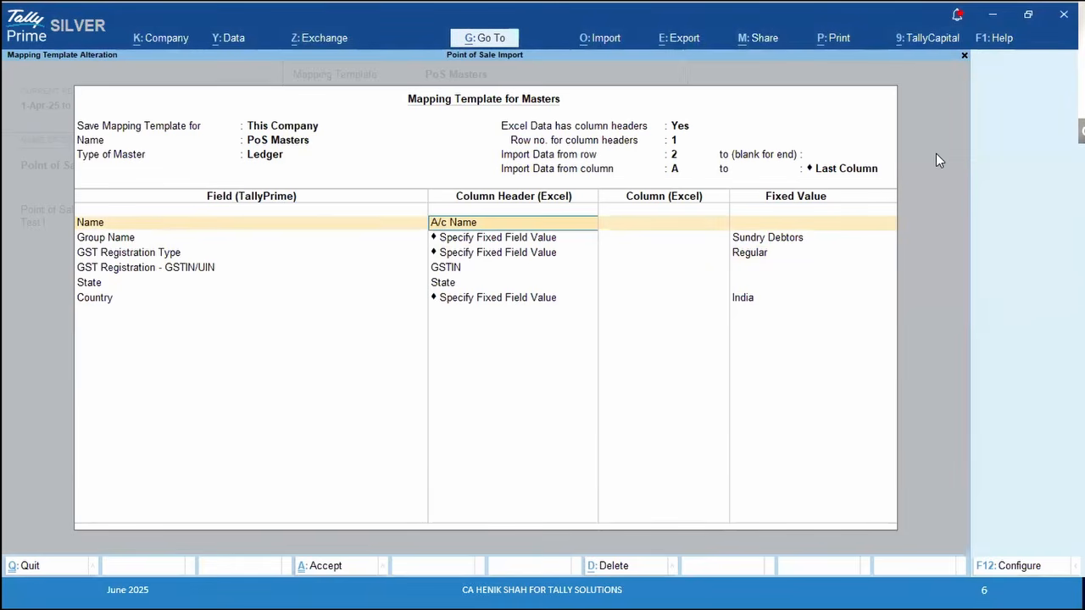
pyautogui.hotkey('alt', 'Tab')
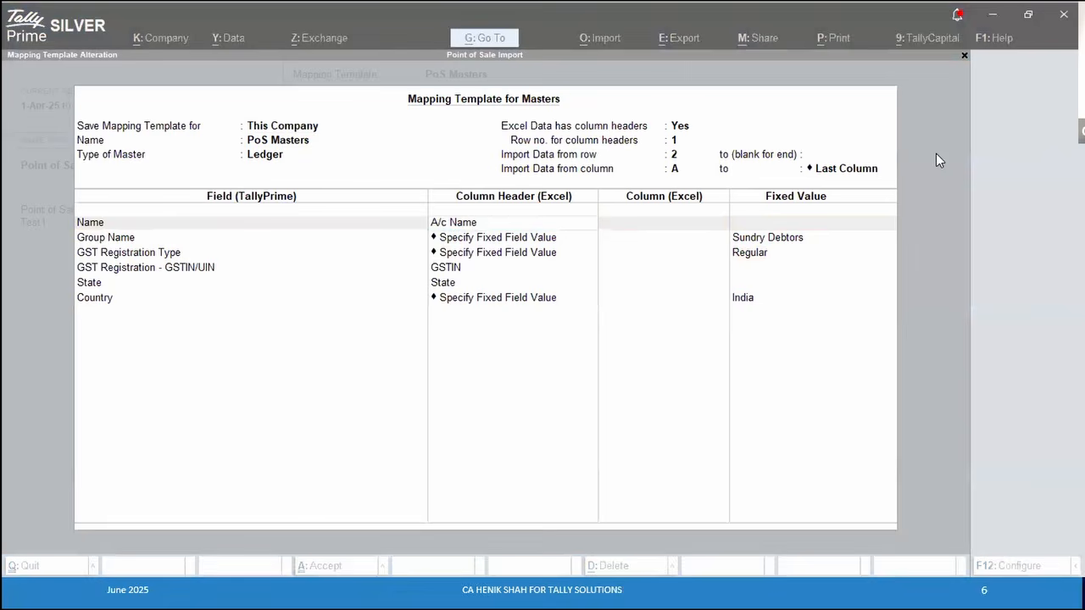
pyautogui.click(709, 249)
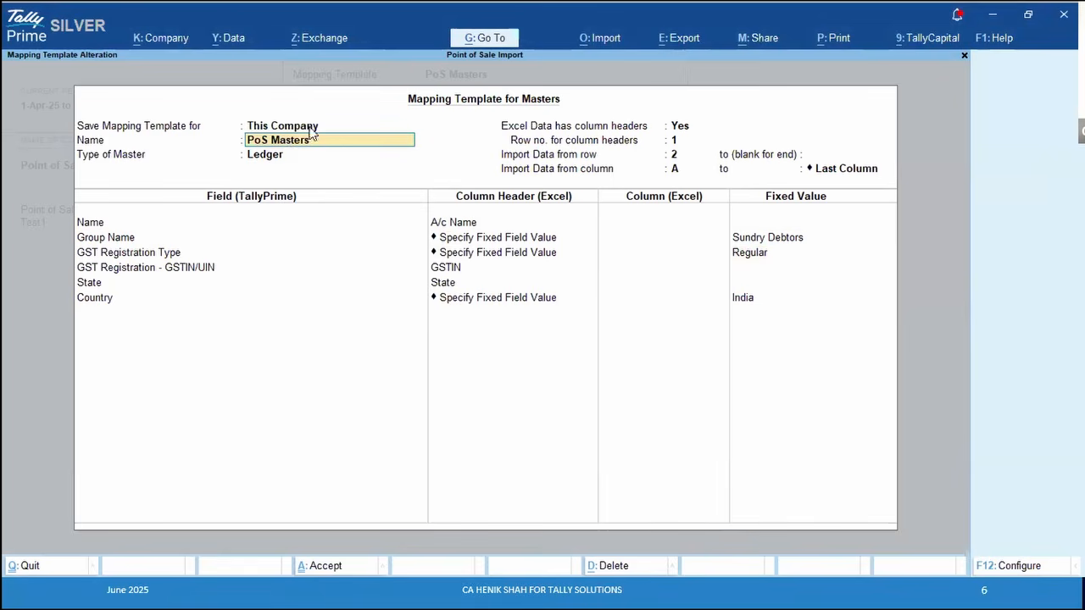
# Review the scope options for saving the PoS Masters mapping template and keep it saved for This Company
pyautogui.hotkey('ctrl', 'a')
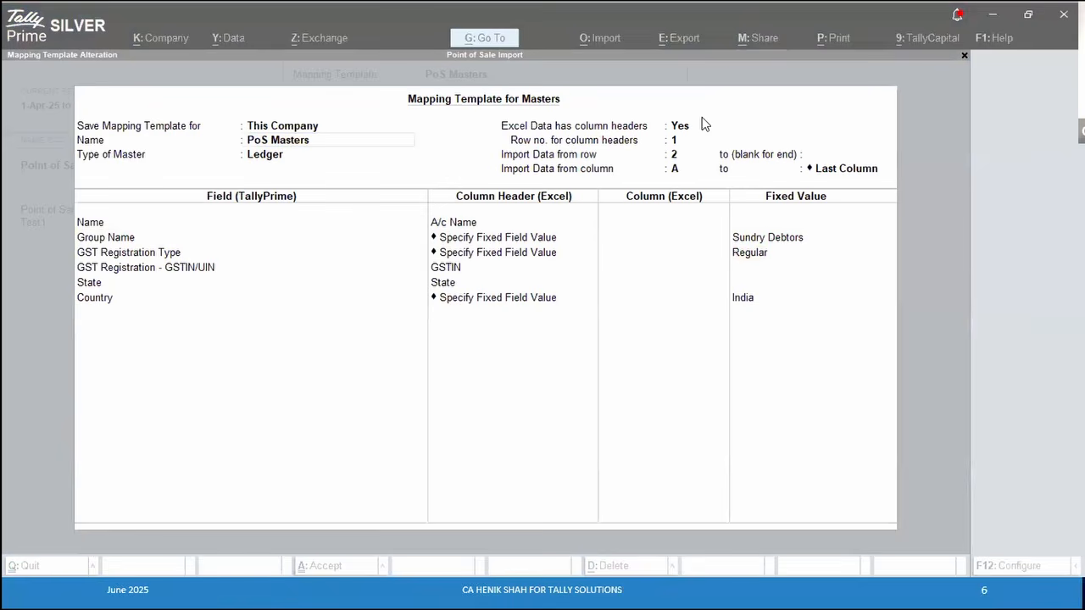
pyautogui.click(295, 129)
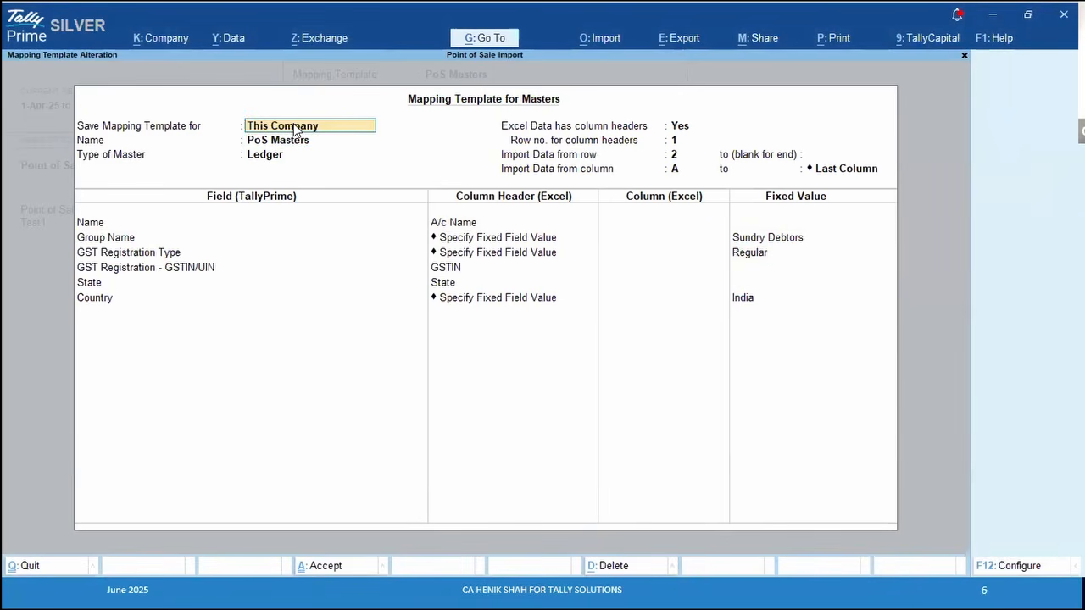
pyautogui.write('This')
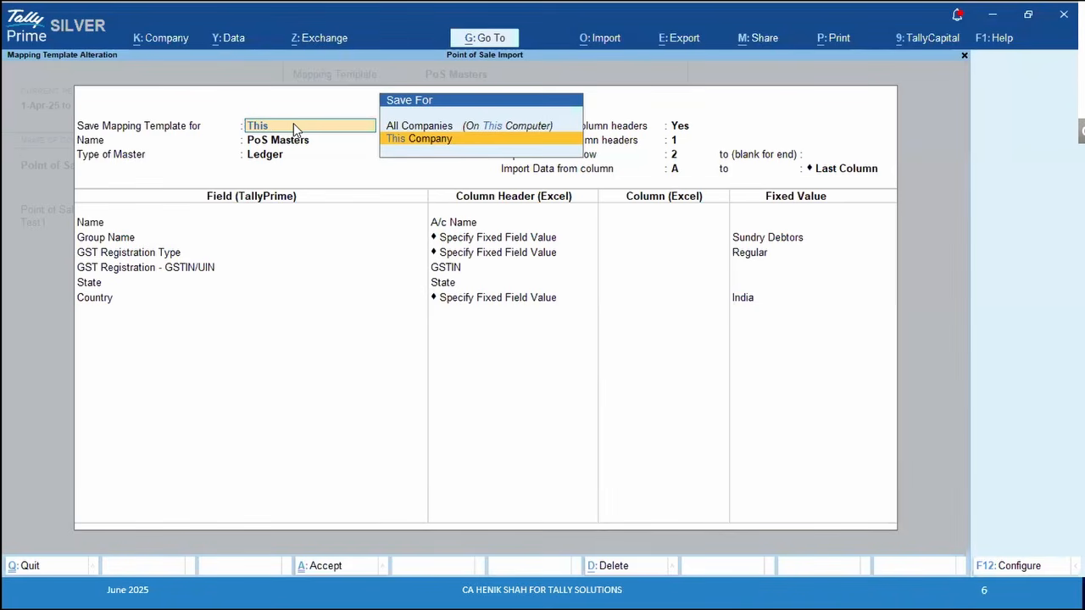
pyautogui.press('Up')
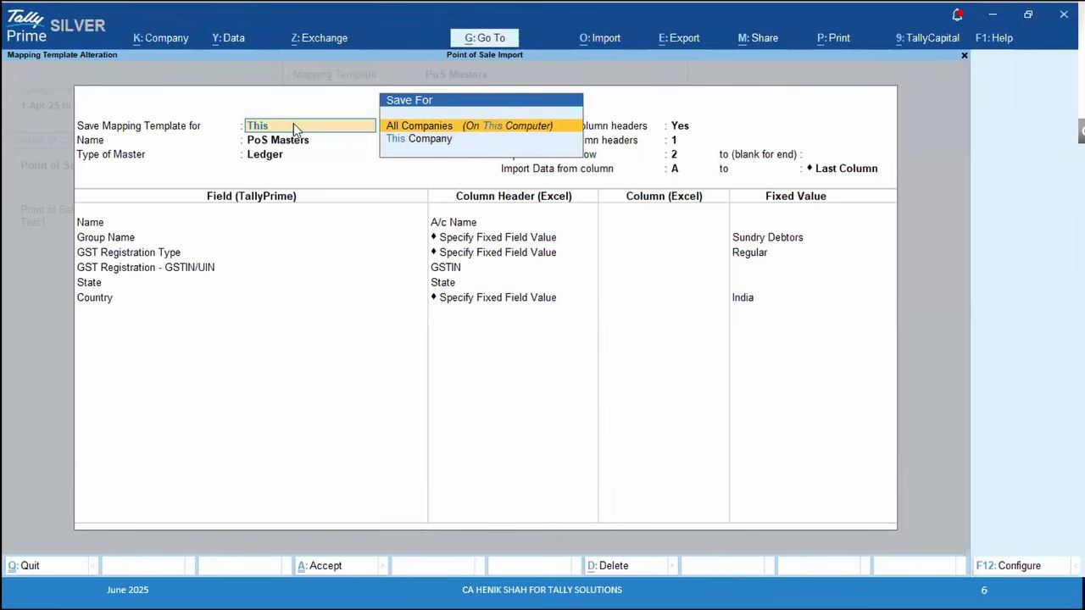
pyautogui.press('Down')
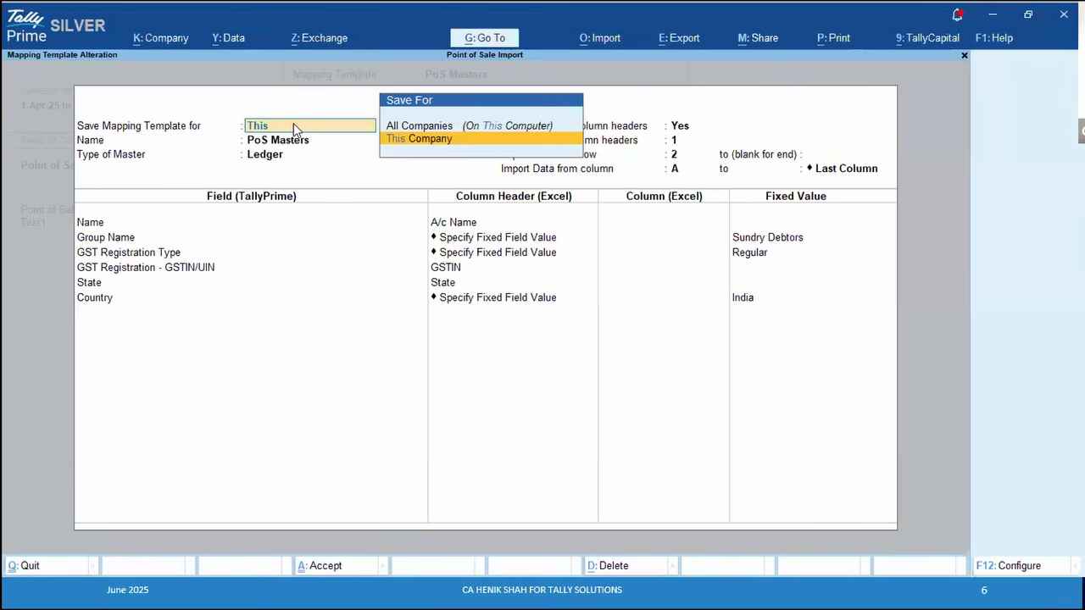
pyautogui.press('Up')
pyautogui.press('Down')
pyautogui.press('Return')
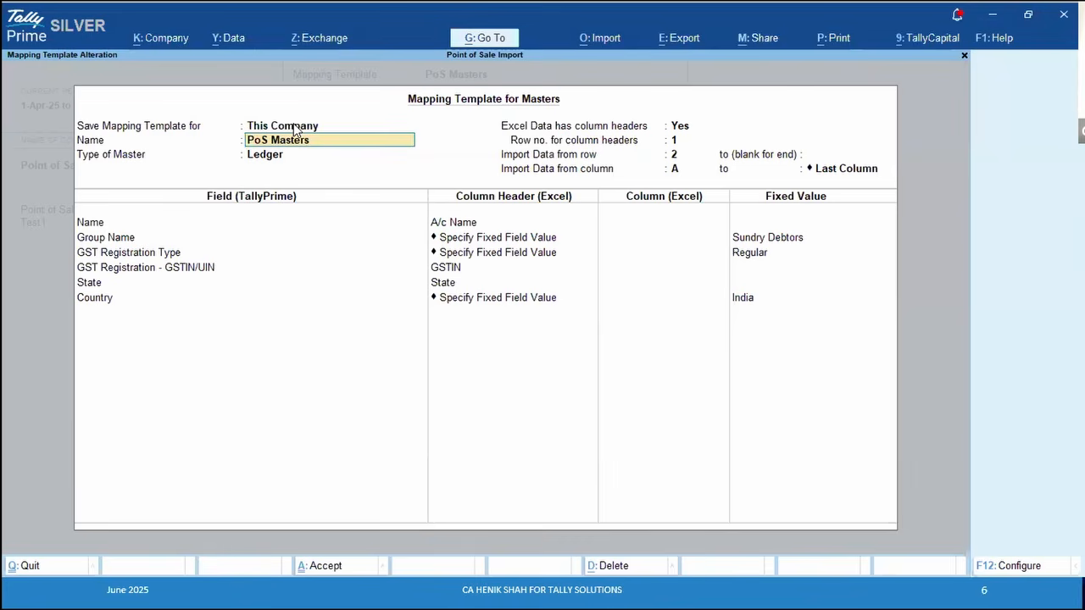
# Examine the accounting, inventory and payroll master types available for the template, keeping Ledger as its type
pyautogui.press('Return')
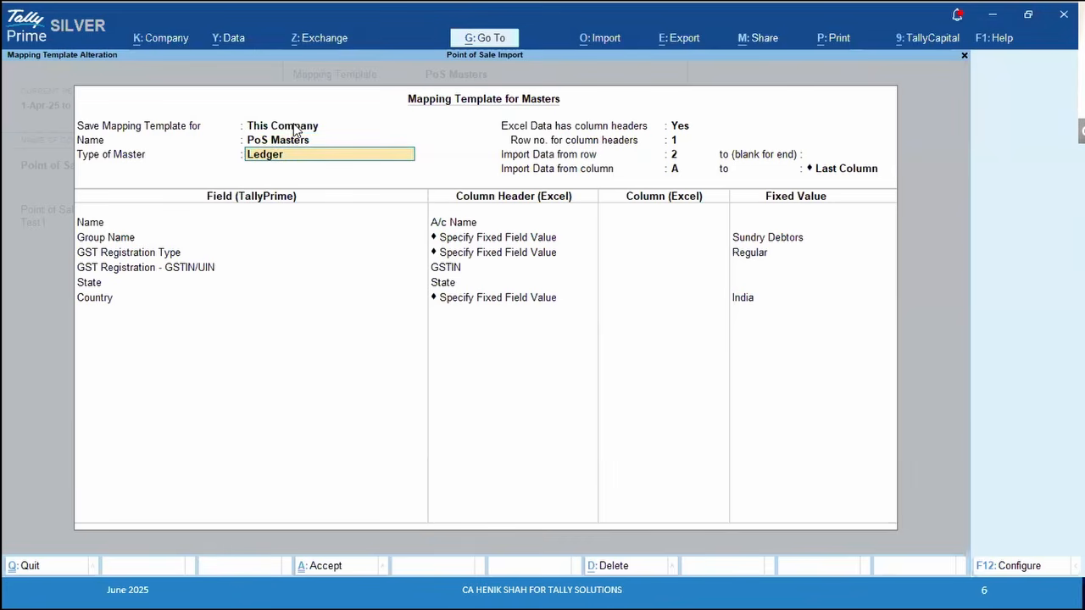
pyautogui.press('BackSpace')
pyautogui.press('BackSpace')
pyautogui.press('BackSpace')
pyautogui.press('BackSpace')
pyautogui.press('BackSpace')
pyautogui.press('BackSpace')
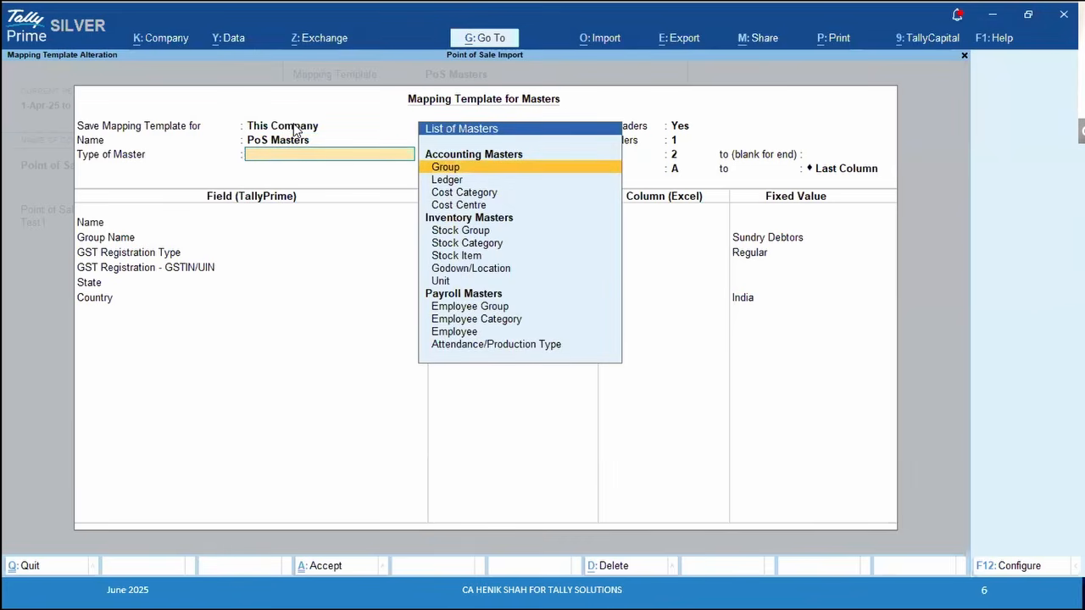
pyautogui.press('Down')
pyautogui.press('Down')
pyautogui.press('Down')
pyautogui.press('Down')
pyautogui.press('Down')
pyautogui.press('Down')
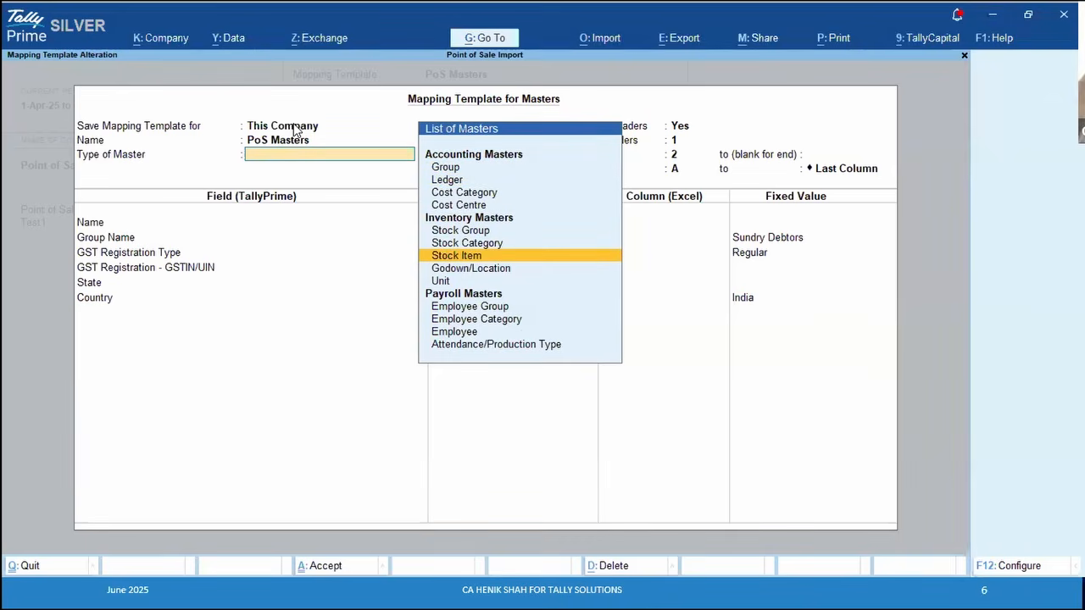
pyautogui.press('Up')
pyautogui.press('Up')
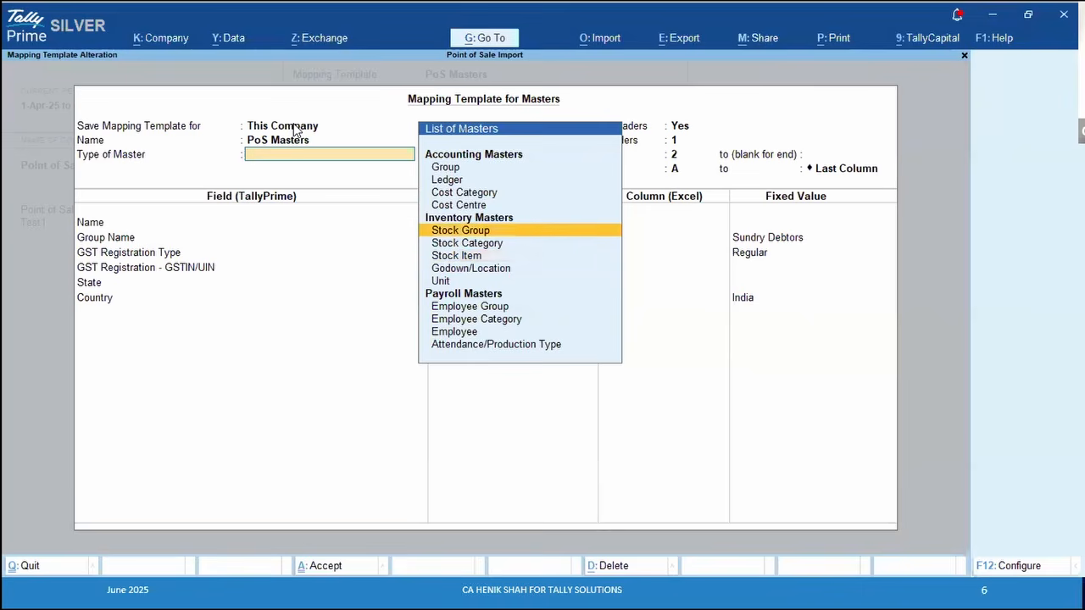
pyautogui.press('Up')
pyautogui.press('Up')
pyautogui.press('Up')
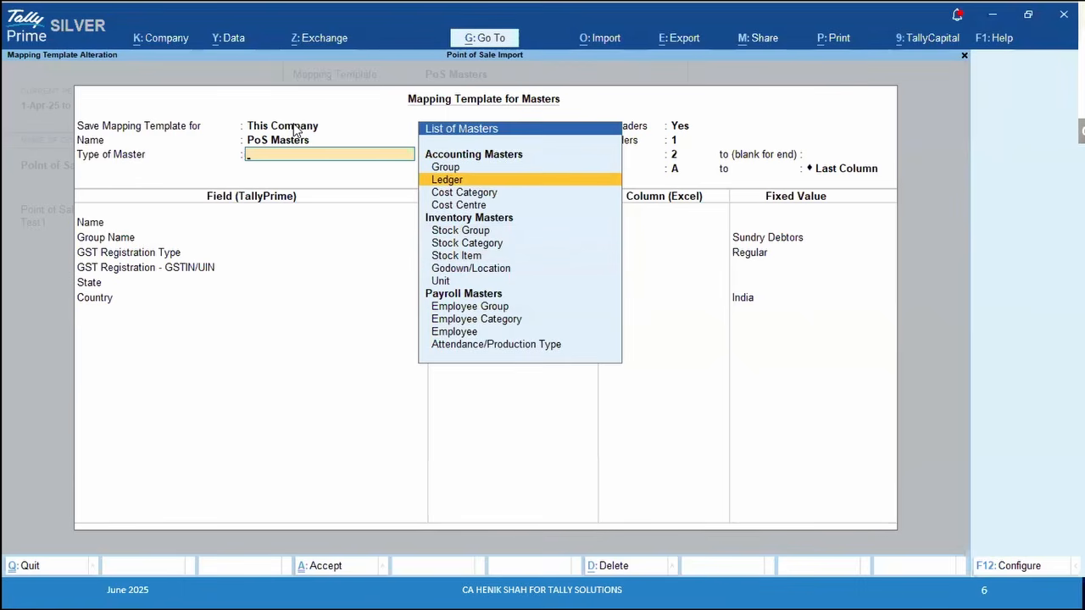
pyautogui.press('Down')
pyautogui.press('Down')
pyautogui.press('Down')
pyautogui.press('Down')
pyautogui.press('Down')
pyautogui.press('Down')
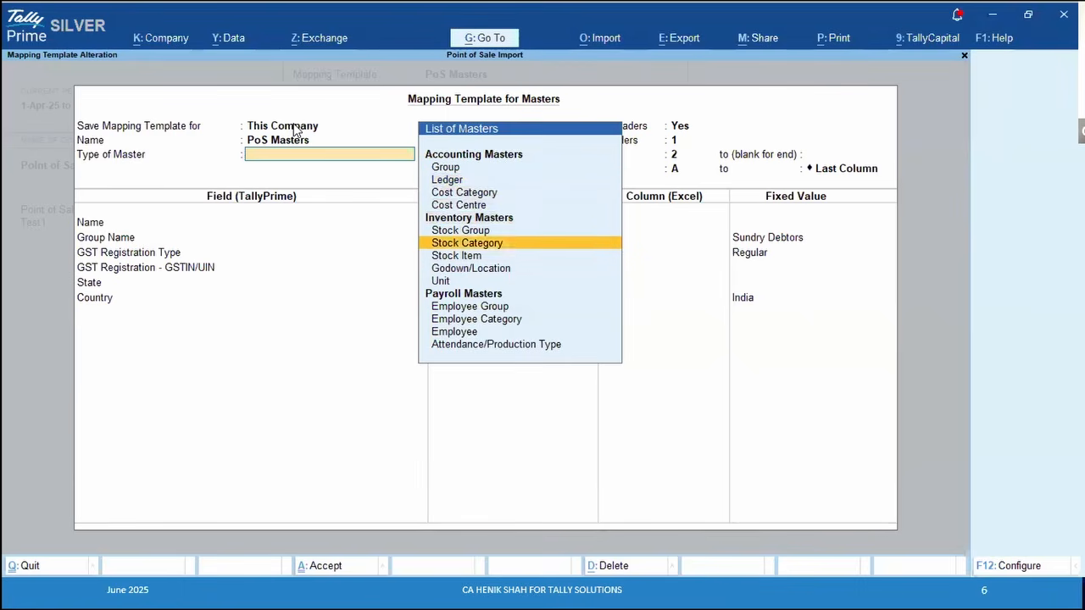
pyautogui.press('Up')
pyautogui.press('Up')
pyautogui.press('Up')
pyautogui.press('Up')
pyautogui.press('Up')
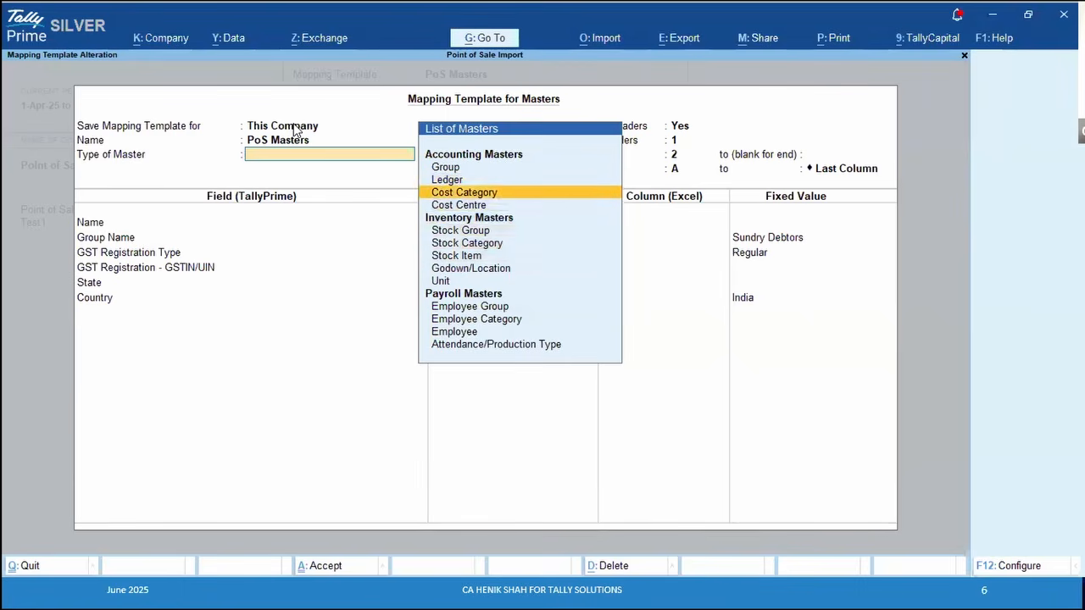
pyautogui.press('Return')
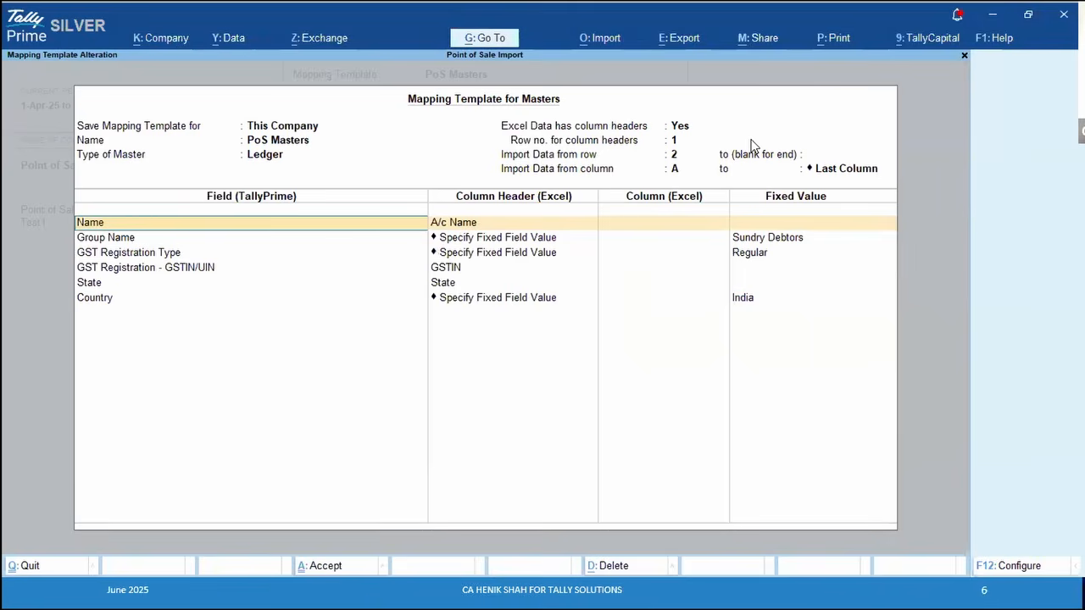
# Compare the template's column header setting and header row number with the header row of the PoS Sale Data Others Complex workbook in Excel
pyautogui.hotkey('alt', 'Tab')
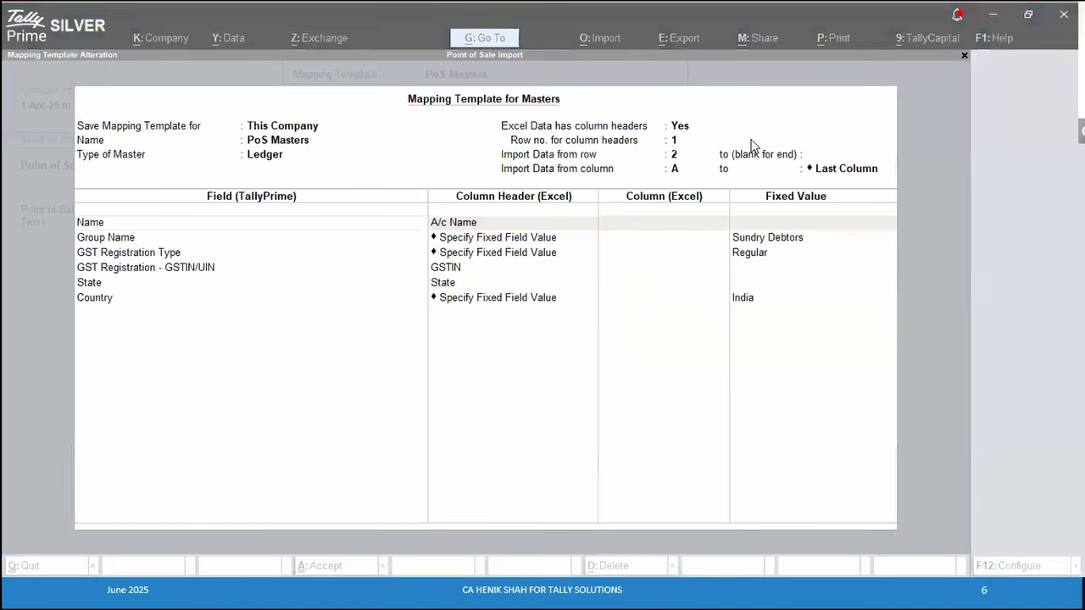
pyautogui.click(678, 134)
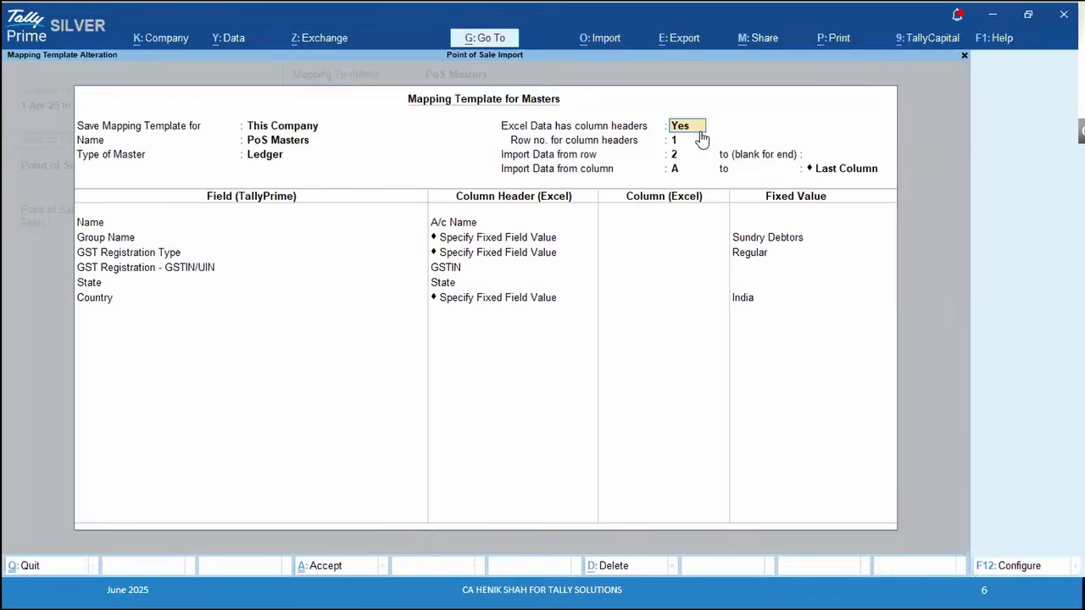
pyautogui.hotkey('alt', 'Tab')
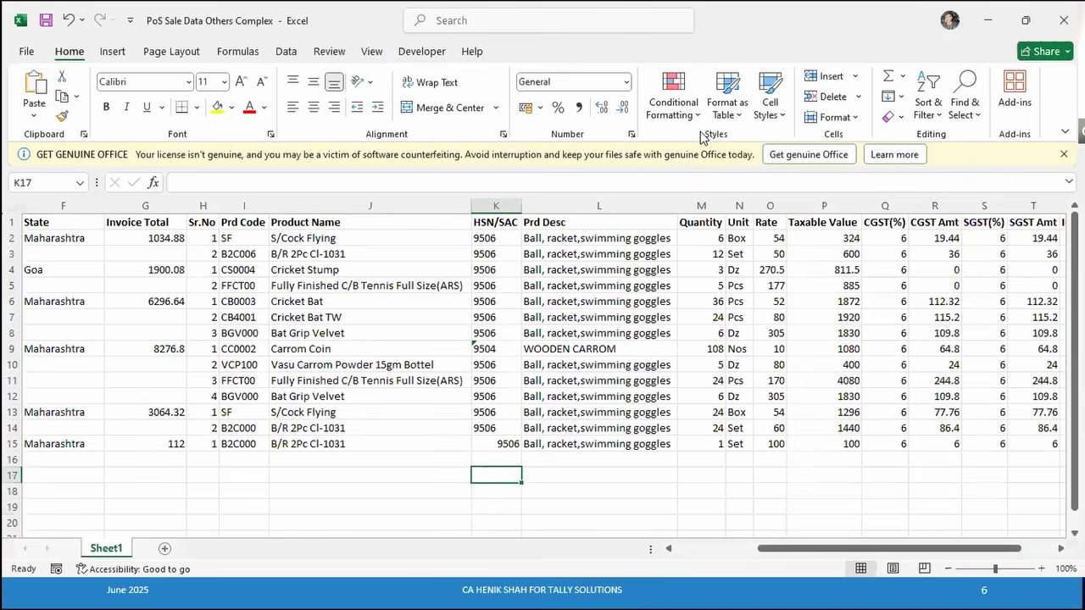
pyautogui.click(358, 226)
pyautogui.hotkey('shift', 'space')
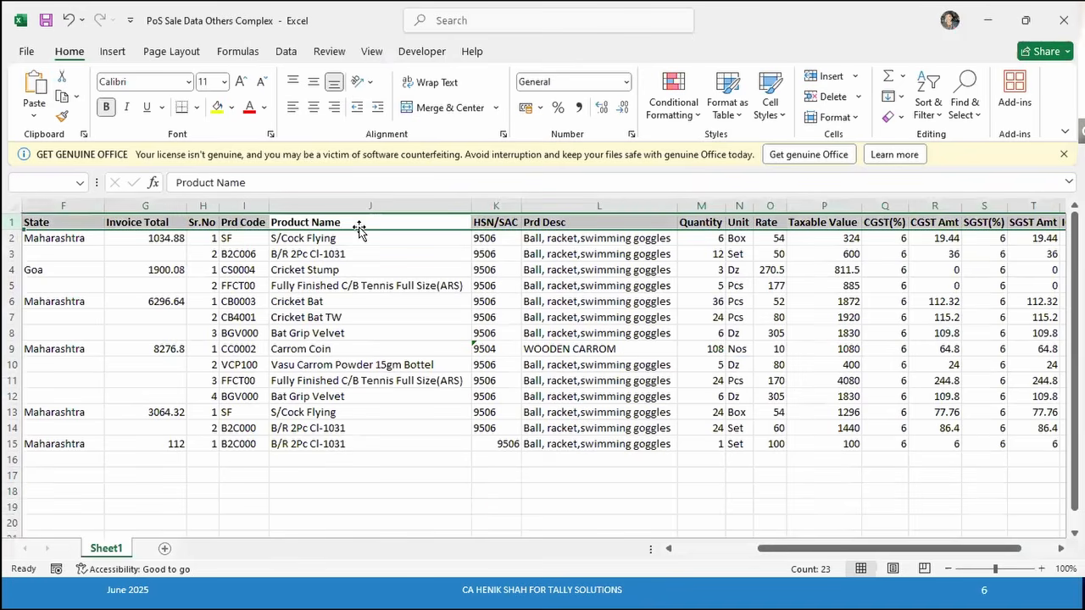
pyautogui.hotkey('alt', 'Tab')
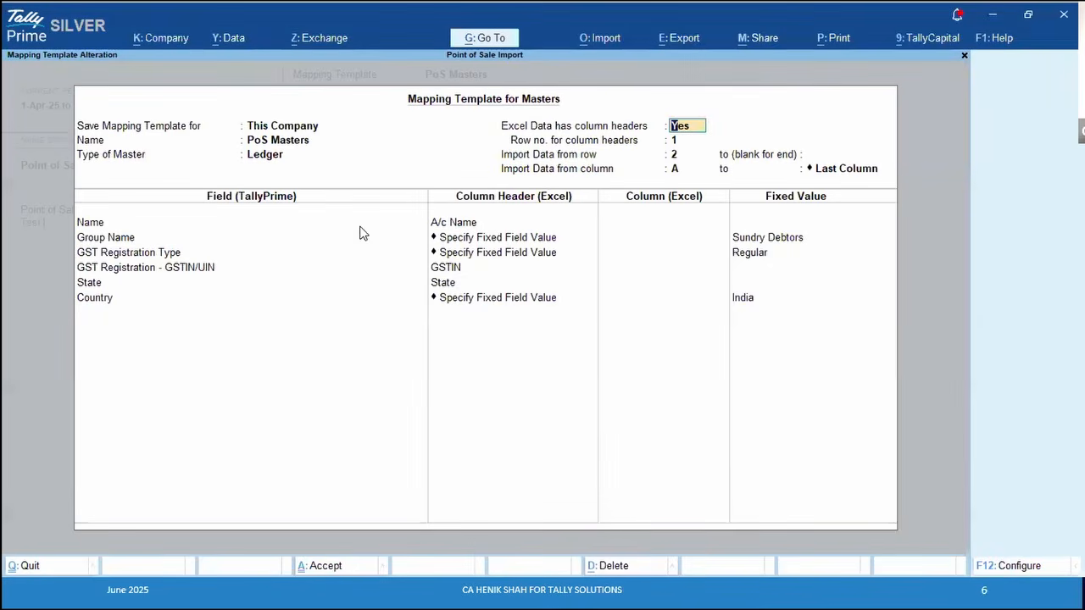
pyautogui.click(674, 144)
pyautogui.hotkey('alt', 'Tab')
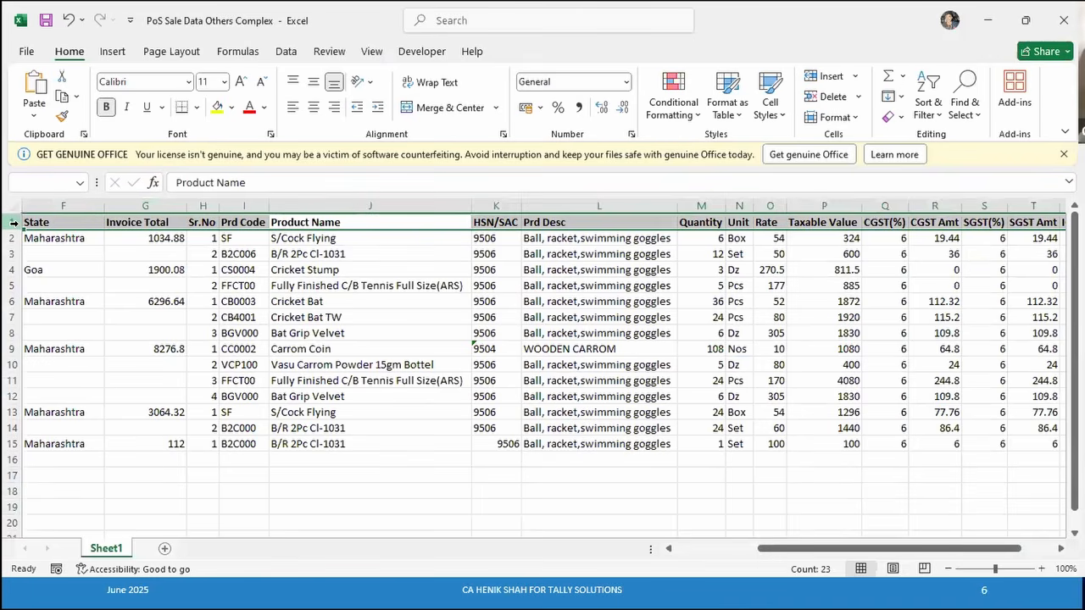
pyautogui.hotkey('alt', 'Tab')
pyautogui.press('Return')
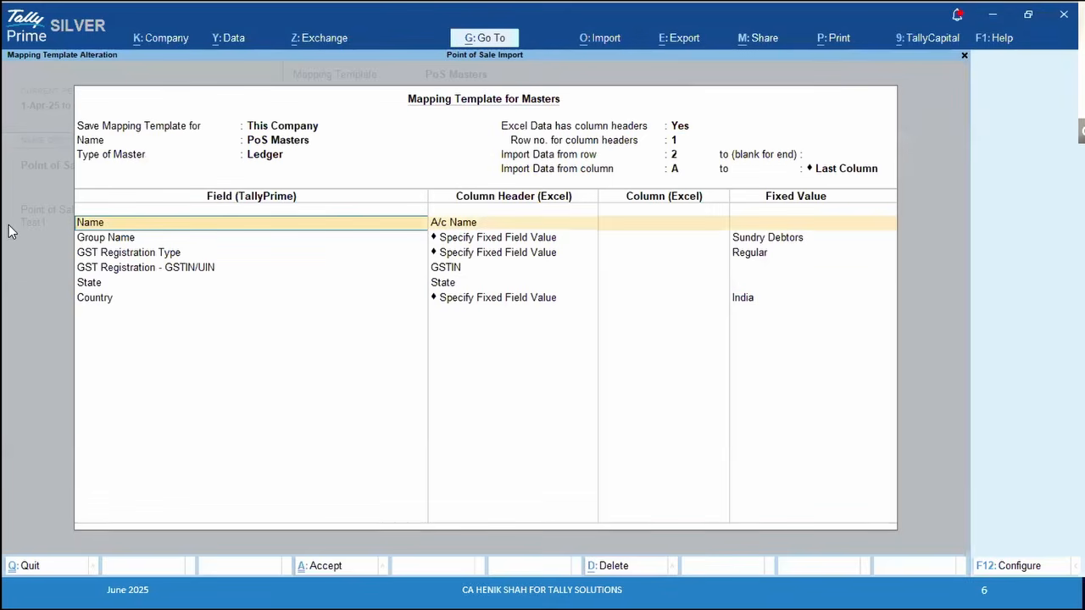
# Compare the template's starting import row with the first data row in the Excel worksheet, going to cell A2
pyautogui.click(675, 157)
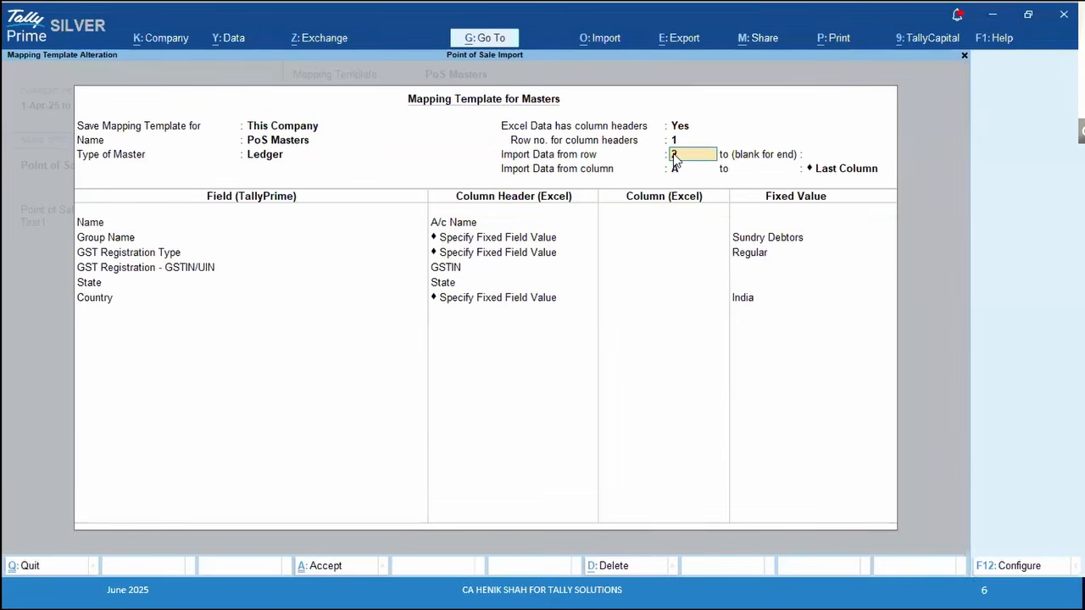
pyautogui.hotkey('alt', 'Tab')
pyautogui.press('Down')
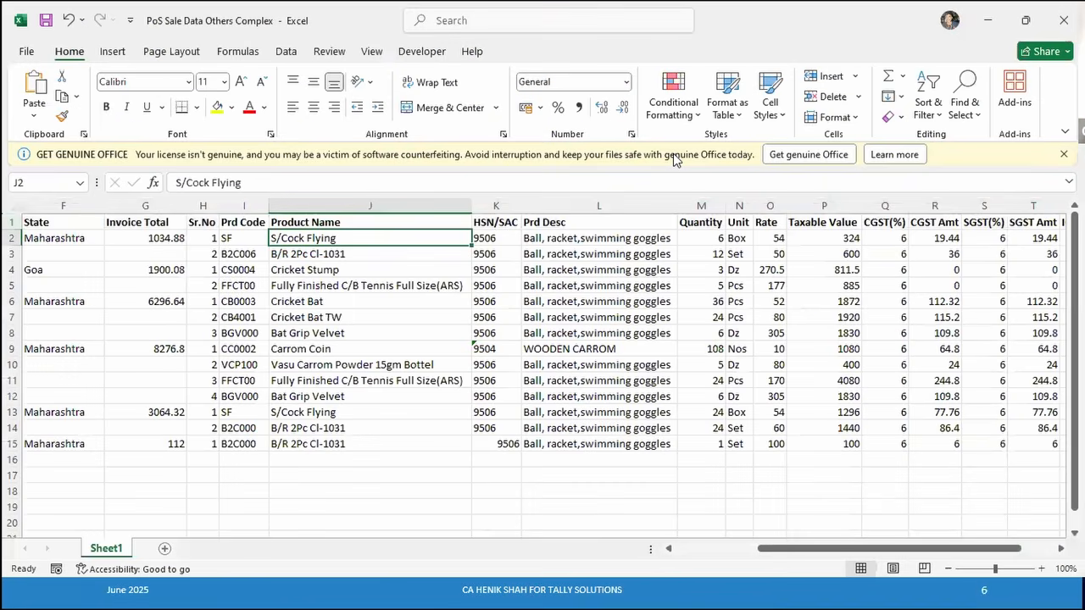
pyautogui.press('Left')
pyautogui.press('Left')
pyautogui.press('Left')
pyautogui.press('Left')
pyautogui.press('Left')
pyautogui.press('Left')
pyautogui.press('Left')
pyautogui.press('Left')
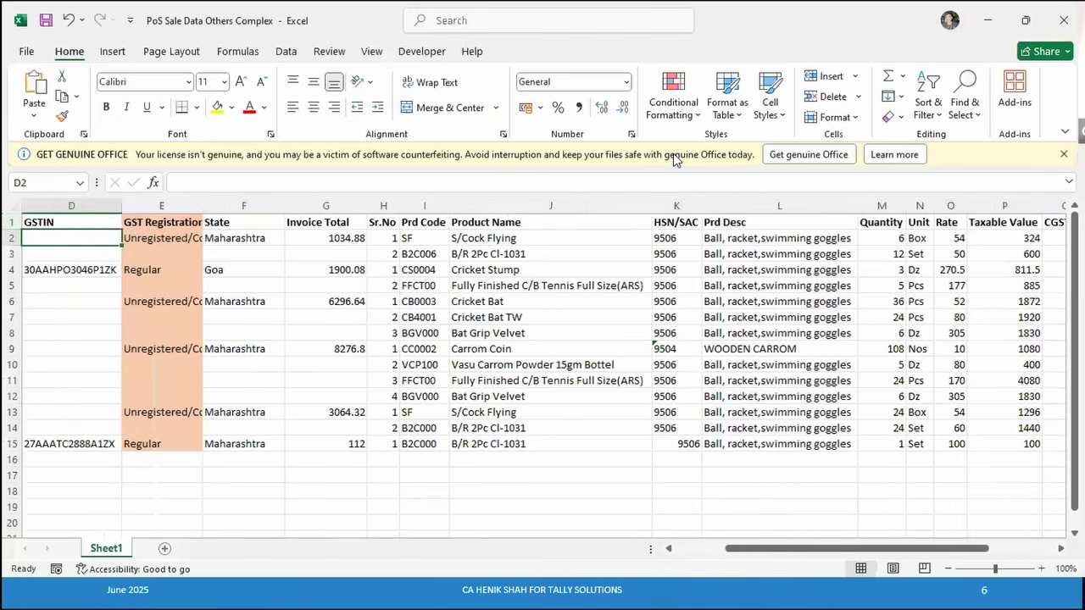
pyautogui.press('Left')
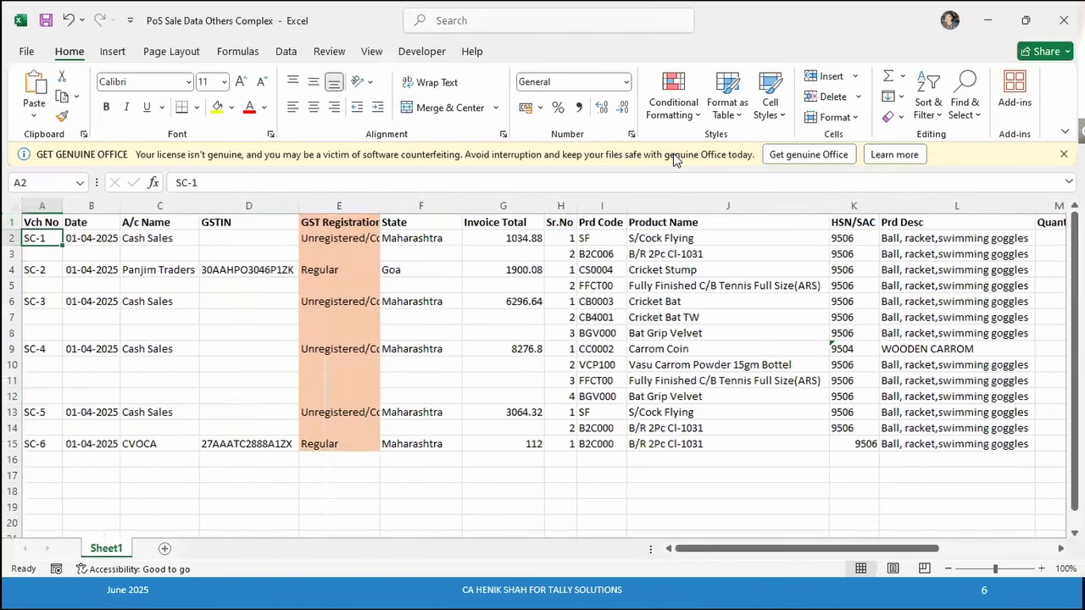
# Try inserting a blank row below the worksheet headers, check it against the template's starting import row, and undo the insertion
pyautogui.hotkey('shift', 'space')
pyautogui.hotkey('ctrl', '+')
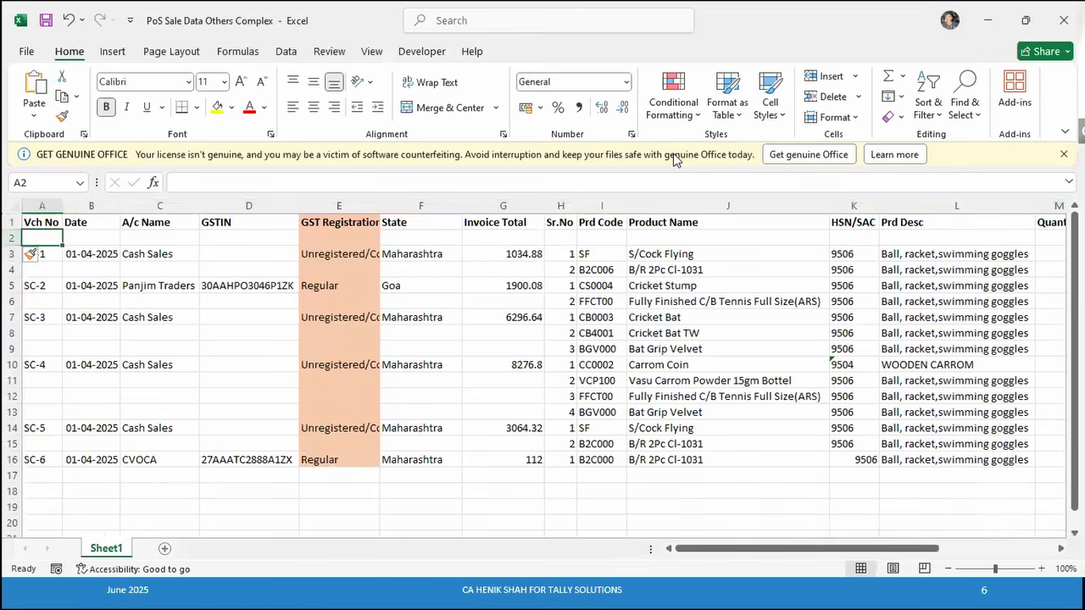
pyautogui.hotkey('alt', 'Tab')
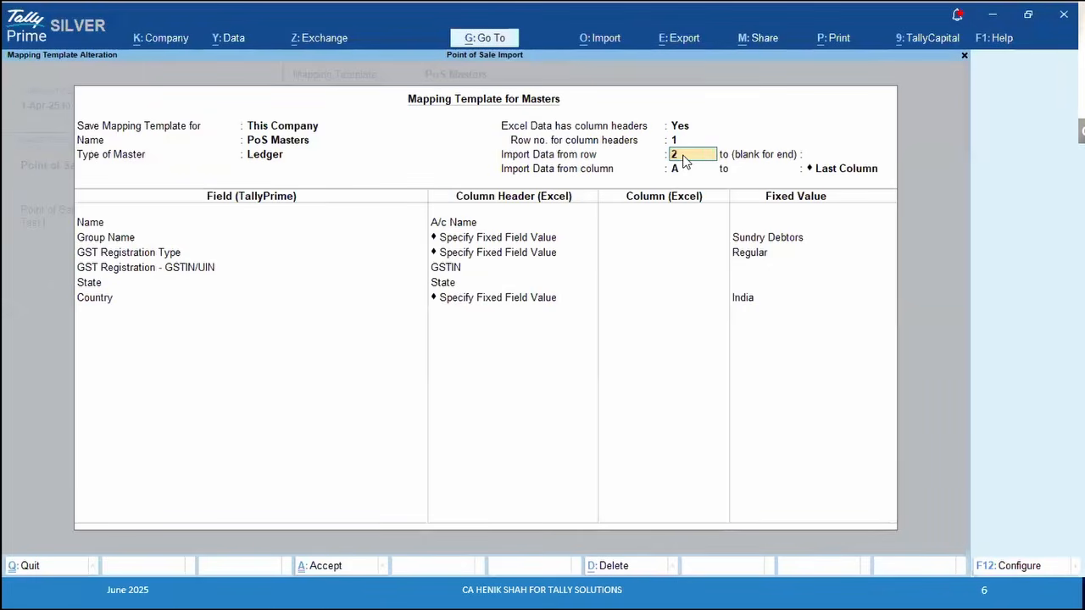
pyautogui.hotkey('alt', 'Tab')
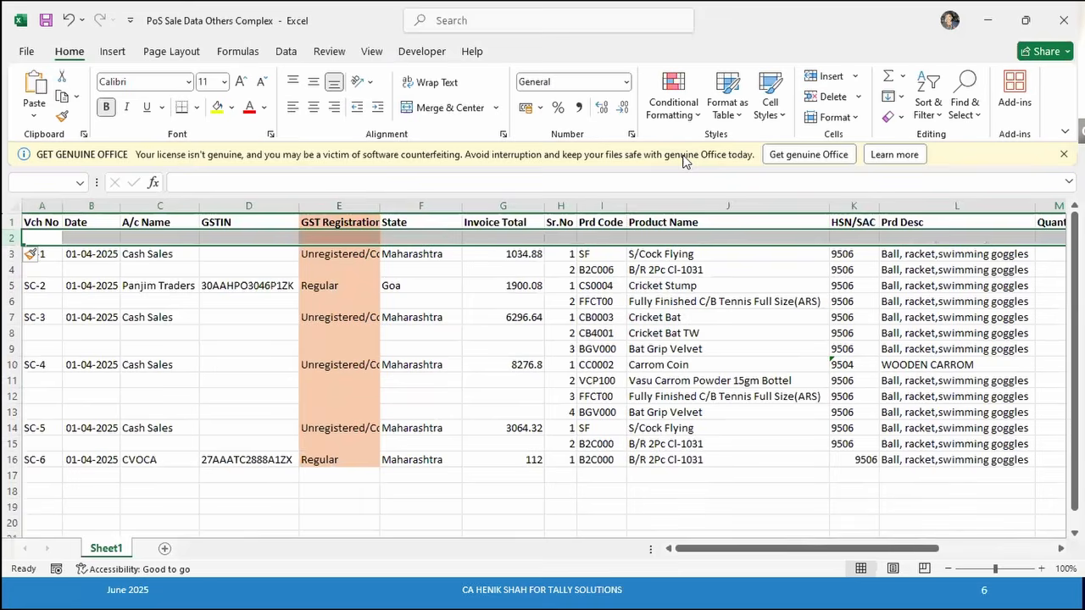
pyautogui.hotkey('ctrl', 'z')
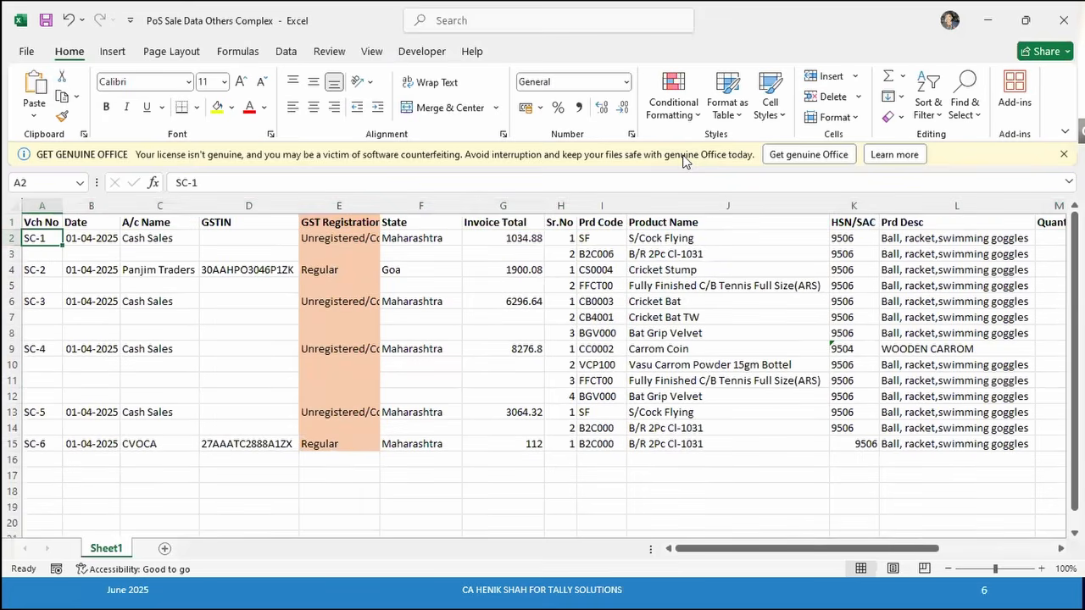
# Compare the template's starting import column with the Vch No column in the Excel worksheet
pyautogui.hotkey('alt', 'Tab')
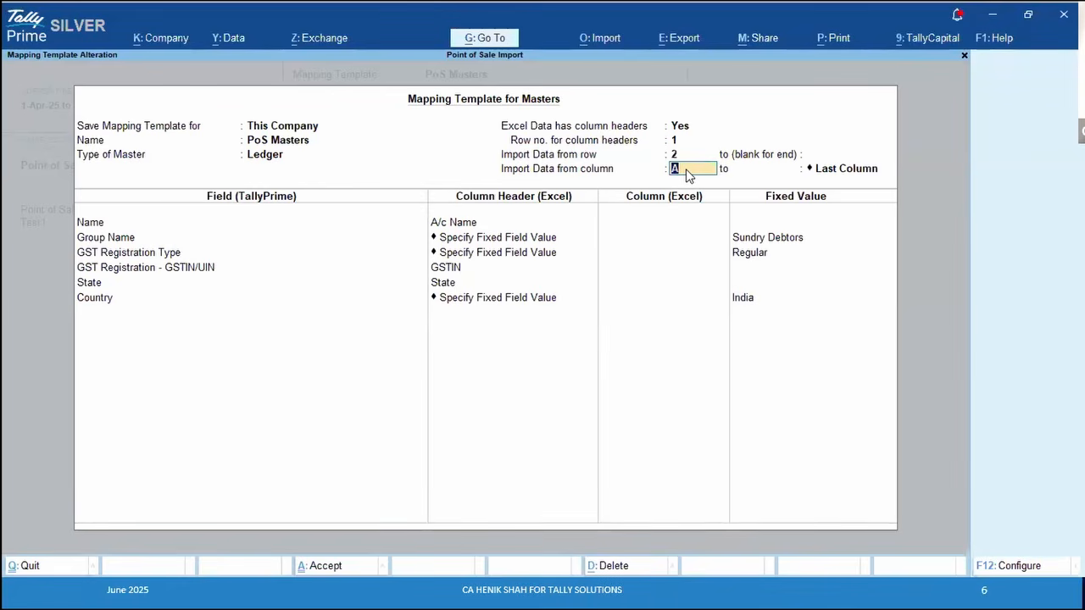
pyautogui.hotkey('alt', 'Tab')
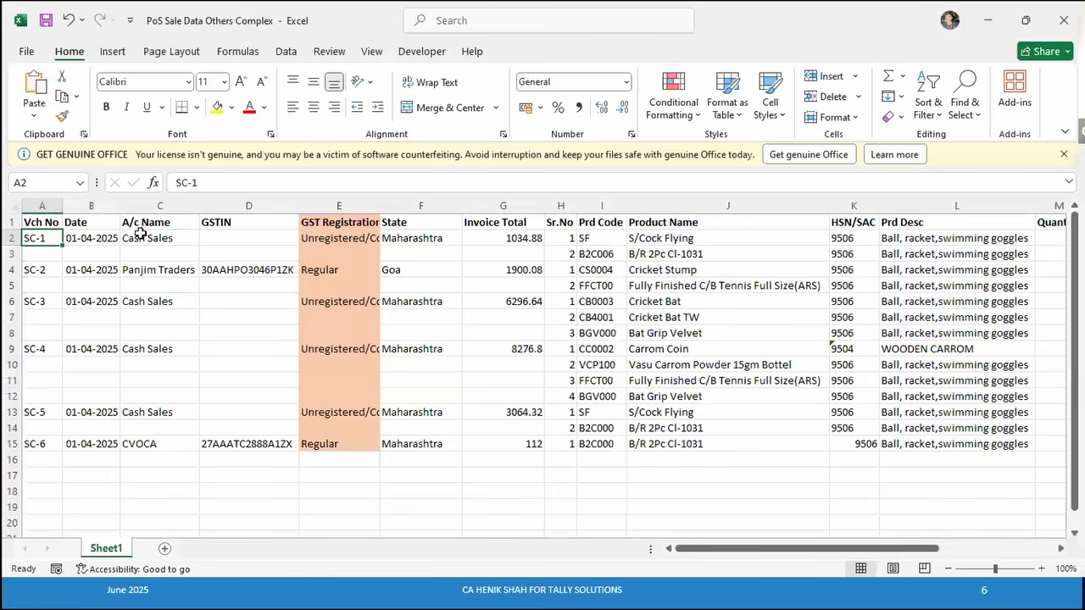
pyautogui.click(26, 206)
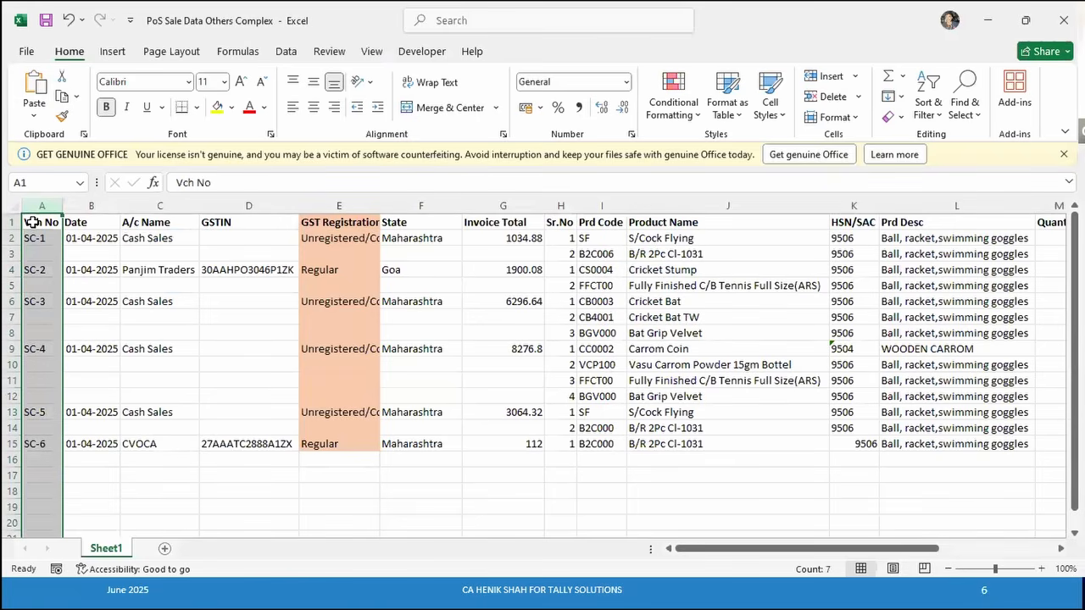
pyautogui.hotkey('alt', 'Tab')
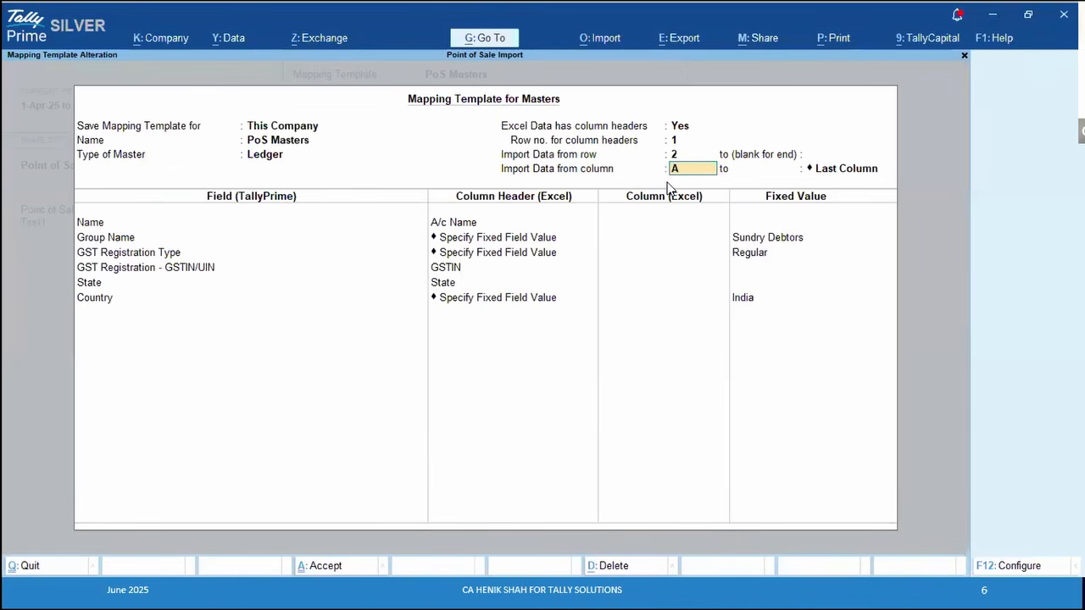
# Compare the template's import row and column range with the worksheet data in Excel, selecting the data block from A2 to W15
pyautogui.press('Up')
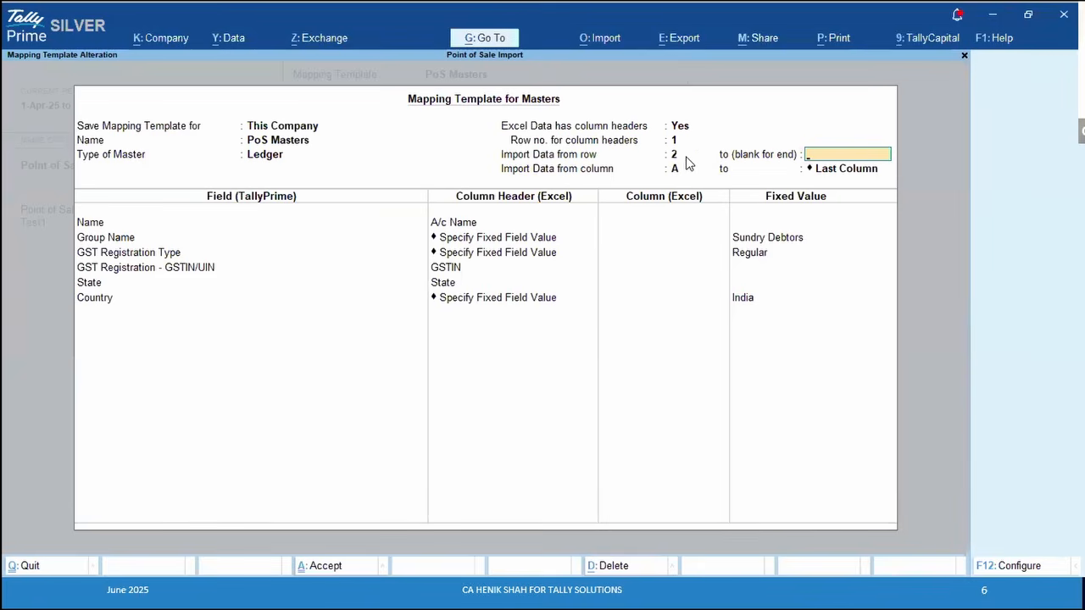
pyautogui.click(685, 156)
pyautogui.hotkey('alt', 'Tab')
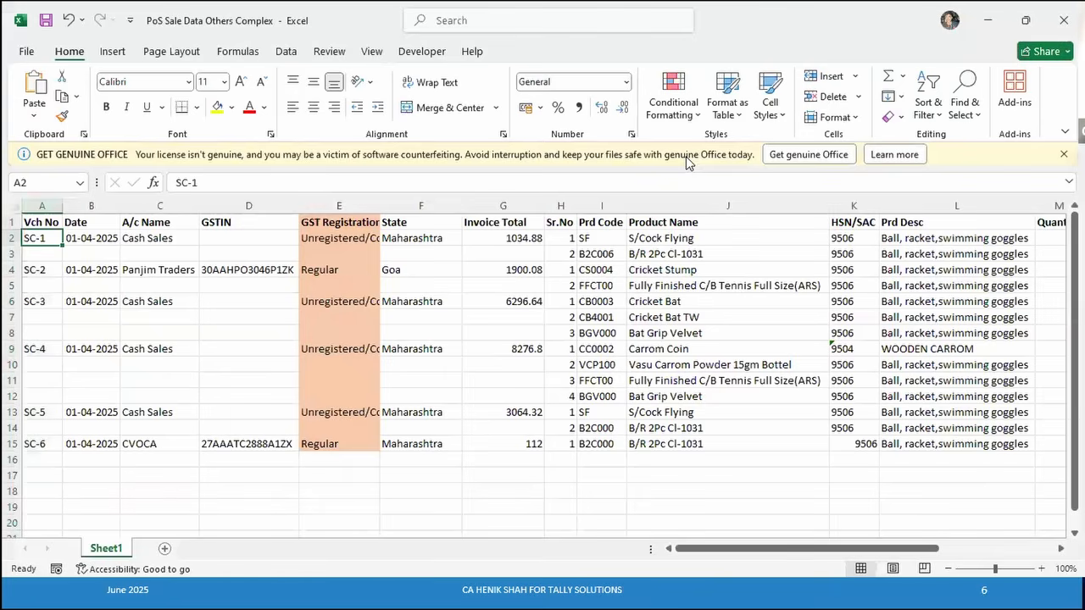
pyautogui.hotkey('shift', 'Down')
pyautogui.hotkey('shift', 'Down')
pyautogui.hotkey('shift', 'Down')
pyautogui.hotkey('shift', 'Down')
pyautogui.hotkey('shift', 'Down')
pyautogui.hotkey('shift', 'Down')
pyautogui.hotkey('shift', 'Down')
pyautogui.hotkey('shift', 'Down')
pyautogui.hotkey('shift', 'Down')
pyautogui.hotkey('shift', 'Down')
pyautogui.hotkey('shift', 'Down')
pyautogui.hotkey('shift', 'Down')
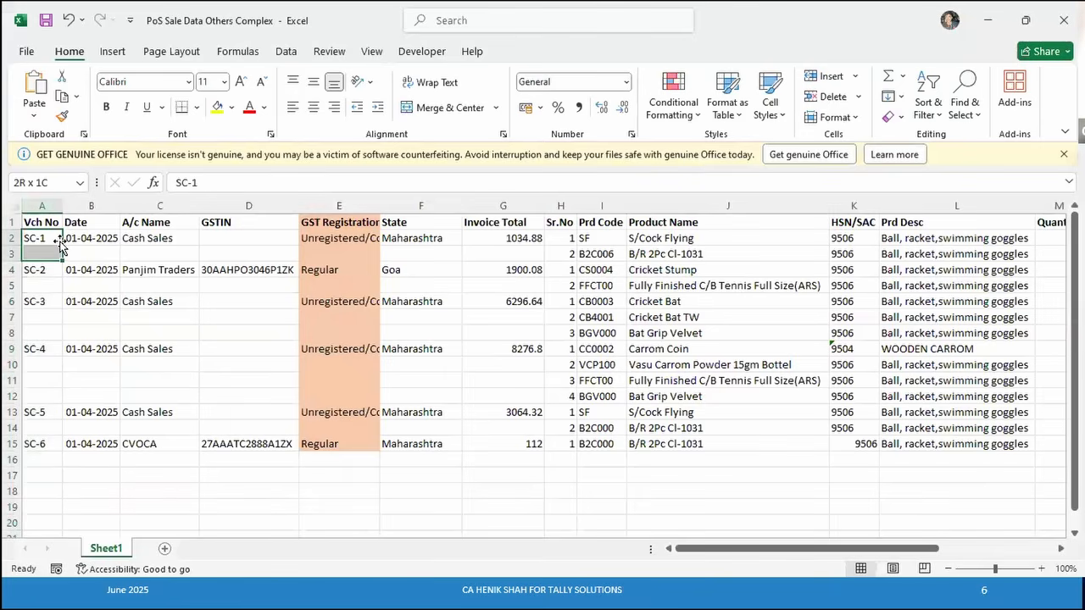
pyautogui.hotkey('shift', 'Right')
pyautogui.hotkey('shift', 'Right')
pyautogui.hotkey('shift', 'Down')
pyautogui.hotkey('shift', 'Right')
pyautogui.hotkey('shift', 'Right')
pyautogui.hotkey('shift', 'Right')
pyautogui.hotkey('shift', 'Right')
pyautogui.hotkey('shift', 'Right')
pyautogui.hotkey('shift', 'Right')
pyautogui.hotkey('shift', 'Right')
pyautogui.hotkey('shift', 'Right')
pyautogui.hotkey('shift', 'Right')
pyautogui.hotkey('shift', 'Right')
pyautogui.hotkey('shift', 'Right')
pyautogui.hotkey('shift', 'Right')
pyautogui.hotkey('shift', 'Right')
pyautogui.hotkey('shift', 'Right')
pyautogui.hotkey('shift', 'Right')
pyautogui.hotkey('shift', 'Right')
pyautogui.hotkey('shift', 'Right')
pyautogui.hotkey('shift', 'Right')
pyautogui.hotkey('shift', 'Right')
pyautogui.hotkey('shift', 'Right')
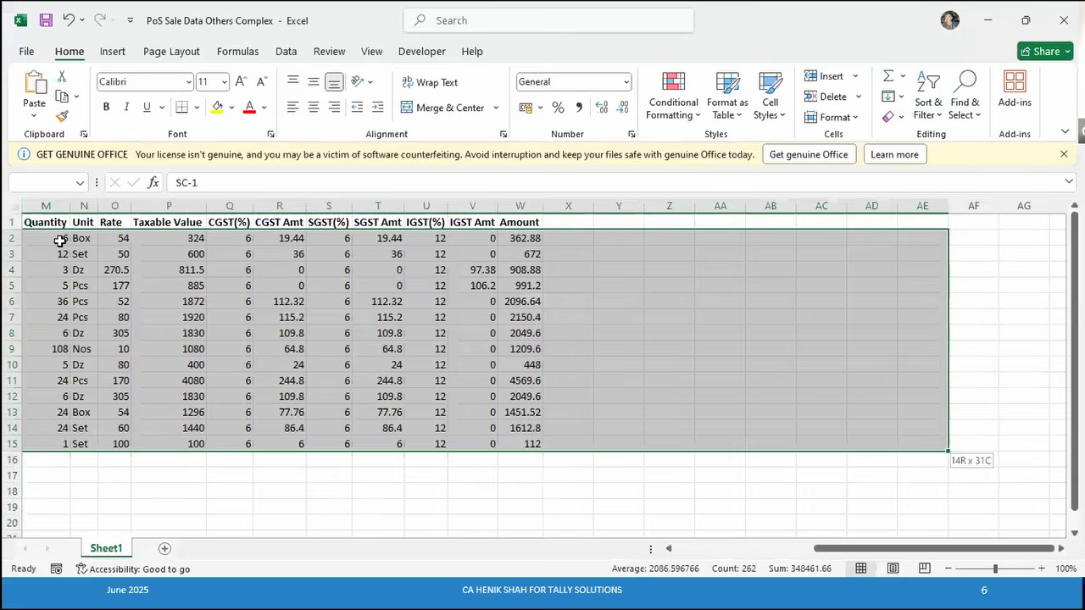
pyautogui.hotkey('shift', 'Left')
pyautogui.hotkey('shift', 'Left')
pyautogui.hotkey('shift', 'Left')
pyautogui.hotkey('shift', 'Left')
pyautogui.hotkey('shift', 'Left')
pyautogui.hotkey('shift', 'Left')
pyautogui.hotkey('shift', 'Left')
pyautogui.hotkey('shift', 'Left')
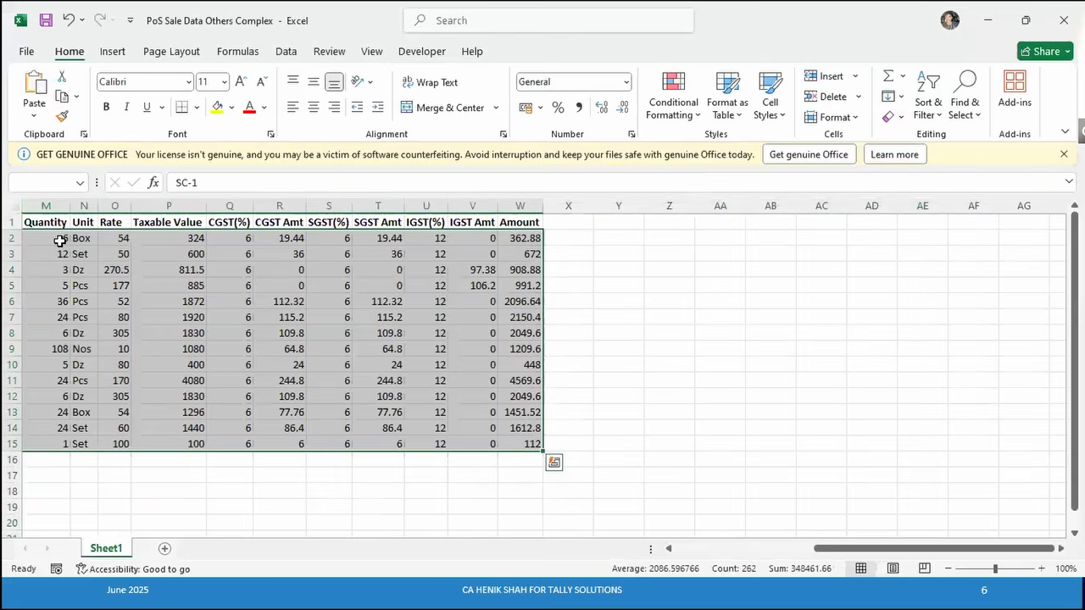
pyautogui.hotkey('ctrl', 'Home')
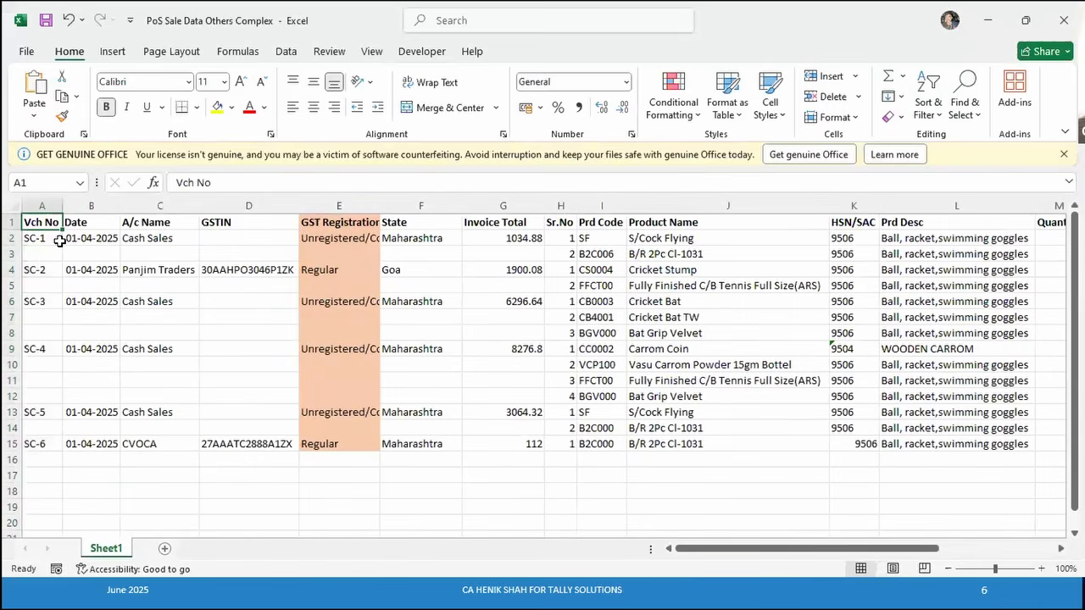
pyautogui.hotkey('alt', 'Tab')
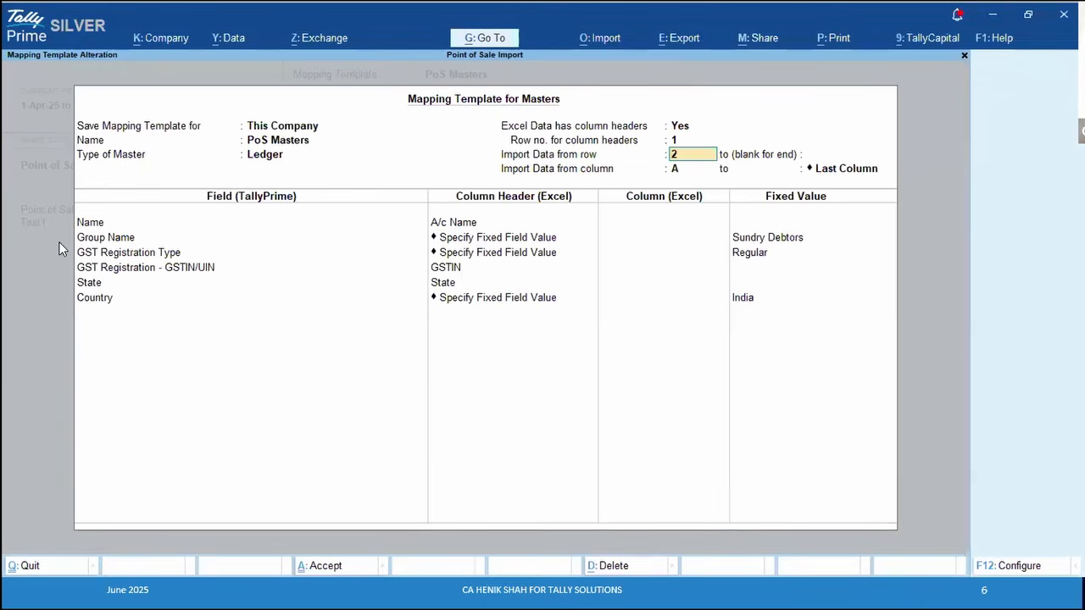
# Compare the column header mapped to the template's Name field with the A/c Name column in Excel
pyautogui.press('Return')
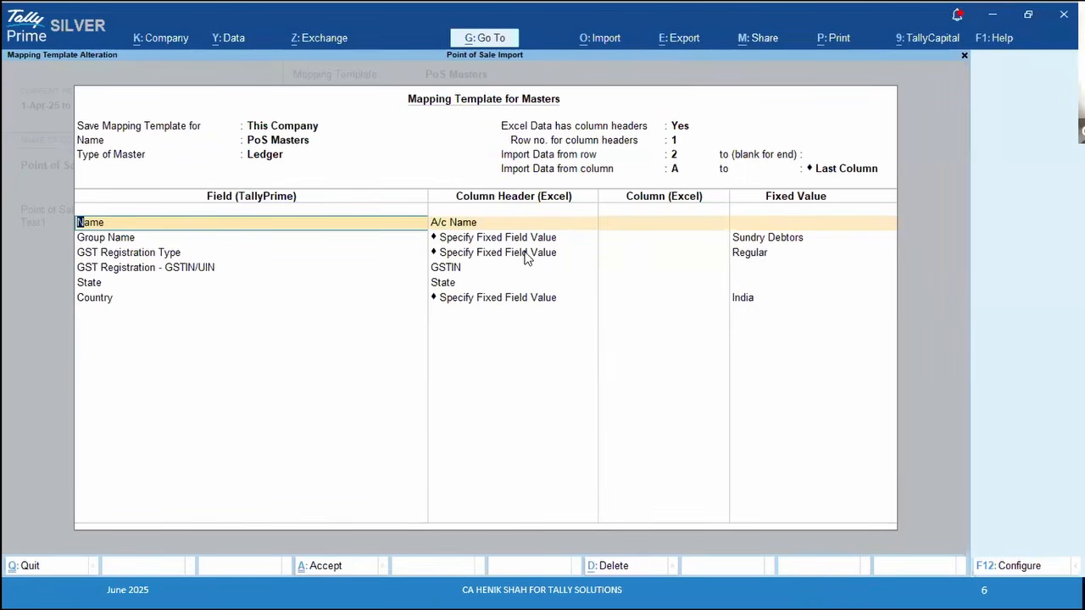
pyautogui.press('Return')
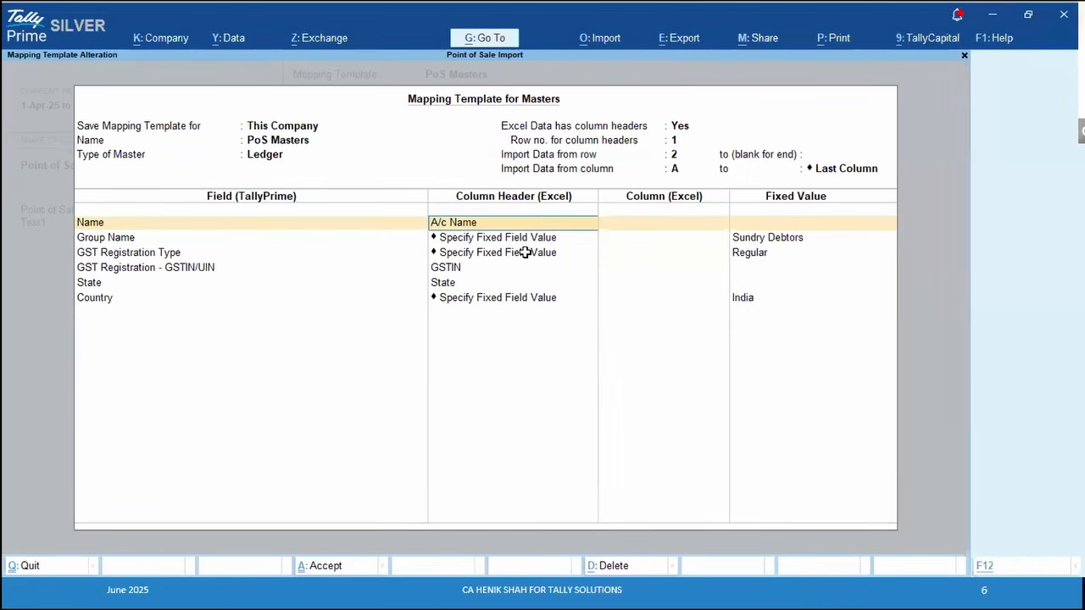
pyautogui.hotkey('alt', 'Tab')
pyautogui.click(161, 206)
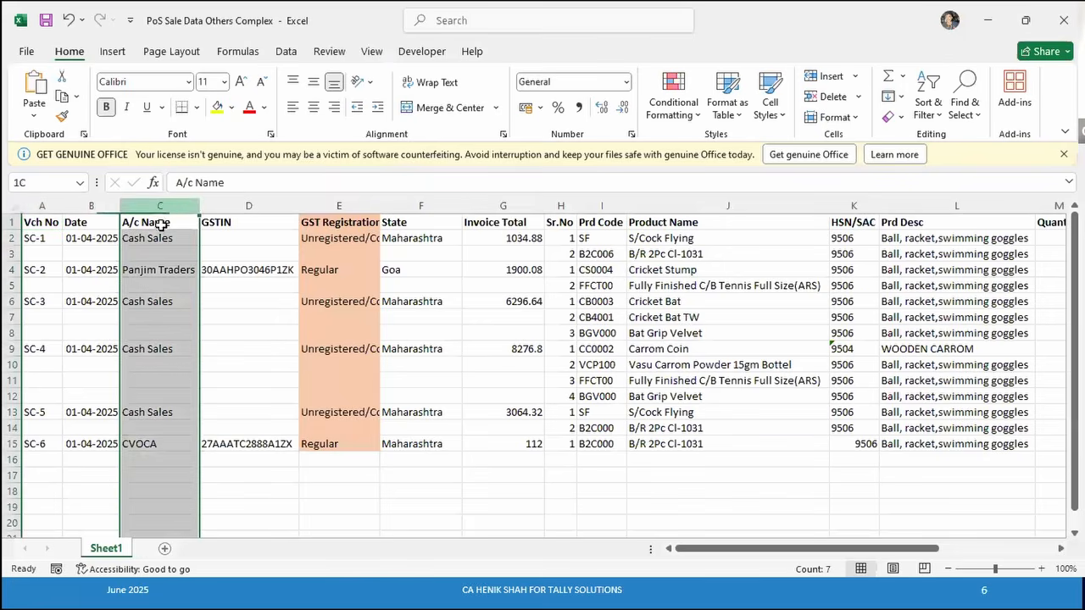
pyautogui.hotkey('alt', 'Tab')
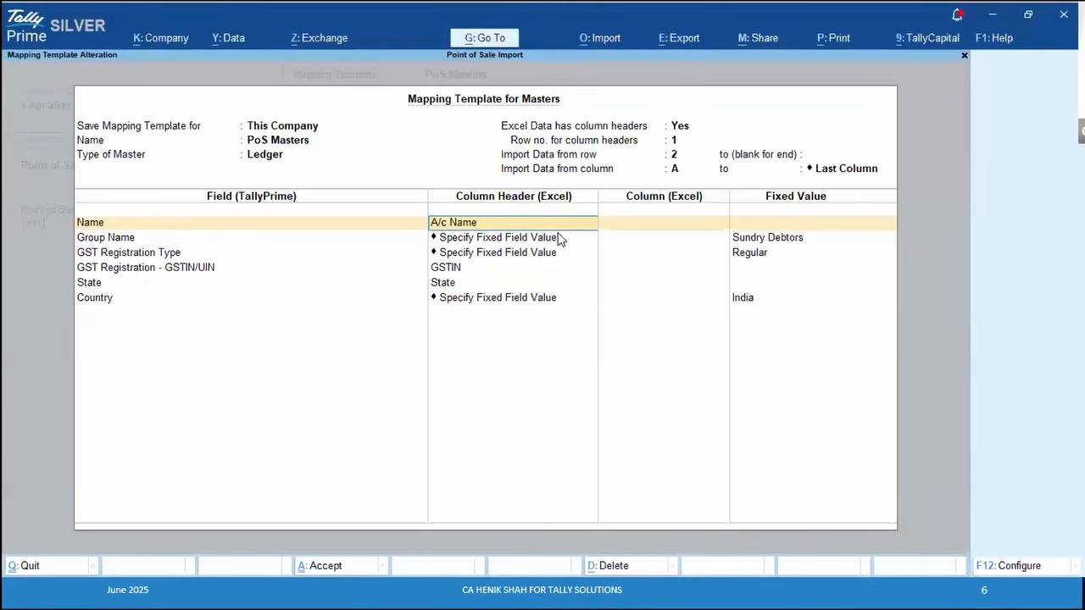
# Check the Excel headers for a ledger group column and review the Group Name field's fixed value in the TallyPrime template
pyautogui.press('Return')
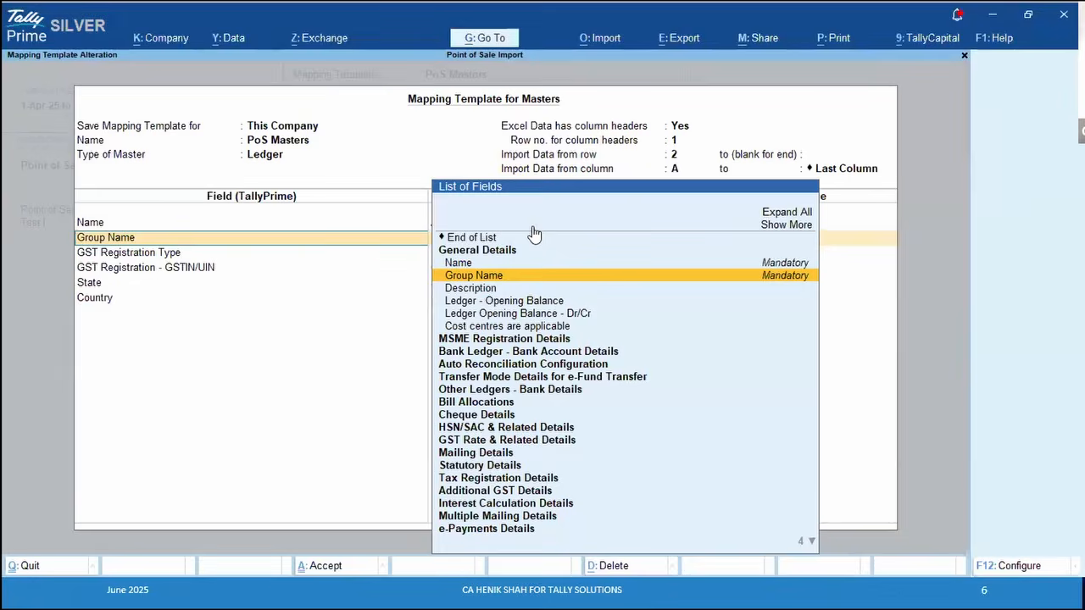
pyautogui.hotkey('alt', 'Tab')
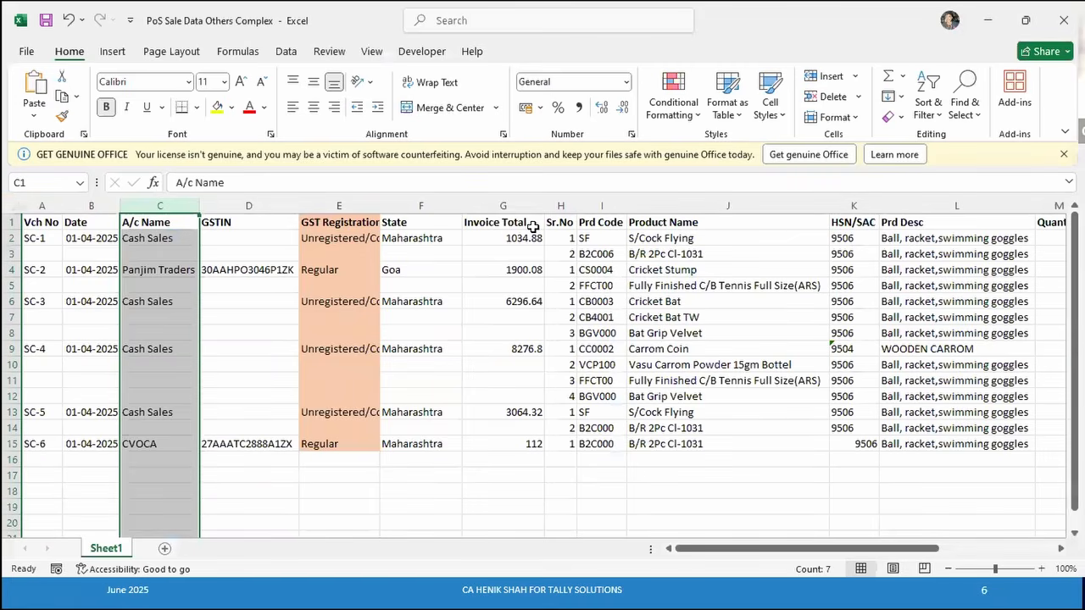
pyautogui.press('Right')
pyautogui.press('Right')
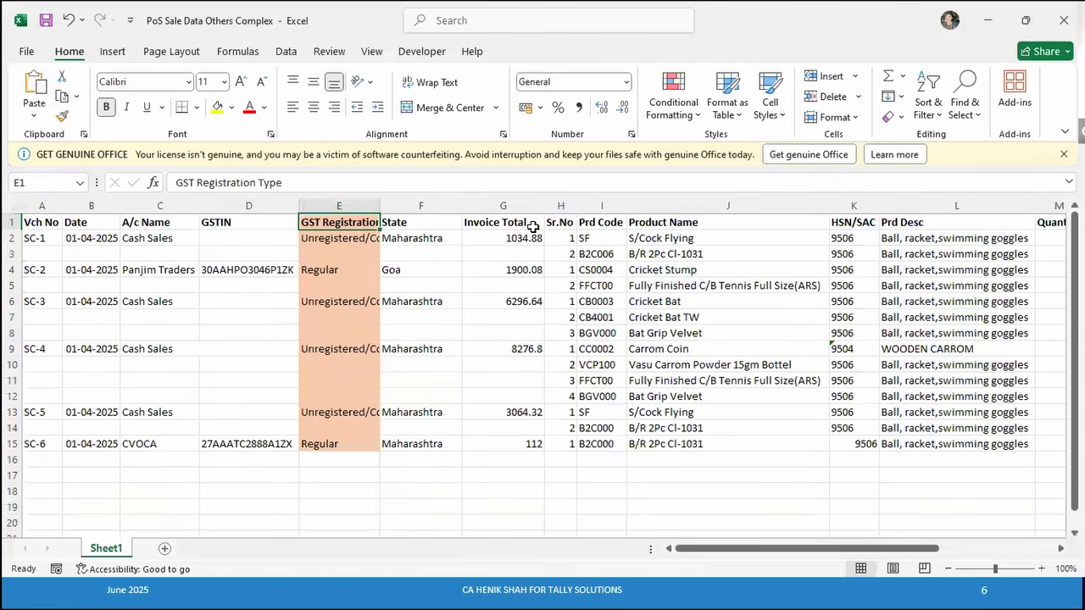
pyautogui.hotkey('alt', 'Tab')
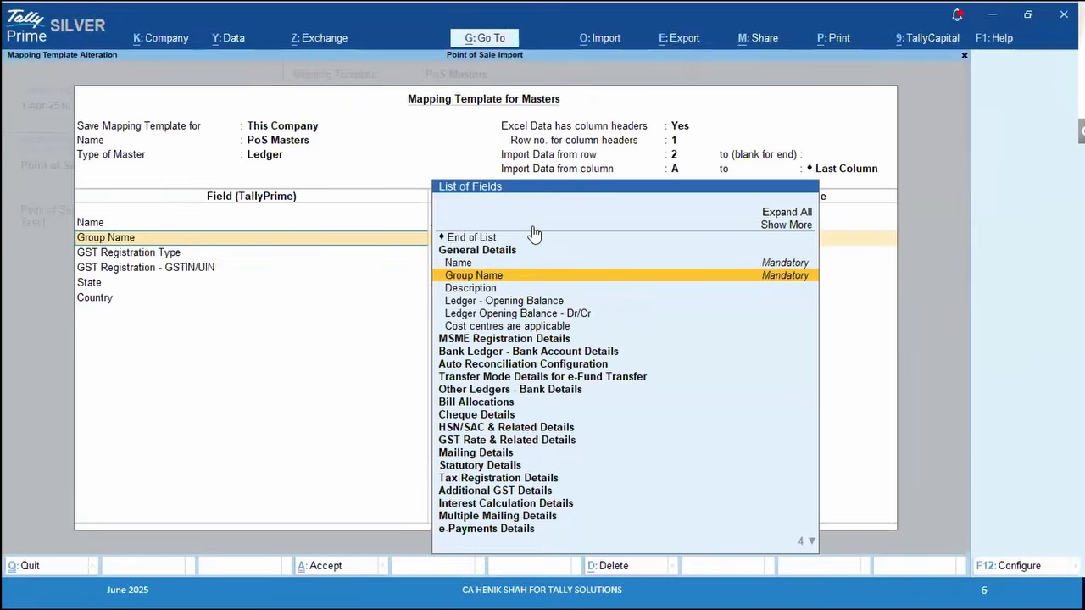
pyautogui.press('Return')
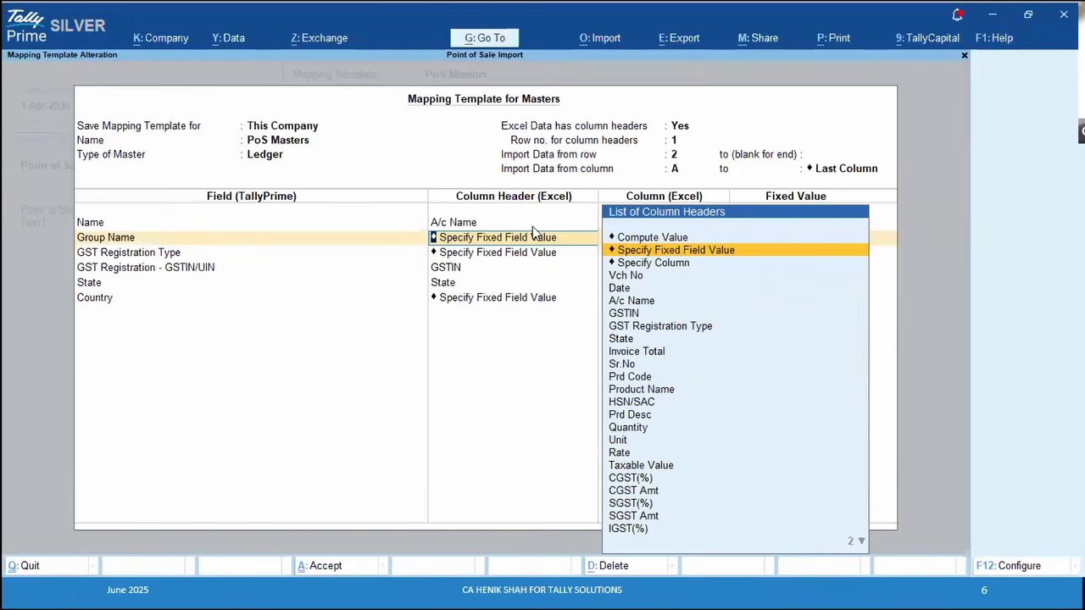
pyautogui.press('Return')
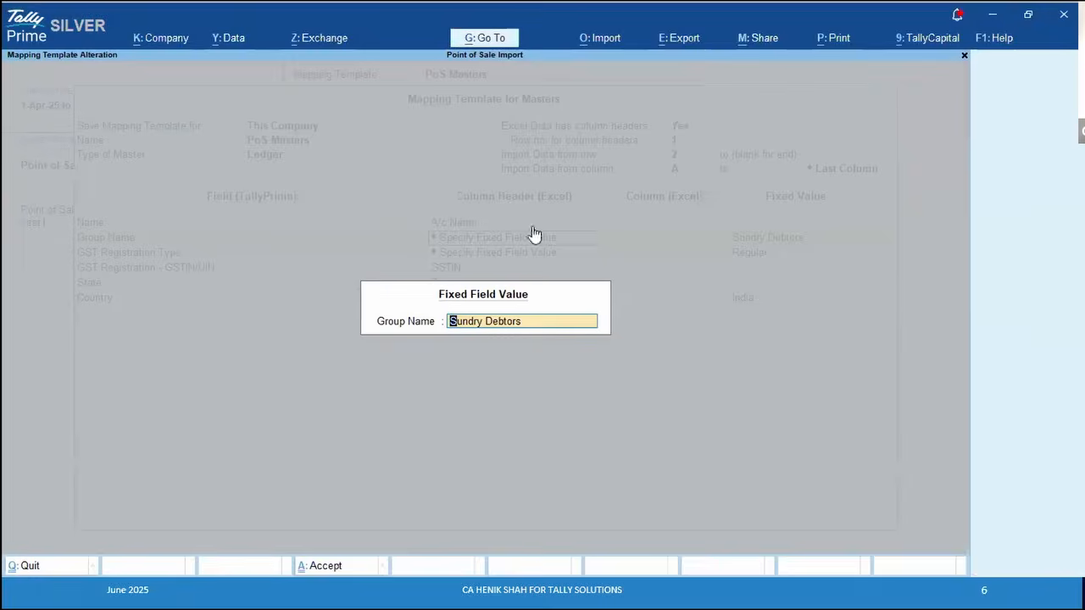
pyautogui.press('Return')
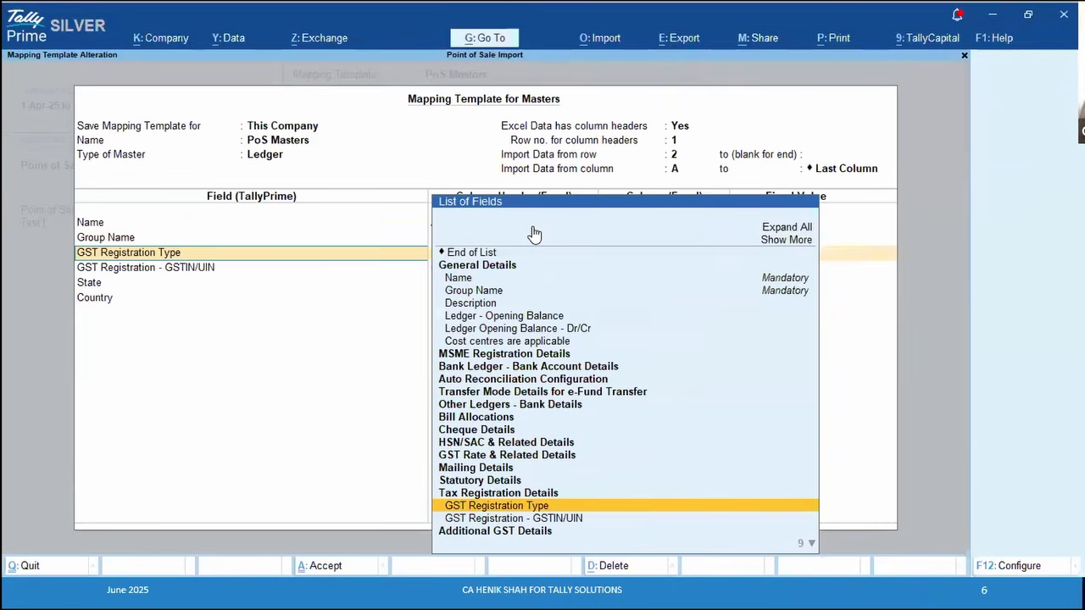
# Compare the template's GST Registration Type mapping and fixed value with the GST Registration Type column in Excel
pyautogui.hotkey('alt', 'Tab')
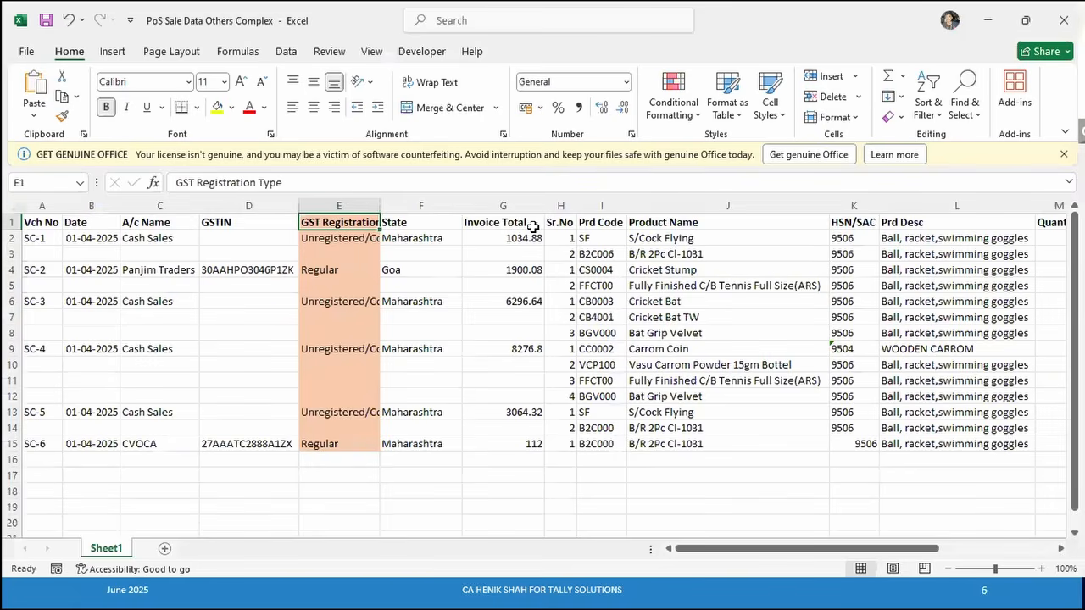
pyautogui.hotkey('alt', 'Tab')
pyautogui.hotkey('alt', 'Tab')
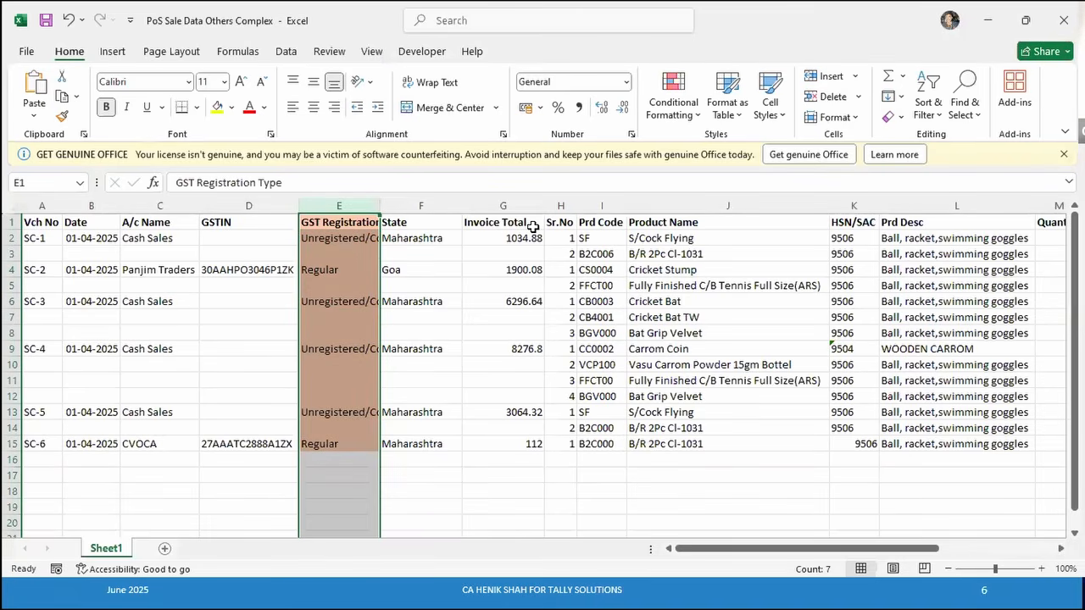
pyautogui.hotkey('alt', 'Tab')
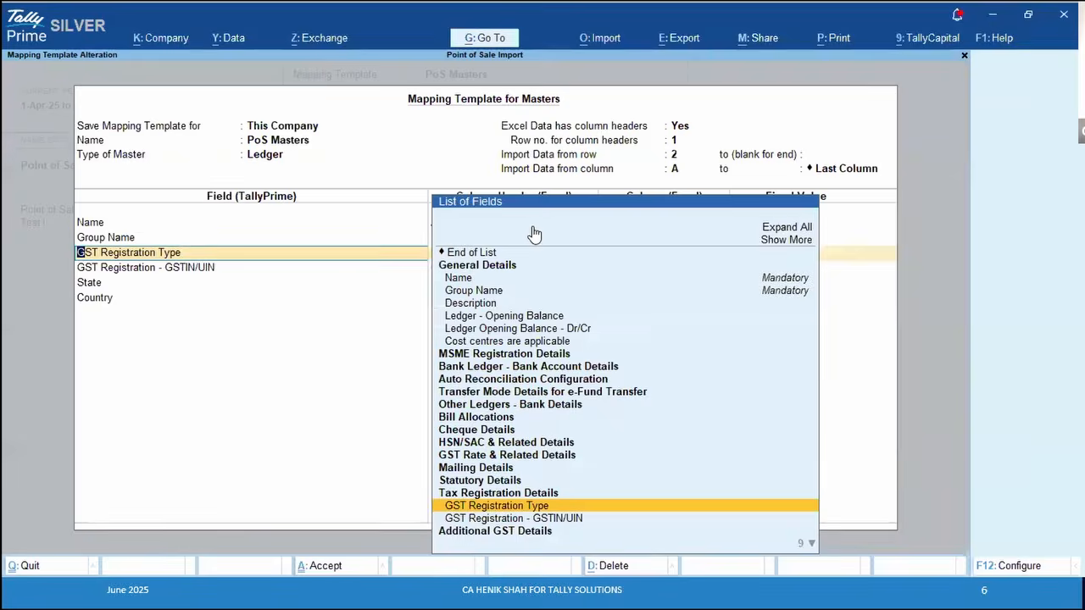
pyautogui.press('Return')
pyautogui.press('Return')
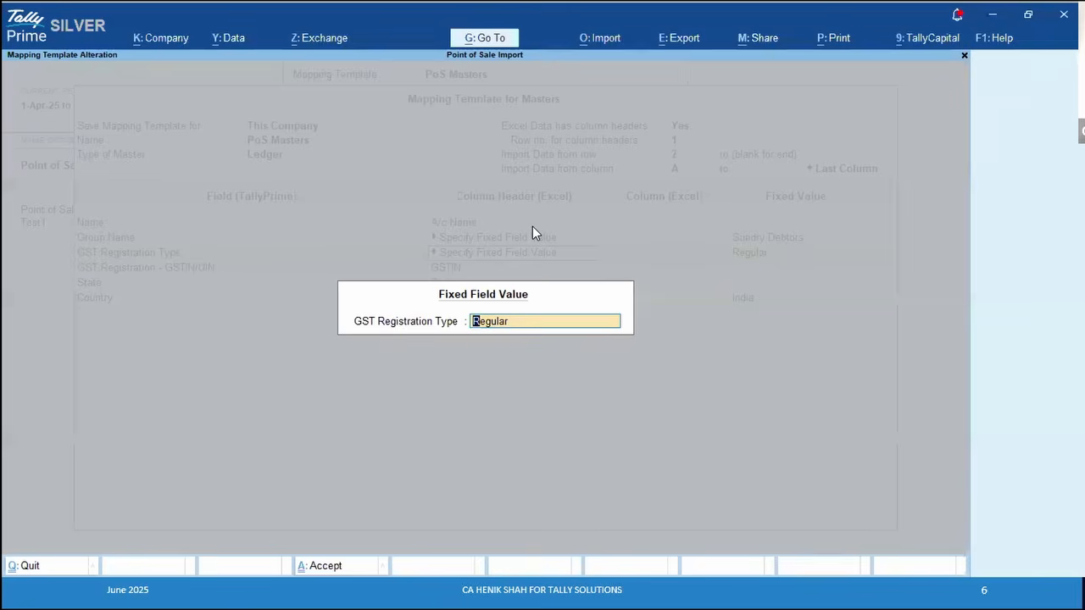
pyautogui.press('Return')
pyautogui.press('Escape')
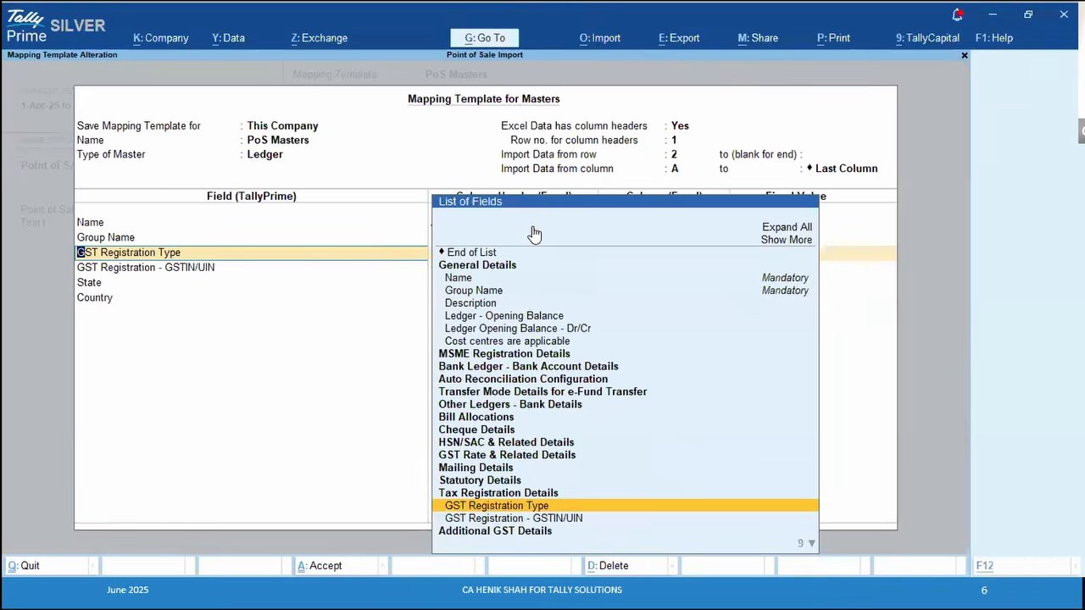
# Switch to Excel and examine the GST Registration Type column alongside the GSTIN column
pyautogui.hotkey('alt', 'Tab')
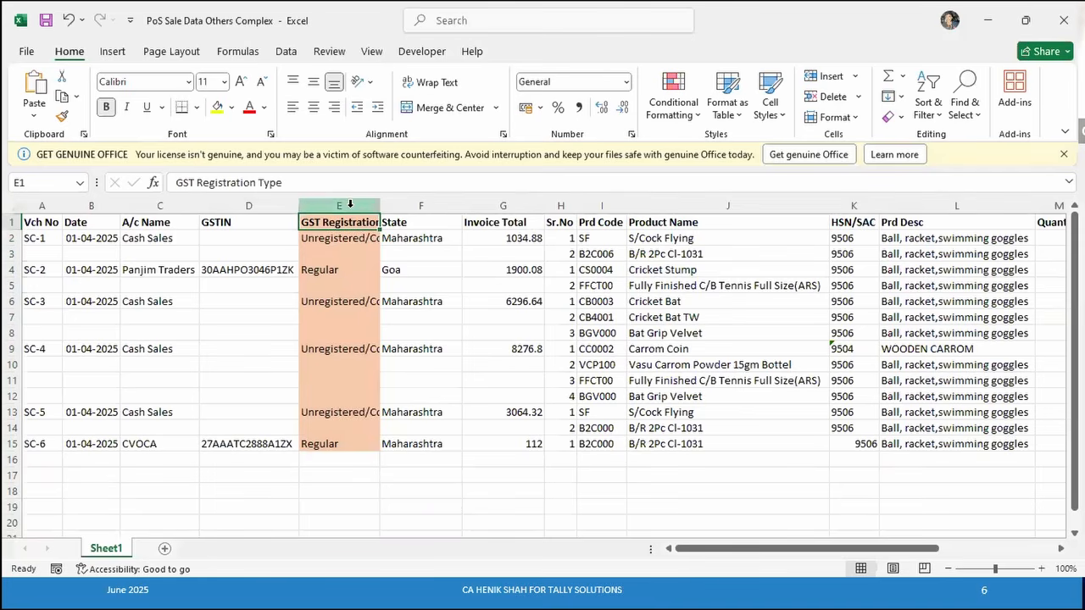
pyautogui.click(350, 204)
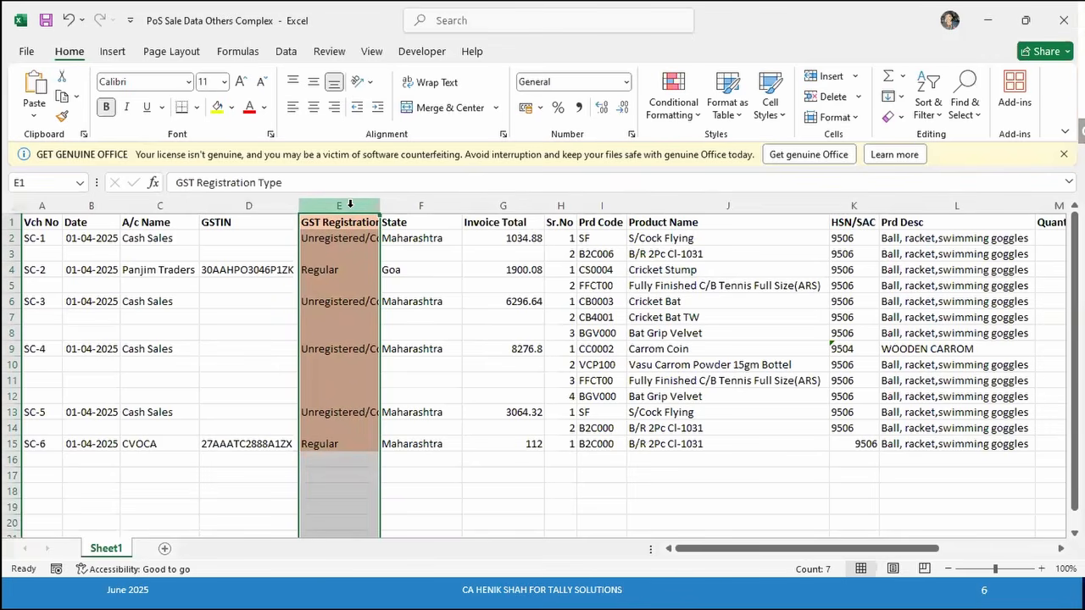
pyautogui.press('Left')
pyautogui.press('Down')
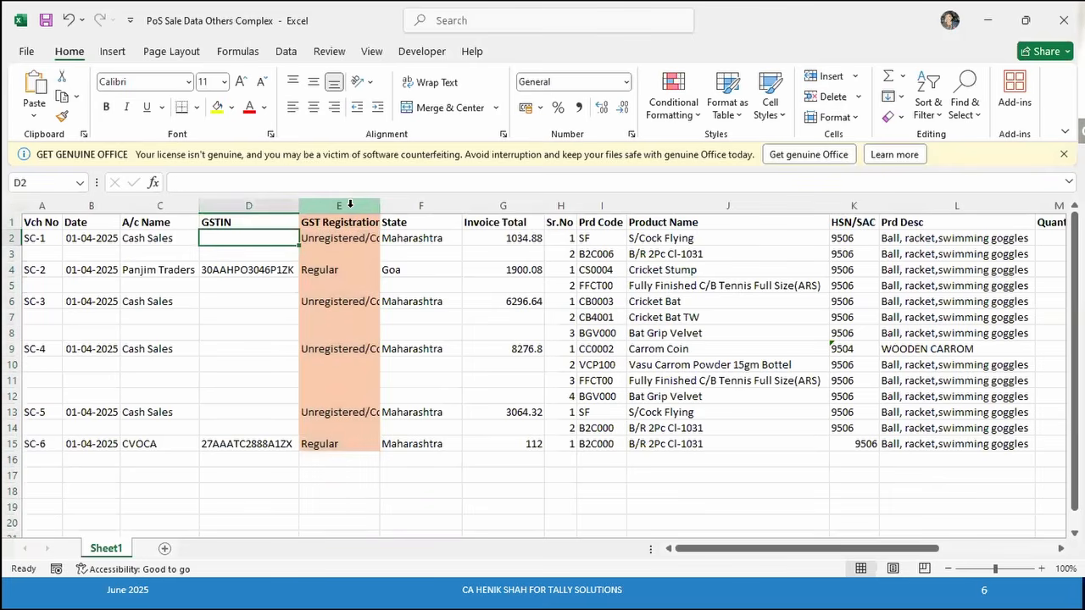
pyautogui.press('Up')
pyautogui.press('Down')
pyautogui.press('Right')
pyautogui.press('Left')
pyautogui.hotkey('ctrl', 'space')
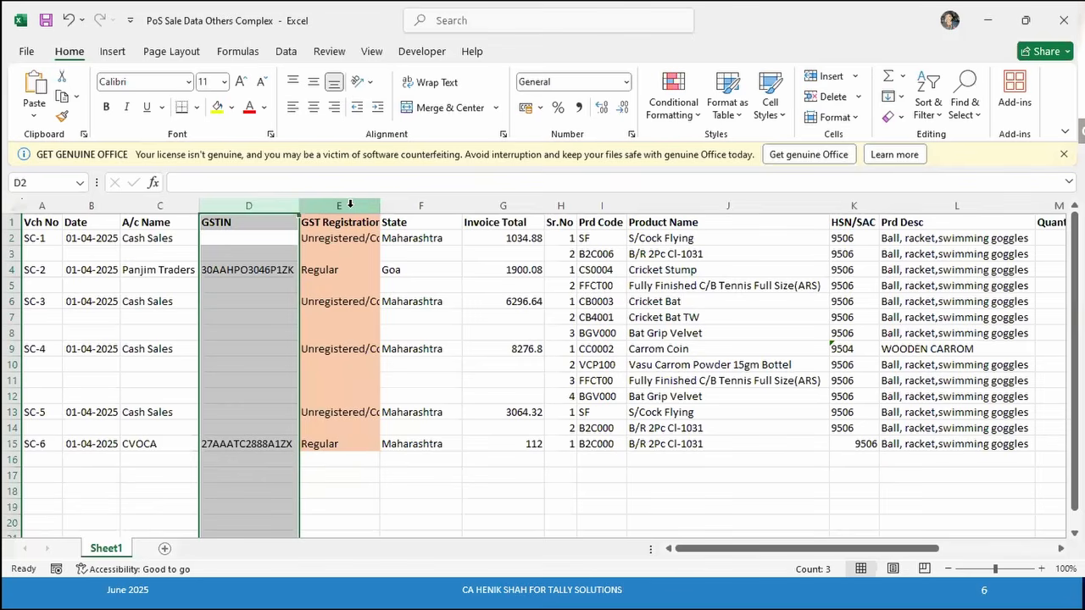
pyautogui.press('Down')
pyautogui.press('Up')
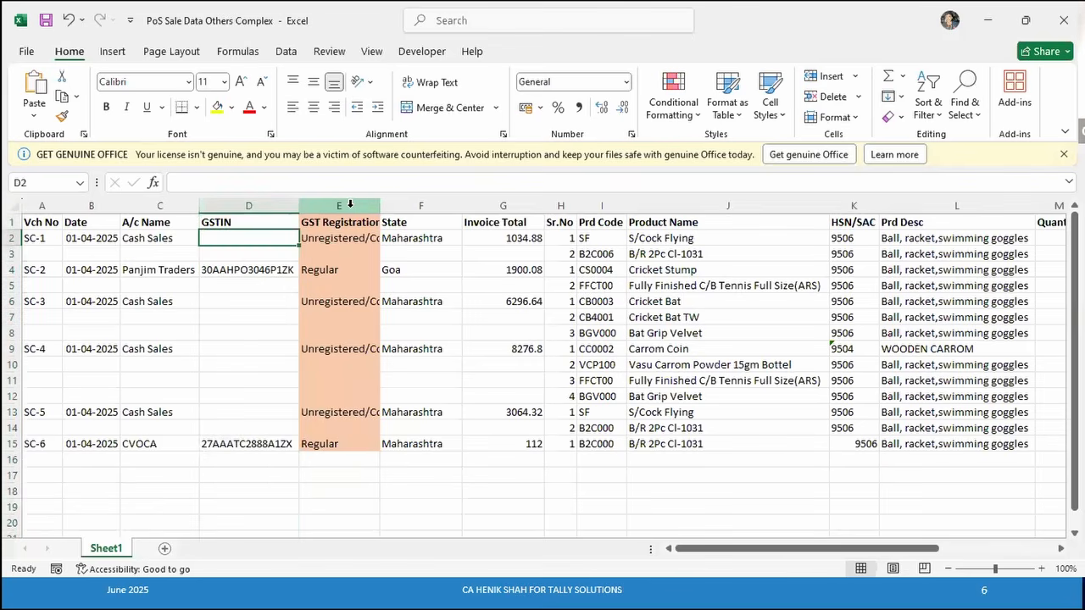
pyautogui.hotkey('ctrl', 'space')
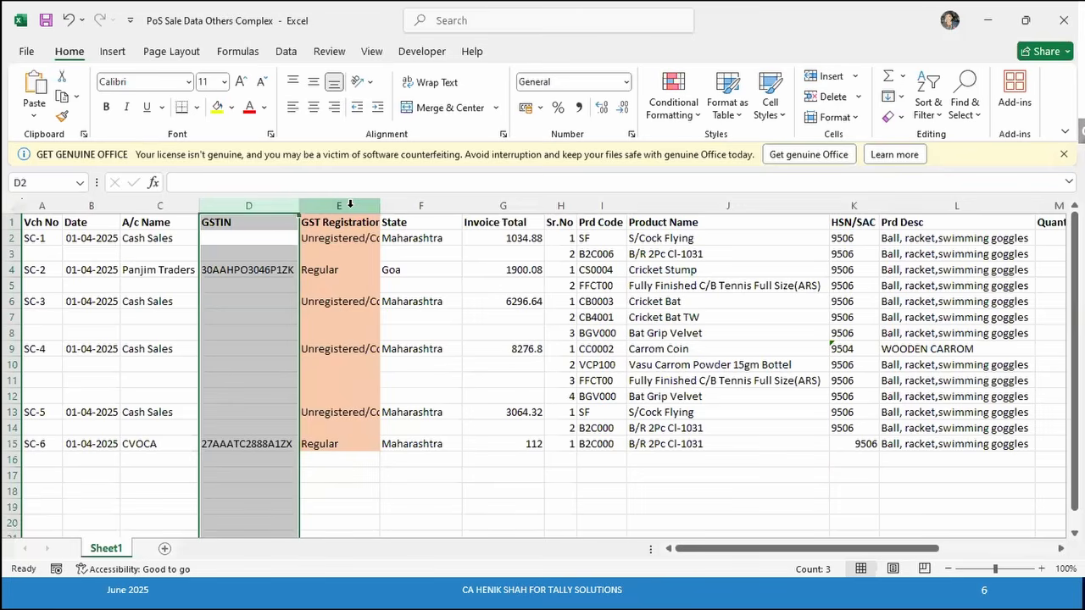
# Compare the blank GSTIN cell D2 with the filled GSTIN cell D4 in the worksheet
pyautogui.press('Down')
pyautogui.press('Down')
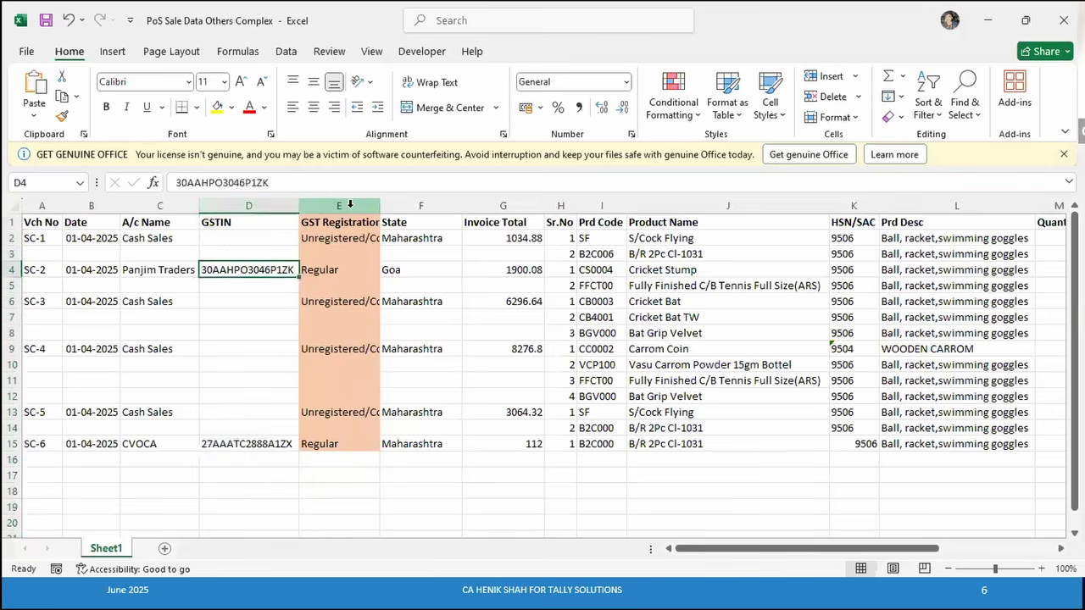
pyautogui.press('Up')
pyautogui.press('Up')
pyautogui.press('Down')
pyautogui.press('Down')
pyautogui.press('Up')
pyautogui.press('Up')
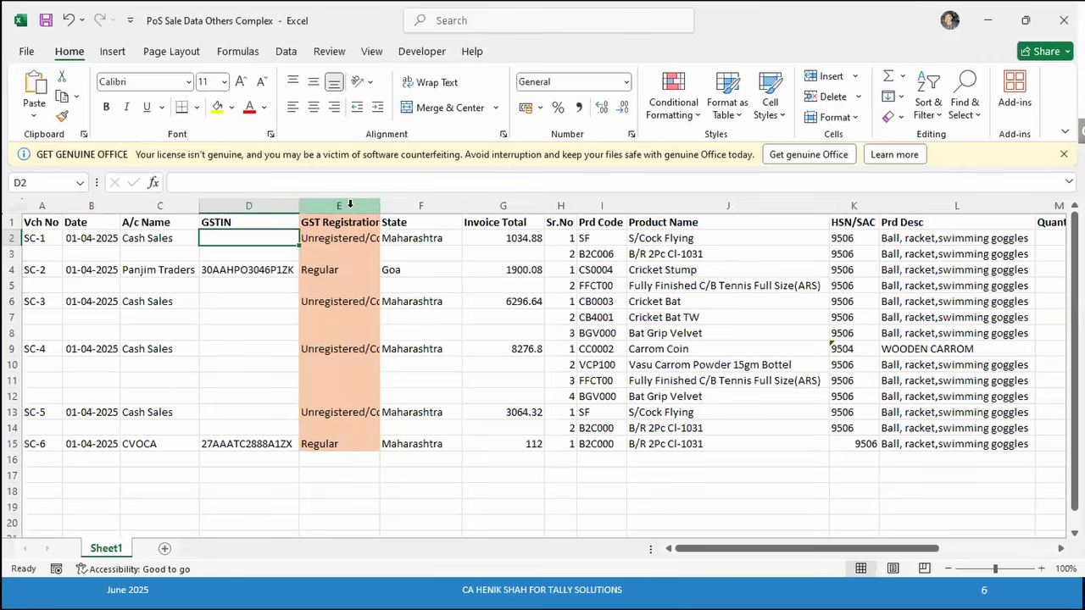
pyautogui.press('Down')
pyautogui.press('Down')
pyautogui.press('Up')
pyautogui.press('Up')
# Open the IF formula in cell E2 of the GST Registration Type column to examine how it depends on the GSTIN
pyautogui.press('Right')
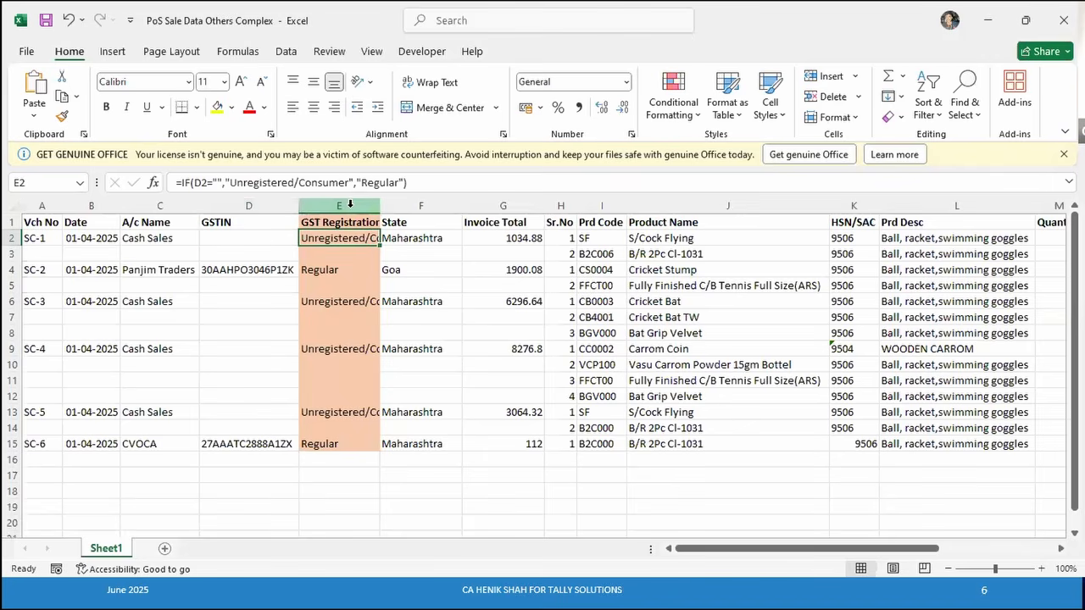
pyautogui.press('Up')
pyautogui.press('Down')
pyautogui.click(350, 205)
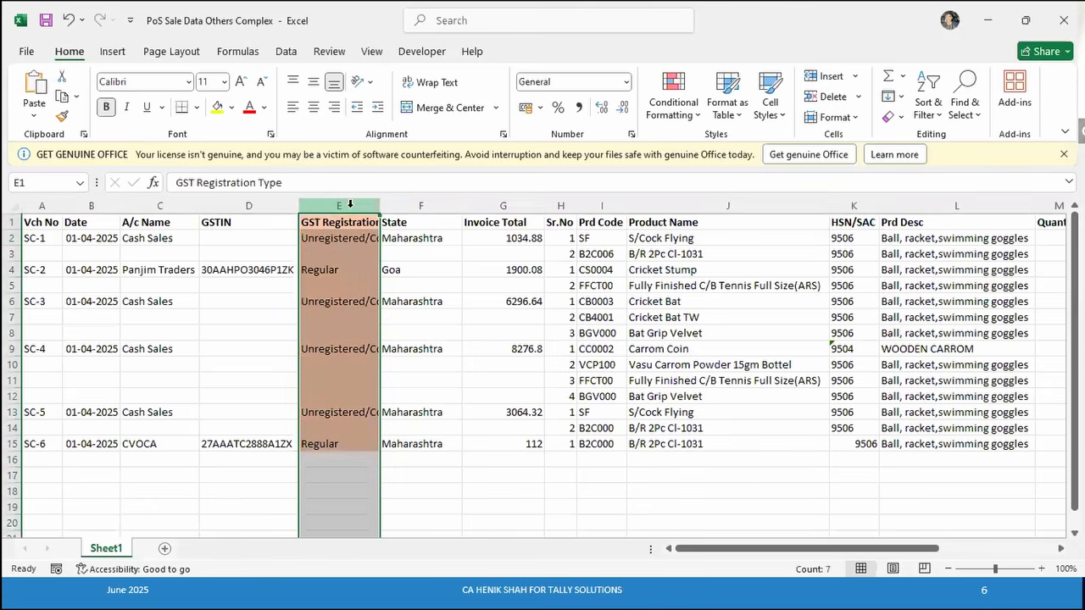
pyautogui.press('Down')
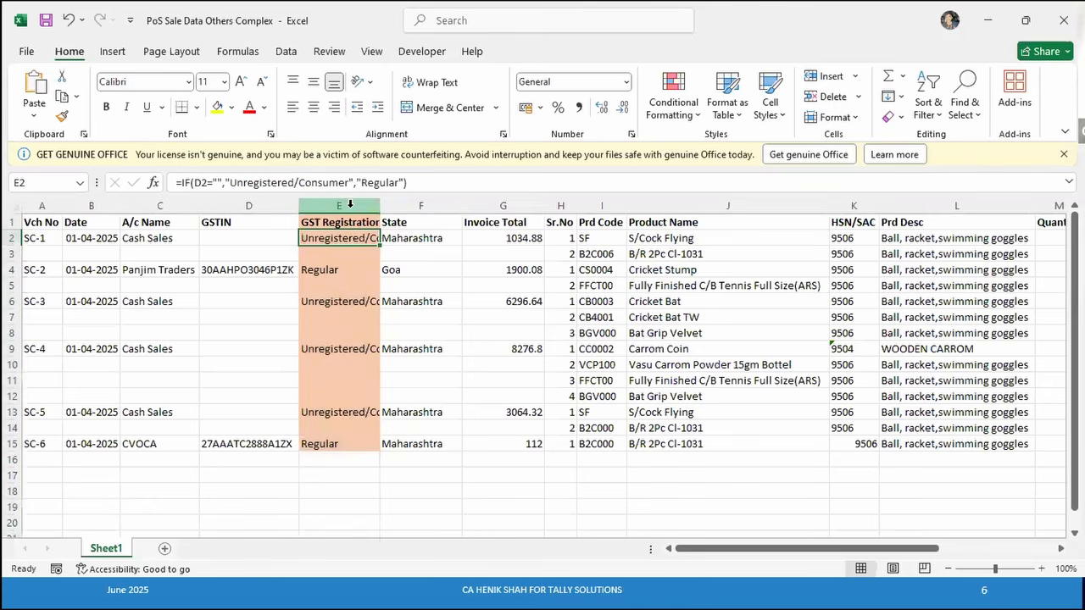
pyautogui.press('F2')
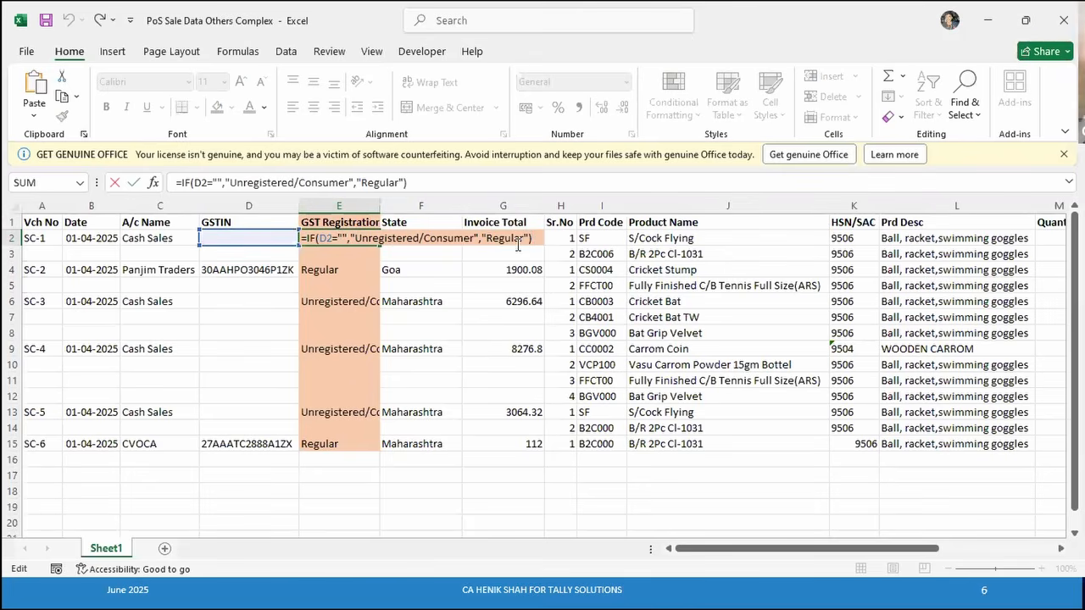
# Close the formula in cell E2 and compare it with the GST Registration Type formula in cell E4
pyautogui.hotkey('ctrl', 'Return')
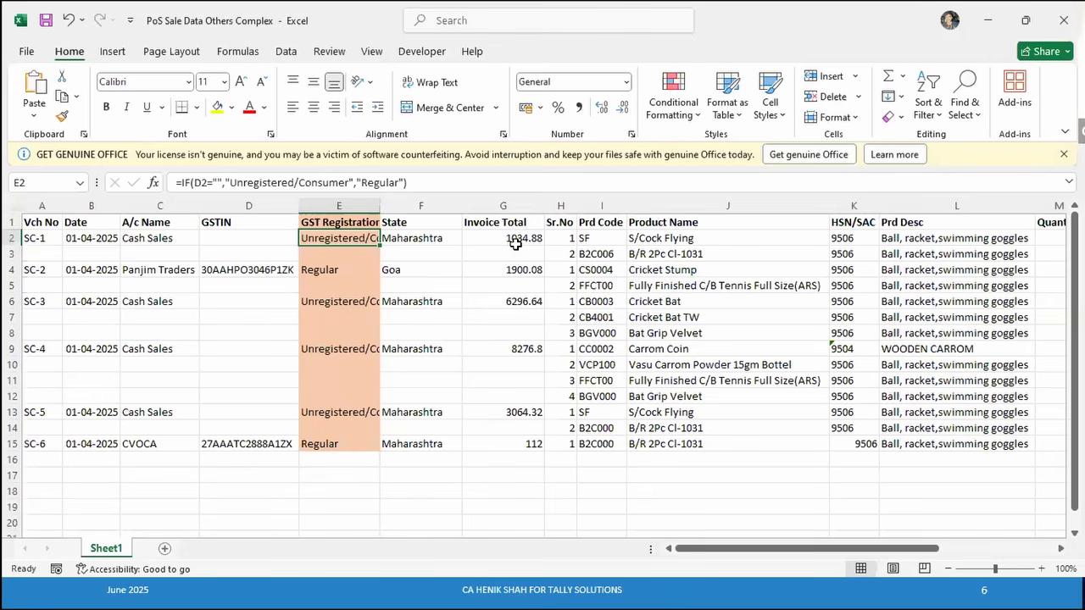
pyautogui.hotkey('ctrl', 'space')
pyautogui.press('Down')
pyautogui.press('Up')
pyautogui.press('Up')
pyautogui.press('Down')
pyautogui.press('Down')
pyautogui.press('Down')
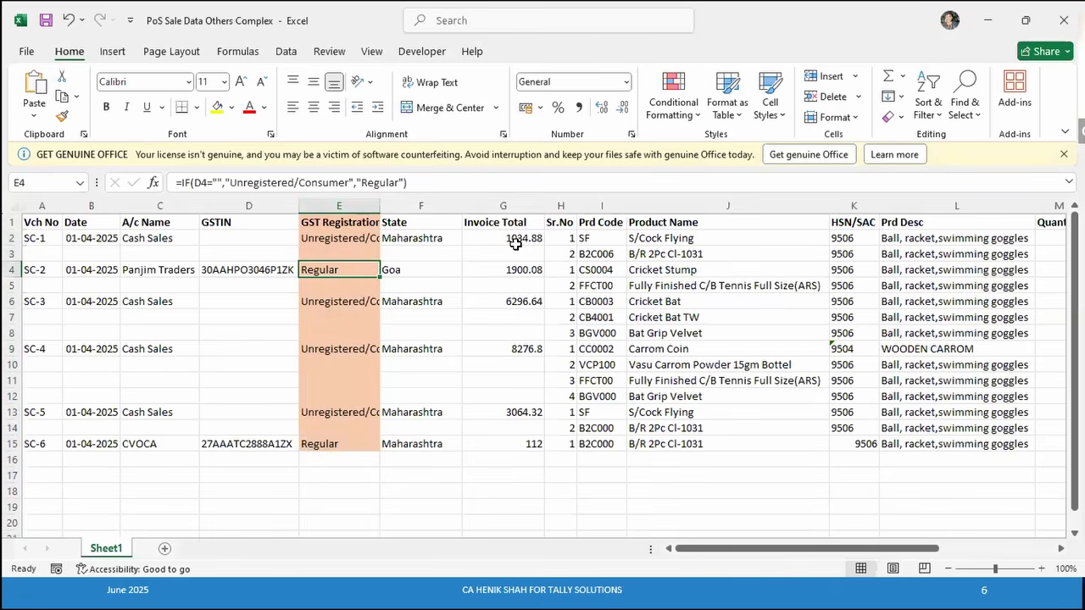
# Examine the GST Registration Type column from its header through the last voucher row in the sales sheet
pyautogui.press('Down')
pyautogui.press('Down')
pyautogui.press('Down')
pyautogui.press('Down')
pyautogui.press('Down')
pyautogui.press('Down')
pyautogui.press('Down')
pyautogui.press('Down')
pyautogui.press('Down')
pyautogui.press('Down')
pyautogui.press('Down')
pyautogui.press('Down')
pyautogui.press('Down')
pyautogui.press('Down')
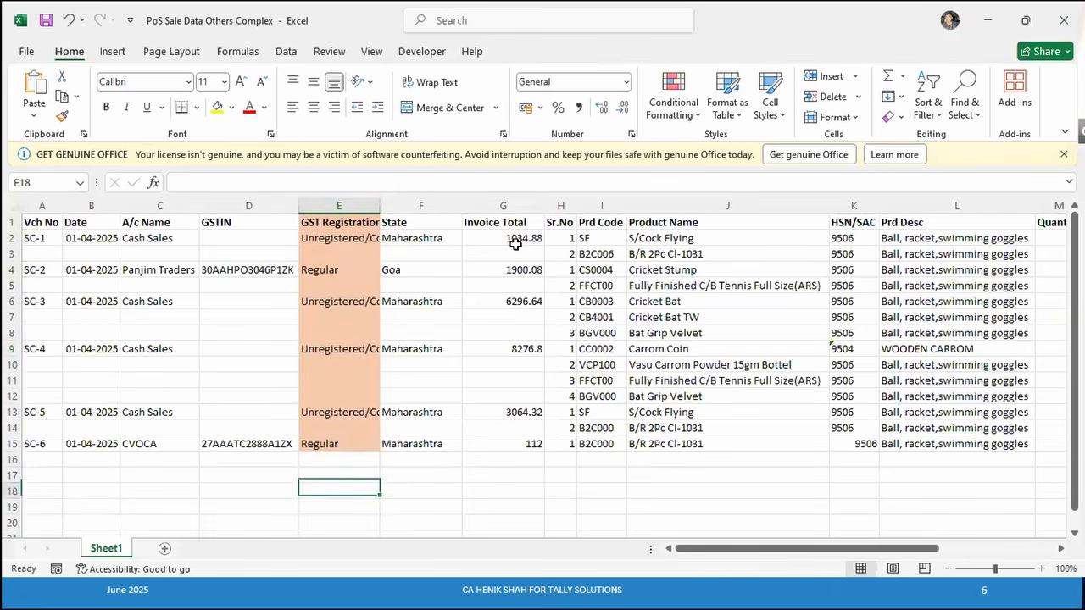
pyautogui.press('Up')
pyautogui.press('Up')
pyautogui.press('Up')
pyautogui.press('Up')
pyautogui.press('Up')
pyautogui.press('Up')
pyautogui.press('Up')
pyautogui.press('Up')
pyautogui.press('Up')
pyautogui.press('Up')
pyautogui.press('Up')
pyautogui.press('Up')
pyautogui.press('Up')
pyautogui.press('Up')
pyautogui.press('Up')
pyautogui.press('Up')
pyautogui.press('Up')
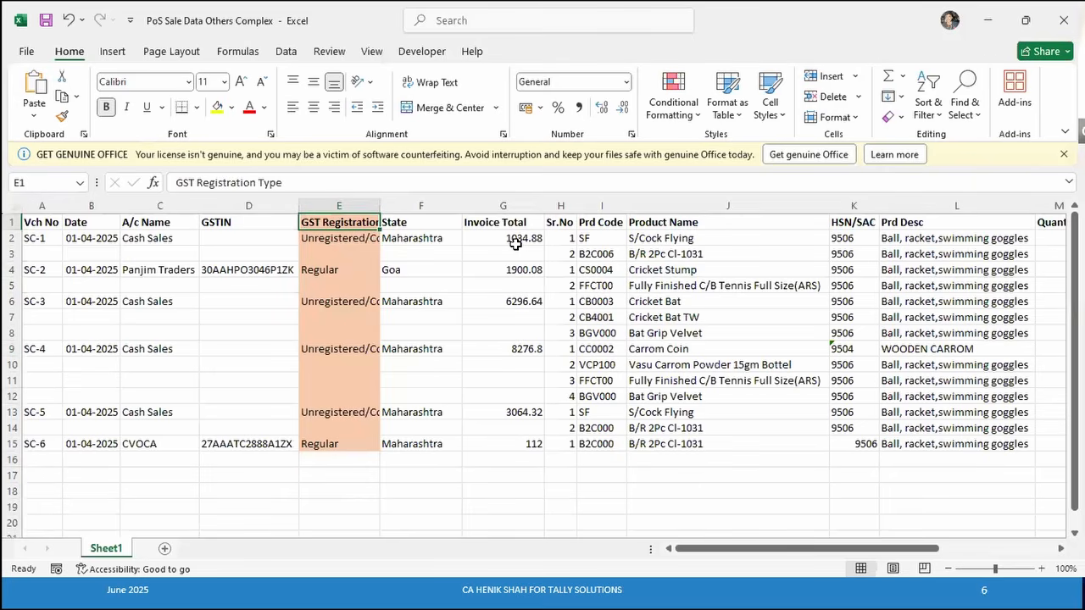
pyautogui.press('Down')
pyautogui.press('Down')
pyautogui.press('Down')
pyautogui.press('Up')
pyautogui.press('Up')
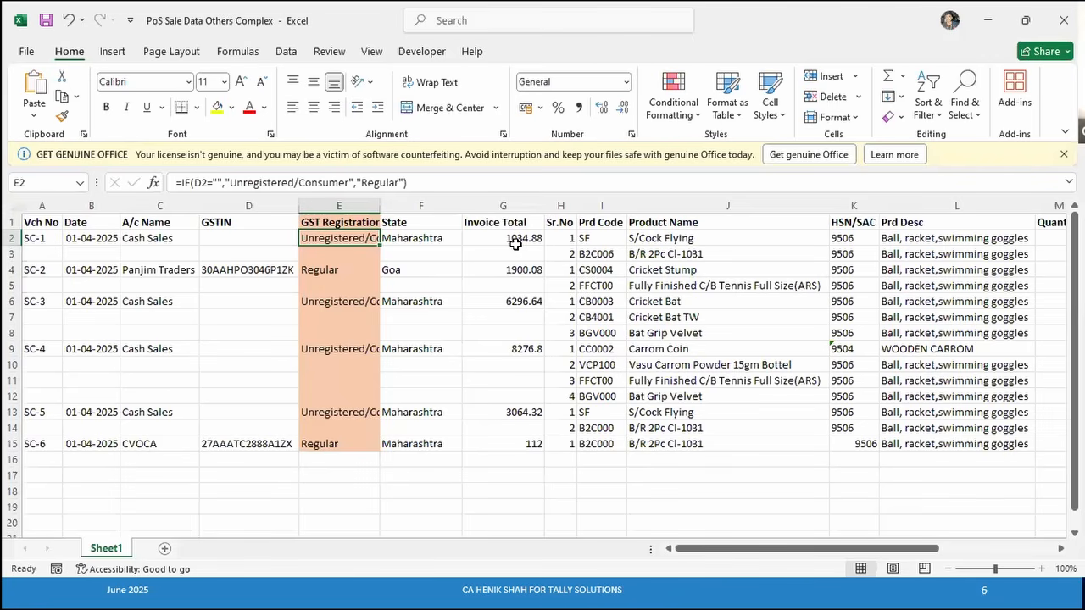
# Compare the GST Registration Type in cell E2 with the State in cell F2
pyautogui.press('Right')
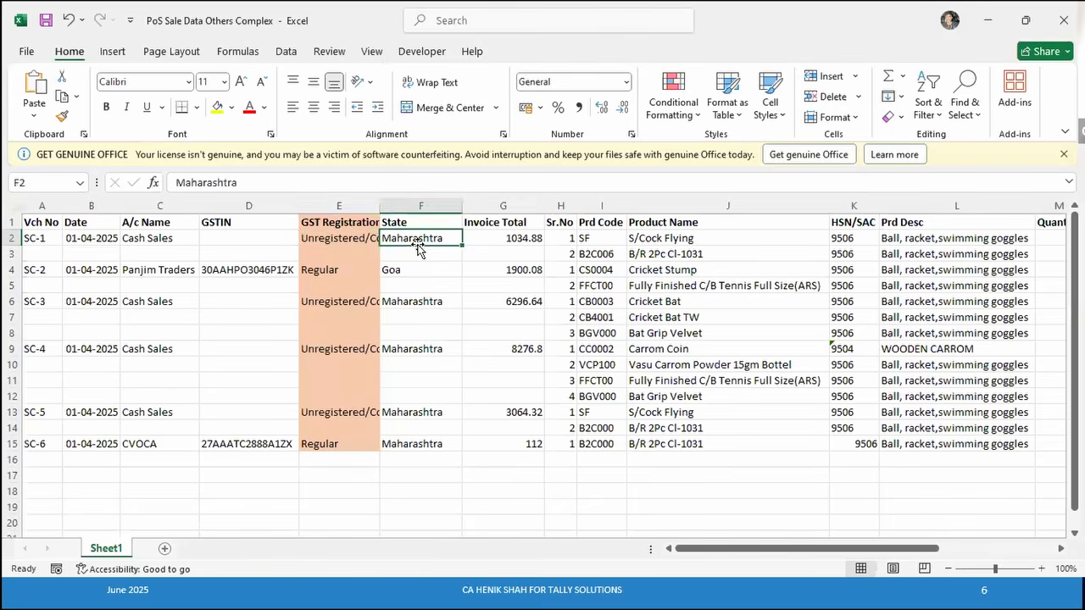
pyautogui.press('Left')
pyautogui.press('Right')
pyautogui.press('Left')
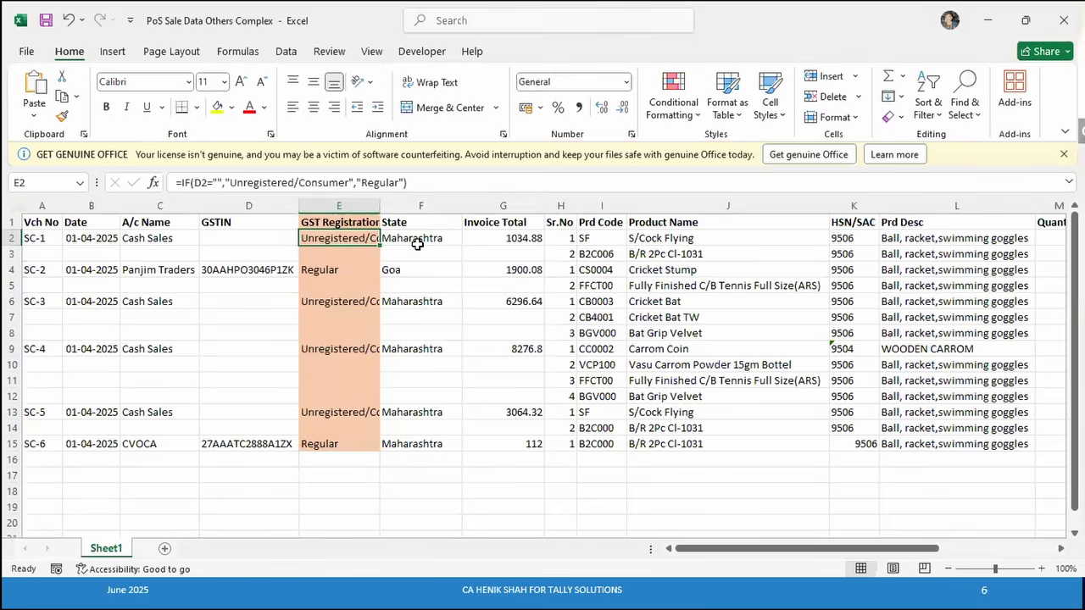
pyautogui.press('Right')
pyautogui.press('Right')
pyautogui.press('Left')
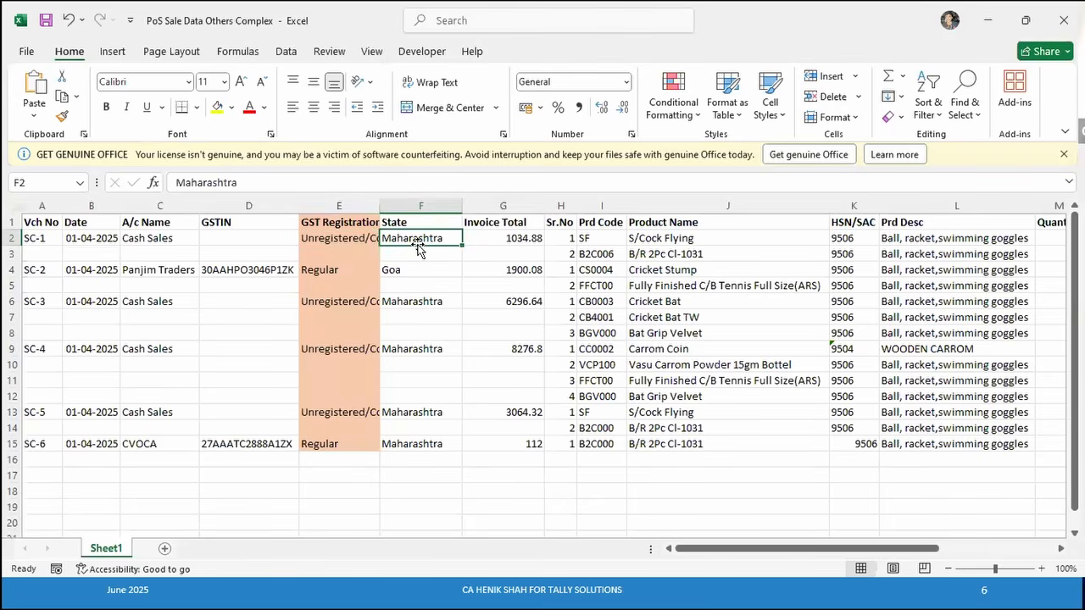
# Switch to TallyPrime and map the template's GST Registration Type field to the GST Registration Type Excel column
pyautogui.hotkey('alt', 'Tab')
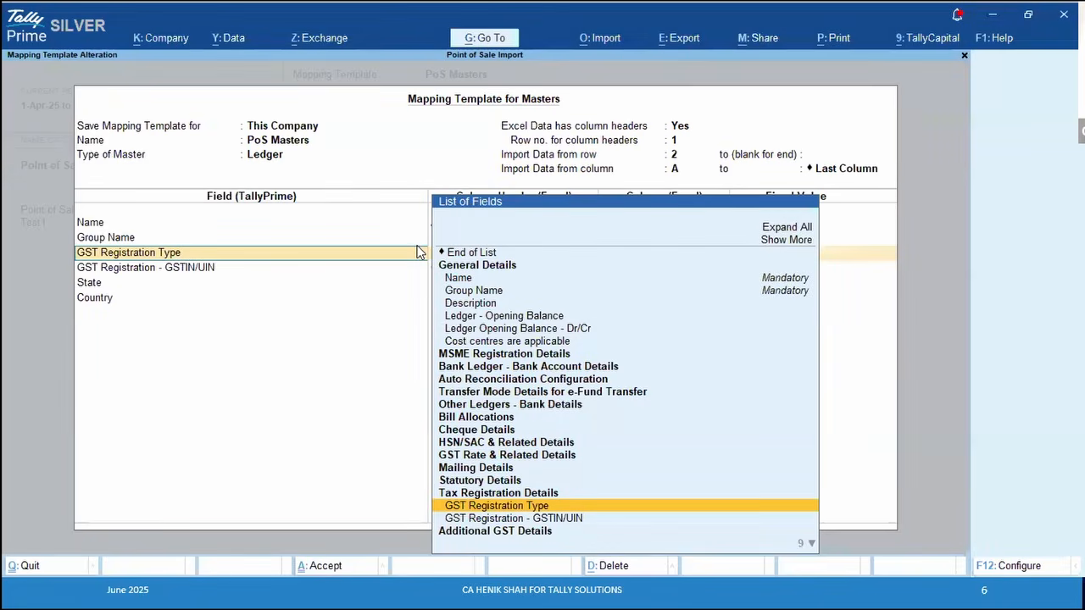
pyautogui.press('Return')
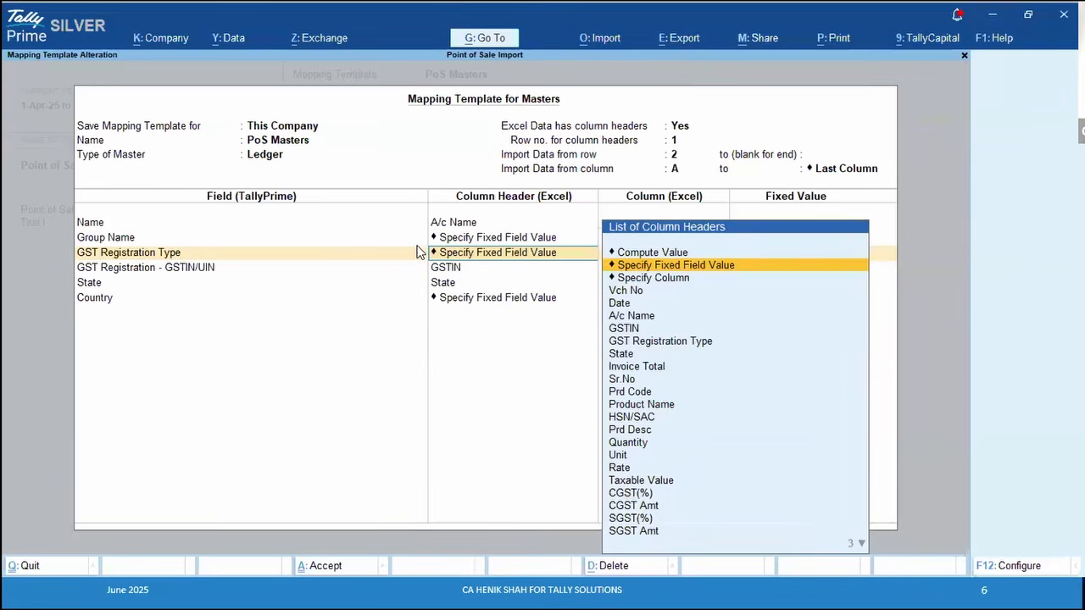
pyautogui.press('Down')
pyautogui.press('Down')
pyautogui.press('Down')
pyautogui.press('Down')
pyautogui.press('Down')
pyautogui.press('Down')
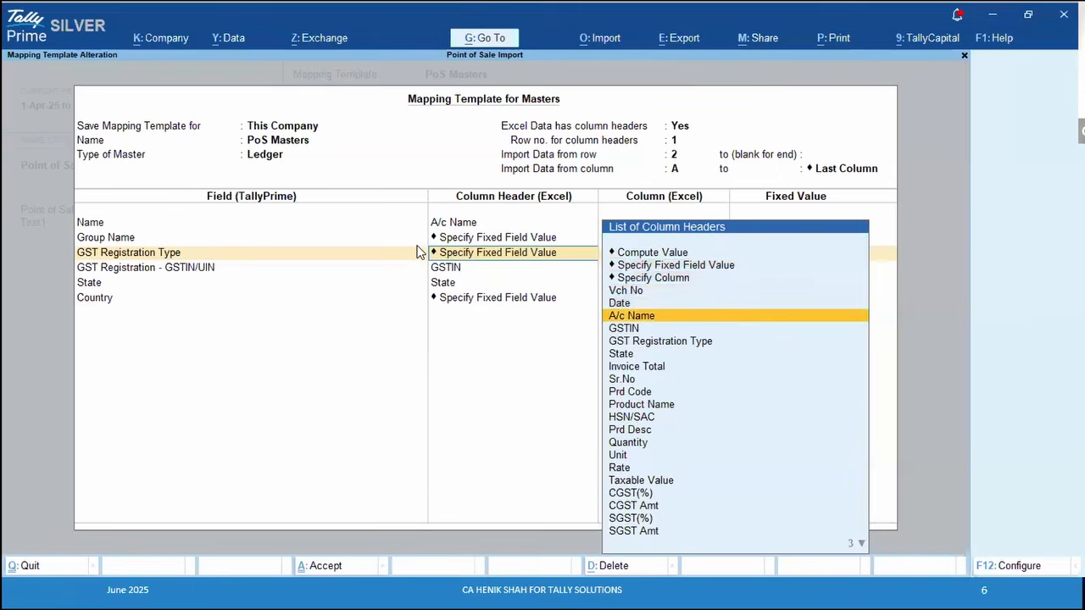
pyautogui.press('Return')
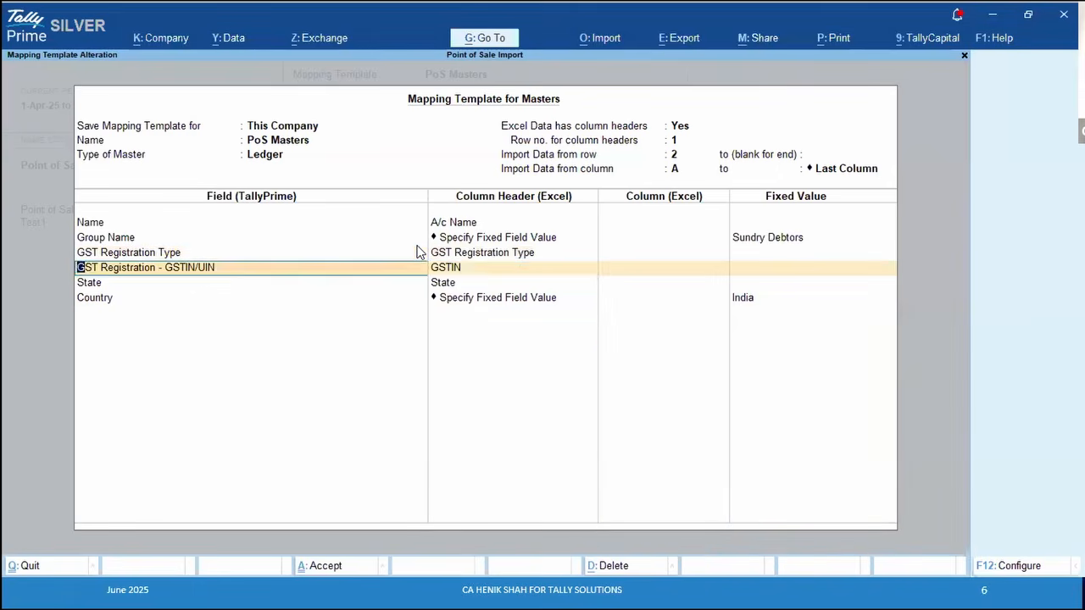
# Review the template's GSTIN/UIN and State column mappings and the Country field's fixed-value mapping
pyautogui.press('Return')
pyautogui.press('Return')
pyautogui.press('Return')
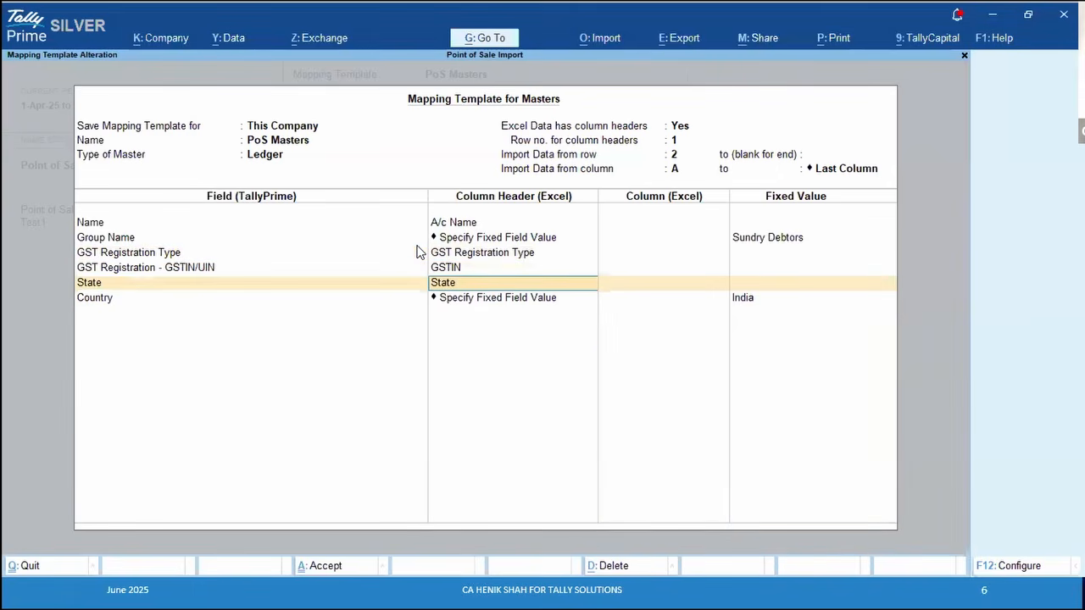
pyautogui.press('Return')
pyautogui.press('Return')
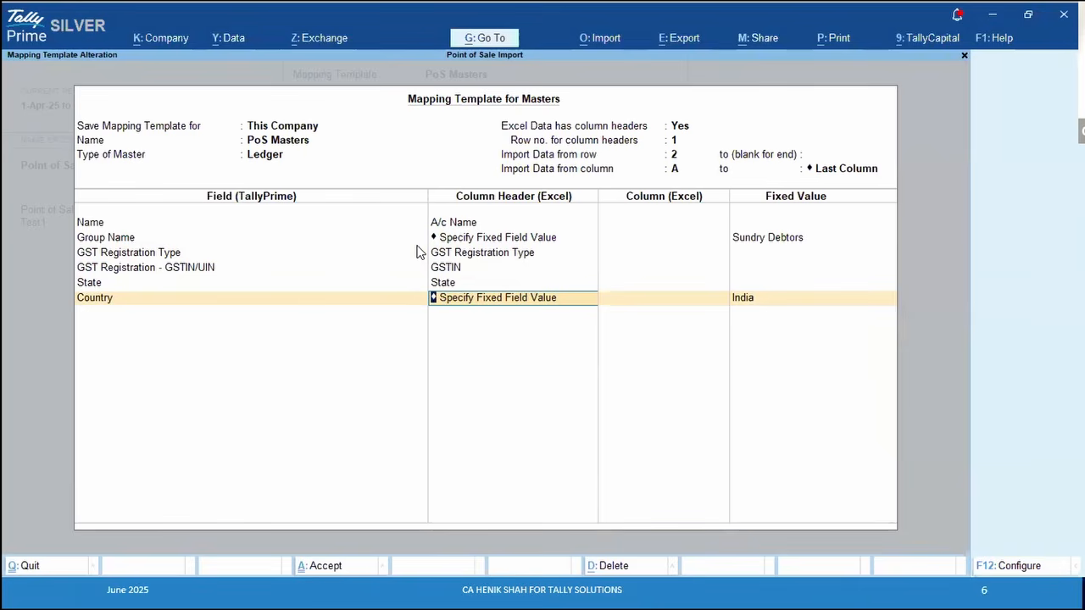
pyautogui.click(1052, 438)
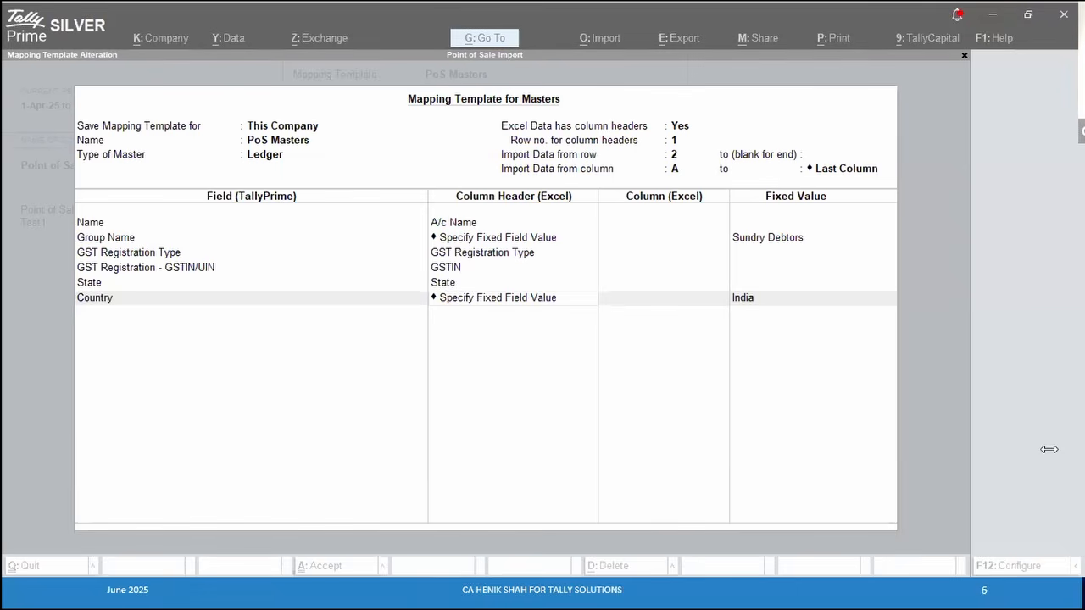
pyautogui.click(544, 299)
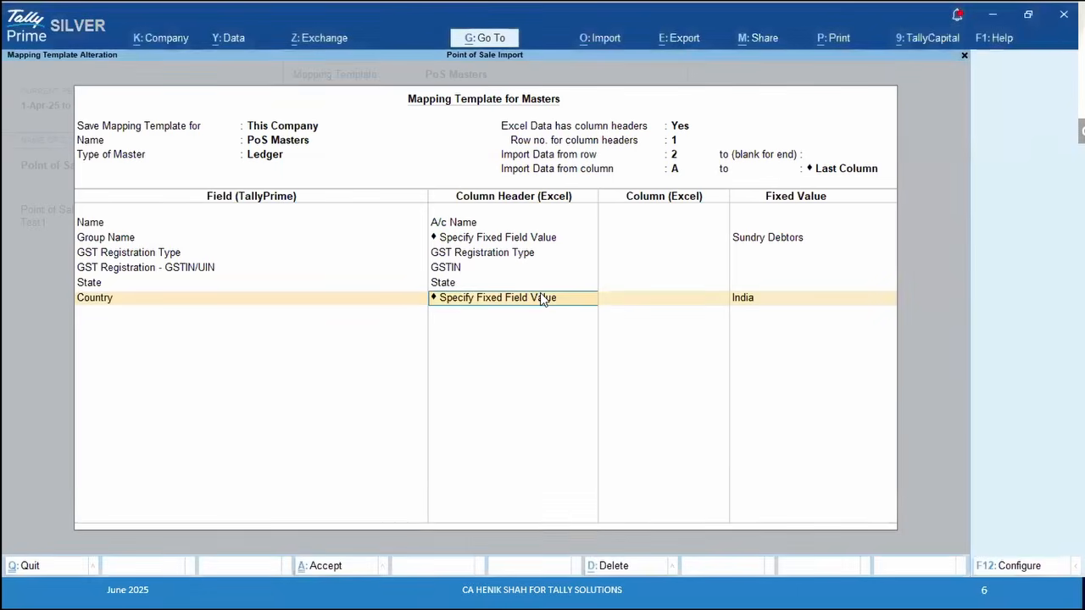
pyautogui.press('Return')
pyautogui.press('Return')
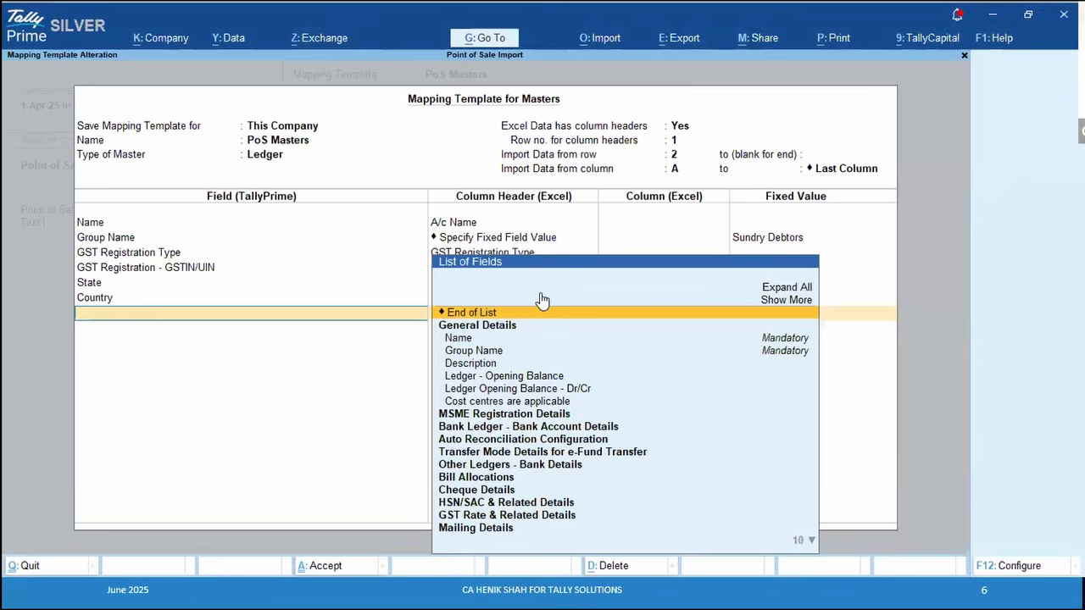
pyautogui.click(542, 300)
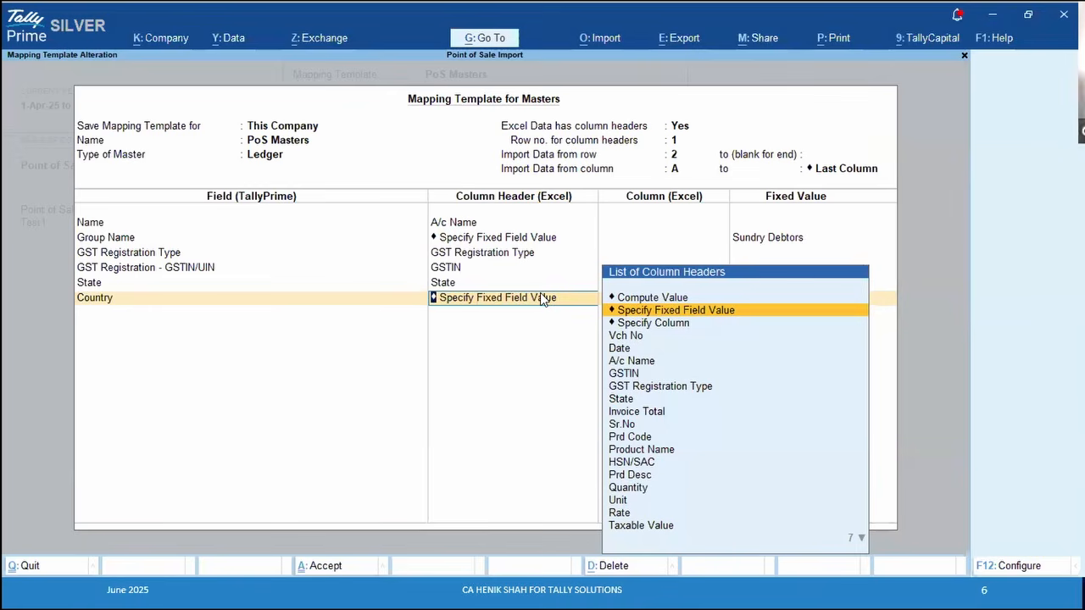
# Compare the Panjim Traders ledger in the other TallyPrime window with the mapping template and Excel's GST Registration Type column
pyautogui.hotkey('alt', 'Tab')
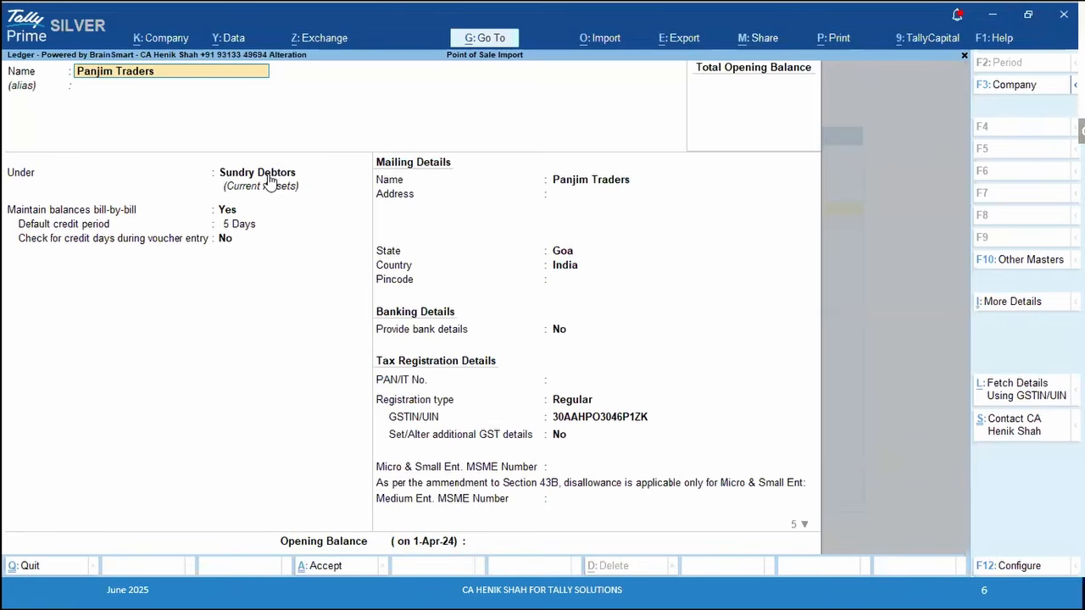
pyautogui.hotkey('alt', 'Tab')
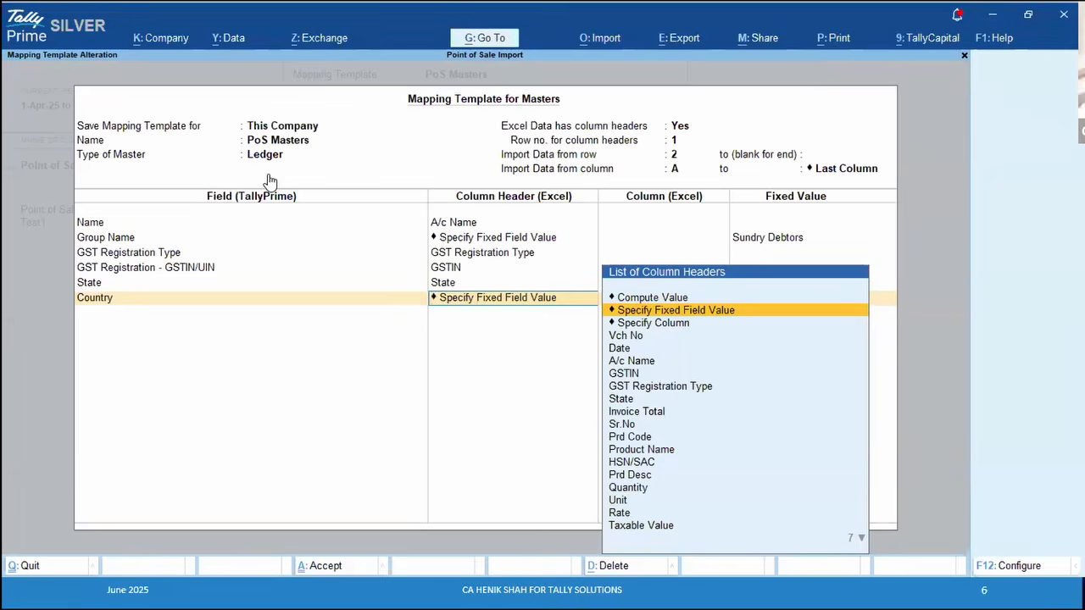
pyautogui.hotkey('alt', 'Tab')
pyautogui.press('Tab')
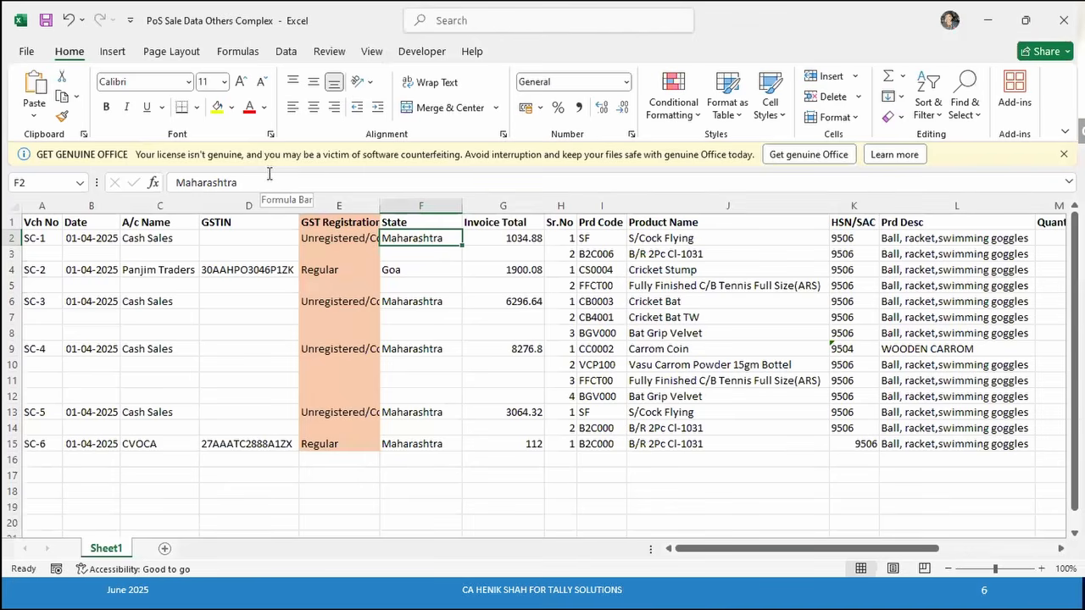
pyautogui.press('Left')
pyautogui.press('Up')
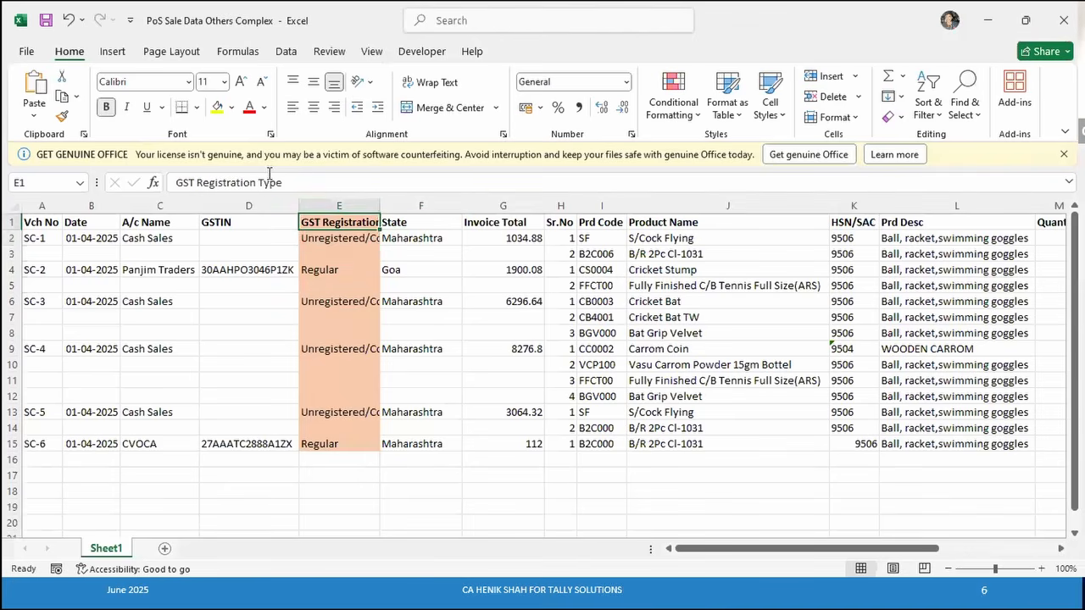
# Examine the formula behind the GST Registration Type column in cell E2
pyautogui.hotkey('ctrl', 'space')
pyautogui.press('Down')
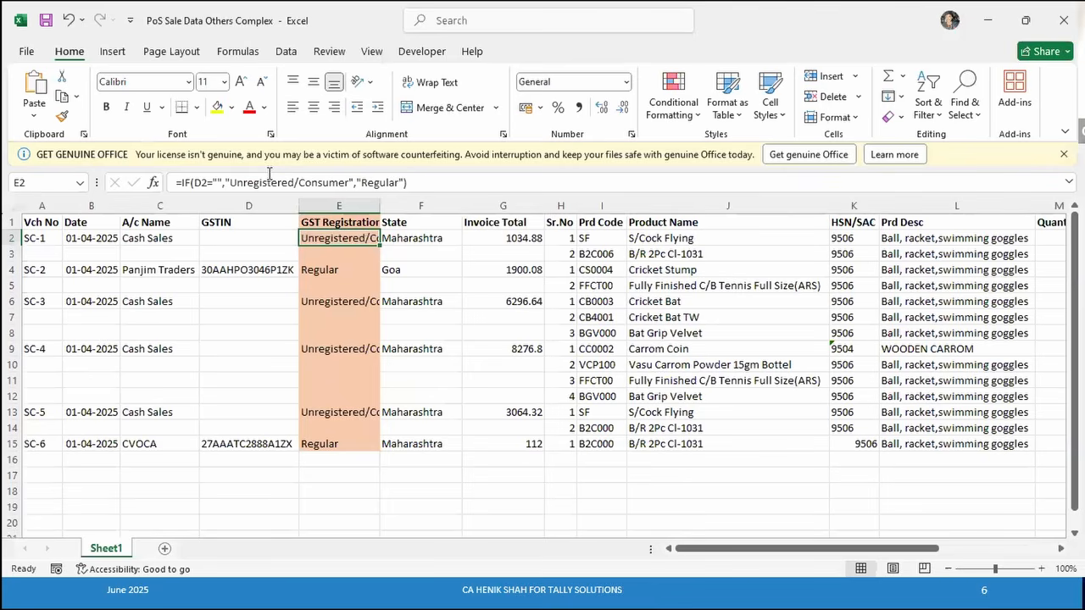
# Switch to TallyPrime and check the starting column and starting row for the data import in the PoS Masters mapping template
pyautogui.hotkey('alt', 'Tab')
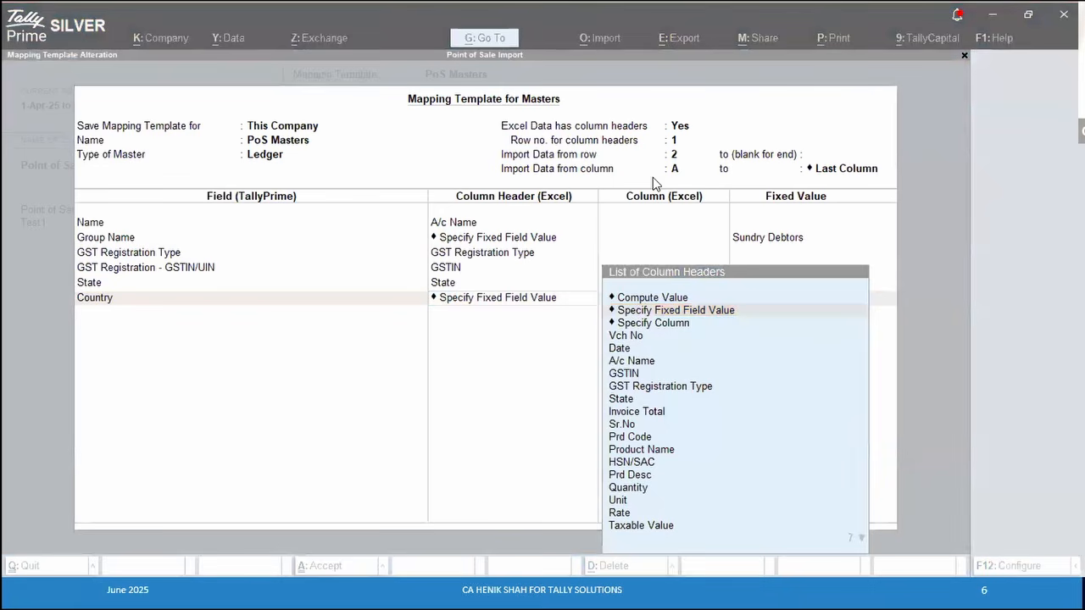
pyautogui.click(669, 170)
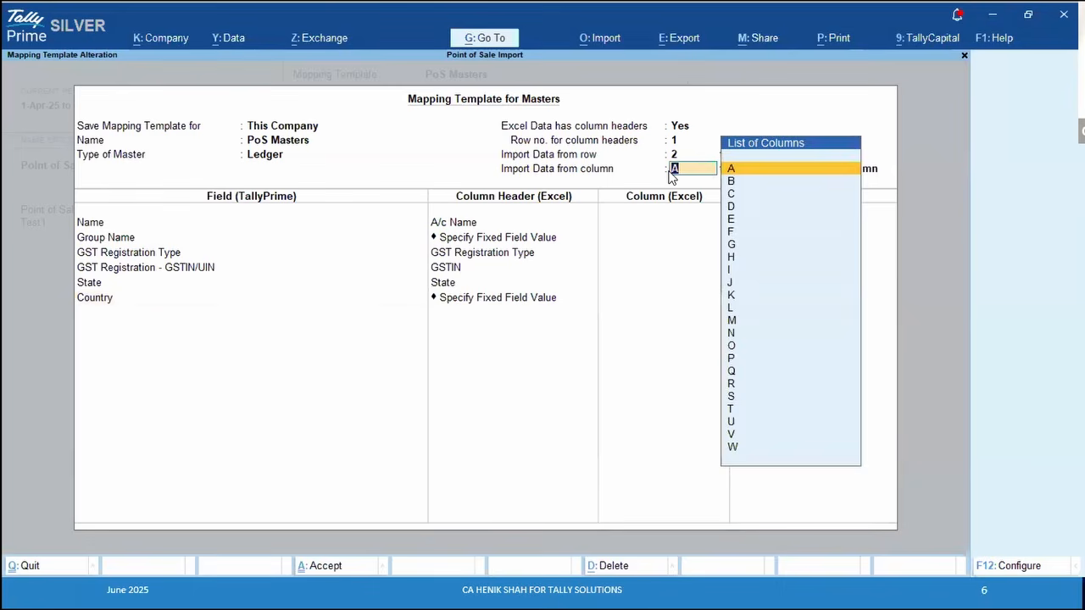
pyautogui.press('Return')
pyautogui.press('BackSpace')
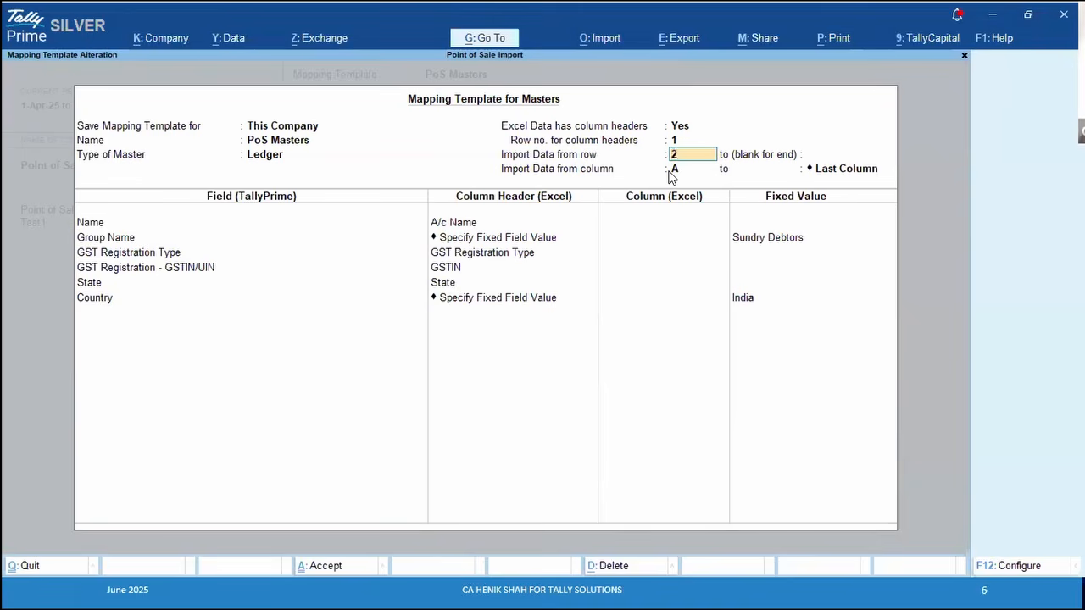
# Switch to the PoS Sale Data Others Complex workbook in Excel and select data rows 2 to 15
pyautogui.hotkey('alt', 'Tab')
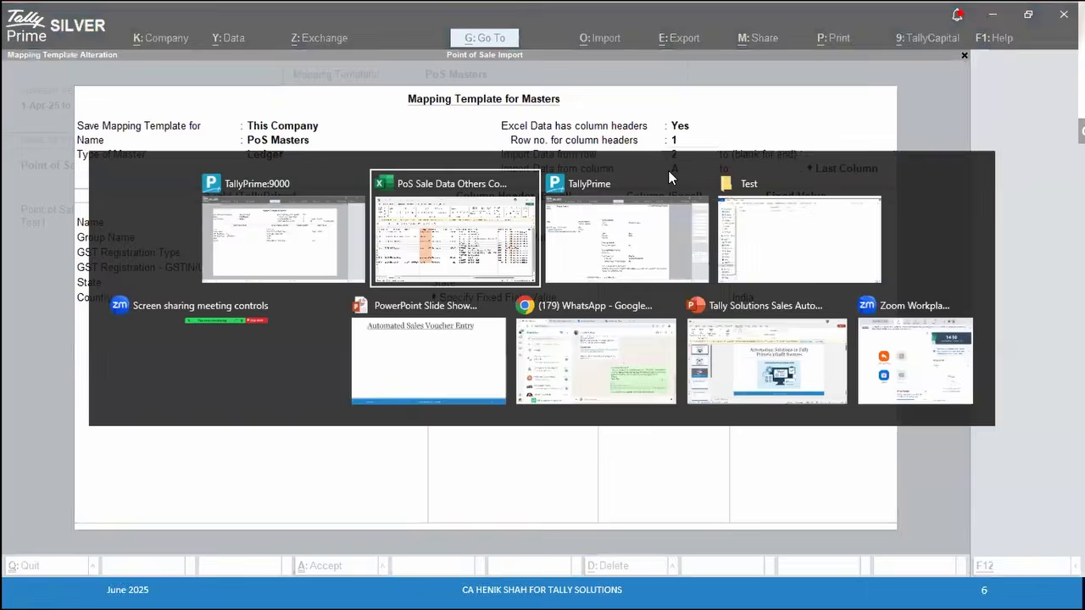
pyautogui.press('Up')
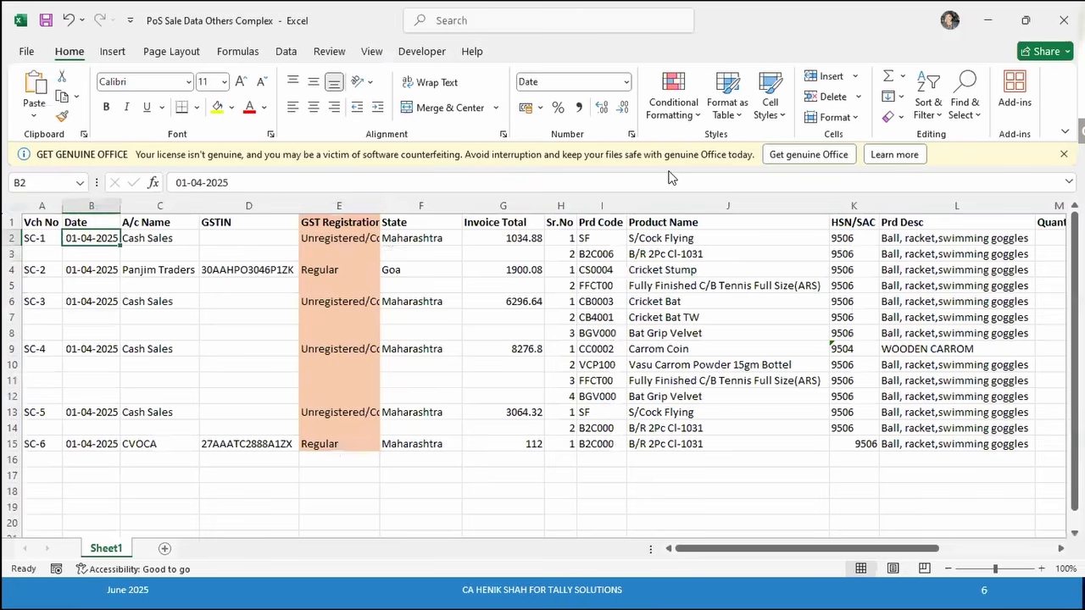
pyautogui.press('Left')
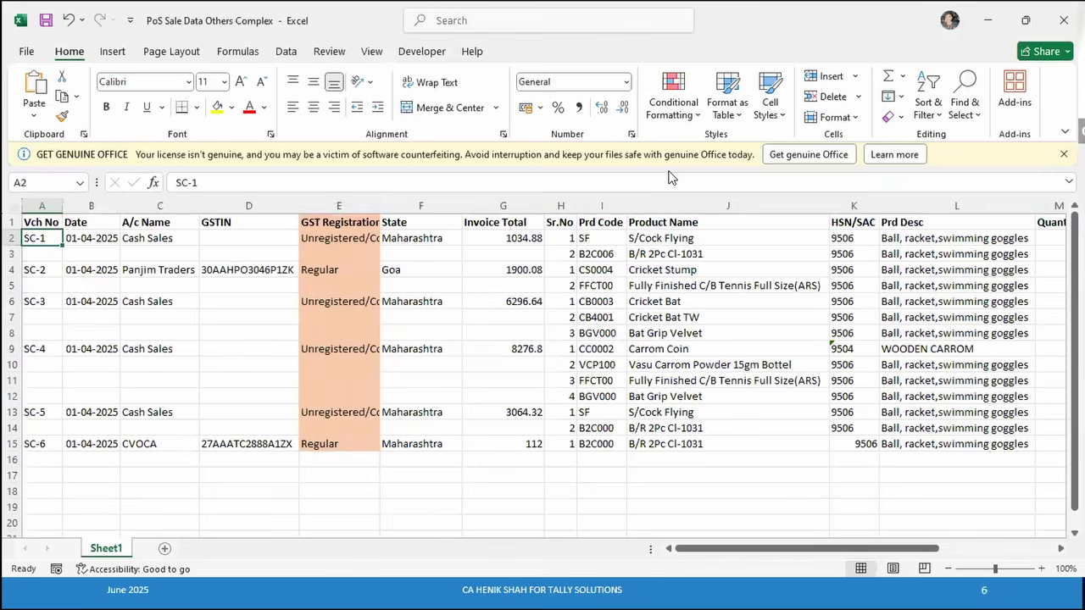
pyautogui.hotkey('shift', 'space')
pyautogui.hotkey('shift', 'Down')
pyautogui.hotkey('shift', 'Down')
pyautogui.hotkey('shift', 'Down')
pyautogui.hotkey('shift', 'Down')
pyautogui.hotkey('shift', 'Down')
pyautogui.hotkey('shift', 'Down')
pyautogui.hotkey('shift', 'Down')
pyautogui.hotkey('shift', 'Down')
pyautogui.hotkey('shift', 'Down')
pyautogui.hotkey('shift', 'Down')
pyautogui.hotkey('shift', 'Down')
pyautogui.hotkey('shift', 'Down')
pyautogui.hotkey('shift', 'Down')
pyautogui.hotkey('shift', 'Down')
pyautogui.hotkey('shift', 'Down')
pyautogui.hotkey('shift', 'Down')
pyautogui.hotkey('shift', 'Down')
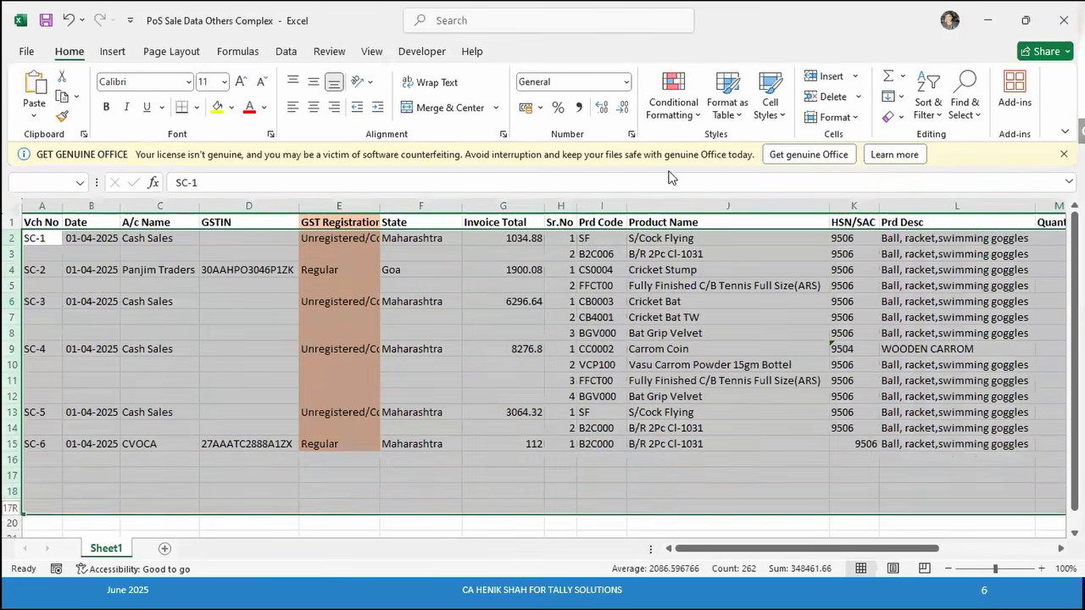
pyautogui.hotkey('shift', 'Up')
pyautogui.hotkey('shift', 'Up')
pyautogui.hotkey('shift', 'Up')
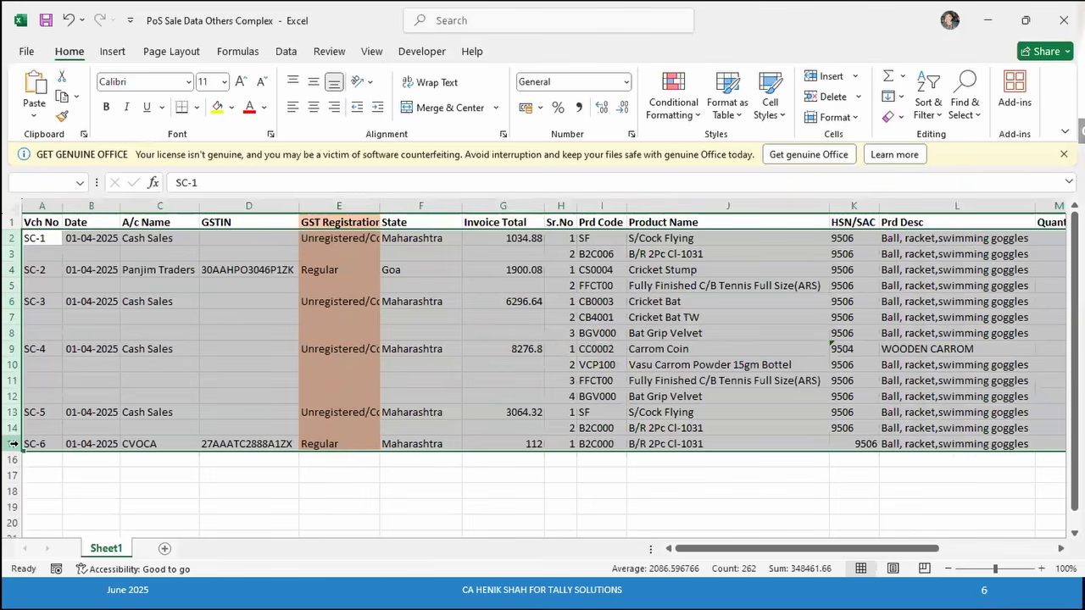
# Examine the voucher rows from SC-1 to SC-6 and the blank rows below them, ending at cell A2
pyautogui.press('Right')
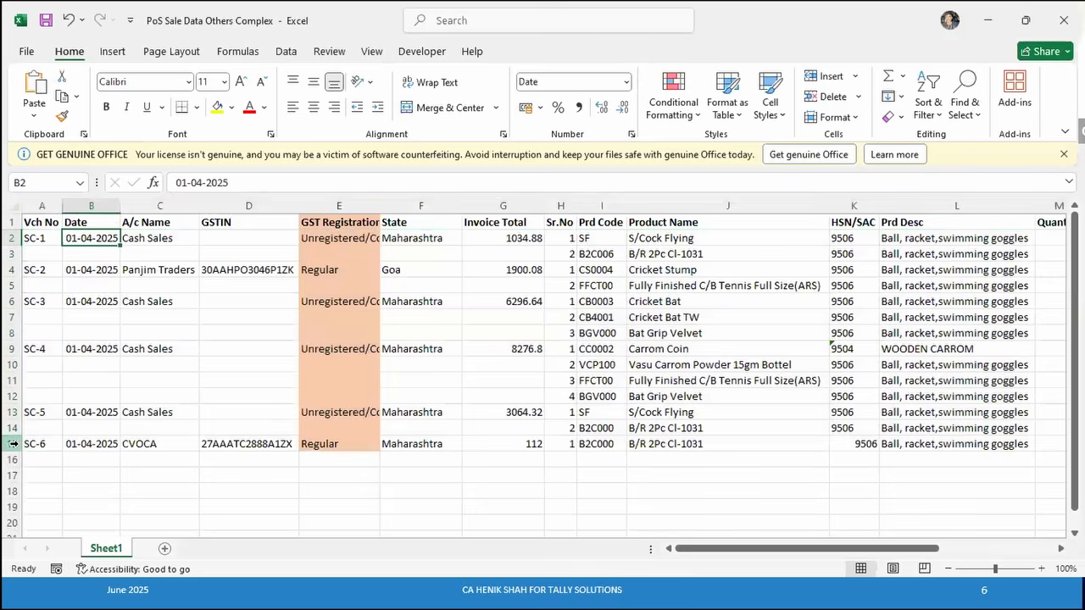
pyautogui.hotkey('ctrl', 'space')
pyautogui.press('Down')
pyautogui.press('Down')
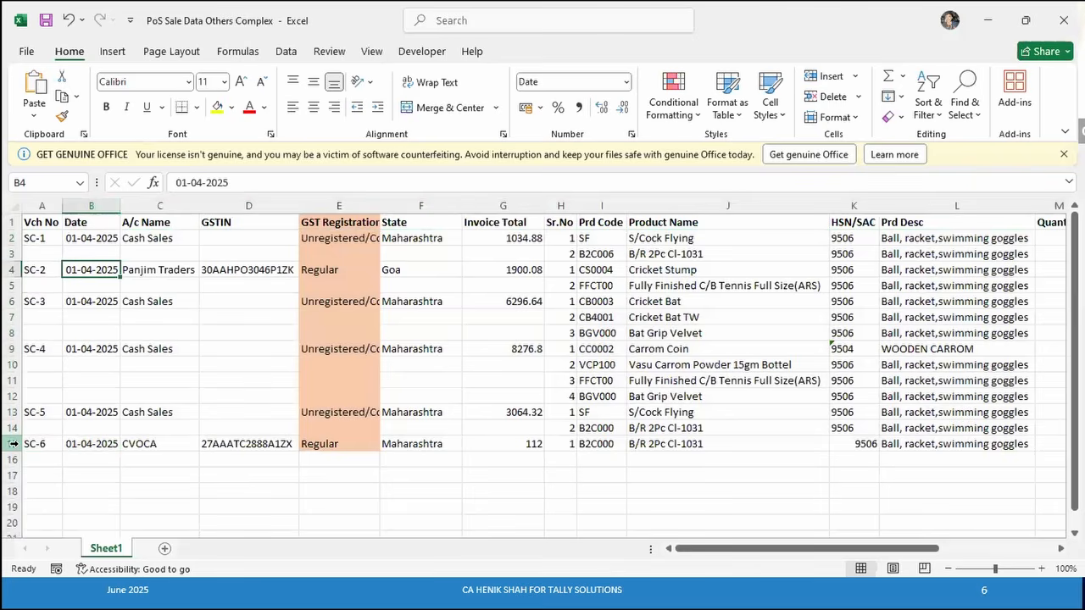
pyautogui.press('Left')
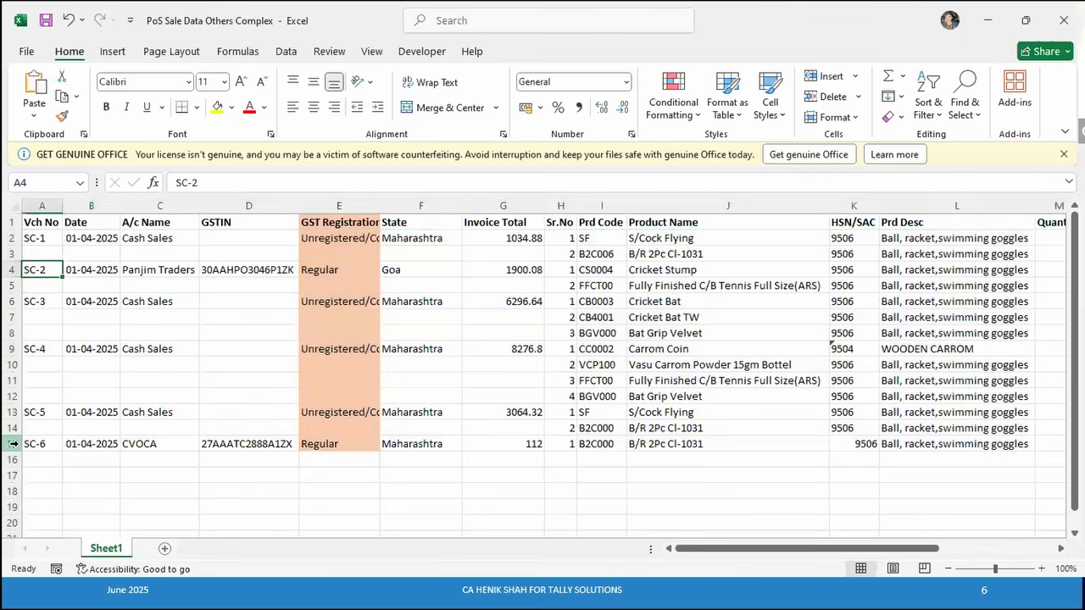
pyautogui.press('Down')
pyautogui.press('Down')
pyautogui.press('Down')
pyautogui.press('Down')
pyautogui.press('Down')
pyautogui.press('Down')
pyautogui.press('Down')
pyautogui.press('Down')
pyautogui.press('Down')
pyautogui.press('Down')
pyautogui.press('Down')
pyautogui.press('Down')
pyautogui.click(13, 443)
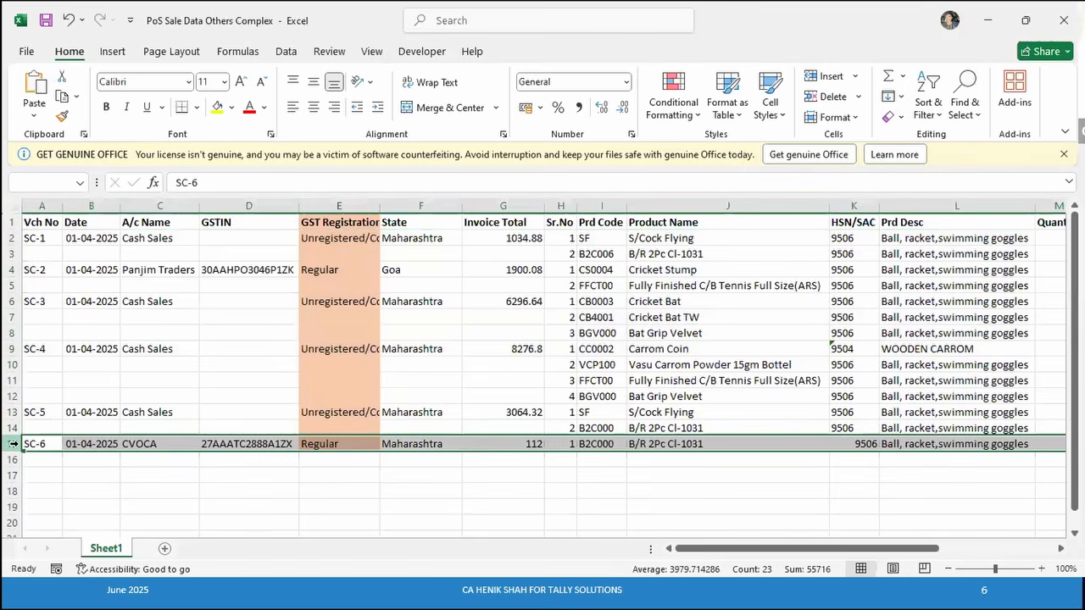
pyautogui.press('Down')
pyautogui.press('Down')
pyautogui.press('Down')
pyautogui.press('Down')
pyautogui.press('Down')
pyautogui.press('Down')
pyautogui.press('Up')
pyautogui.hotkey('shift', 'space')
pyautogui.press('Down')
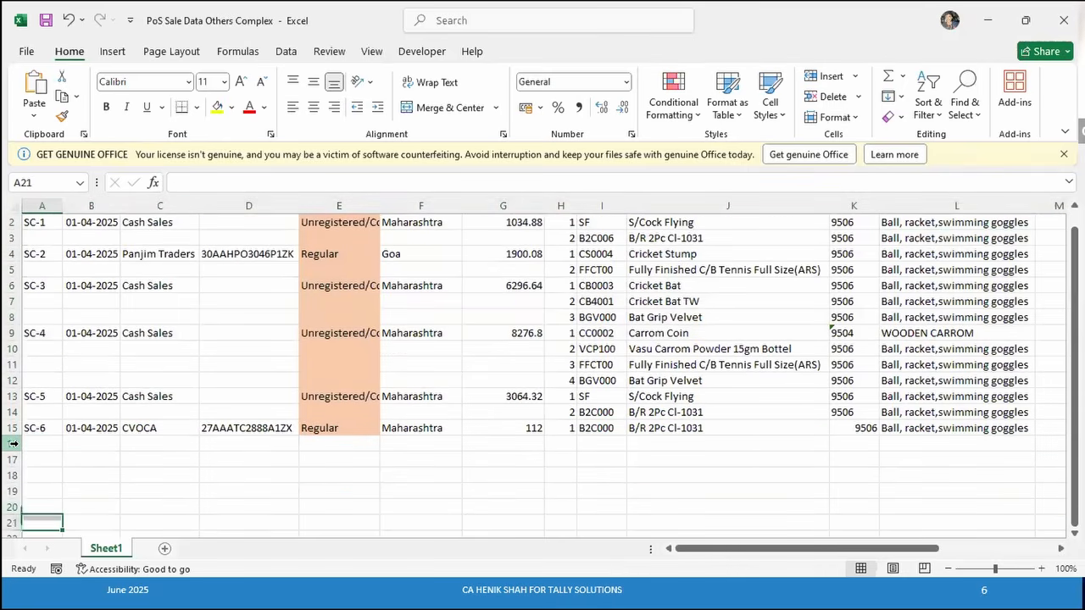
pyautogui.press('Down')
pyautogui.press('Down')
pyautogui.press('Down')
pyautogui.press('Down')
pyautogui.press('Down')
pyautogui.press('Down')
pyautogui.press('Down')
pyautogui.press('Down')
pyautogui.press('Up')
pyautogui.press('Up')
pyautogui.press('Up')
pyautogui.press('Up')
pyautogui.press('Up')
pyautogui.press('Up')
pyautogui.press('Up')
pyautogui.press('Up')
pyautogui.press('Up')
pyautogui.press('Up')
pyautogui.press('Up')
pyautogui.press('Up')
pyautogui.press('Up')
pyautogui.press('Up')
pyautogui.press('Up')
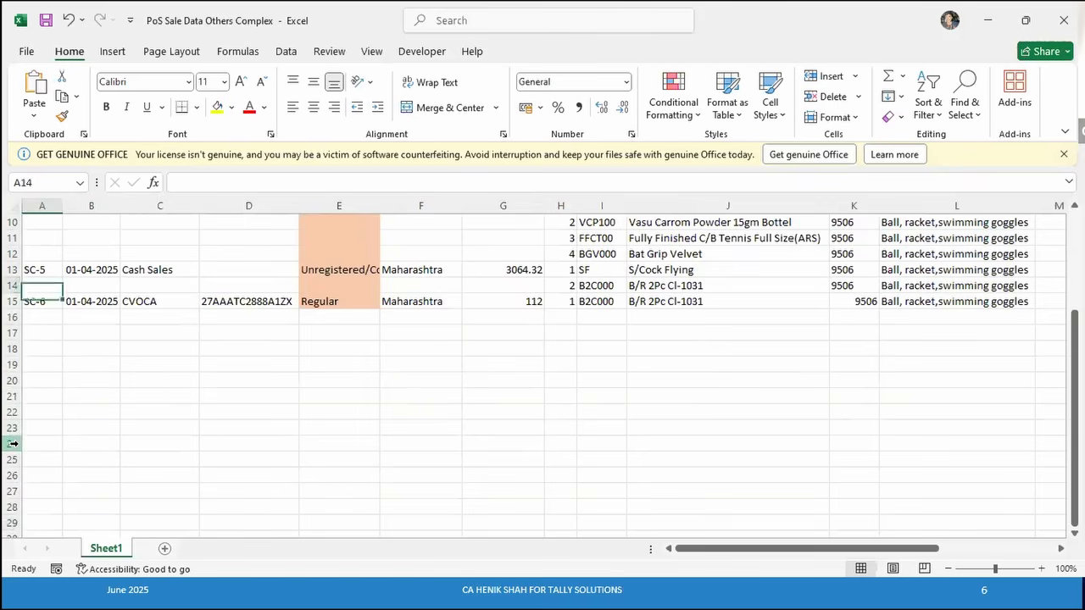
pyautogui.press('Up')
pyautogui.press('Up')
pyautogui.press('Up')
pyautogui.press('Up')
pyautogui.press('Up')
pyautogui.press('Up')
pyautogui.press('Up')
pyautogui.press('Up')
pyautogui.press('Up')
pyautogui.press('Up')
pyautogui.press('Up')
pyautogui.press('Up')
pyautogui.press('Up')
pyautogui.press('Down')
pyautogui.press('Down')
pyautogui.press('Down')
pyautogui.press('Down')
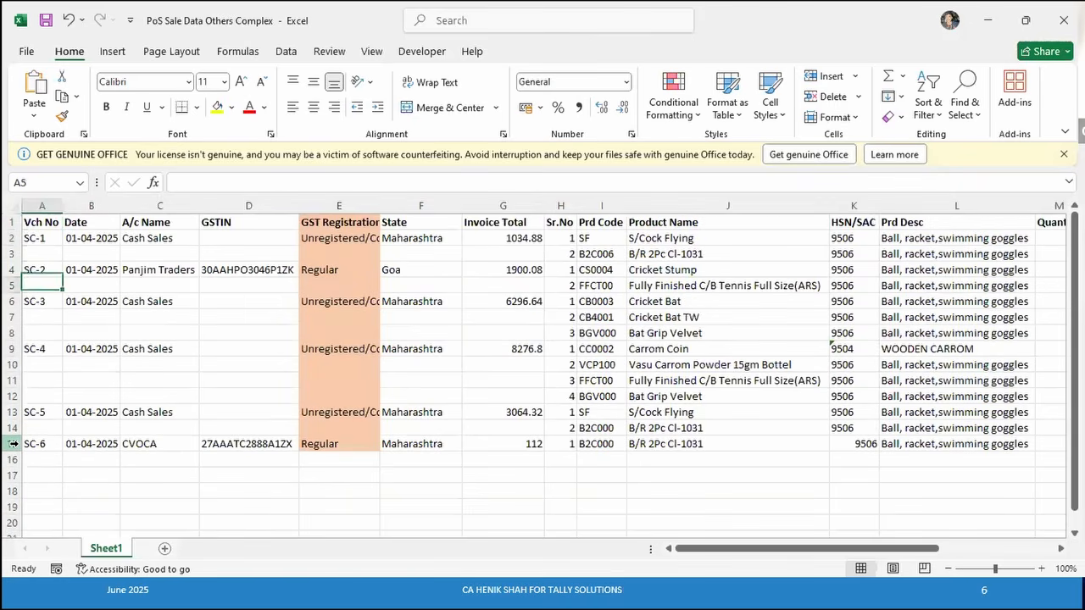
pyautogui.press('Up')
pyautogui.press('Up')
pyautogui.press('Up')
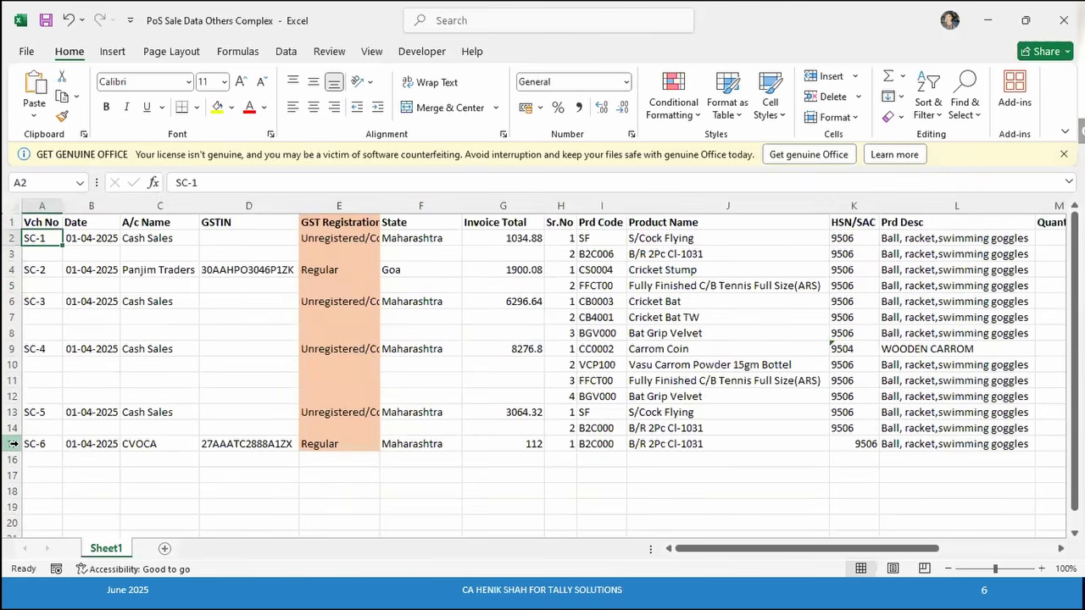
# Switch to TallyPrime and review the import range and the column mappings for the Name and Group Name fields
pyautogui.hotkey('alt', 'Tab')
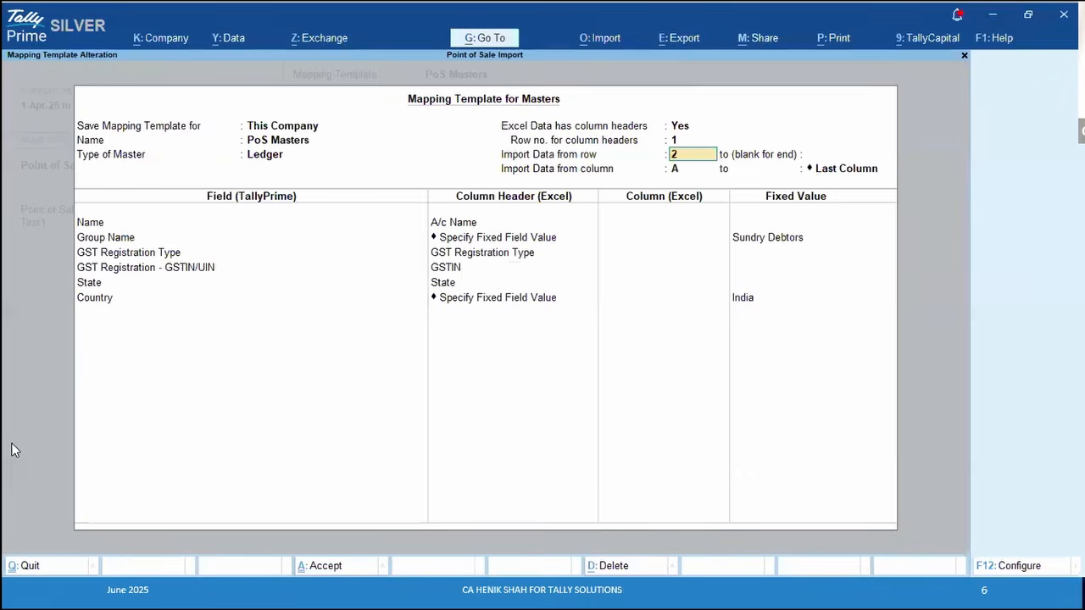
pyautogui.press('Return')
pyautogui.press('Return')
pyautogui.press('Return')
pyautogui.press('Return')
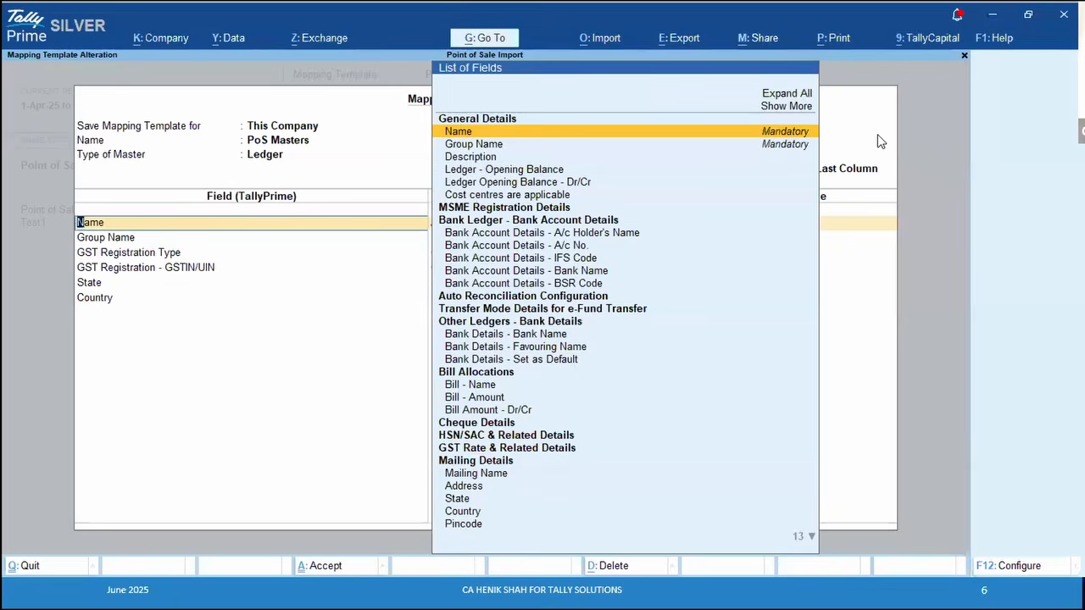
pyautogui.press('Return')
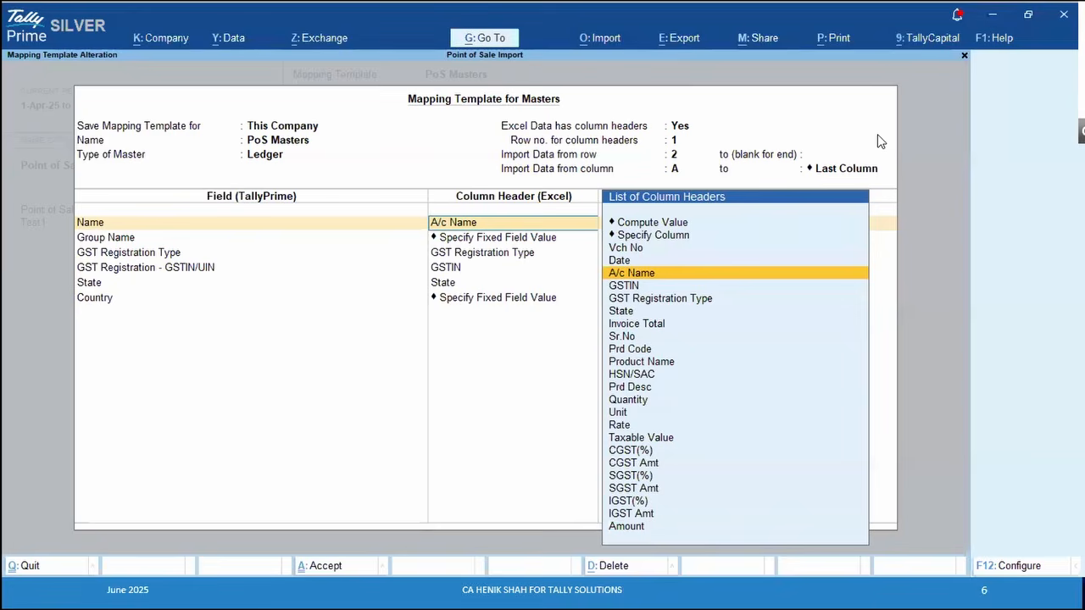
pyautogui.press('Return')
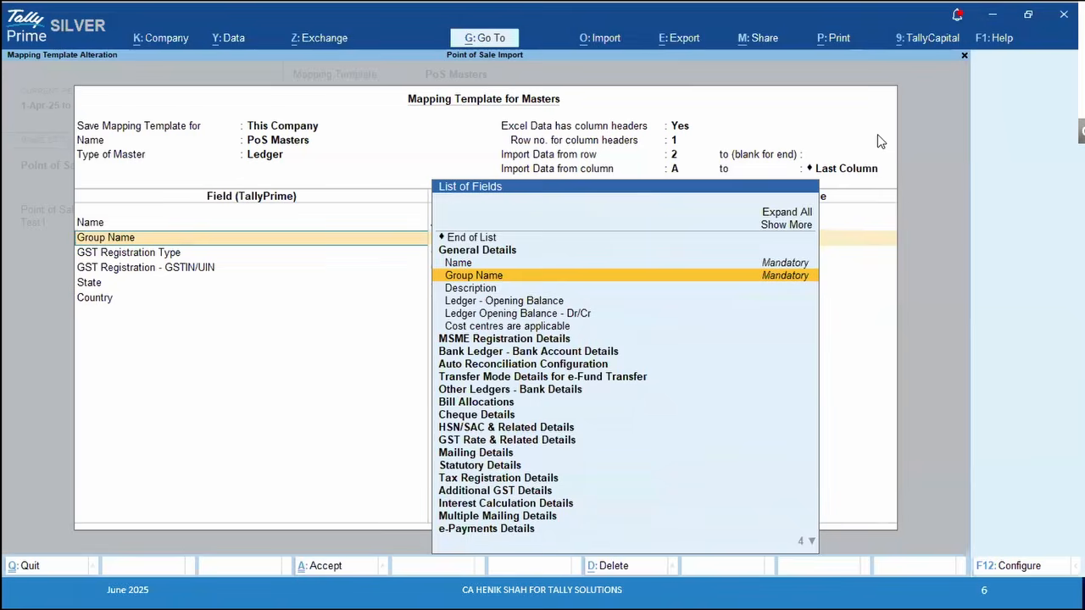
pyautogui.press('Return')
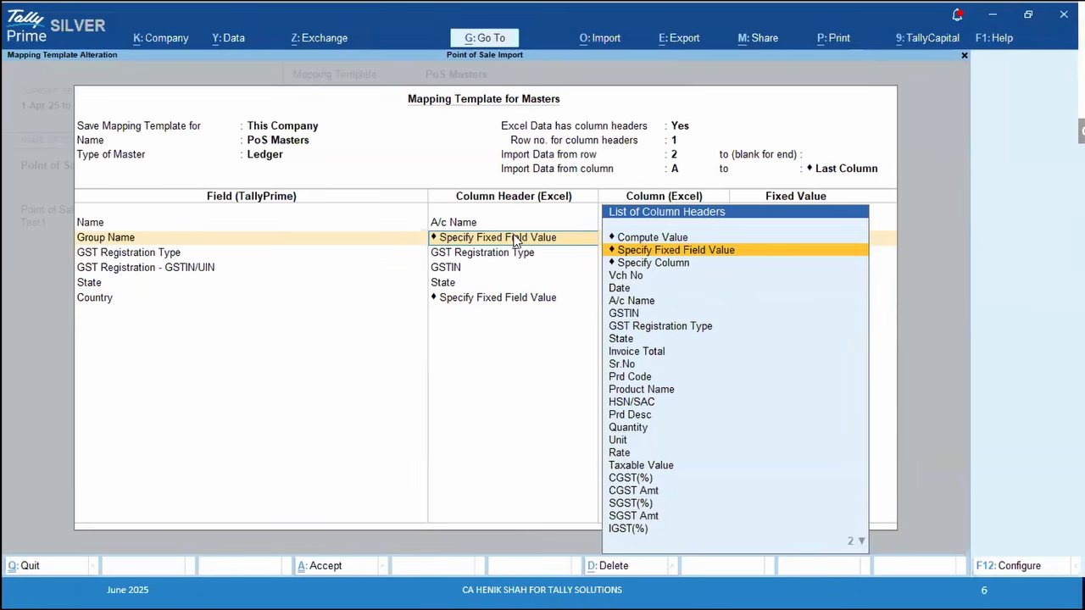
# Keep the Country field mapped to the fixed value India and save the PoS Masters mapping template
pyautogui.click(496, 299)
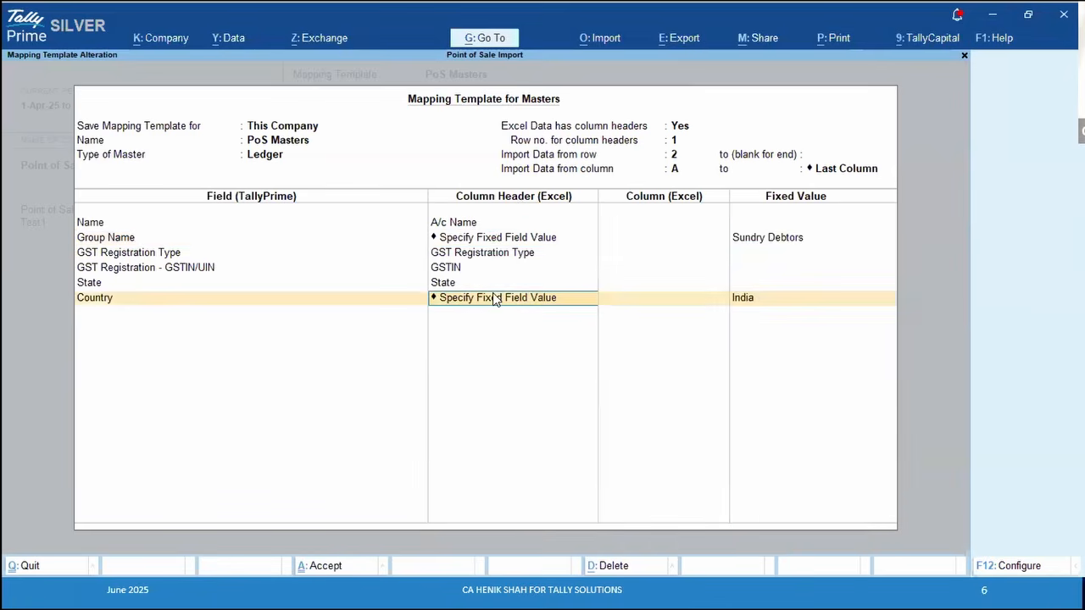
pyautogui.press('Return')
pyautogui.press('Return')
pyautogui.press('Return')
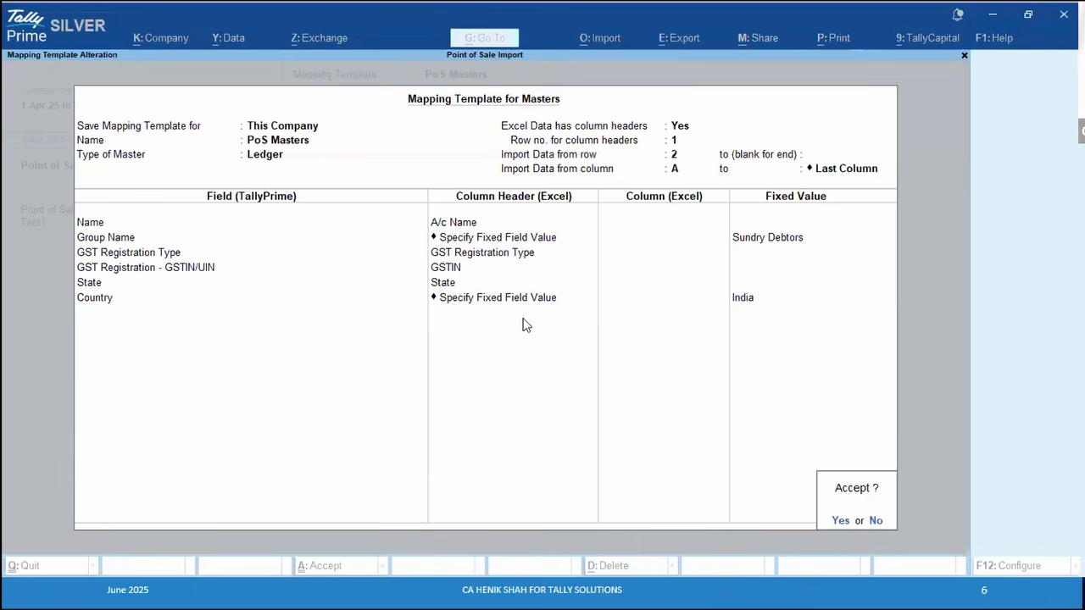
pyautogui.press('y')
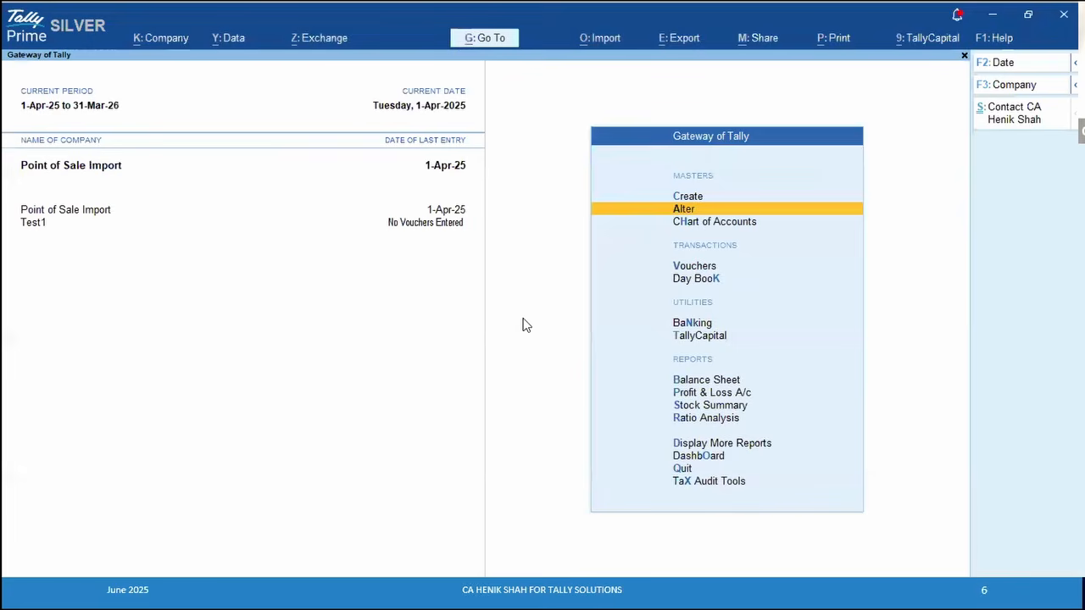
pyautogui.press('Down')
pyautogui.press('Up')
pyautogui.hotkey('alt', 'Tab')
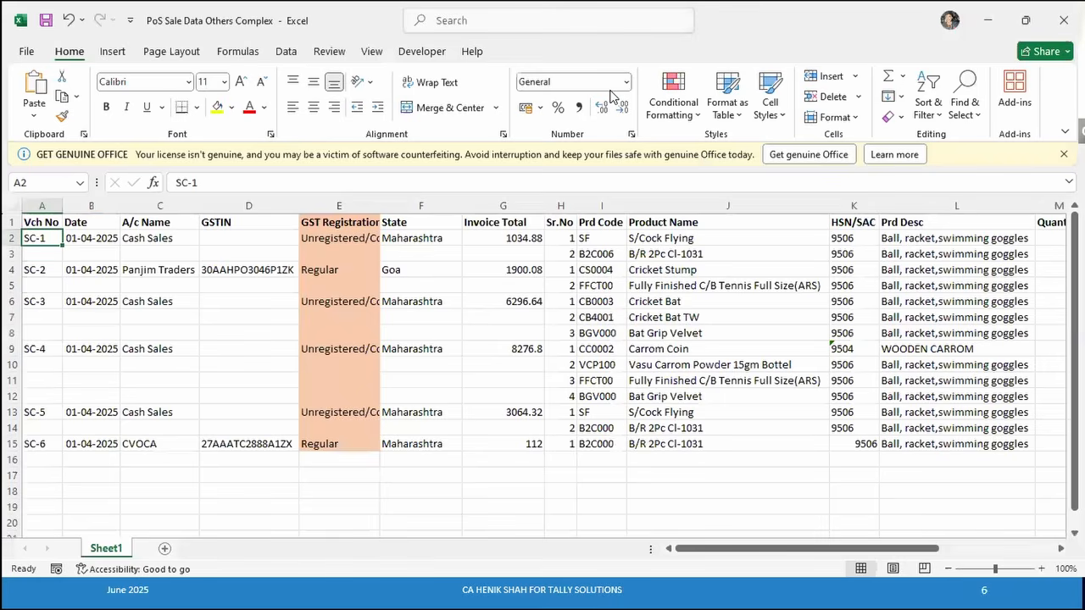
pyautogui.hotkey('alt', 'Tab')
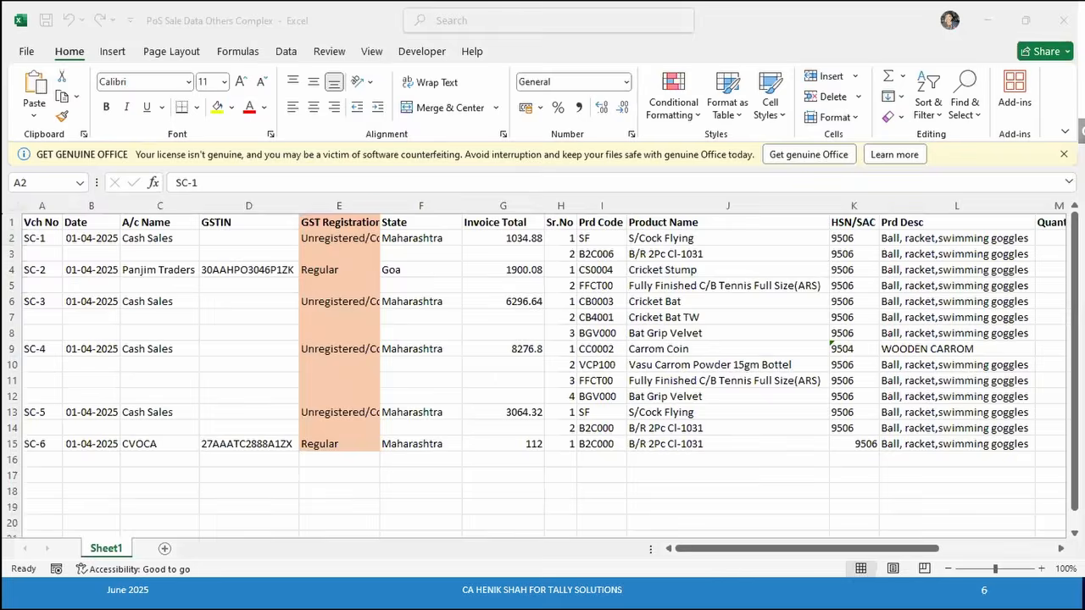
pyautogui.click(1078, 596)
pyautogui.press('super+d')
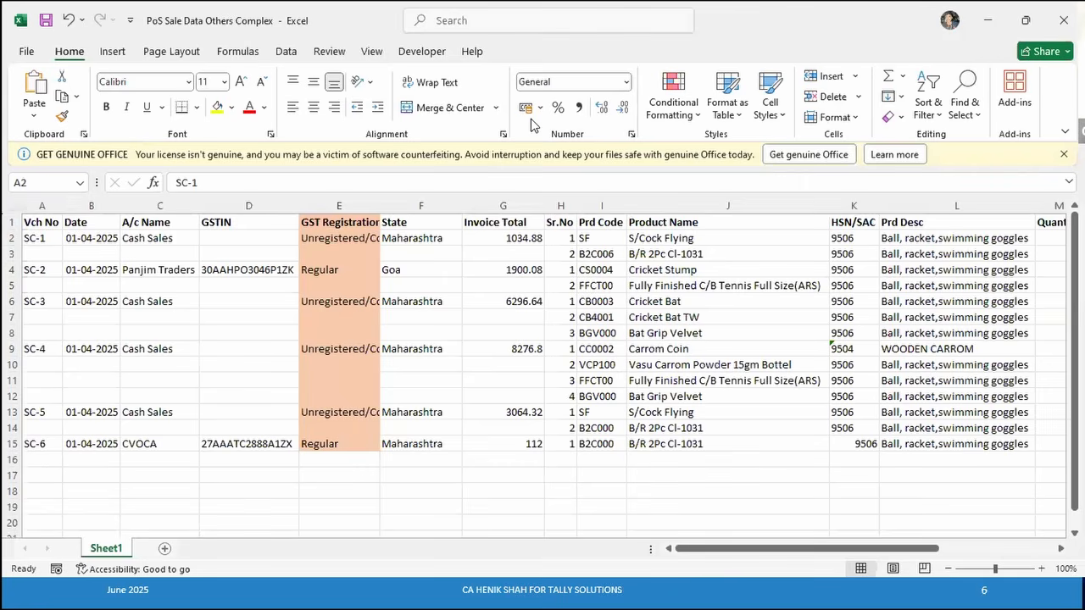
pyautogui.hotkey('alt', 'Tab')
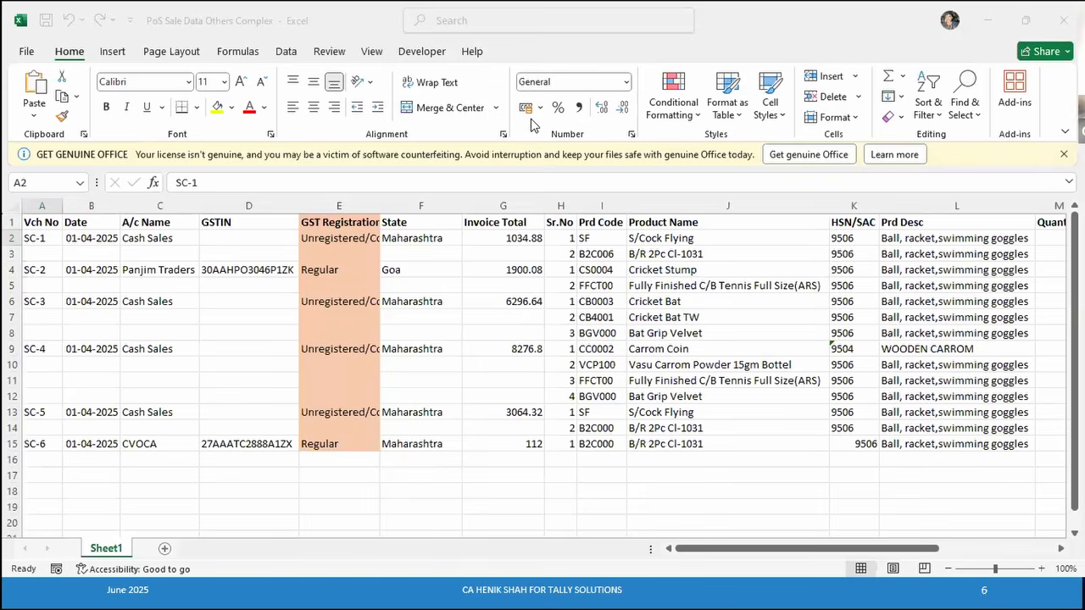
pyautogui.hotkey('alt', 'Tab')
pyautogui.hotkey('alt', 'Tab')
pyautogui.hotkey('alt', 'Tab')
pyautogui.hotkey('alt', 'Tab')
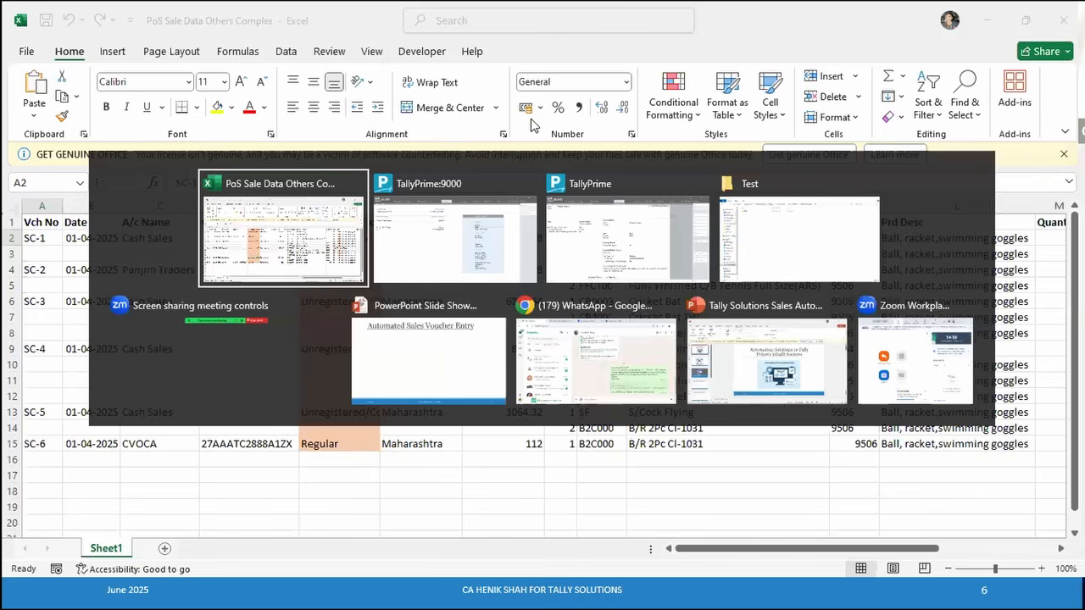
pyautogui.click(447, 299)
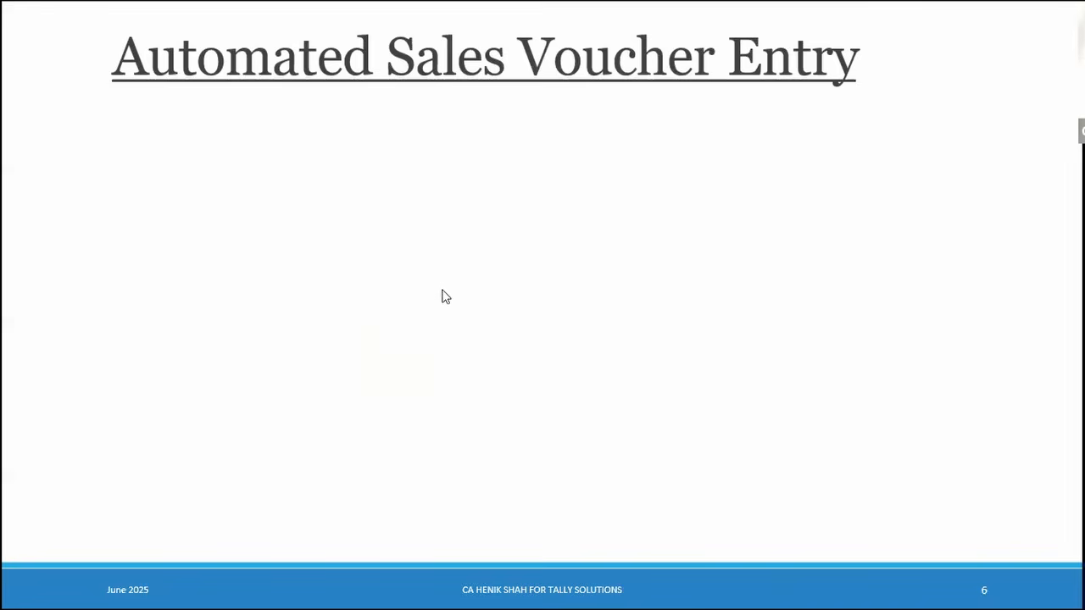
pyautogui.click(441, 247)
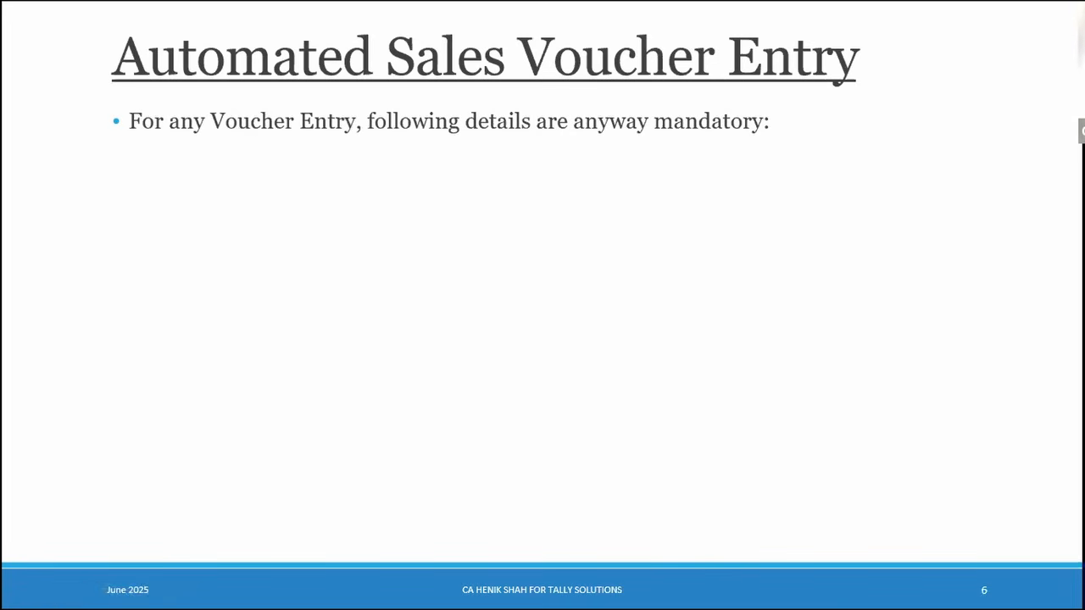
pyautogui.press('Right')
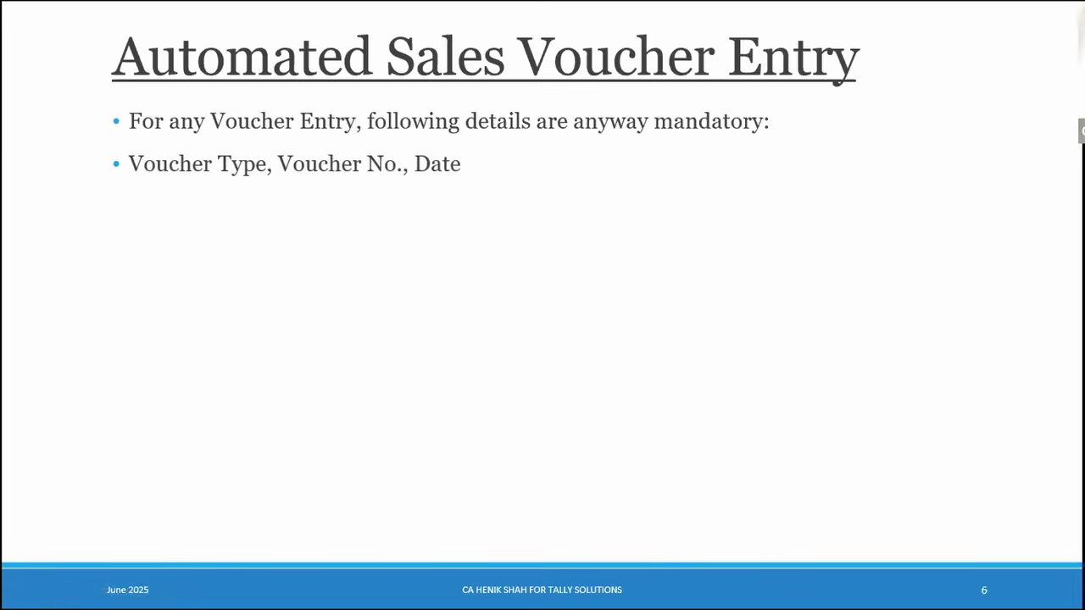
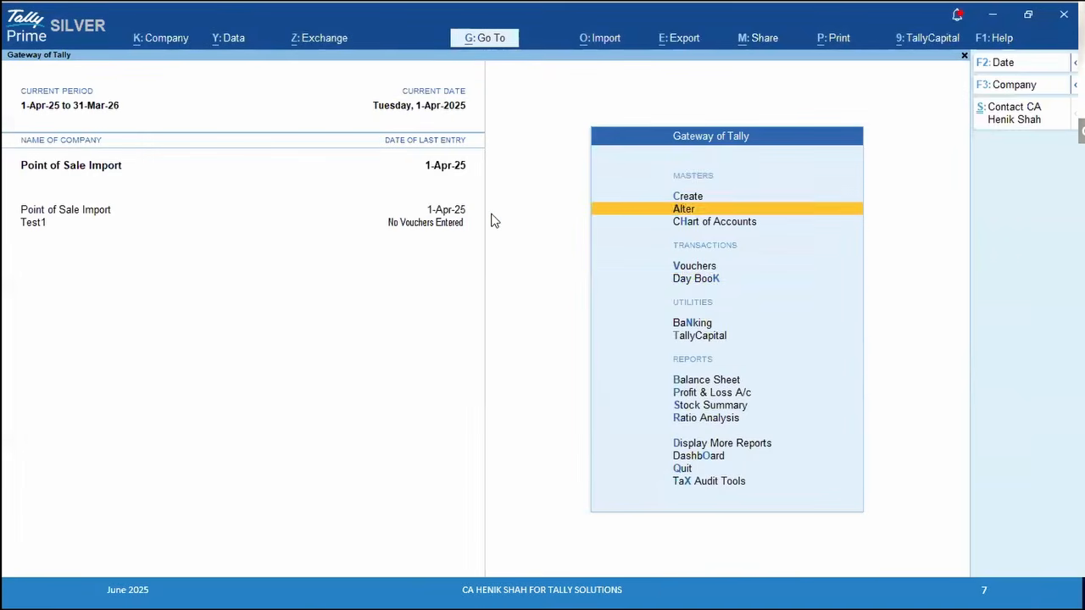
# Open voucher entry in the Point of Sale Import company and switch to a Sales voucher
pyautogui.press('Return')
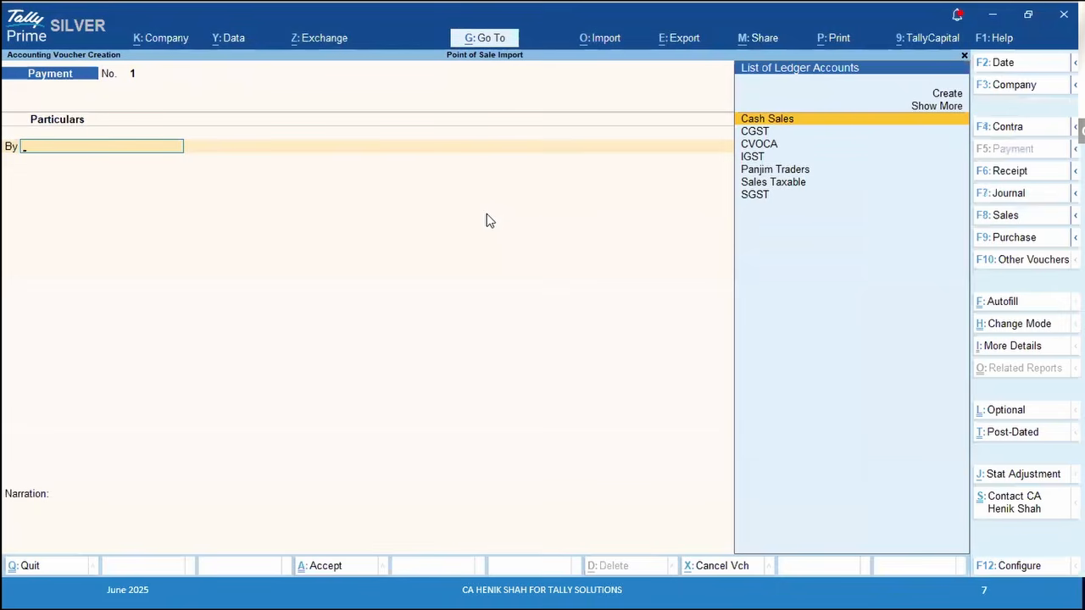
pyautogui.click(1008, 170)
pyautogui.click(1007, 218)
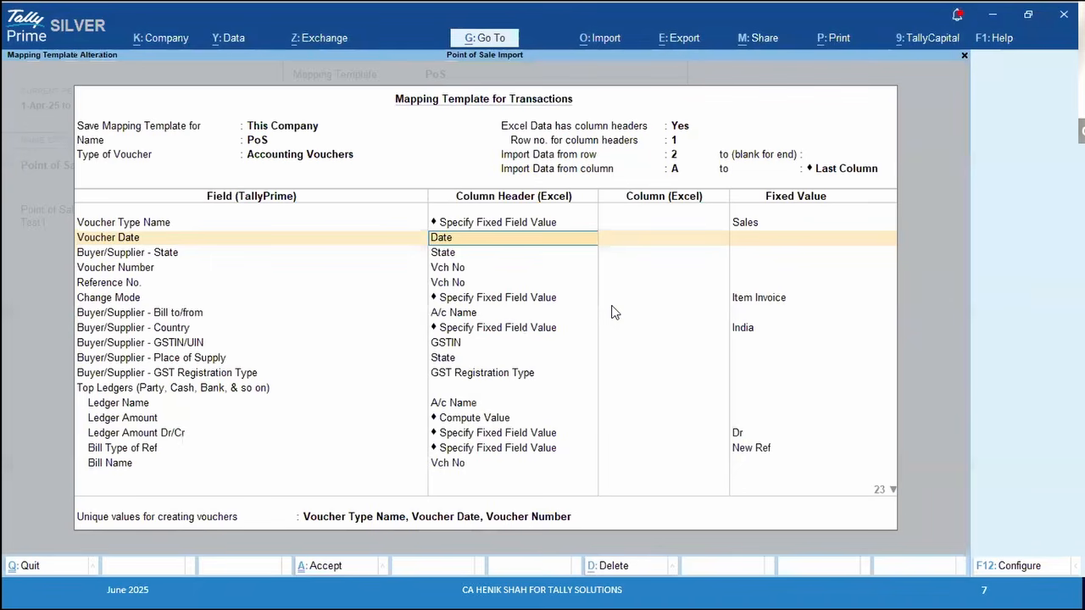
# Check the Voucher Type Name mapping against the PoS Sale Data Others Complex workbook in Excel, looking across its columns and ending at cell A2
pyautogui.press('Up')
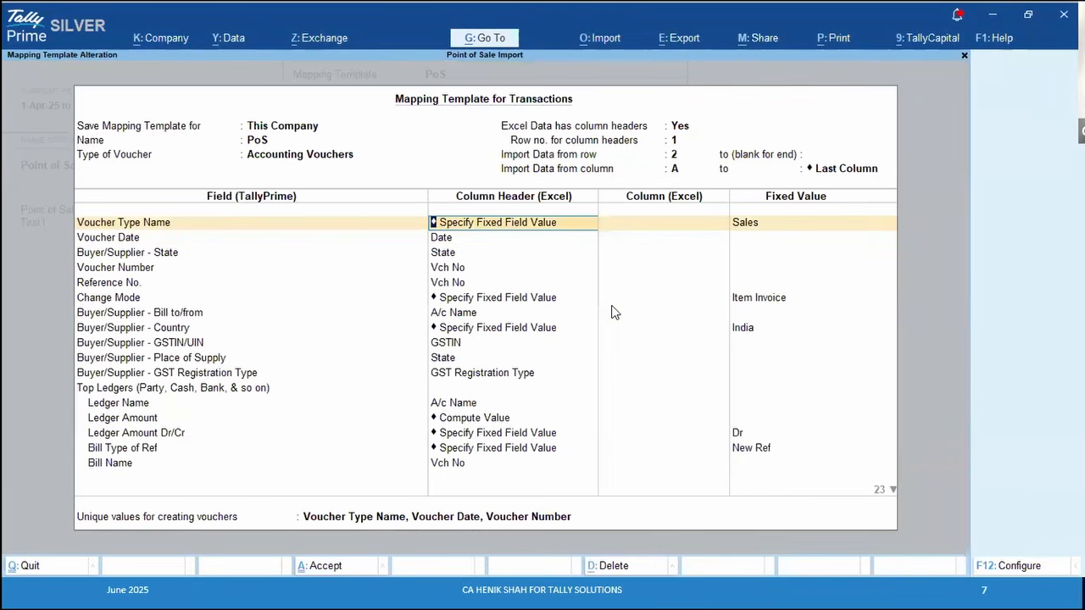
pyautogui.hotkey('alt', 'Tab')
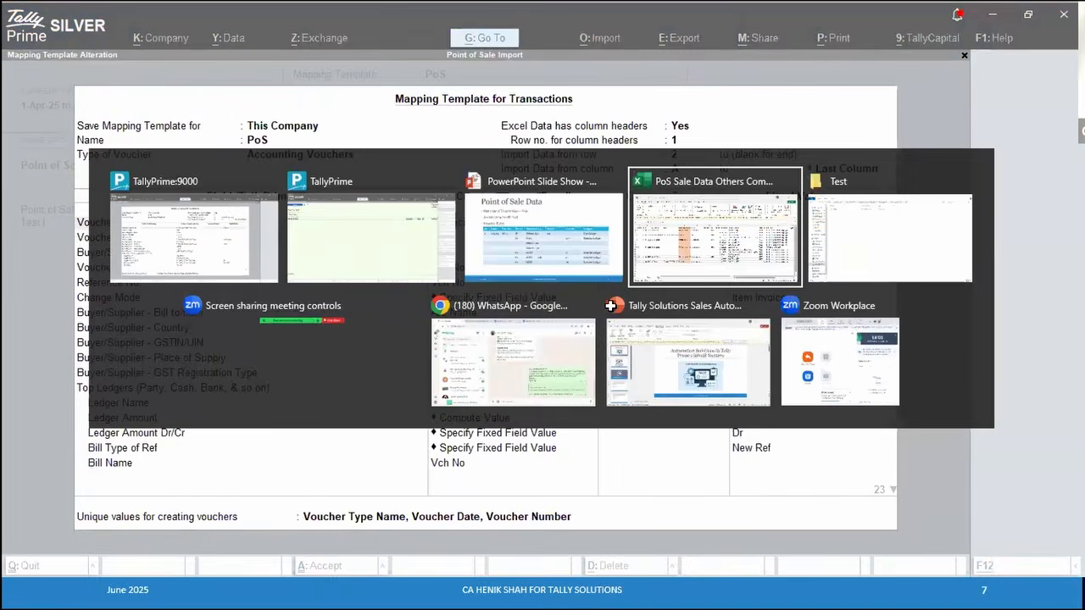
pyautogui.press('Right')
pyautogui.press('Right')
pyautogui.press('Right')
pyautogui.press('Right')
pyautogui.press('Right')
pyautogui.press('Right')
pyautogui.press('Right')
pyautogui.press('Right')
pyautogui.press('Right')
pyautogui.press('Right')
pyautogui.press('Right')
pyautogui.press('Right')
pyautogui.press('Right')
pyautogui.press('Right')
pyautogui.press('Right')
pyautogui.press('Right')
pyautogui.press('Right')
pyautogui.press('Right')
pyautogui.press('Right')
pyautogui.press('Right')
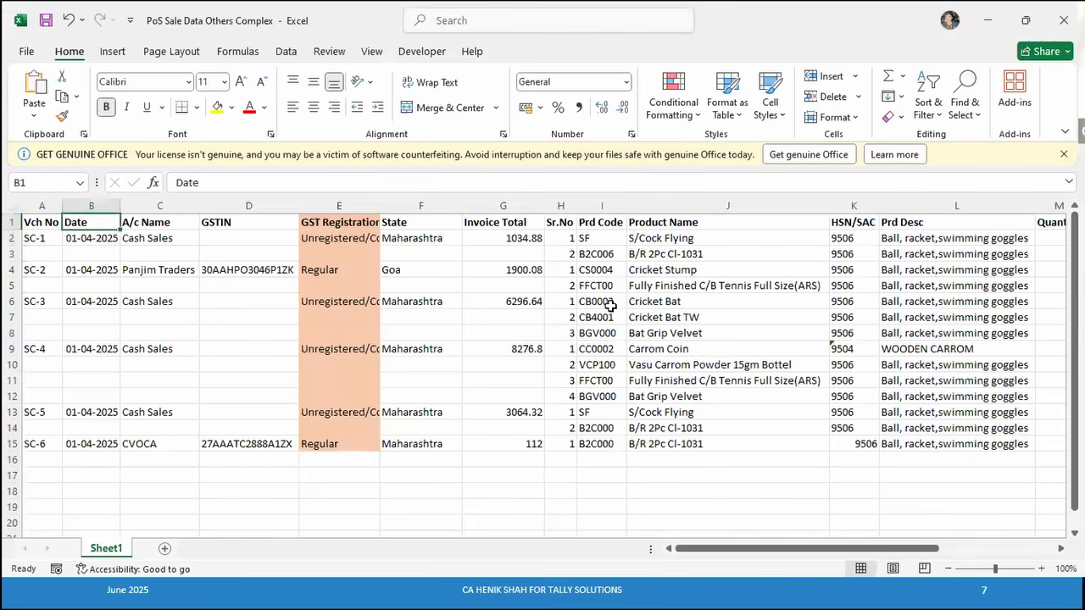
pyautogui.press('Left')
pyautogui.press('Down')
pyautogui.press('Down')
pyautogui.press('Up')
pyautogui.press('Left')
pyautogui.press('Left')
pyautogui.press('Left')
pyautogui.press('Left')
pyautogui.press('Left')
pyautogui.press('Left')
pyautogui.press('Left')
pyautogui.press('Left')
pyautogui.press('Left')
pyautogui.press('Left')
pyautogui.press('Left')
pyautogui.press('Left')
pyautogui.press('Left')
pyautogui.press('Left')
pyautogui.press('Left')
pyautogui.press('Left')
pyautogui.press('Left')
pyautogui.press('Left')
pyautogui.press('Left')
pyautogui.press('Left')
pyautogui.press('Left')
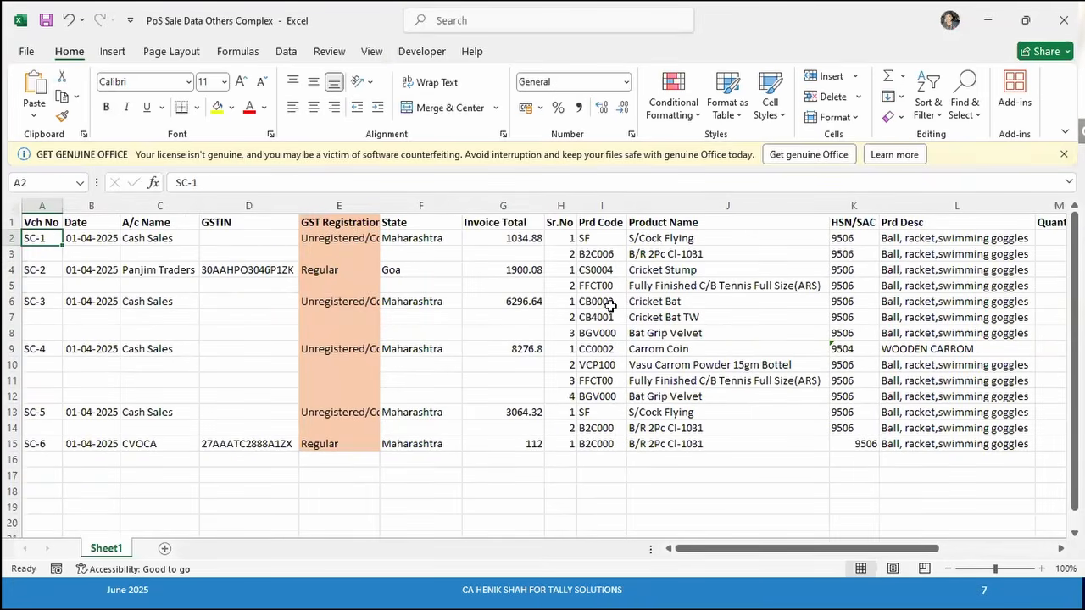
# Switch to TallyPrime and compare the PoS template's Voucher Date mapping with the Date column in Excel
pyautogui.hotkey('alt', 'Tab')
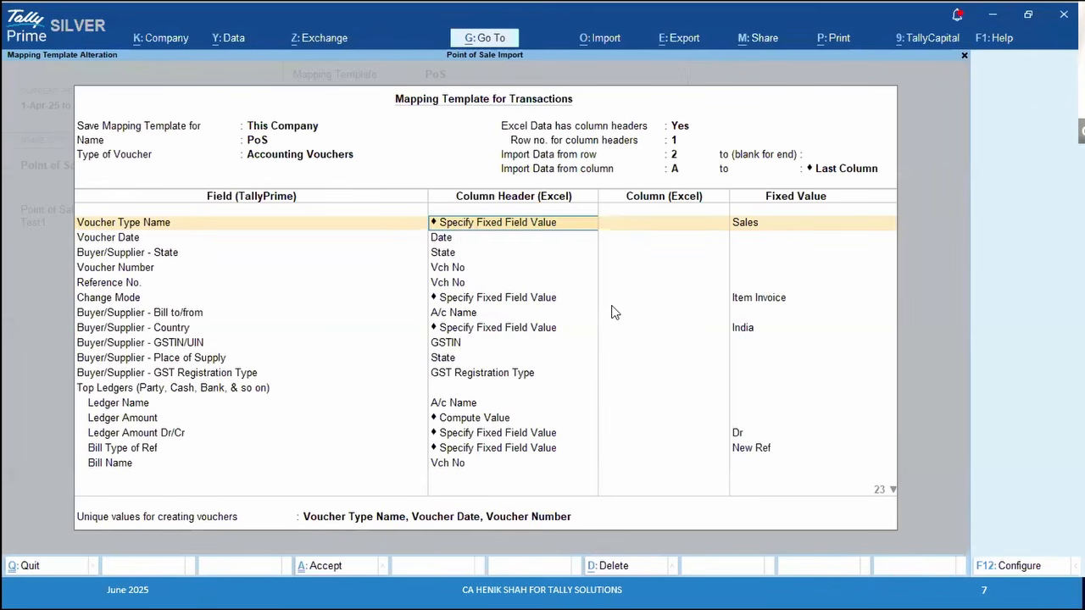
pyautogui.click(464, 243)
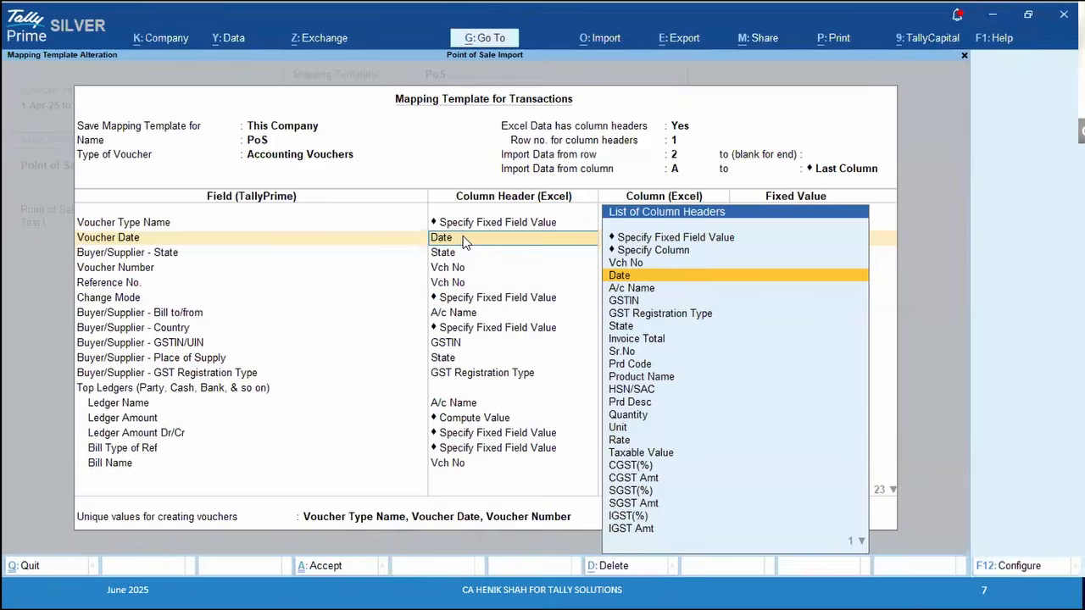
pyautogui.hotkey('alt', 'Tab')
pyautogui.click(85, 206)
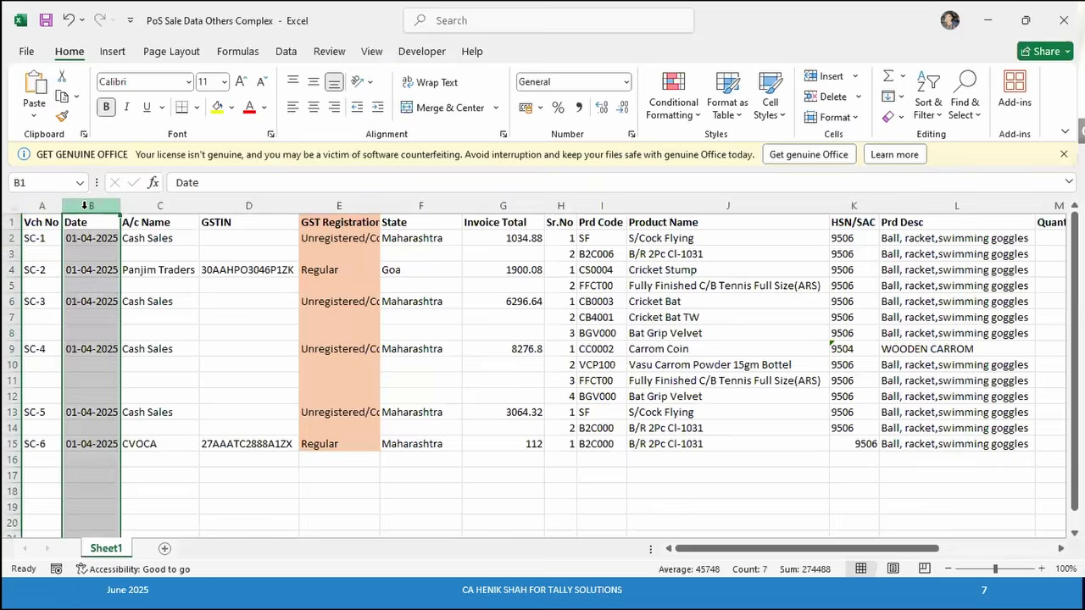
pyautogui.hotkey('alt', 'Tab')
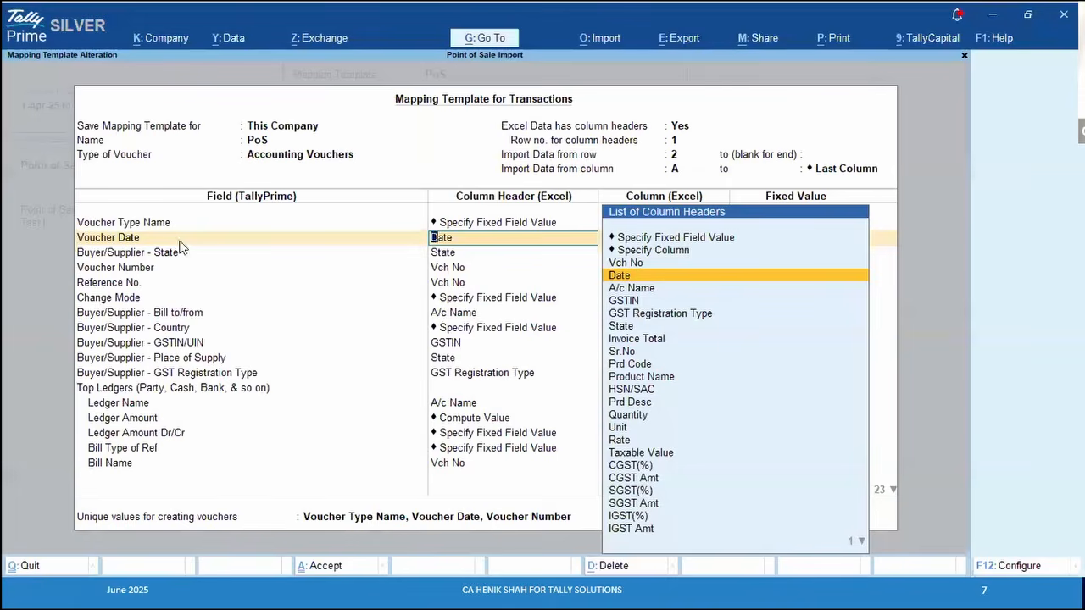
# Compare the Buyer/Supplier - State mapping with the State column in the Excel workbook
pyautogui.click(442, 253)
pyautogui.hotkey('alt', 'Tab')
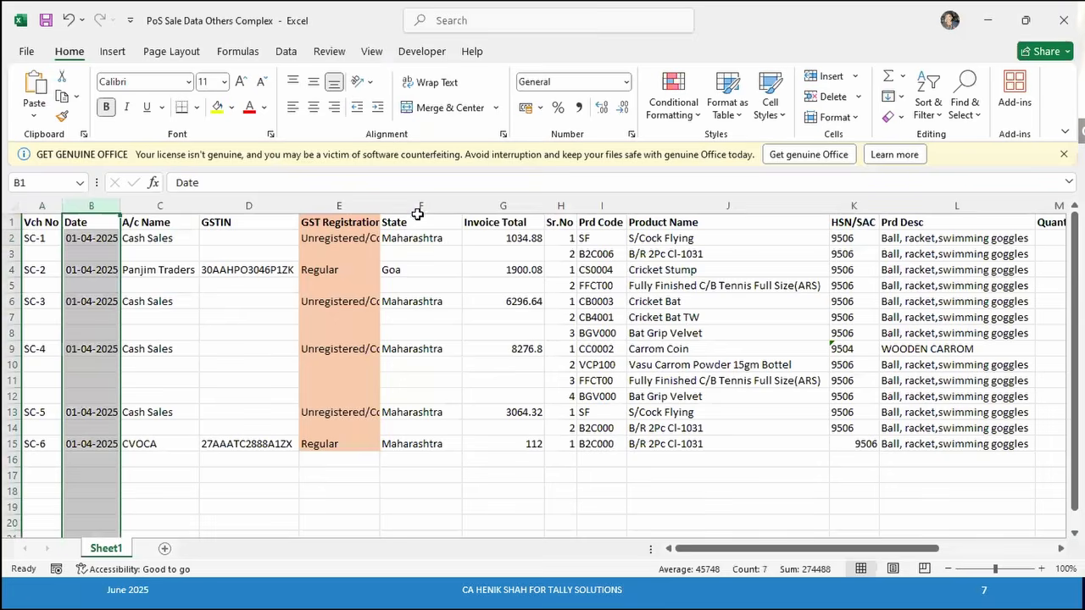
pyautogui.click(421, 211)
pyautogui.hotkey('alt', 'Tab')
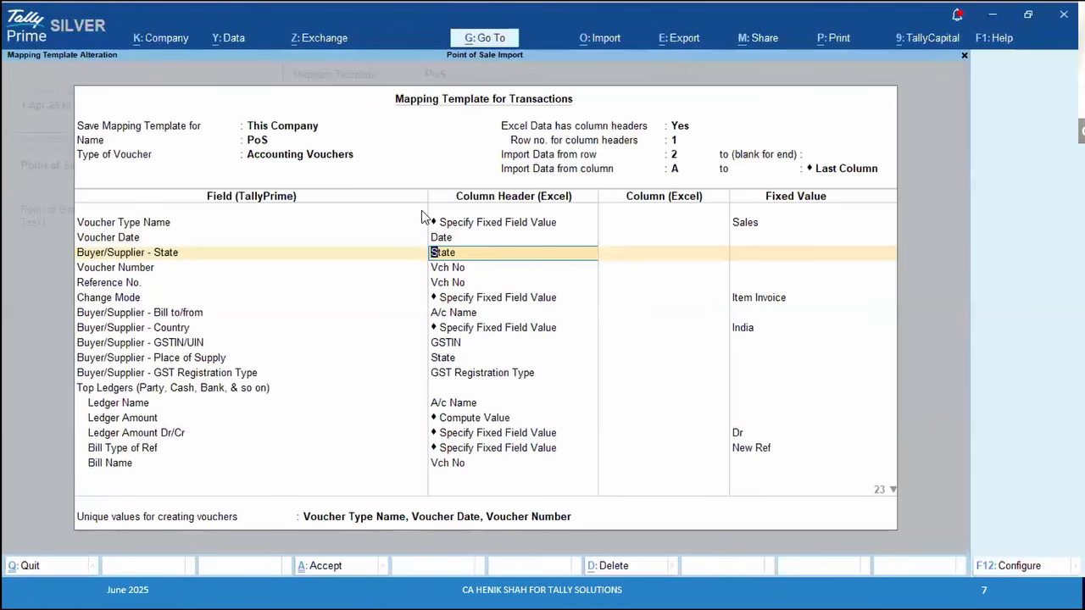
# Compare the Voucher Number mapping with the Vch No column in the Excel workbook
pyautogui.click(452, 268)
pyautogui.hotkey('alt', 'Tab')
pyautogui.hotkey('alt', 'Tab')
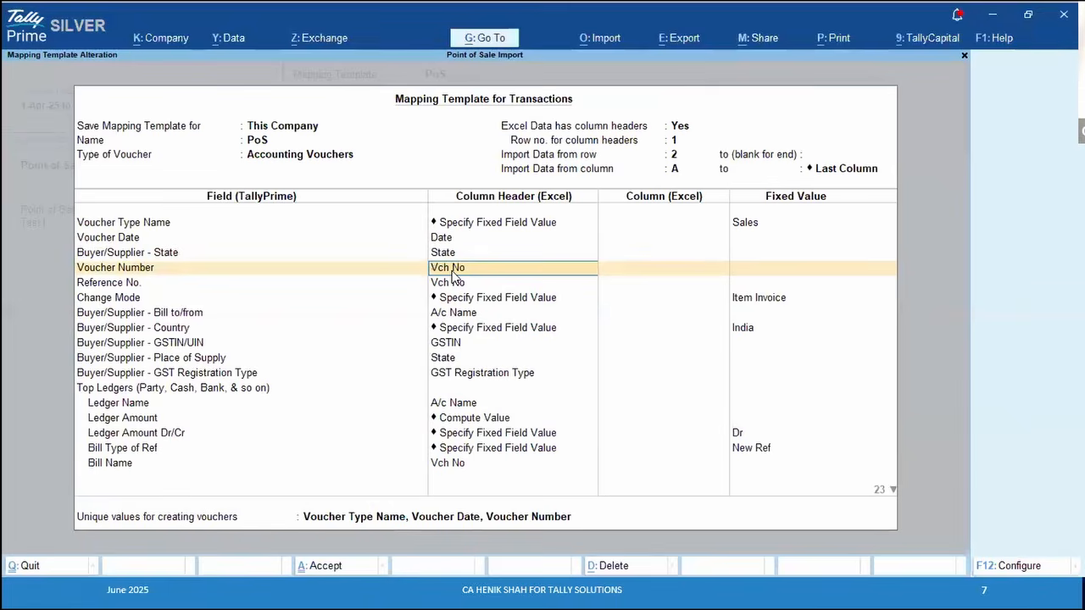
pyautogui.hotkey('alt', 'Tab')
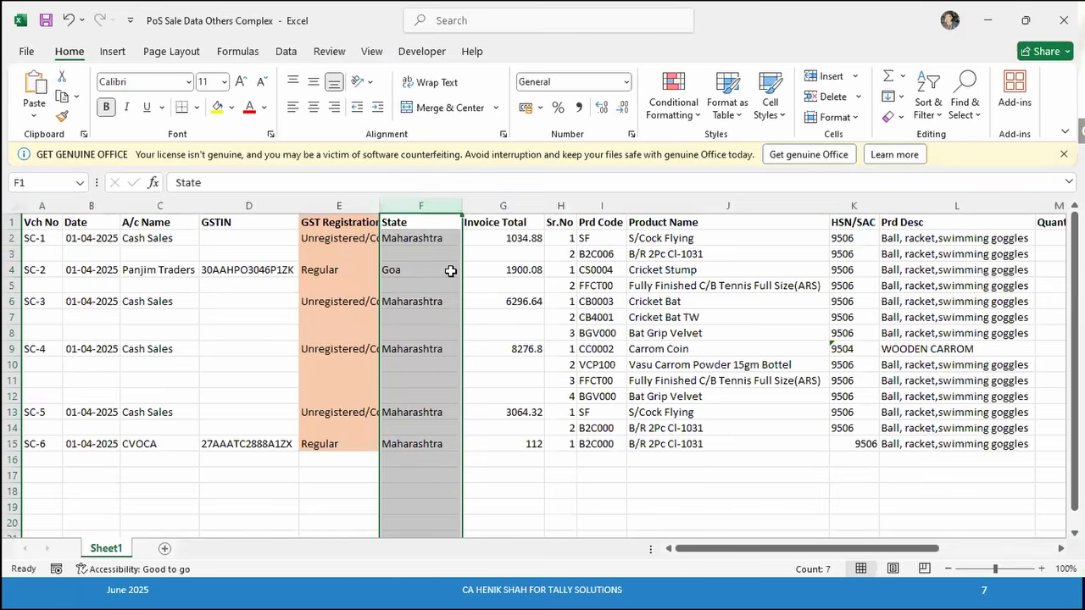
pyautogui.click(40, 206)
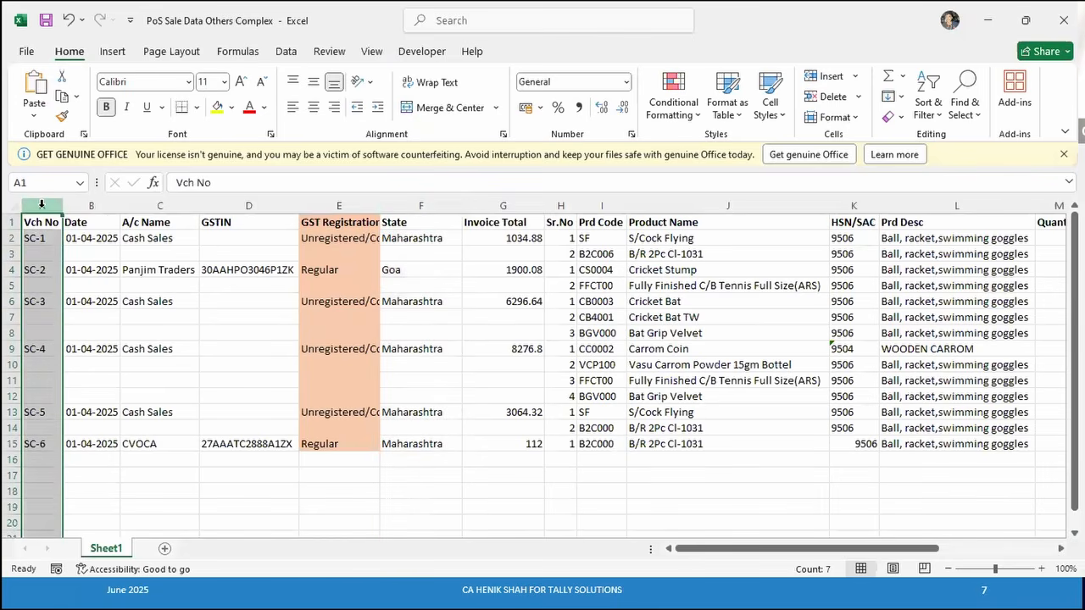
pyautogui.hotkey('alt', 'Tab')
# Highlight the template's Change Mode field and choose Item Invoice as the voucher mode in the open Sales voucher
pyautogui.press('Down')
pyautogui.press('Down')
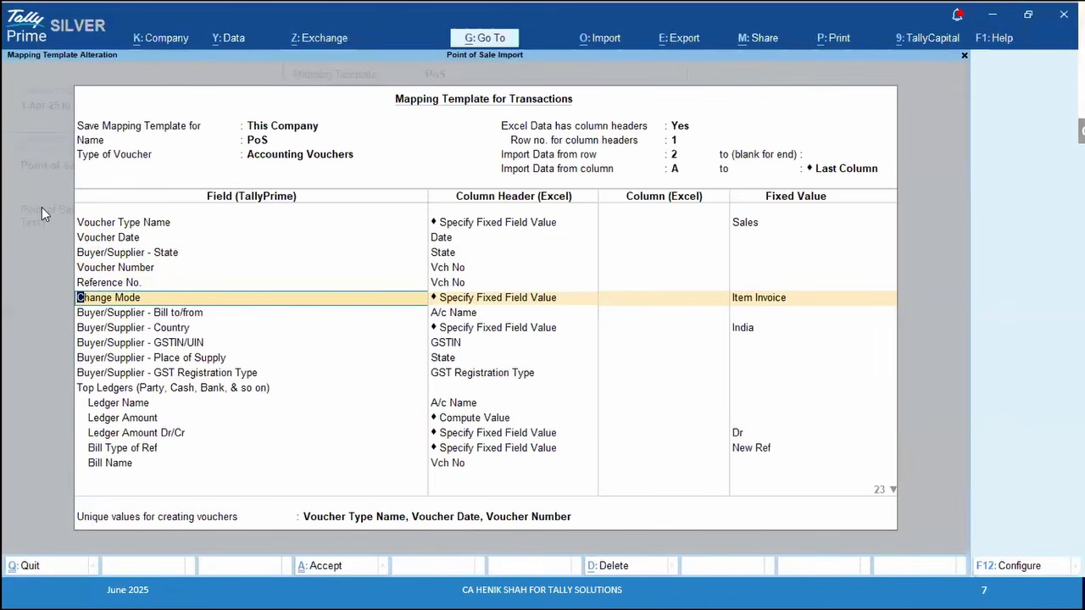
pyautogui.hotkey('alt', 'Tab')
pyautogui.hotkey('alt', 'Tab')
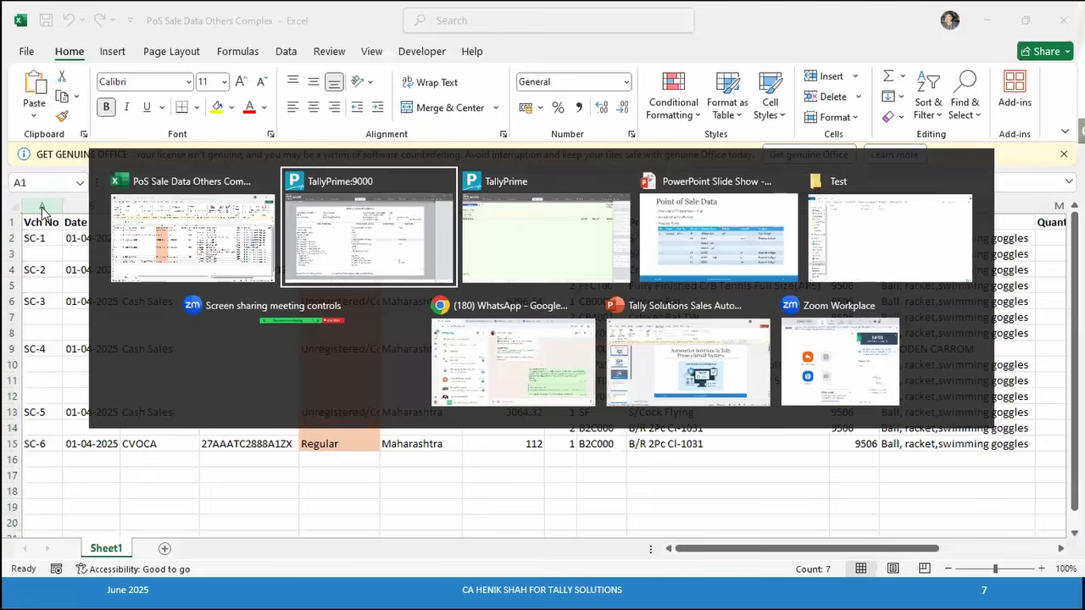
pyautogui.hotkey('alt', 'Tab')
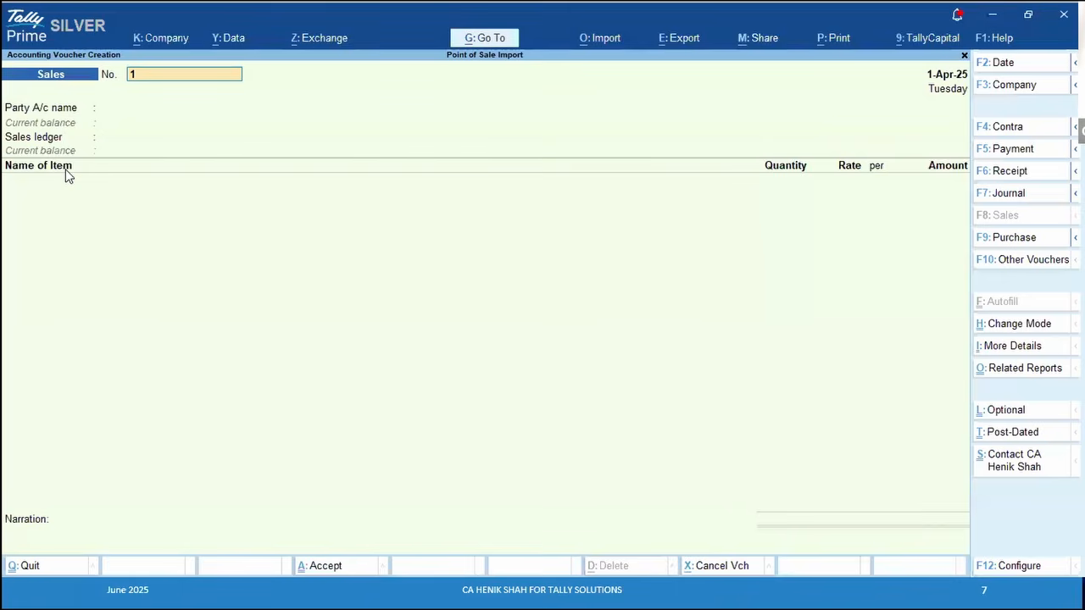
pyautogui.click(1032, 325)
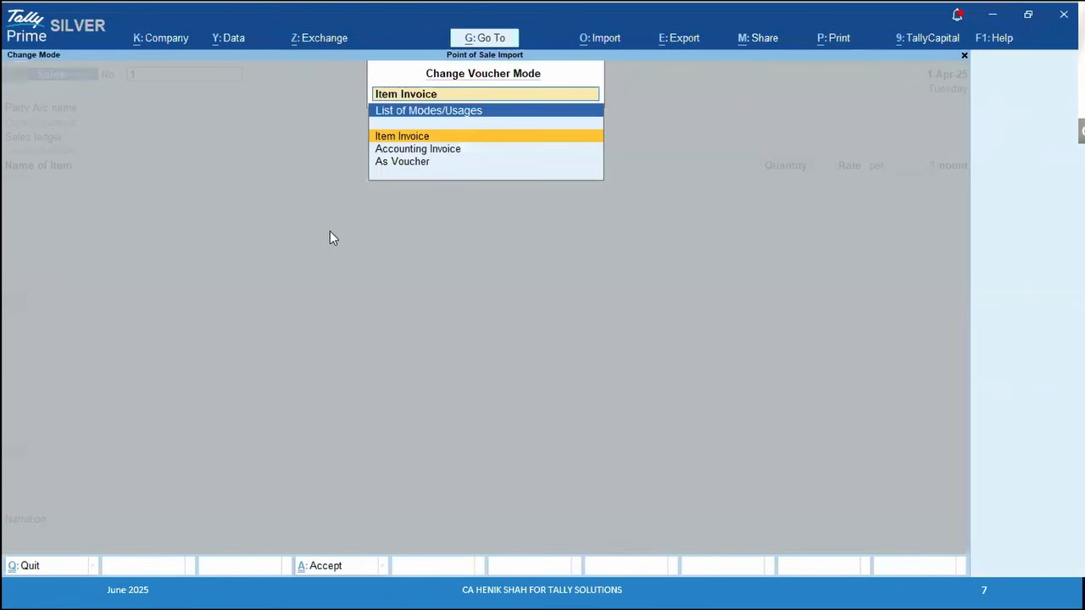
pyautogui.click(391, 141)
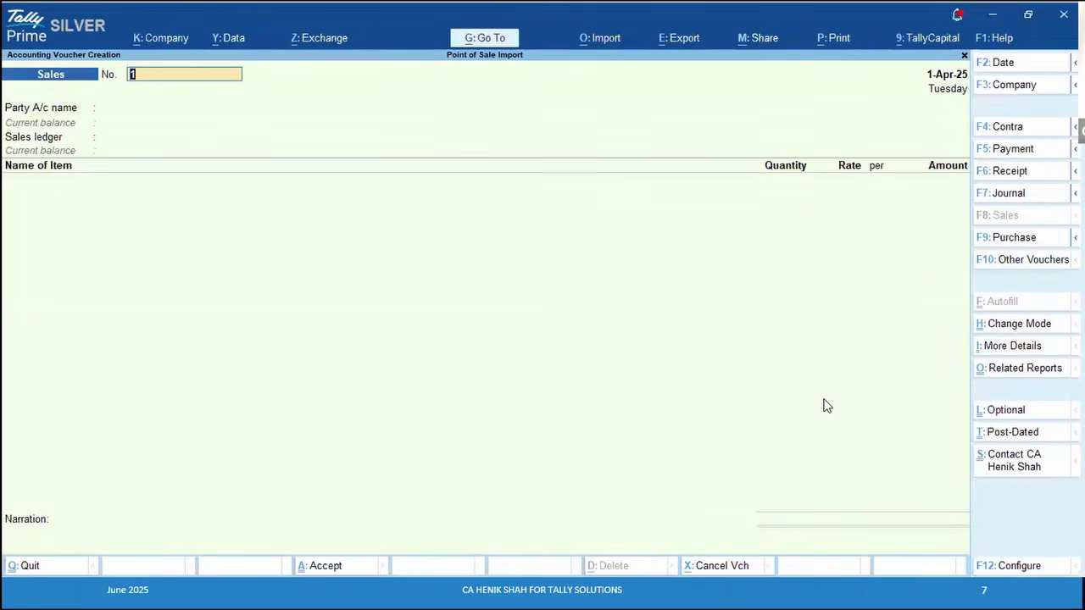
# Return to the PoS mapping template and review the Change Mode and Buyer/Supplier - Bill to/from mappings
pyautogui.press('F12')
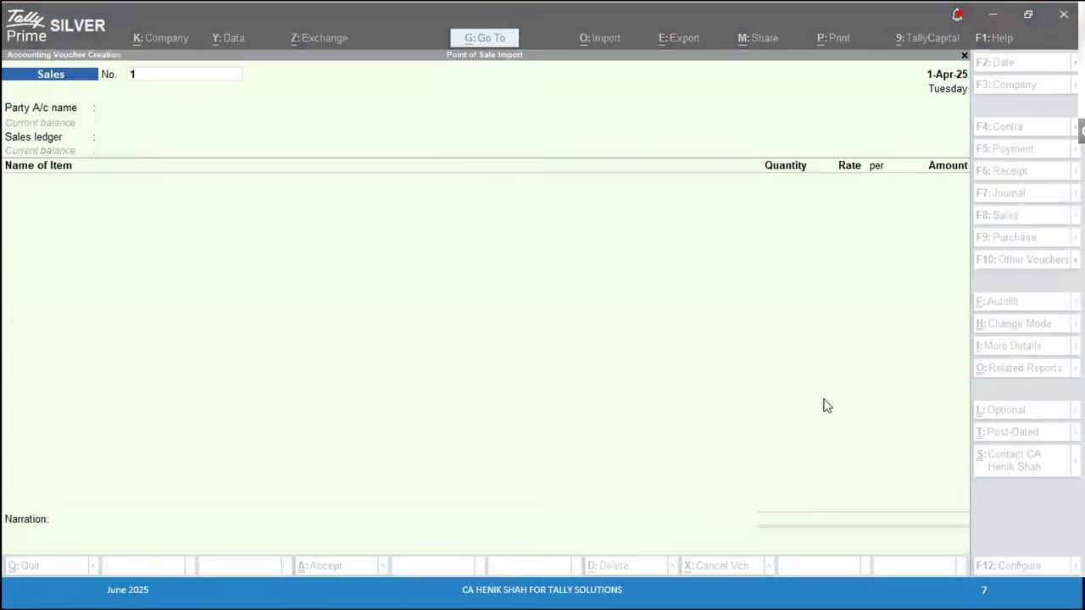
pyautogui.hotkey('alt', 'Tab')
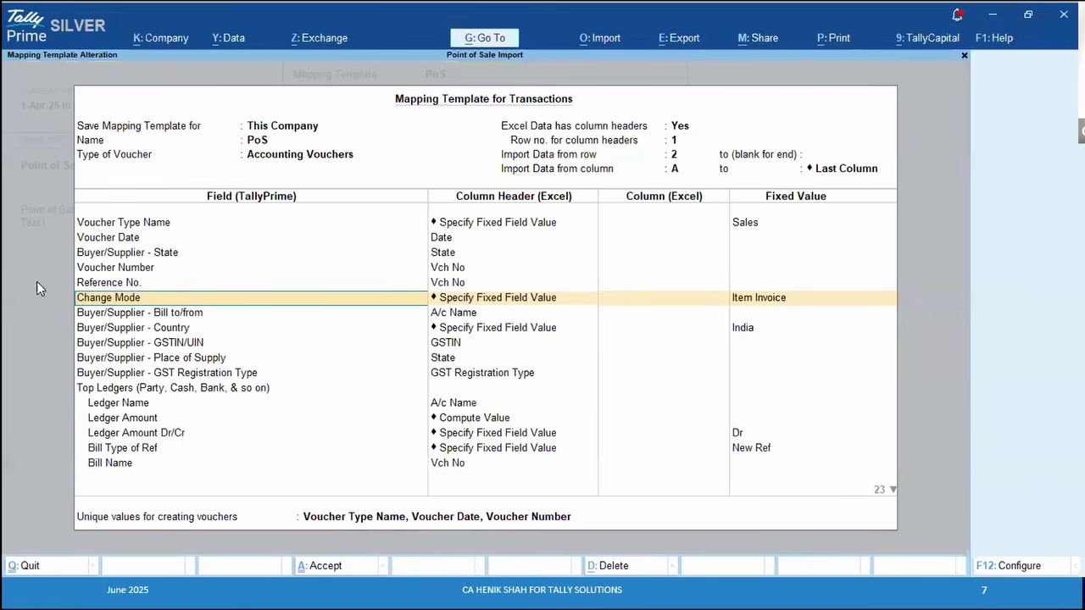
pyautogui.click(508, 303)
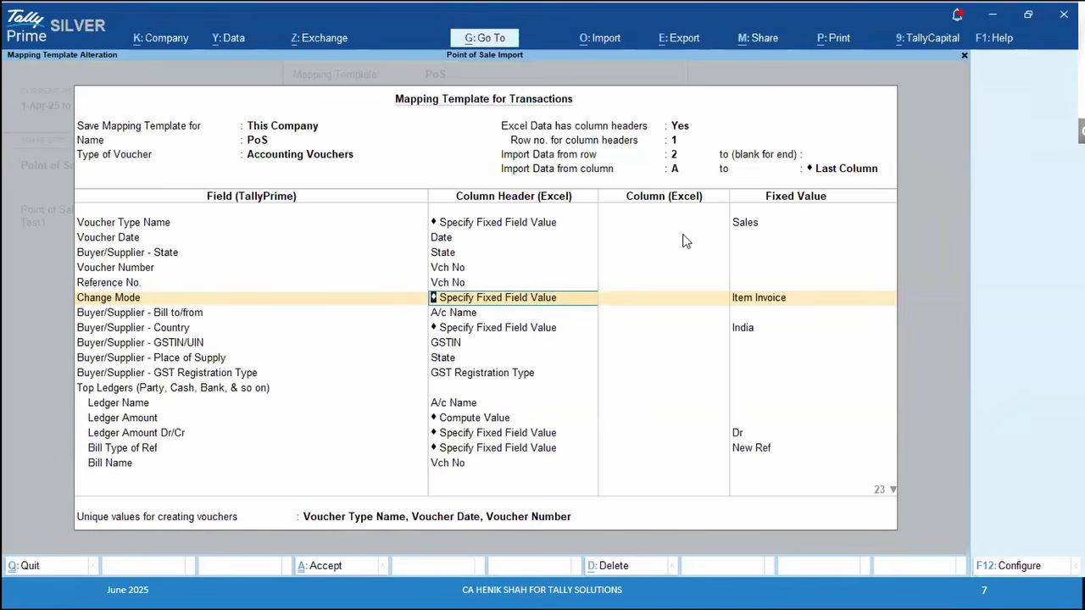
pyautogui.hotkey('alt', 'Tab')
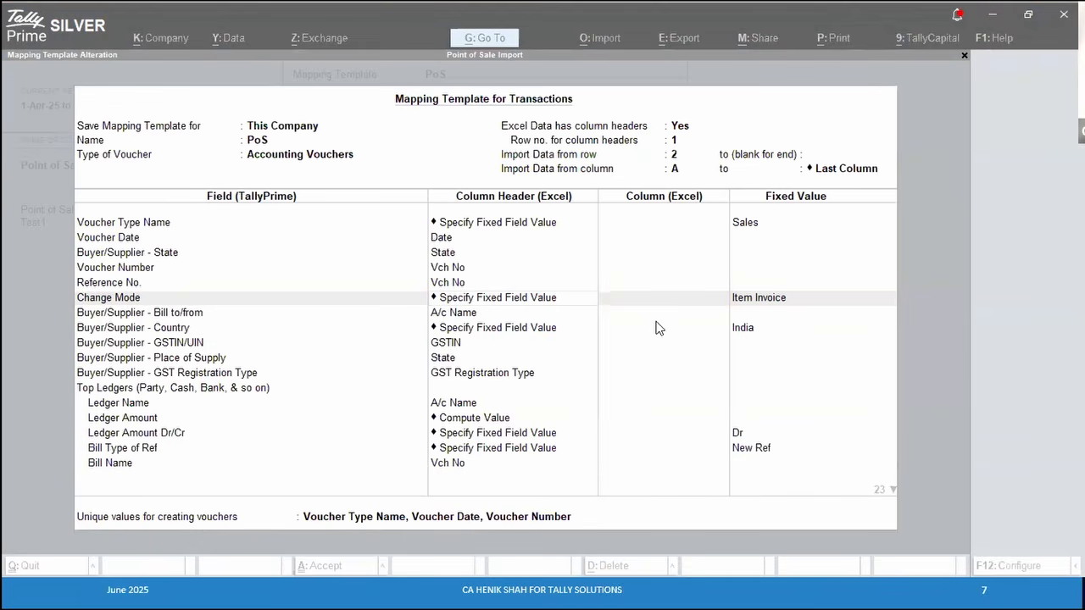
pyautogui.click(452, 315)
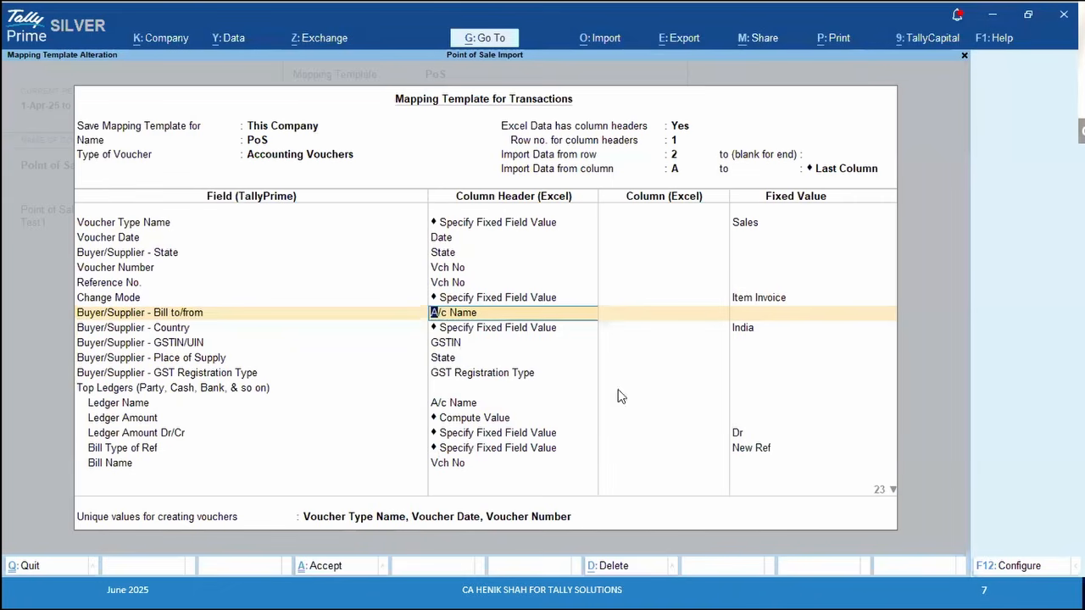
pyautogui.hotkey('alt', 'Tab')
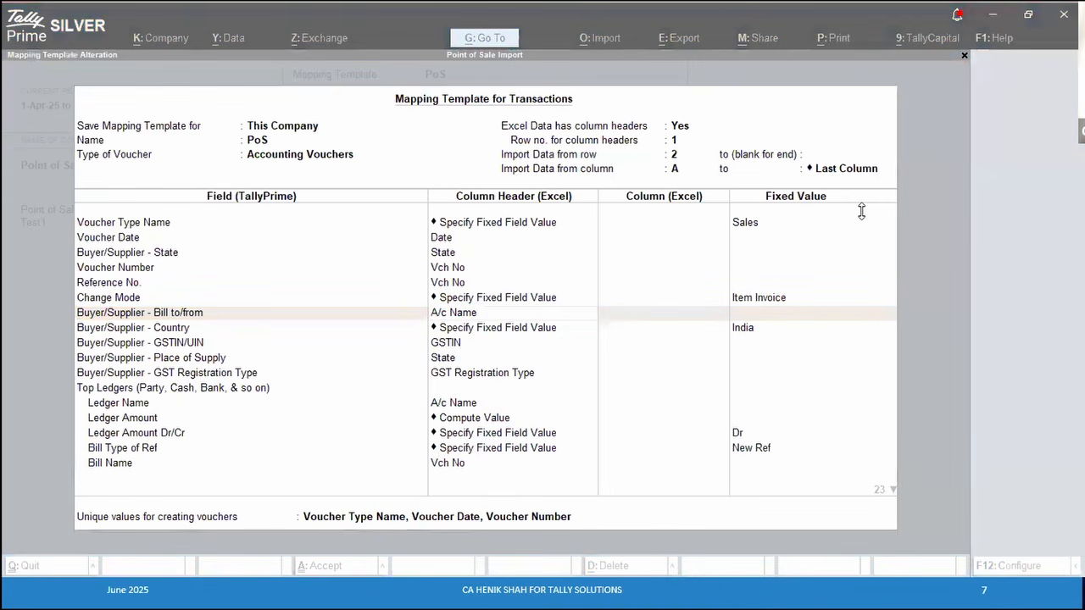
# Review the Top Ledgers mappings for Ledger Name and the computed Ledger Amount, and return to the Buyer/Supplier - Bill to/from field
pyautogui.click(473, 401)
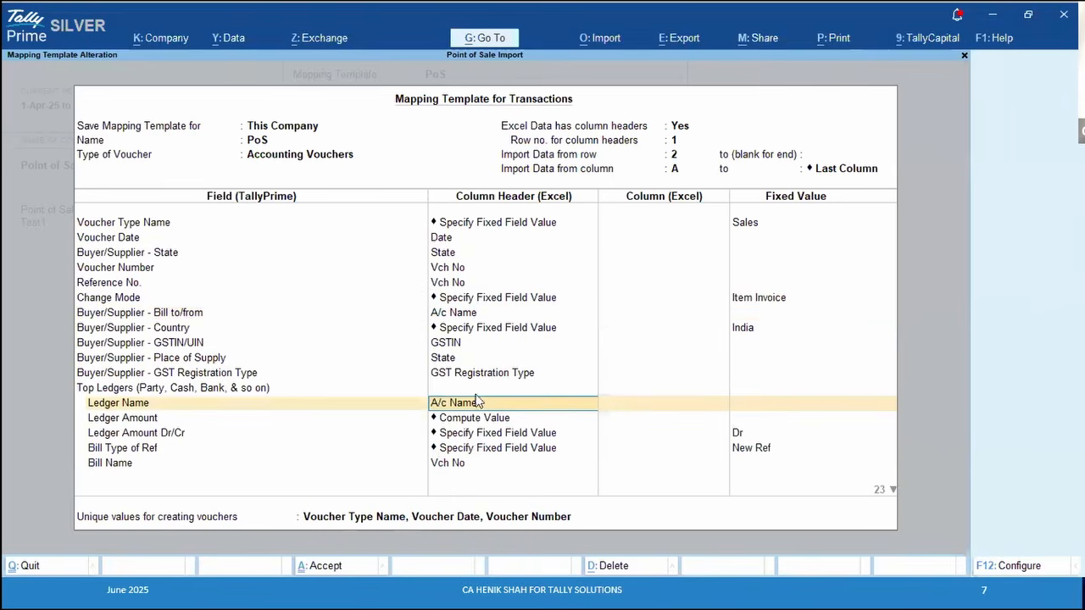
pyautogui.press('Down')
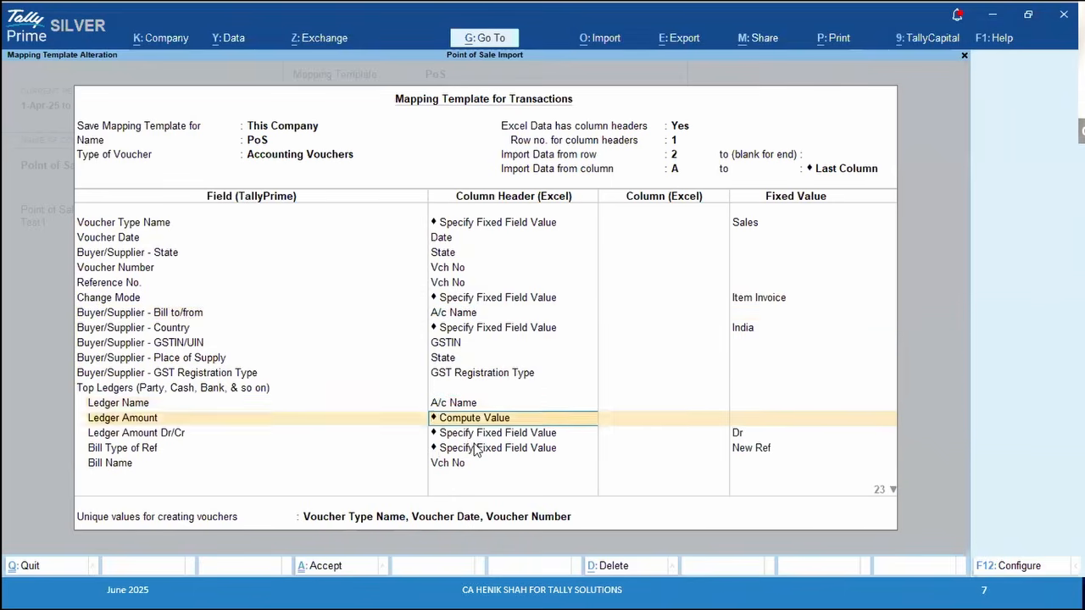
pyautogui.press('Return')
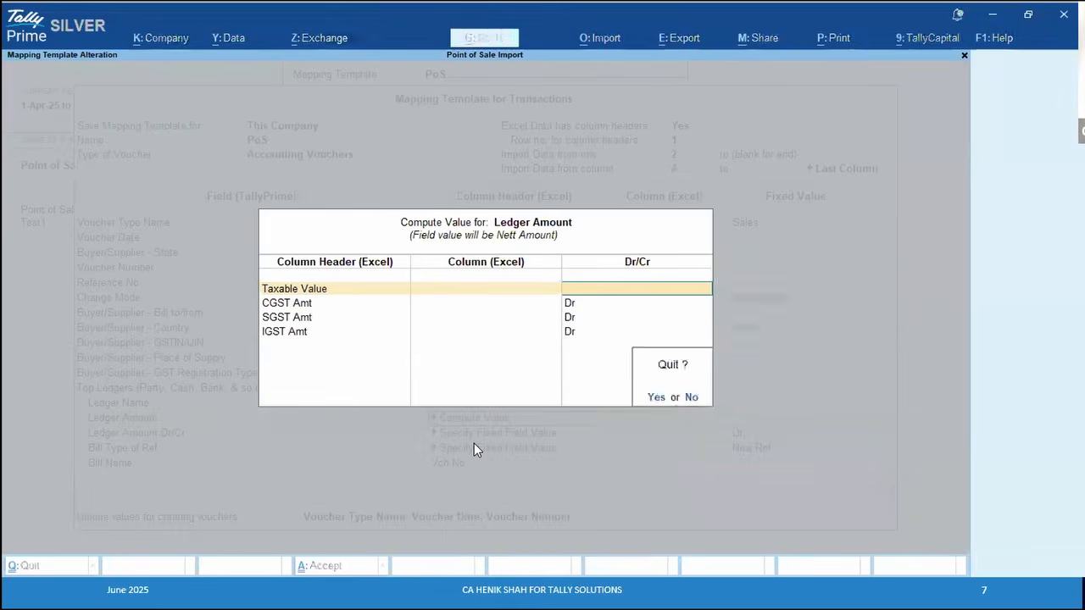
pyautogui.hotkey('ctrl', 'a')
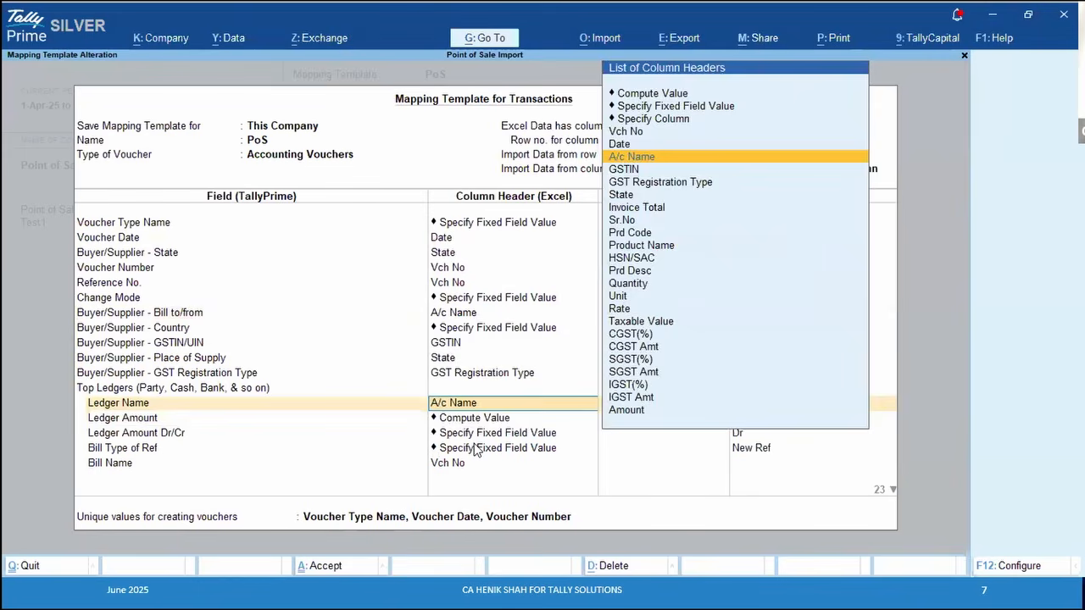
pyautogui.press('Escape')
pyautogui.press('Up')
pyautogui.press('Up')
pyautogui.press('Up')
pyautogui.press('Up')
pyautogui.press('Up')
pyautogui.press('Up')
pyautogui.press('Up')
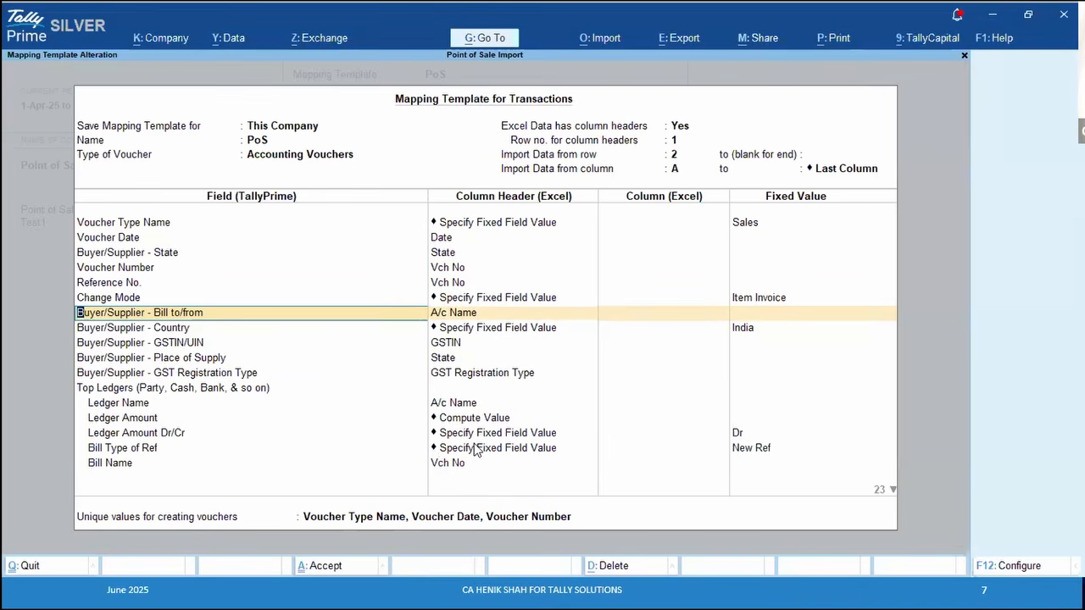
# Switch to the open Sales voucher, try to continue with voucher number 1, and quit voucher entry
pyautogui.hotkey('alt', 'Tab')
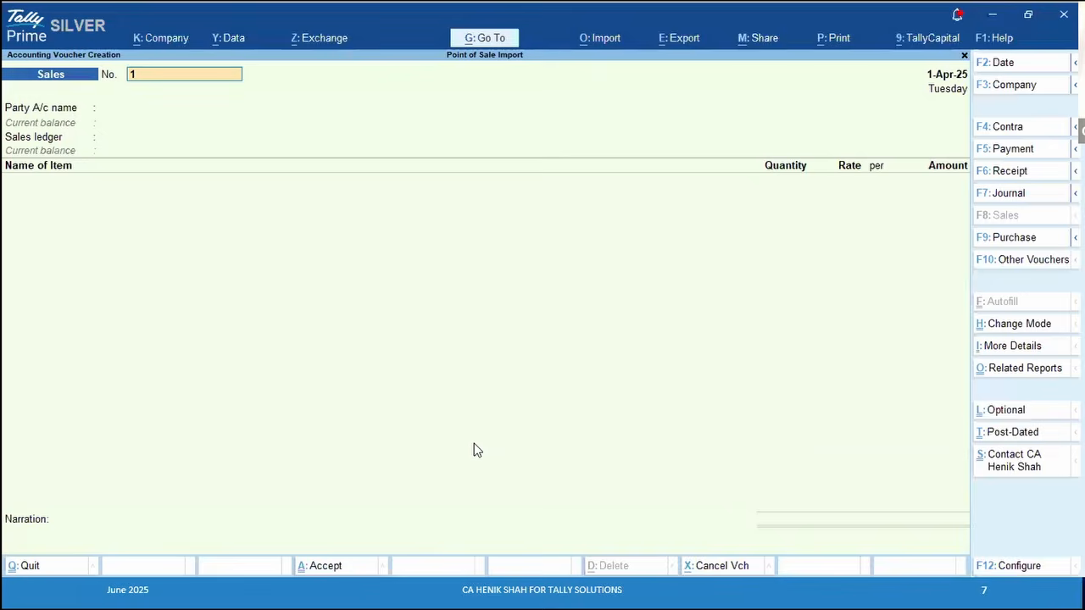
pyautogui.press('Return')
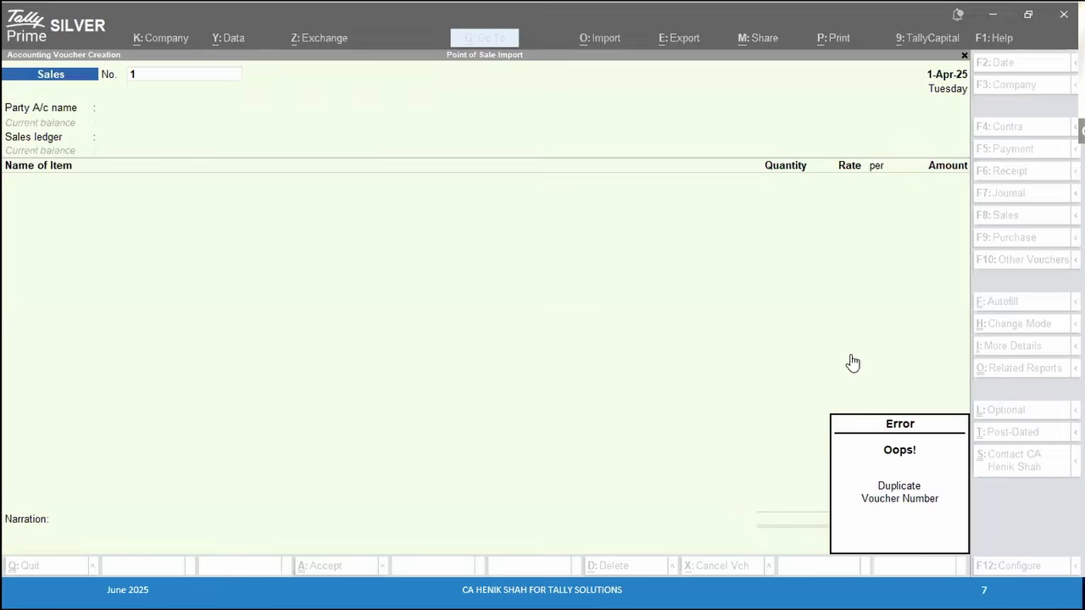
pyautogui.click(717, 272)
pyautogui.press('Escape')
pyautogui.press('Escape')
pyautogui.press('y')
# Open the Profit & Loss A/c and drill down to the April vouchers of the Sales Taxable ledger
pyautogui.press('Down')
pyautogui.press('Down')
pyautogui.press('Down')
pyautogui.press('Down')
pyautogui.press('Down')
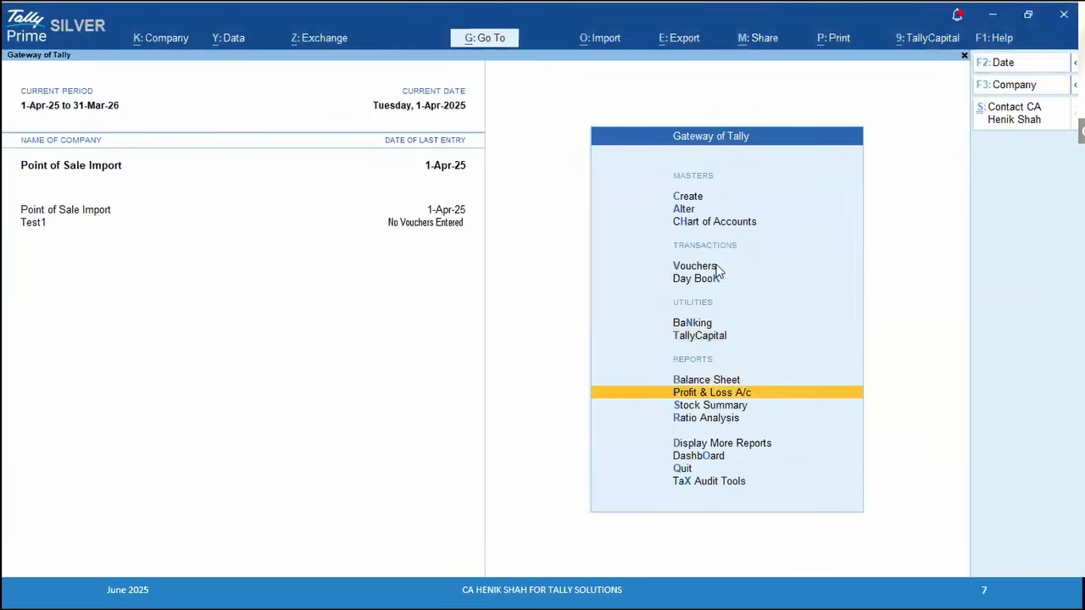
pyautogui.press('Return')
pyautogui.press('Right')
pyautogui.press('Return')
pyautogui.press('Return')
pyautogui.press('Return')
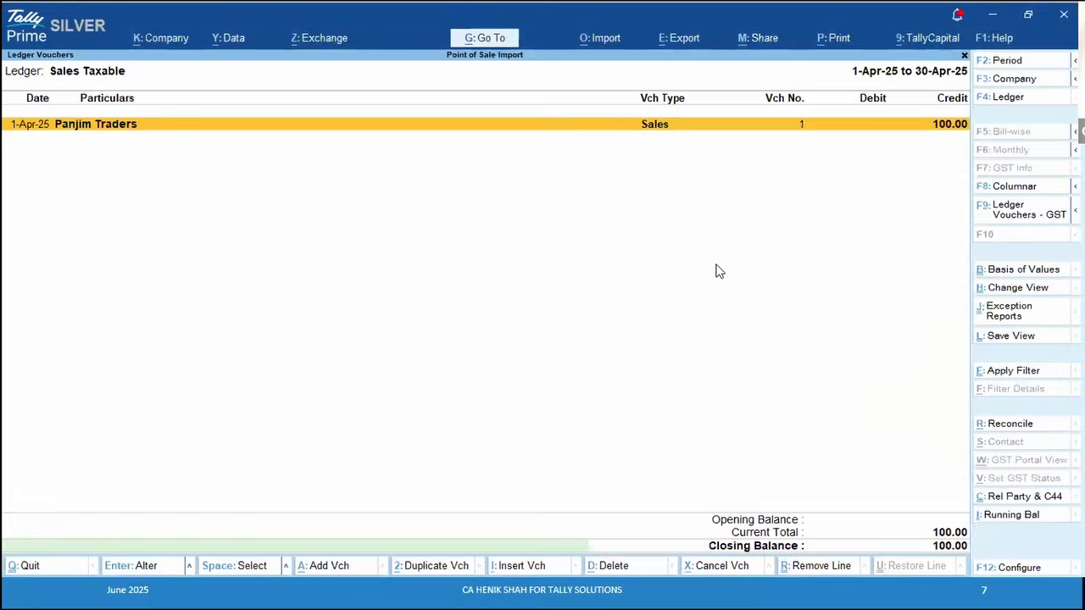
# Open the Panjim Traders sales voucher of 1-Apr-25 and accept its dispatch details to bring up the Party Details
pyautogui.press('Return')
pyautogui.press('Return')
pyautogui.press('Return')
pyautogui.press('Return')
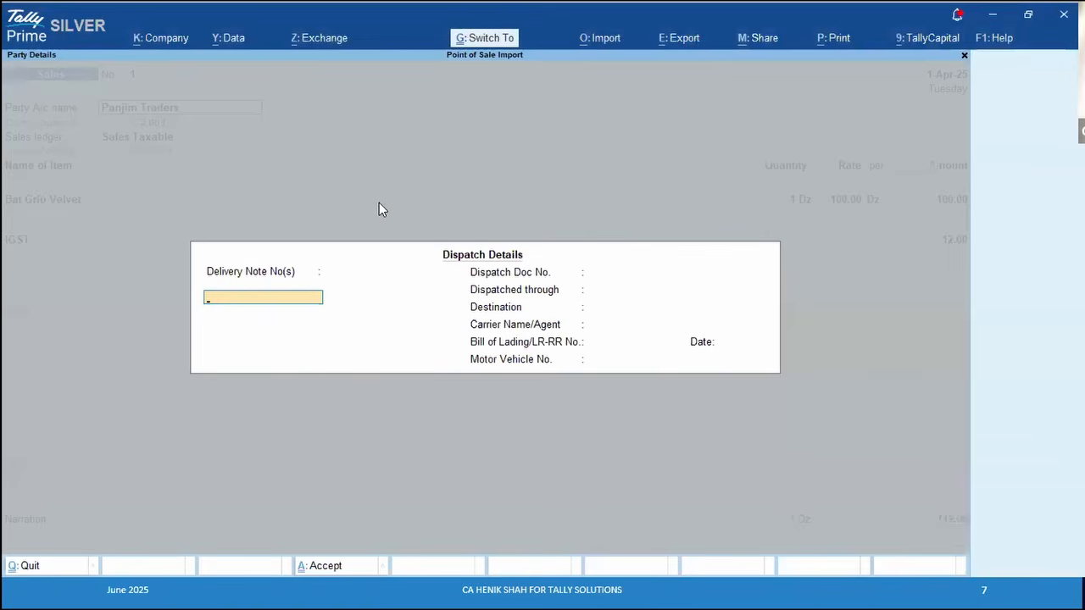
pyautogui.hotkey('ctrl', 'a')
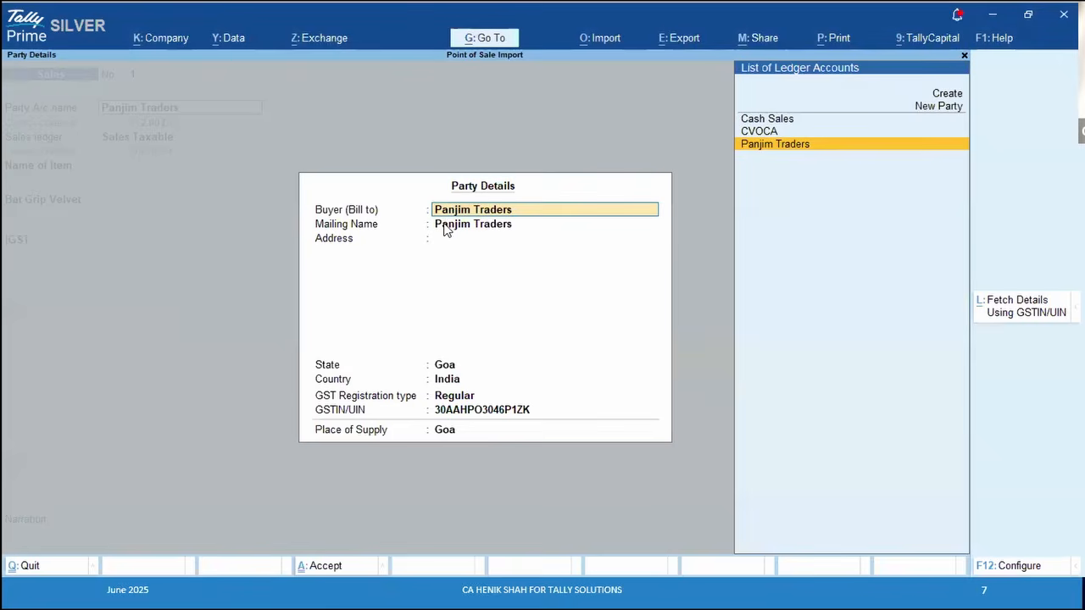
# Compare the voucher's Buyer (Bill to) field with the Buyer/Supplier - Bill to/from mapping in the PoS template
pyautogui.hotkey('alt', 'Tab')
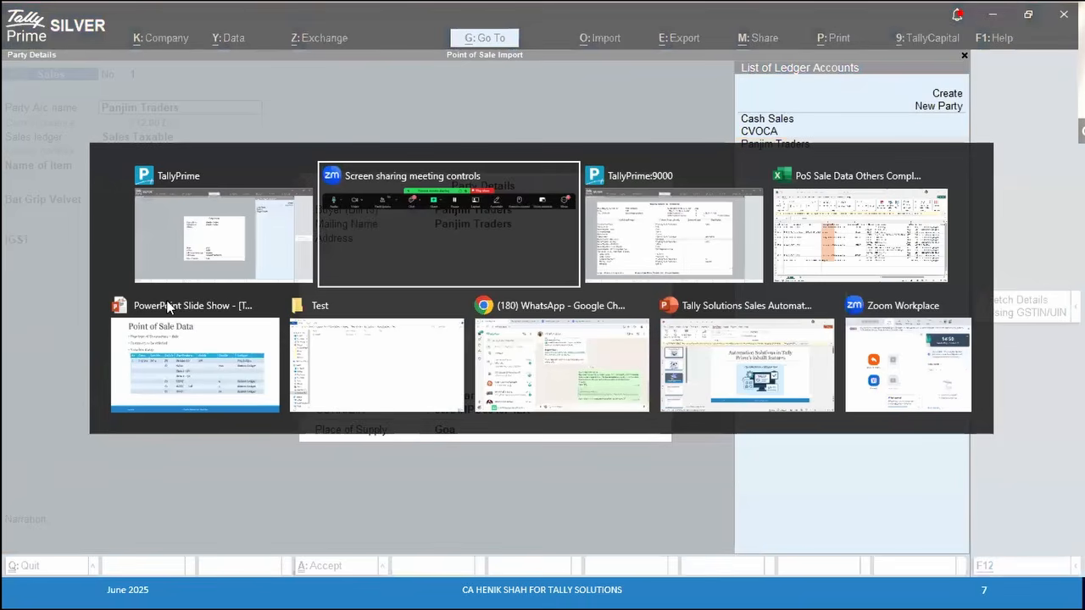
pyautogui.hotkey('alt', 'Tab')
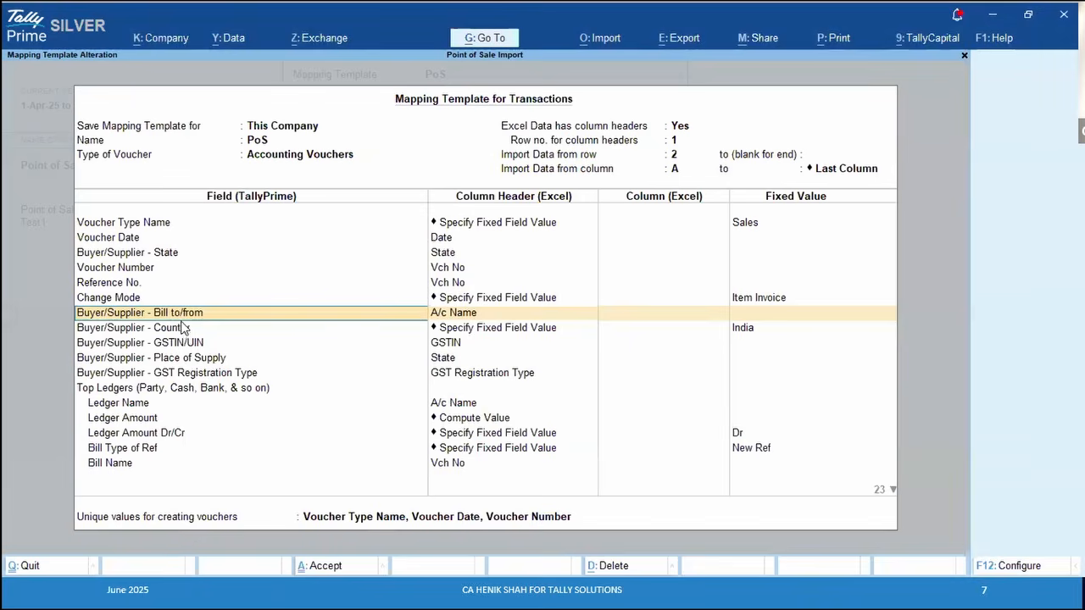
pyautogui.hotkey('alt', 'Tab')
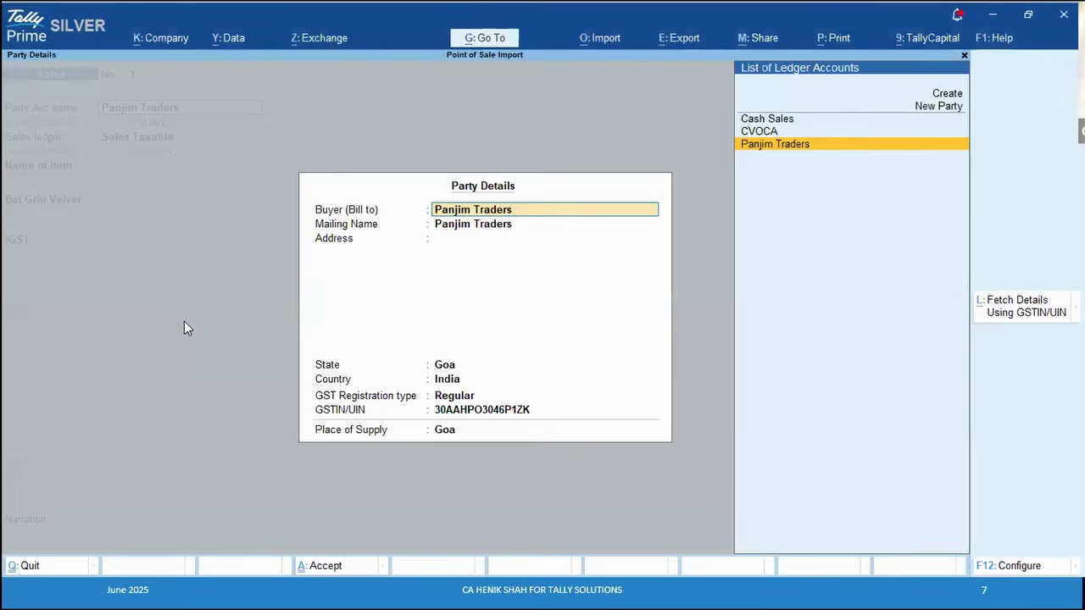
# Return to the voucher's Party A/c name and reopen the Party Details at the Buyer (Bill to) field
pyautogui.press('Escape')
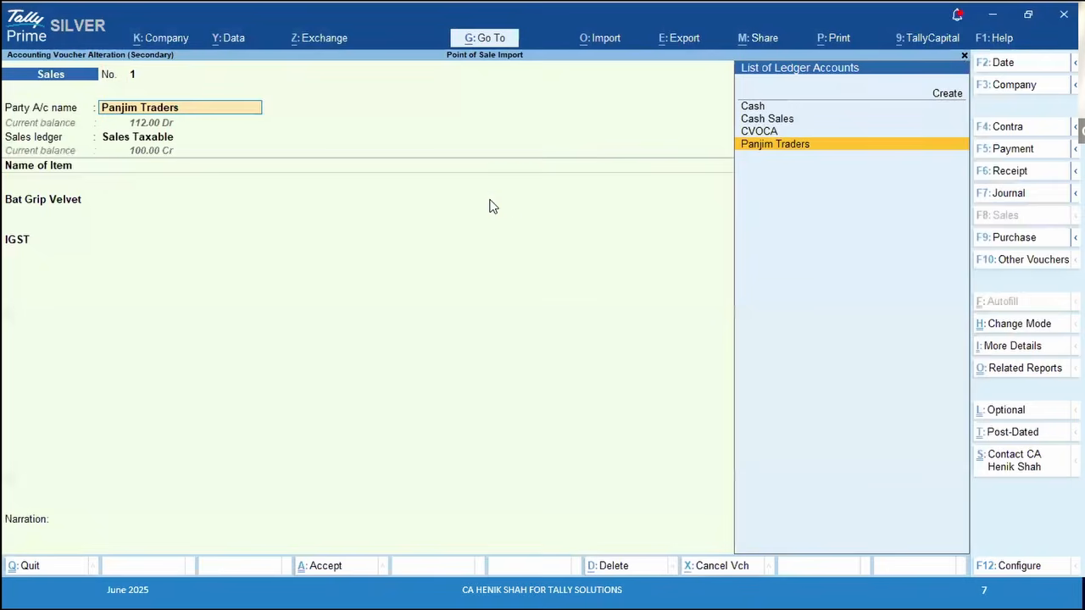
pyautogui.press('Return')
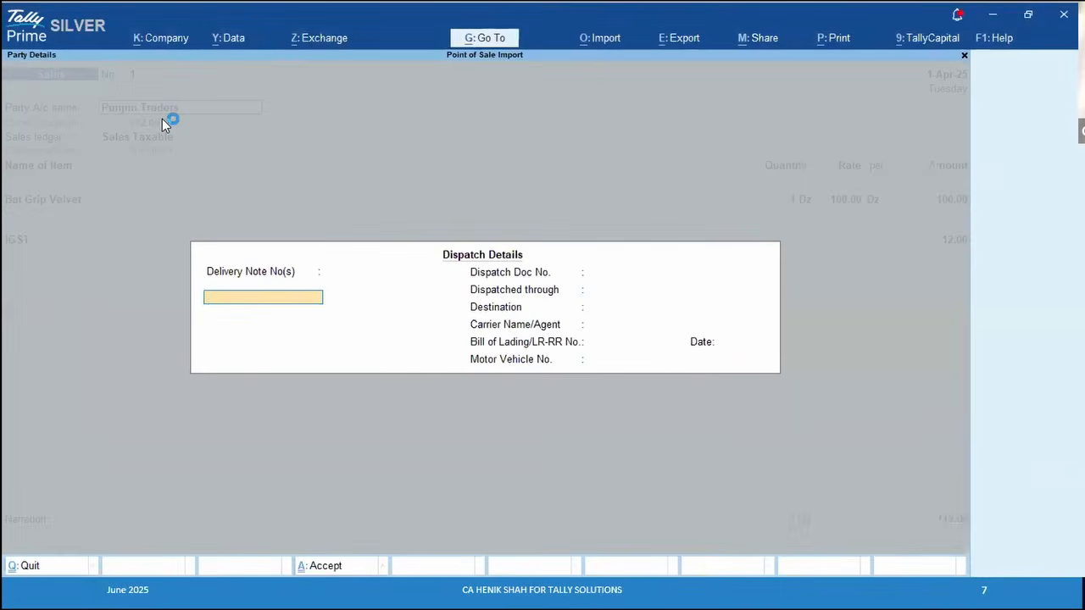
pyautogui.hotkey('ctrl', 'a')
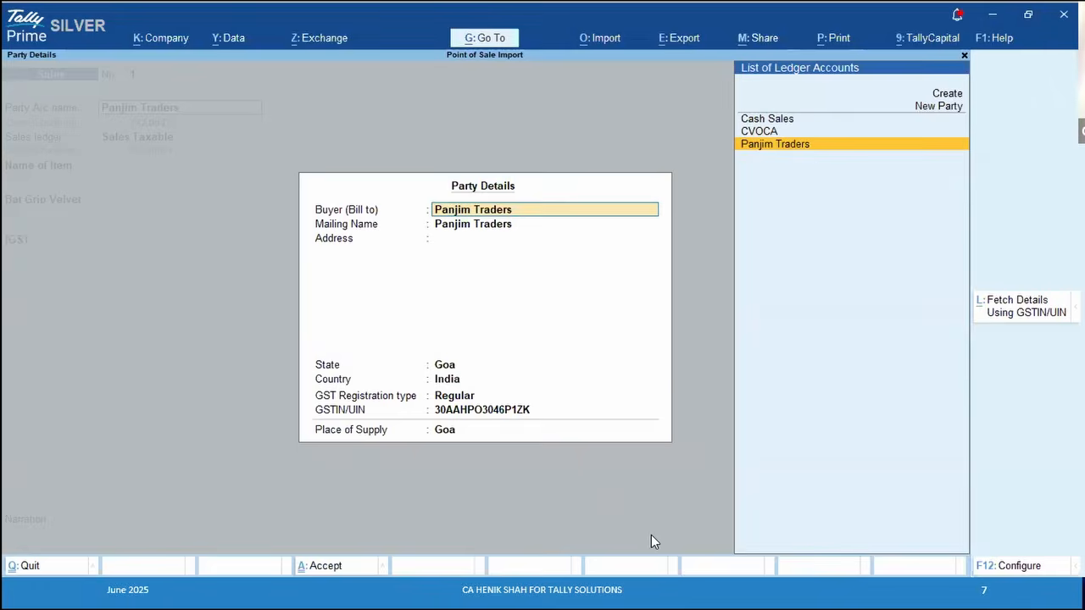
pyautogui.hotkey('alt', 'Tab')
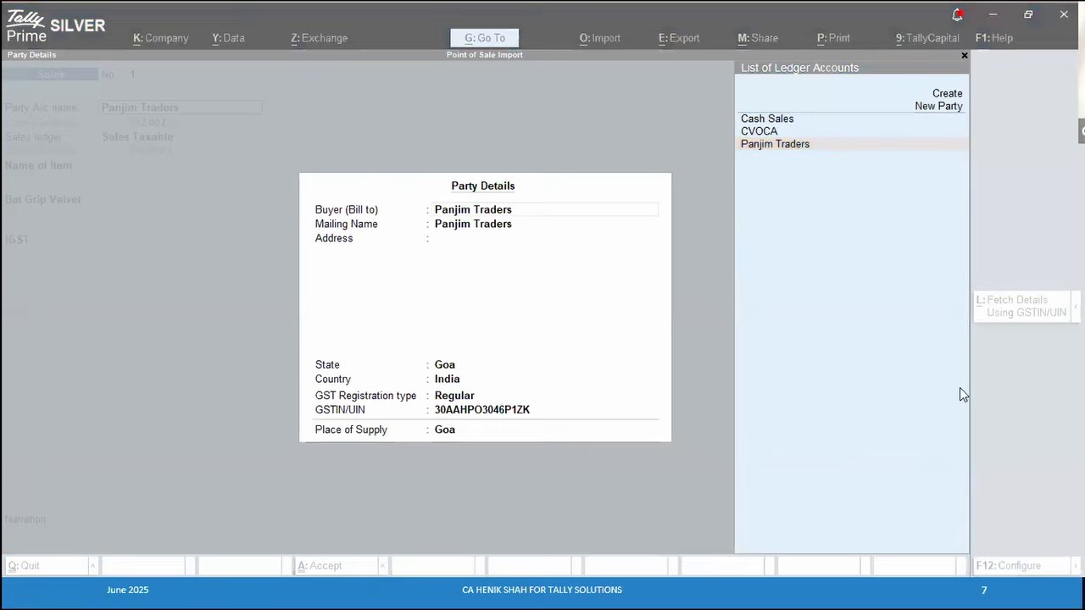
pyautogui.click(497, 217)
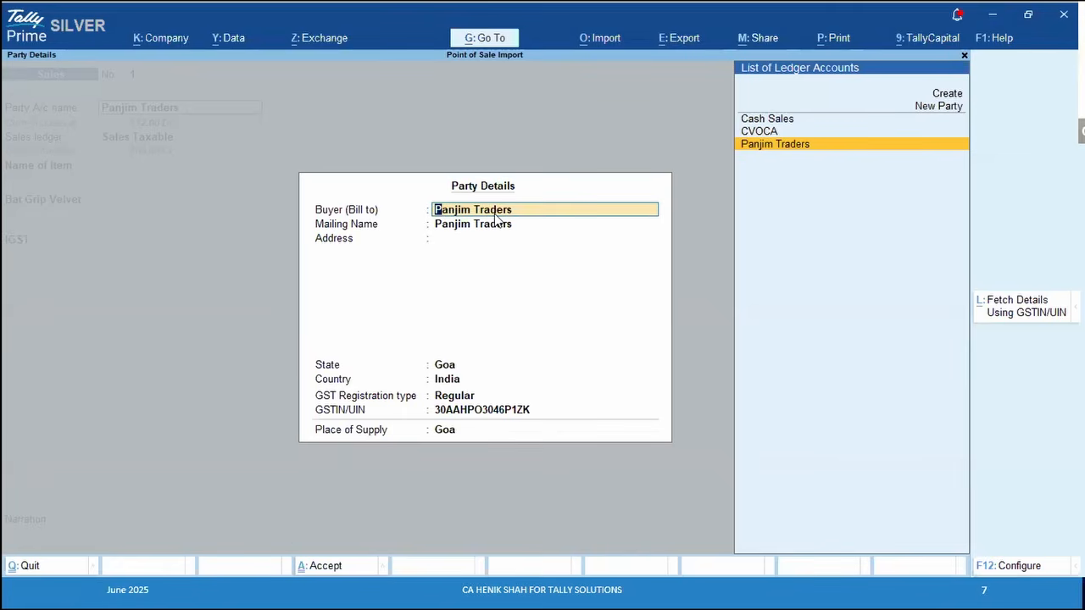
# Recheck the Bill to/from row in the PoS mapping template and return to the voucher's Party Details
pyautogui.hotkey('alt', 'Tab')
pyautogui.hotkey('alt', 'Tab')
pyautogui.press('Tab')
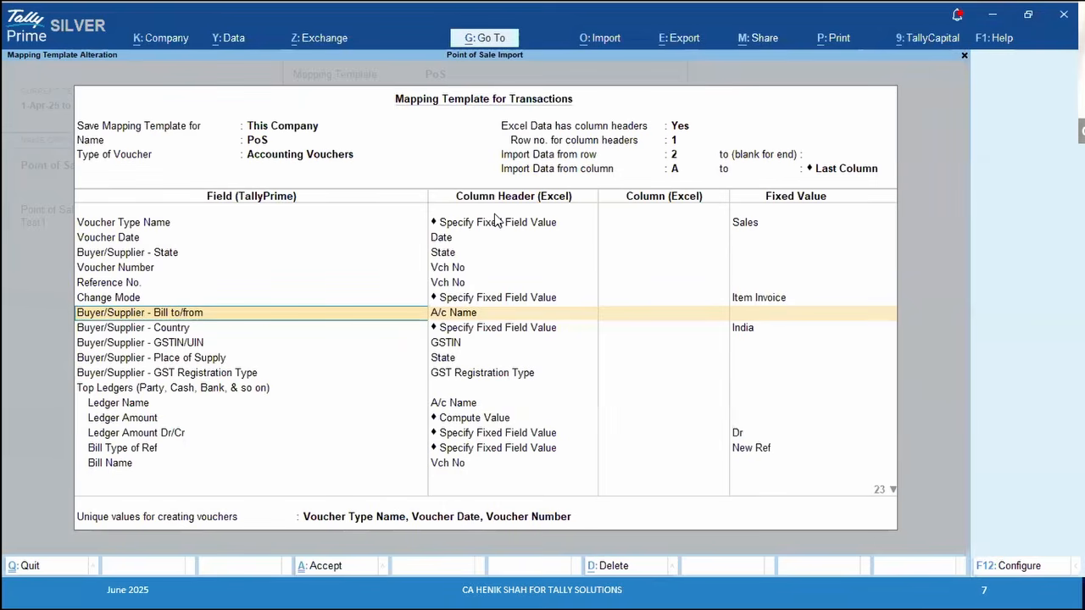
pyautogui.hotkey('alt', 'Tab')
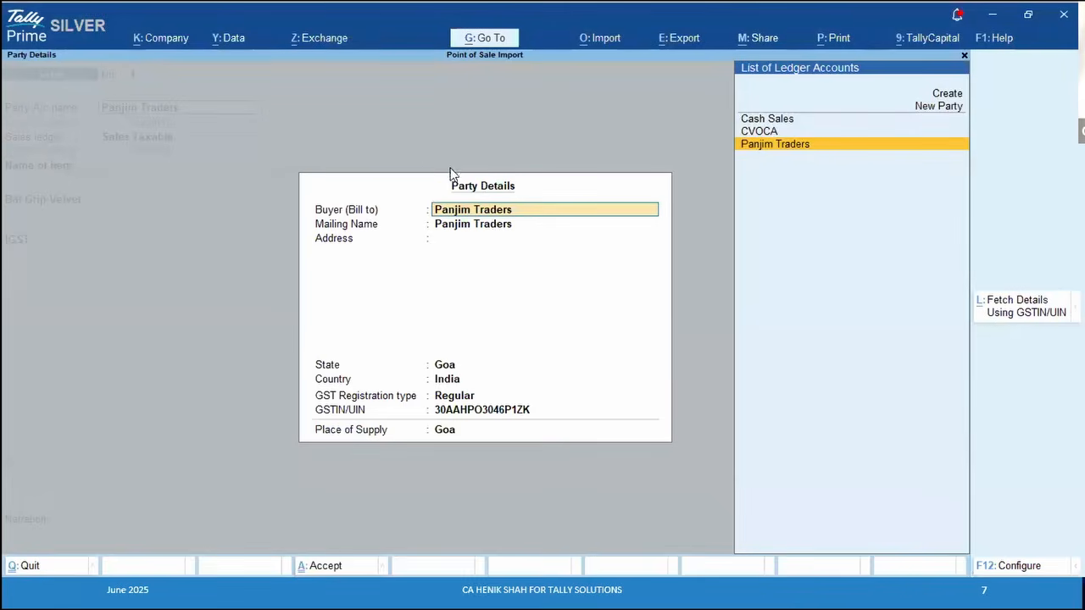
# Back out of the Party Details, reopen them from the sales voucher, and advance to the Mailing Name field
pyautogui.press('Escape')
pyautogui.press('Escape')
pyautogui.press('Return')
pyautogui.press('Return')
pyautogui.hotkey('ctrl', 'a')
pyautogui.press('Return')
pyautogui.hotkey('alt', 'Tab')
pyautogui.hotkey('alt', 'Tab')
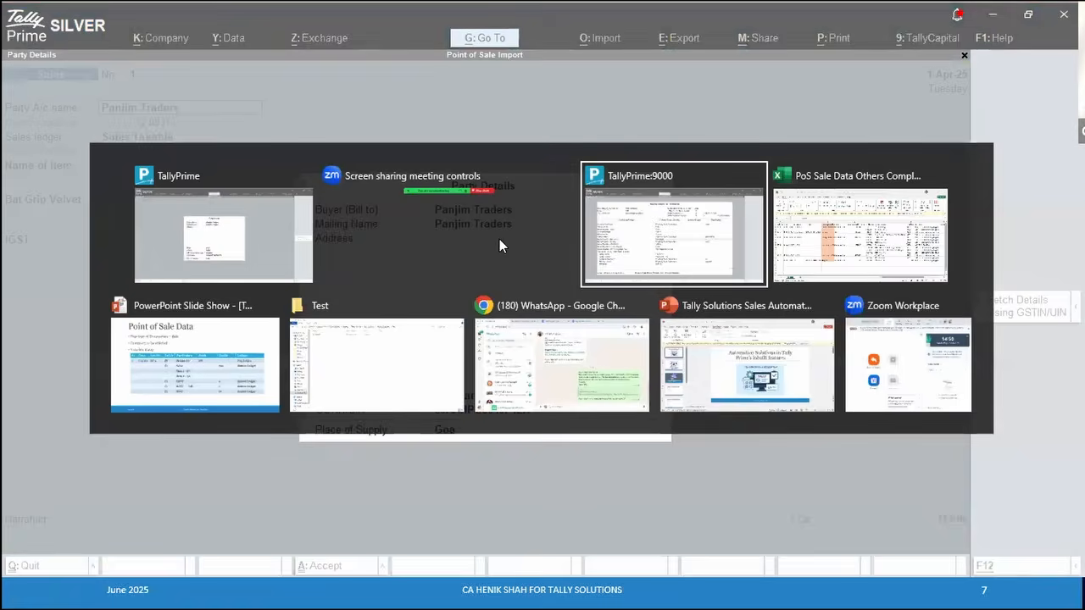
pyautogui.hotkey('alt', 'Tab')
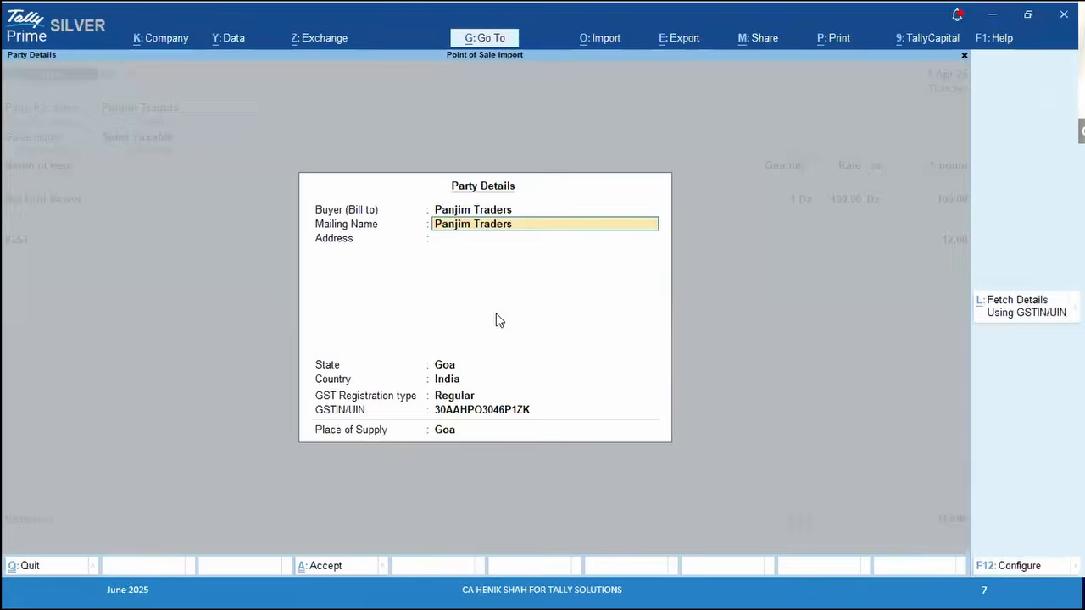
# Review the template's Buyer/Supplier mappings for GSTIN/UIN, Place of Supply and GST Registration Type, and continue to Top Ledgers
pyautogui.hotkey('alt', 'Tab')
pyautogui.click(460, 345)
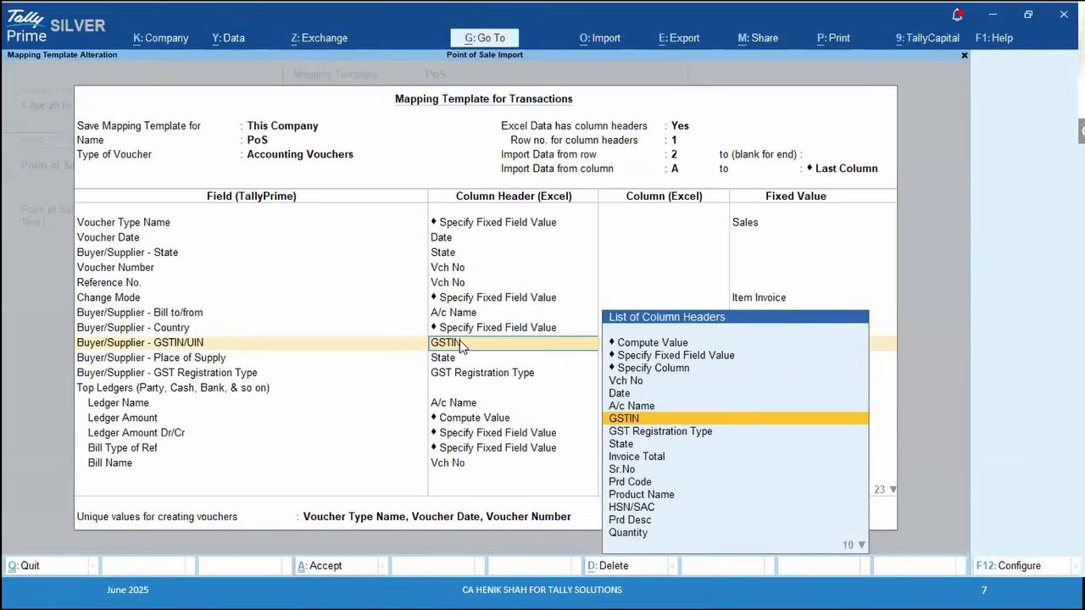
pyautogui.press('Return')
pyautogui.press('Return')
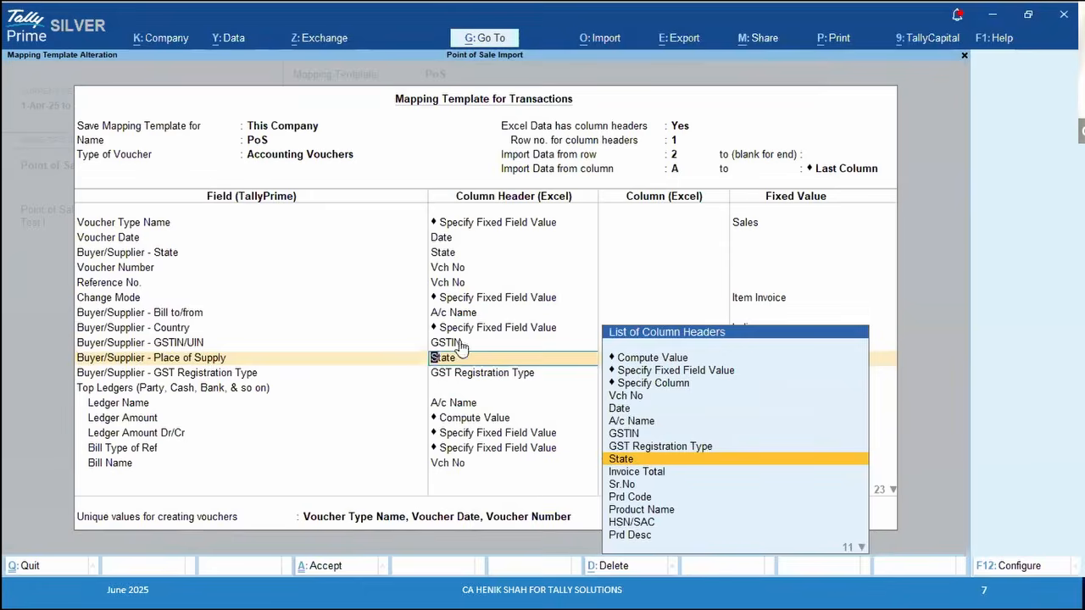
pyautogui.press('Return')
pyautogui.press('Return')
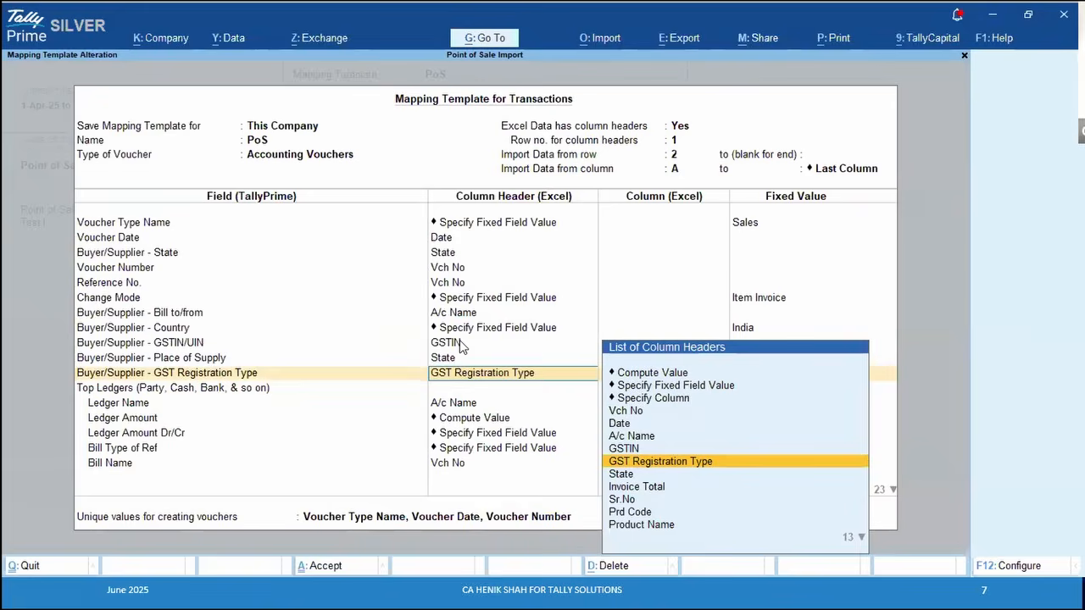
pyautogui.press('Return')
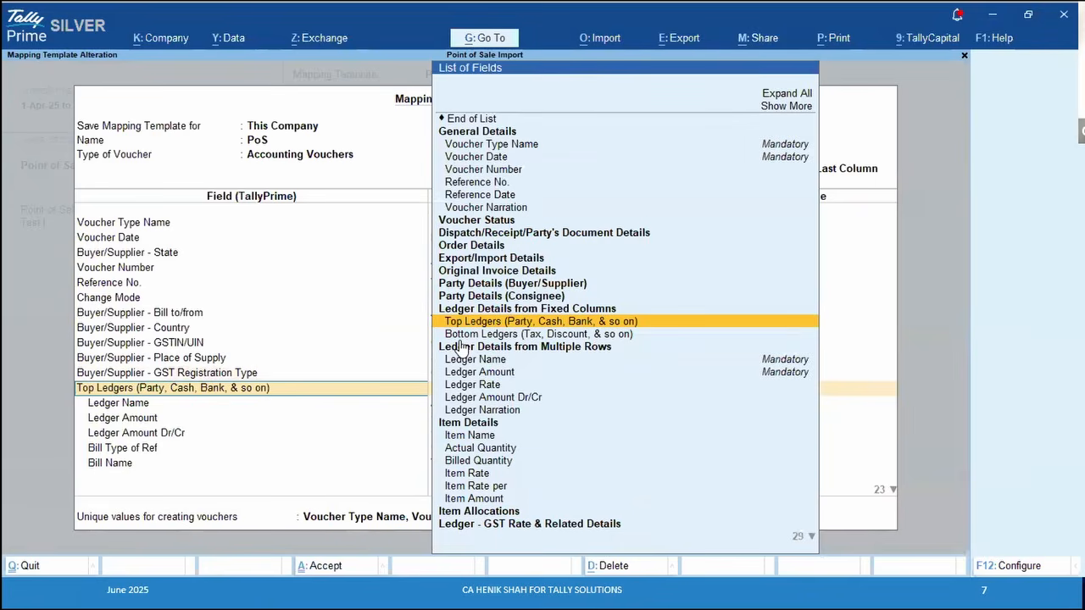
# Check the Top Ledger entry on the Point of Sale Data slide and return to the mapping template
pyautogui.hotkey('alt', 'Tab')
pyautogui.press('Tab')
pyautogui.press('Tab')
pyautogui.press('Tab')
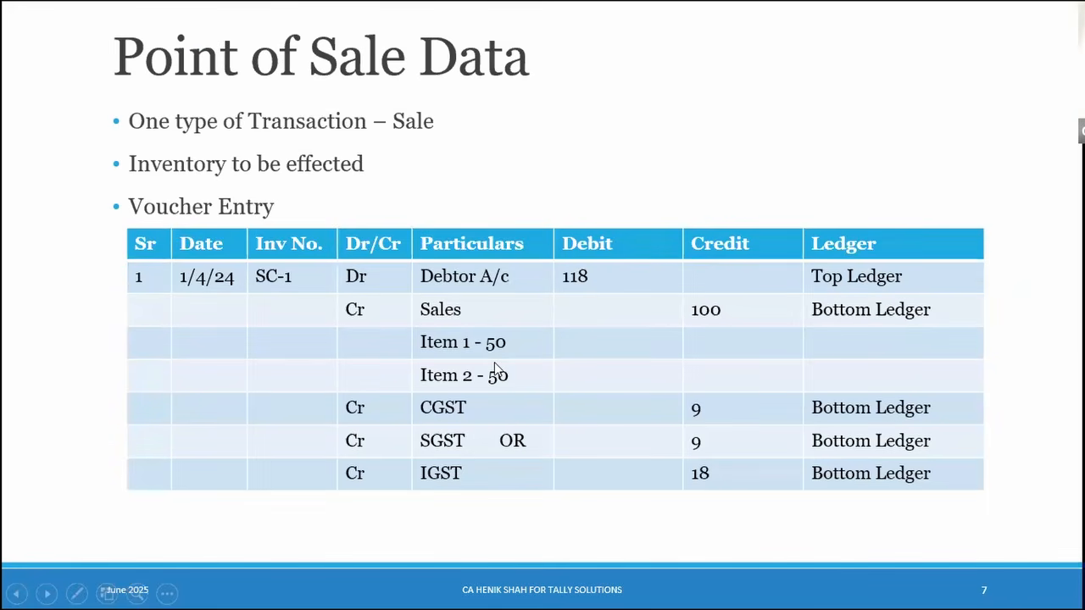
pyautogui.hotkey('alt', 'Tab')
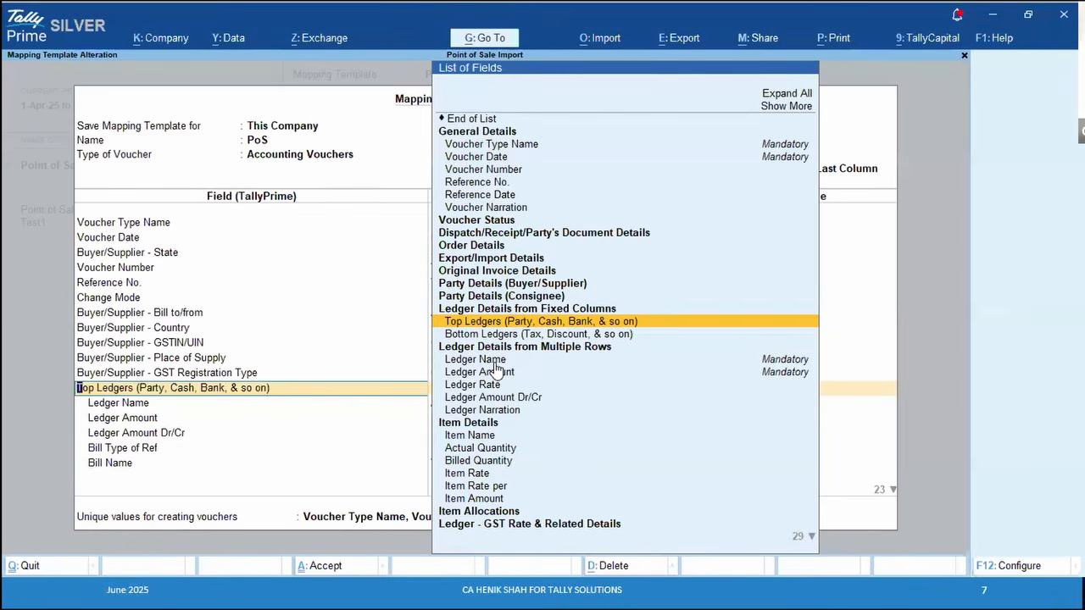
# Go to the Ledger Name field under Top Ledgers and select its source column, A/c Name, in the Excel workbook
pyautogui.press('Return')
pyautogui.press('Return')
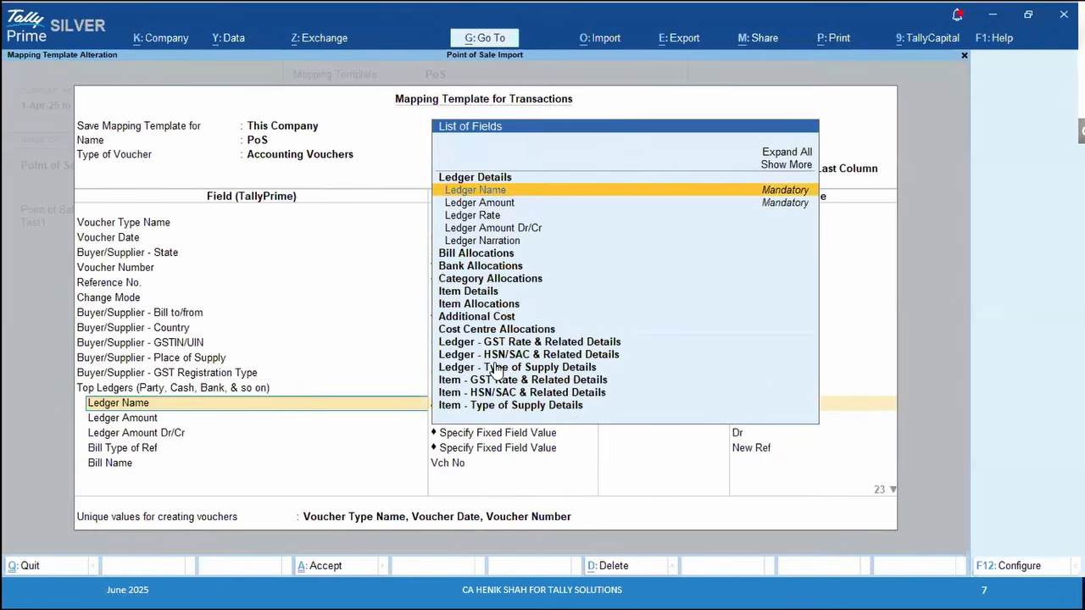
pyautogui.hotkey('alt', 'Tab')
pyautogui.hotkey('alt', 'Tab')
pyautogui.hotkey('alt', 'Tab')
pyautogui.hotkey('alt', 'Tab')
pyautogui.hotkey('alt', 'Tab')
pyautogui.hotkey('ctrl', 'space')
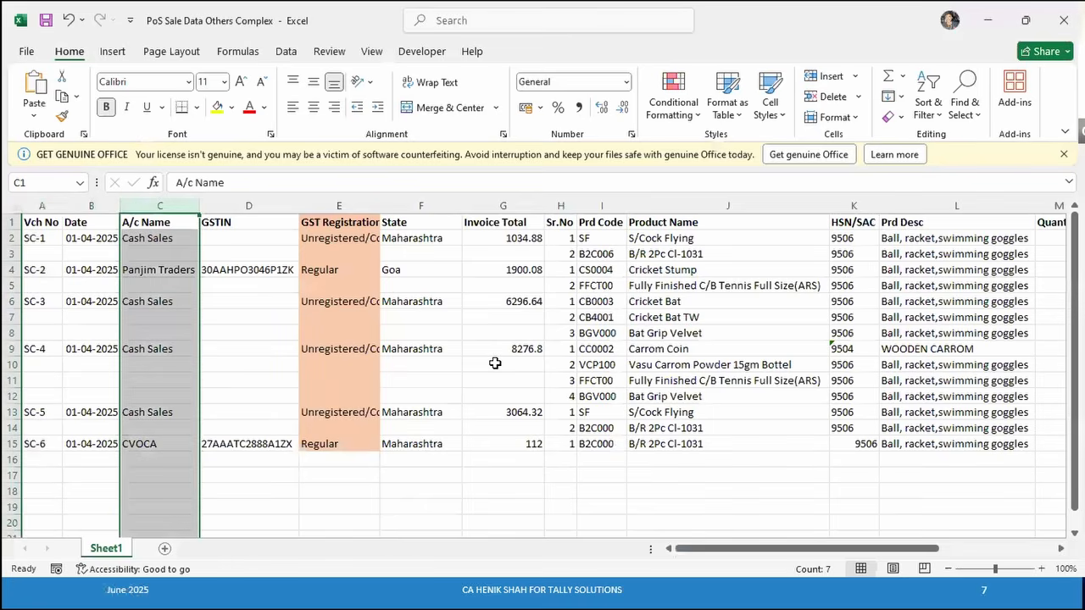
# Return to the mapping template and bring up the column header choices for the Top Ledgers' Ledger Amount
pyautogui.hotkey('alt', 'Tab')
pyautogui.press('Return')
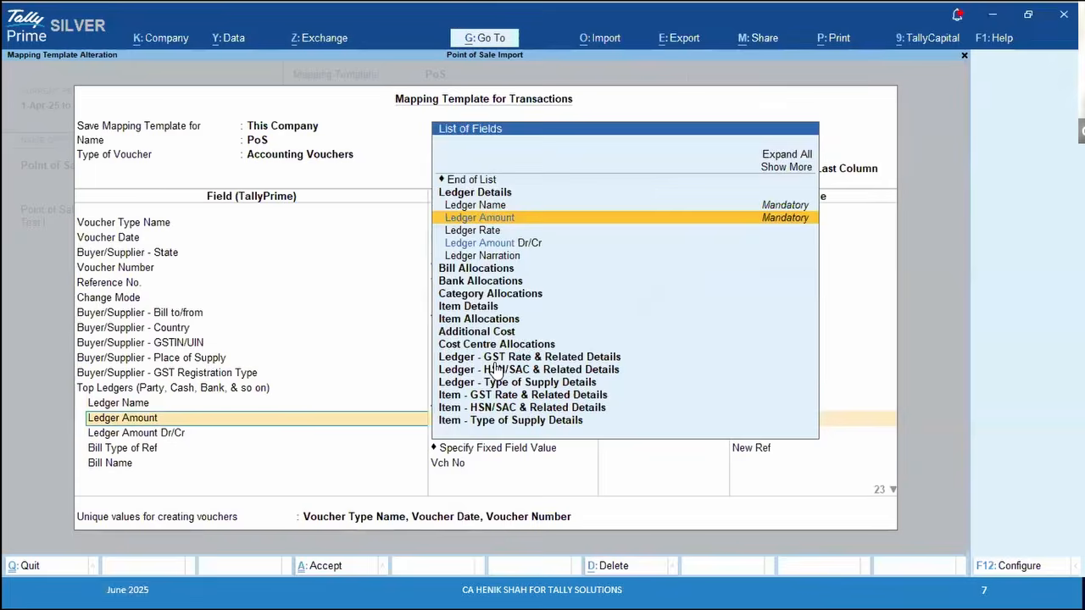
pyautogui.press('Return')
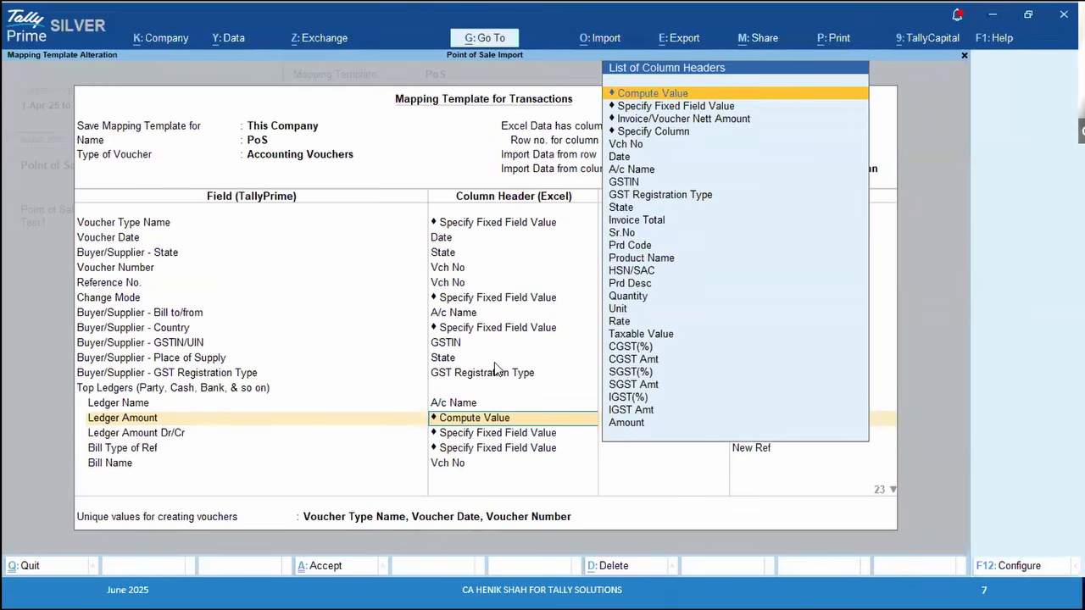
# Switch to the Excel workbook and examine the header row through the Amount column and back to the product columns
pyautogui.hotkey('alt', 'Tab')
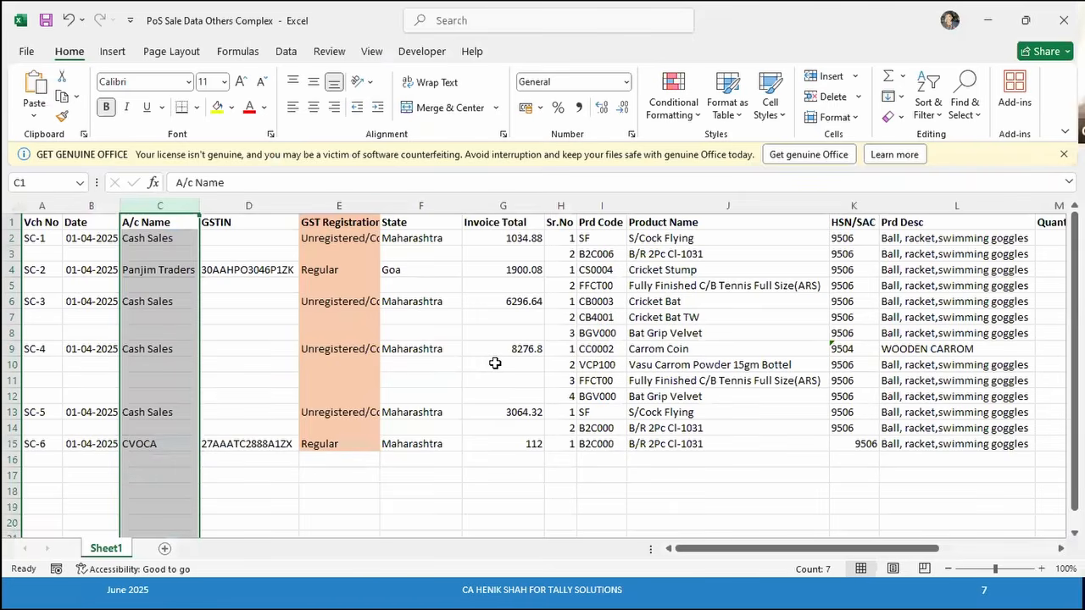
pyautogui.press('Right')
pyautogui.press('Right')
pyautogui.press('Right')
pyautogui.press('Right')
pyautogui.press('Right')
pyautogui.press('Right')
pyautogui.press('Right')
pyautogui.press('Right')
pyautogui.press('Right')
pyautogui.press('Right')
pyautogui.press('Right')
pyautogui.press('Right')
pyautogui.press('Right')
pyautogui.press('Right')
pyautogui.press('Right')
pyautogui.press('Right')
pyautogui.press('Right')
pyautogui.press('Right')
pyautogui.press('Right')
pyautogui.press('Right')
pyautogui.press('Right')
pyautogui.press('Right')
pyautogui.press('Right')
pyautogui.press('Right')
pyautogui.press('Right')
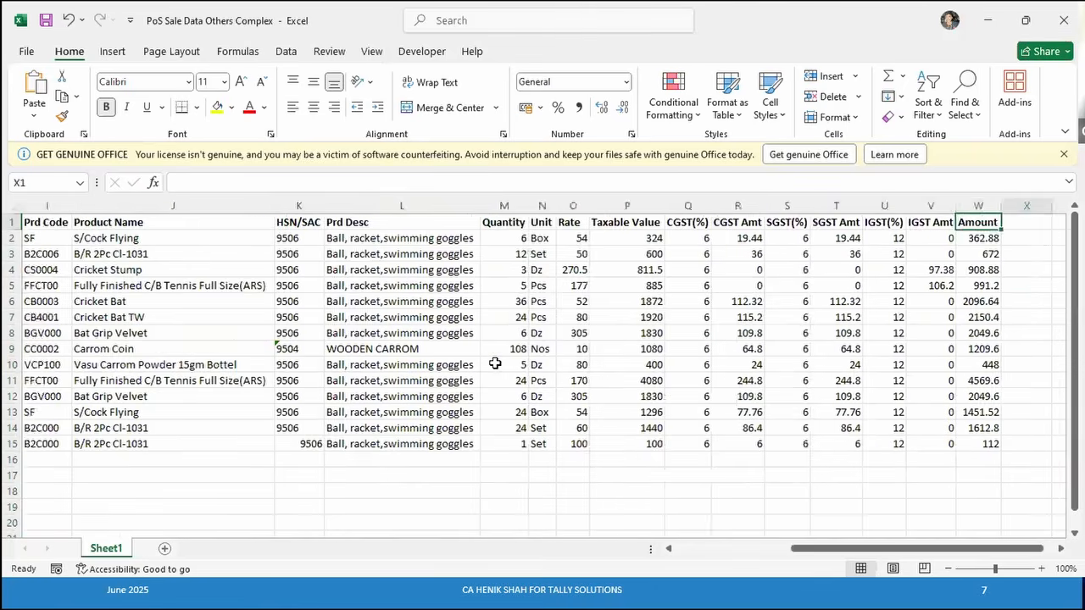
pyautogui.press('Left')
pyautogui.press('Left')
pyautogui.press('Left')
pyautogui.press('Left')
pyautogui.press('Left')
pyautogui.press('Left')
pyautogui.press('Left')
pyautogui.press('Left')
pyautogui.press('Left')
pyautogui.press('Left')
pyautogui.press('Left')
pyautogui.press('Left')
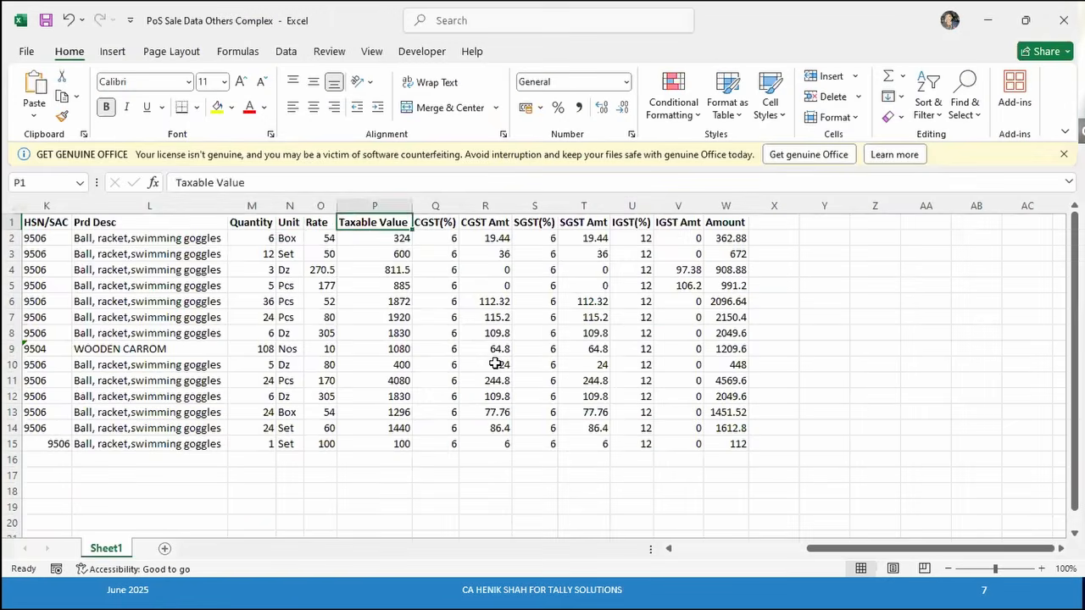
pyautogui.press('Left')
pyautogui.press('Left')
pyautogui.press('Left')
pyautogui.press('Left')
pyautogui.press('Left')
pyautogui.press('Left')
pyautogui.press('Left')
pyautogui.press('Left')
pyautogui.press('Left')
pyautogui.press('Left')
pyautogui.press('Right')
pyautogui.press('Right')
pyautogui.press('Right')
pyautogui.press('Right')
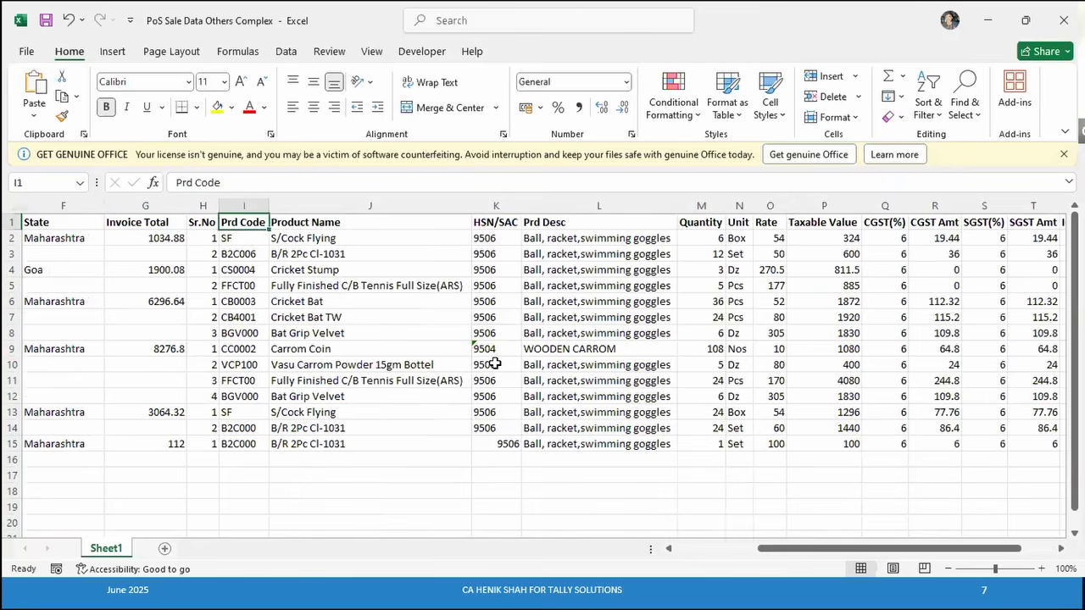
# Examine the first product's values in row 2 across the quantity, rate and GST columns, returning to its Taxable Value
pyautogui.press('Down')
pyautogui.press('Down')
pyautogui.press('Up')
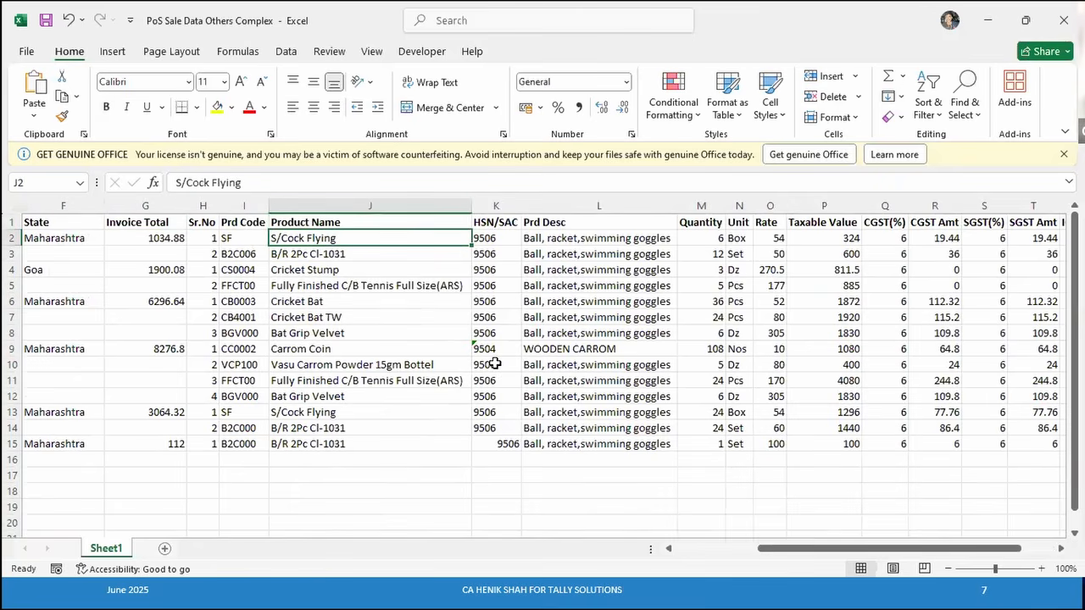
pyautogui.press('Right')
pyautogui.press('Right')
pyautogui.press('Right')
pyautogui.press('Right')
pyautogui.press('Right')
pyautogui.press('Right')
pyautogui.press('Right')
pyautogui.press('Right')
pyautogui.press('Right')
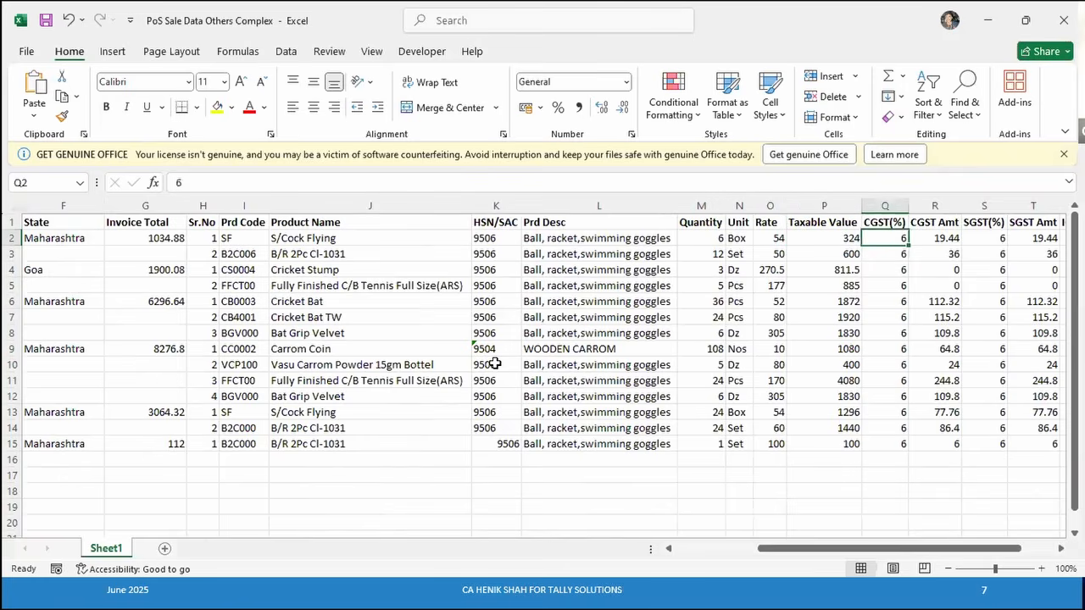
pyautogui.press('Right')
pyautogui.press('Right')
pyautogui.press('Right')
pyautogui.press('Right')
pyautogui.press('Right')
pyautogui.press('Right')
pyautogui.press('Right')
pyautogui.press('Right')
pyautogui.press('Right')
pyautogui.press('Left')
pyautogui.press('Left')
pyautogui.press('Left')
pyautogui.press('Left')
pyautogui.press('Left')
pyautogui.press('Left')
pyautogui.press('Left')
pyautogui.press('Left')
pyautogui.press('Left')
pyautogui.press('Left')
pyautogui.press('Left')
pyautogui.press('Left')
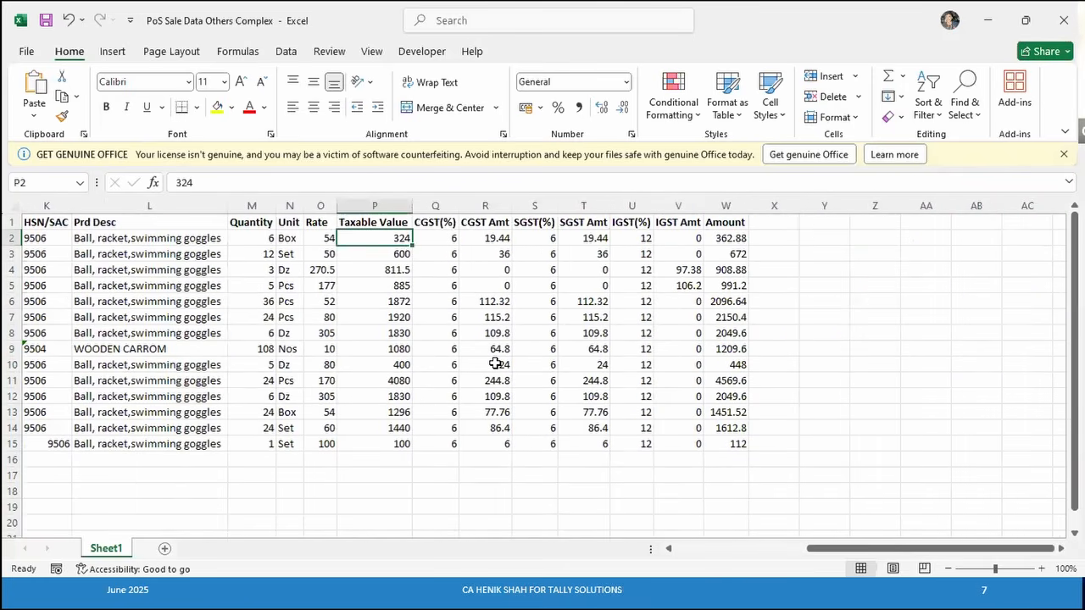
# Total the Taxable Value, CGST, SGST and IGST amounts in rows 2 and 3, and switch to the Point of Sale Data slide
pyautogui.hotkey('shift', 'Down')
pyautogui.keyDown('ctrl'); pyautogui.click(495, 238); pyautogui.keyUp('ctrl')
pyautogui.keyDown('ctrl'); pyautogui.click(495, 254); pyautogui.keyUp('ctrl')
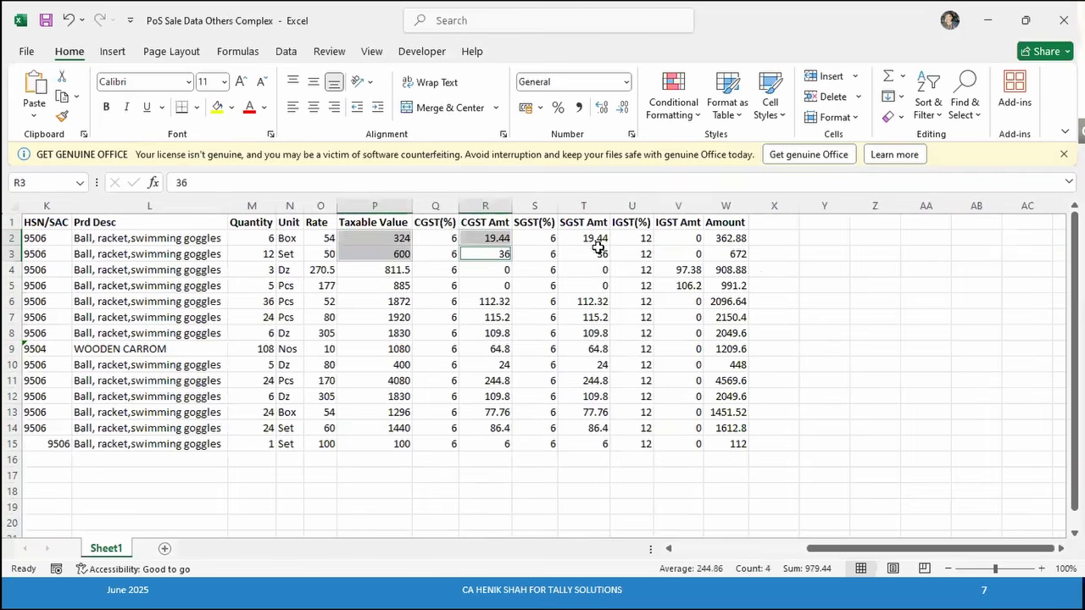
pyautogui.keyDown('ctrl'); pyautogui.click(591, 240); pyautogui.keyUp('ctrl')
pyautogui.keyDown('ctrl'); pyautogui.click(588, 255); pyautogui.keyUp('ctrl')
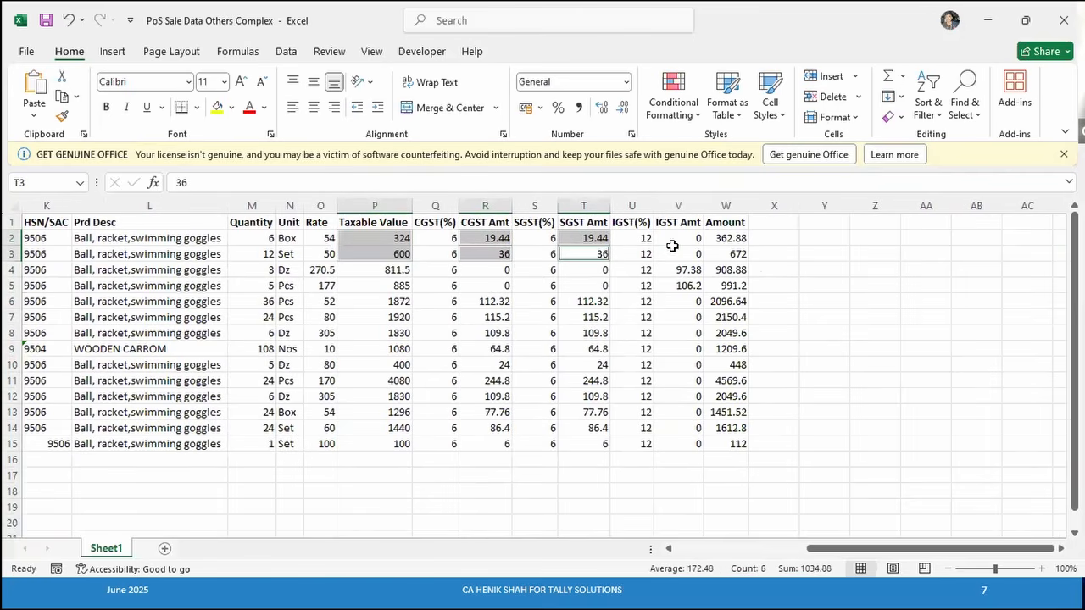
pyautogui.keyDown('ctrl'); pyautogui.click(674, 243); pyautogui.keyUp('ctrl')
pyautogui.keyDown('ctrl'); pyautogui.click(678, 258); pyautogui.keyUp('ctrl')
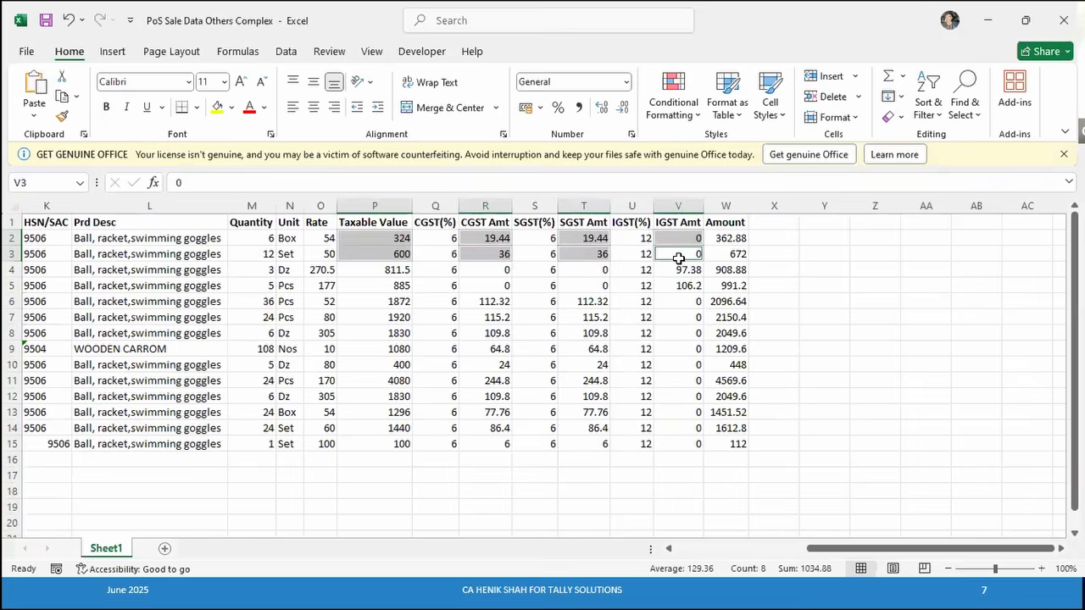
pyautogui.hotkey('alt', 'Tab')
pyautogui.hotkey('alt', 'Tab')
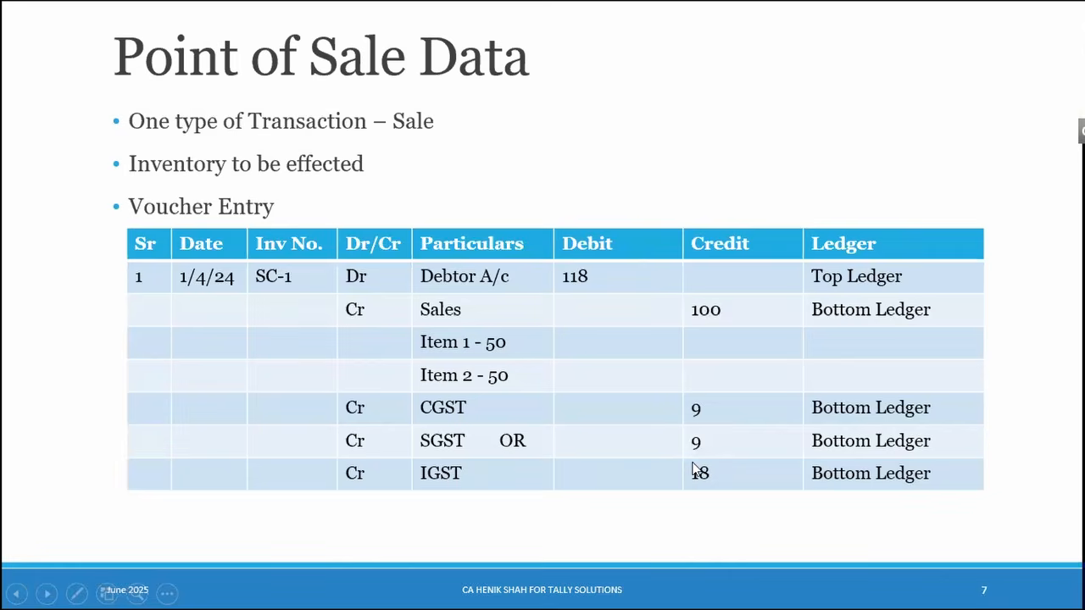
# Return to the mapping template and review Ledger Amount's computed value: Taxable Value, CGST Amt, SGST Amt and IGST Amt, each as Dr
pyautogui.hotkey('alt', 'Tab')
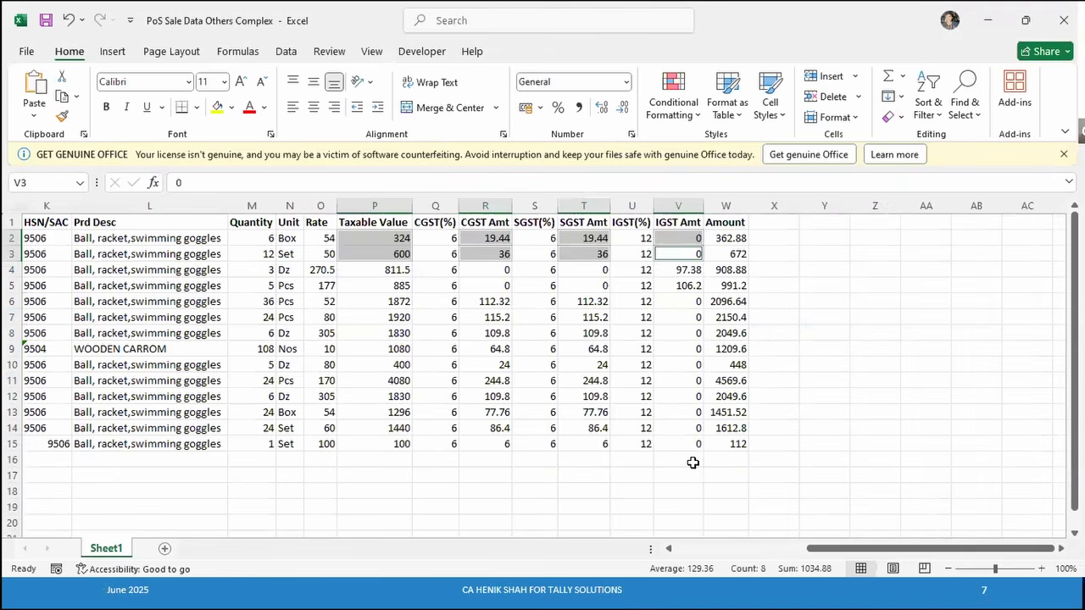
pyautogui.hotkey('alt', 'Tab')
pyautogui.hotkey('alt', 'Tab')
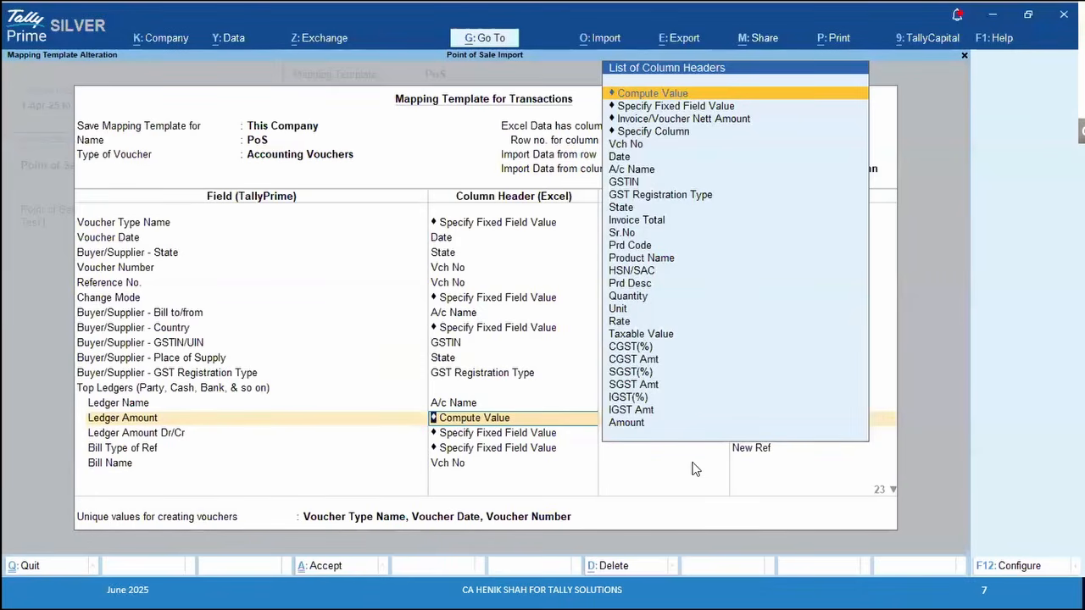
pyautogui.press('Return')
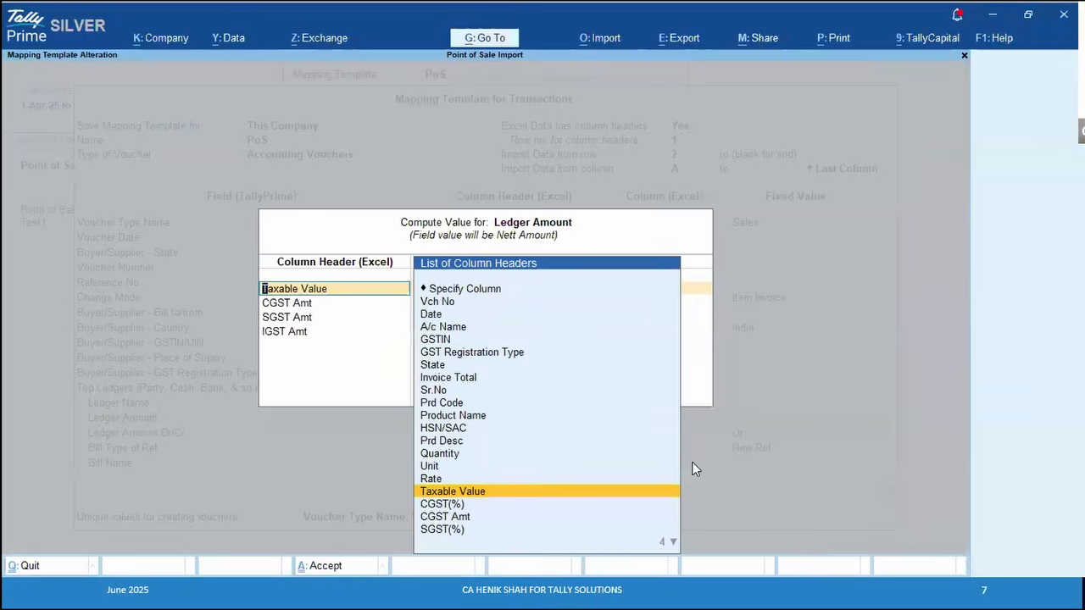
pyautogui.press('Return')
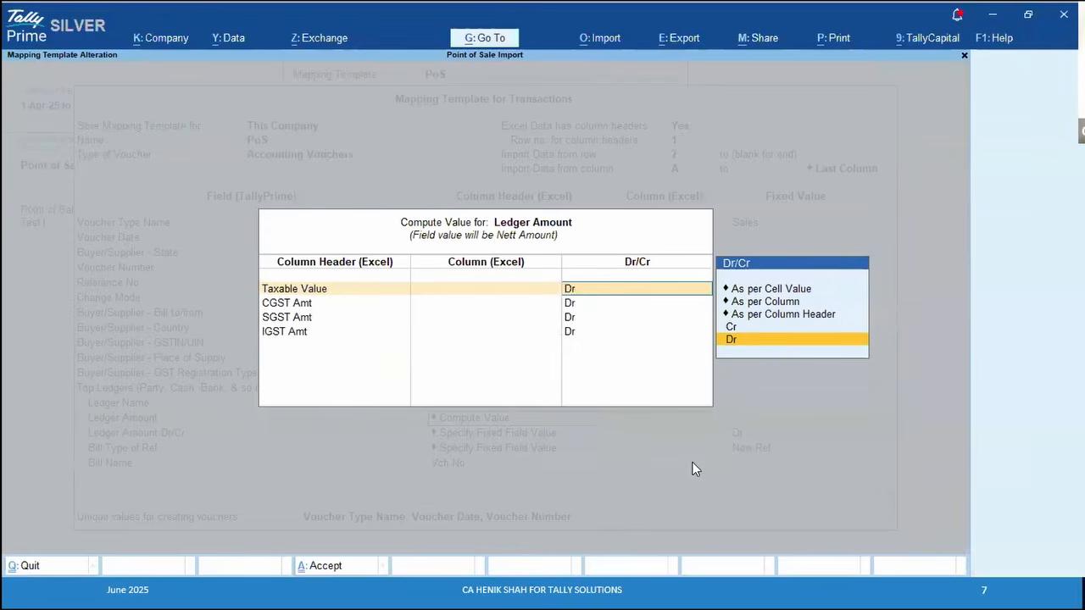
pyautogui.press('Return')
pyautogui.press('Return')
pyautogui.press('Return')
pyautogui.press('Return')
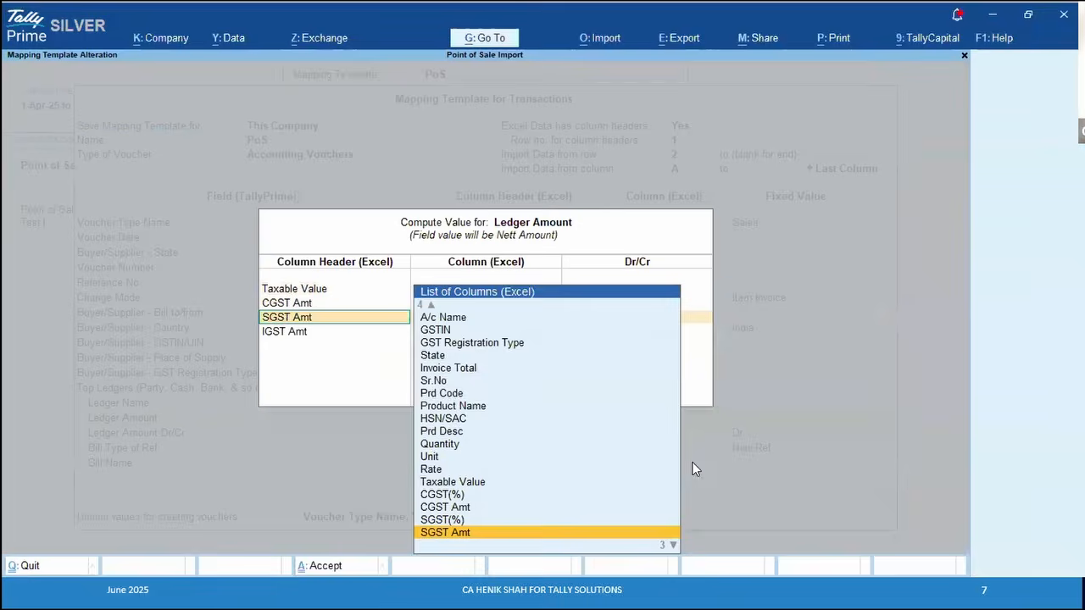
pyautogui.press('Return')
pyautogui.press('Return')
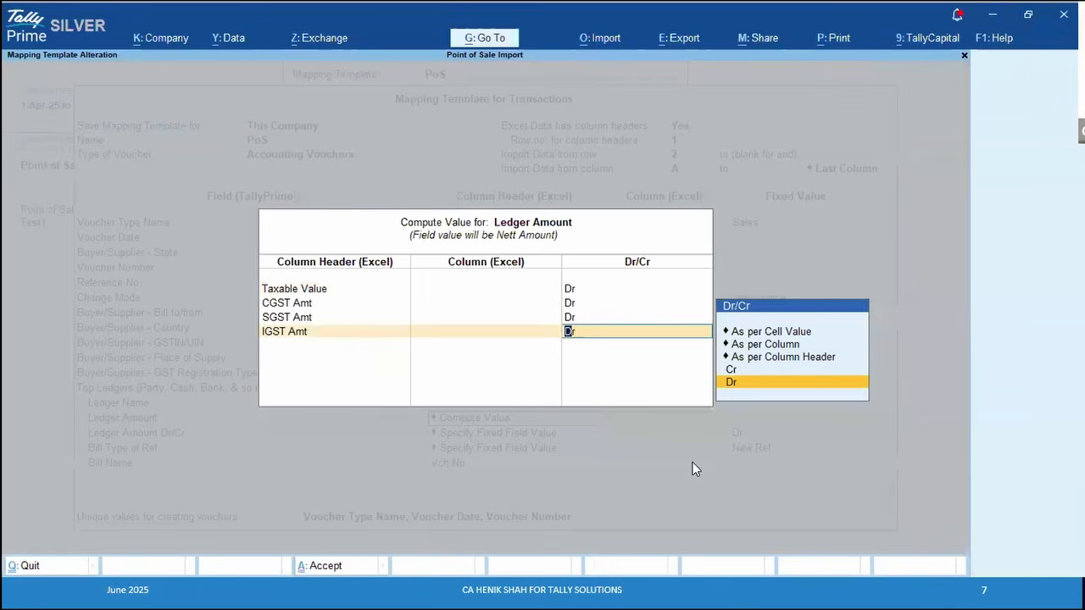
# Leave the Ledger Amount computation and check the Excel workbook and the voucher entry on the Point of Sale Data slide
pyautogui.hotkey('alt', 'Tab')
pyautogui.hotkey('alt', 'Tab')
pyautogui.press('Escape')
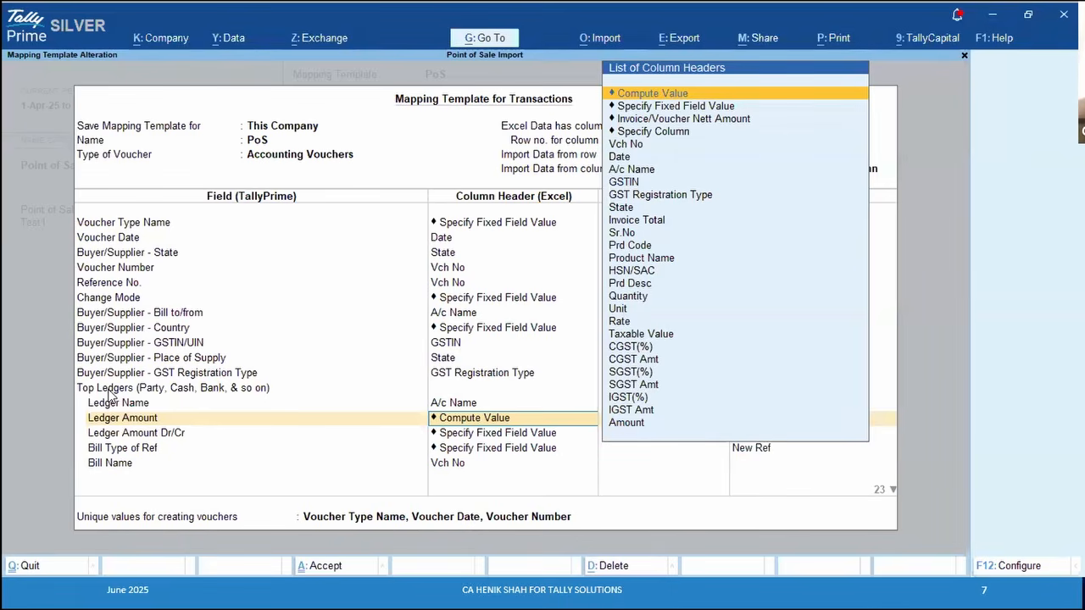
pyautogui.hotkey('alt', 'Tab')
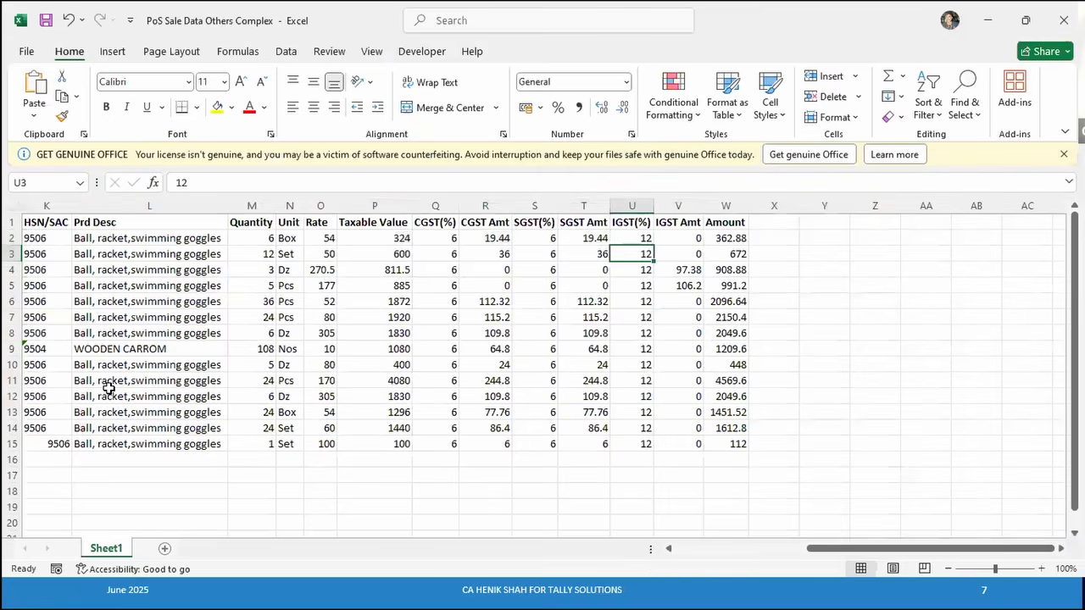
pyautogui.hotkey('alt', 'Tab')
pyautogui.hotkey('alt', 'Tab')
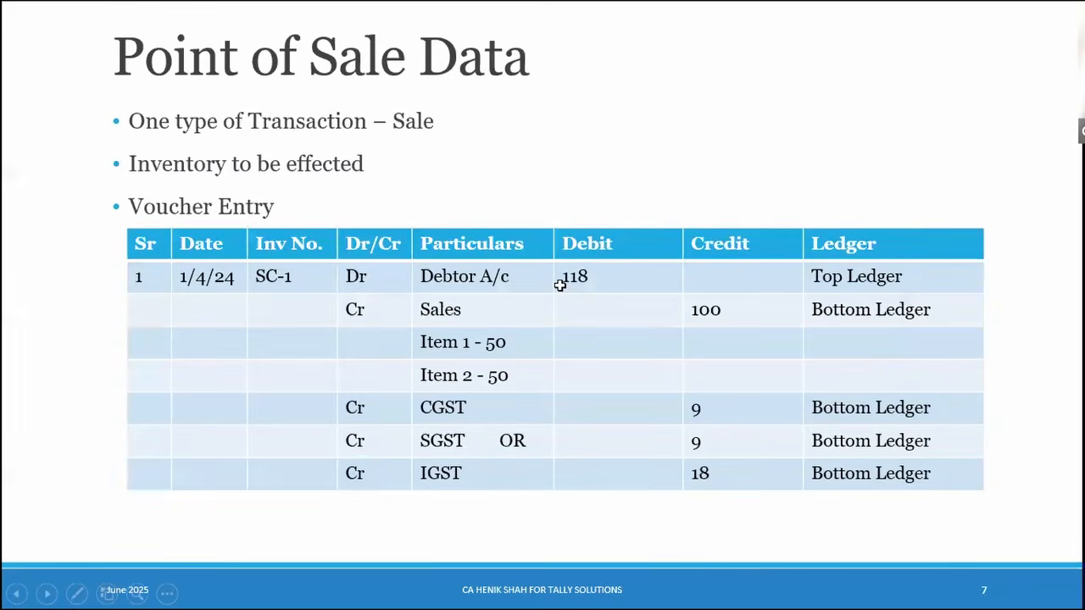
# Total the Taxable Value, CGST Amt and SGST Amt cells of rows 2 and 3 in Excel, and switch back to the slide
pyautogui.hotkey('alt', 'Tab')
pyautogui.press('Left')
pyautogui.press('Left')
pyautogui.press('Left')
pyautogui.press('Left')
pyautogui.press('Left')
pyautogui.press('Left')
pyautogui.press('Right')
pyautogui.press('Up')
pyautogui.hotkey('shift', 'Down')
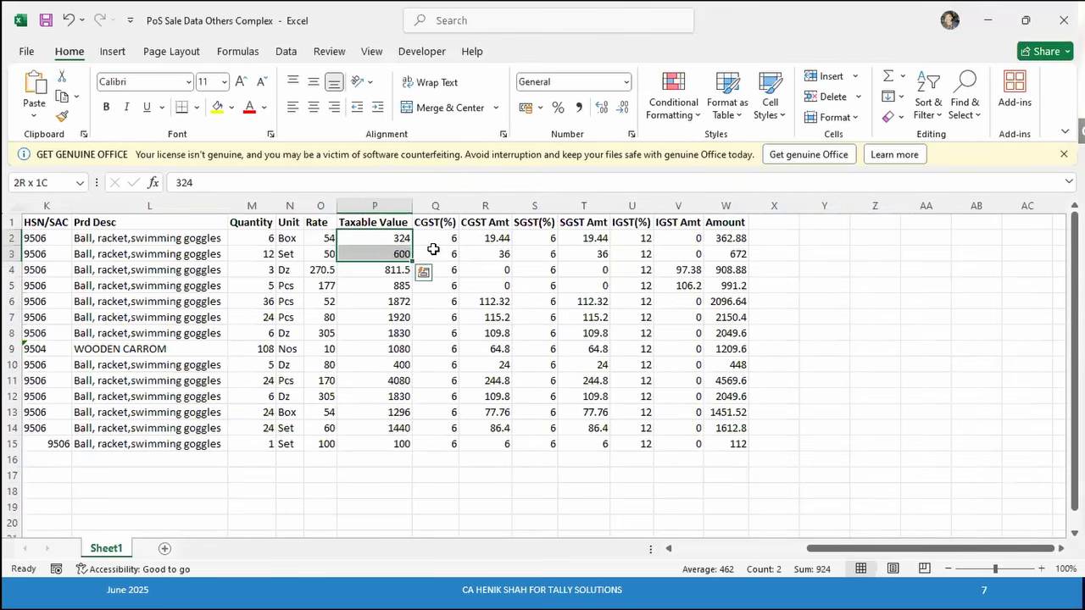
pyautogui.keyDown('ctrl'); pyautogui.click(498, 237); pyautogui.keyUp('ctrl')
pyautogui.keyDown('ctrl'); pyautogui.click(496, 255); pyautogui.keyUp('ctrl')
pyautogui.keyDown('ctrl'); pyautogui.click(607, 241); pyautogui.keyUp('ctrl')
pyautogui.keyDown('ctrl'); pyautogui.click(595, 247); pyautogui.keyUp('ctrl')
pyautogui.hotkey('alt', 'Tab')
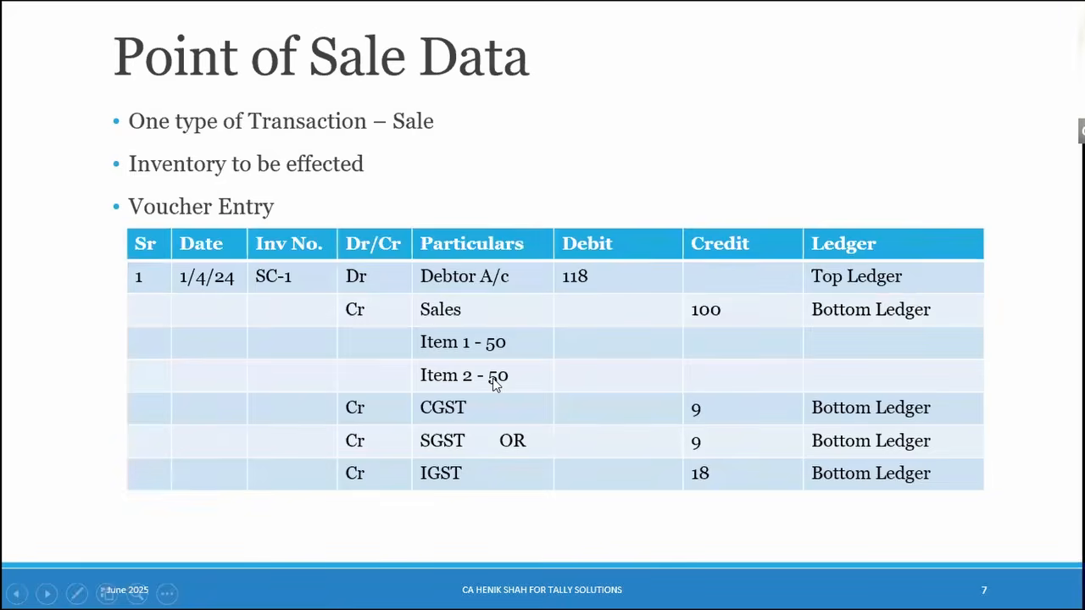
# Return to the mapping template and accept Ledger Amount's Compute Value from Taxable Value, CGST Amt, SGST Amt and IGST Amt as Dr
pyautogui.hotkey('alt', 'Tab')
pyautogui.hotkey('alt', 'Tab')
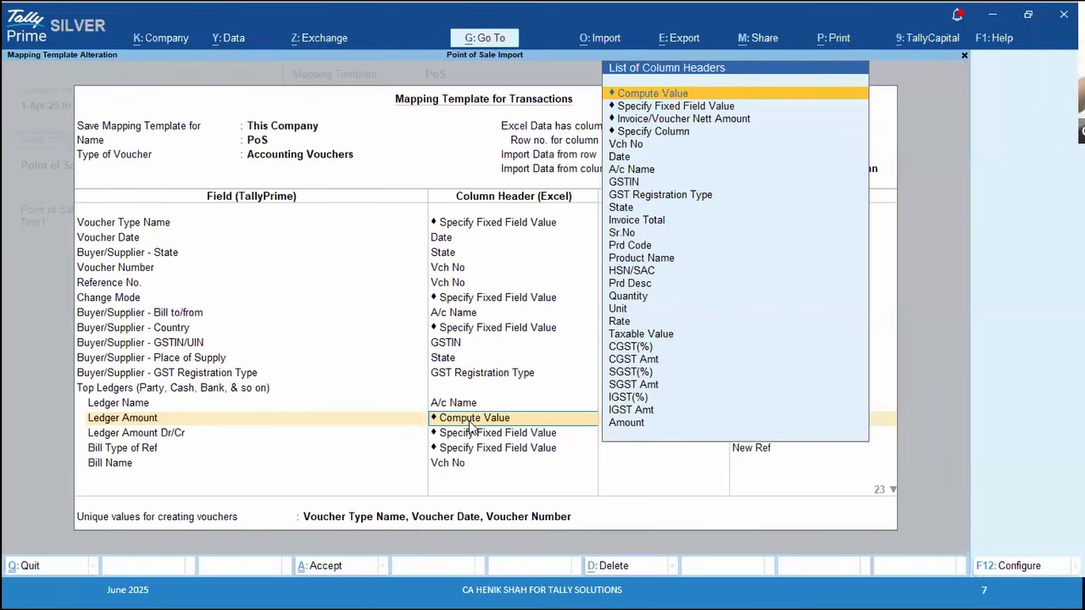
pyautogui.press('Return')
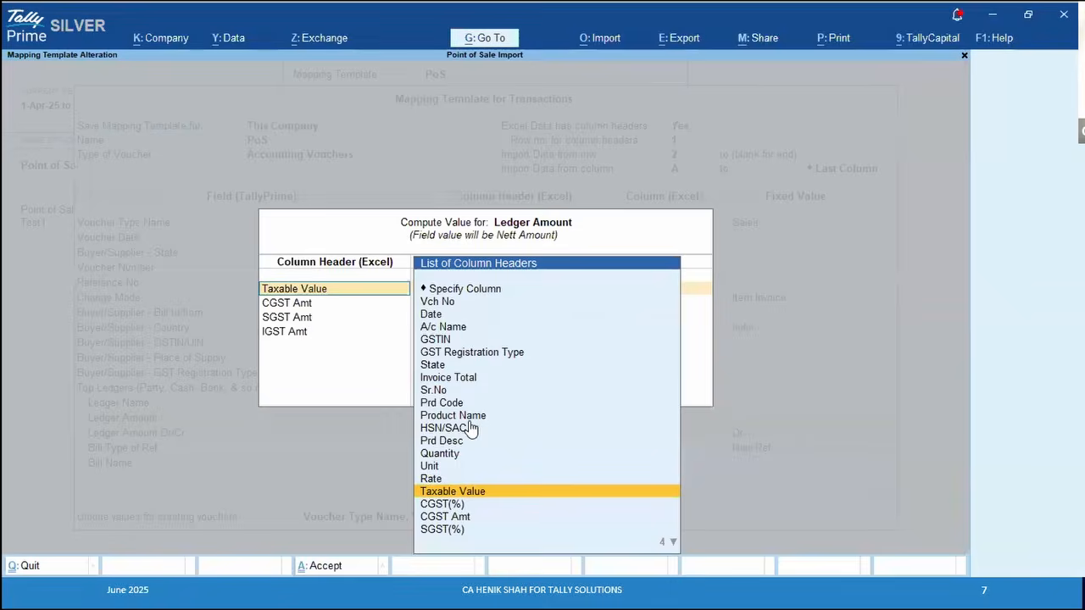
pyautogui.press('Return')
pyautogui.press('Return')
pyautogui.press('Return')
pyautogui.press('Return')
pyautogui.press('Return')
pyautogui.press('Return')
pyautogui.press('Return')
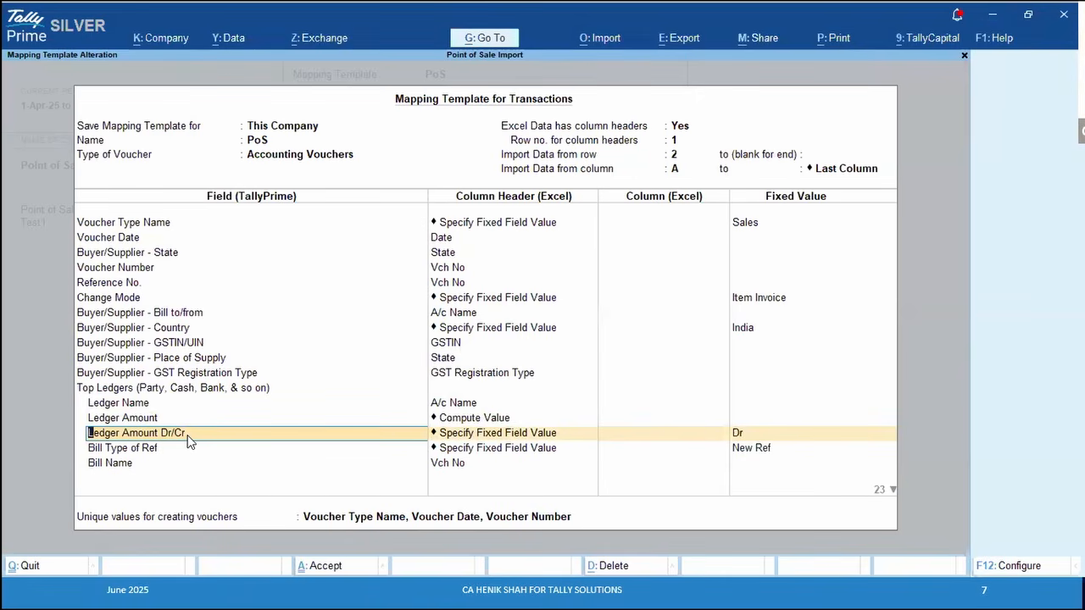
# Confirm the fixed values Dr for Ledger Amount Dr/Cr and New Ref for Bill Type of Ref
pyautogui.press('Return')
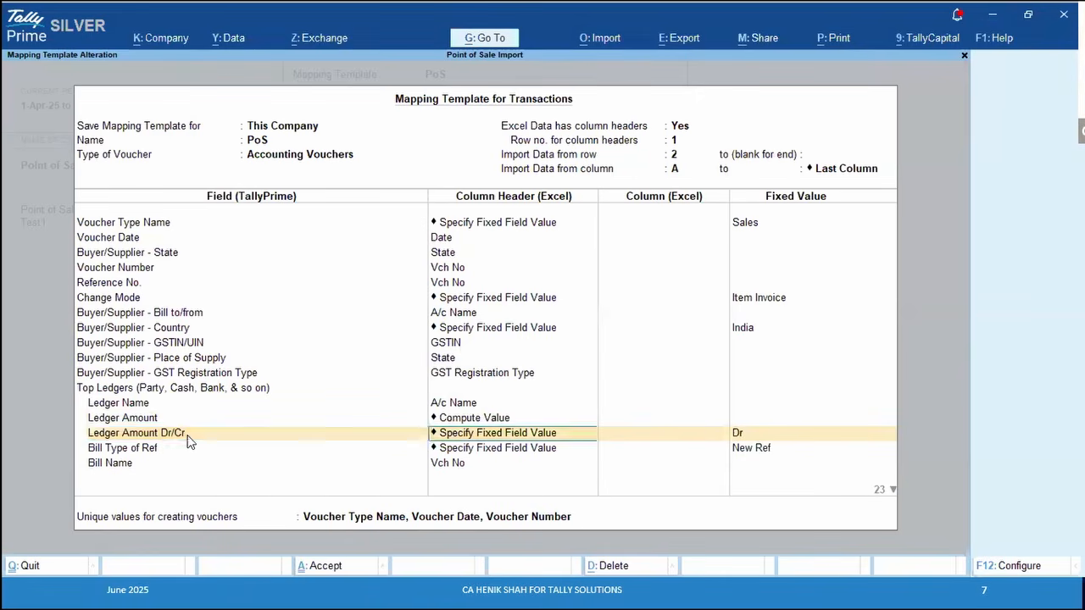
pyautogui.press('Return')
pyautogui.press('Return')
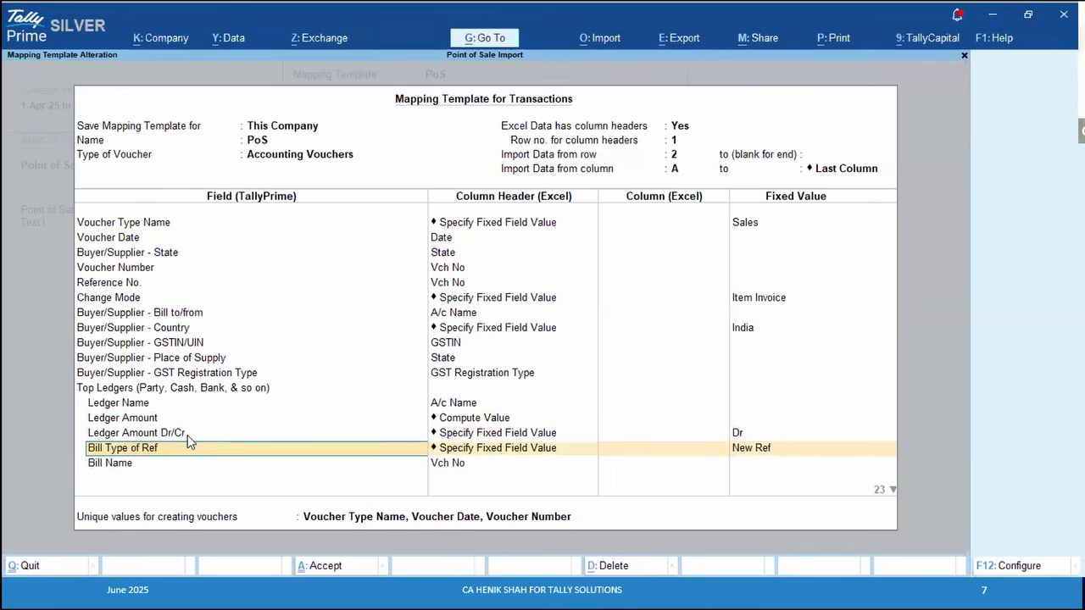
pyautogui.press('Return')
pyautogui.press('Return')
pyautogui.press('Return')
# Confirm Vch No as the column for Bill Name and Invoice Total as the column for Bill Amount
pyautogui.press('Return')
pyautogui.press('Return')
pyautogui.press('Return')
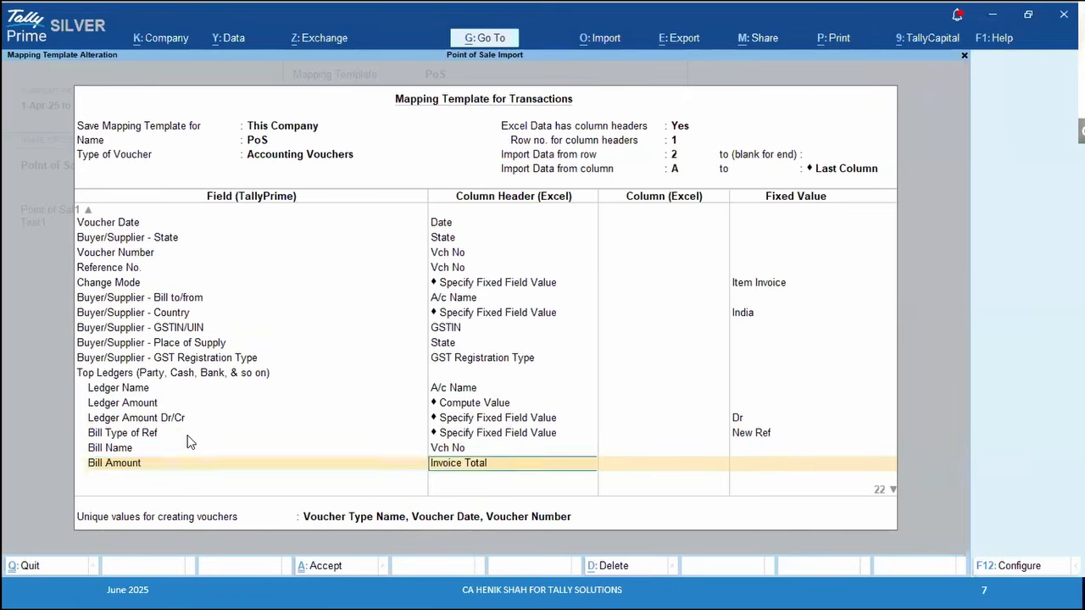
pyautogui.press('Return')
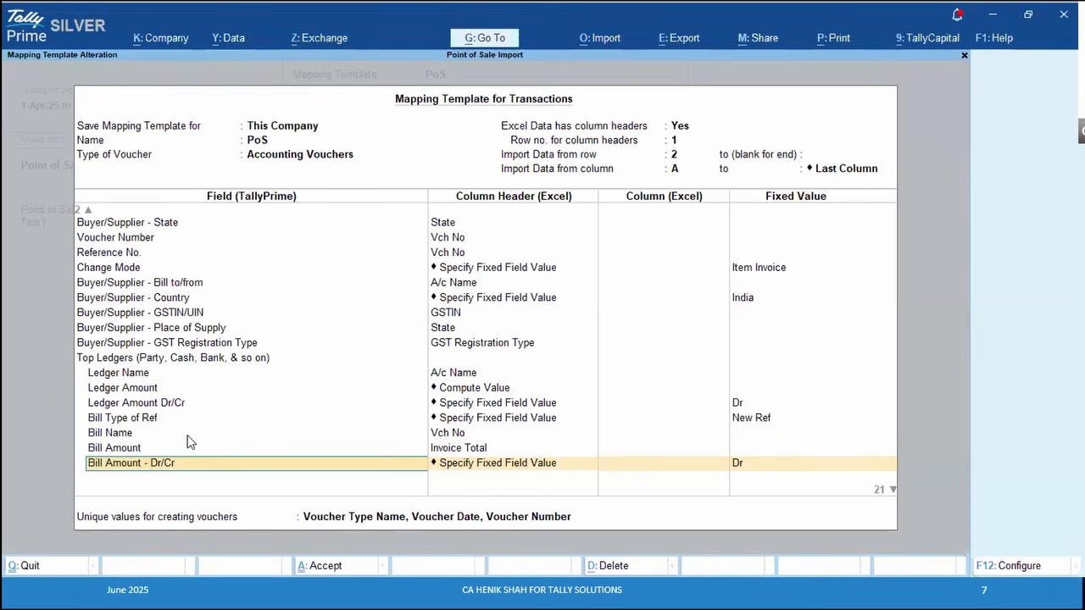
# Switch to the sales voucher in the other TallyPrime window and go through it to the item's GST Rate and Related Details
pyautogui.hotkey('alt', 'Tab')
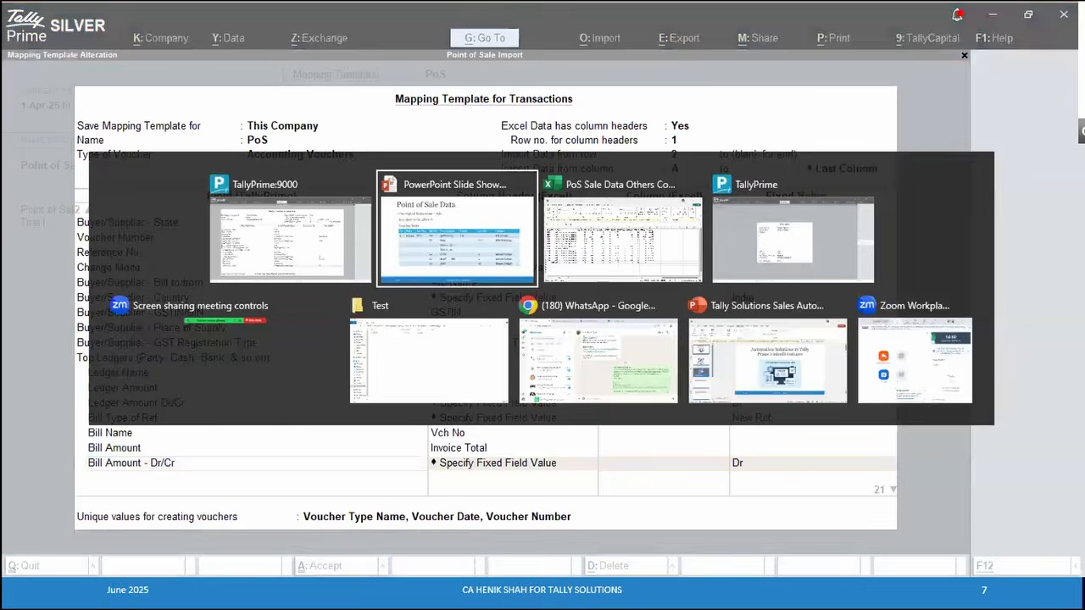
pyautogui.hotkey('alt', 'Tab')
pyautogui.press('Tab')
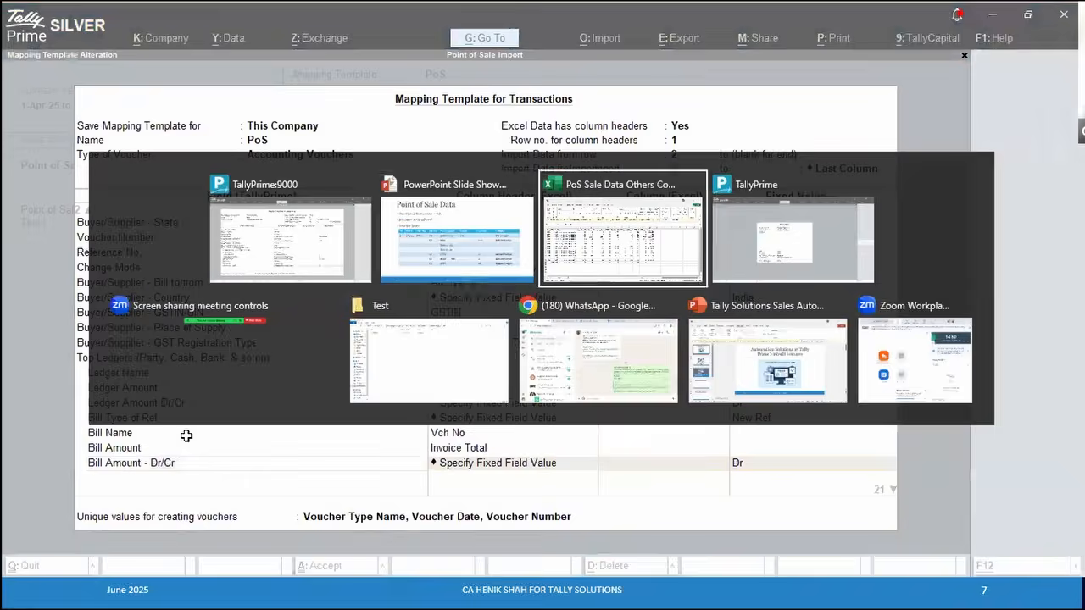
pyautogui.hotkey('alt', 'Tab')
pyautogui.press('Tab')
pyautogui.press('Tab')
pyautogui.hotkey('ctrl', 'a')
pyautogui.press('Return')
pyautogui.press('Return')
pyautogui.press('Return')
pyautogui.press('Return')
pyautogui.press('Return')
pyautogui.press('Return')
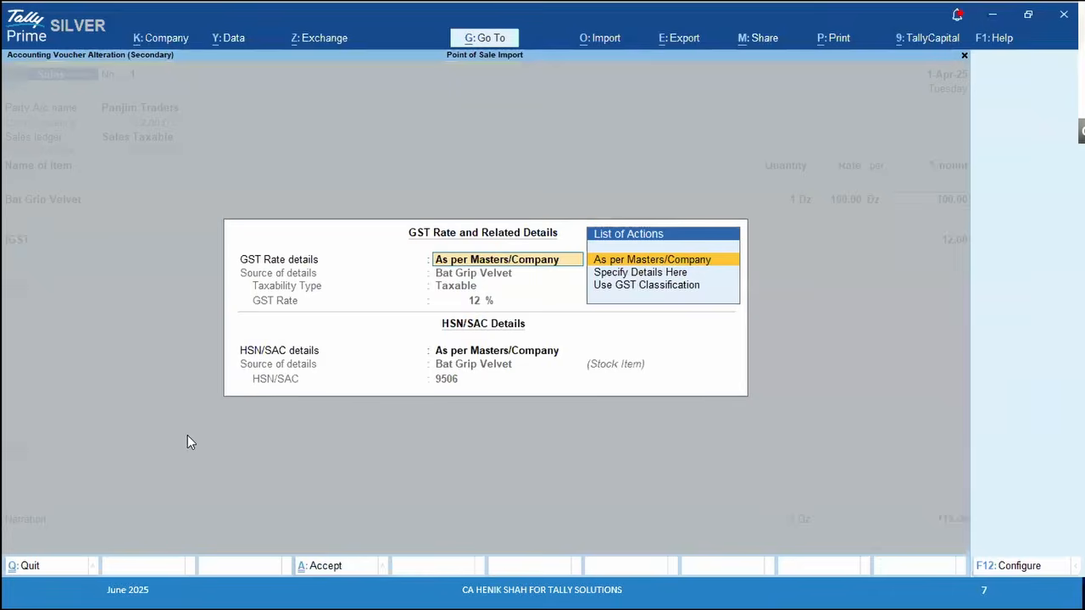
# Accept the item's GST details and continue through the voucher to the party's Bill-wise Details
pyautogui.hotkey('ctrl', 'a')
pyautogui.press('Return')
pyautogui.press('Return')
pyautogui.press('Return')
pyautogui.press('Return')
pyautogui.press('Return')
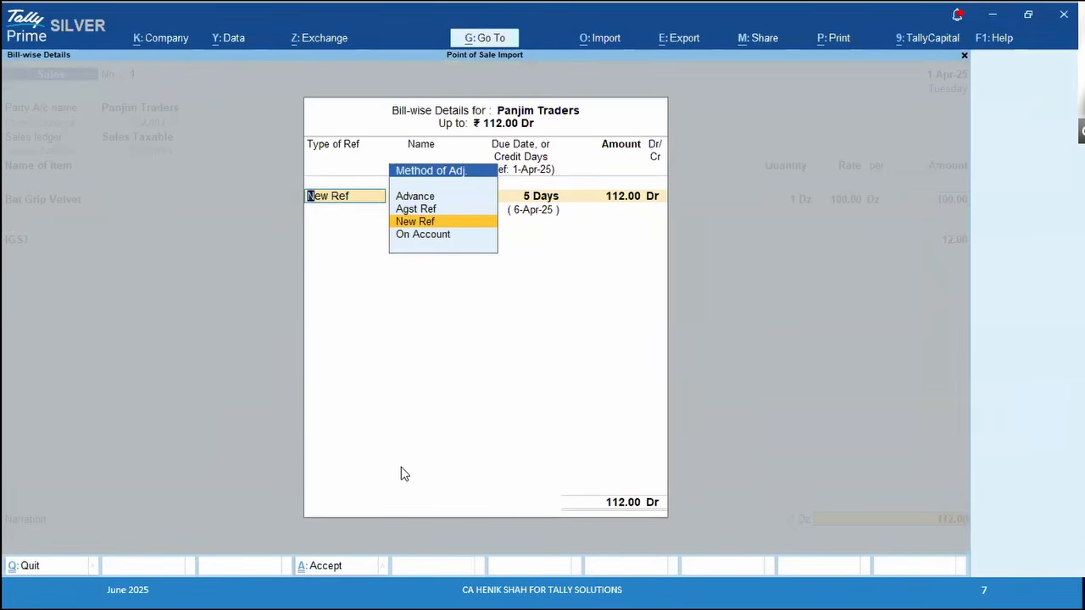
# Return to the mapping template, confirm Bill Amount - Dr/Cr and Bill Due Dt or Credit Days, and end the Top Ledgers field list
pyautogui.hotkey('alt', 'Tab')
pyautogui.hotkey('alt', 'Tab')
pyautogui.hotkey('alt', 'Tab')
pyautogui.hotkey('alt', 'Tab')
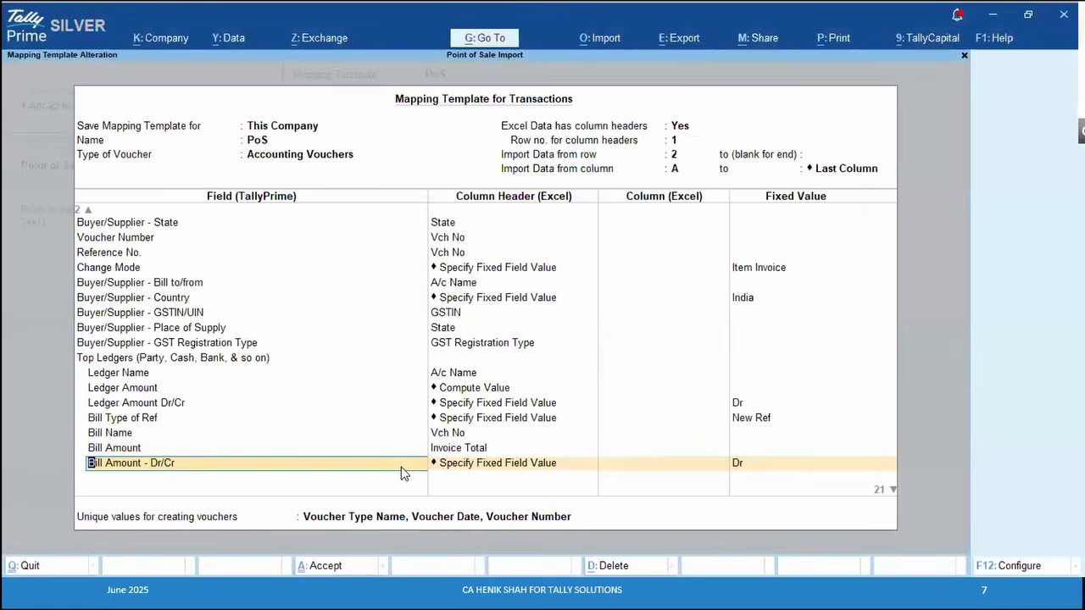
pyautogui.press('Return')
pyautogui.press('Return')
pyautogui.press('Return')
pyautogui.press('Return')
pyautogui.press('Return')
pyautogui.press('Return')
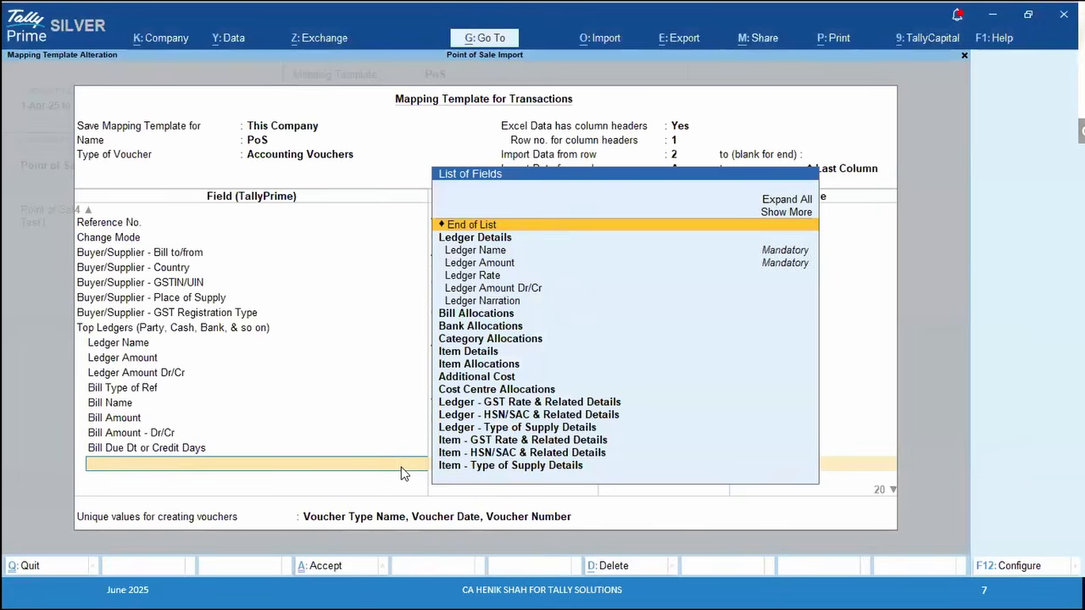
pyautogui.press('Return')
# Recheck the fixed 5 Days for Bill Due Dt or Credit Days, and open the fixed value of the Bottom Ledgers' Ledger Name
pyautogui.press('Up')
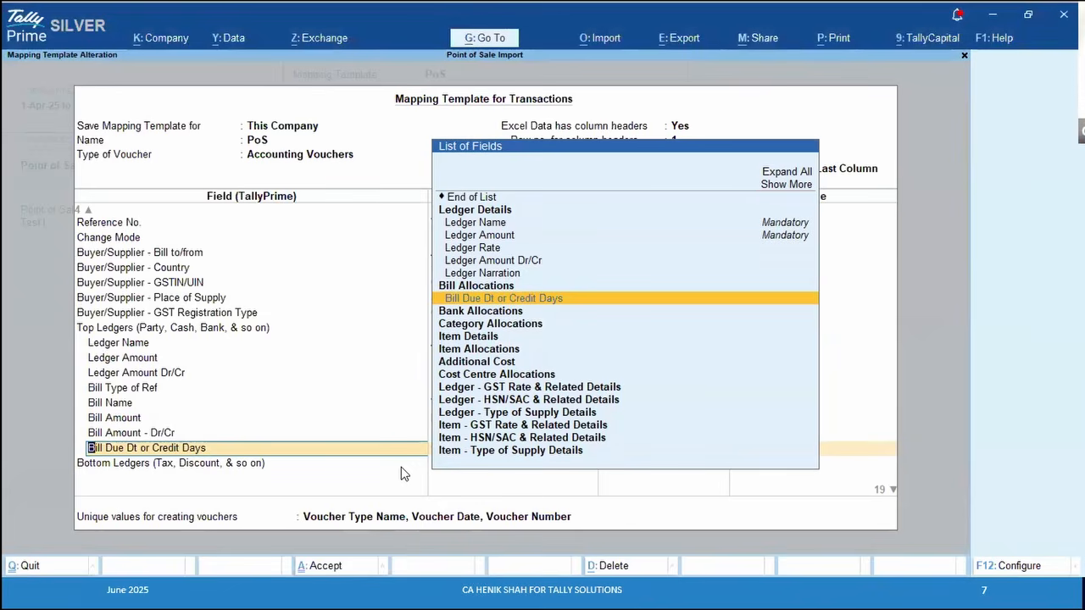
pyautogui.press('Return')
pyautogui.press('Return')
pyautogui.press('Return')
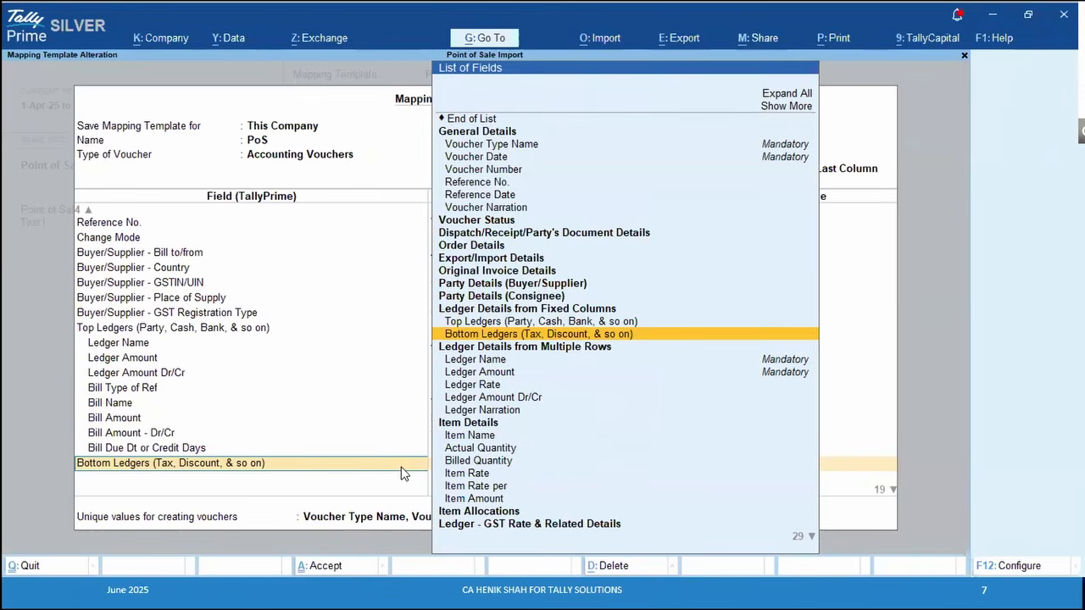
pyautogui.press('Return')
pyautogui.press('Return')
pyautogui.press('Return')
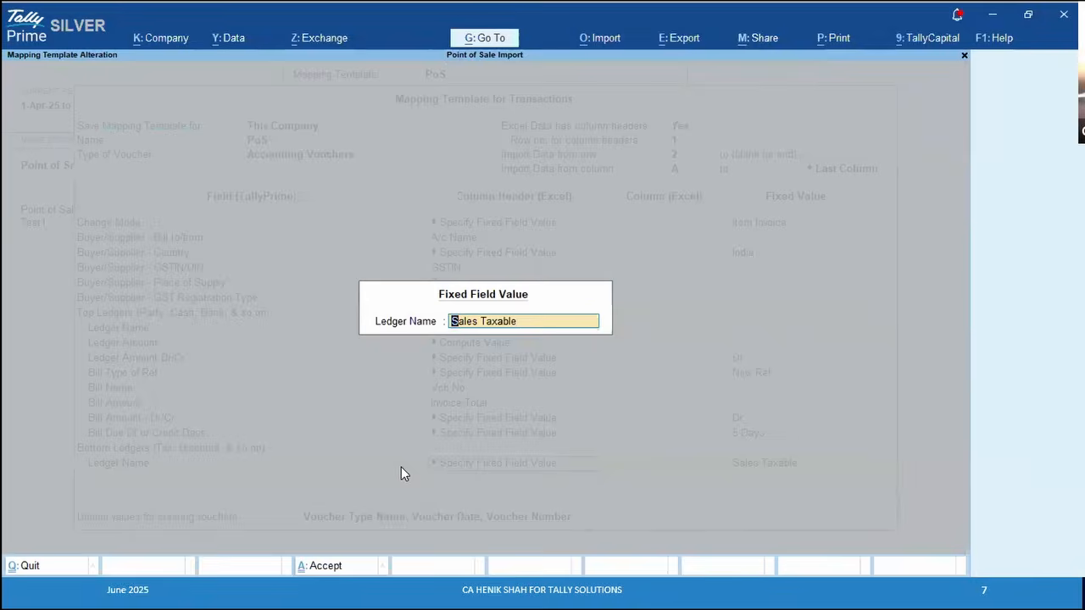
# Switch to the Excel workbook and move back along row 3 to the Vch No column
pyautogui.hotkey('alt', 'Tab')
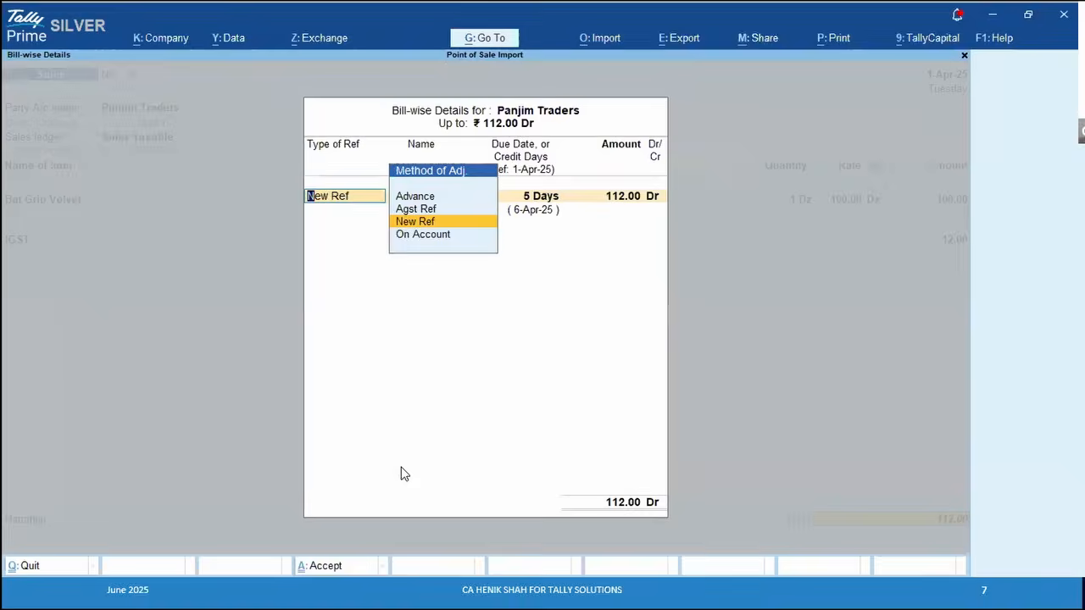
pyautogui.hotkey('alt', 'Tab')
pyautogui.press('Tab')
pyautogui.press('Left')
pyautogui.press('Left')
pyautogui.press('Left')
pyautogui.press('Left')
pyautogui.press('Left')
pyautogui.press('Left')
pyautogui.press('Left')
pyautogui.press('Left')
pyautogui.press('Left')
pyautogui.press('Left')
pyautogui.press('Left')
pyautogui.press('Left')
pyautogui.press('Left')
pyautogui.press('Left')
pyautogui.press('Left')
pyautogui.press('Left')
pyautogui.press('Left')
pyautogui.press('Left')
pyautogui.press('Left')
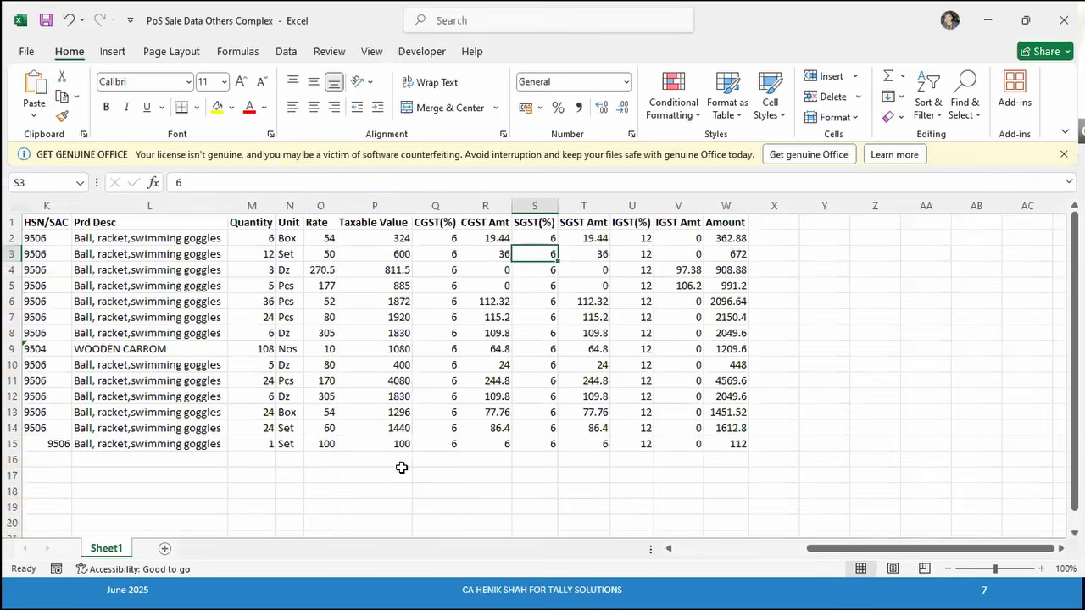
# Switch to the sales voucher and bring up the ledger choices for its Sales ledger
pyautogui.hotkey('alt', 'Tab')
pyautogui.press('Tab')
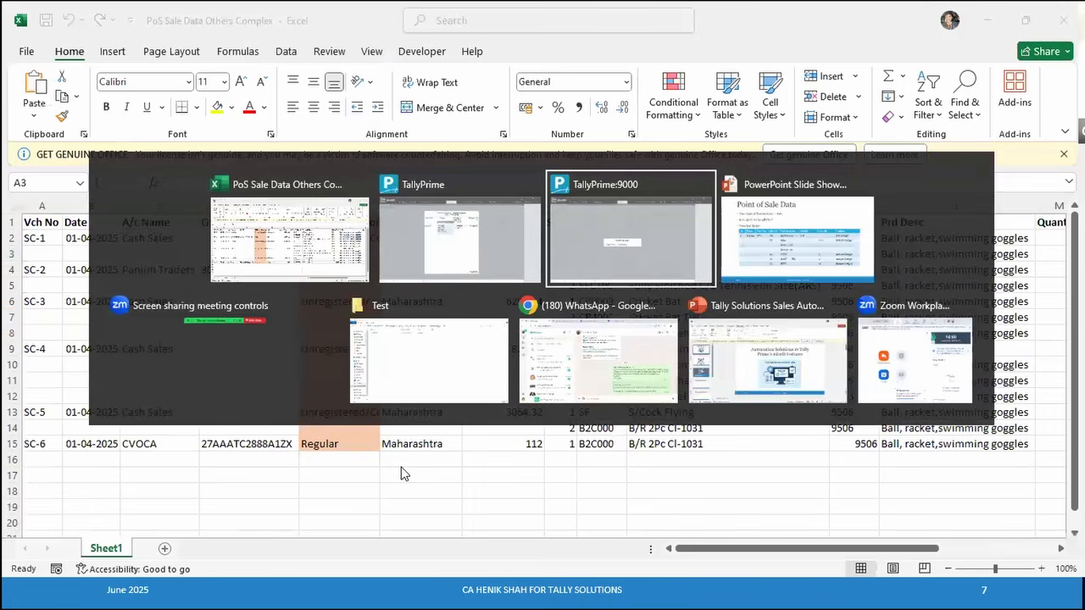
pyautogui.hotkey('alt', 'shift', 'Tab')
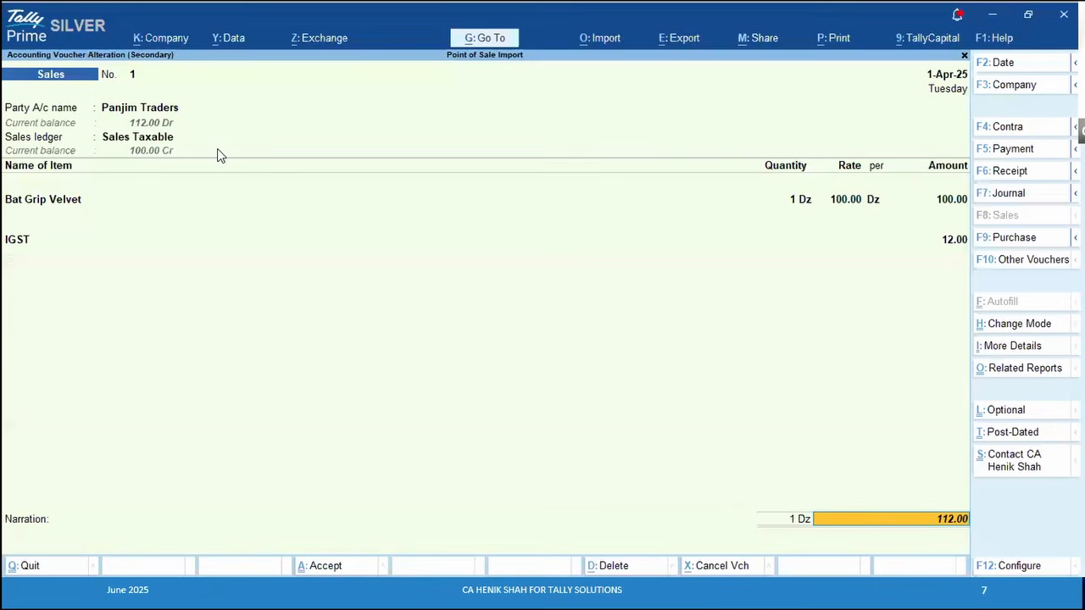
pyautogui.click(144, 138)
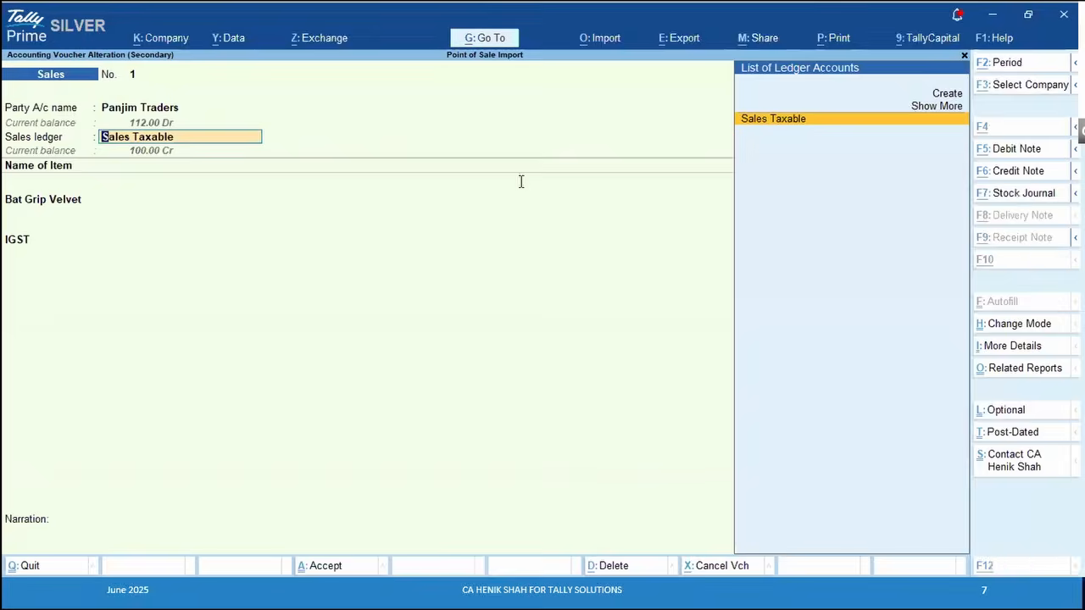
# Return to the mapping template and go back to the column header choices for the Bottom Ledgers' Ledger Name
pyautogui.hotkey('alt', 'Tab')
pyautogui.hotkey('alt', 'Tab')
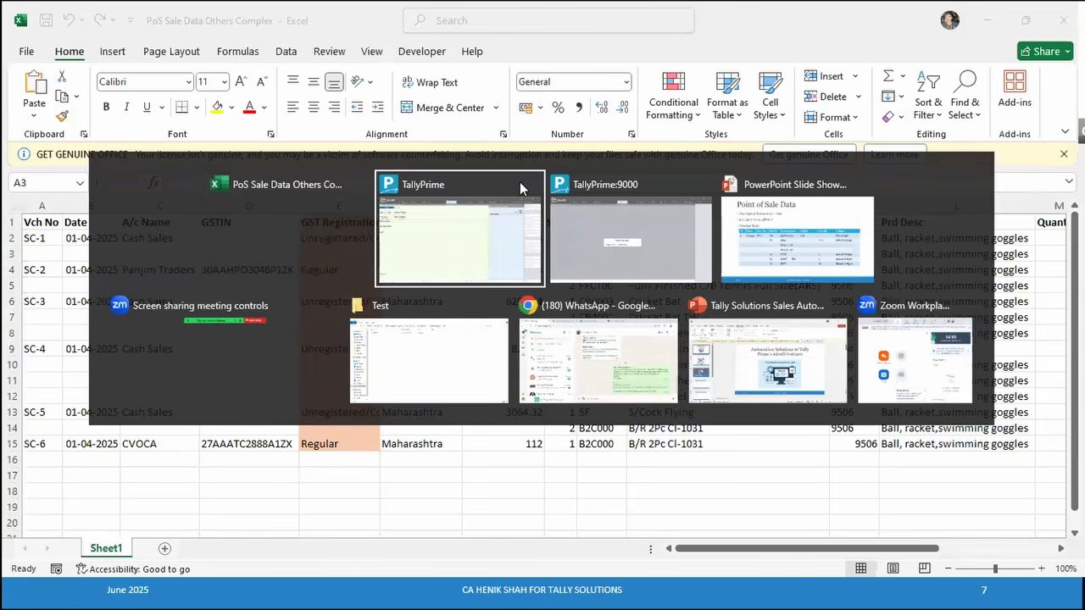
pyautogui.hotkey('alt', 'Tab')
pyautogui.press('Escape')
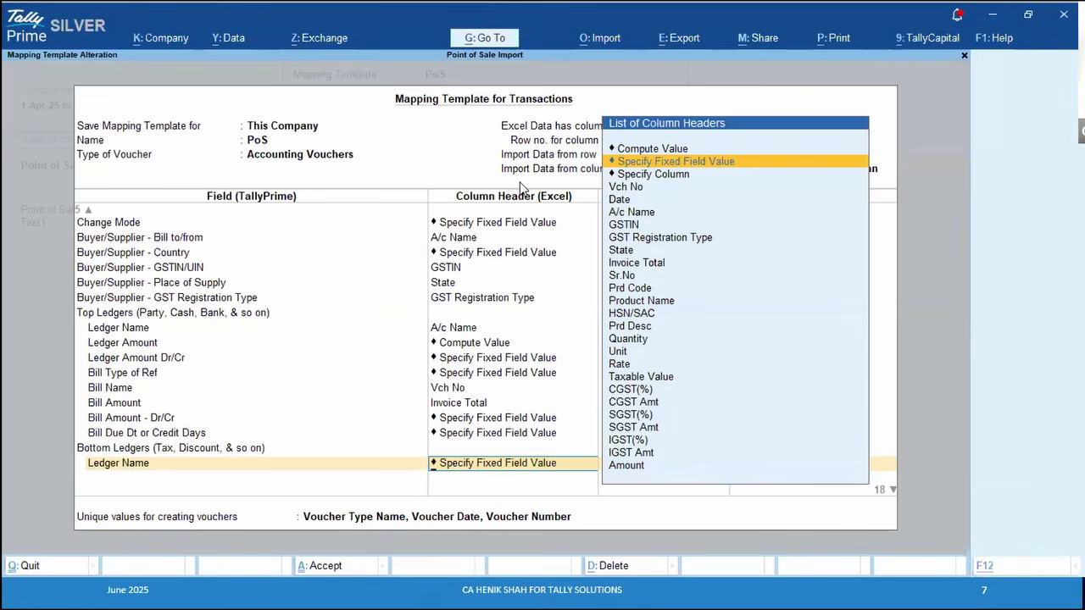
# Switch to the Excel workbook, look through the header row for a sales ledger column, and return to the Vch No header
pyautogui.hotkey('alt', 'Tab')
pyautogui.press('Right')
pyautogui.press('Right')
pyautogui.press('Right')
pyautogui.press('Right')
pyautogui.press('Right')
pyautogui.press('Right')
pyautogui.press('Right')
pyautogui.press('Right')
pyautogui.press('Right')
pyautogui.press('Right')
pyautogui.press('Right')
pyautogui.press('Right')
pyautogui.press('Right')
pyautogui.press('Right')
pyautogui.press('Up')
pyautogui.press('Up')
pyautogui.press('Left')
pyautogui.press('Left')
pyautogui.press('Left')
pyautogui.hotkey('ctrl', 'Home')
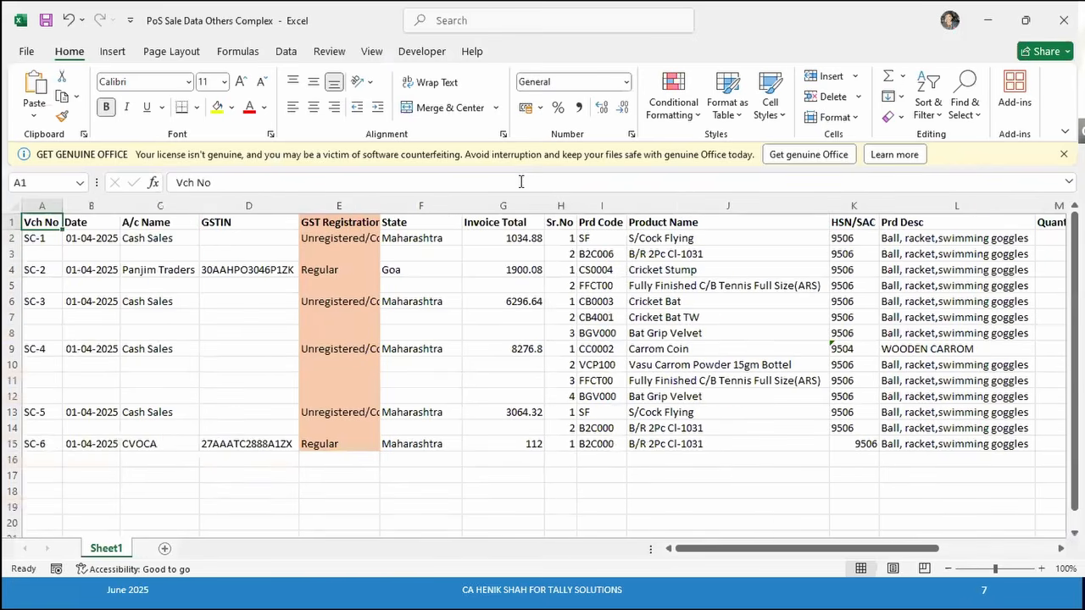
# Return to the mapping template and accept Sales Taxable as the fixed value for the Bottom Ledgers' Ledger Name
pyautogui.hotkey('alt', 'Tab')
pyautogui.press('Return')
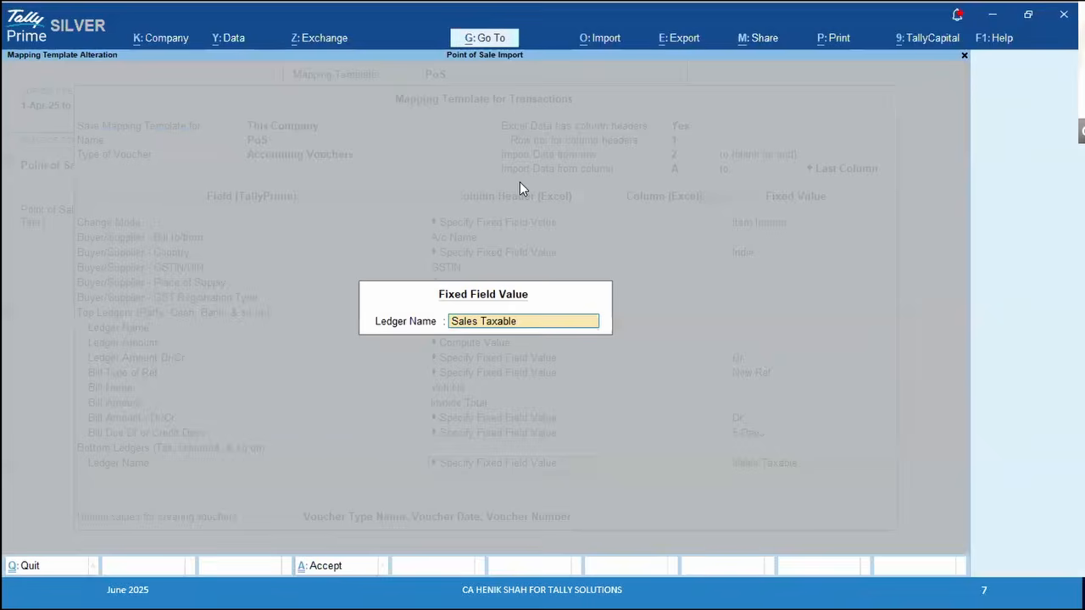
pyautogui.press('Return')
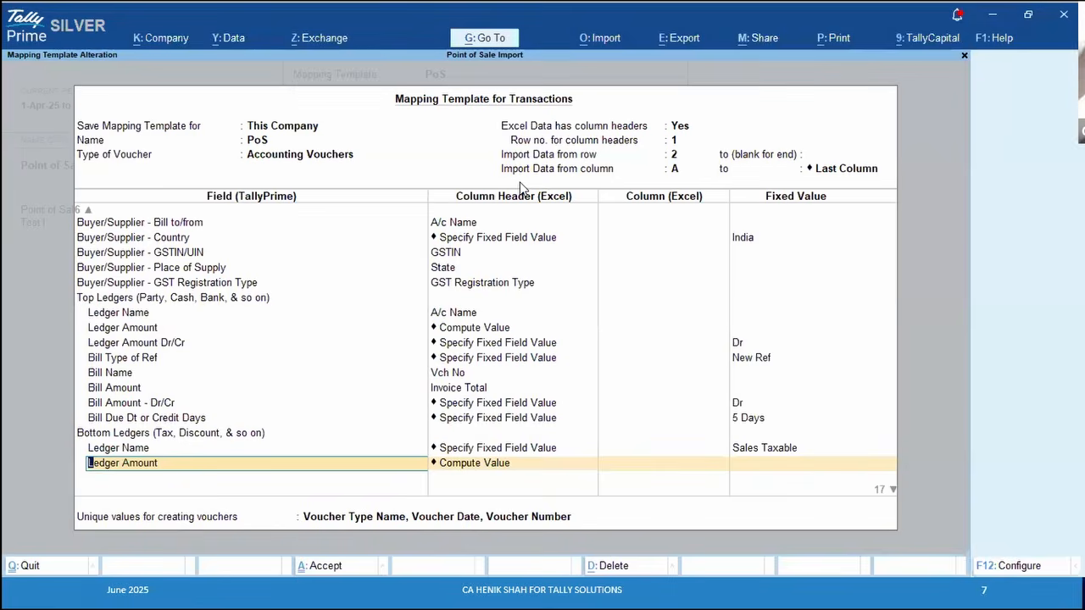
# Switch to the Excel workbook and look along the header row for the Taxable Value column
pyautogui.hotkey('alt', 'Tab')
pyautogui.press('Right')
pyautogui.press('Right')
pyautogui.press('Right')
pyautogui.press('Right')
pyautogui.press('Right')
pyautogui.press('Right')
pyautogui.press('Right')
pyautogui.press('Right')
pyautogui.press('Right')
pyautogui.press('Right')
pyautogui.press('Right')
pyautogui.press('Right')
pyautogui.press('Right')
pyautogui.press('Right')
pyautogui.press('Right')
pyautogui.press('Right')
pyautogui.press('Right')
pyautogui.press('Right')
pyautogui.press('Right')
pyautogui.press('Right')
pyautogui.press('Left')
pyautogui.press('Left')
pyautogui.press('Left')
pyautogui.press('Left')
pyautogui.press('Left')
pyautogui.press('Left')
pyautogui.press('Right')
pyautogui.press('Right')
pyautogui.press('Right')
pyautogui.press('Left')
pyautogui.press('Left')
pyautogui.press('Down')
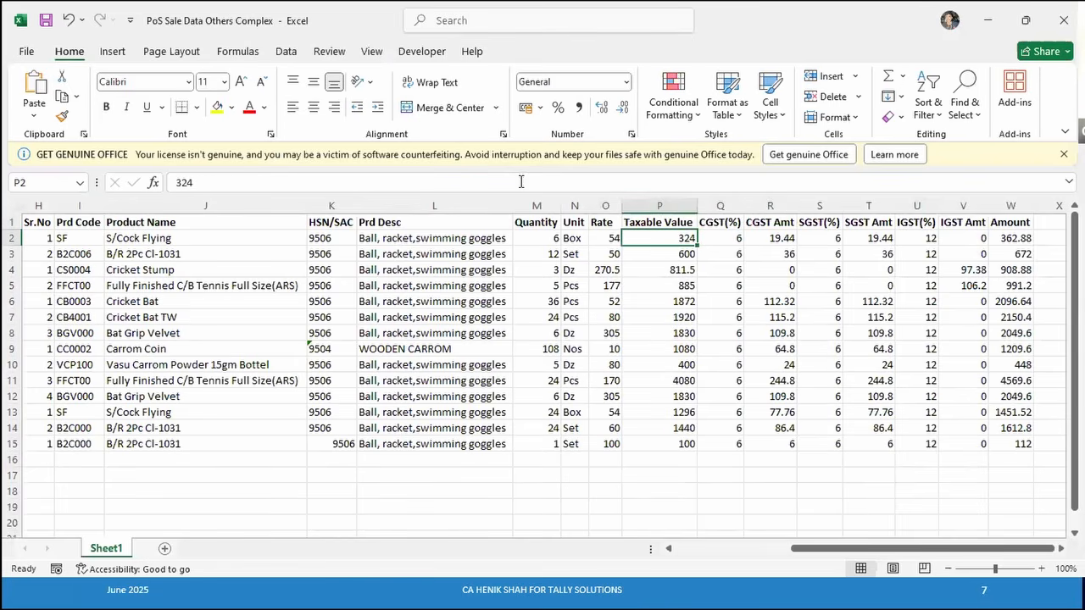
# Examine the Taxable Value column and the product columns of the first item in row 2
pyautogui.hotkey('ctrl', 'space')
pyautogui.press('Down')
pyautogui.press('Up')
pyautogui.click(203, 239)
pyautogui.press('Right')
pyautogui.press('Right')
pyautogui.press('Right')
pyautogui.press('Right')
pyautogui.press('Right')
pyautogui.press('Right')
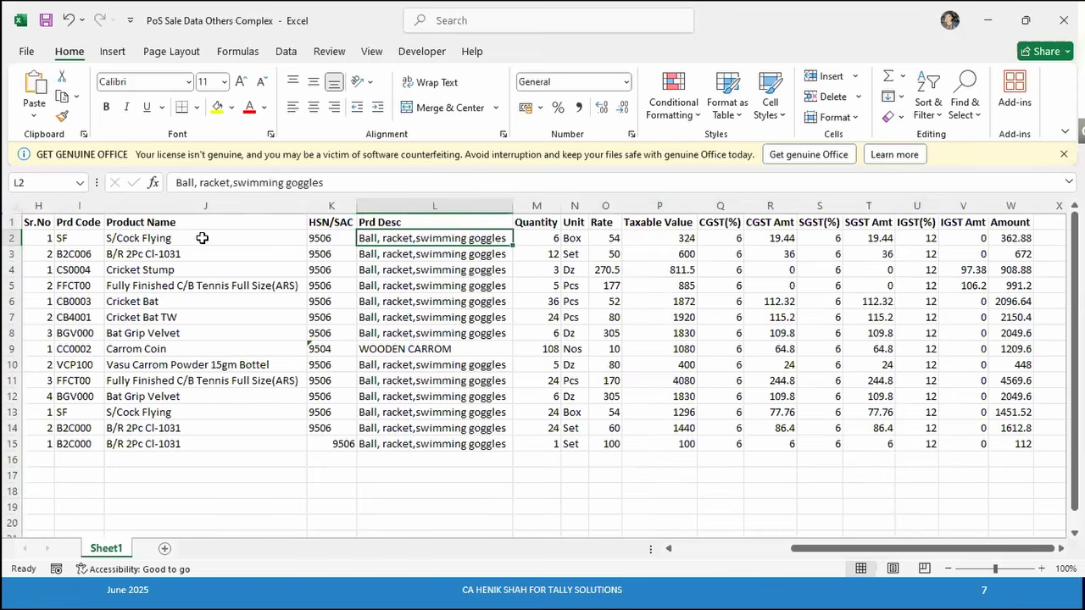
pyautogui.press('Left')
pyautogui.press('Left')
pyautogui.press('Left')
pyautogui.press('Left')
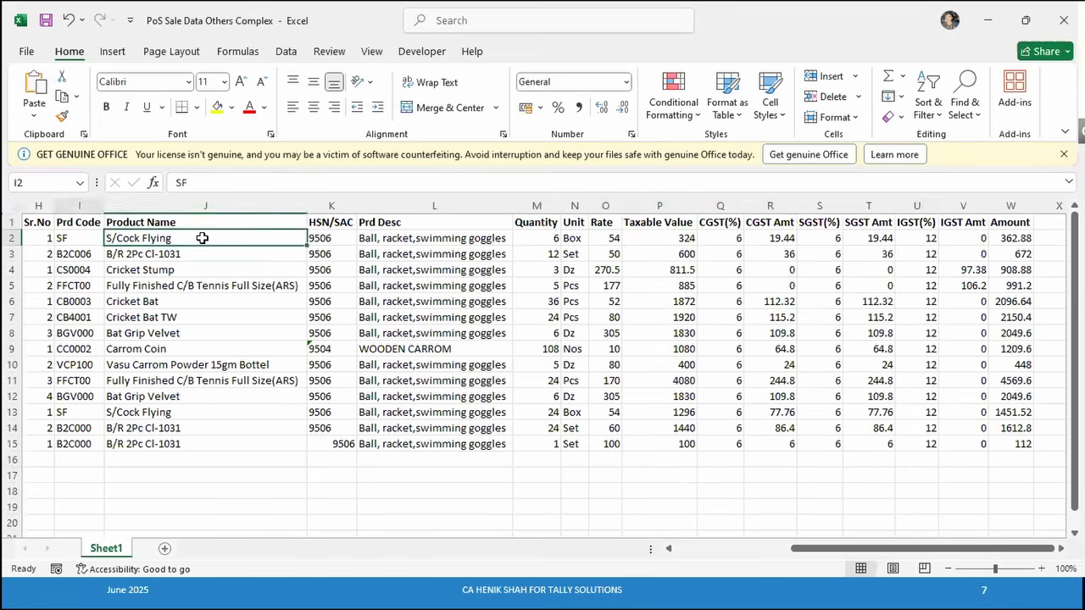
# Go back to the first voucher's Vch No and follow row 2 across to its Taxable Value
pyautogui.press('Home')
pyautogui.press('Down')
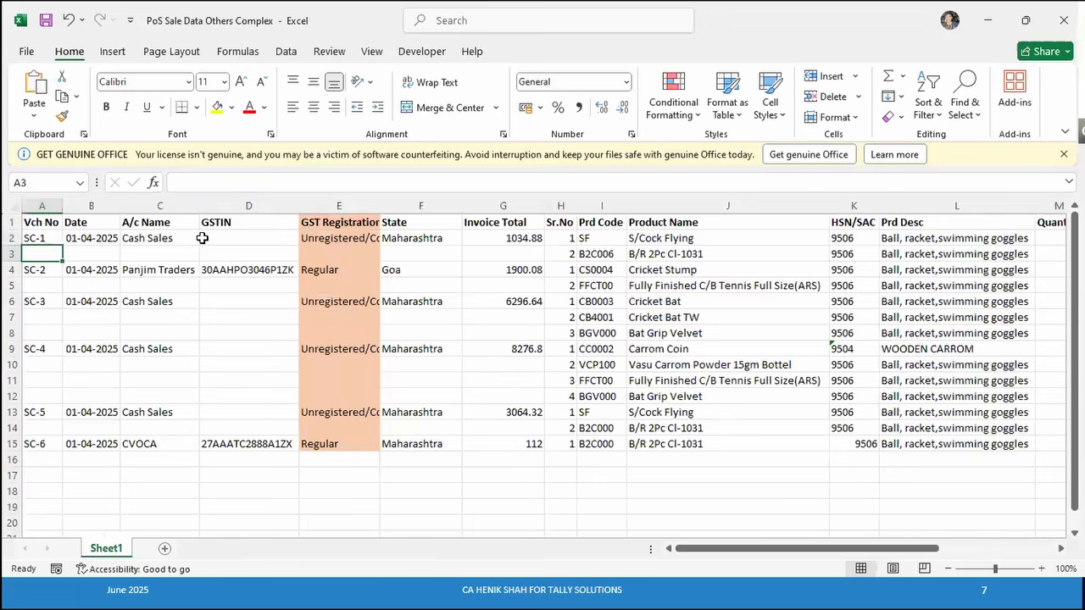
pyautogui.press('Up')
pyautogui.hotkey('shift', 'space')
pyautogui.hotkey('shift', 'Down')
pyautogui.press('Right')
pyautogui.press('Right')
pyautogui.press('Right')
pyautogui.press('Right')
pyautogui.press('Right')
pyautogui.press('Right')
pyautogui.press('Right')
pyautogui.press('Right')
pyautogui.press('Right')
pyautogui.press('Right')
pyautogui.press('Right')
pyautogui.press('Right')
pyautogui.press('Right')
pyautogui.press('Right')
pyautogui.press('Right')
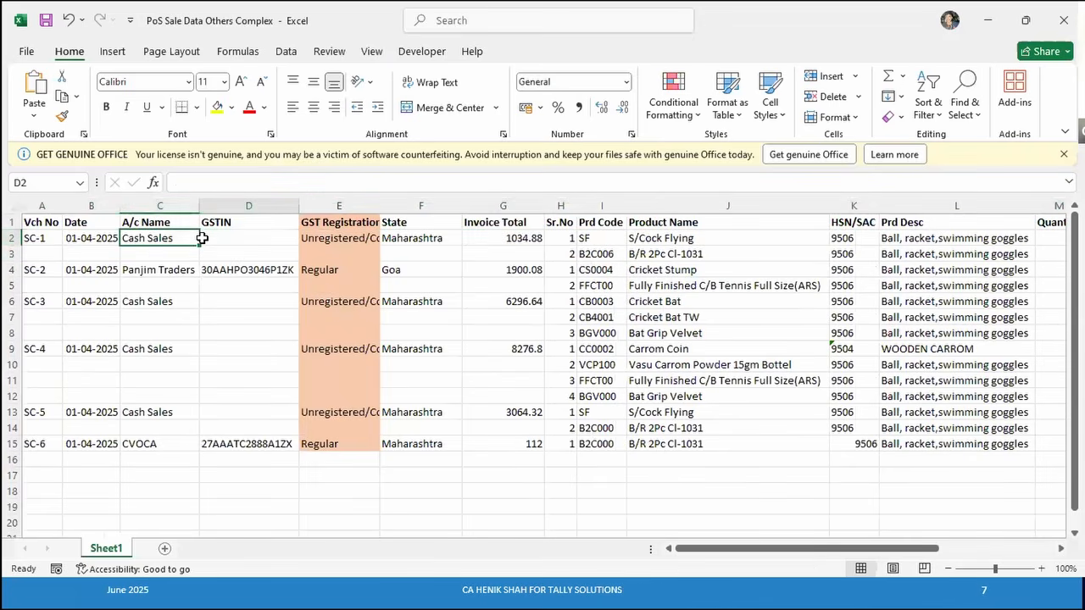
pyautogui.press('Left')
pyautogui.press('Right')
pyautogui.press('Right')
pyautogui.press('Right')
pyautogui.press('Right')
pyautogui.press('Right')
pyautogui.press('Right')
pyautogui.press('Right')
pyautogui.press('Right')
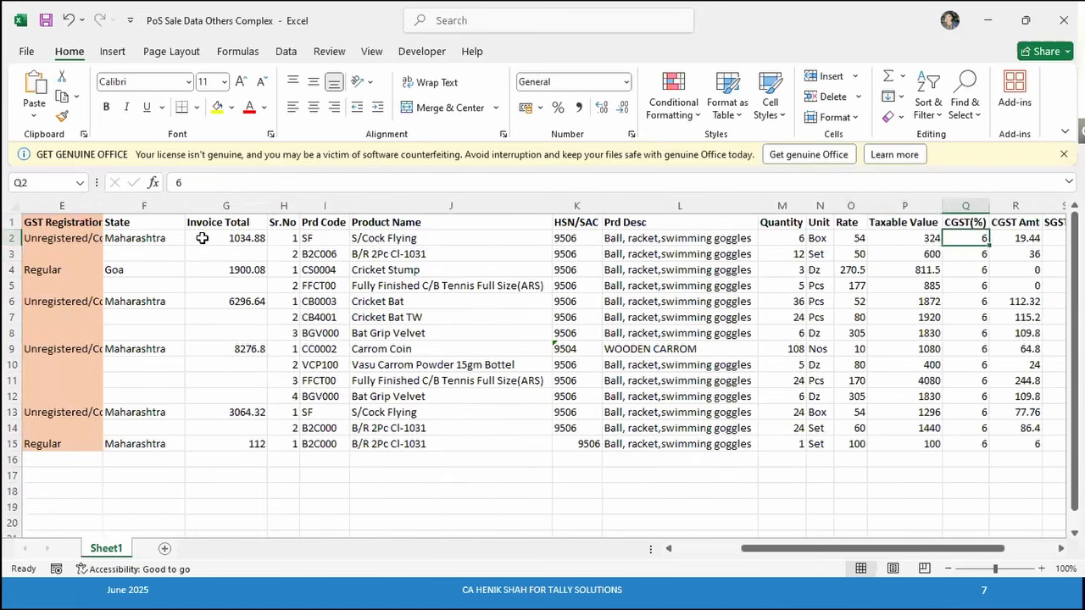
pyautogui.press('Left')
pyautogui.press('Left')
pyautogui.press('Left')
pyautogui.press('Left')
pyautogui.press('Left')
pyautogui.press('Left')
pyautogui.press('Left')
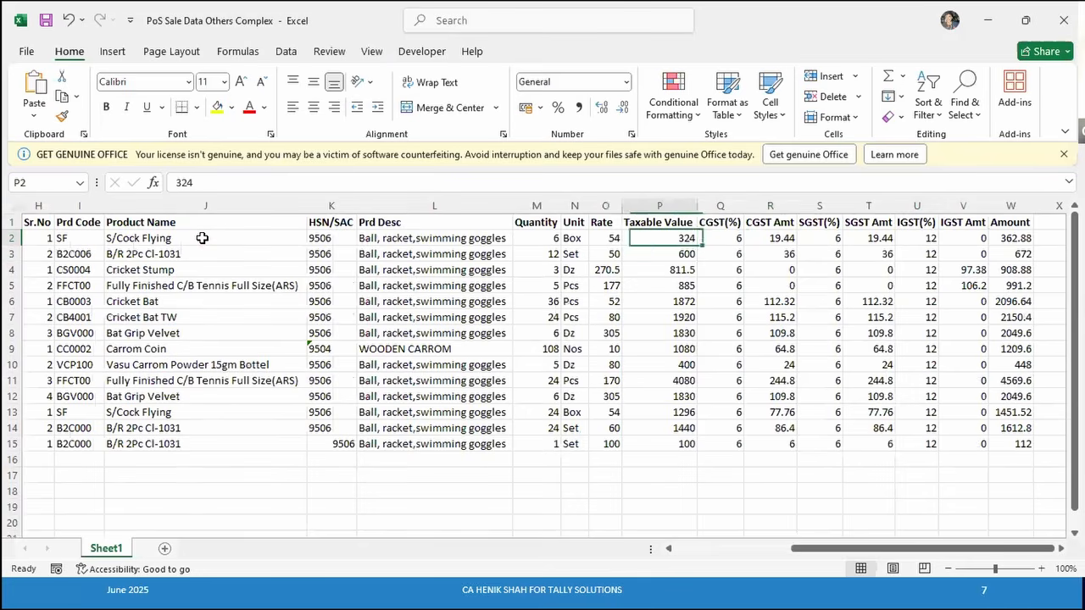
# Select the Taxable Value cells in rows 2 and 3 together and check each item's amount
pyautogui.hotkey('shift', 'Down')
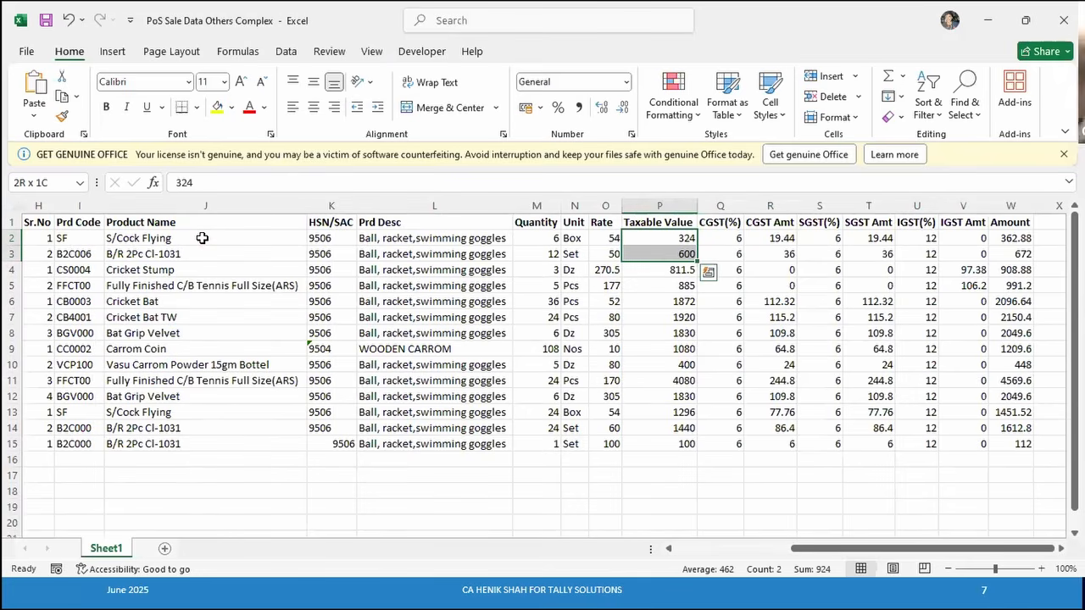
pyautogui.press('Down')
pyautogui.press('Up')
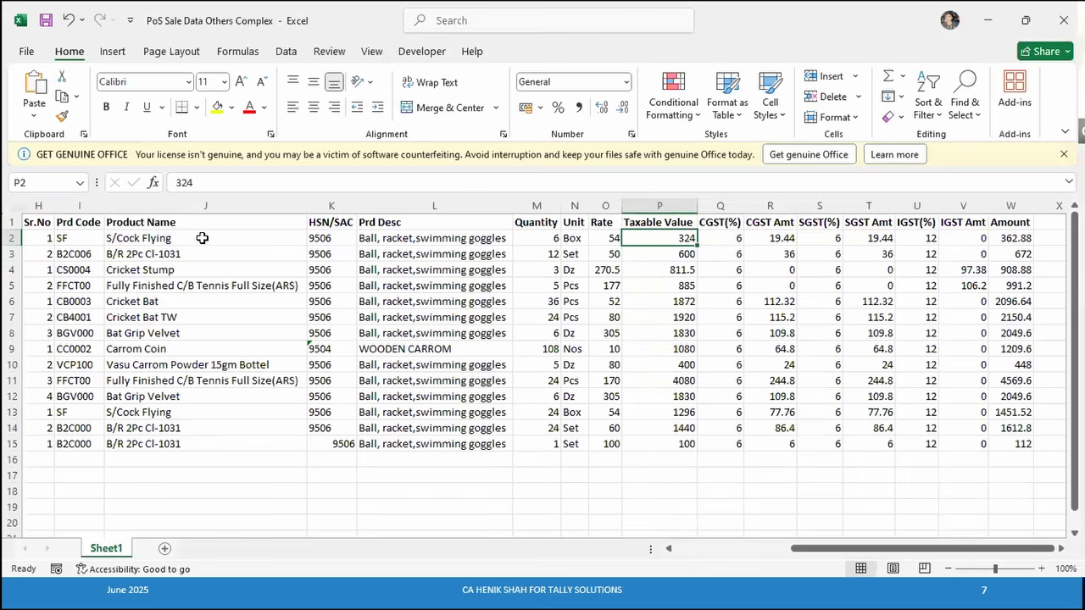
pyautogui.press('Down')
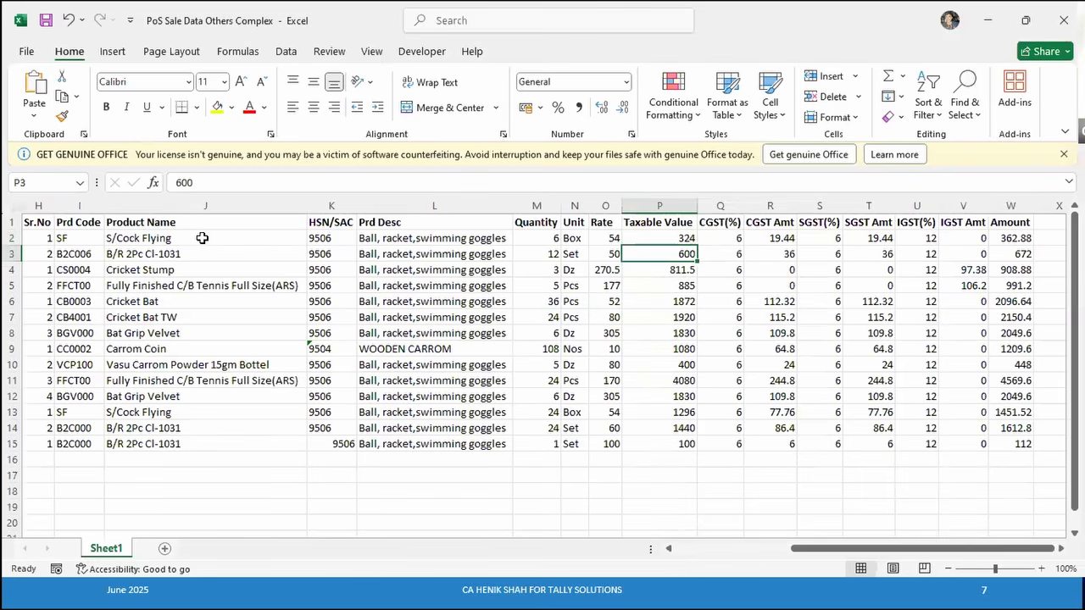
# Compare the template's Bottom Ledgers Ledger Amount with the workbook and the Sales credit entry on the Point of Sale Data slide
pyautogui.hotkey('alt', 'Tab')
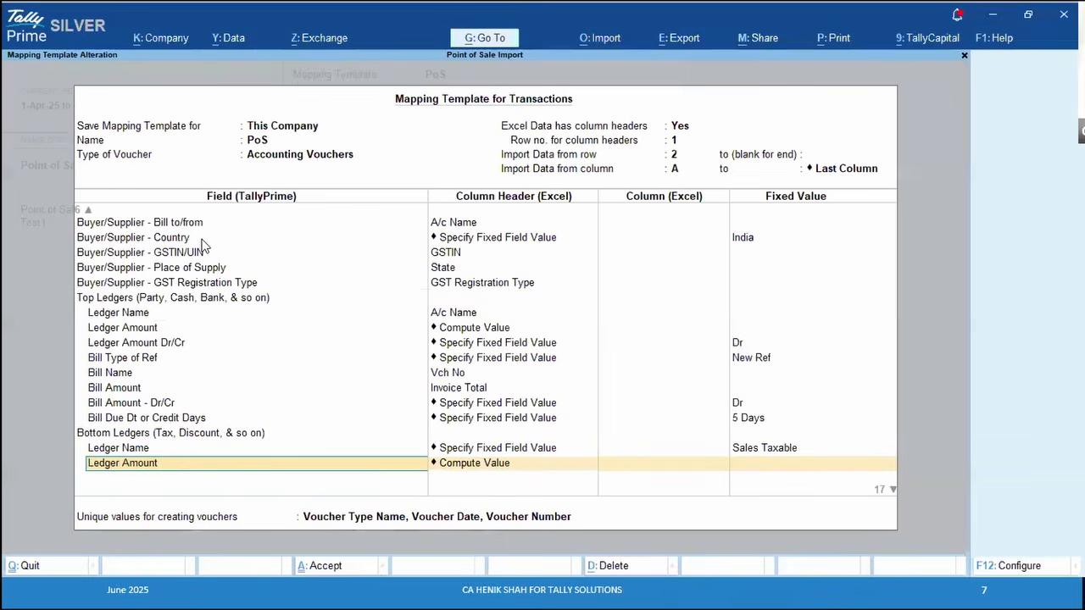
pyautogui.hotkey('alt', 'Tab')
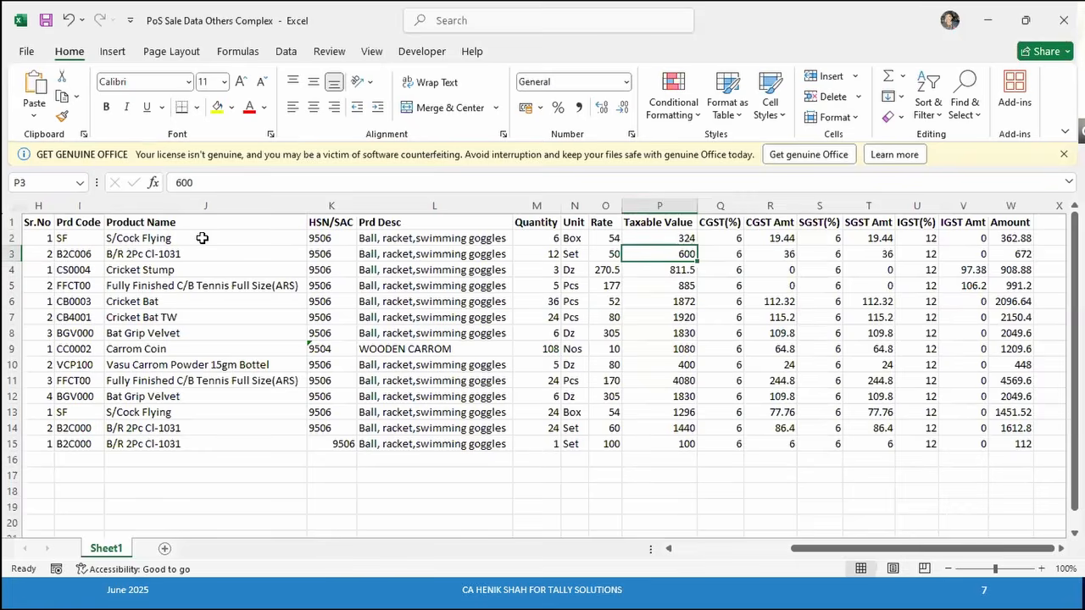
pyautogui.hotkey('alt', 'Tab')
pyautogui.hotkey('alt', 'Tab')
pyautogui.hotkey('alt', 'Tab')
pyautogui.hotkey('alt', 'Tab')
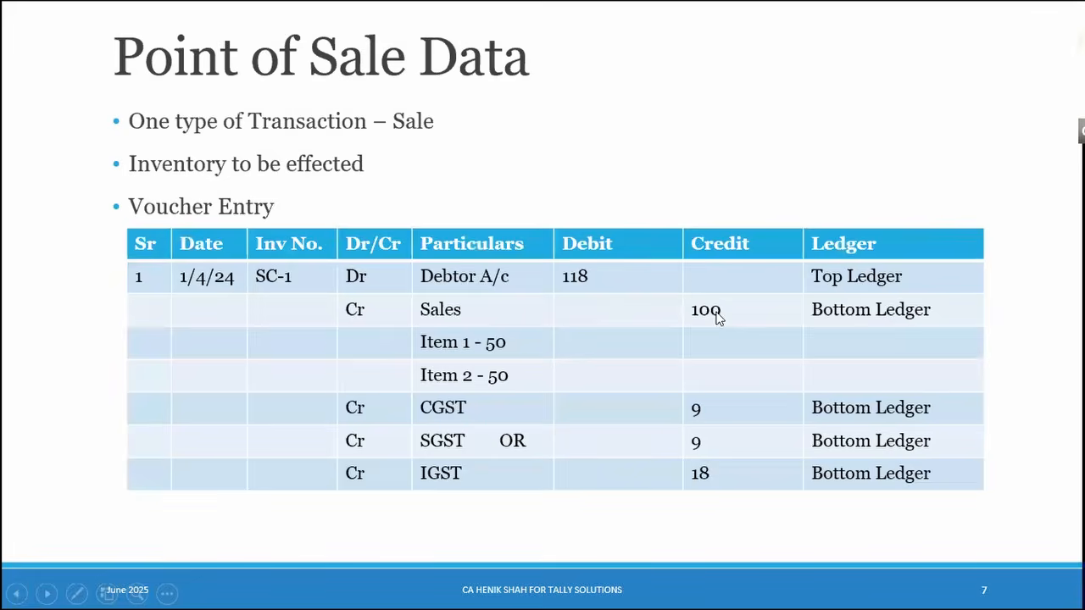
pyautogui.press('Right')
pyautogui.press('Left')
# Go back through the mapping template to the workbook and select the first voucher's two Taxable Value cells, P2:P3
pyautogui.hotkey('alt', 'Tab')
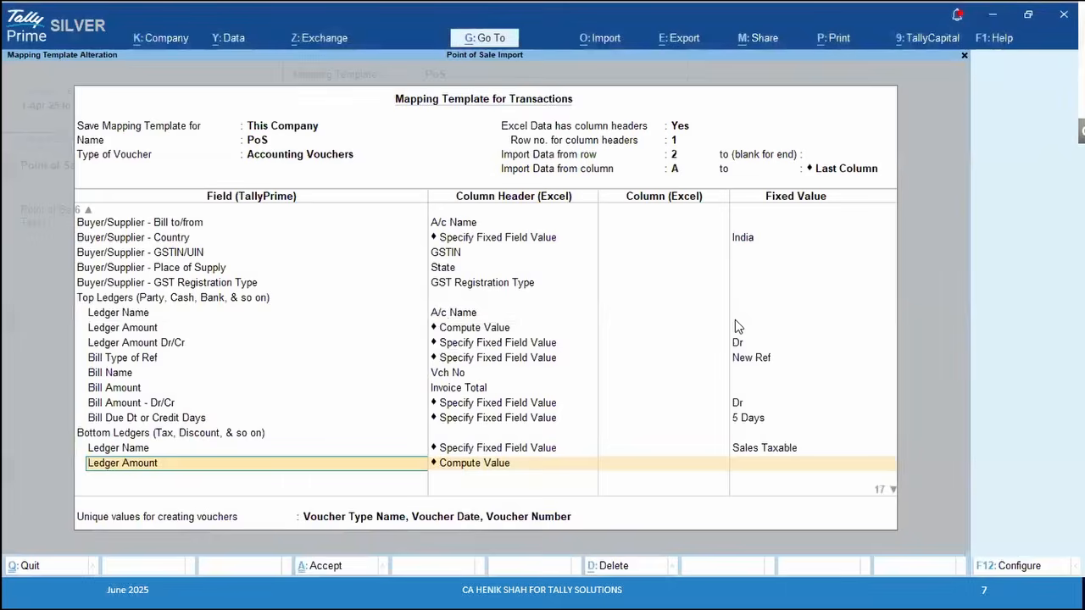
pyautogui.hotkey('alt', 'Tab')
pyautogui.press('Left')
pyautogui.press('Left')
pyautogui.press('Left')
pyautogui.press('Left')
pyautogui.press('Up')
pyautogui.press('Down')
pyautogui.press('Right')
pyautogui.press('Right')
pyautogui.press('Right')
pyautogui.press('Right')
pyautogui.press('Right')
pyautogui.press('Right')
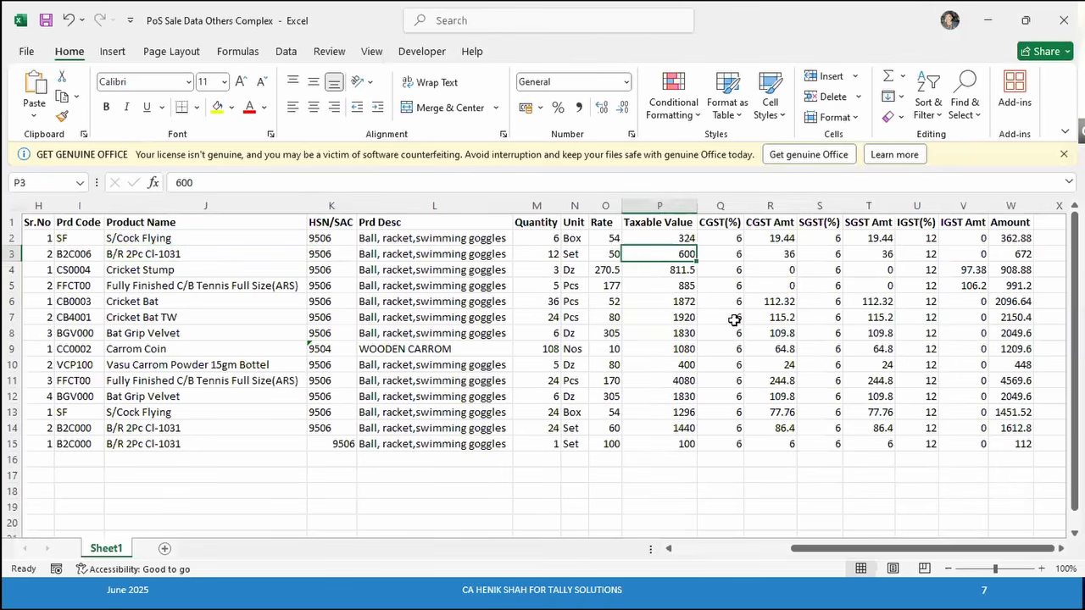
pyautogui.hotkey('shift', 'Up')
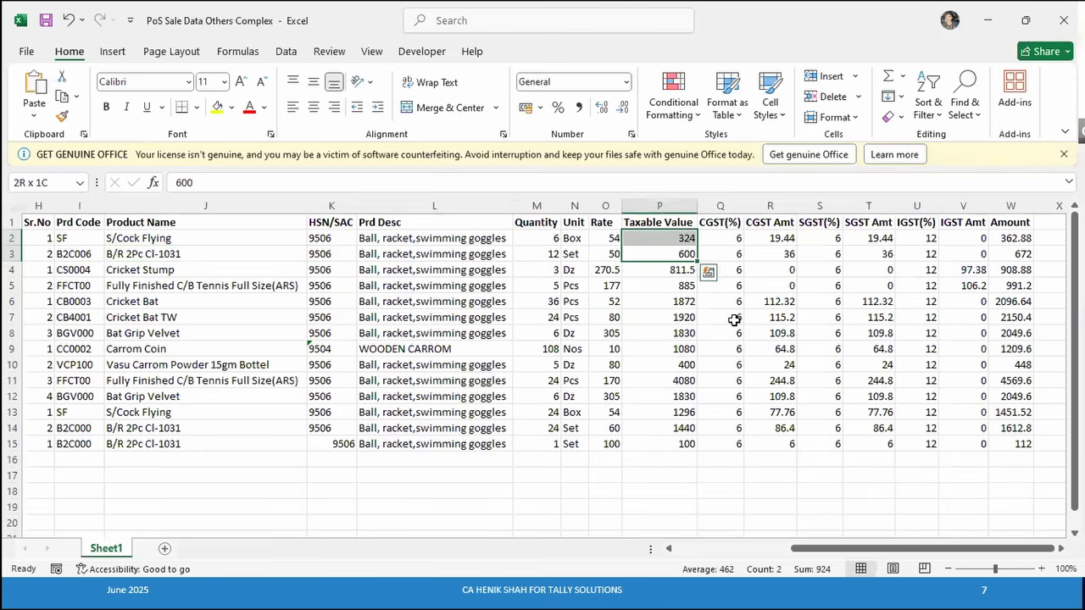
# Look through the tax rate and amount columns beside Taxable Value in the workbook
pyautogui.press('Right')
pyautogui.press('Right')
pyautogui.press('Right')
pyautogui.press('Right')
pyautogui.press('Left')
pyautogui.press('Left')
pyautogui.press('Right')
pyautogui.press('Right')
# In the mapping template, keep Compute Value for the Bottom Ledgers' Ledger Amount and fix Ledger Amount Dr/Cr as Cr
pyautogui.hotkey('alt', 'Tab')
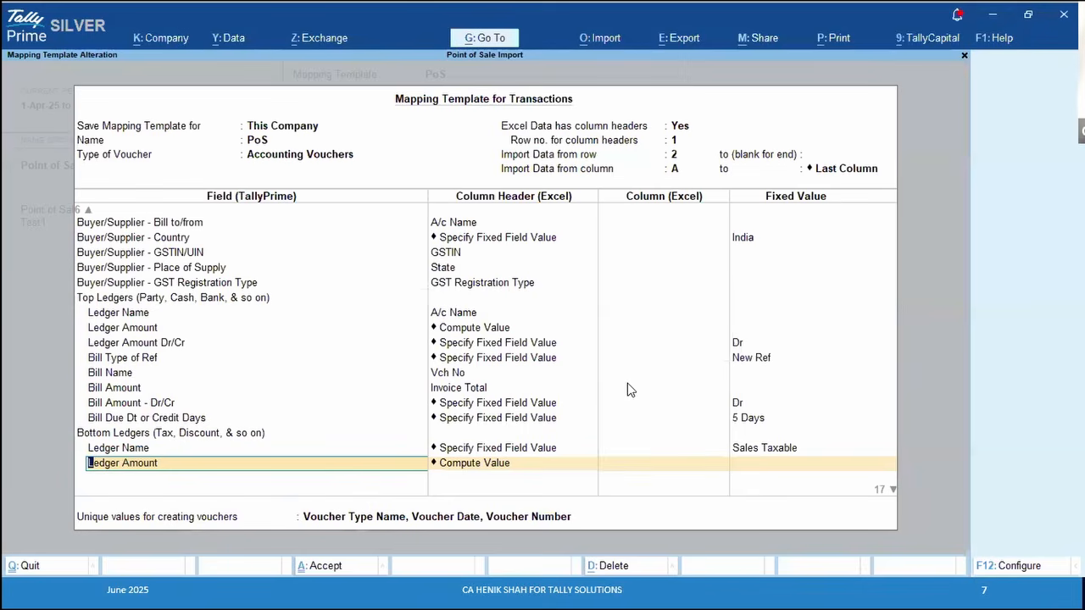
pyautogui.click(480, 464)
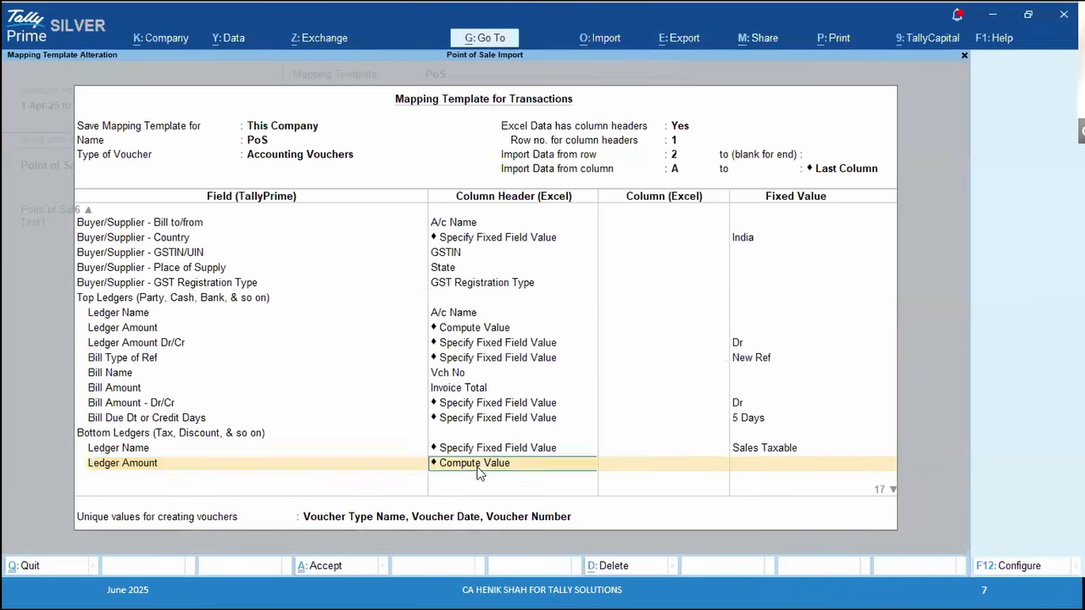
pyautogui.click(480, 464)
pyautogui.press('Return')
pyautogui.press('Return')
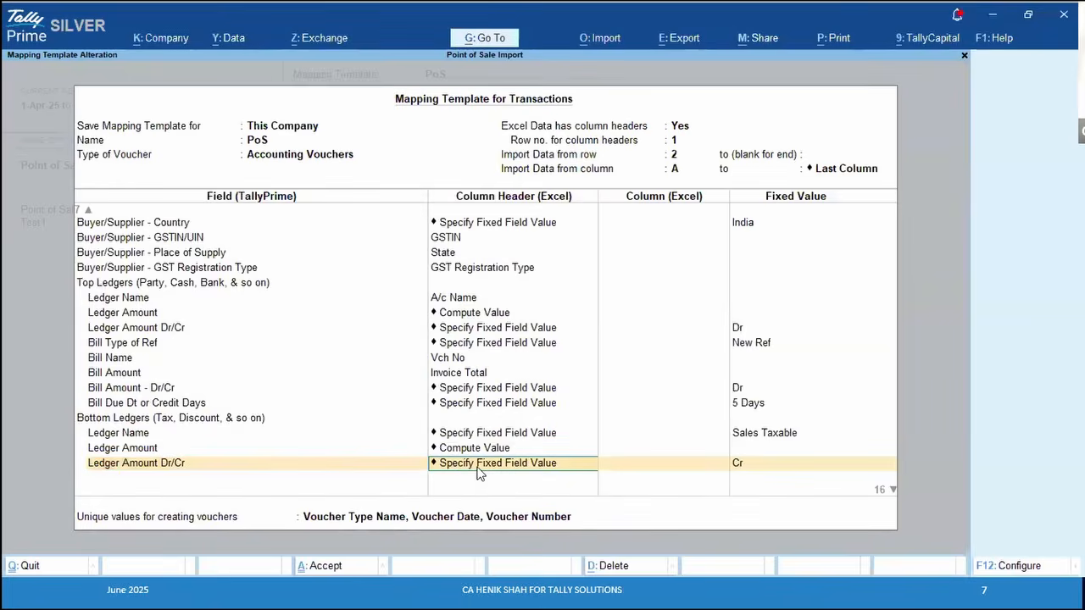
pyautogui.press('Return')
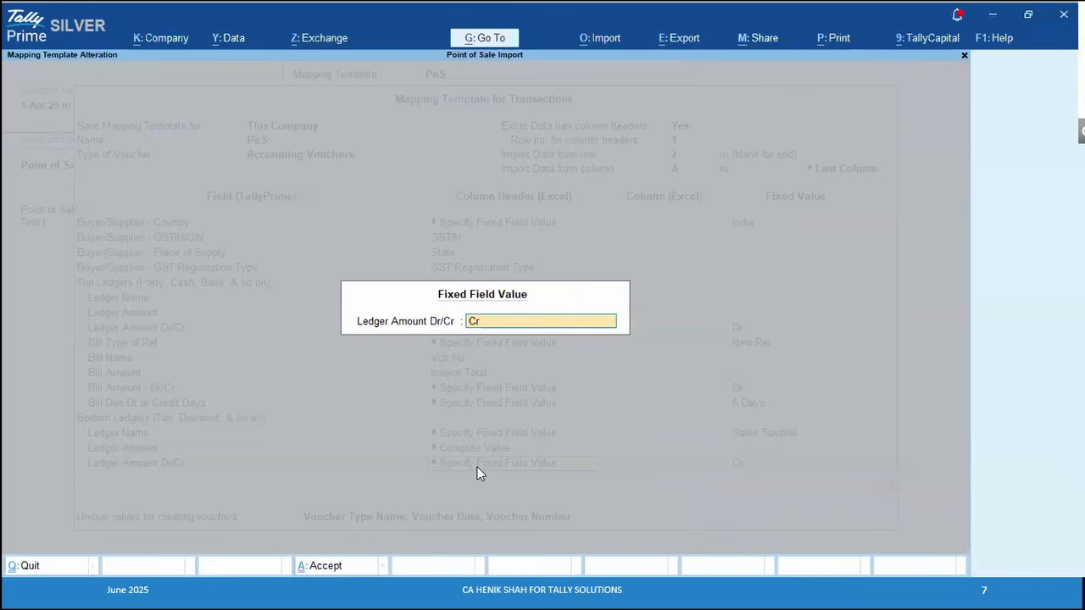
pyautogui.press('Return')
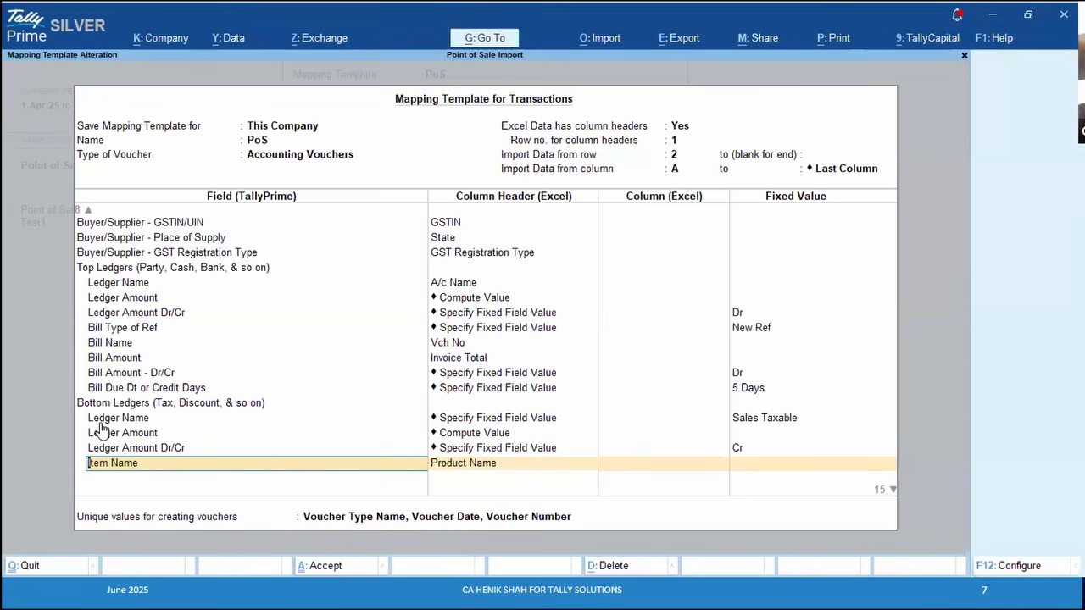
# Review the template's field rows backwards from Item Name through the bottom and top ledger fields to Change Mode
pyautogui.press('BackSpace')
pyautogui.press('BackSpace')
pyautogui.press('BackSpace')
pyautogui.press('BackSpace')
pyautogui.press('BackSpace')
pyautogui.press('BackSpace')
pyautogui.press('BackSpace')
pyautogui.press('BackSpace')
pyautogui.press('BackSpace')
pyautogui.press('BackSpace')
pyautogui.press('BackSpace')
pyautogui.press('BackSpace')
pyautogui.press('BackSpace')
pyautogui.press('BackSpace')
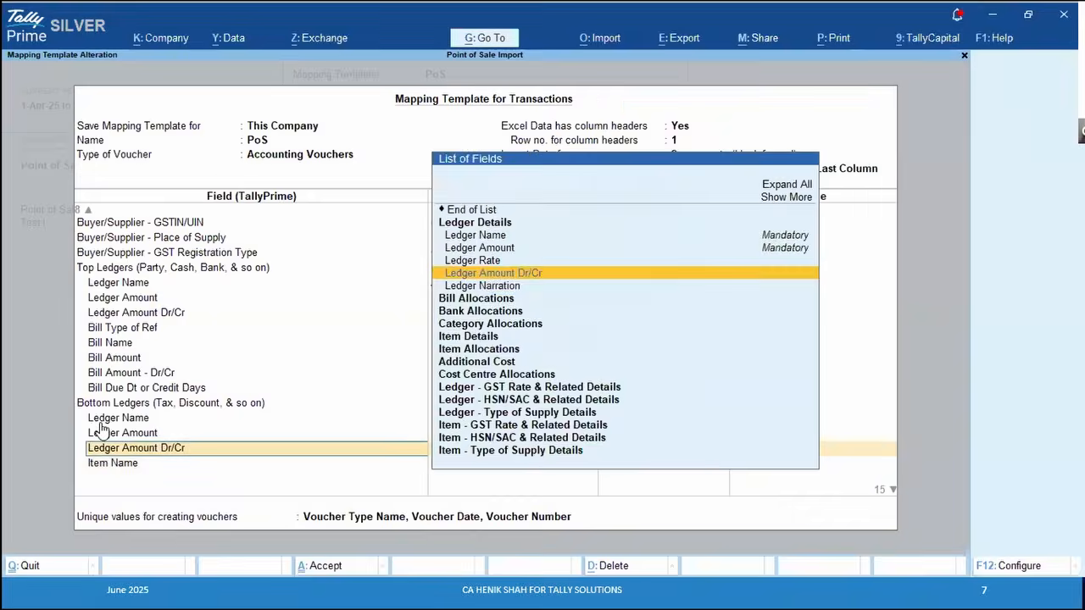
pyautogui.press('BackSpace')
pyautogui.press('BackSpace')
pyautogui.press('BackSpace')
pyautogui.press('BackSpace')
pyautogui.press('BackSpace')
pyautogui.press('BackSpace')
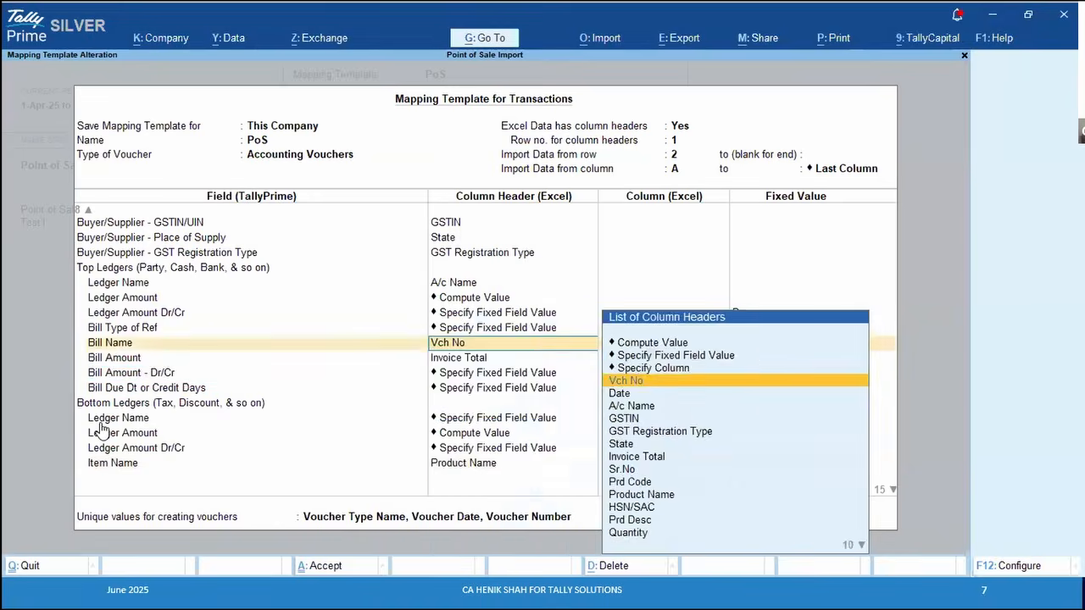
pyautogui.press('BackSpace')
pyautogui.press('BackSpace')
pyautogui.press('BackSpace')
pyautogui.press('BackSpace')
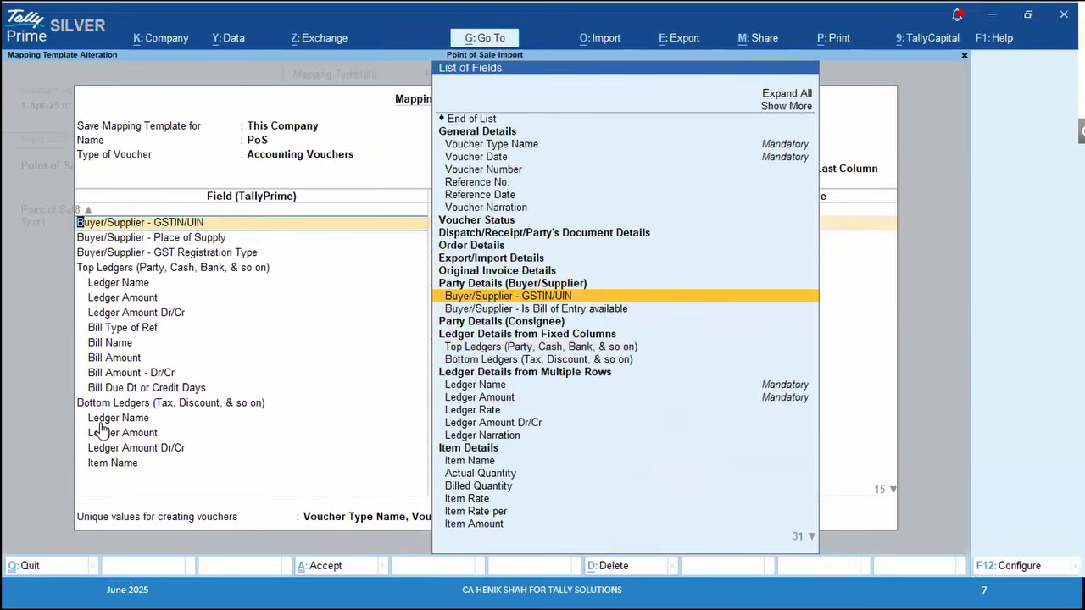
pyautogui.press('BackSpace')
pyautogui.press('BackSpace')
pyautogui.press('BackSpace')
pyautogui.press('BackSpace')
pyautogui.press('BackSpace')
pyautogui.press('BackSpace')
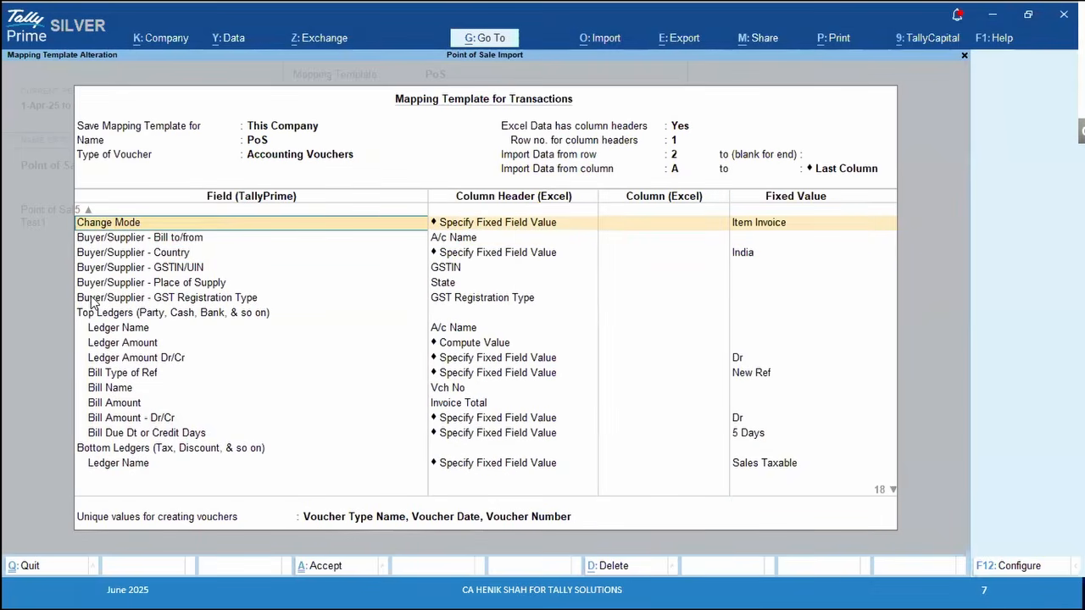
# Switch to the open sales voucher and go back through its header fields to check the date and voucher number
pyautogui.hotkey('alt', 'Tab')
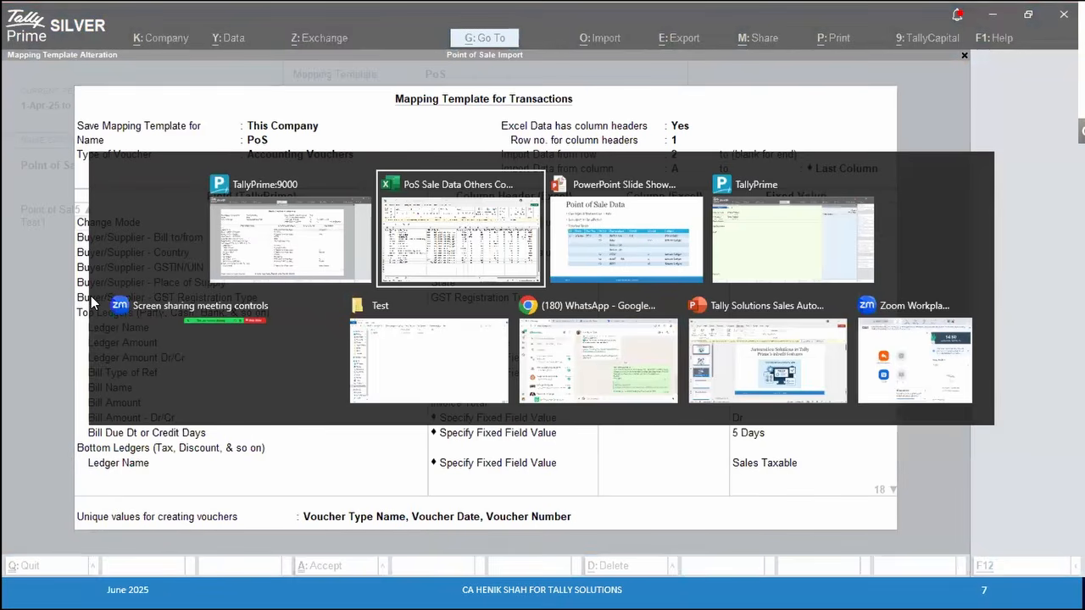
pyautogui.hotkey('alt', 'Tab')
pyautogui.hotkey('alt', 'Tab')
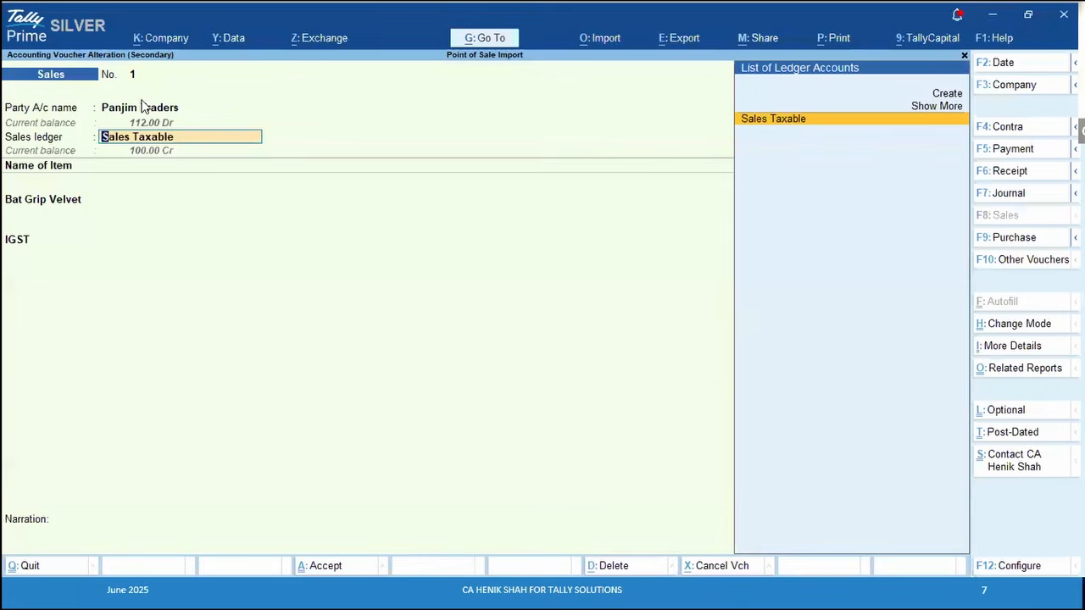
pyautogui.press('BackSpace')
pyautogui.press('BackSpace')
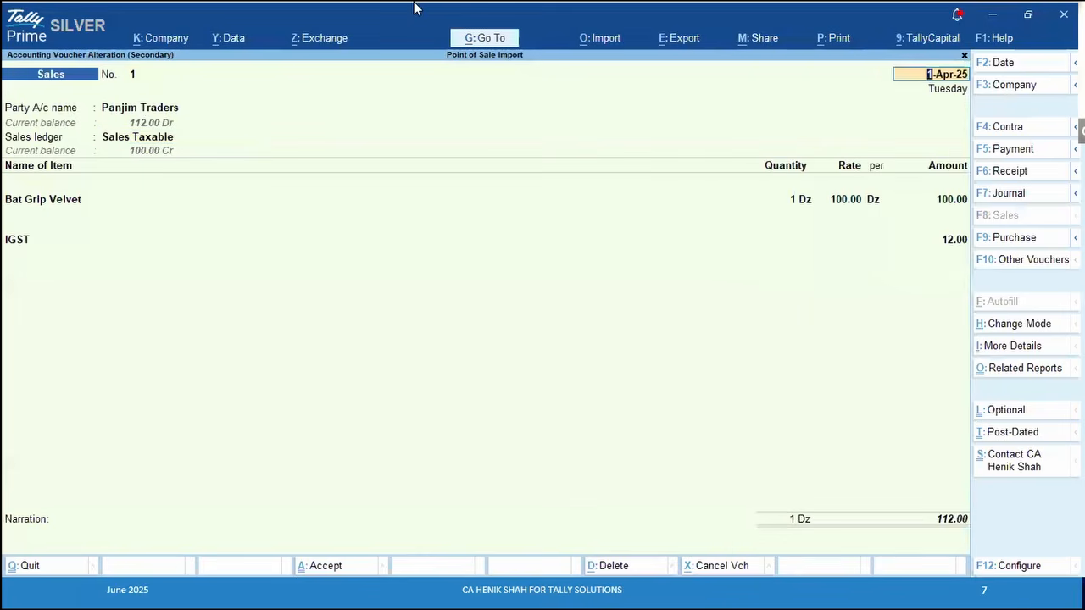
pyautogui.press('BackSpace')
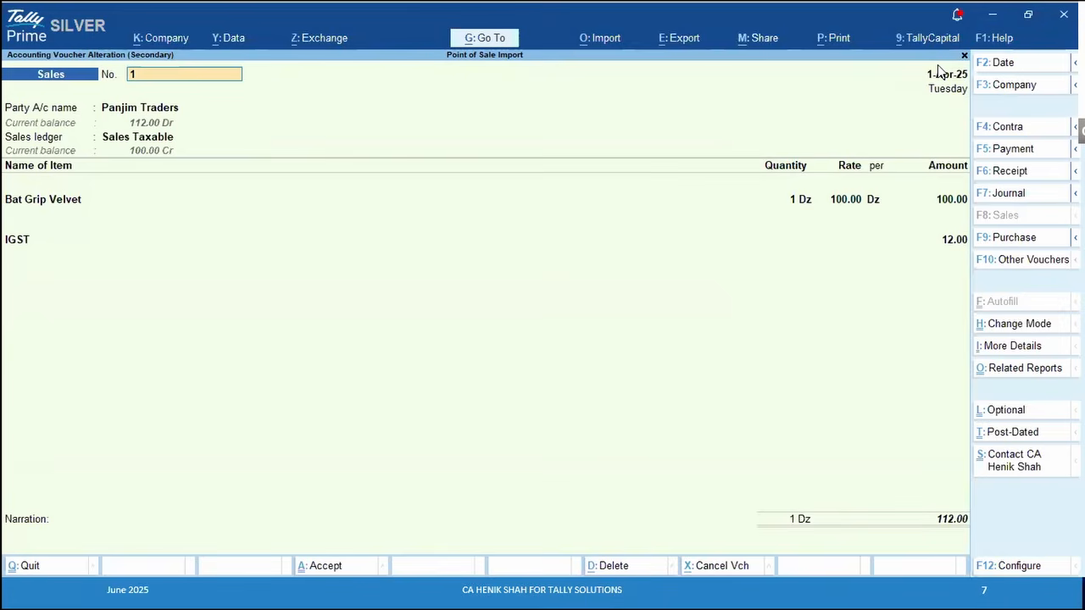
pyautogui.press('Return')
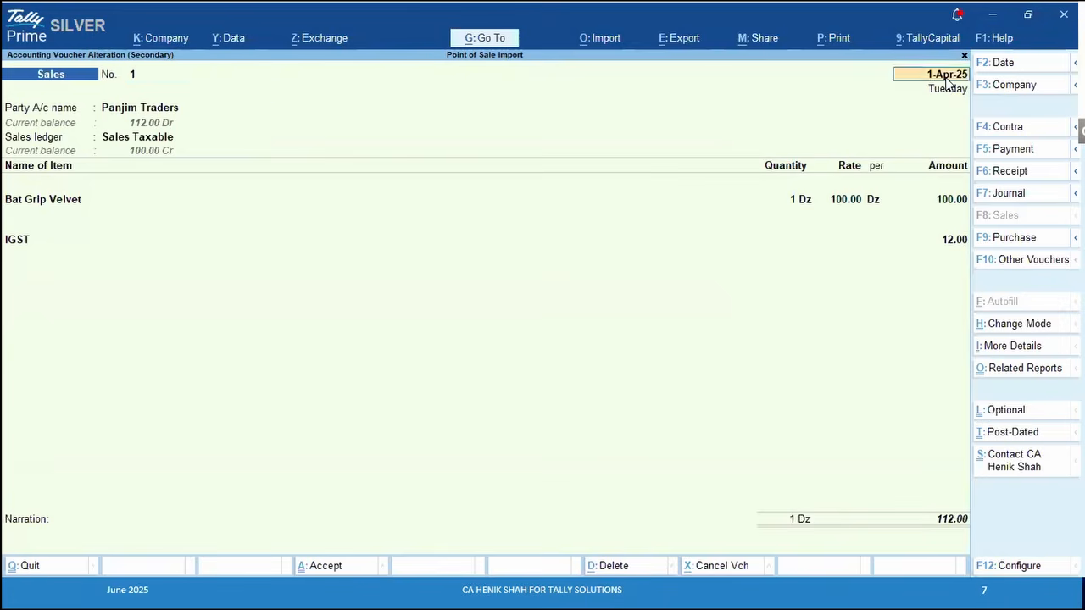
pyautogui.press('Return')
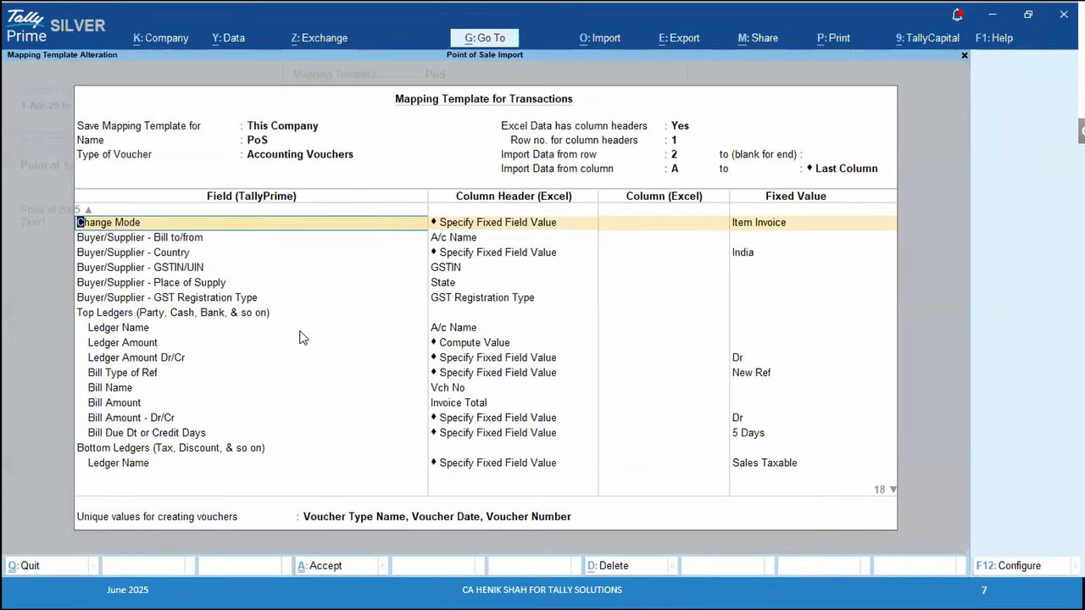
# In the mapping template, go down to the Bottom Ledgers' Item Name and compare it with the item line in the sales voucher
pyautogui.click(95, 314)
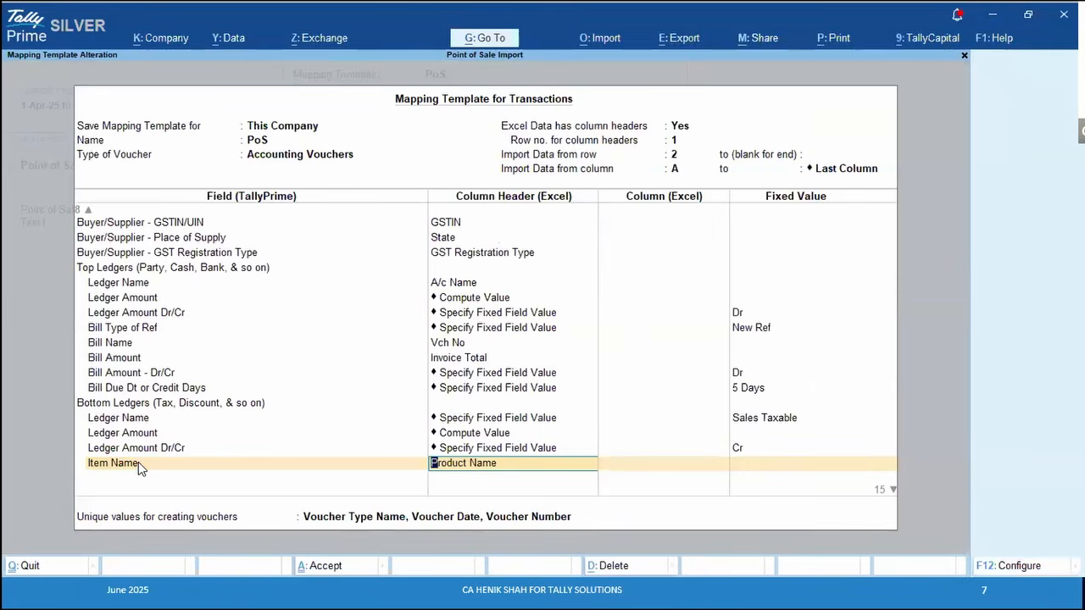
pyautogui.hotkey('alt', 'Tab')
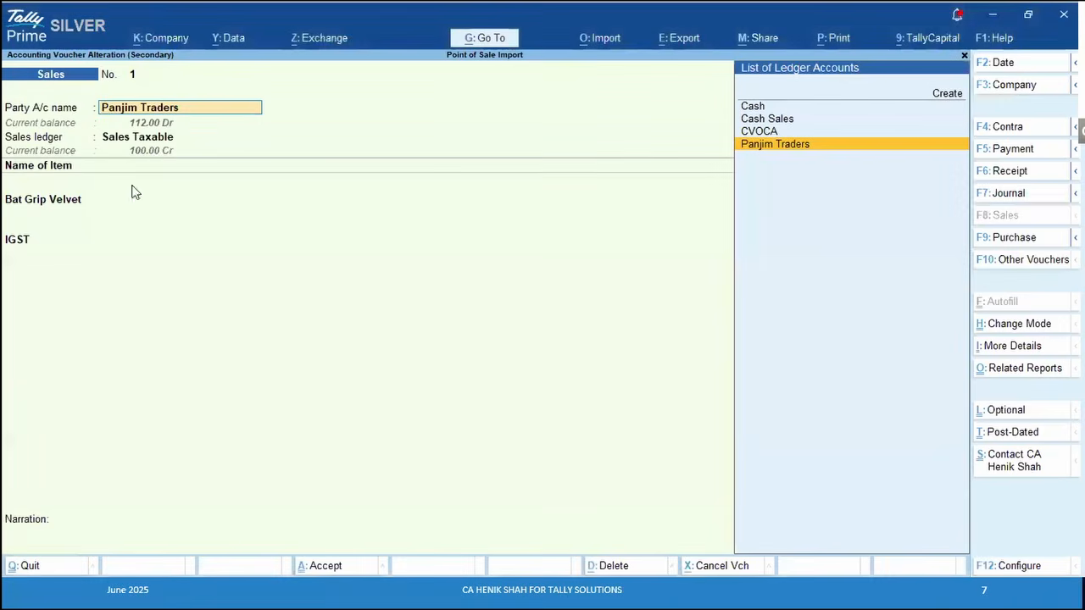
pyautogui.hotkey('alt', 'Tab')
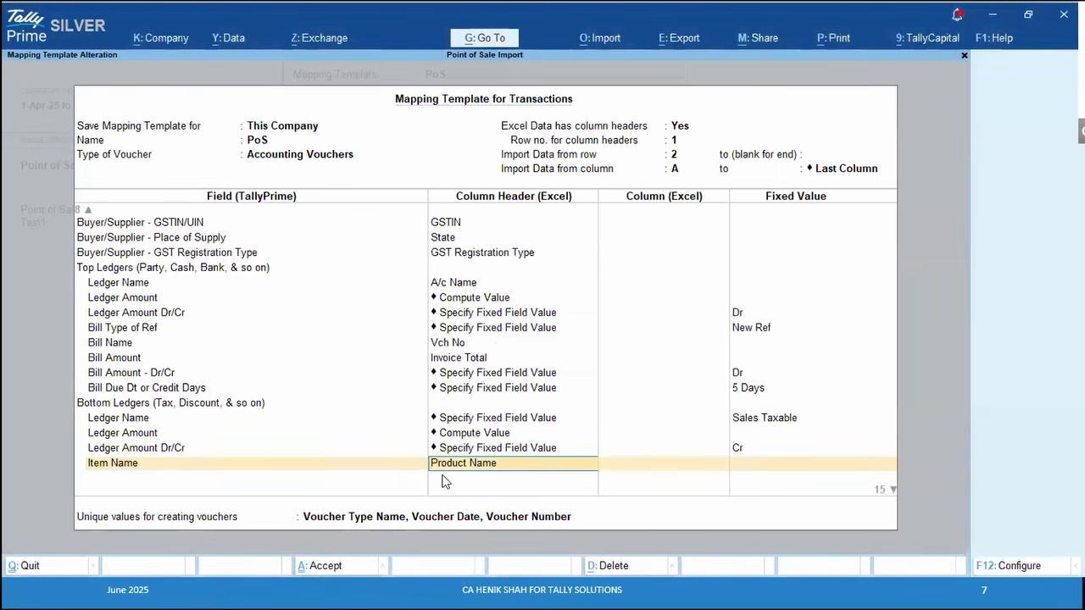
# Check the template's Billed Quantity mapping against the Quantity column, moving across the neighbouring columns in the workbook
pyautogui.press('Return')
pyautogui.hotkey('alt', 'Tab')
pyautogui.hotkey('alt', 'Tab')
pyautogui.press('Right')
pyautogui.press('Right')
pyautogui.press('Right')
pyautogui.press('Right')
pyautogui.press('Right')
pyautogui.press('Left')
pyautogui.press('Left')
pyautogui.press('Left')
pyautogui.press('Left')
pyautogui.press('Left')
pyautogui.press('Left')
pyautogui.press('Left')
pyautogui.press('Left')
pyautogui.press('Left')
pyautogui.press('Left')
pyautogui.press('Left')
pyautogui.press('Left')
pyautogui.press('Left')
pyautogui.hotkey('alt', 'Tab')
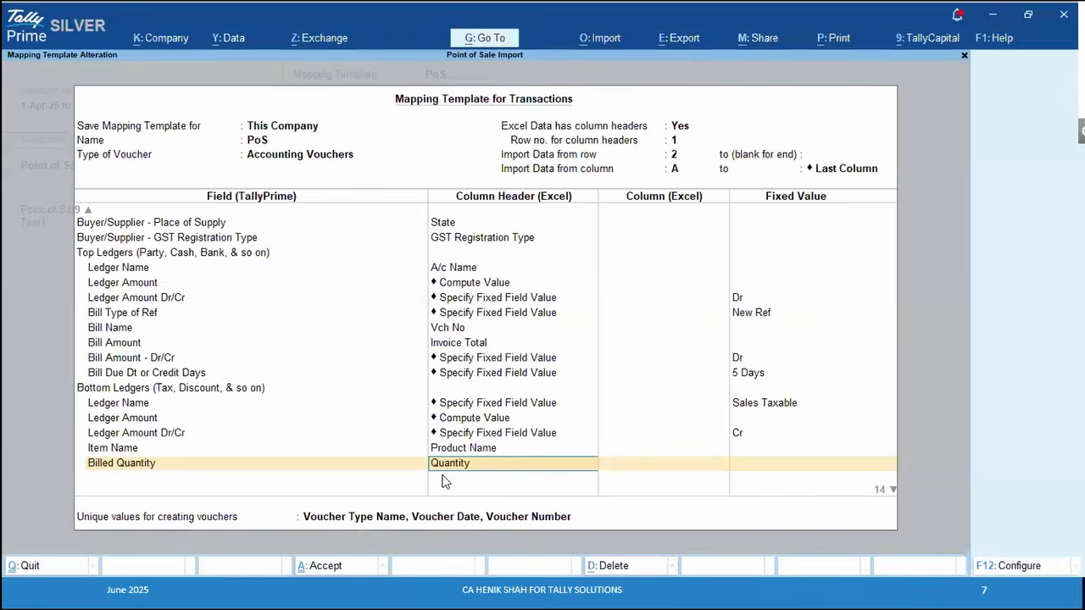
# Go to Quantity UOM in the template and select the matching Unit column N in the workbook
pyautogui.press('Return')
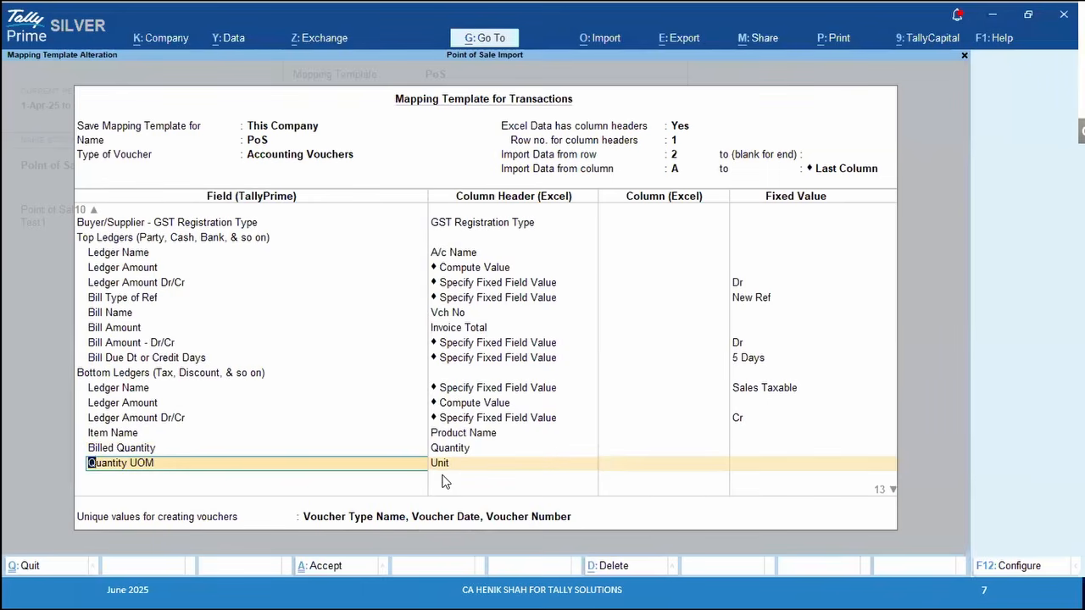
pyautogui.press('Return')
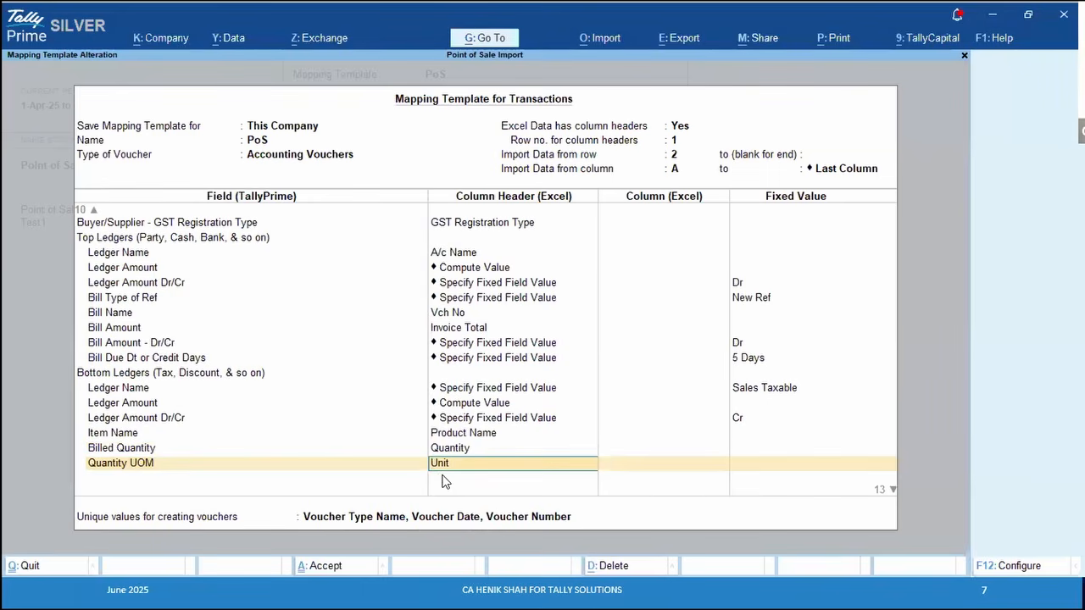
pyautogui.hotkey('alt', 'Tab')
pyautogui.press('Right')
pyautogui.hotkey('ctrl', 'space')
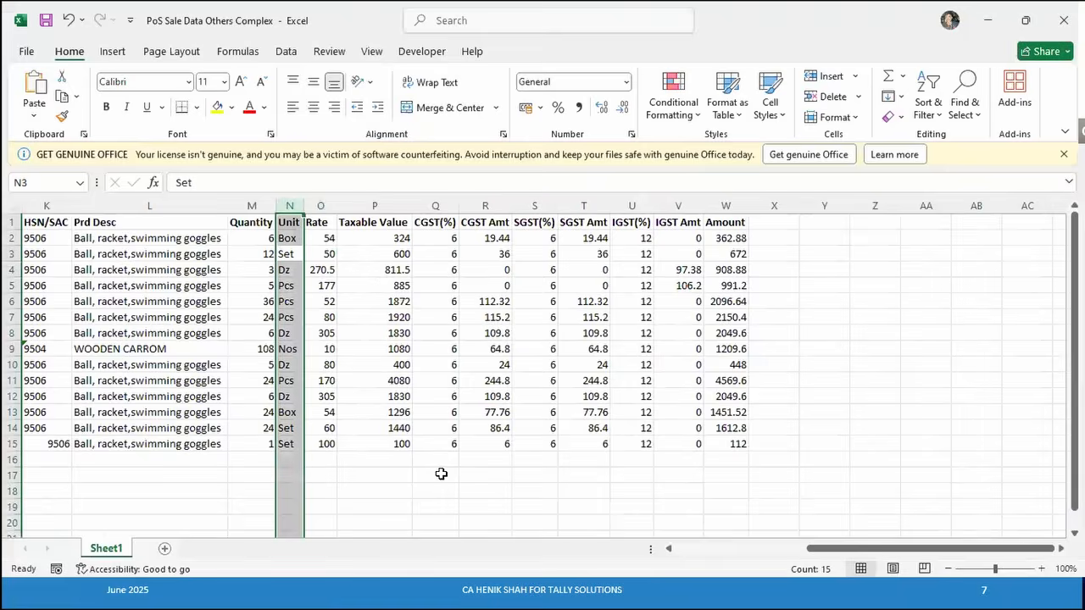
# Go to Item Amount in the template and look through the first rows of the workbook's Taxable Value column
pyautogui.hotkey('alt', 'Tab')
pyautogui.press('Return')
pyautogui.press('Return')
pyautogui.hotkey('alt', 'Tab')
pyautogui.press('Right')
pyautogui.press('Right')
pyautogui.press('Up')
pyautogui.press('Down')
pyautogui.press('Down')
pyautogui.press('Up')
pyautogui.press('Up')
pyautogui.press('Down')
pyautogui.press('Down')
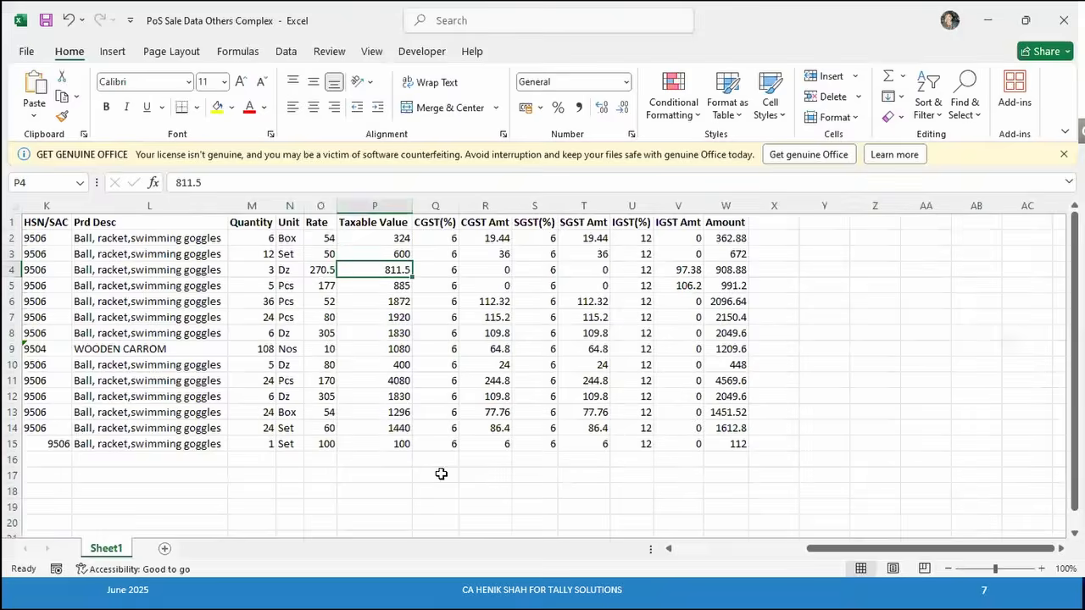
# End the sales ledger's item fields in the template and open the fixed Ledger Name of the second Bottom Ledgers group
pyautogui.hotkey('alt', 'Tab')
pyautogui.press('Return')
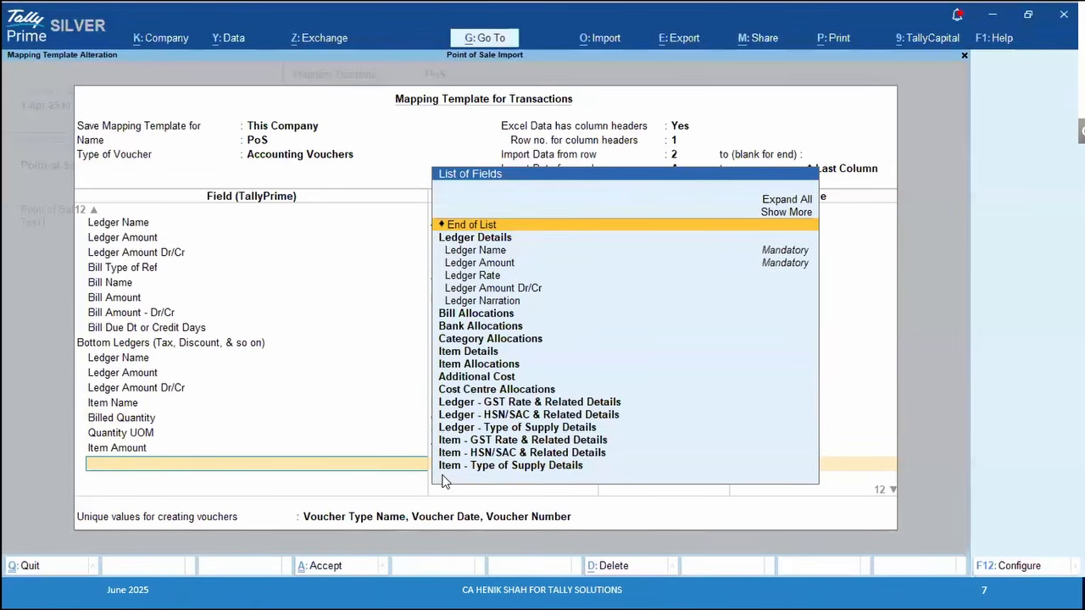
pyautogui.press('Return')
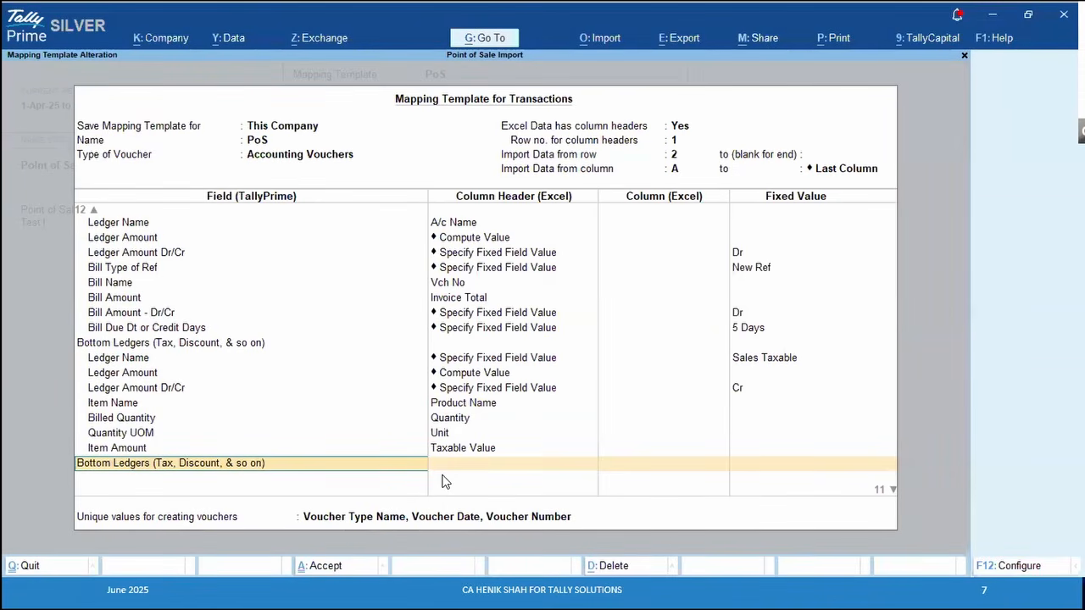
pyautogui.press('Return')
pyautogui.press('Return')
pyautogui.press('Return')
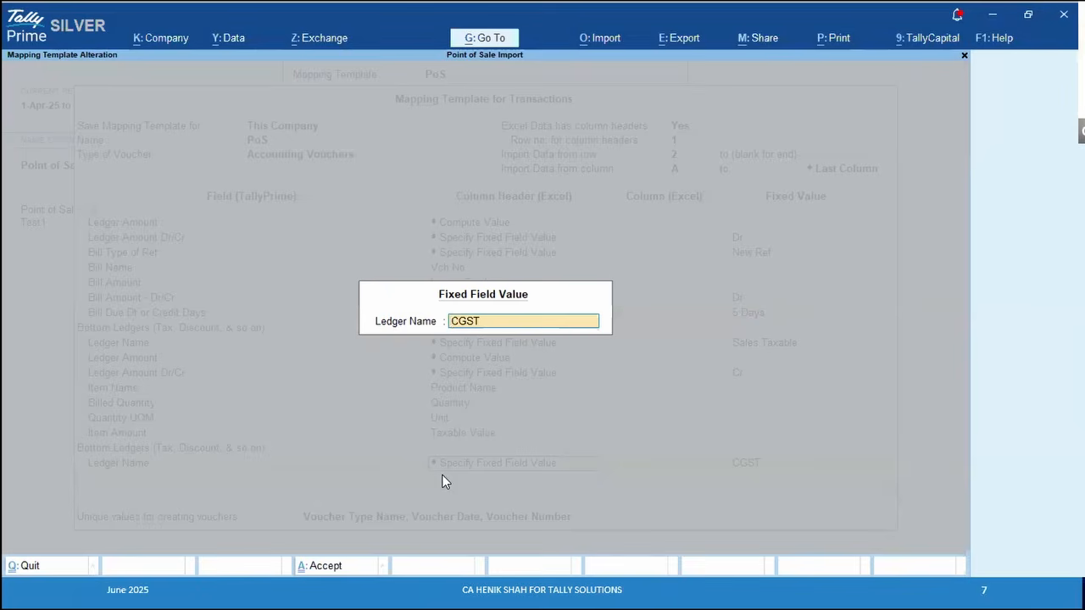
# In the workbook, select the first voucher's two Taxable Value cells again, P2:P3
pyautogui.hotkey('alt', 'Tab')
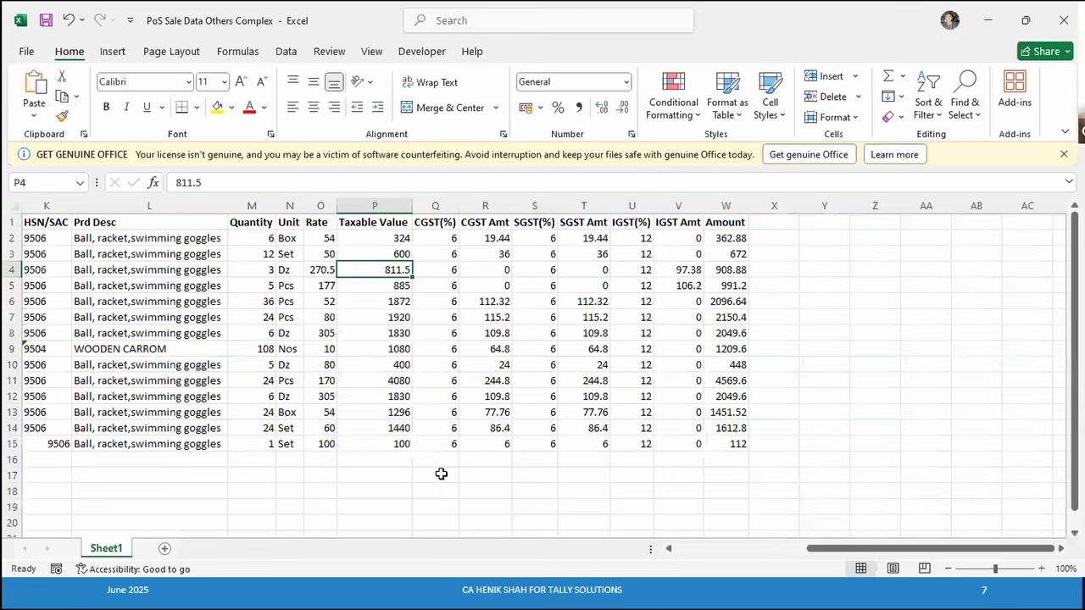
pyautogui.press('Up')
pyautogui.press('Up')
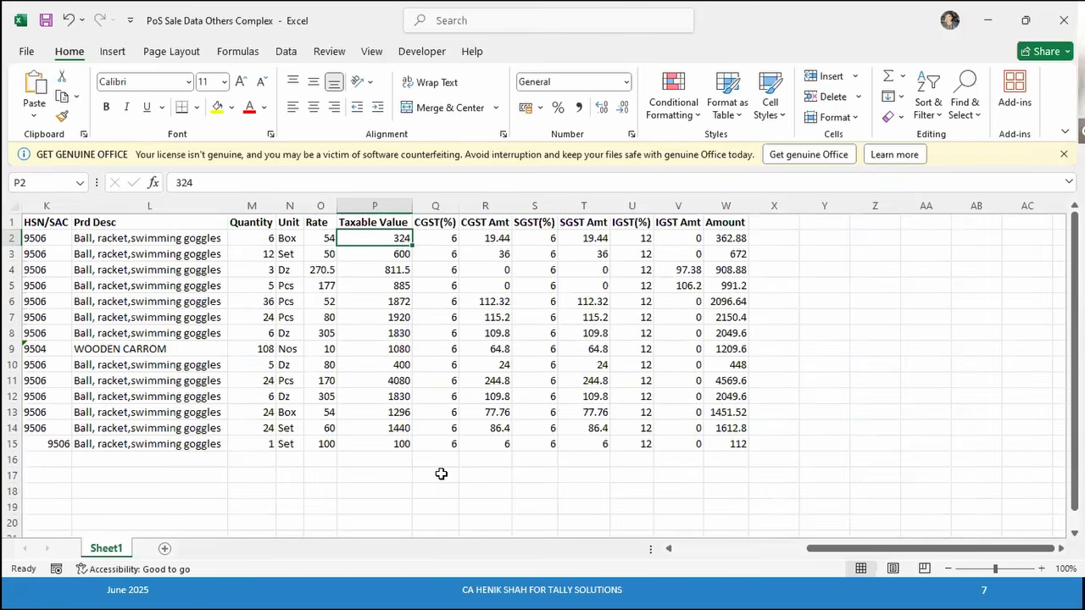
pyautogui.hotkey('shift', 'Down')
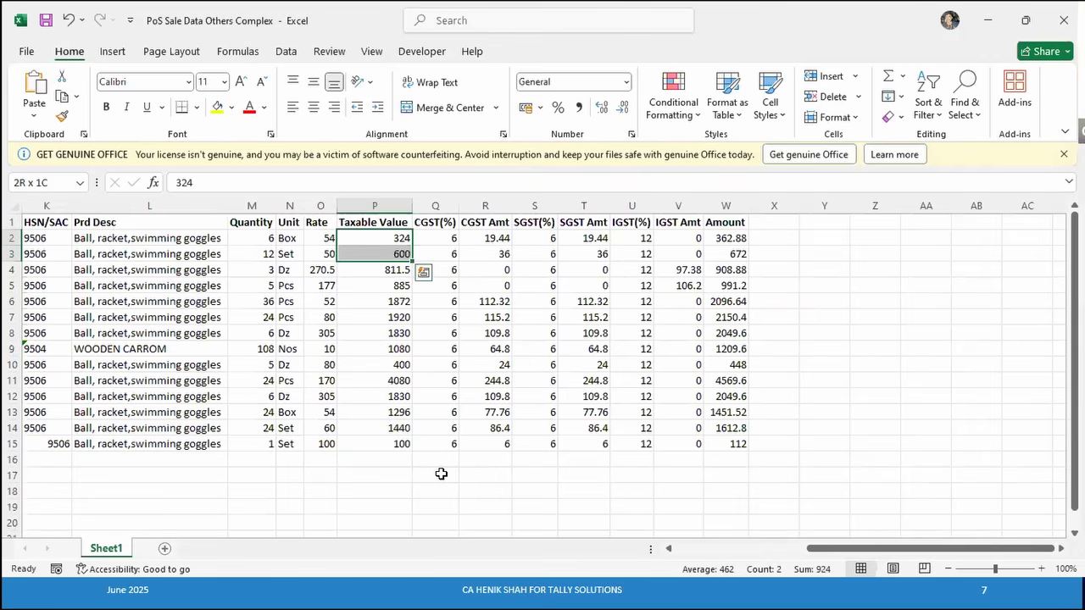
# Leave the CGST fixed value and go back to the sales ledger's Ledger Amount to check its Compute Value columns
pyautogui.hotkey('alt', 'Tab')
pyautogui.press('BackSpace')
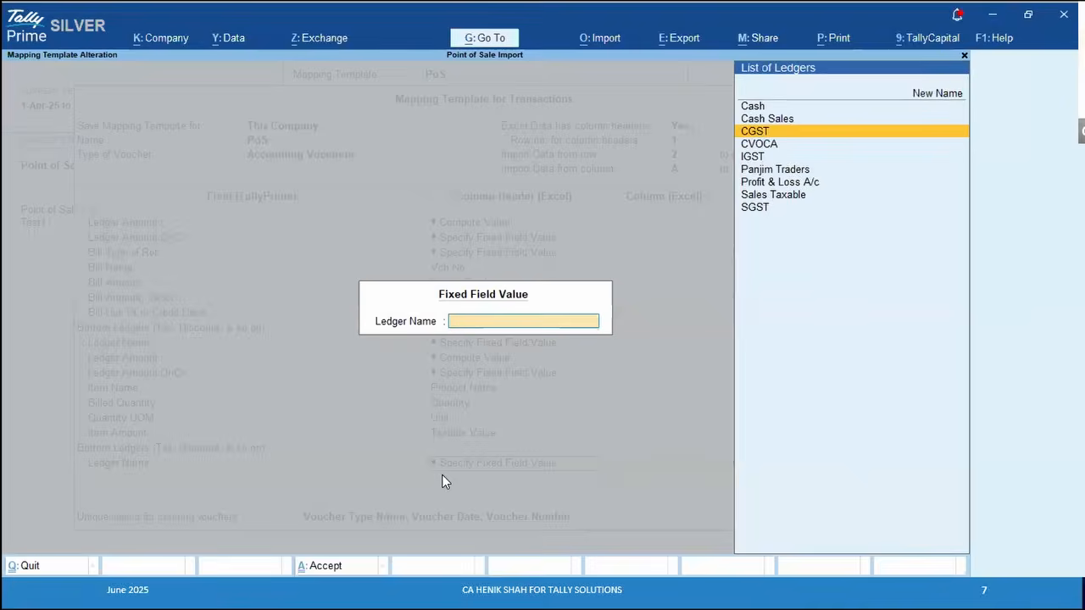
pyautogui.press('Escape')
pyautogui.press('BackSpace')
pyautogui.press('BackSpace')
pyautogui.press('BackSpace')
pyautogui.press('BackSpace')
pyautogui.press('BackSpace')
pyautogui.press('BackSpace')
pyautogui.press('BackSpace')
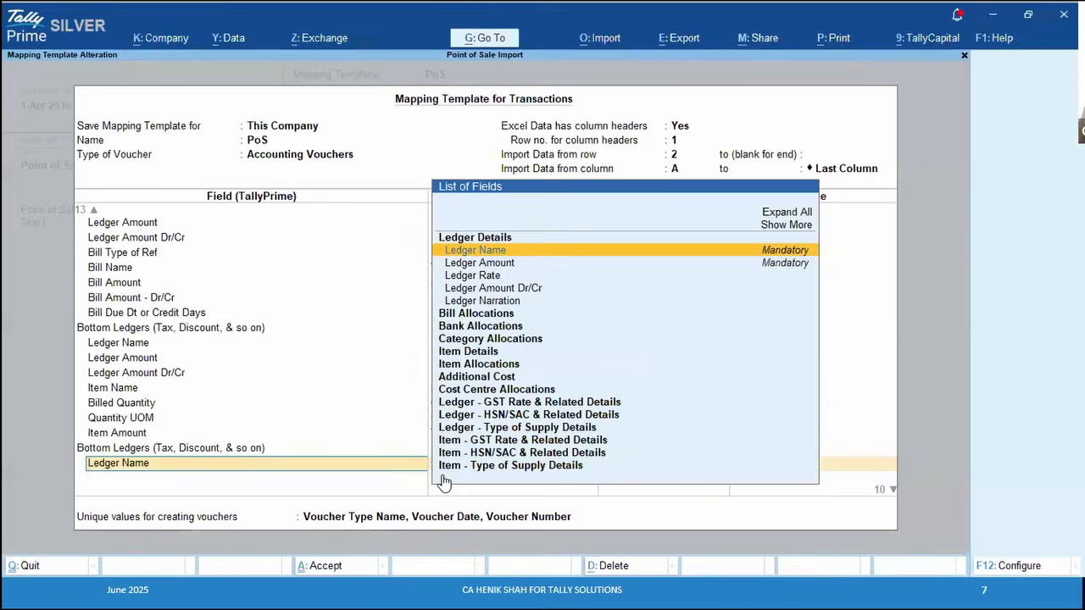
pyautogui.press('BackSpace')
pyautogui.press('BackSpace')
pyautogui.press('BackSpace')
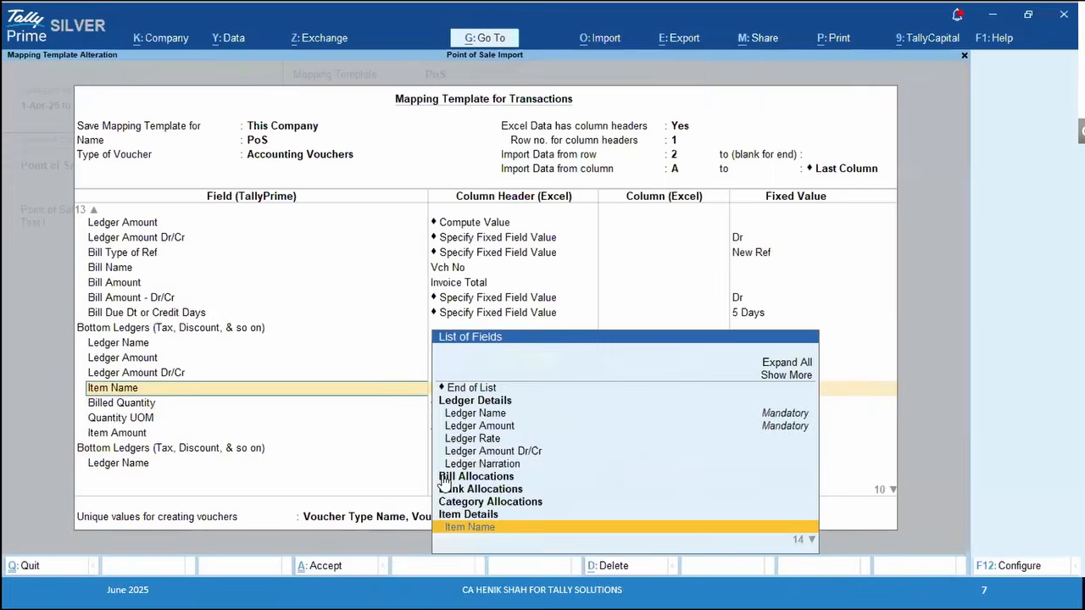
pyautogui.press('BackSpace')
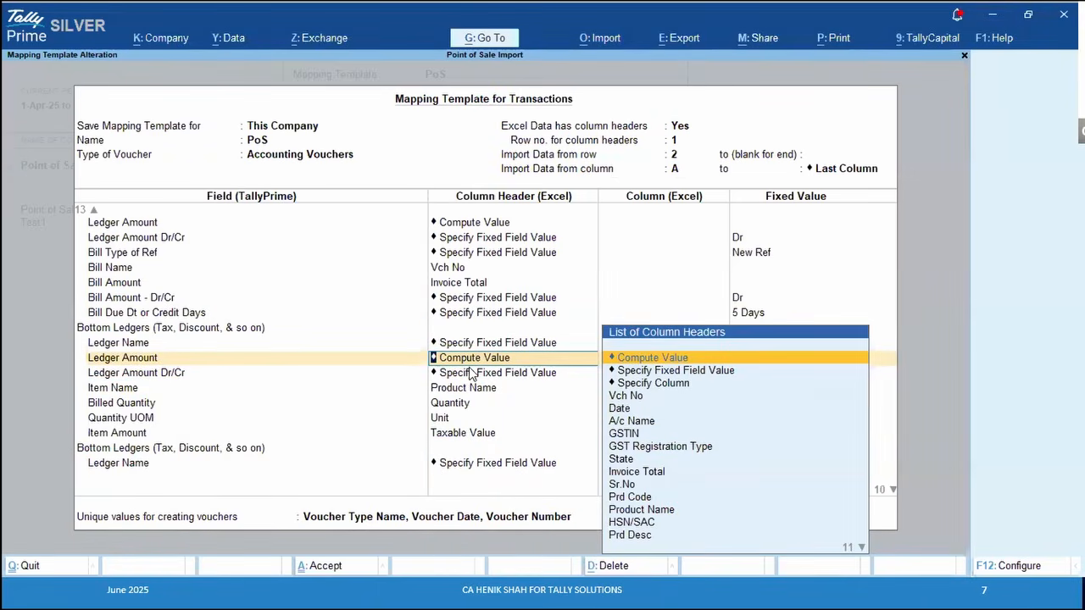
pyautogui.press('Return')
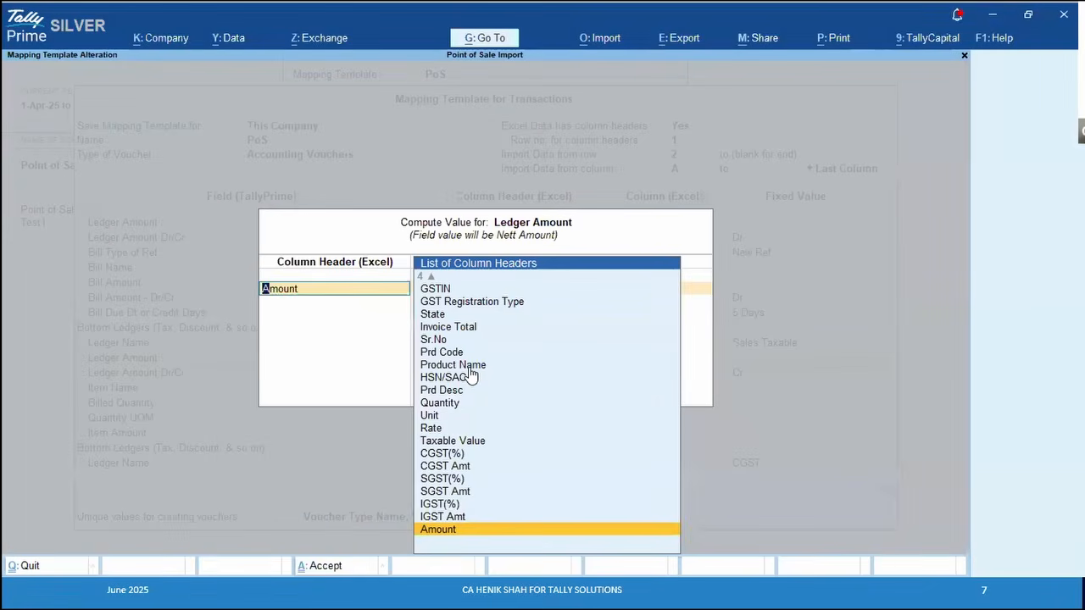
pyautogui.press('Escape')
pyautogui.press('Escape')
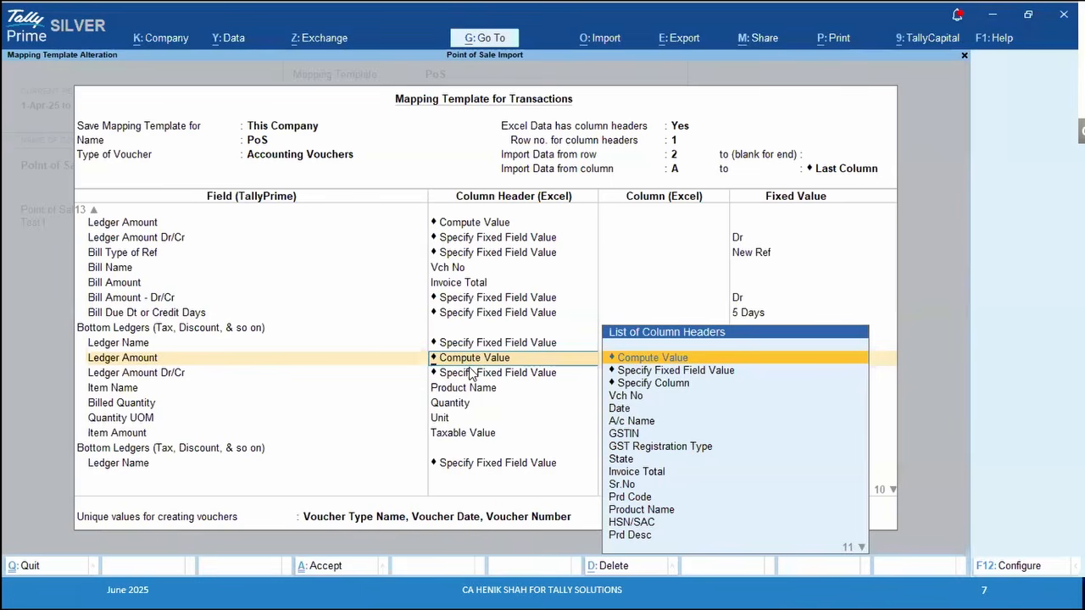
# Review the template forward from the sales ledger's amount through the item fields to the second Bottom Ledgers' Ledger Name mapping
pyautogui.press('Return')
pyautogui.press('Return')
pyautogui.press('Return')
pyautogui.press('Return')
pyautogui.press('Return')
pyautogui.press('Return')
pyautogui.press('Return')
pyautogui.press('Return')
pyautogui.press('Return')
pyautogui.press('Return')
pyautogui.press('Return')
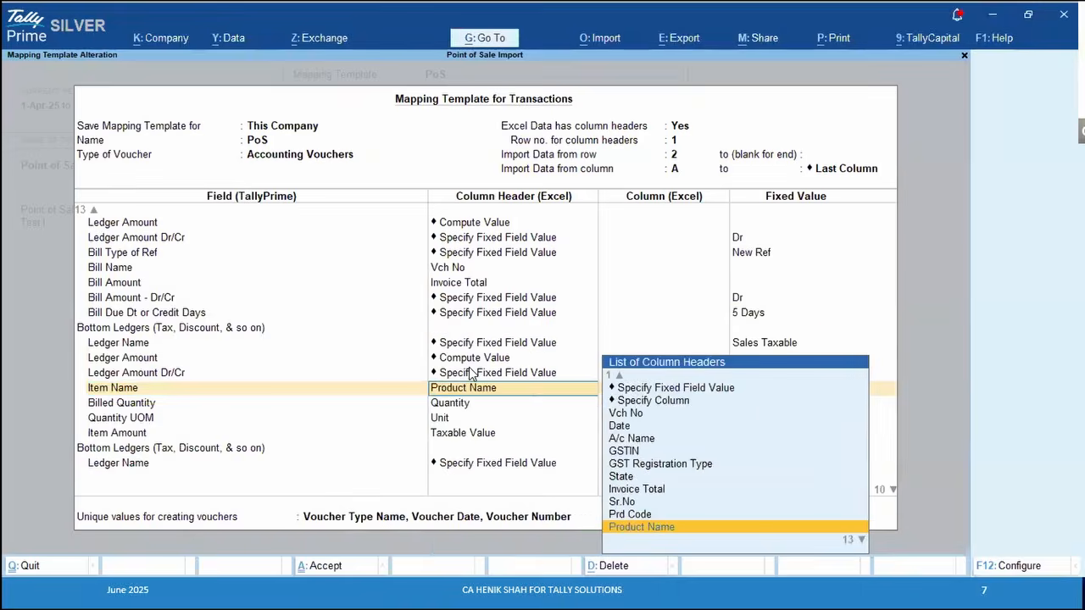
pyautogui.press('Return')
pyautogui.press('Return')
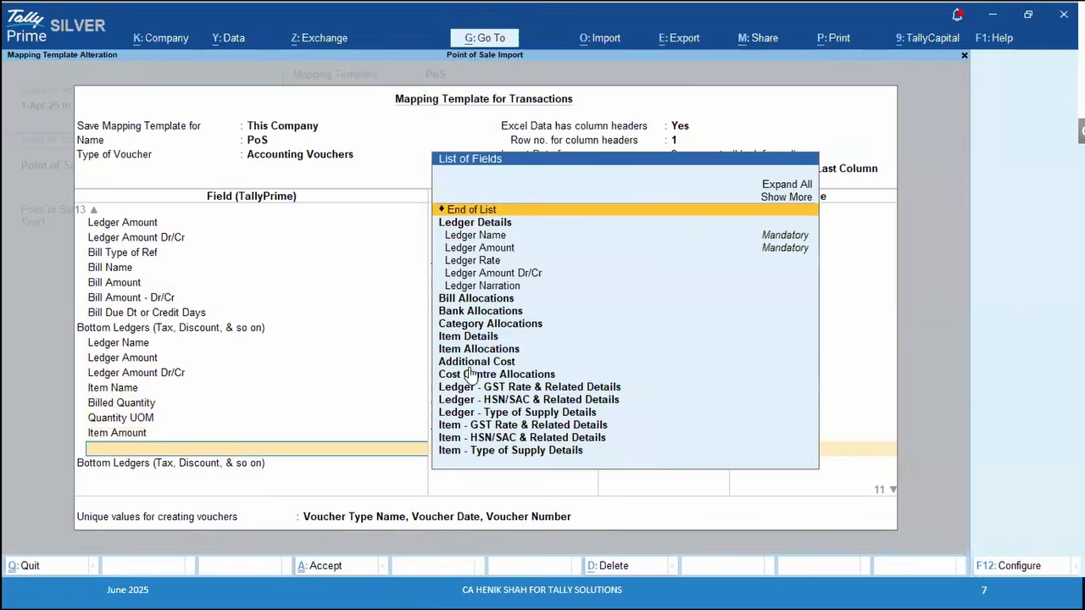
pyautogui.press('Return')
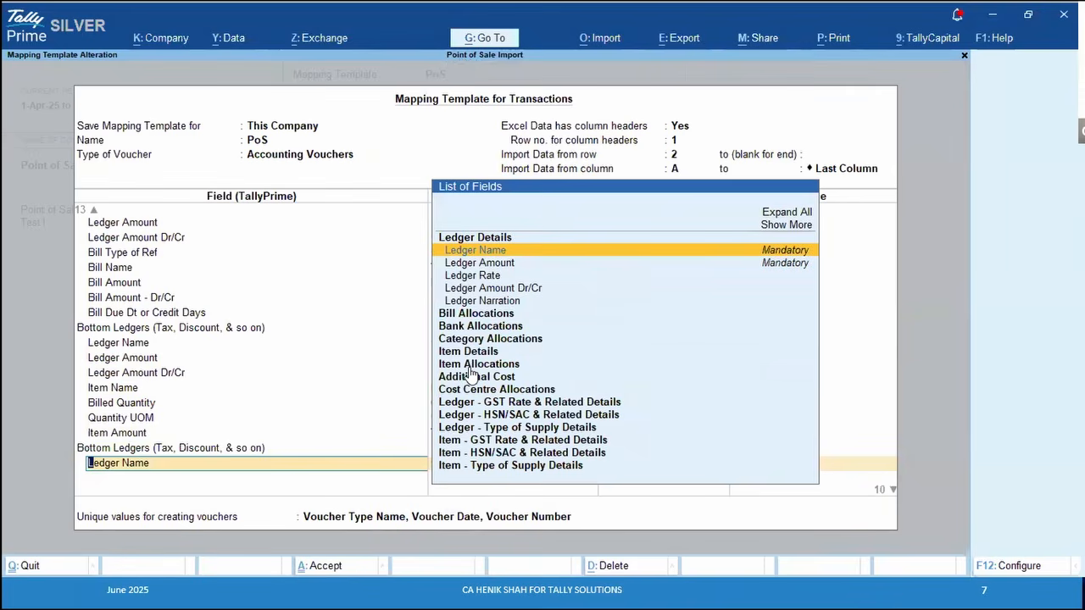
pyautogui.press('Return')
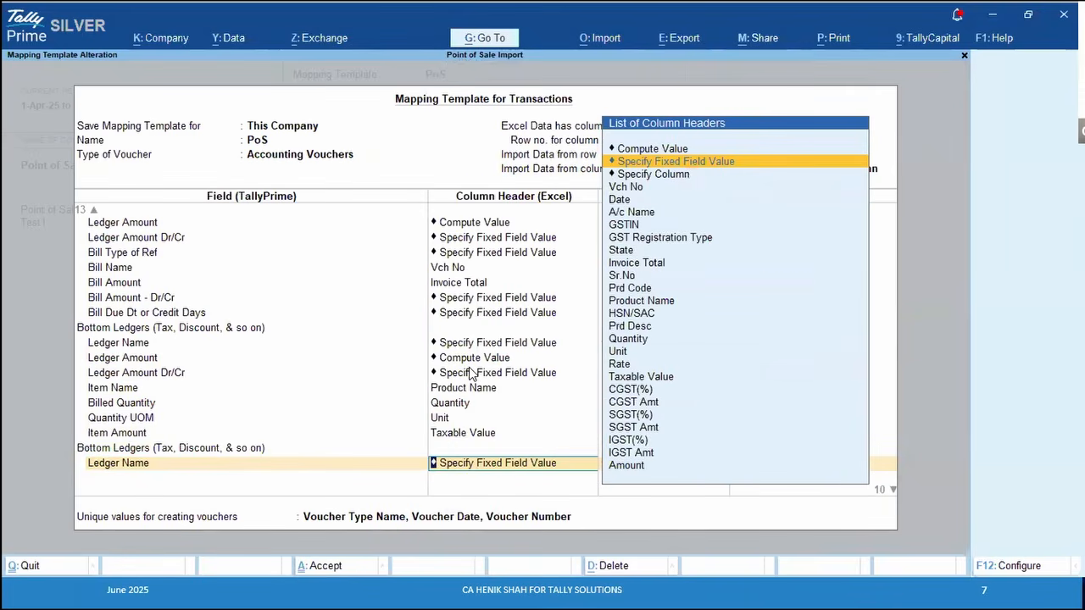
# In the workbook, compare the Quantity column with the columns from Unit through CGST(%), ending with Quantity column M selected
pyautogui.hotkey('alt', 'Tab')
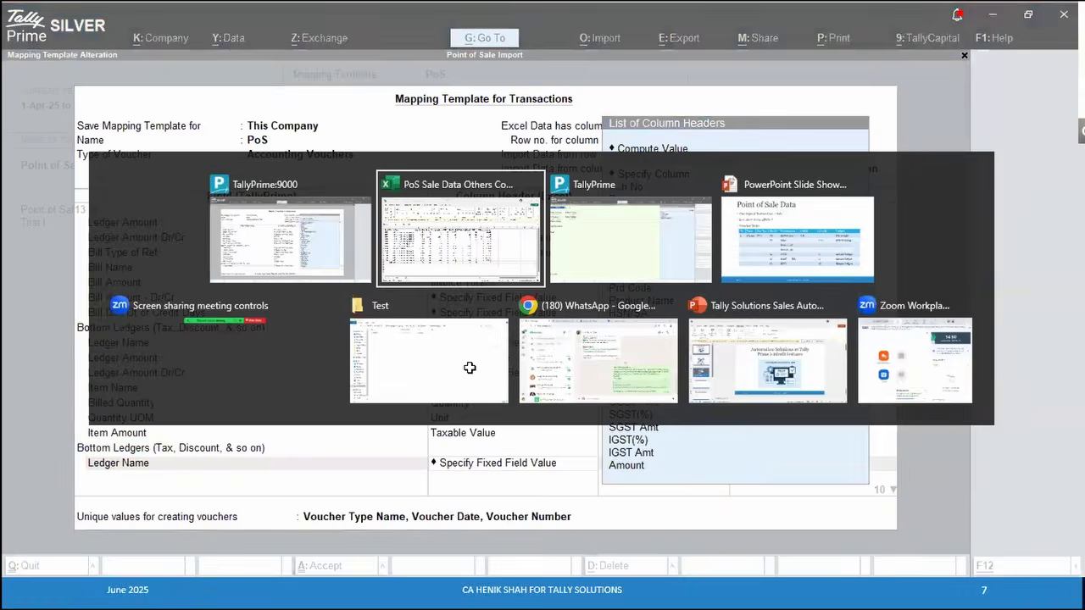
pyautogui.press('Left')
pyautogui.hotkey('alt', 'Tab')
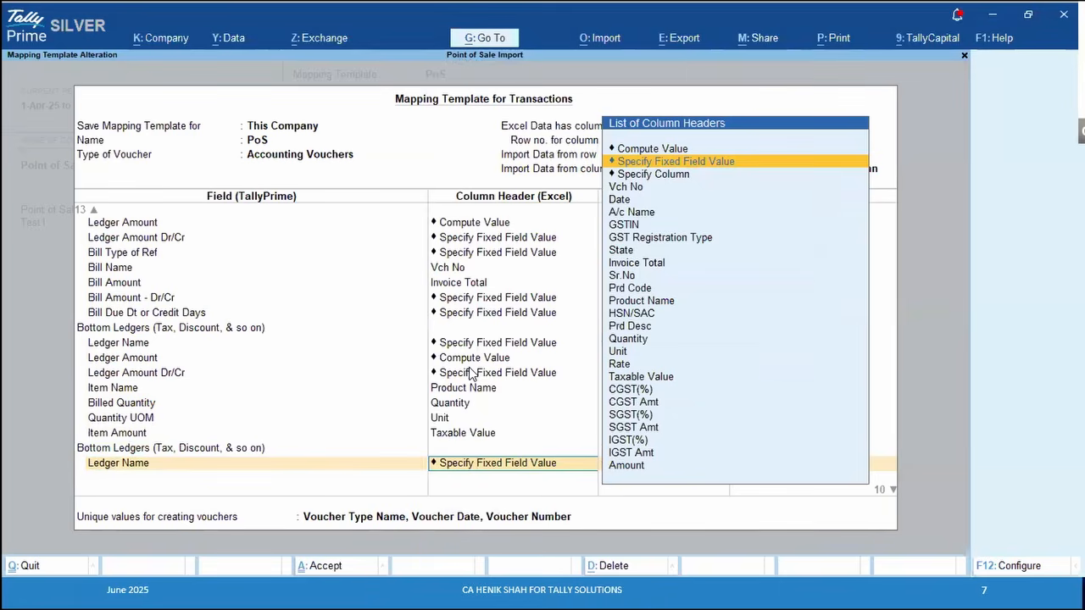
pyautogui.hotkey('alt', 'Tab')
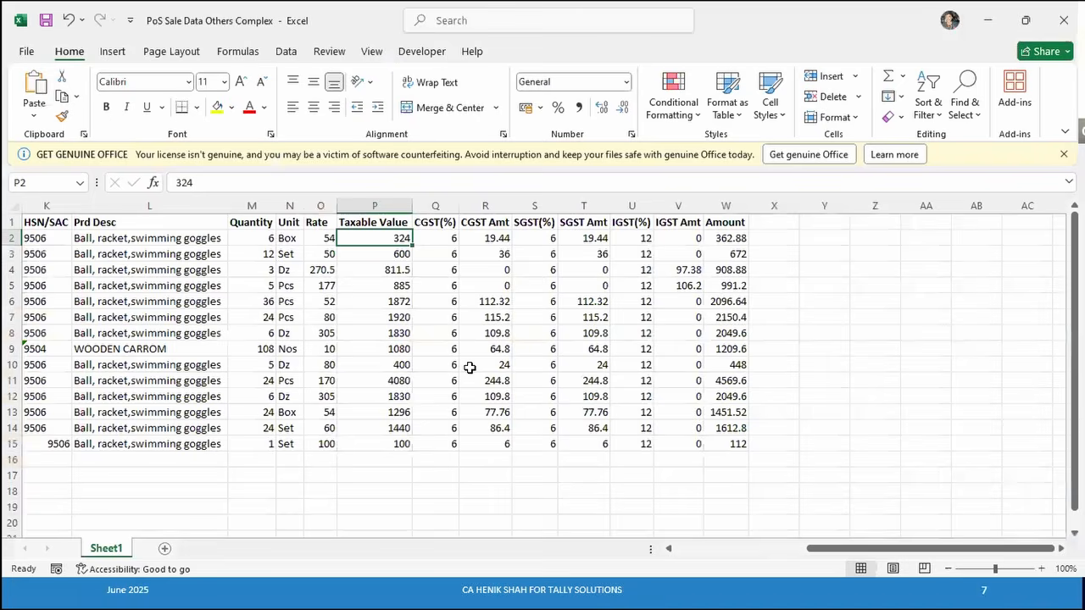
pyautogui.hotkey('alt', 'Tab')
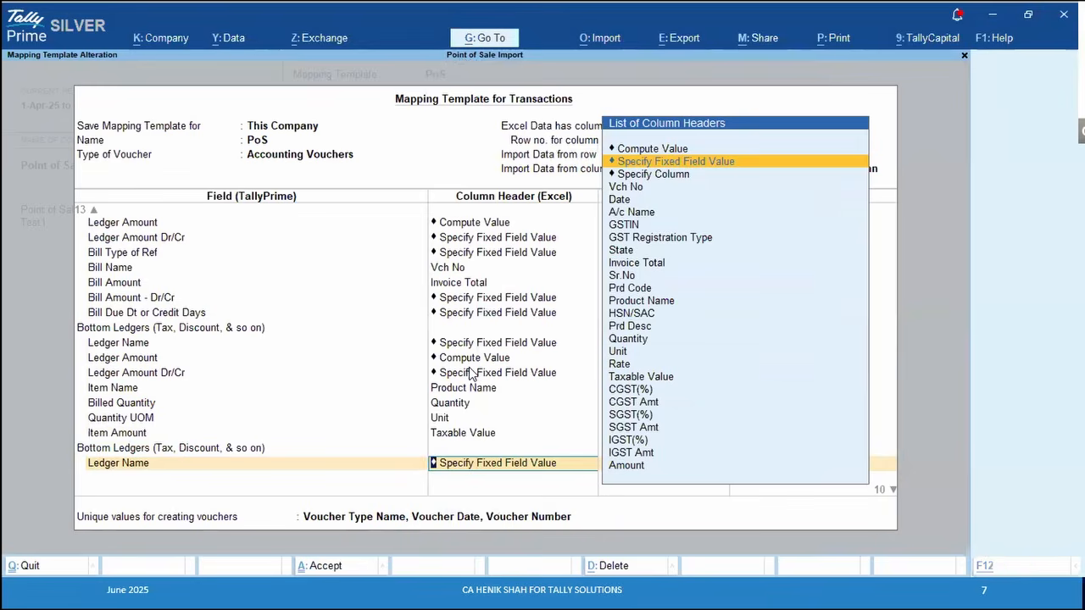
pyautogui.hotkey('alt', 'Tab')
pyautogui.press('Left')
pyautogui.press('Left')
pyautogui.press('Left')
pyautogui.hotkey('ctrl', 'space')
pyautogui.press('Right')
pyautogui.press('Right')
pyautogui.press('Right')
pyautogui.press('Left')
pyautogui.press('Left')
pyautogui.press('Left')
pyautogui.hotkey('ctrl', 'space')
pyautogui.press('Right')
pyautogui.press('Right')
pyautogui.press('Right')
pyautogui.press('Right')
pyautogui.hotkey('ctrl', 'space')
pyautogui.press('Left')
pyautogui.press('Left')
pyautogui.press('Left')
pyautogui.press('Left')
pyautogui.hotkey('ctrl', 'space')
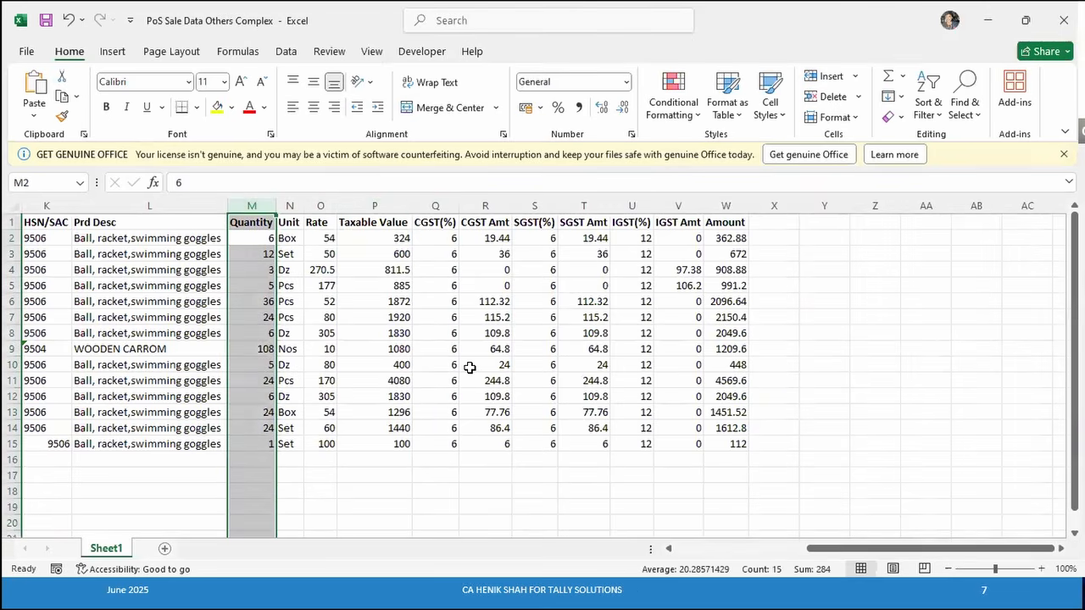
# In the mapping template, try adding an Item Allocations - Rate field below Item Amount in the sales ledger's Bottom Ledgers block
pyautogui.hotkey('alt', 'Tab')
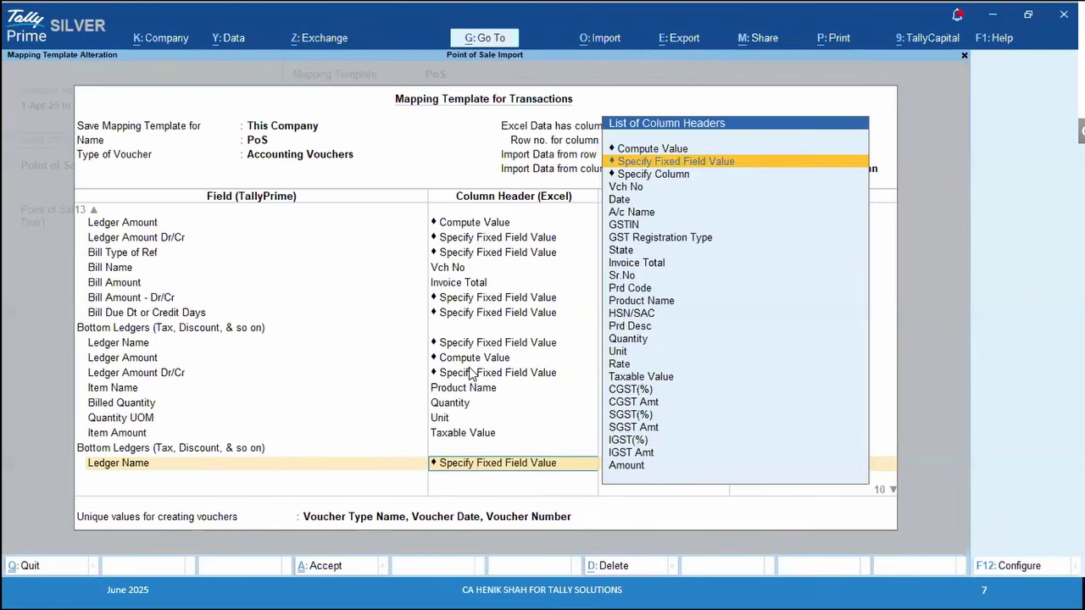
pyautogui.click(117, 435)
pyautogui.press('Return')
pyautogui.press('Return')
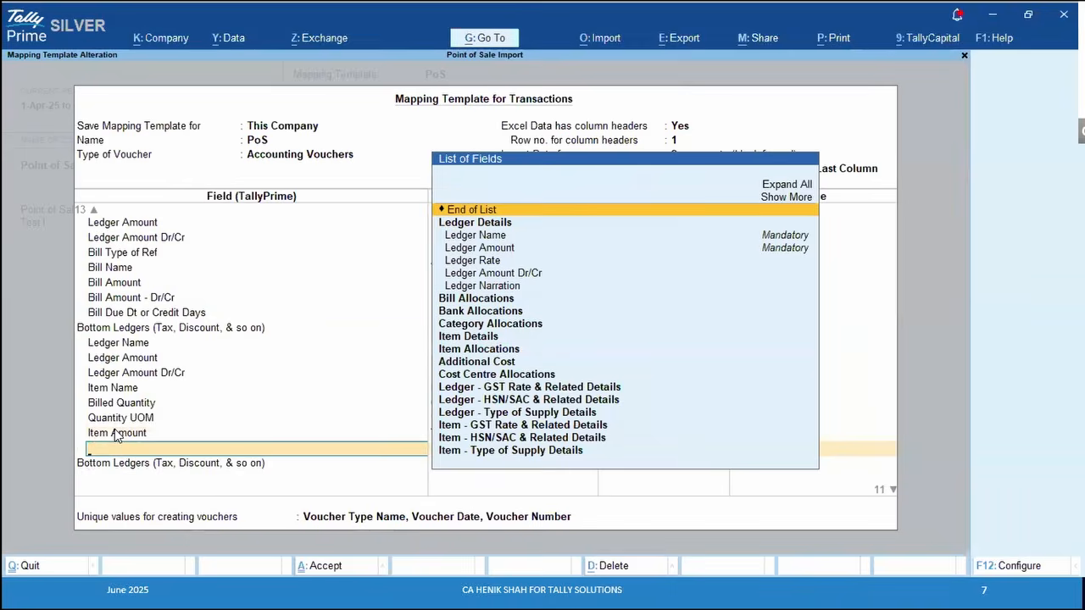
pyautogui.write('Ite')
pyautogui.press('Down')
pyautogui.press('Down')
pyautogui.press('Down')
pyautogui.press('Down')
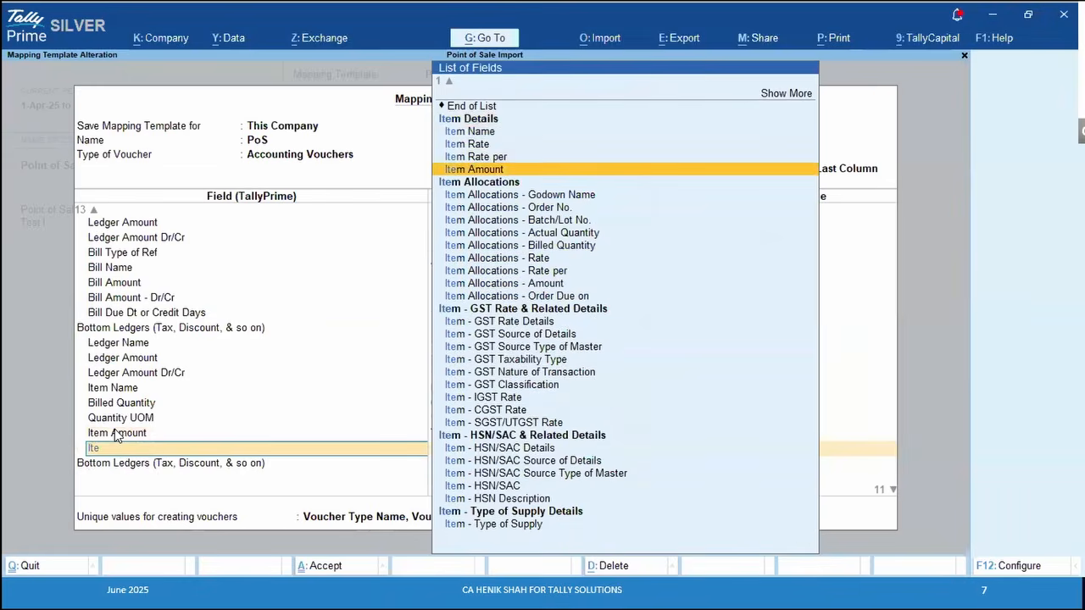
pyautogui.press('Down')
pyautogui.press('Down')
pyautogui.press('Down')
pyautogui.press('Down')
pyautogui.press('Down')
pyautogui.press('Down')
pyautogui.press('Return')
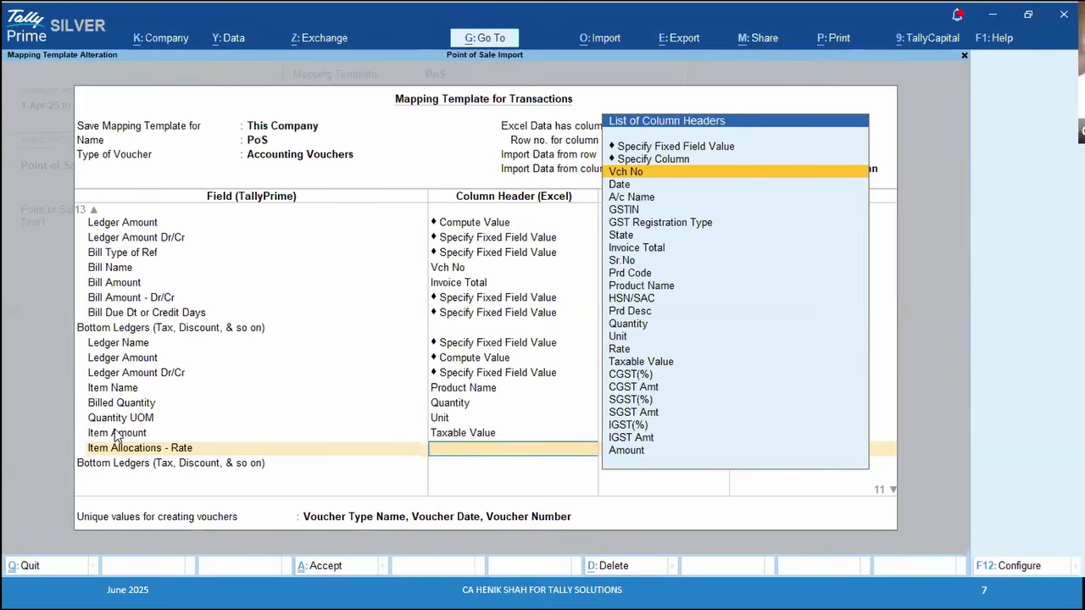
# Discard the added Item Allocations - Rate row by ending the field list, and return to the second Bottom Ledgers' Ledger Name
pyautogui.press('Down')
pyautogui.press('Down')
pyautogui.press('Down')
pyautogui.press('Down')
pyautogui.press('Down')
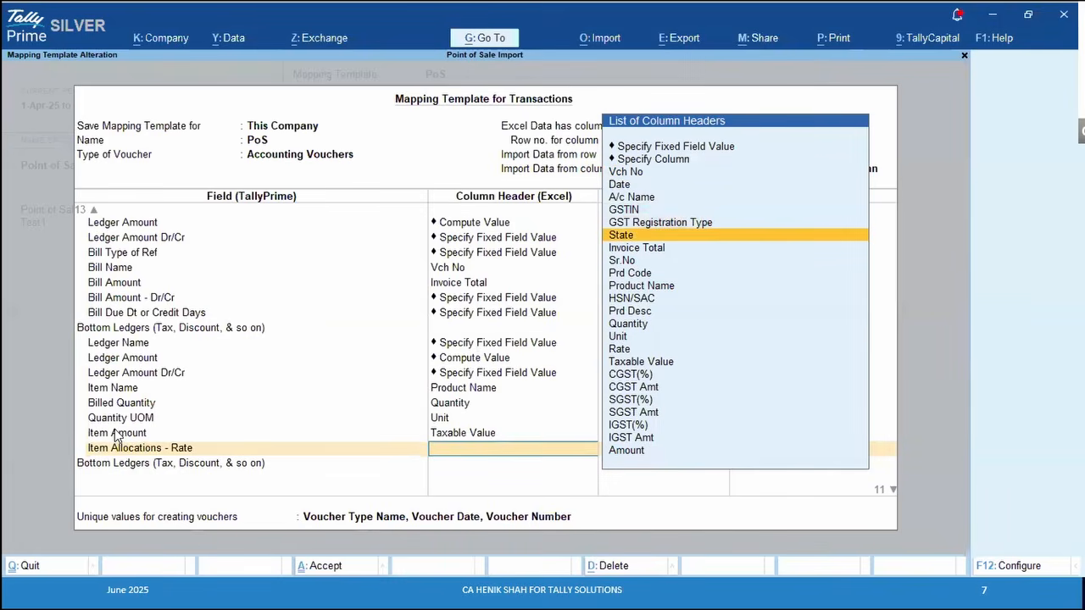
pyautogui.press('BackSpace')
pyautogui.press('Up')
pyautogui.press('Up')
pyautogui.press('Up')
pyautogui.press('Up')
pyautogui.press('Up')
pyautogui.press('Up')
pyautogui.press('Up')
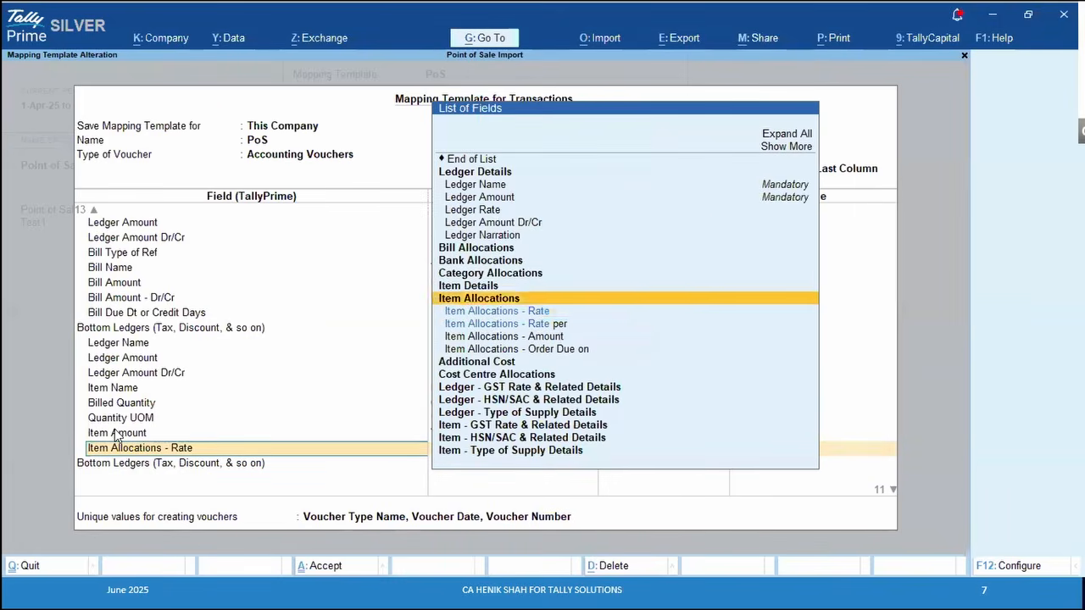
pyautogui.press('Up')
pyautogui.press('Up')
pyautogui.press('Up')
pyautogui.press('Up')
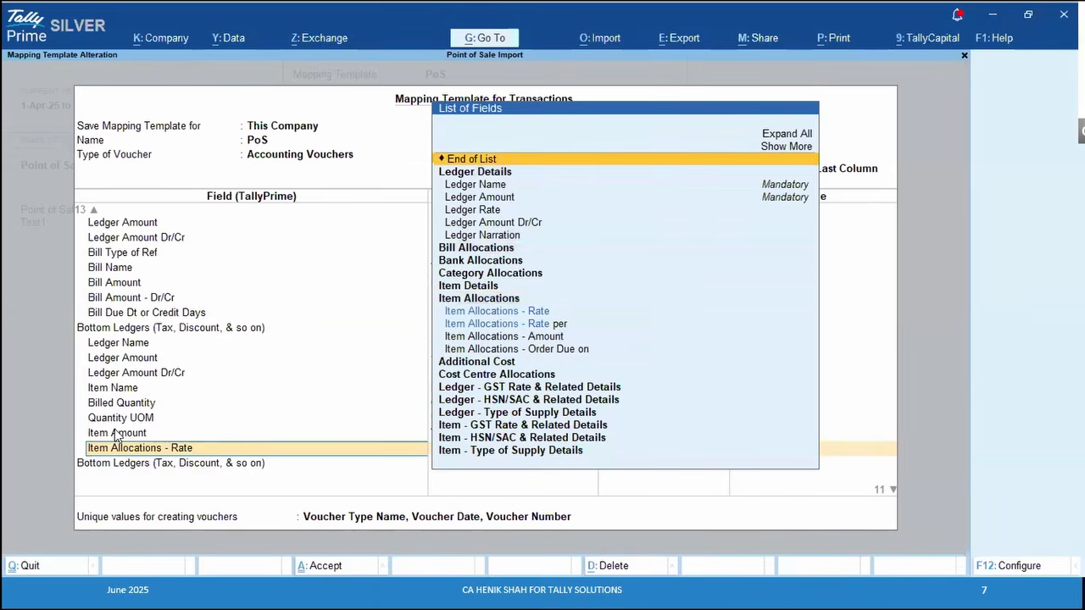
pyautogui.press('Return')
pyautogui.press('Return')
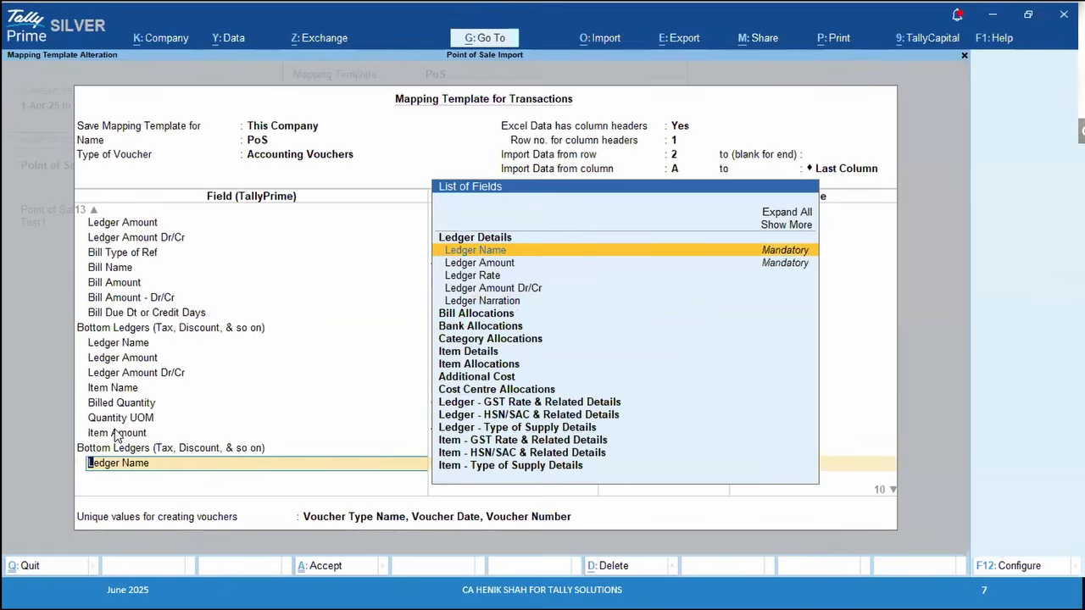
# In the workbook, examine the CGST Amt and SGST(%) columns and go back along row 2 through the Unit column
pyautogui.hotkey('alt', 'Tab')
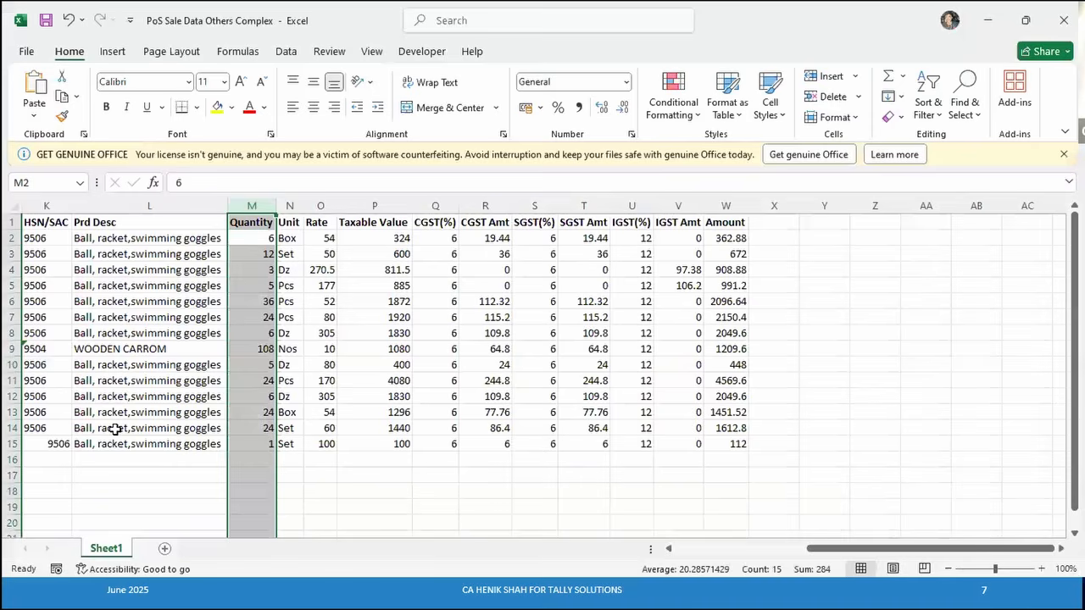
pyautogui.press('Right')
pyautogui.press('Right')
pyautogui.press('Right')
pyautogui.press('Right')
pyautogui.press('Right')
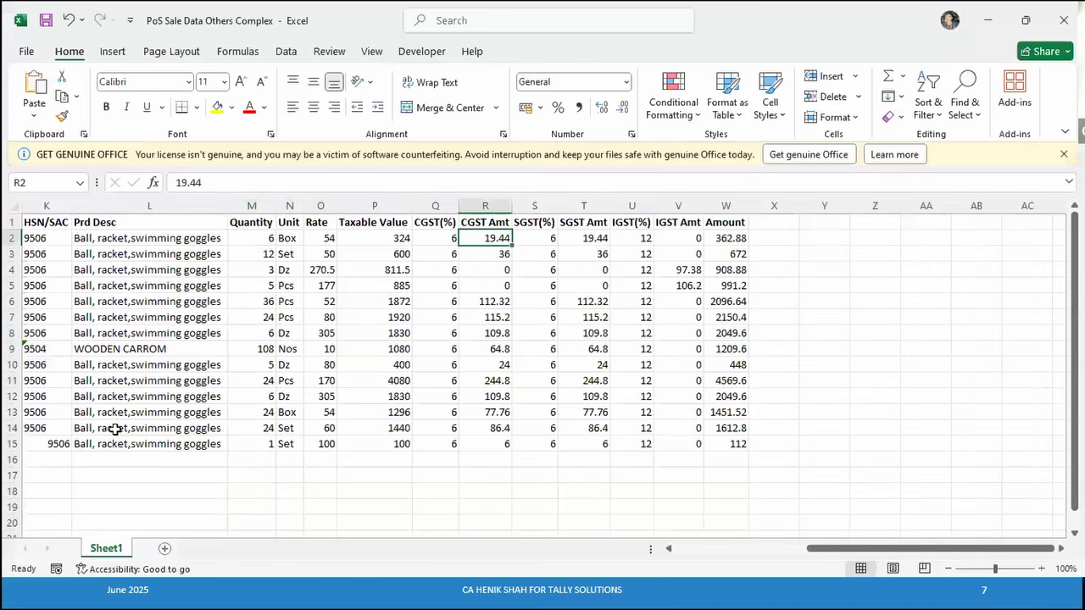
pyautogui.press('Up')
pyautogui.press('Right')
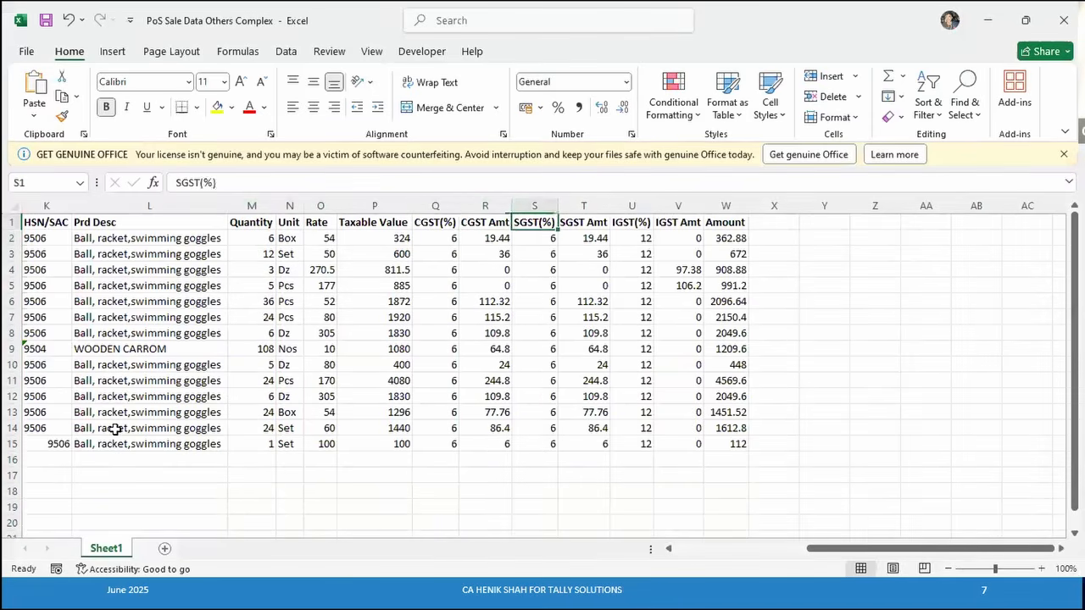
pyautogui.press('Left')
pyautogui.press('Down')
pyautogui.press('Left')
pyautogui.press('Left')
pyautogui.press('Left')
pyautogui.press('Left')
pyautogui.press('Left')
pyautogui.press('Left')
pyautogui.press('Left')
pyautogui.press('Left')
pyautogui.press('Left')
pyautogui.press('Left')
pyautogui.press('Left')
pyautogui.press('Left')
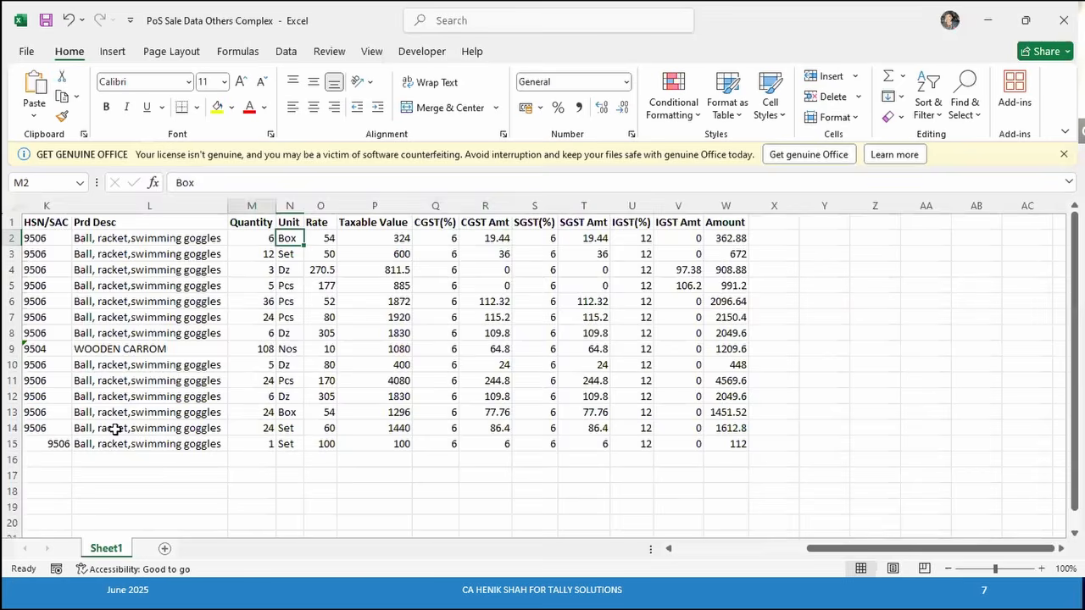
# Enter the trial ledger name cgst in cell X2, beside the Amount column
pyautogui.press('Right')
pyautogui.press('Right')
pyautogui.press('Right')
pyautogui.press('Right')
pyautogui.press('Right')
pyautogui.press('Right')
pyautogui.press('Right')
pyautogui.press('Right')
pyautogui.press('Right')
pyautogui.press('Right')
pyautogui.press('Right')
pyautogui.press('Right')
pyautogui.press('Right')
pyautogui.press('Right')
pyautogui.press('Right')
pyautogui.press('Right')
pyautogui.press('Right')
pyautogui.press('Right')
pyautogui.press('Right')
pyautogui.press('Left')
pyautogui.write('cgst')
pyautogui.press('Return')
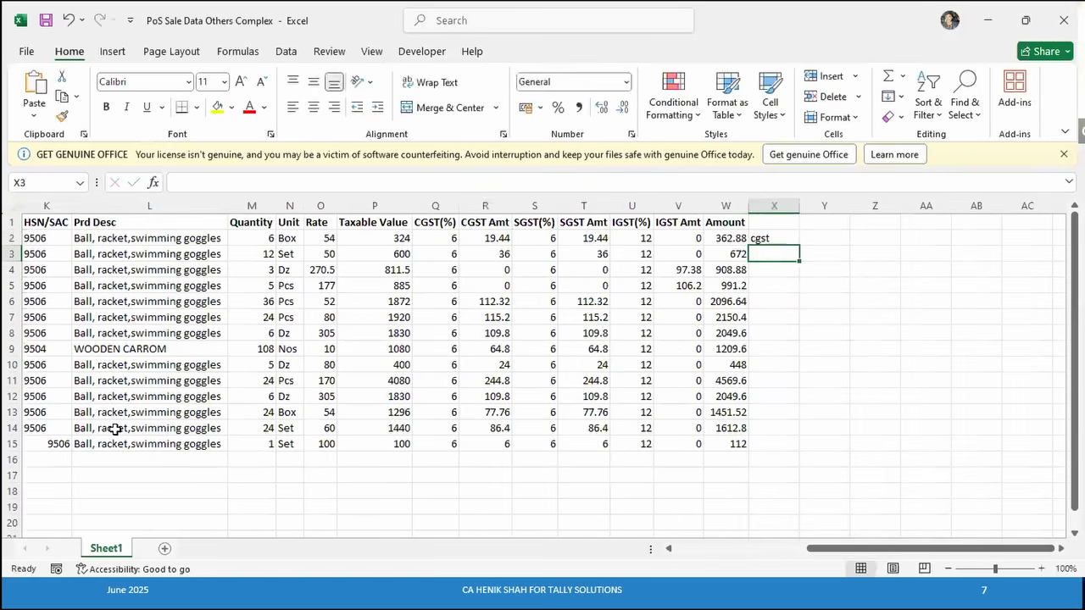
# Abandon the entry started in X3 and clear the trial ledger name from X2
pyautogui.write('ch')
pyautogui.press('Escape')
pyautogui.press('Up')
pyautogui.press('Delete')
# Look across row 2 from the first columns through the item details to the CGST Amt cell, R2
pyautogui.press('Left')
pyautogui.press('Left')
pyautogui.press('Left')
pyautogui.press('Left')
pyautogui.press('Left')
pyautogui.press('Left')
pyautogui.press('Left')
pyautogui.press('Left')
pyautogui.press('Left')
pyautogui.press('Left')
pyautogui.press('Left')
pyautogui.press('Left')
pyautogui.press('Home')
pyautogui.press('Right')
pyautogui.press('Right')
pyautogui.hotkey('ctrl', 'space')
pyautogui.press('Right')
pyautogui.press('Right')
pyautogui.press('Right')
pyautogui.press('Right')
pyautogui.press('Right')
pyautogui.press('Right')
pyautogui.press('Right')
pyautogui.press('Right')
pyautogui.press('Right')
pyautogui.press('Right')
pyautogui.press('Right')
pyautogui.press('Right')
pyautogui.press('Right')
pyautogui.press('Right')
pyautogui.press('Right')
pyautogui.press('Right')
pyautogui.press('Right')
pyautogui.press('Right')
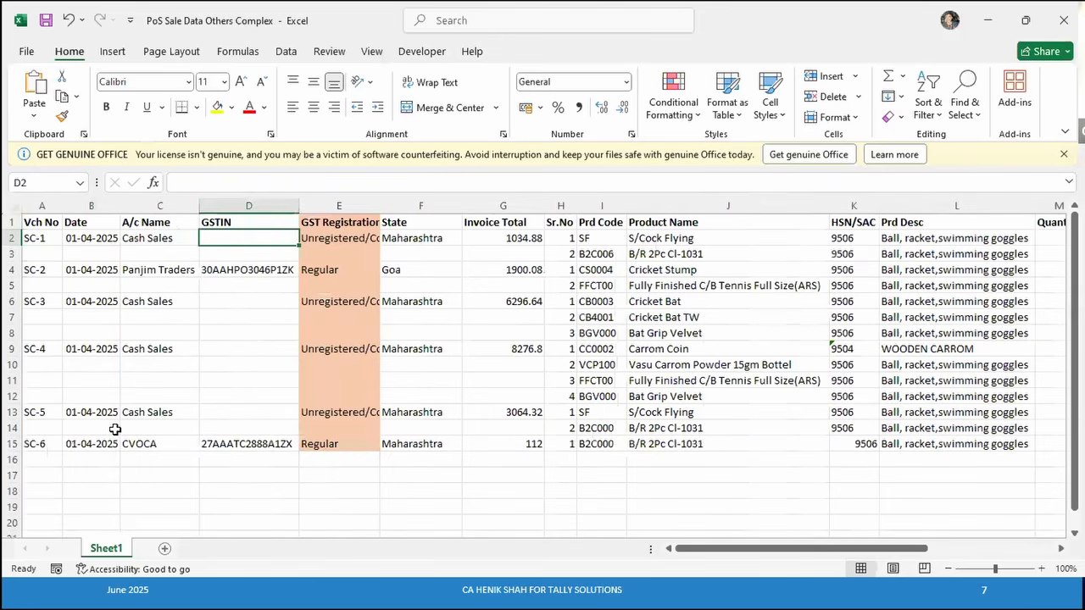
pyautogui.press('Left')
pyautogui.press('Left')
pyautogui.press('Left')
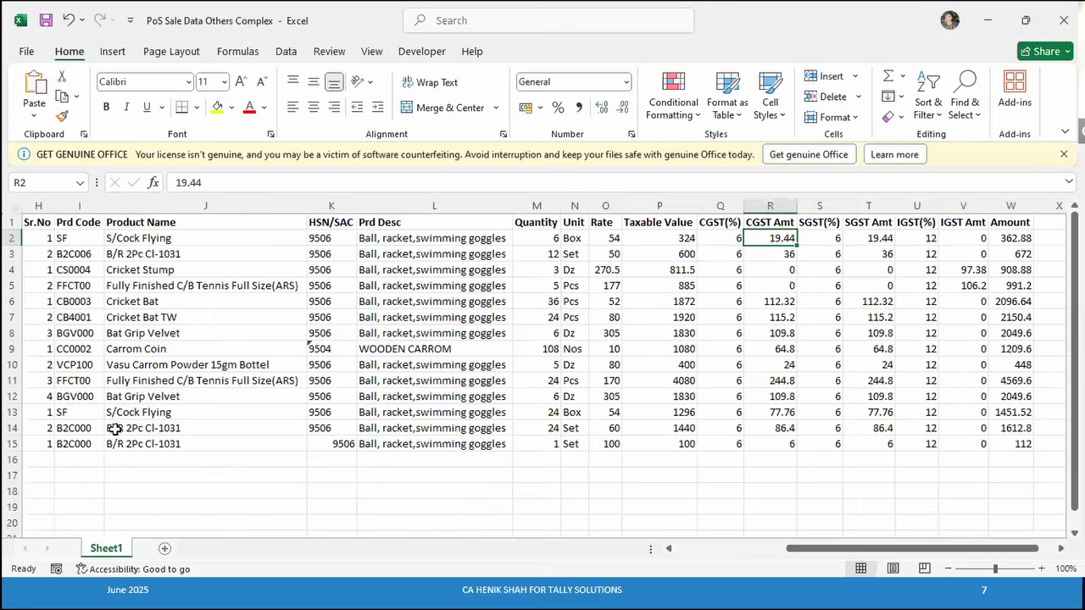
# In the mapping template, check the second Bottom Ledgers' CGST Ledger Name mapping and proceed to its Ledger Amount
pyautogui.hotkey('alt', 'Tab')
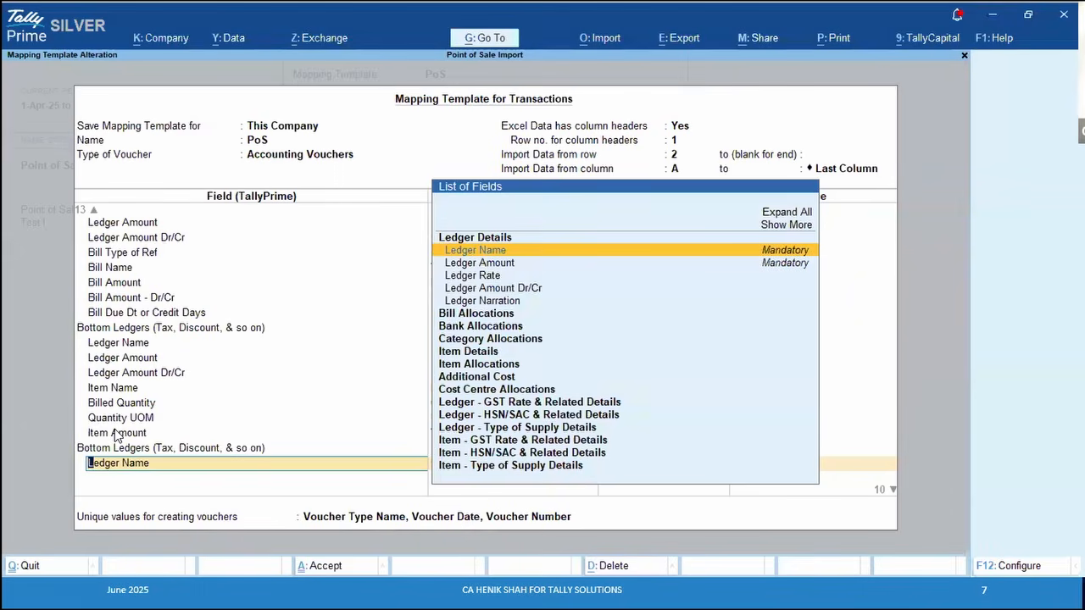
pyautogui.press('Return')
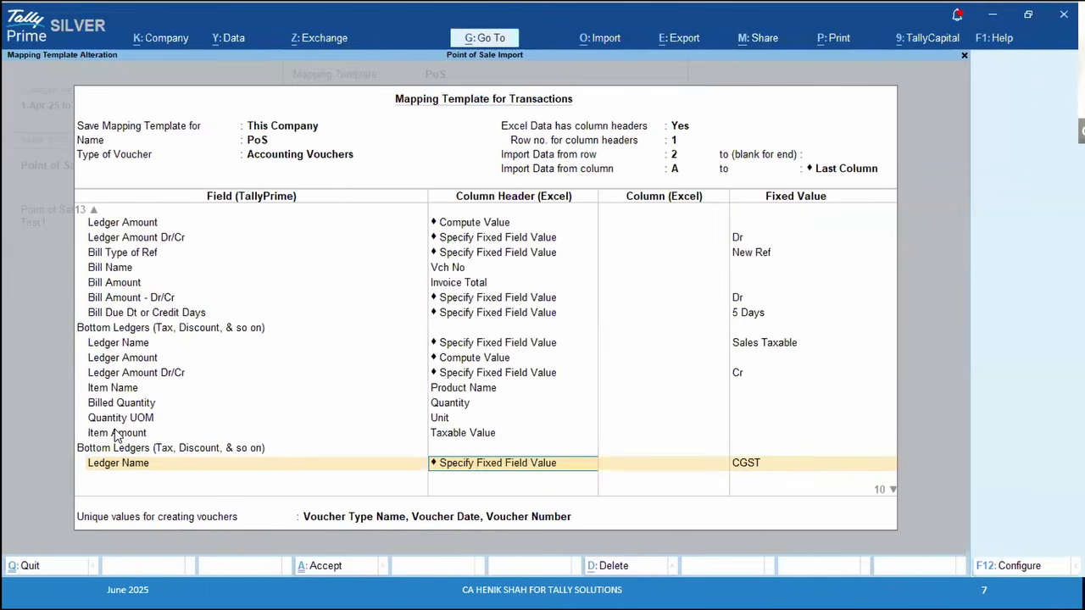
pyautogui.press('Return')
pyautogui.press('Return')
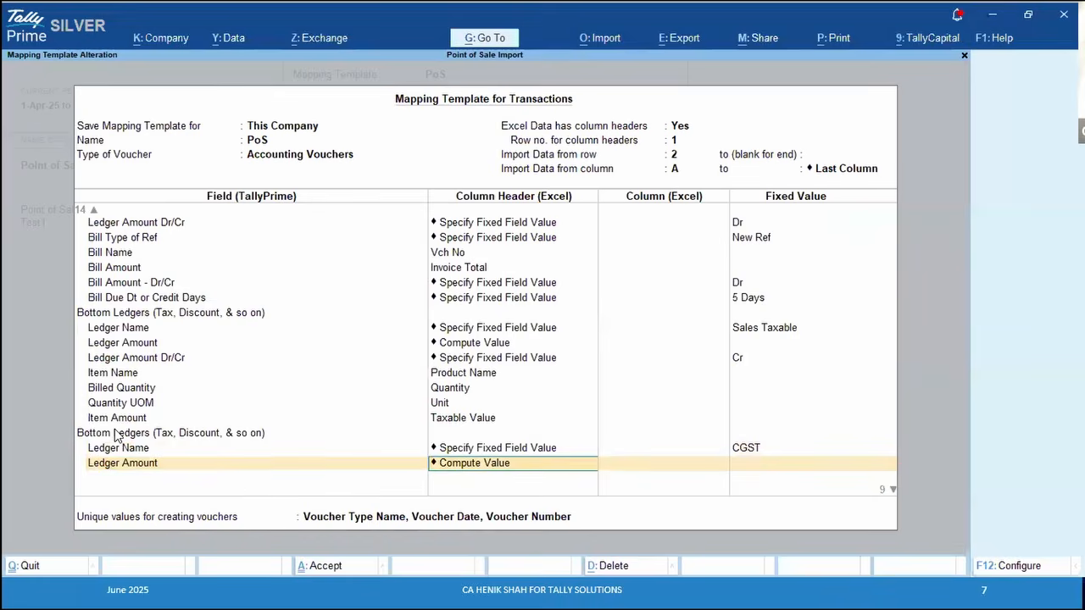
# In the workbook, select the first voucher's two CGST Amt cells, R2:R3
pyautogui.hotkey('alt', 'Tab')
pyautogui.press('Left')
pyautogui.press('Right')
pyautogui.press('Right')
pyautogui.press('Right')
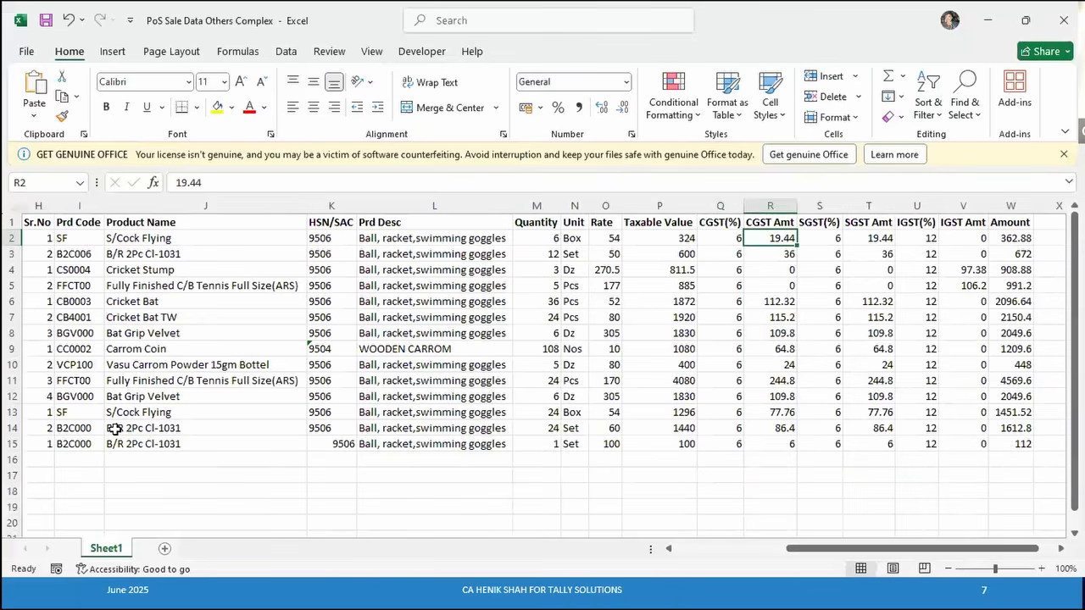
pyautogui.press('Left')
pyautogui.press('Left')
pyautogui.hotkey('shift', 'Down')
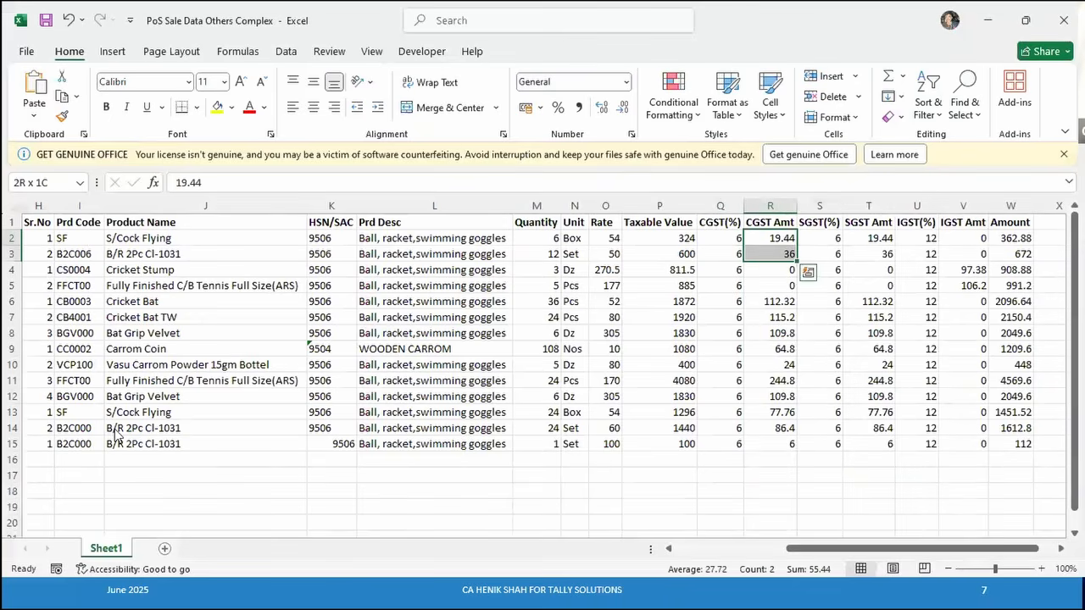
# In the template, check the CGST ledger's Compute Value column and Dr/Cr setting, and continue to Ledger Amount Dr/Cr
pyautogui.hotkey('alt', 'Tab')
pyautogui.press('Return')
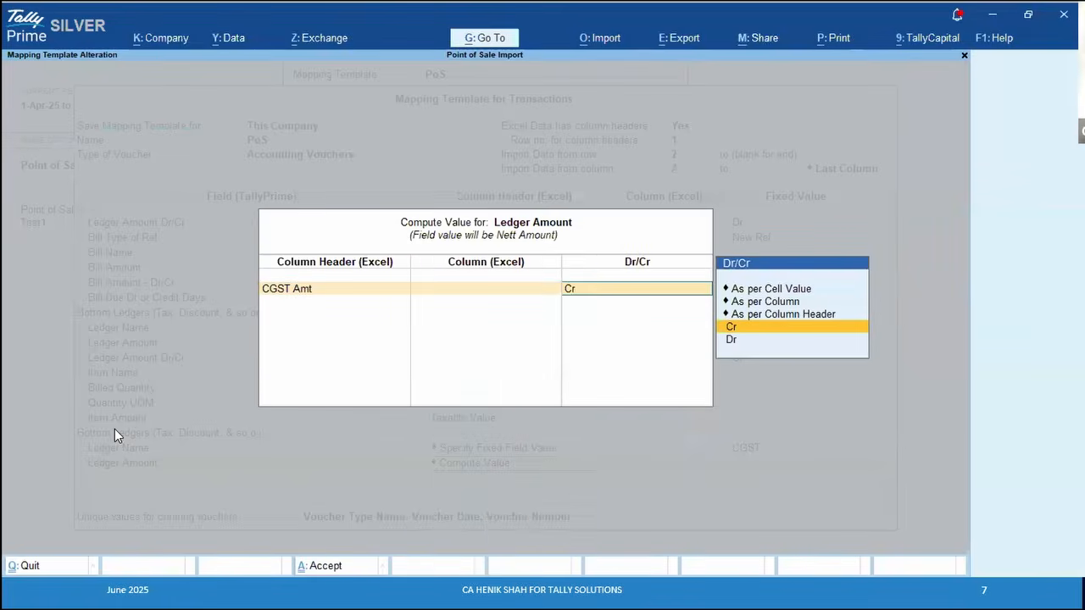
pyautogui.press('Return')
pyautogui.press('Return')
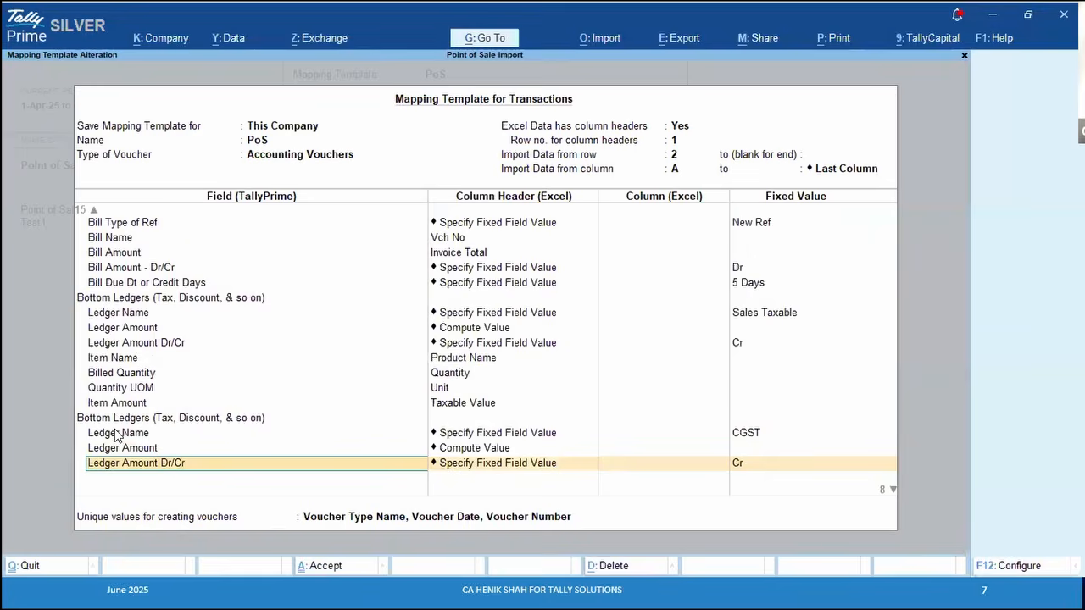
# Review the CGST ledger's Dr/Cr mapping and the third Bottom Ledgers' Ledger Name fixed value, SGST, and return to the workbook
pyautogui.hotkey('alt', 'Tab')
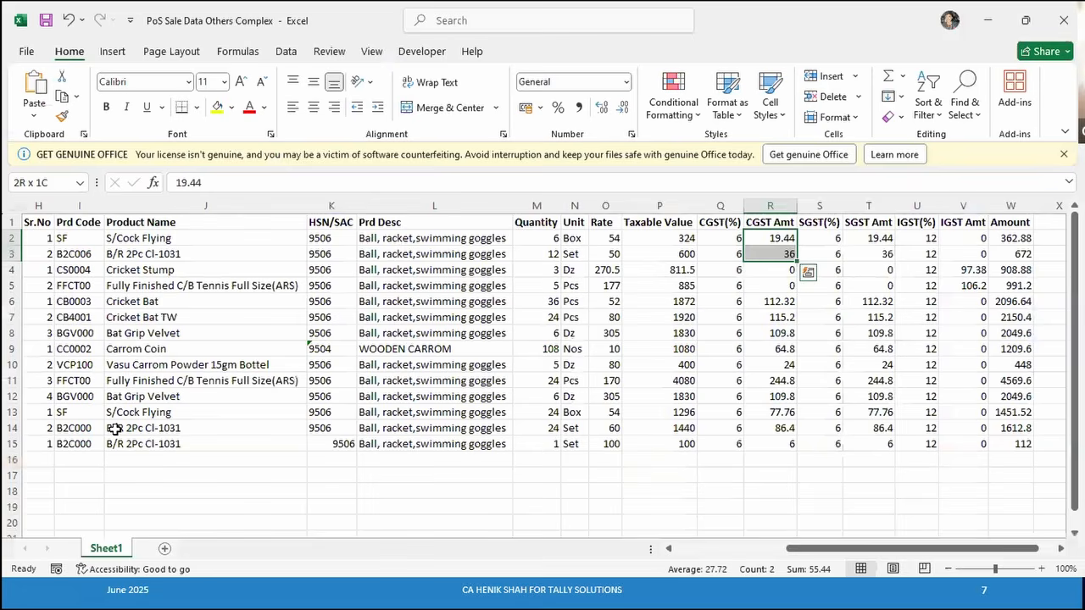
pyautogui.hotkey('alt', 'Tab')
pyautogui.press('Return')
pyautogui.press('Return')
pyautogui.press('Return')
pyautogui.press('Down')
pyautogui.press('Return')
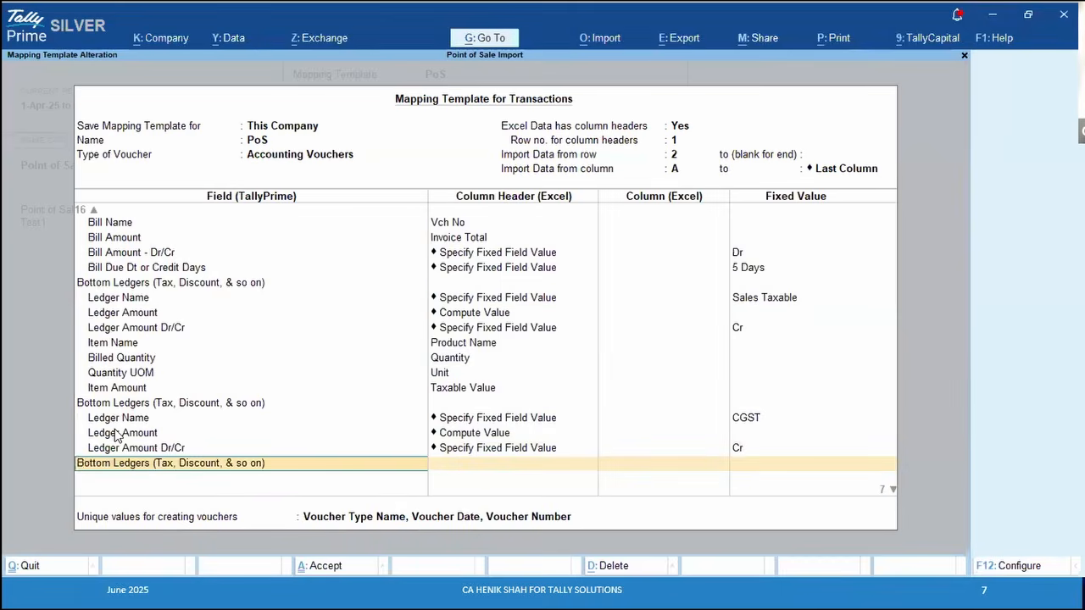
pyautogui.press('Return')
pyautogui.press('Return')
pyautogui.press('Return')
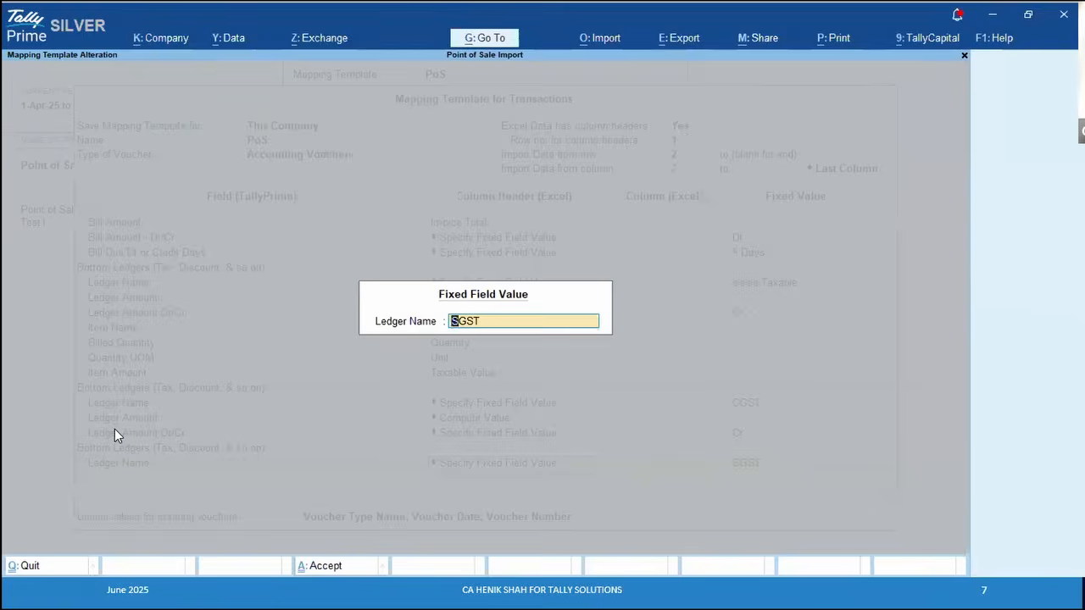
pyautogui.press('Return')
pyautogui.hotkey('alt', 'Tab')
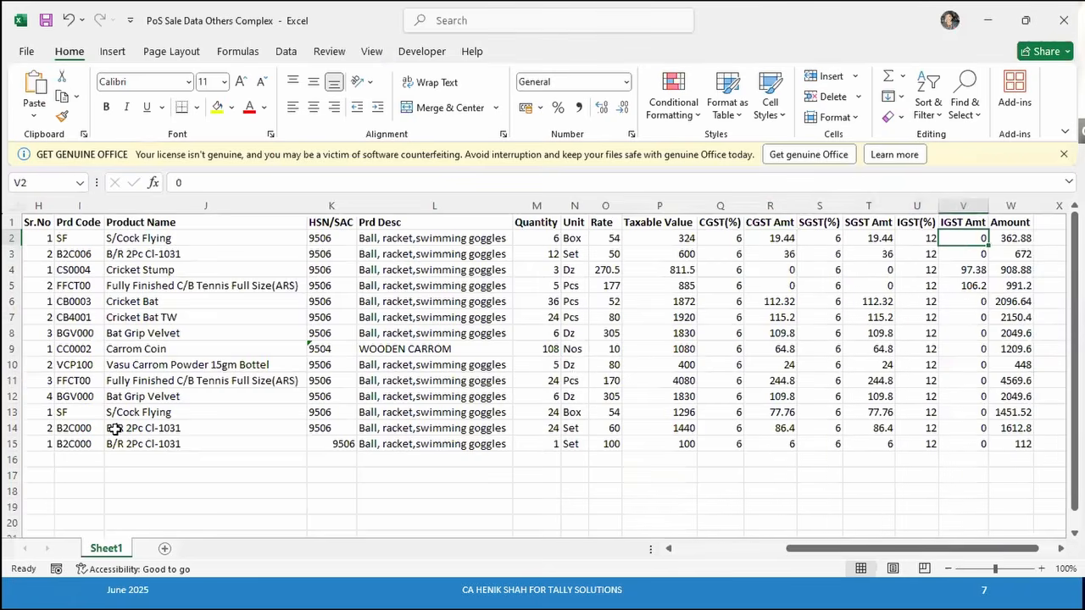
# In the workbook, go across the voucher columns and select the SGST Amt column
pyautogui.press('Right')
pyautogui.press('Right')
pyautogui.press('Right')
pyautogui.press('Right')
pyautogui.press('Right')
pyautogui.press('Right')
pyautogui.press('Right')
pyautogui.press('Right')
pyautogui.press('Right')
pyautogui.press('Right')
pyautogui.press('Right')
pyautogui.press('Right')
pyautogui.press('Left')
pyautogui.press('Left')
pyautogui.press('Left')
pyautogui.press('Left')
pyautogui.press('Left')
pyautogui.press('Left')
pyautogui.press('Left')
pyautogui.press('Left')
pyautogui.press('Left')
pyautogui.press('Left')
pyautogui.press('Left')
pyautogui.press('Left')
pyautogui.press('Left')
pyautogui.press('Left')
pyautogui.press('Left')
pyautogui.press('Left')
pyautogui.press('Right')
pyautogui.press('Right')
pyautogui.hotkey('ctrl', 'space')
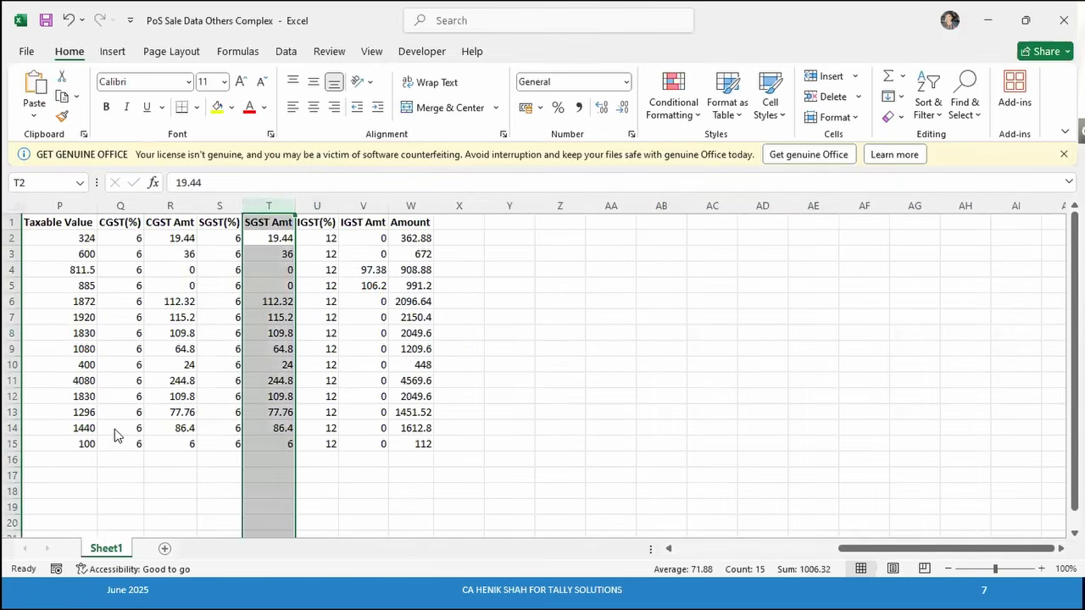
# In the mapping template, check the SGST ledger's Compute Value column and its Dr/Cr mapping
pyautogui.hotkey('alt', 'Tab')
pyautogui.press('BackSpace')
pyautogui.press('Return')
pyautogui.press('Return')
pyautogui.press('Return')
pyautogui.press('Return')
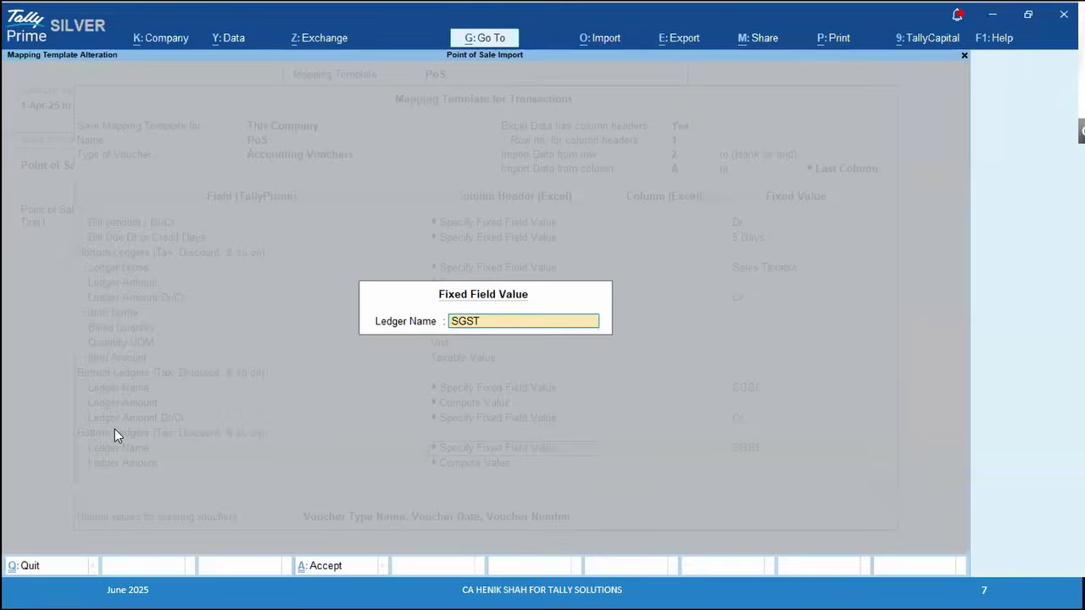
pyautogui.press('Return')
pyautogui.press('Return')
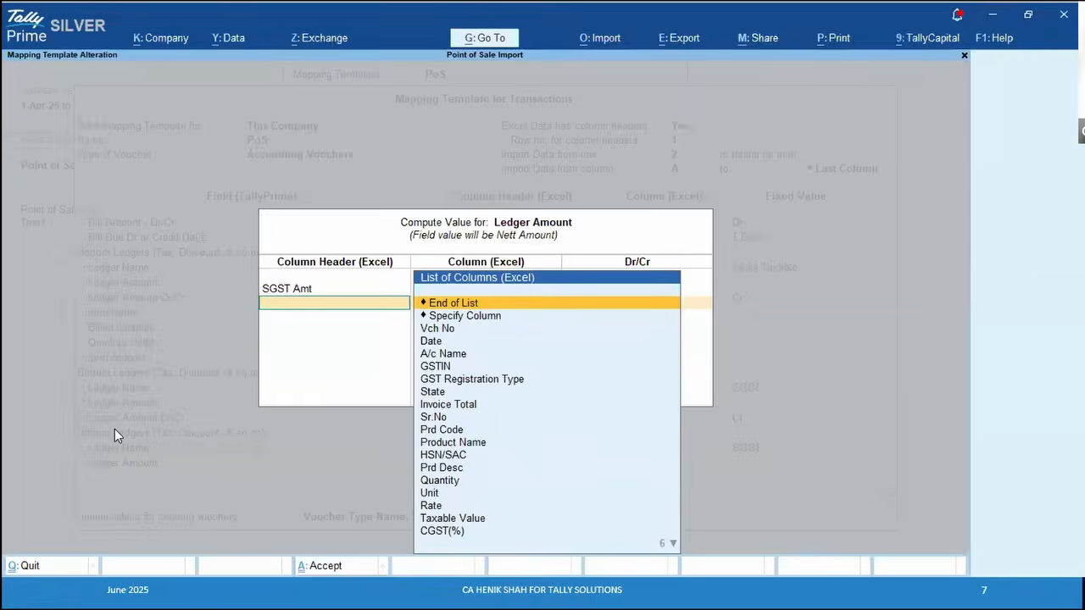
pyautogui.press('Return')
pyautogui.press('Return')
pyautogui.press('Return')
pyautogui.press('Return')
pyautogui.press('Return')
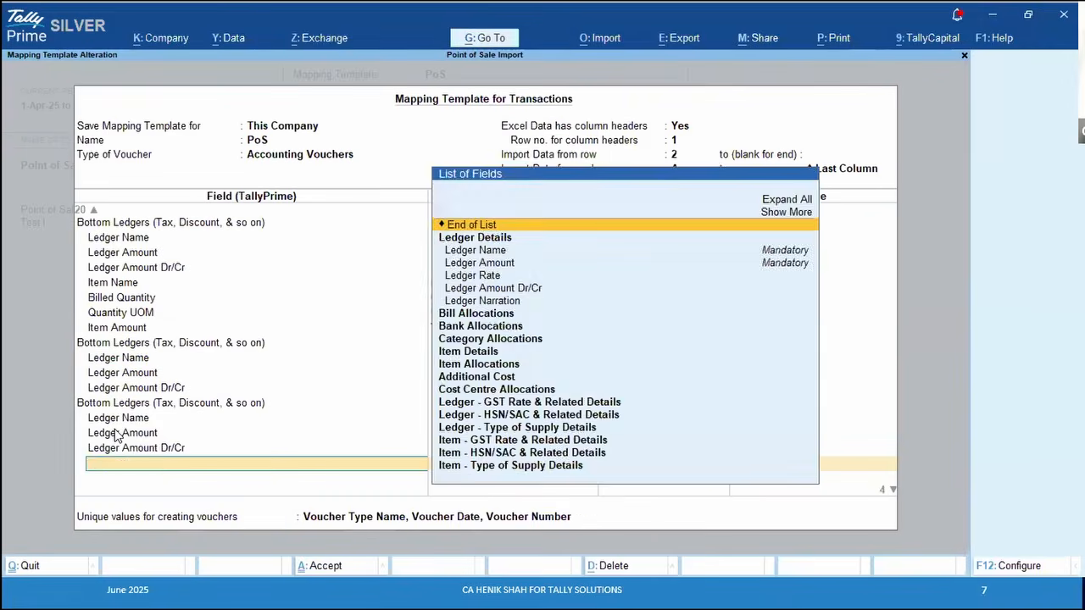
# Review the last Bottom Ledgers' IGST Ledger Name, Ledger Amount and Dr/Cr mappings
pyautogui.press('Return')
pyautogui.press('Return')
pyautogui.press('Return')
pyautogui.press('Return')
pyautogui.press('Return')
pyautogui.press('Return')
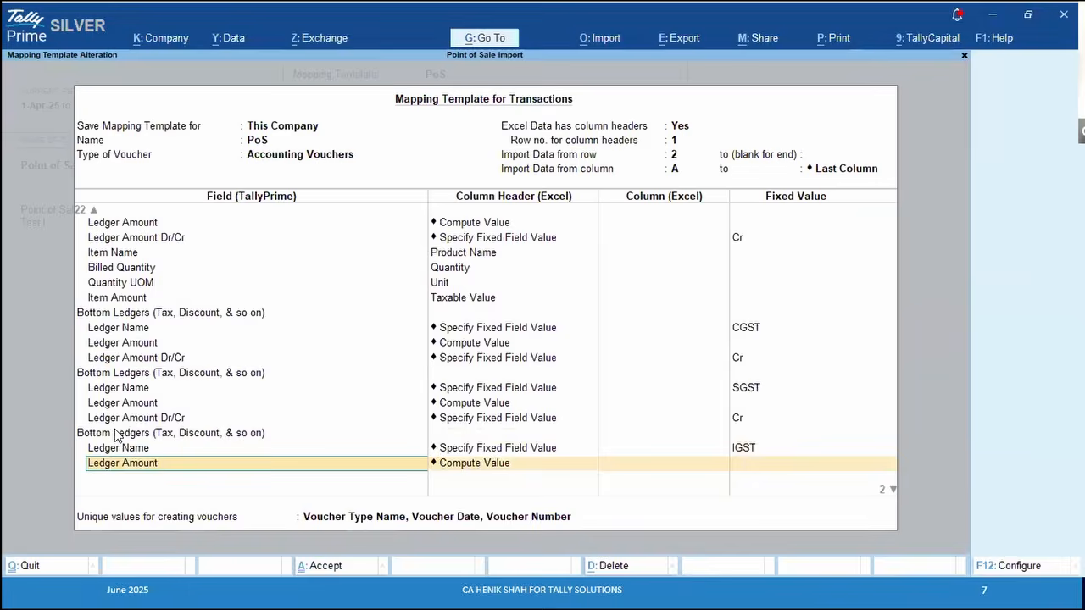
pyautogui.press('Return')
pyautogui.press('Return')
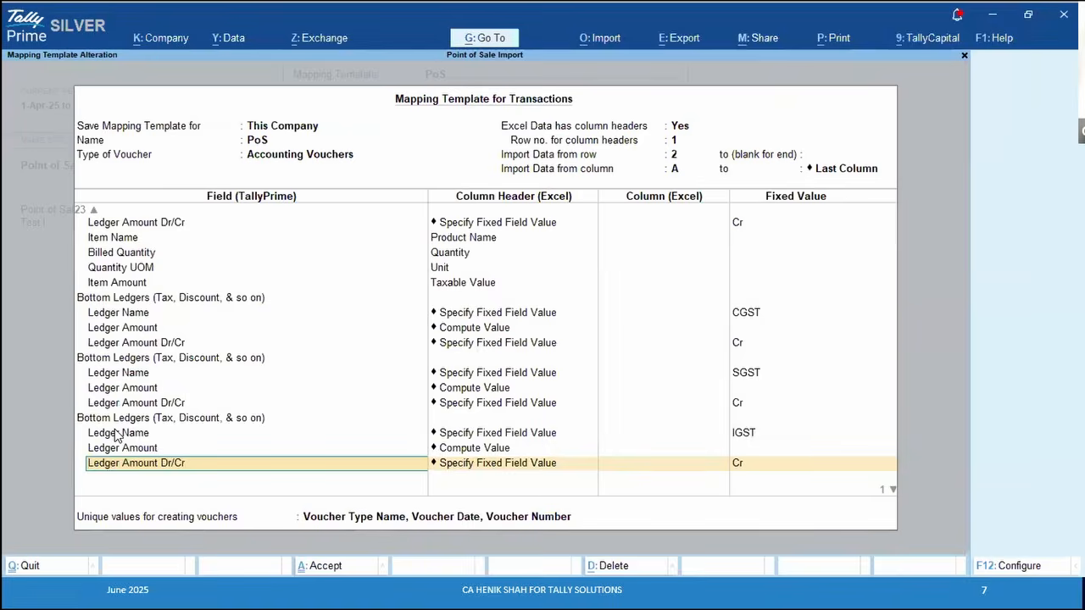
# Check the unique values for creating vouchers and decline accepting the template, returning to its fields
pyautogui.press('Return')
pyautogui.press('Return')
pyautogui.press('Return')
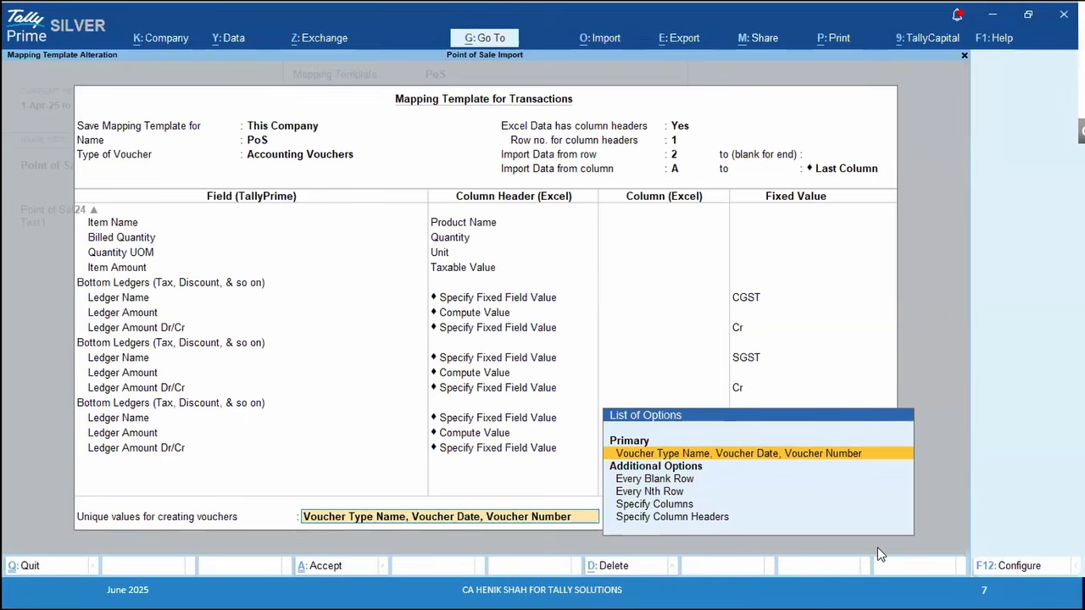
pyautogui.press('Return')
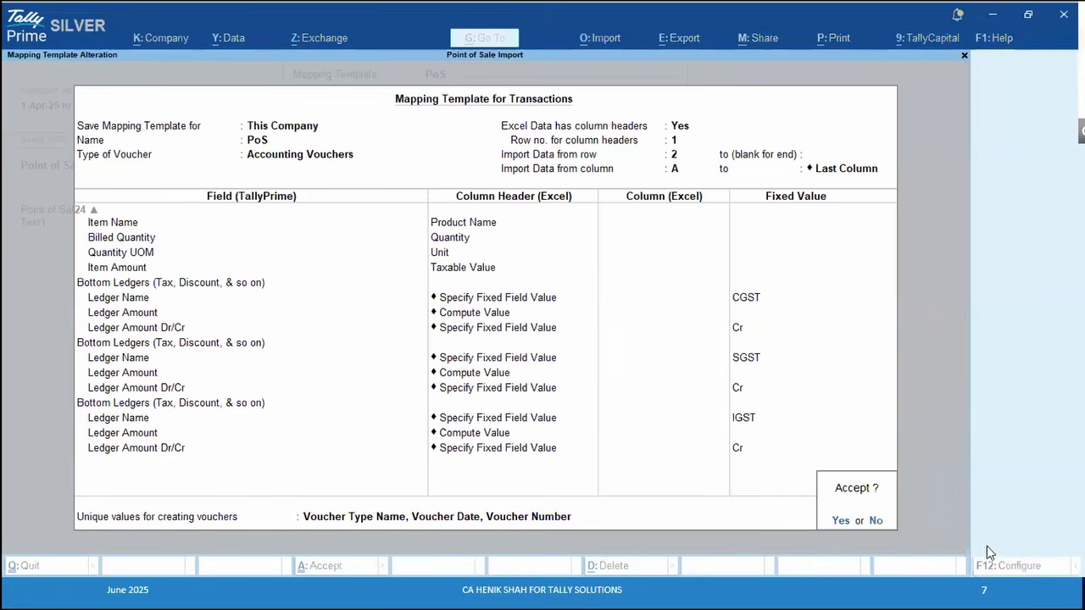
pyautogui.press('n')
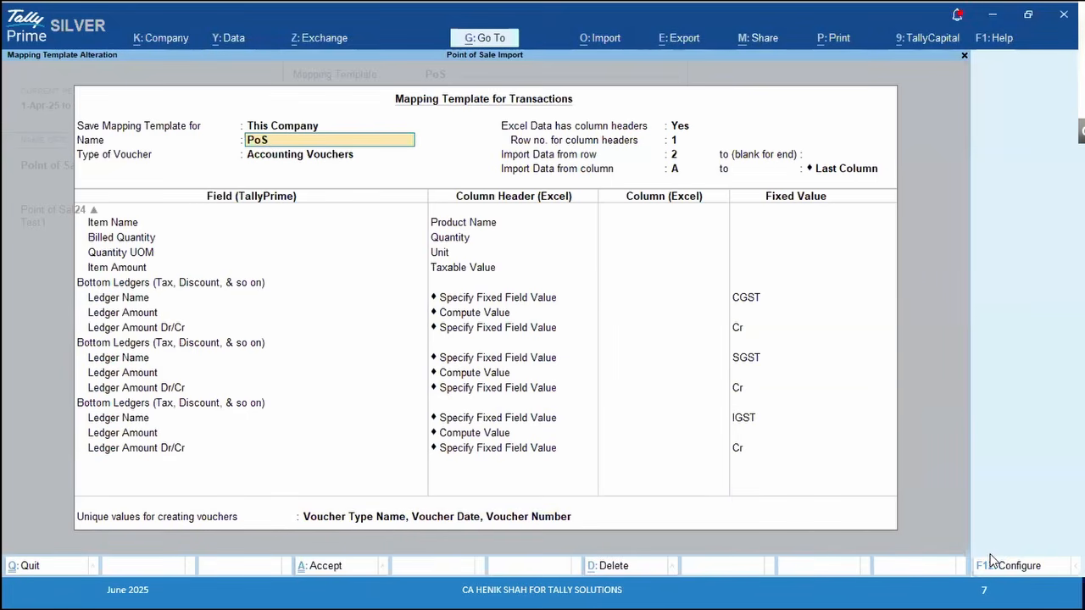
# Open the mapping template's configuration at the option for excluding Excel rows while importing data
pyautogui.click(1004, 566)
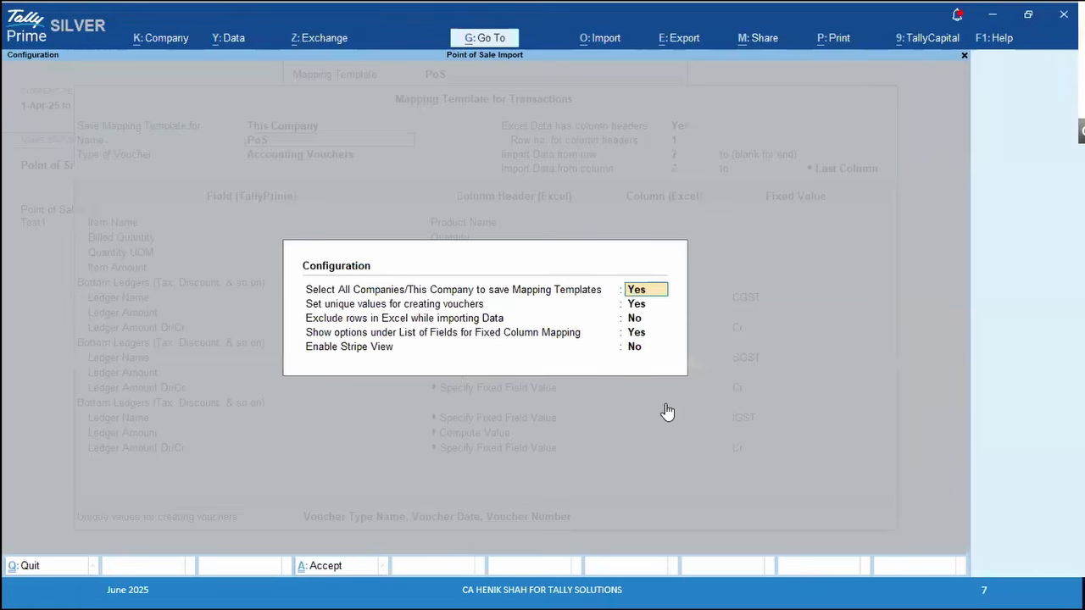
pyautogui.press('Return')
pyautogui.press('Return')
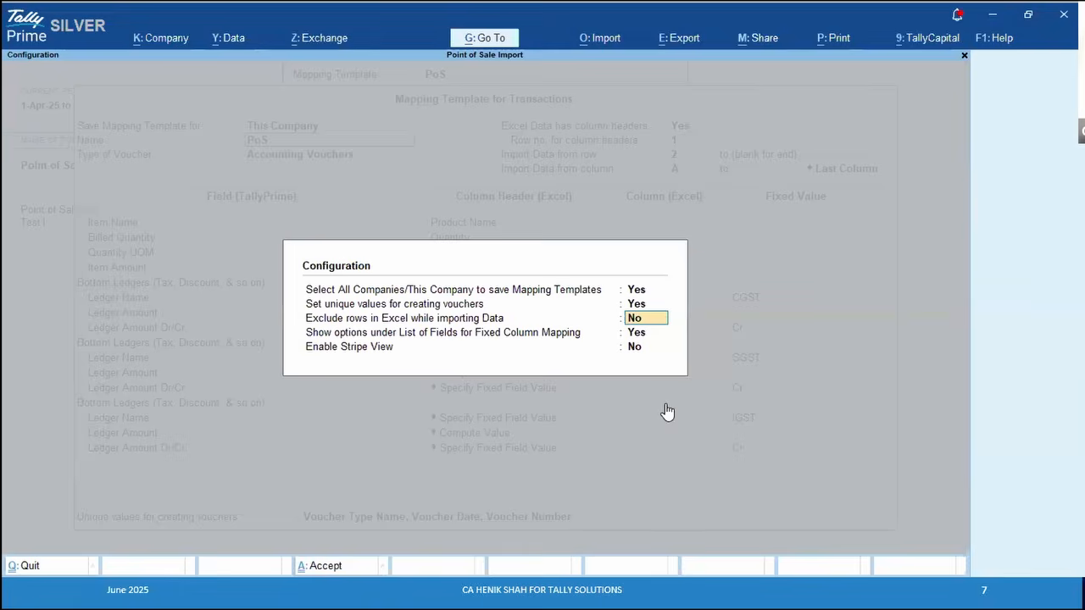
# In the workbook, insert a blank row above voucher SC-5
pyautogui.hotkey('alt', 'Tab')
pyautogui.press('Left')
pyautogui.press('Left')
pyautogui.press('Left')
pyautogui.press('Left')
pyautogui.press('Left')
pyautogui.press('Left')
pyautogui.press('Left')
pyautogui.press('Left')
pyautogui.press('Left')
pyautogui.press('Left')
pyautogui.press('Left')
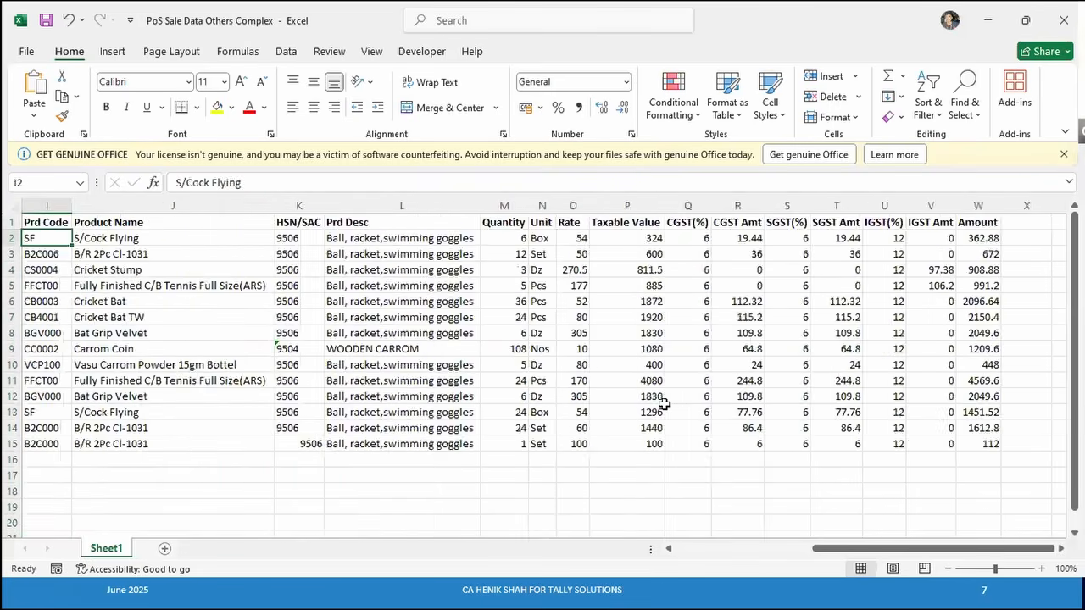
pyautogui.press('Left')
pyautogui.press('Left')
pyautogui.press('Left')
pyautogui.press('Left')
pyautogui.press('Left')
pyautogui.press('Left')
pyautogui.press('Left')
pyautogui.press('Left')
pyautogui.press('Down')
pyautogui.press('Down')
pyautogui.press('Down')
pyautogui.press('Down')
pyautogui.press('Down')
pyautogui.press('Down')
pyautogui.press('Down')
pyautogui.press('Down')
pyautogui.press('Down')
pyautogui.press('Down')
pyautogui.press('Down')
pyautogui.press('Down')
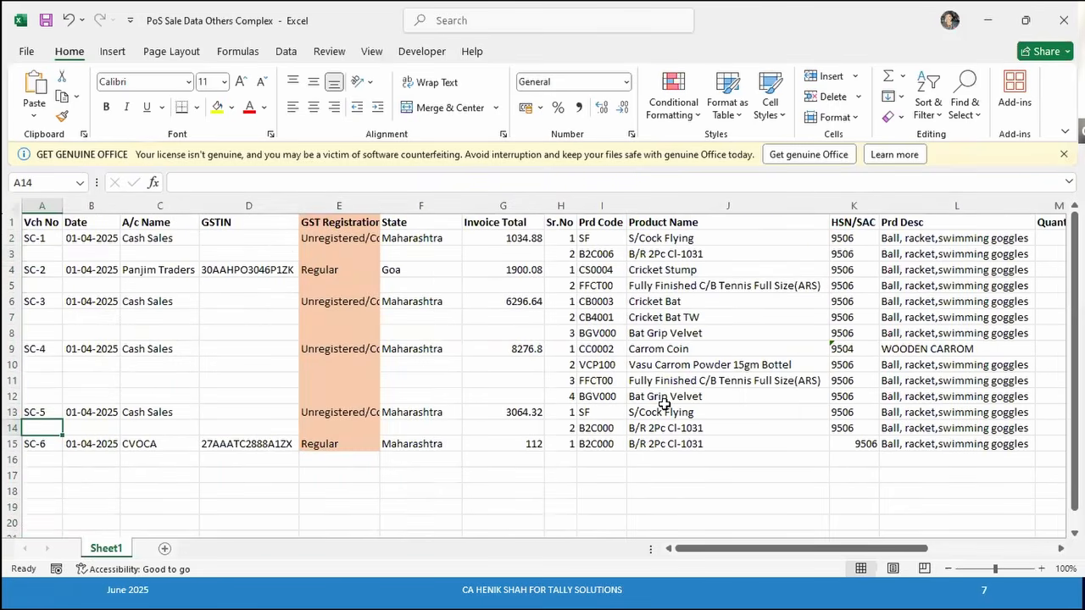
pyautogui.press('Up')
pyautogui.hotkey('shift', 'space')
pyautogui.hotkey('ctrl', '+')
pyautogui.press('Down')
# Insert another blank row above voucher SC-4
pyautogui.press('Up')
pyautogui.press('Up')
pyautogui.press('Up')
pyautogui.press('Up')
pyautogui.press('Up')
pyautogui.hotkey('shift', 'space')
pyautogui.hotkey('ctrl', '+')
pyautogui.press('Down')
pyautogui.press('Up')
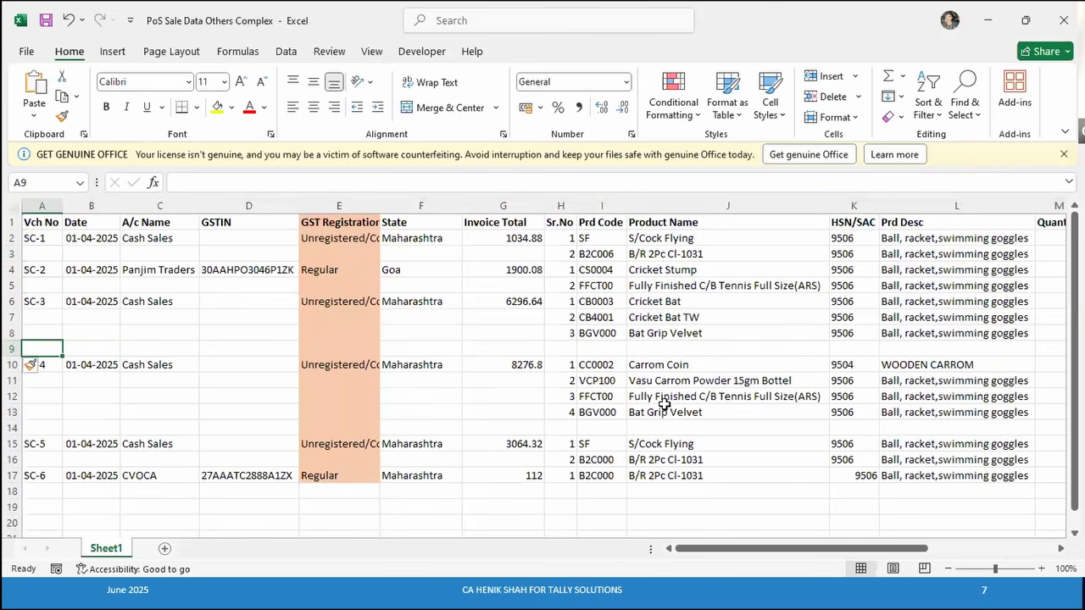
# Delete the two blank rows inserted above vouchers SC-4 and SC-5
pyautogui.hotkey('shift', 'space')
pyautogui.hotkey('ctrl', '-')
pyautogui.press('Down')
pyautogui.press('Down')
pyautogui.press('Down')
pyautogui.press('Down')
pyautogui.hotkey('shift', 'space')
pyautogui.hotkey('ctrl', '-')
pyautogui.press('Left')
pyautogui.press('Right')
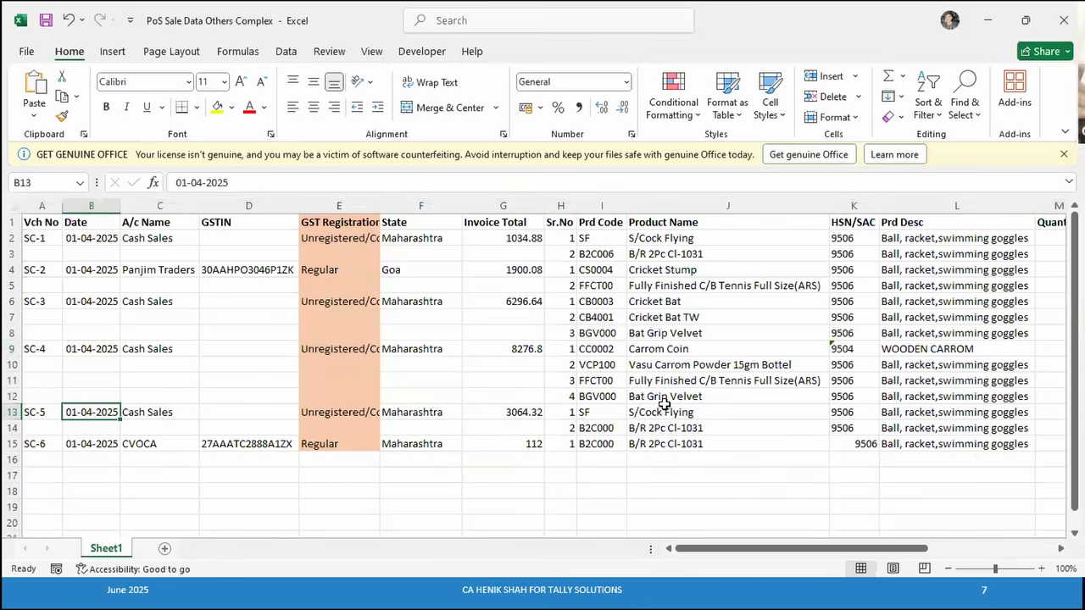
# In the TallyPrime configuration, set Exclude rows in Excel while importing Data to Yes and save the settings
pyautogui.hotkey('alt', 'Tab')
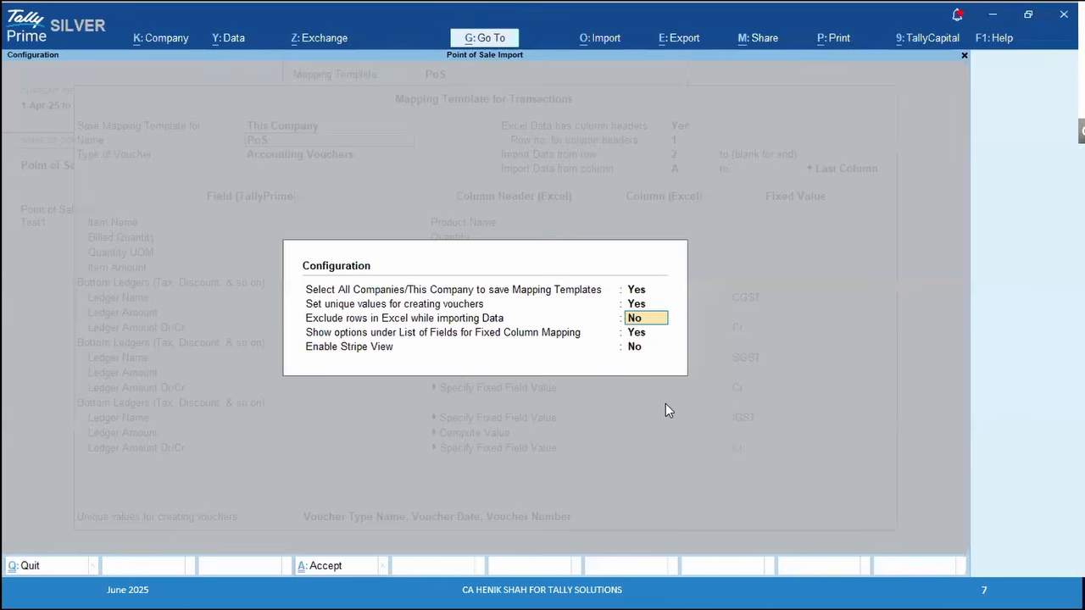
pyautogui.write('y')
pyautogui.press('Return')
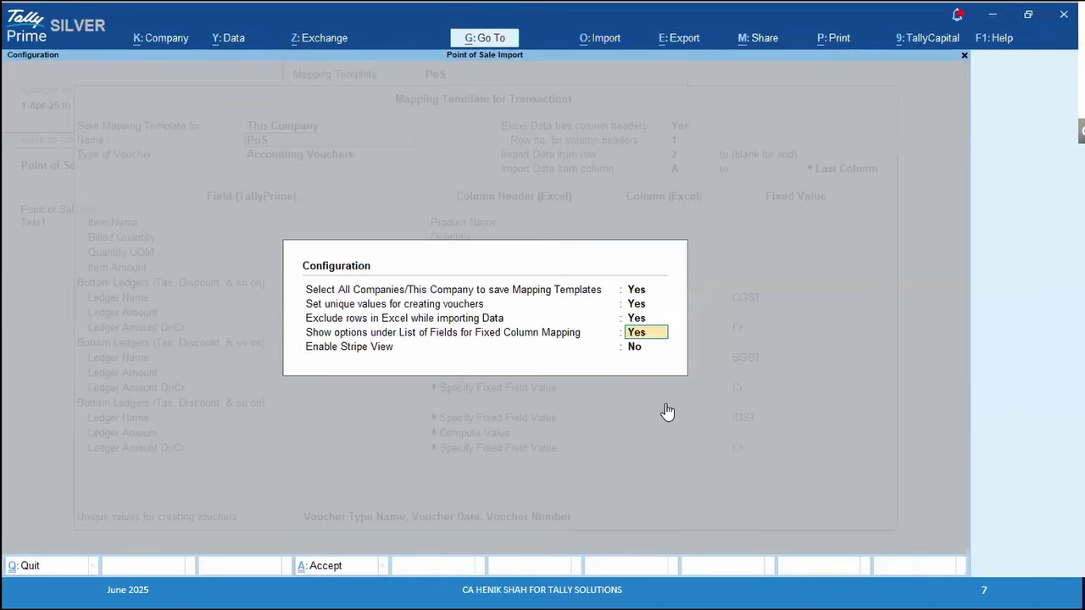
pyautogui.press('Up')
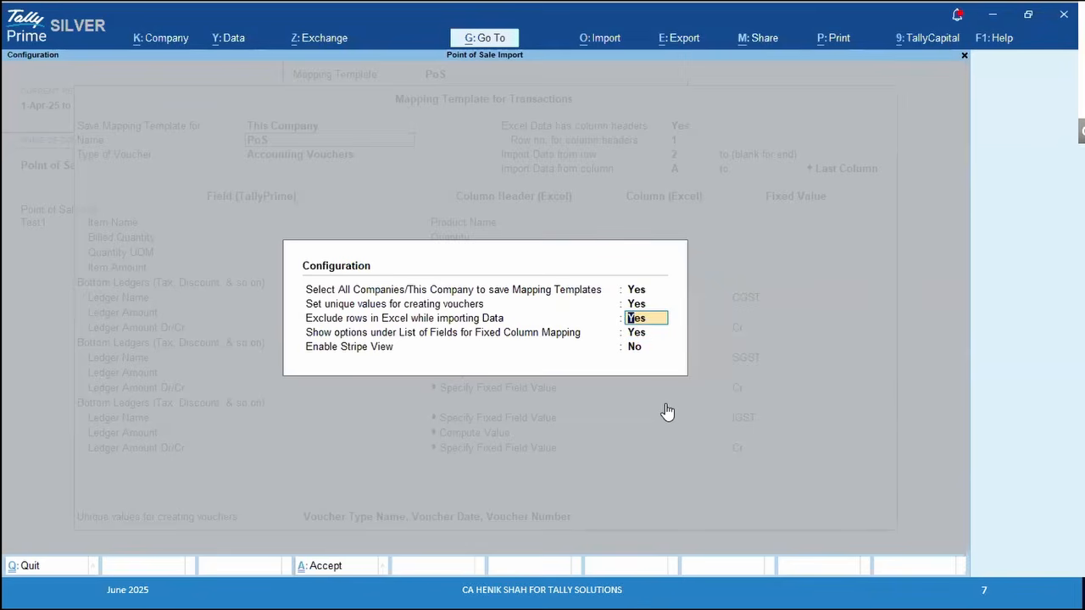
pyautogui.press('Return')
pyautogui.press('Return')
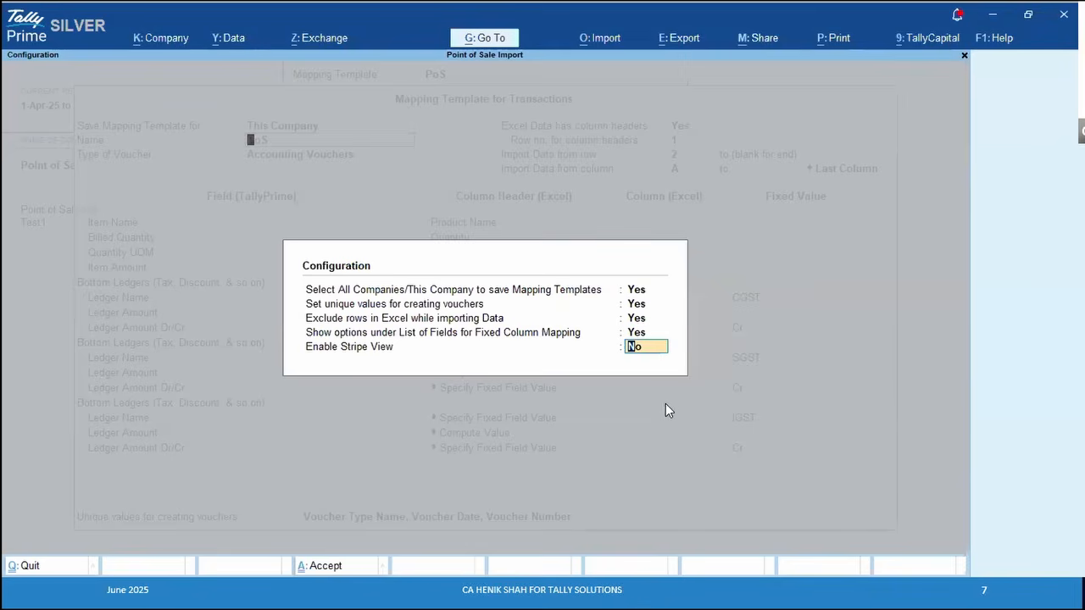
pyautogui.press('Return')
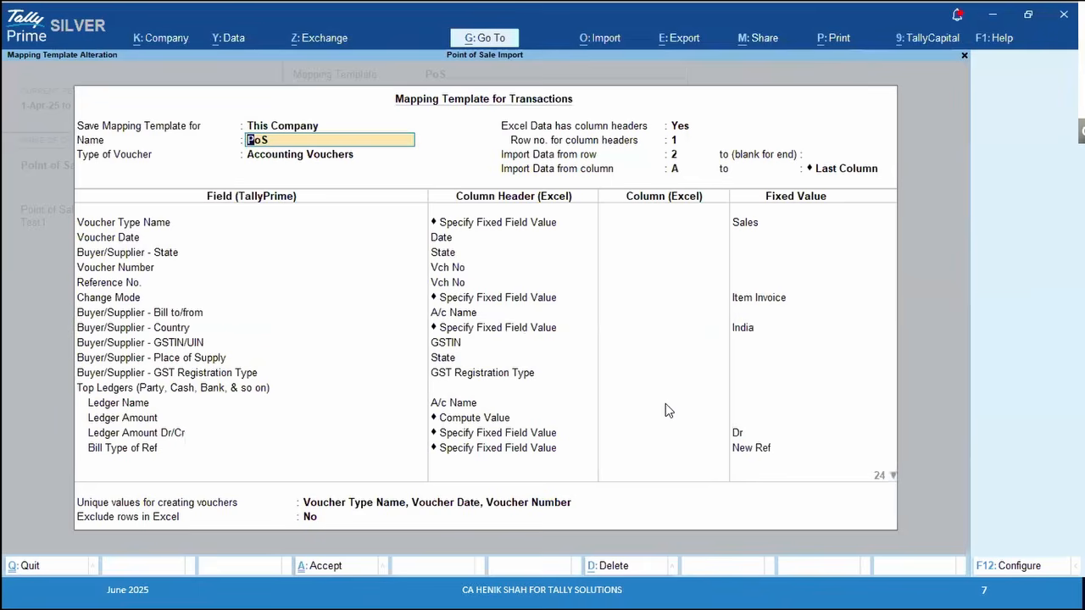
# Set Exclude rows in Excel to Yes for the PoS template and open its exclusion conditions
pyautogui.click(334, 519)
pyautogui.write('y')
pyautogui.press('Return')
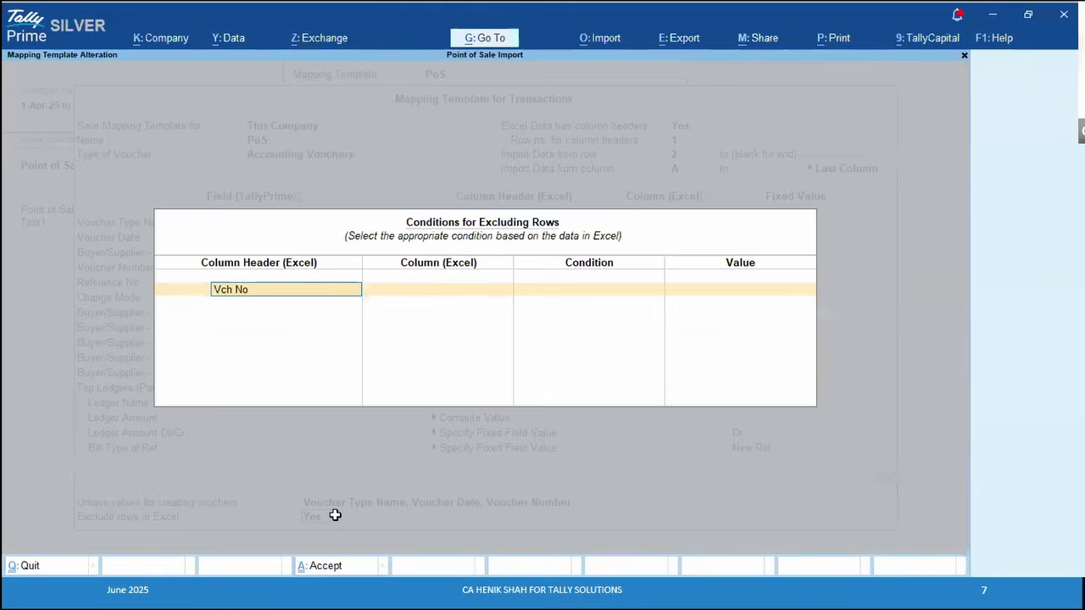
# In the workbook, insert a blank row above voucher SC-6
pyautogui.hotkey('alt', 'Tab')
pyautogui.press('Down')
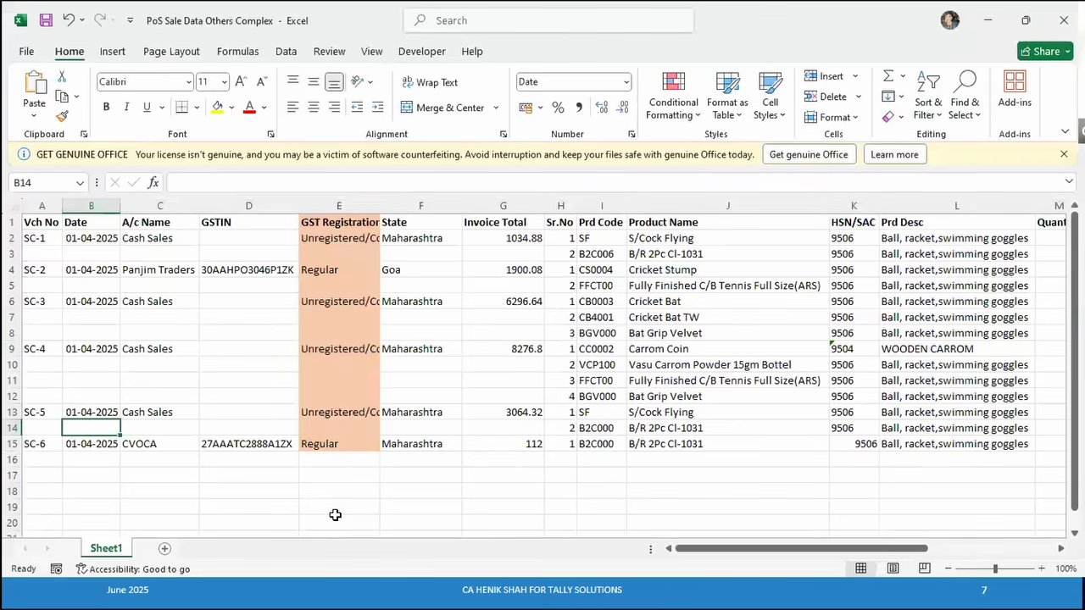
pyautogui.press('Down')
pyautogui.hotkey('shift', 'space')
pyautogui.hotkey('ctrl', '+')
# Go across the inserted row to the Product Name column and look through the entries above it
pyautogui.press('Right')
pyautogui.press('Right')
pyautogui.press('Right')
pyautogui.press('Right')
pyautogui.press('Right')
pyautogui.press('Right')
pyautogui.press('Right')
pyautogui.press('Right')
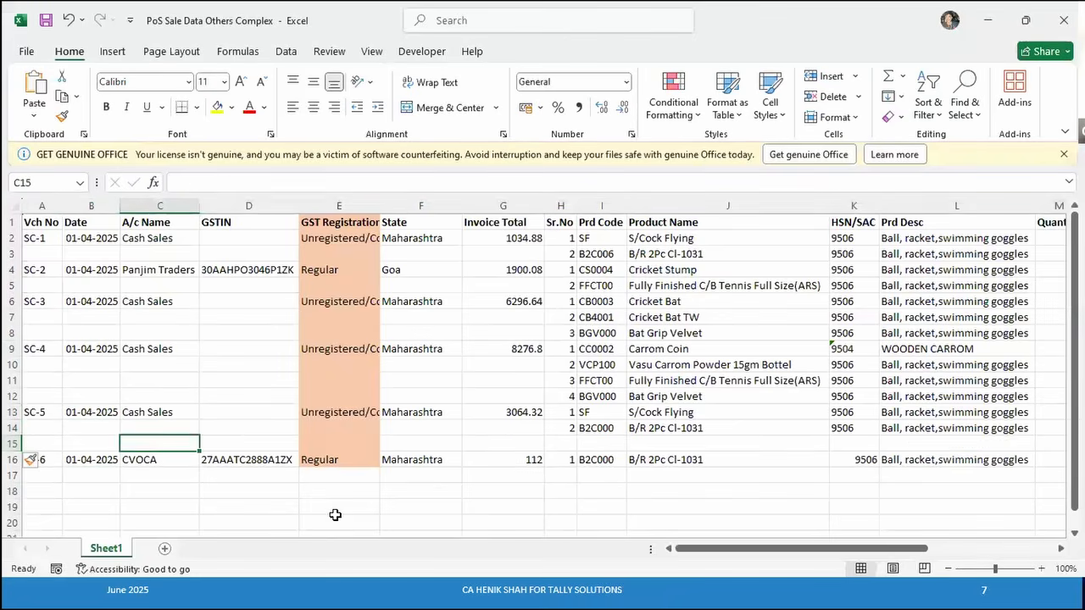
pyautogui.press('Up')
pyautogui.press('Up')
pyautogui.press('Up')
pyautogui.press('Up')
pyautogui.press('Up')
pyautogui.press('Up')
pyautogui.press('Up')
pyautogui.press('Up')
pyautogui.press('Up')
pyautogui.press('Up')
pyautogui.press('Up')
pyautogui.press('Up')
pyautogui.press('Up')
pyautogui.press('Up')
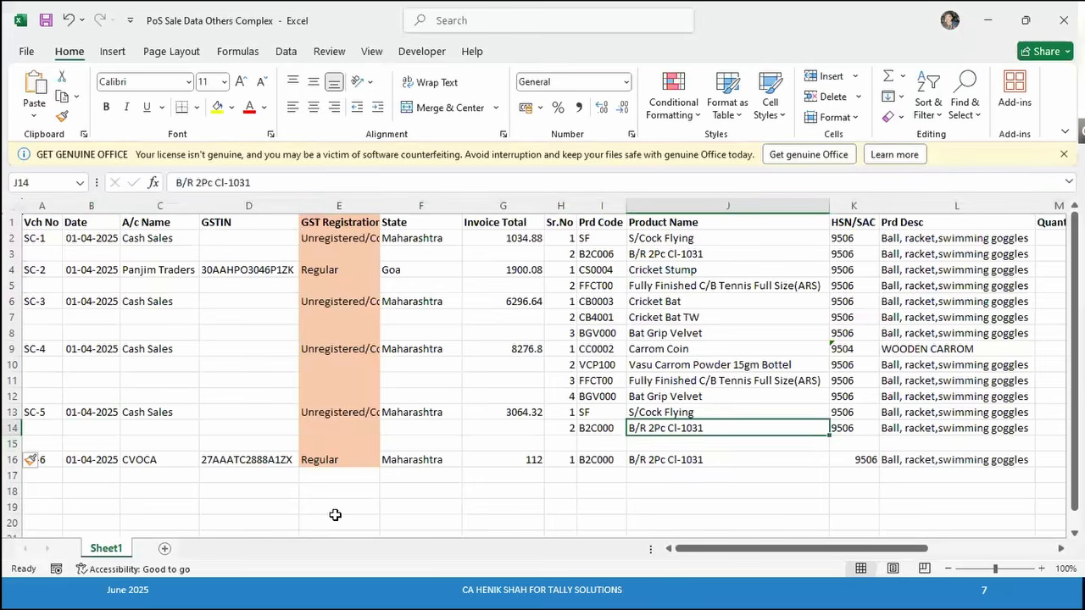
# Look through the columns of voucher SC-1's first row, from the voucher number across to the product details
pyautogui.press('Down')
pyautogui.press('Left')
pyautogui.press('Left')
pyautogui.press('Left')
pyautogui.press('Left')
pyautogui.press('Left')
pyautogui.press('Left')
pyautogui.press('Left')
pyautogui.press('Left')
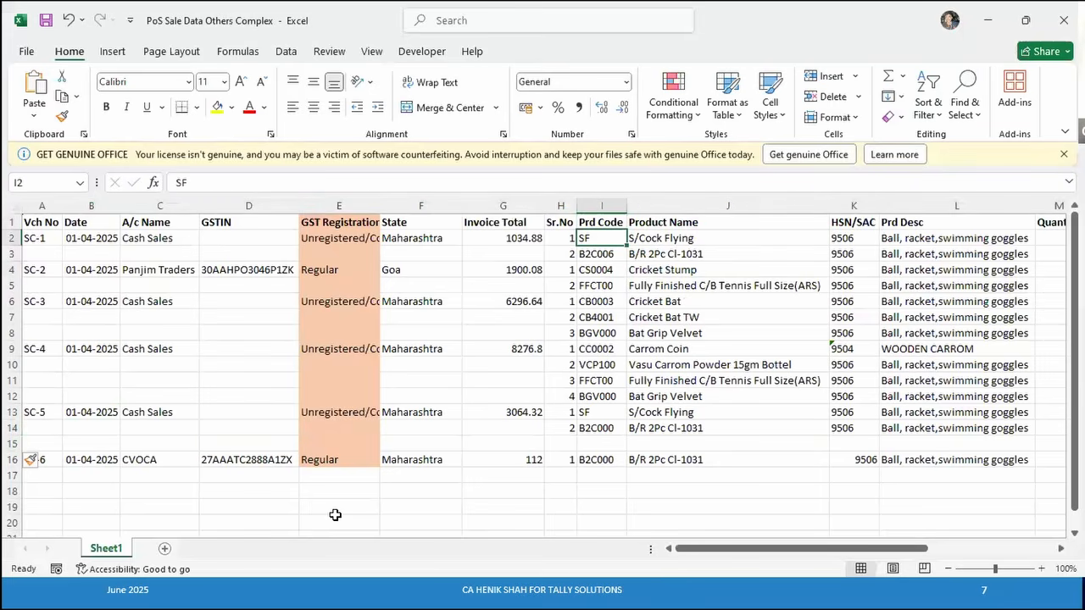
pyautogui.press('Right')
pyautogui.press('Right')
pyautogui.press('Right')
pyautogui.press('Right')
pyautogui.press('Right')
pyautogui.press('Right')
pyautogui.press('Right')
pyautogui.press('Right')
pyautogui.press('Right')
pyautogui.press('Right')
pyautogui.press('Right')
pyautogui.press('Right')
pyautogui.press('Left')
pyautogui.press('Left')
pyautogui.press('Left')
pyautogui.press('Left')
pyautogui.press('Left')
pyautogui.press('Left')
pyautogui.press('Left')
pyautogui.press('Left')
pyautogui.press('Left')
pyautogui.press('Left')
pyautogui.press('Left')
pyautogui.press('Left')
pyautogui.press('Left')
pyautogui.press('Right')
pyautogui.press('Right')
pyautogui.press('Right')
pyautogui.press('Right')
pyautogui.press('Right')
pyautogui.press('Right')
pyautogui.press('Right')
pyautogui.press('Right')
pyautogui.press('Right')
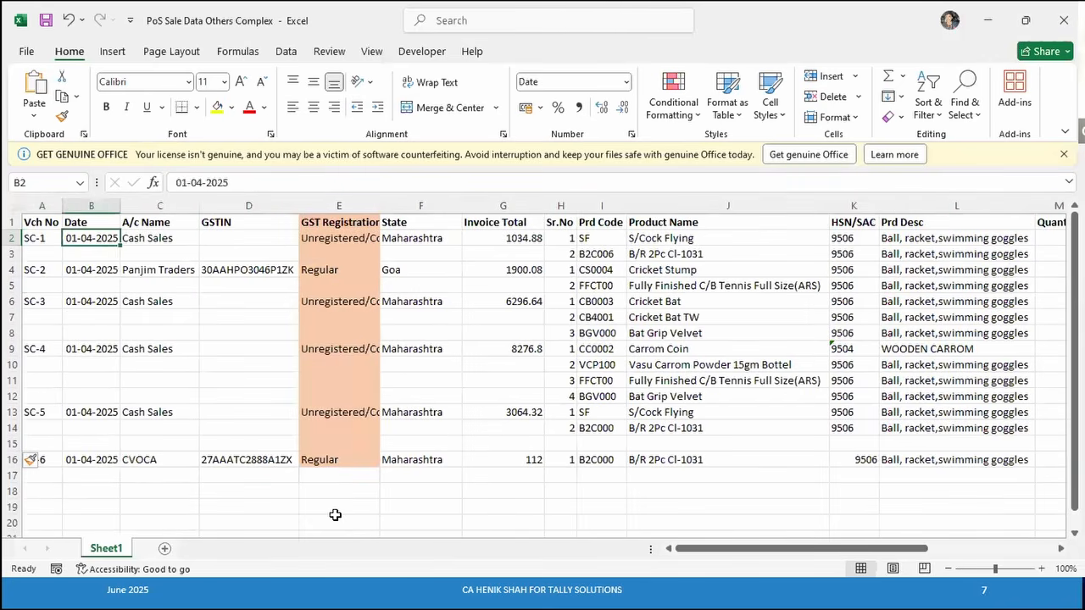
# Check the Product Name column from voucher SC-1 down to the blank row above SC-6
pyautogui.press('Down')
pyautogui.press('Down')
pyautogui.press('Up')
pyautogui.press('Down')
pyautogui.press('Up')
pyautogui.press('Up')
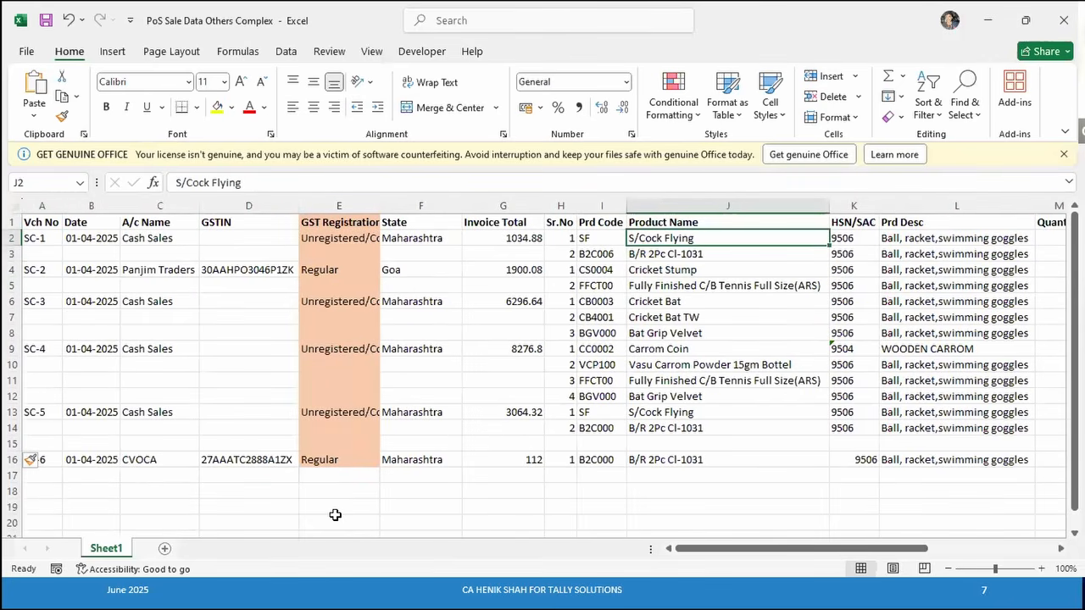
pyautogui.press('Down')
pyautogui.press('Down')
pyautogui.press('Down')
pyautogui.press('Down')
pyautogui.press('Down')
pyautogui.press('Down')
pyautogui.press('Down')
pyautogui.press('Down')
pyautogui.press('Down')
pyautogui.press('Down')
pyautogui.press('Down')
pyautogui.press('Down')
pyautogui.press('Down')
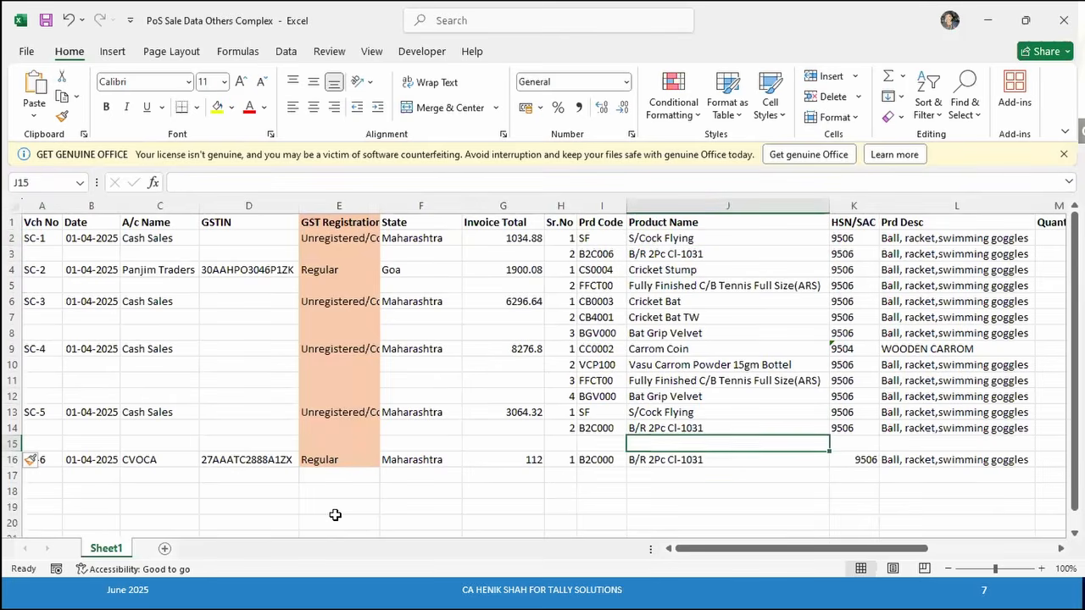
# Switch to TallyPrime and define an exclusion condition for rows with Product Name as empty
pyautogui.hotkey('alt', 'Tab')
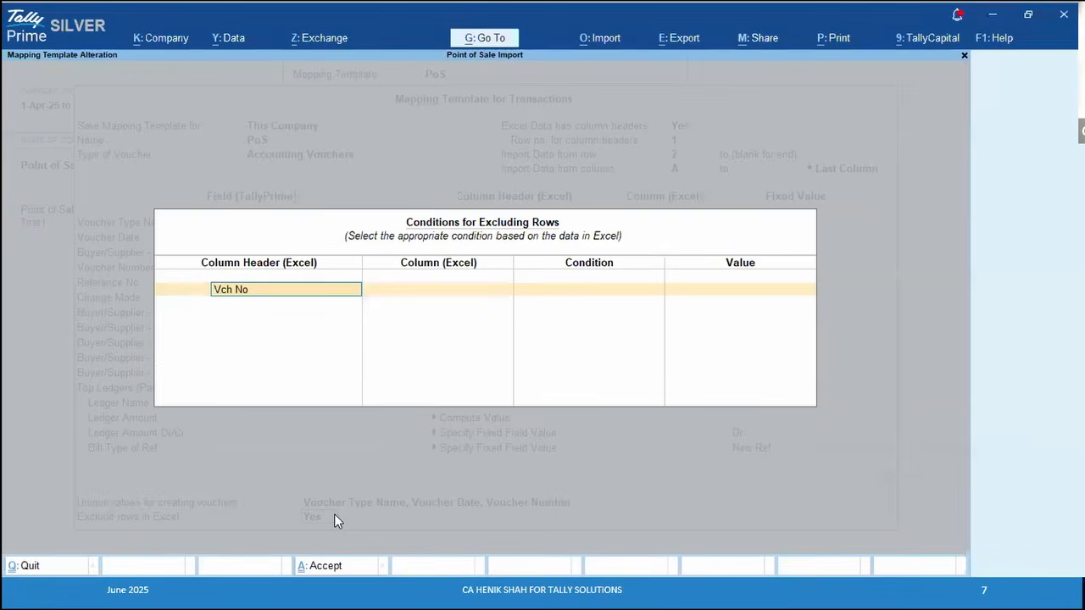
pyautogui.write('Prod')
pyautogui.press('Return')
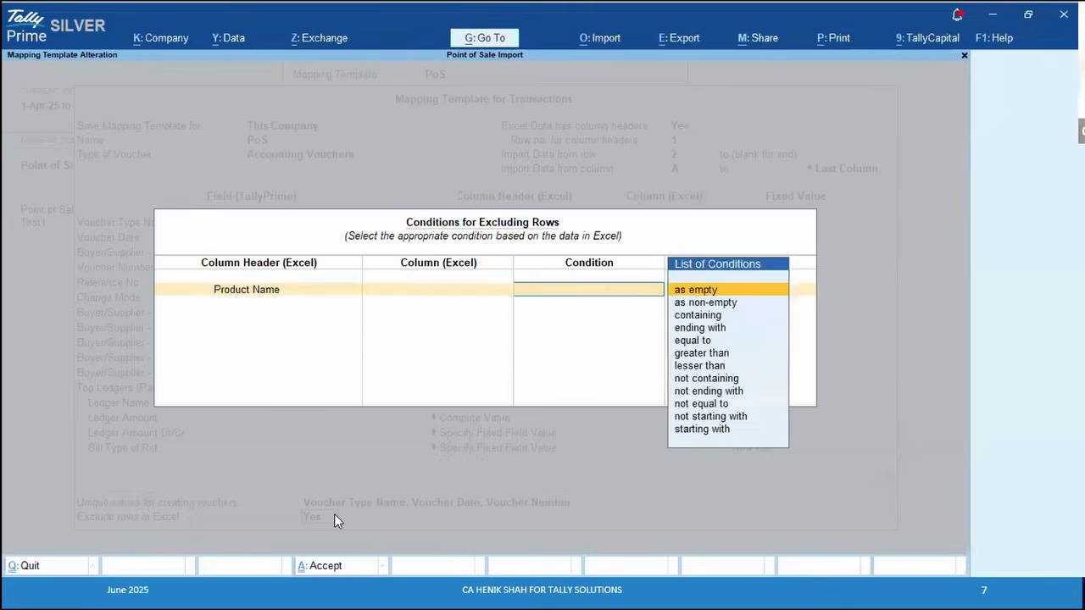
pyautogui.press('Return')
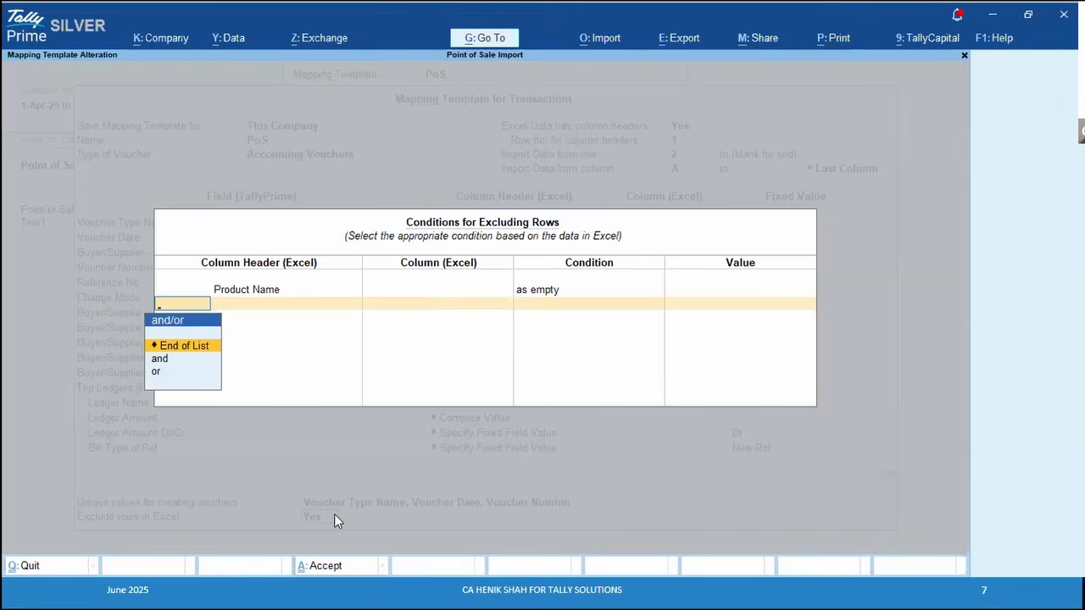
# Discard the row exclusion conditions, set Exclude rows in Excel to No and accept the PoS mapping template
pyautogui.press('BackSpace')
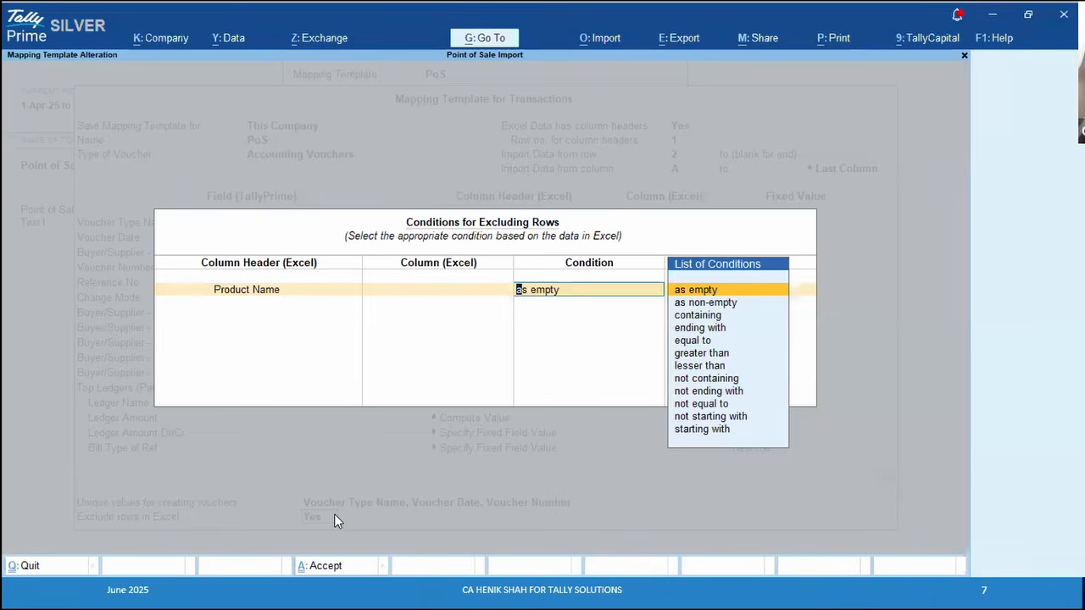
pyautogui.press('BackSpace')
pyautogui.press('Escape')
pyautogui.press('y')
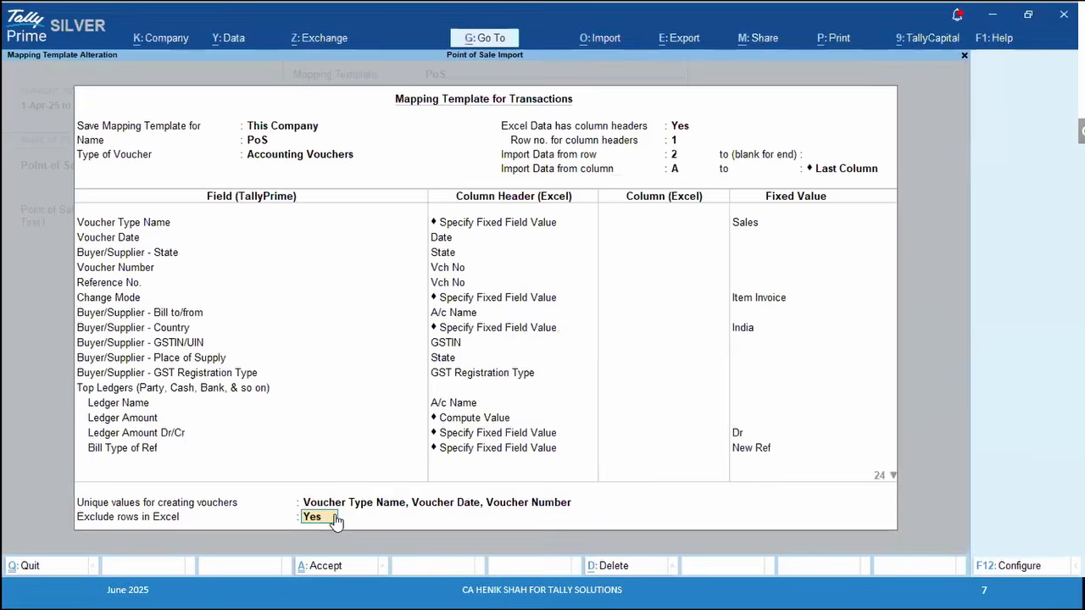
pyautogui.press('n')
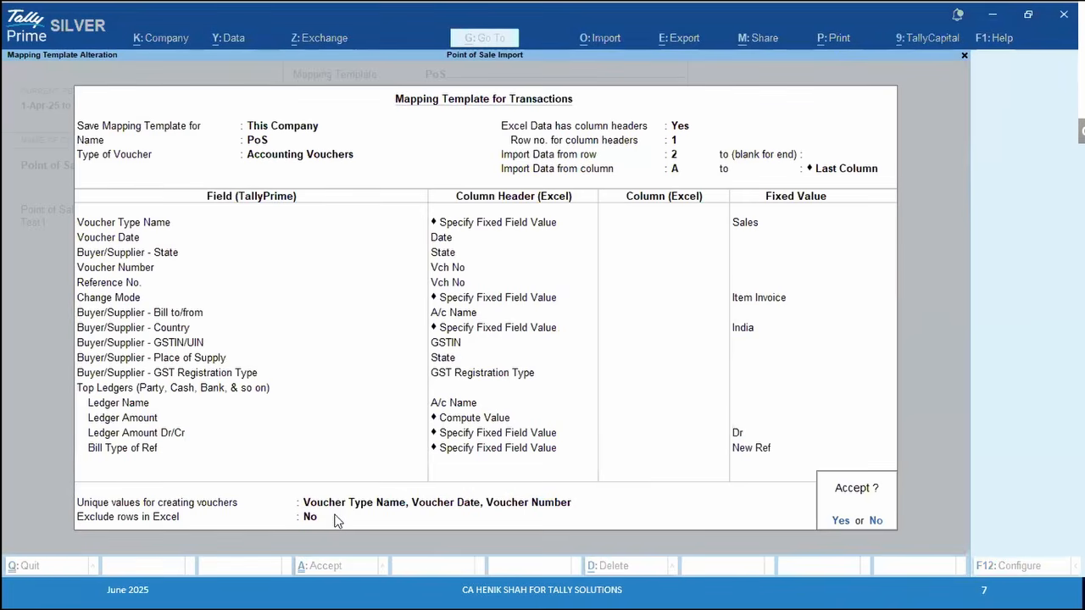
pyautogui.press('y')
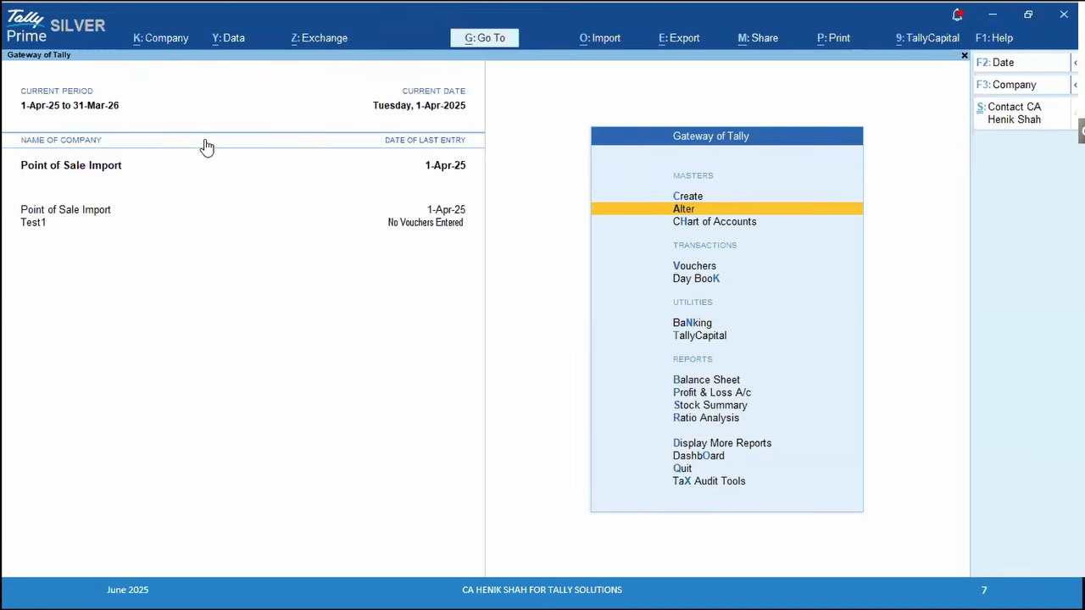
pyautogui.click(602, 38)
pyautogui.hotkey('alt', 'Tab')
pyautogui.hotkey('alt', 'Tab')
pyautogui.press('Return')
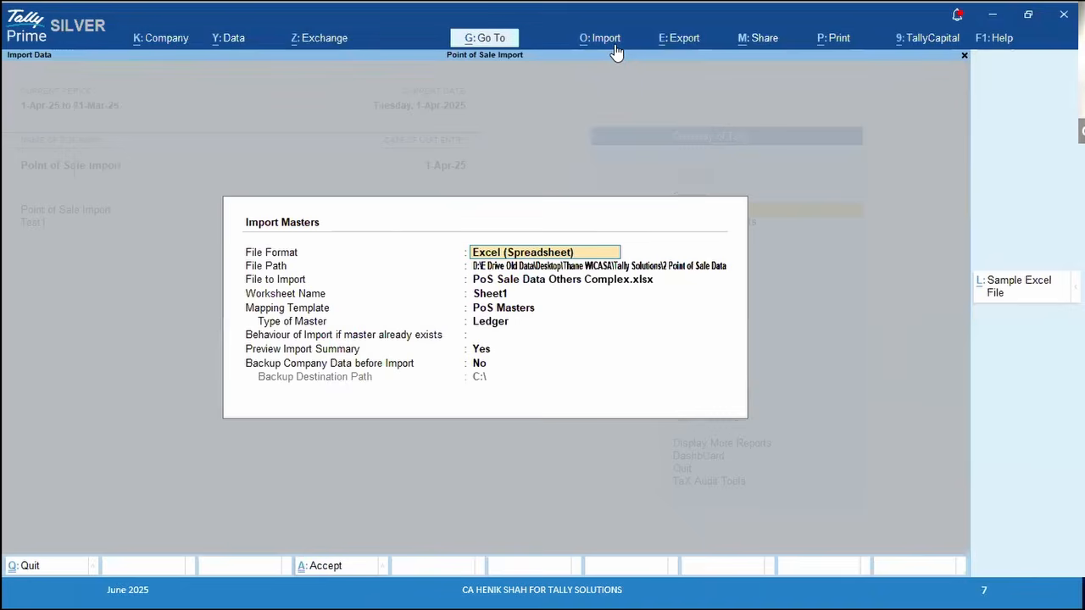
pyautogui.press('Escape')
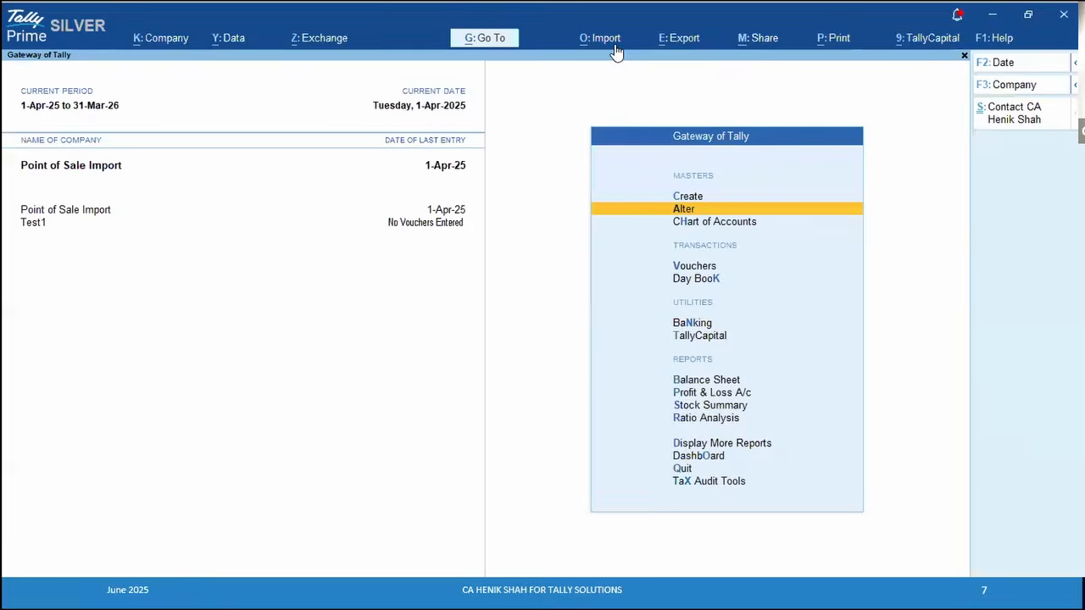
# Open the masters import and keep Sheet1 of PoS Sale Data Others Complex.xlsx with the PoS Masters template
pyautogui.click(615, 48)
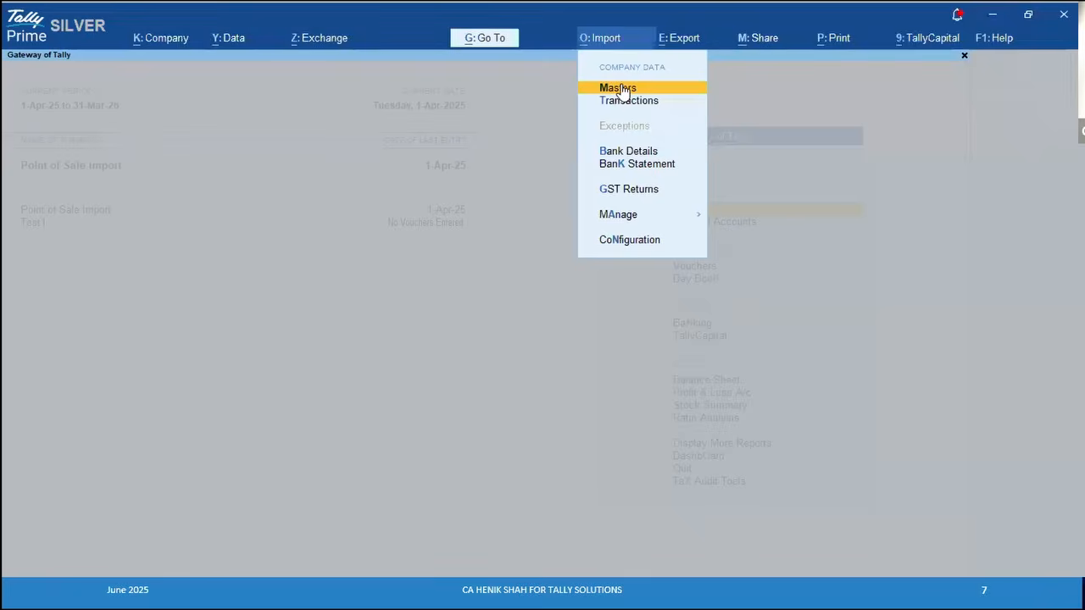
pyautogui.click(622, 88)
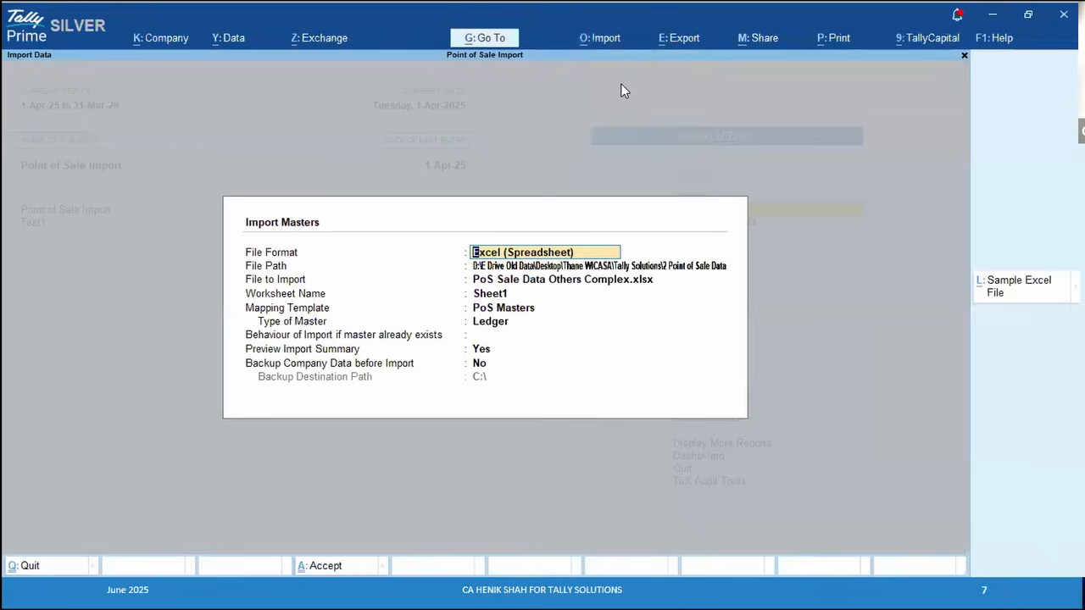
pyautogui.press('Return')
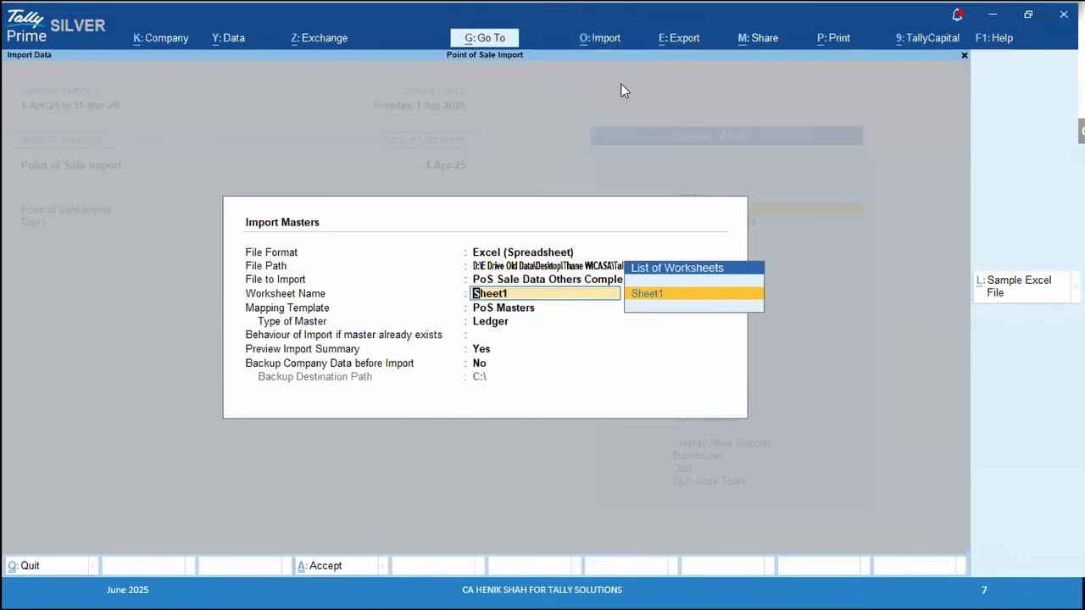
pyautogui.press('Return')
pyautogui.press('Return')
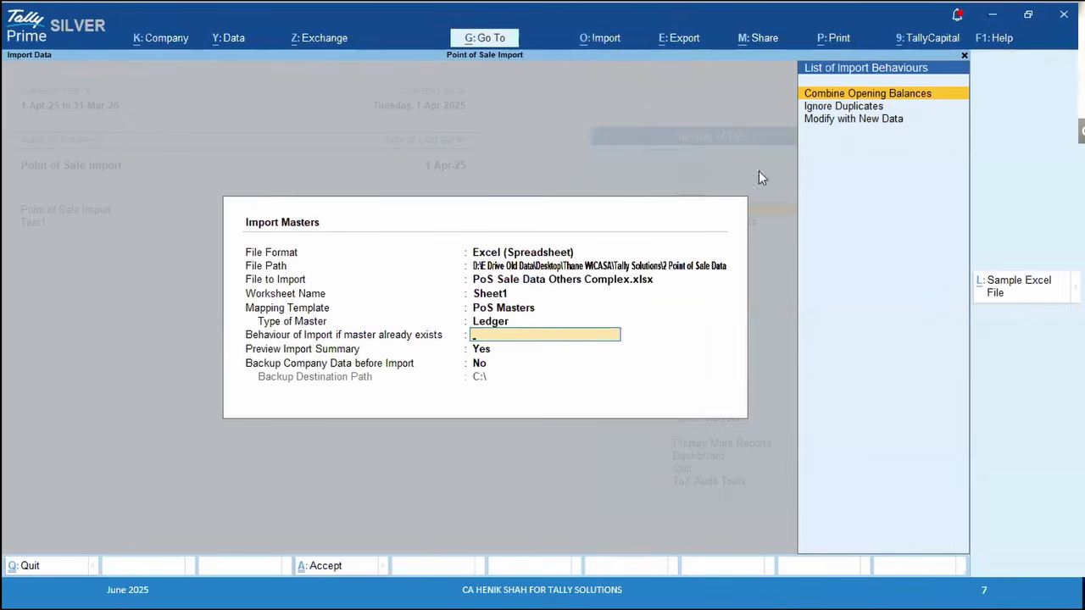
pyautogui.hotkey('alt', 'Tab')
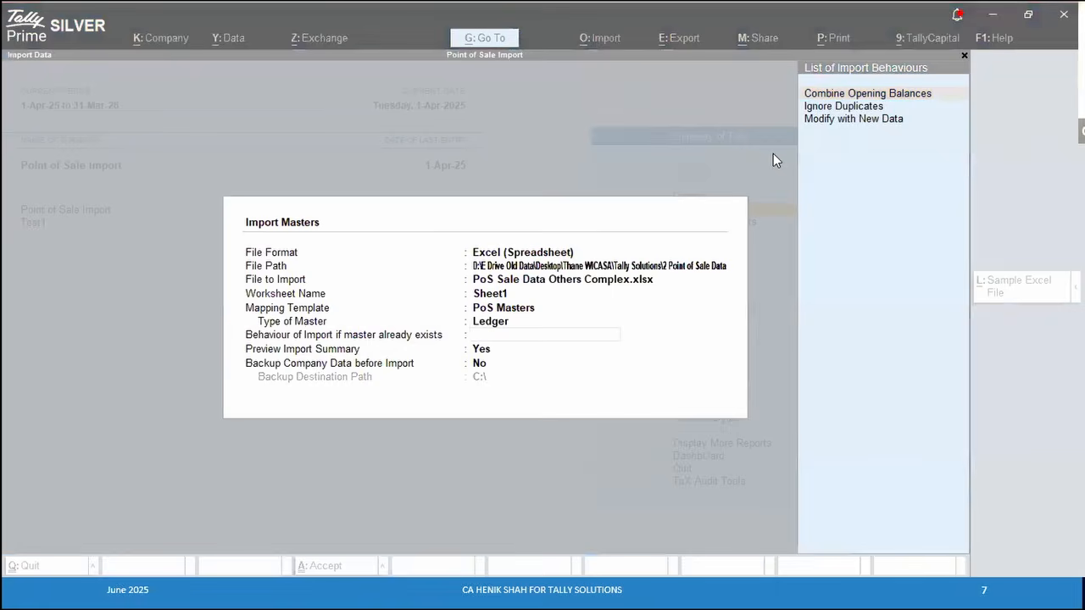
# Choose the Stock Item Master mapping template and switch back to the PoS Masters ledger template
pyautogui.click(539, 340)
pyautogui.press('BackSpace')
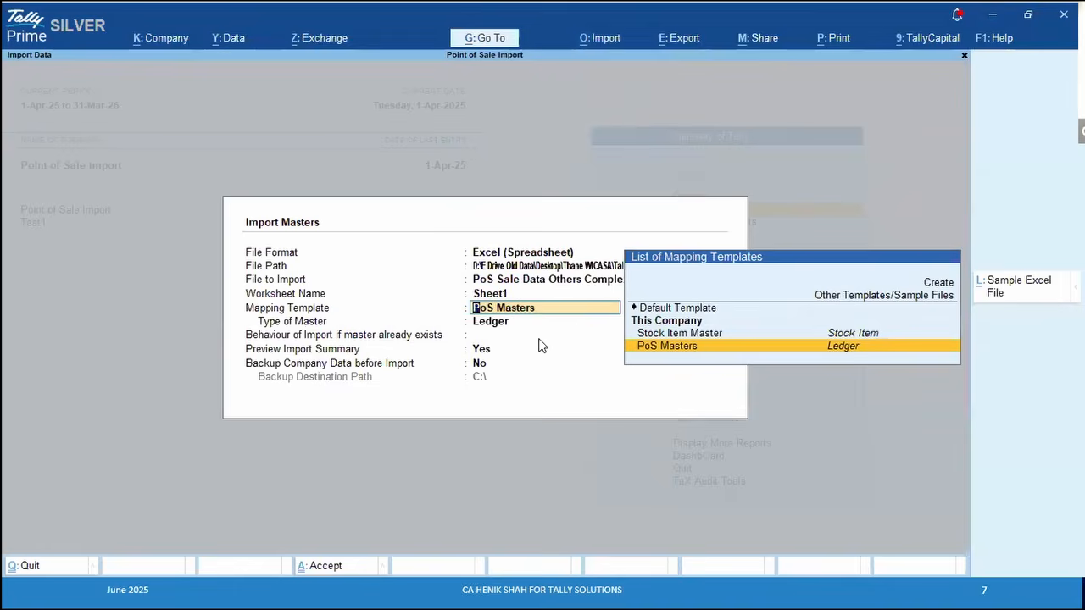
pyautogui.press('Up')
pyautogui.press('Return')
pyautogui.press('BackSpace')
pyautogui.press('Down')
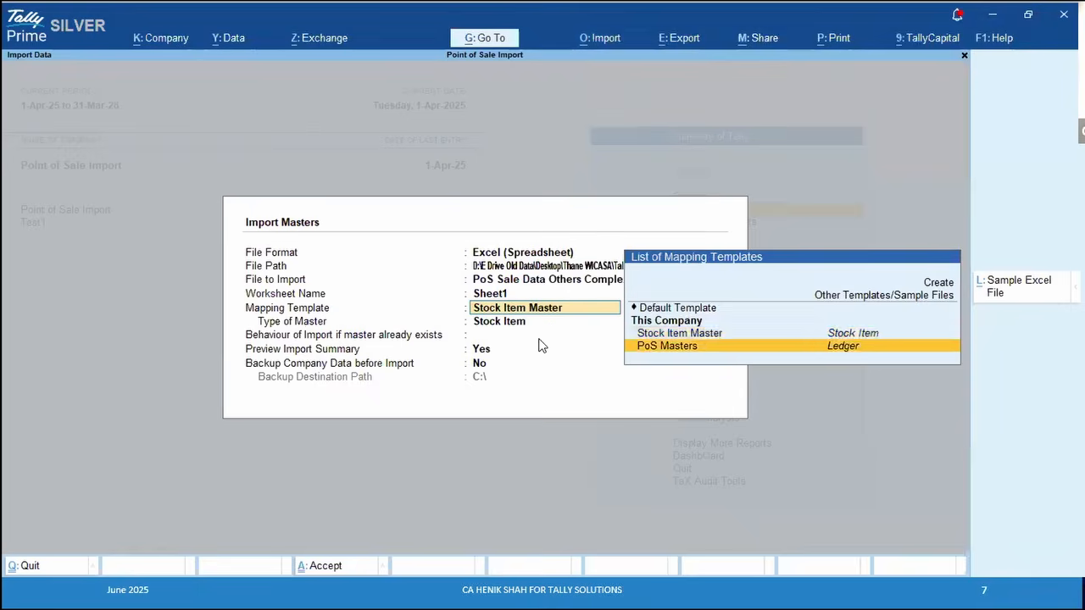
pyautogui.press('Return')
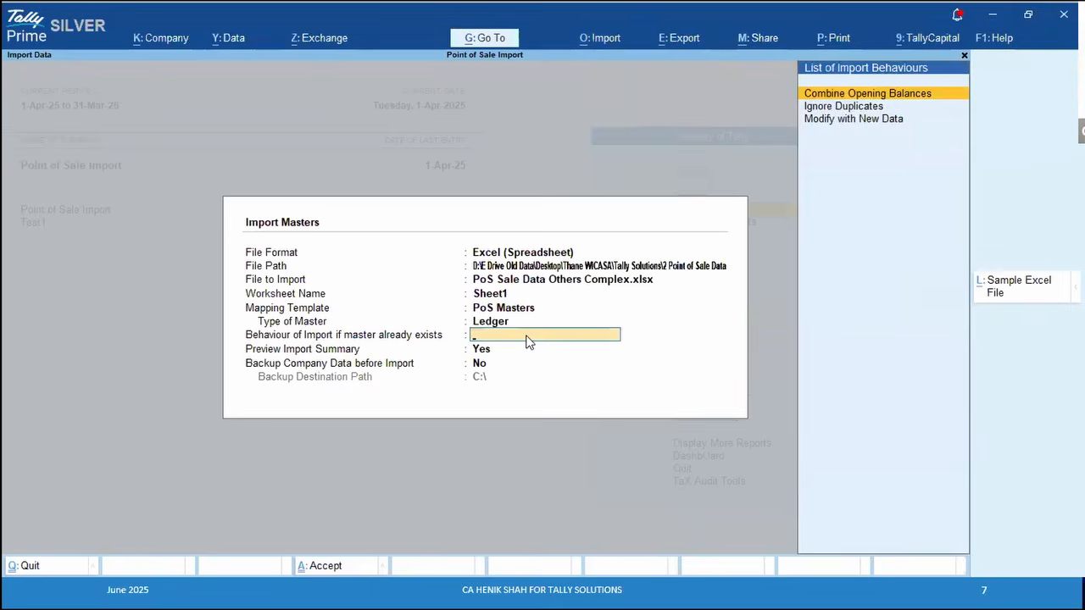
# Set the import behaviour for already existing masters to Ignore Duplicates and leave the masters import without running it
pyautogui.hotkey('alt', 'Tab')
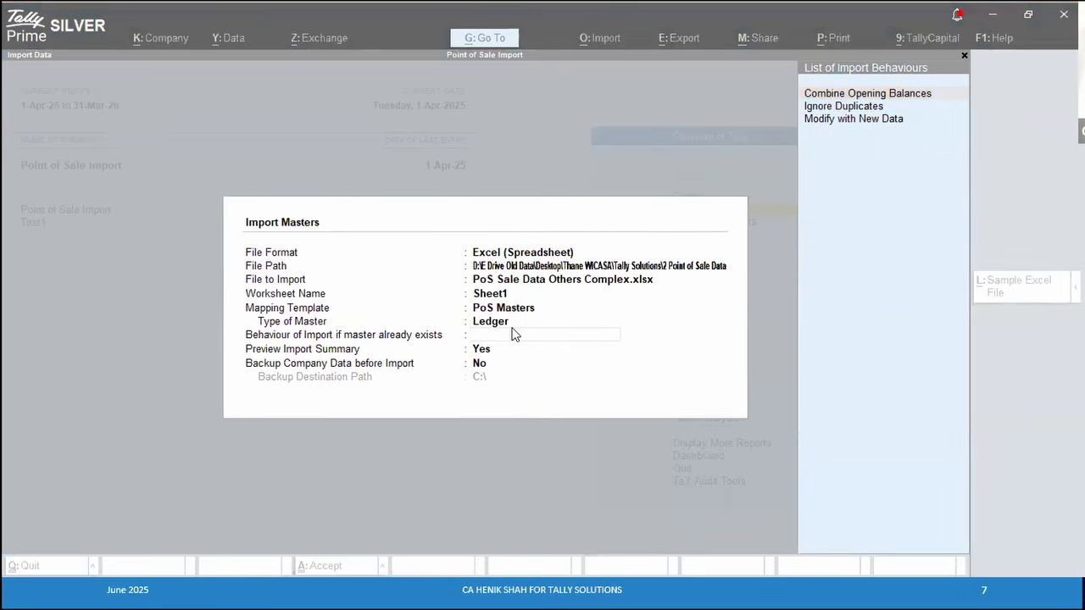
pyautogui.click(512, 334)
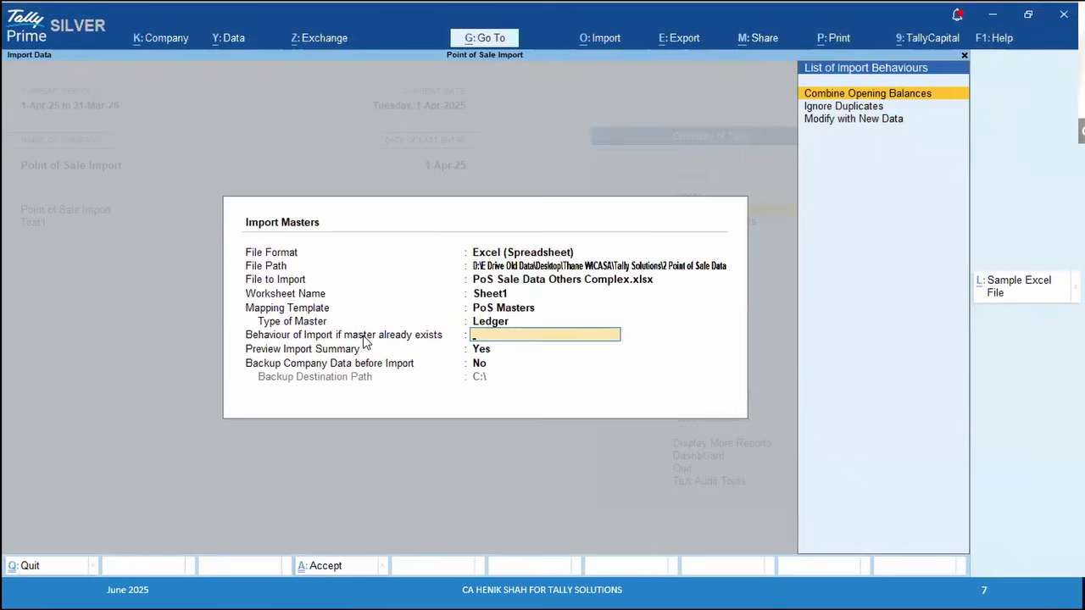
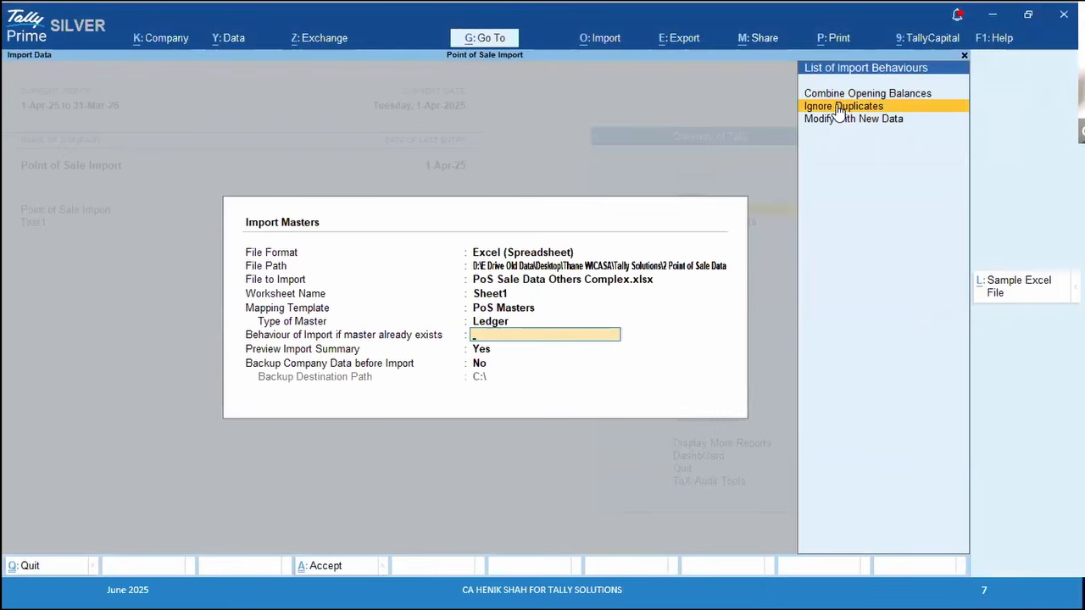
pyautogui.click(838, 107)
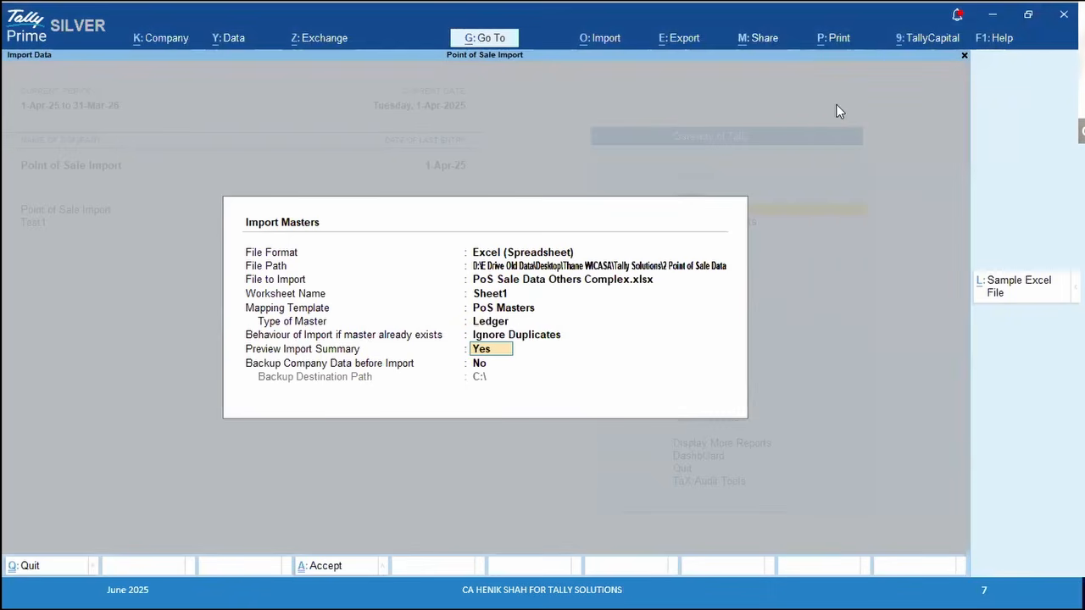
pyautogui.press('BackSpace')
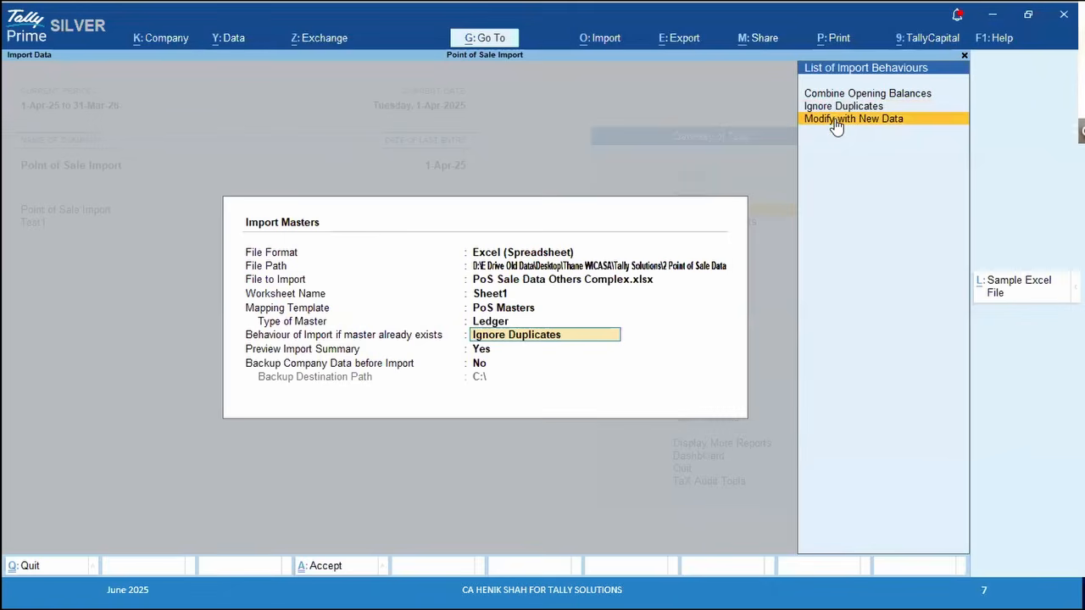
pyautogui.press('BackSpace')
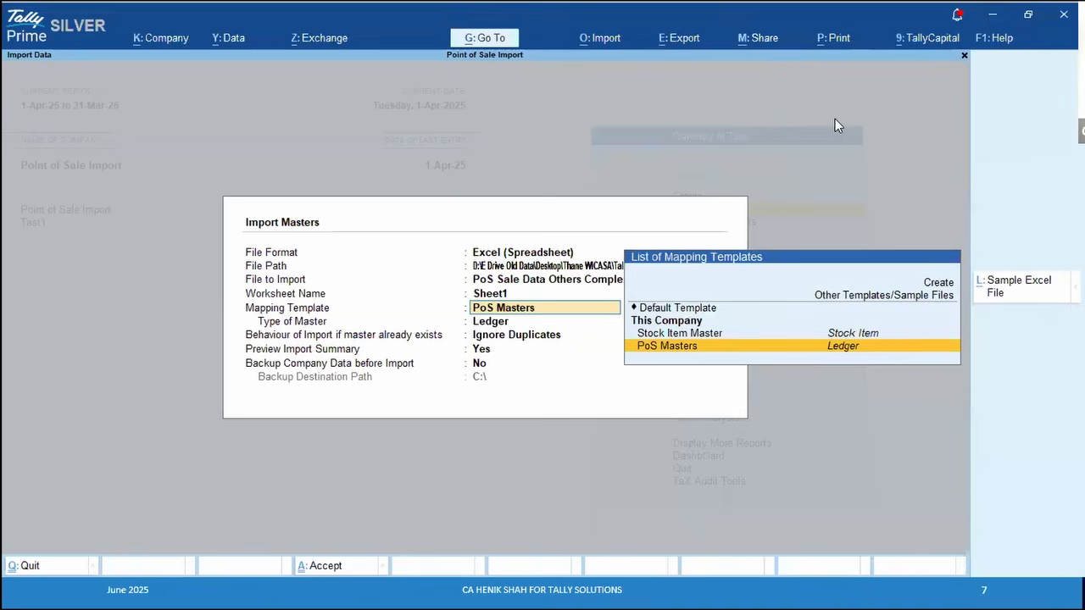
pyautogui.press('Return')
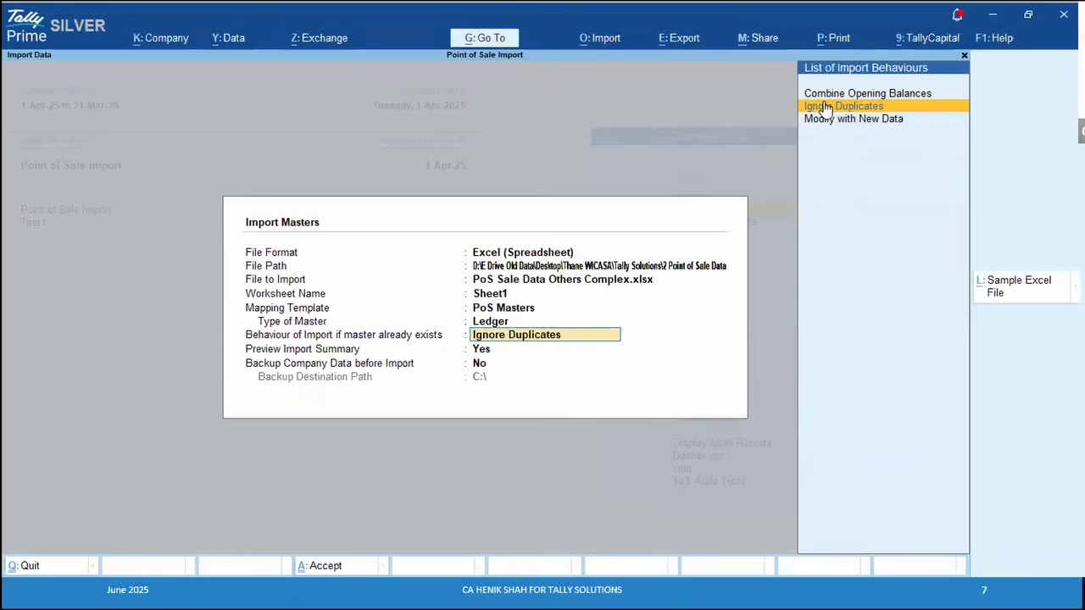
pyautogui.press('Escape')
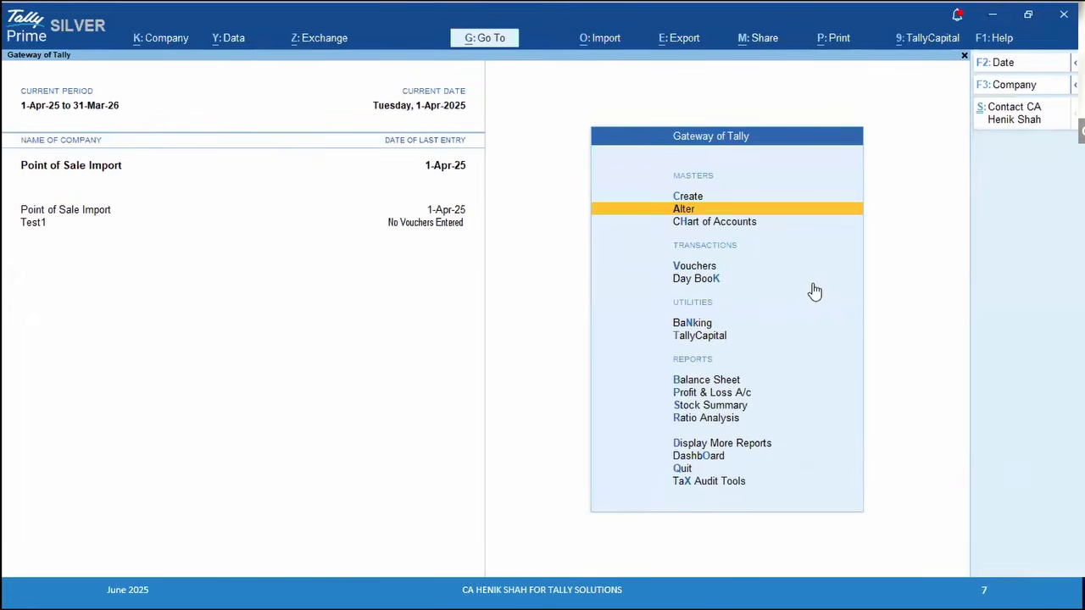
# Drill down from Sales Accounts in the Profit & Loss A/c to the Sales Taxable ledger's April vouchers and return to the Gateway
pyautogui.press('Down')
pyautogui.press('Down')
pyautogui.press('Down')
pyautogui.press('Down')
pyautogui.press('Down')
pyautogui.press('Down')
pyautogui.press('Down')
pyautogui.press('Return')
pyautogui.press('Right')
pyautogui.press('Return')
pyautogui.press('Return')
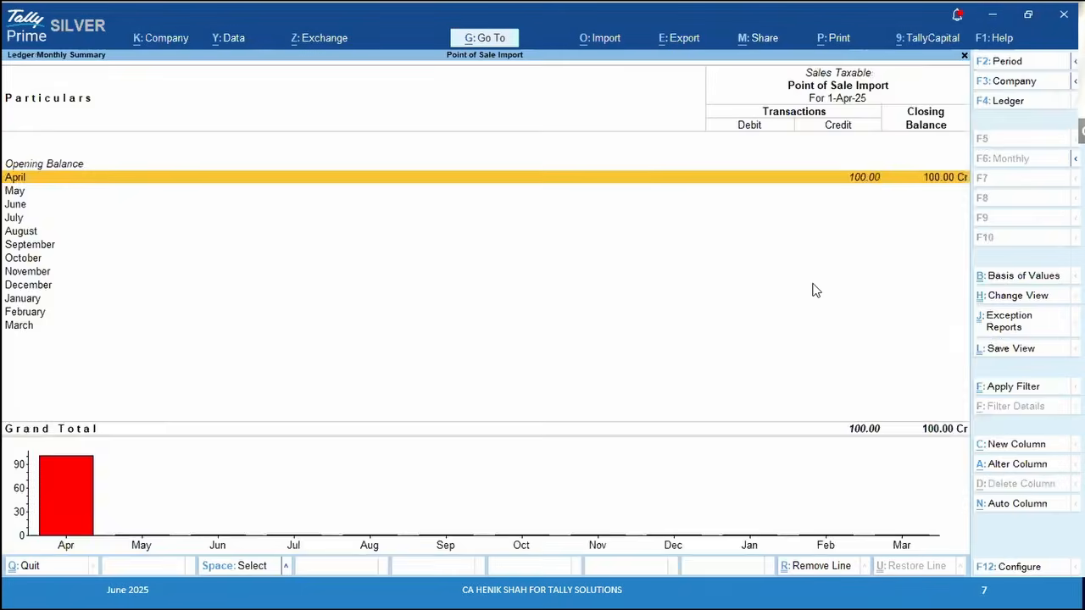
pyautogui.press('Return')
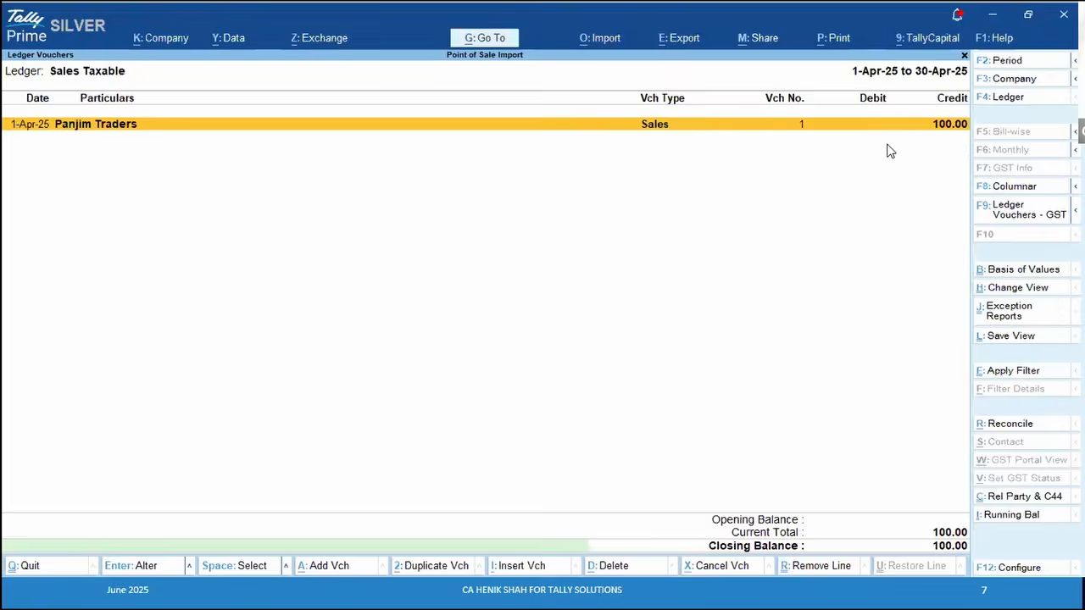
pyautogui.press('Escape')
pyautogui.press('Escape')
pyautogui.press('Escape')
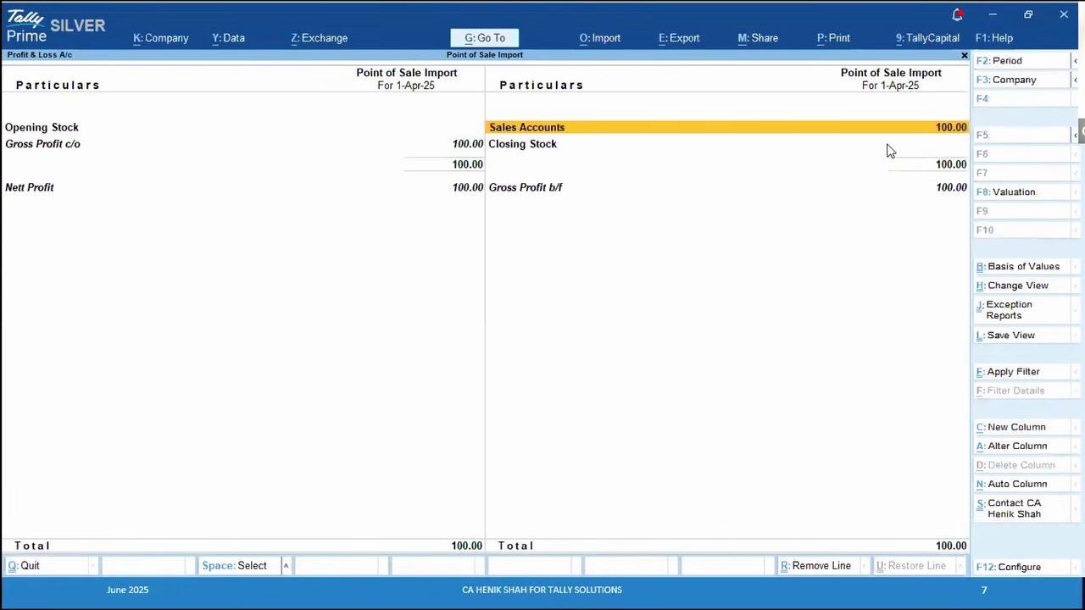
pyautogui.press('Escape')
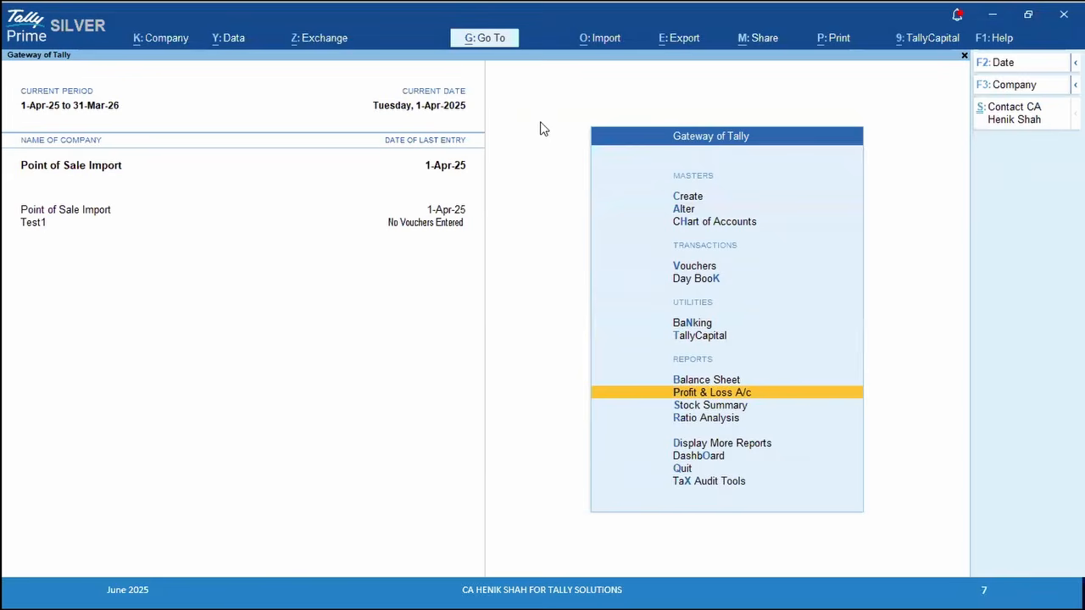
pyautogui.click(584, 42)
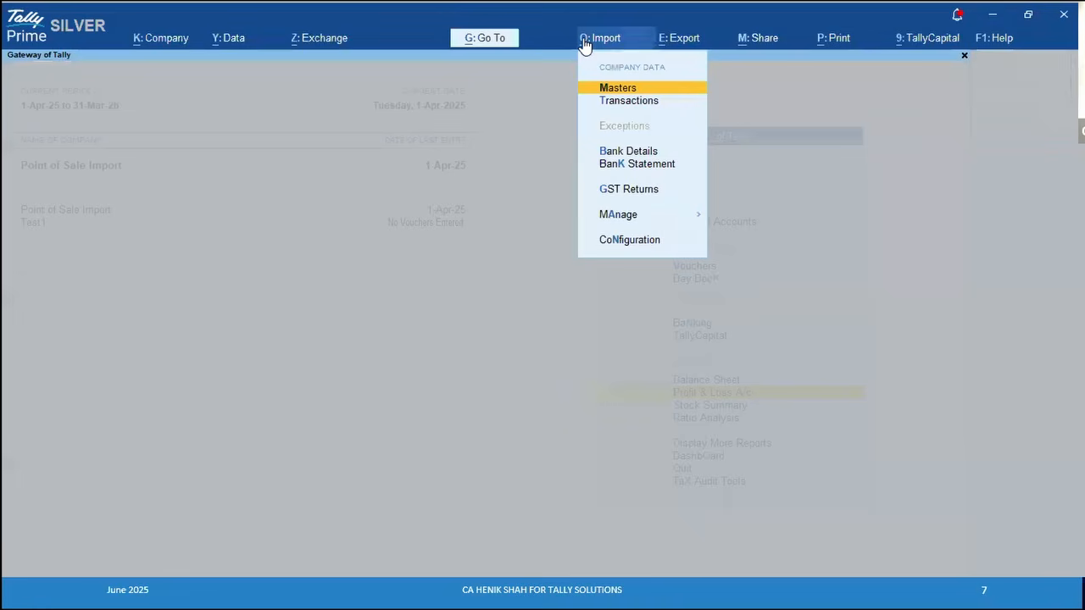
pyautogui.press('Down')
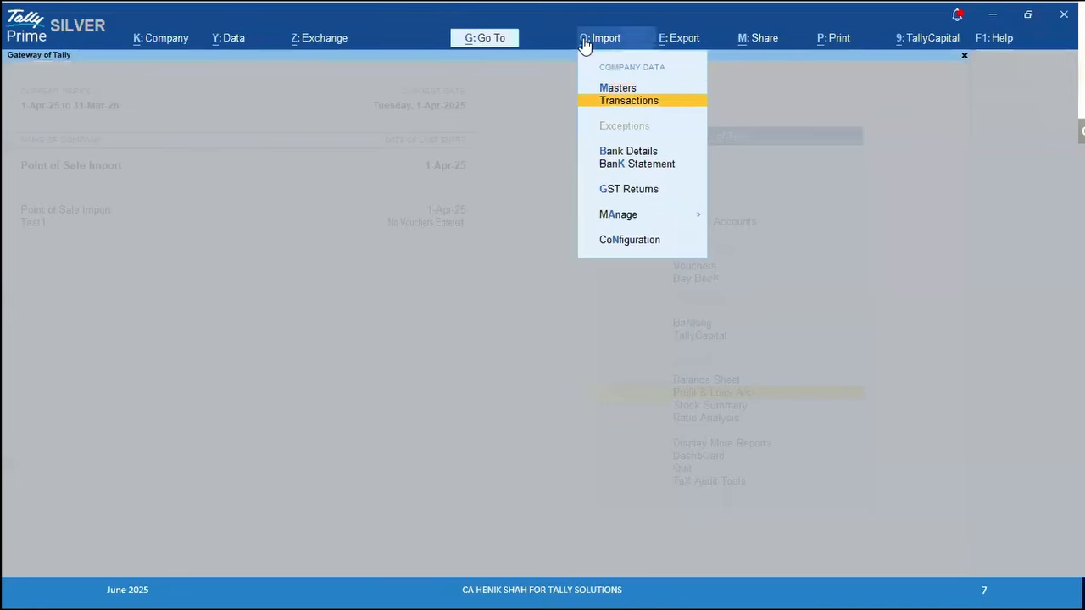
pyautogui.press('Return')
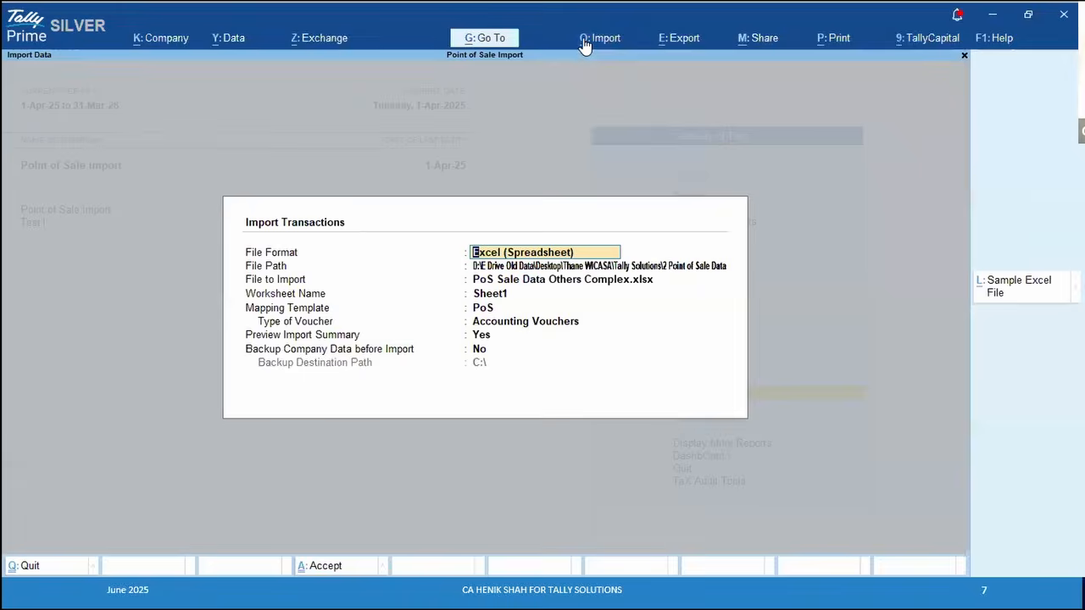
pyautogui.hotkey('alt', 'Tab')
pyautogui.hotkey('alt', 'Tab')
pyautogui.press('Escape')
pyautogui.click(584, 39)
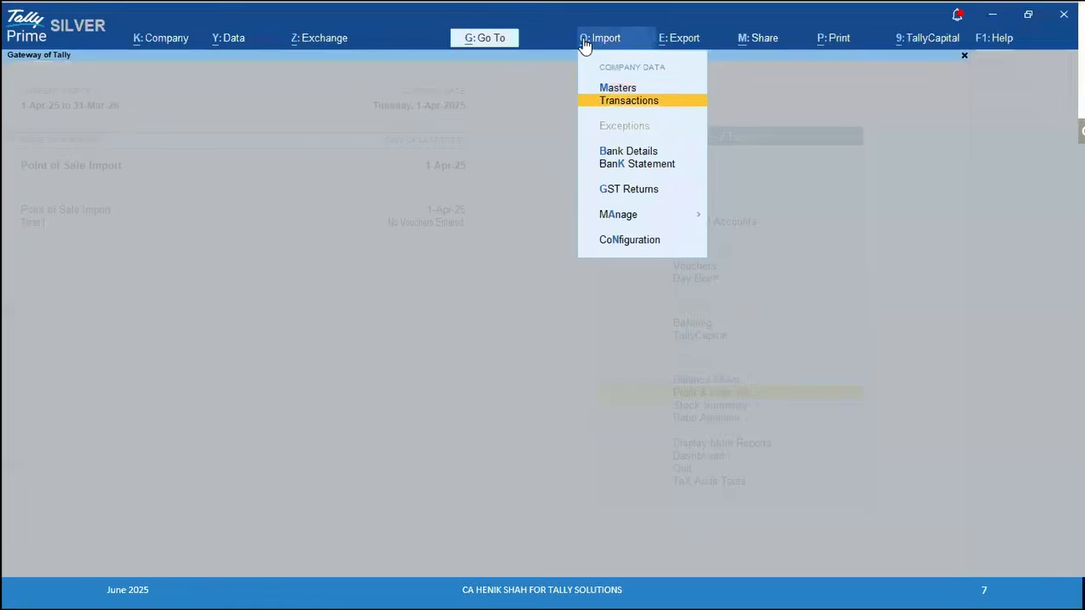
pyautogui.press('Return')
pyautogui.press('Escape')
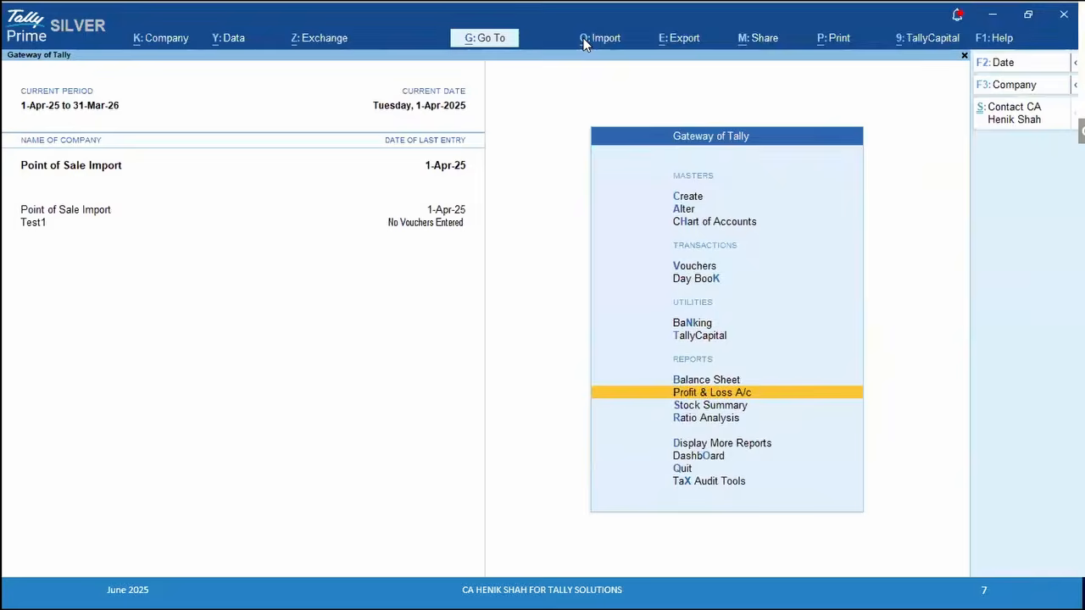
# Set up the masters import of Sheet1 in PoS Sale Data Others Complex.xlsx with the PoS Masters template and Ignore Duplicates for existing masters
pyautogui.click(584, 40)
pyautogui.press('Return')
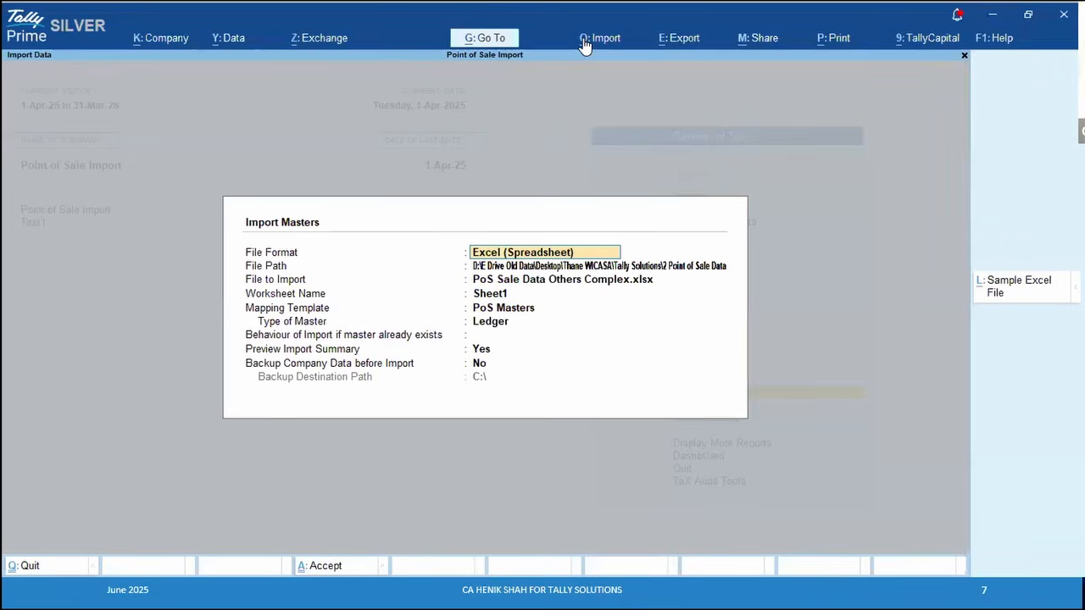
pyautogui.press('Return')
pyautogui.press('Return')
pyautogui.press('Return')
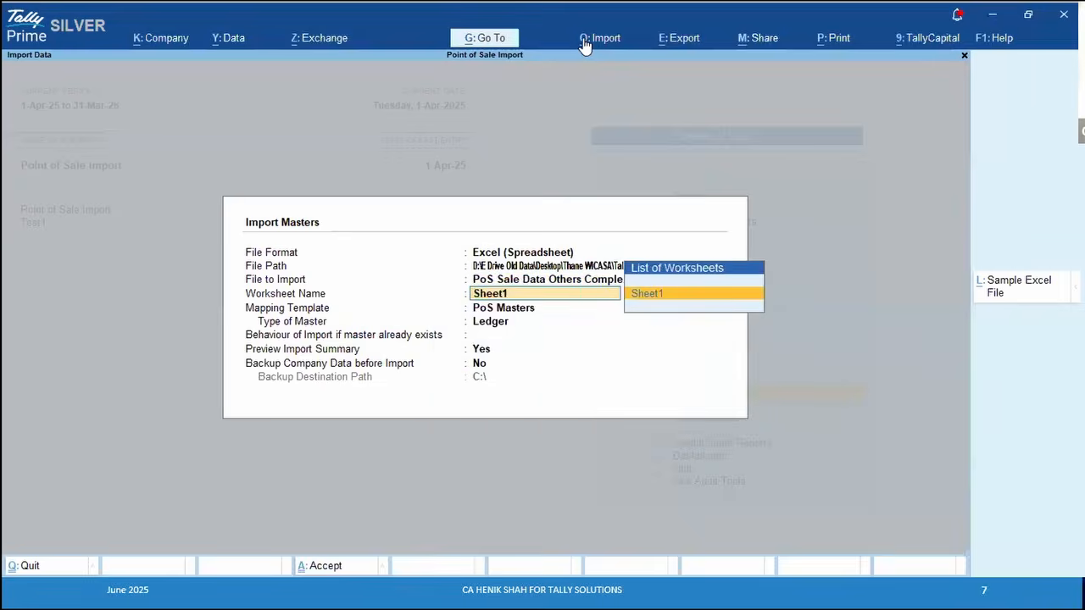
pyautogui.press('Return')
pyautogui.press('Return')
pyautogui.press('Down')
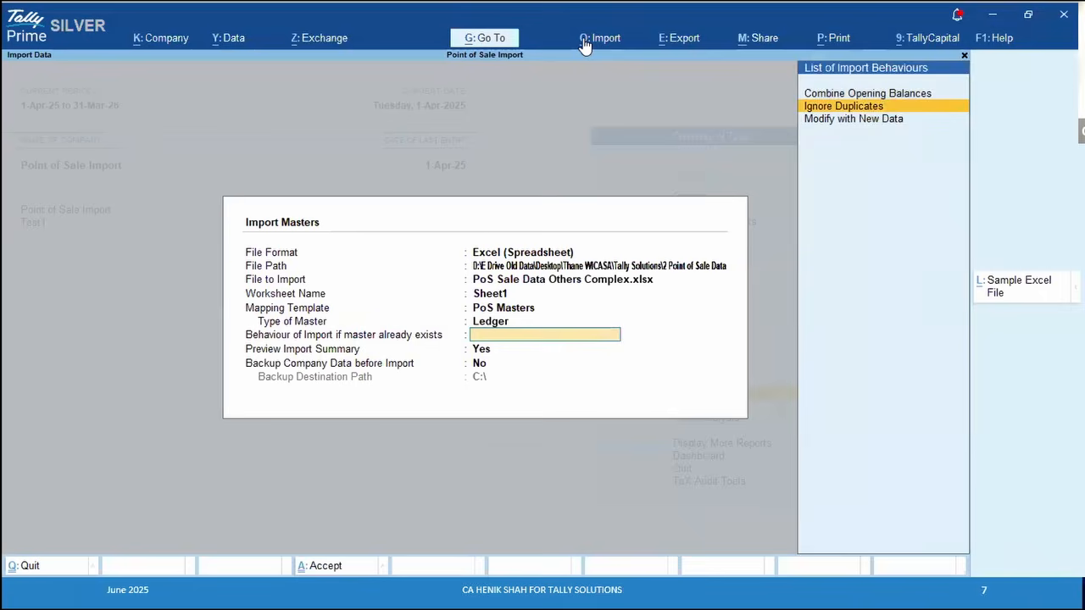
pyautogui.press('Return')
# Proceed to the ledger import summary, import the Sundry Debtors ledgers and return to the Gateway
pyautogui.press('Return')
pyautogui.press('Return')
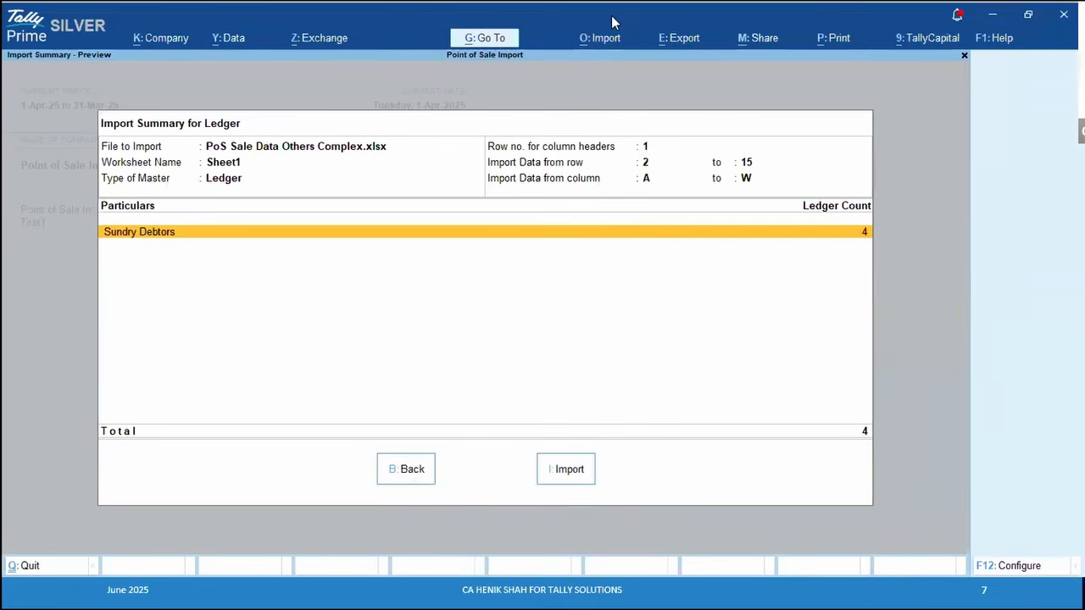
pyautogui.click(570, 483)
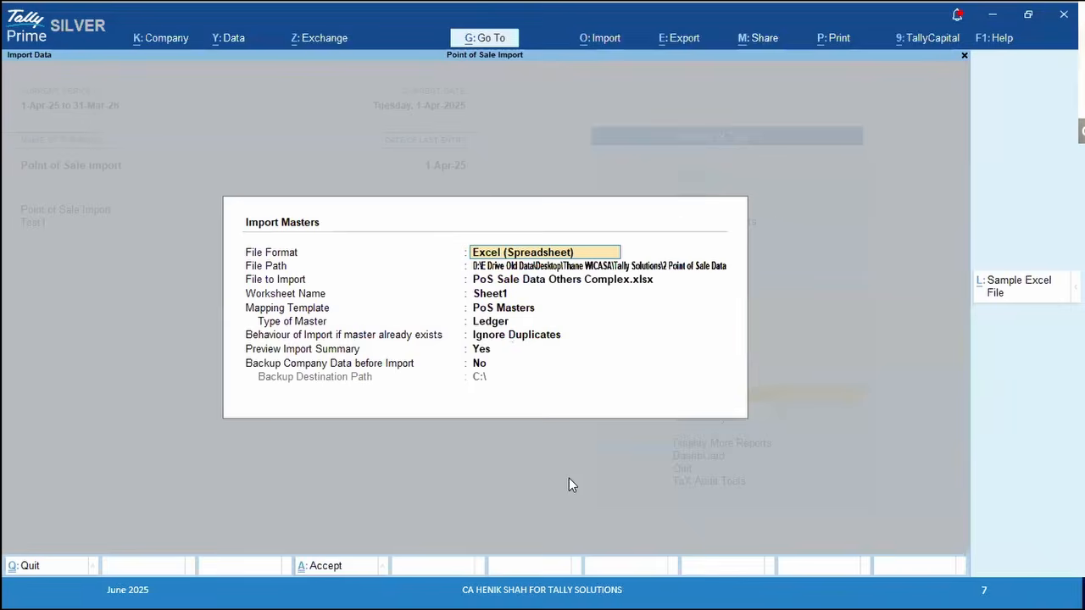
pyautogui.press('Escape')
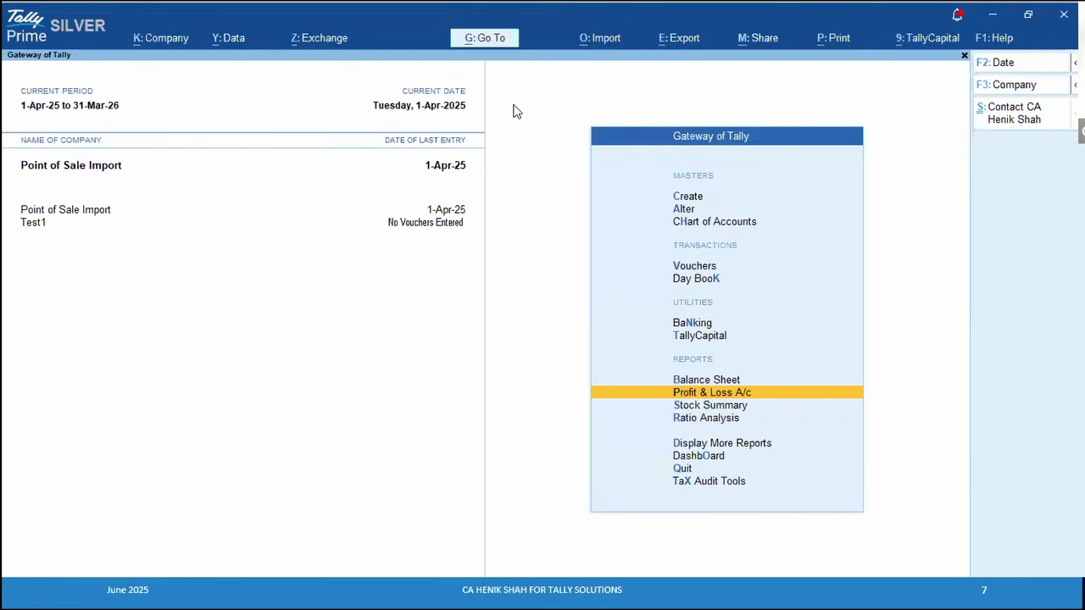
# Preview the transactions import of Sheet1 in PoS Sale Data Others Complex.xlsx with the PoS template for Accounting Vouchers
pyautogui.click(606, 46)
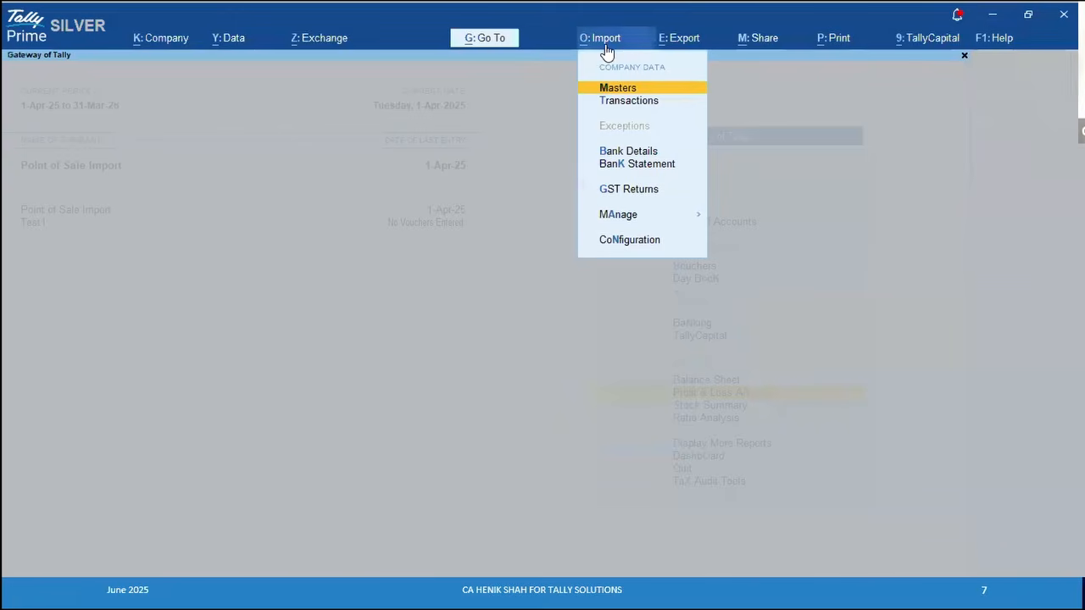
pyautogui.press('Down')
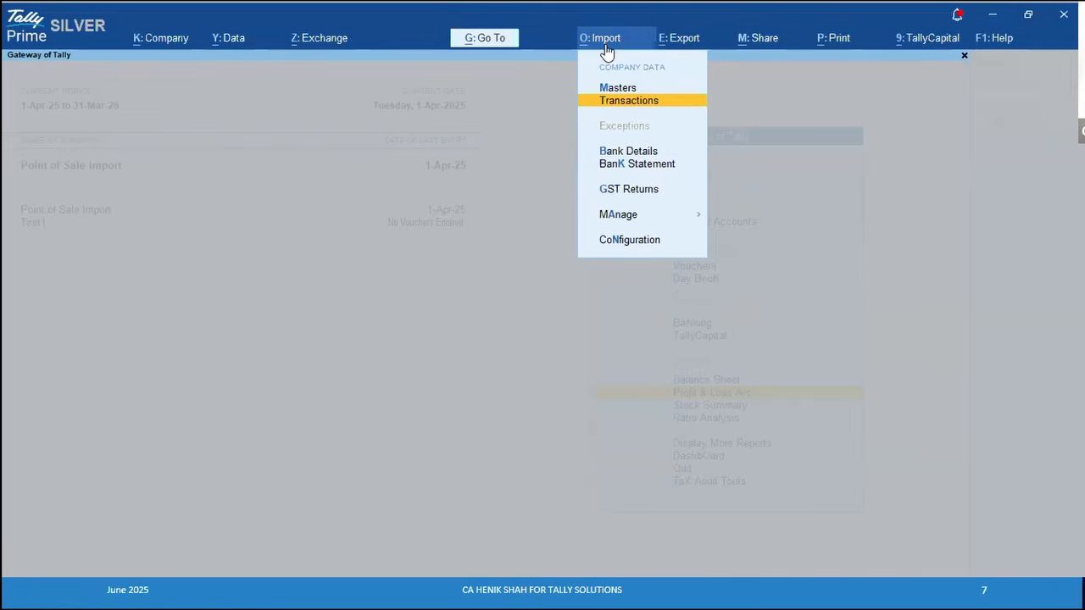
pyautogui.press('Return')
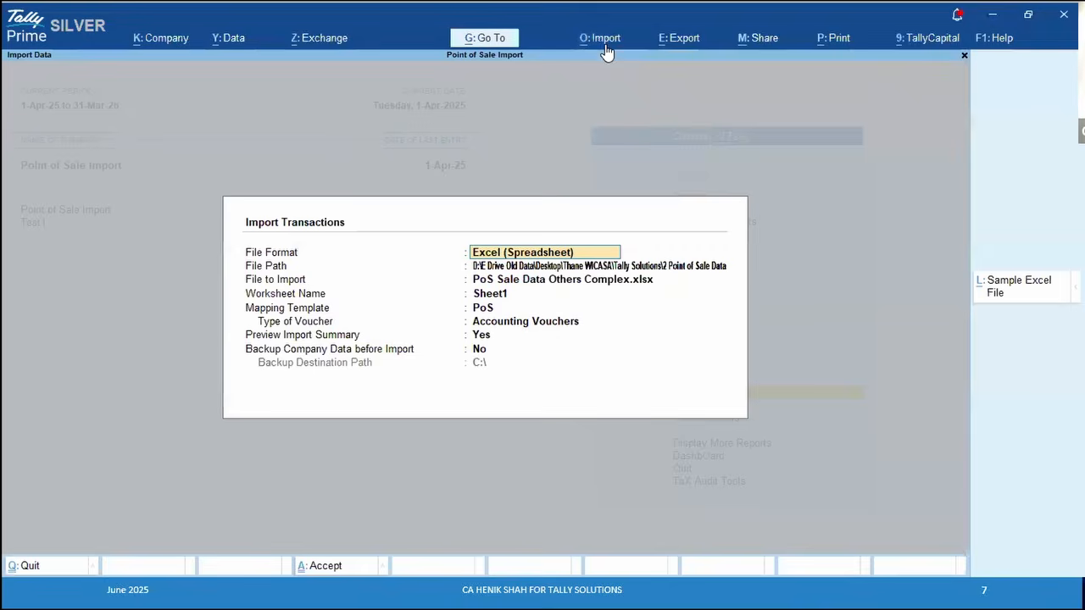
pyautogui.press('Return')
pyautogui.press('Return')
pyautogui.press('Return')
pyautogui.press('Return')
pyautogui.press('Return')
pyautogui.press('Return')
pyautogui.press('Return')
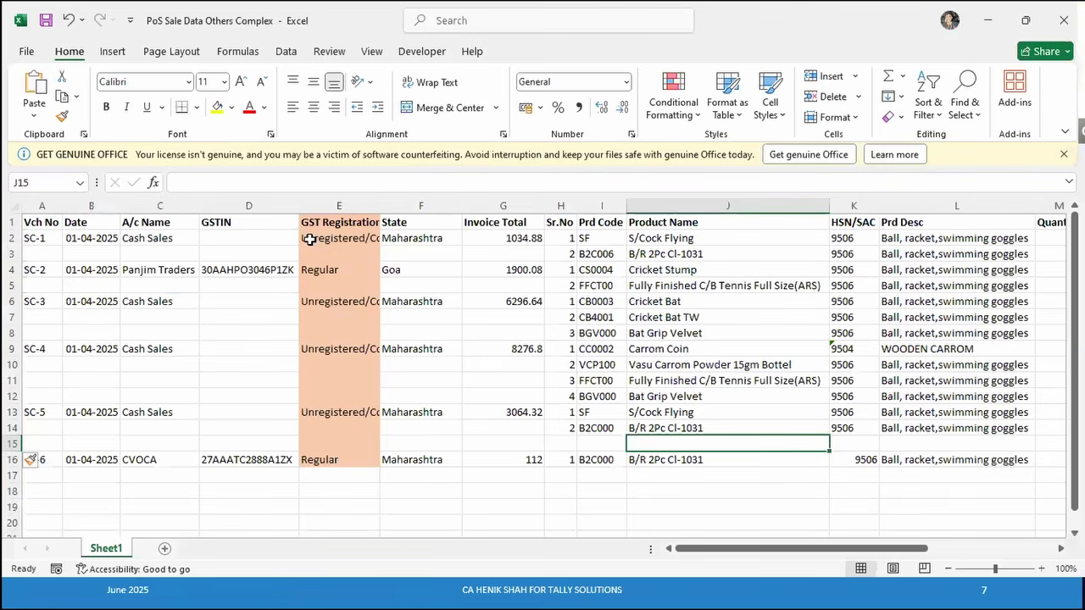
# Compare the SC-6 row in the Excel workbook with the row range in TallyPrime's accounting voucher import summary
pyautogui.click(45, 461)
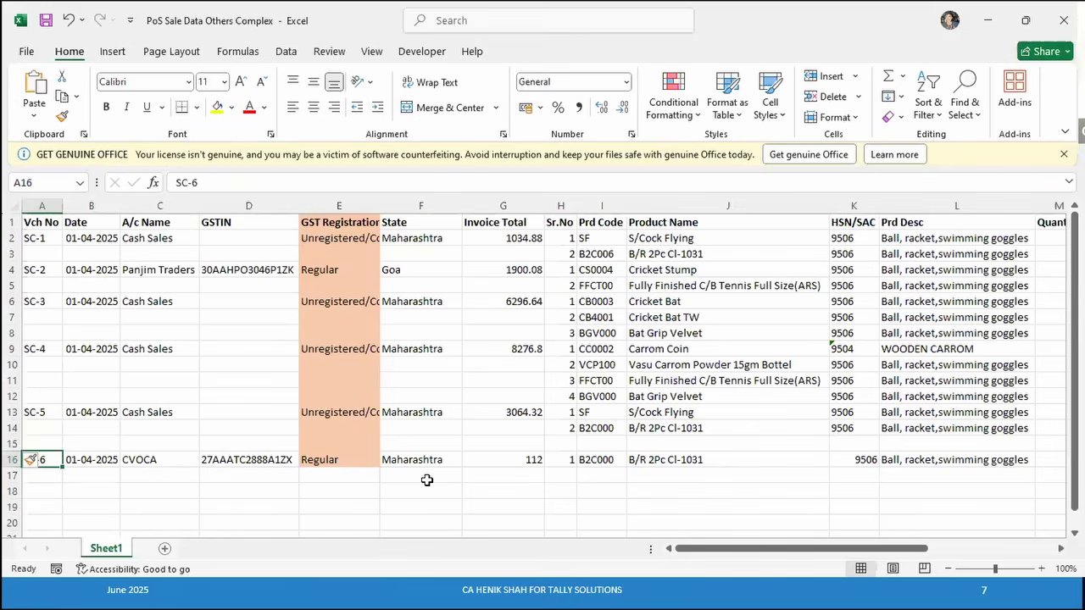
pyautogui.hotkey('alt', 'Tab')
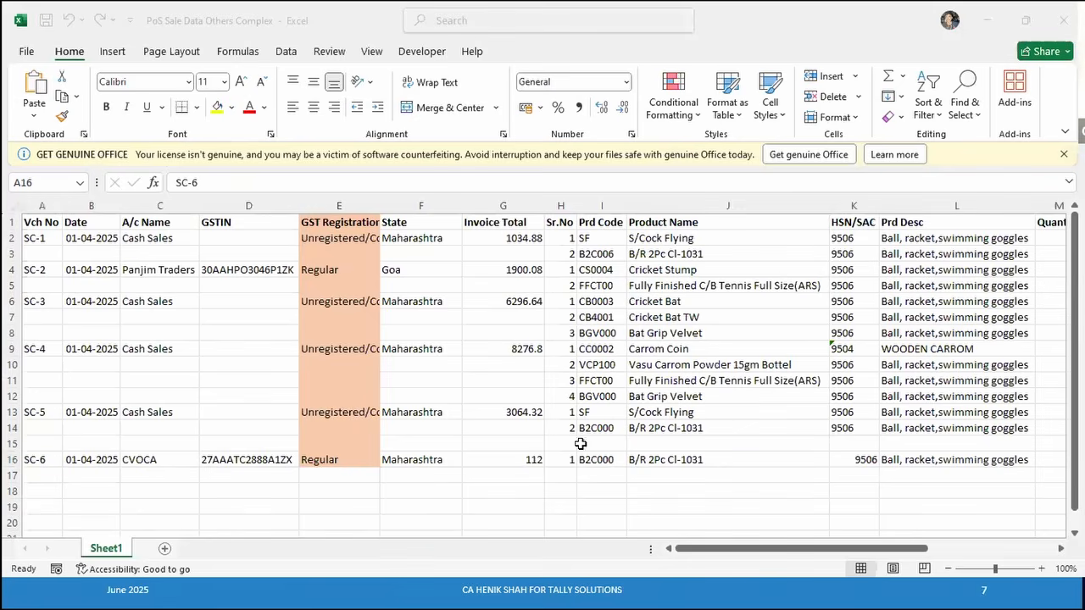
pyautogui.hotkey('alt', 'Tab')
pyautogui.hotkey('alt', 'Tab')
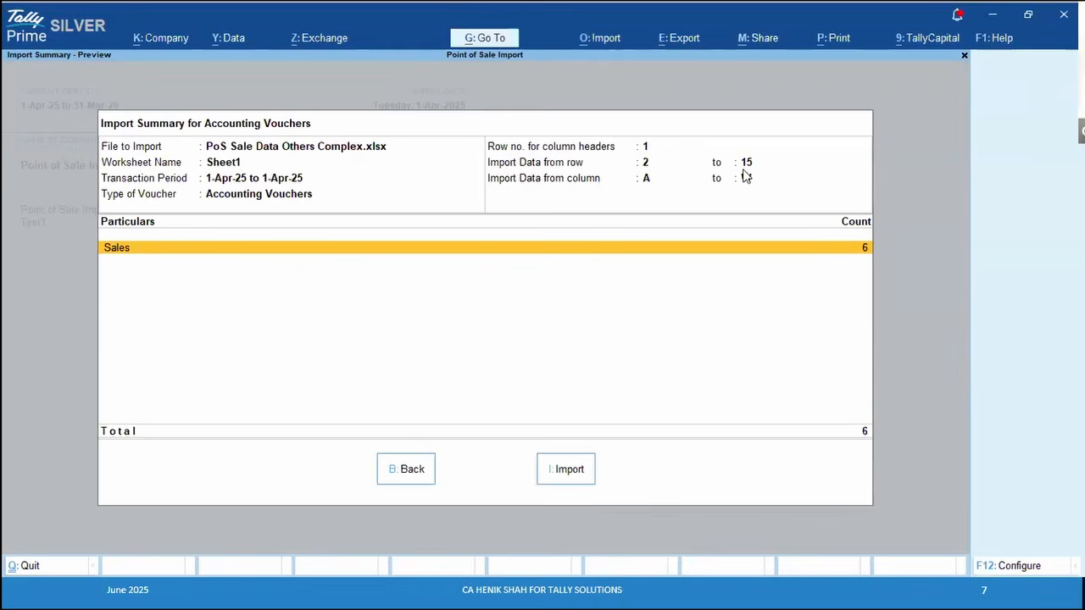
# Switch to the Excel workbook and delete blank row 15 above the SC-6 entry in Sheet1
pyautogui.hotkey('alt', 'Tab')
pyautogui.hotkey('alt', 'Tab')
pyautogui.hotkey('alt', 'Tab')
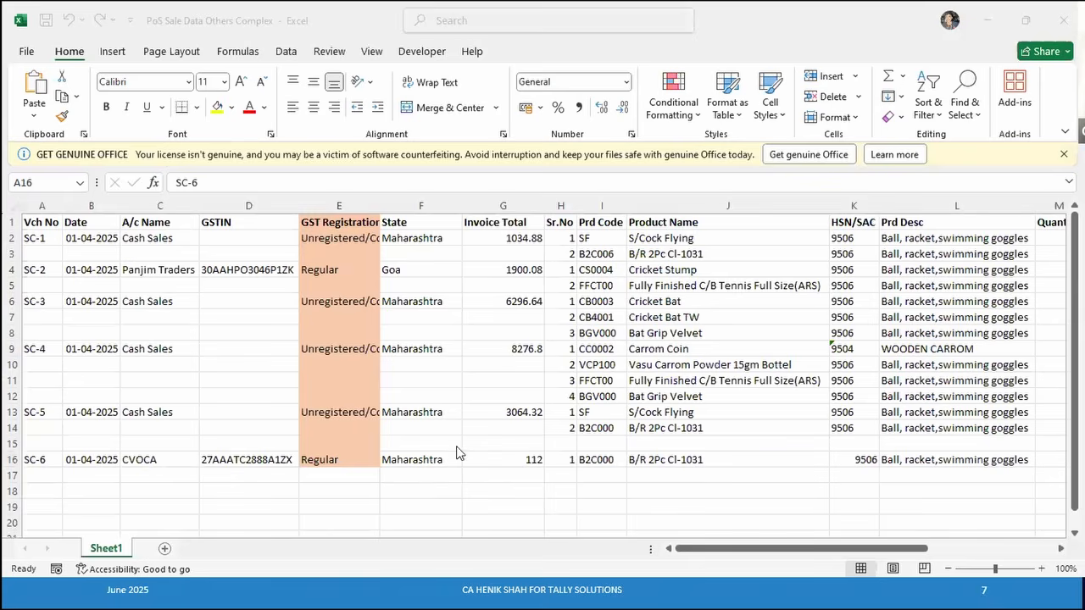
pyautogui.press('Up')
pyautogui.hotkey('shift', 'space')
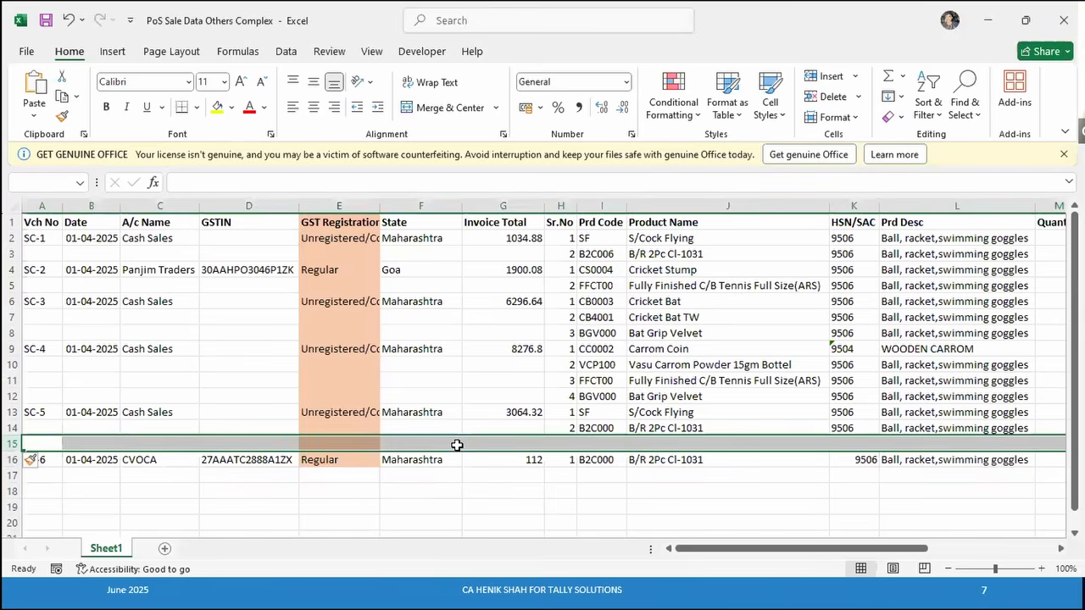
pyautogui.hotkey('ctrl', '-')
pyautogui.press('Down')
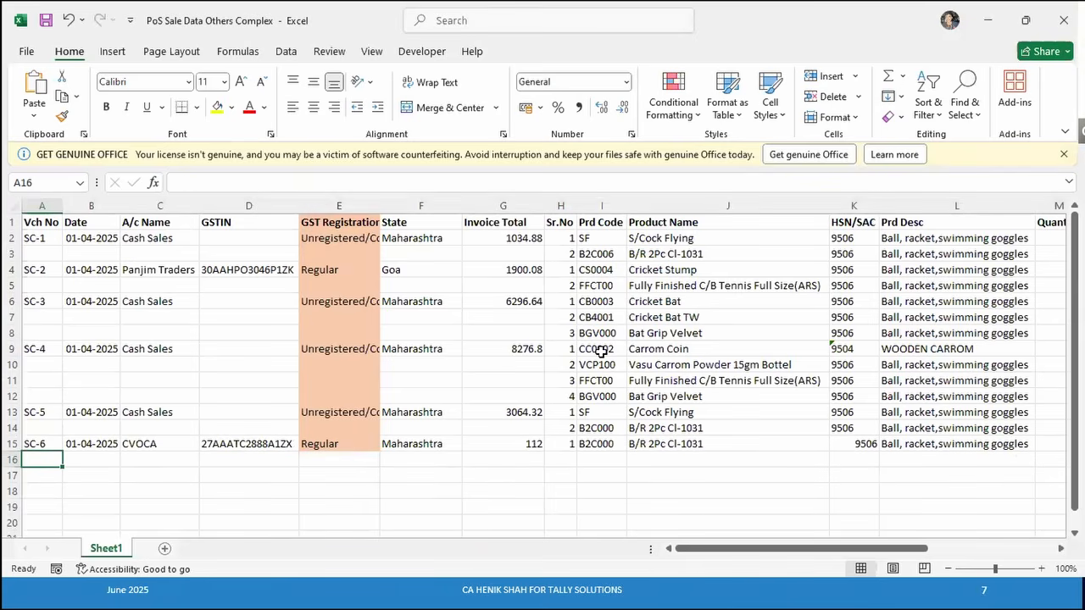
# Switch back to TallyPrime, import the sales vouchers from the Accounting Vouchers summary and return to the Gateway
pyautogui.hotkey('alt', 'Tab')
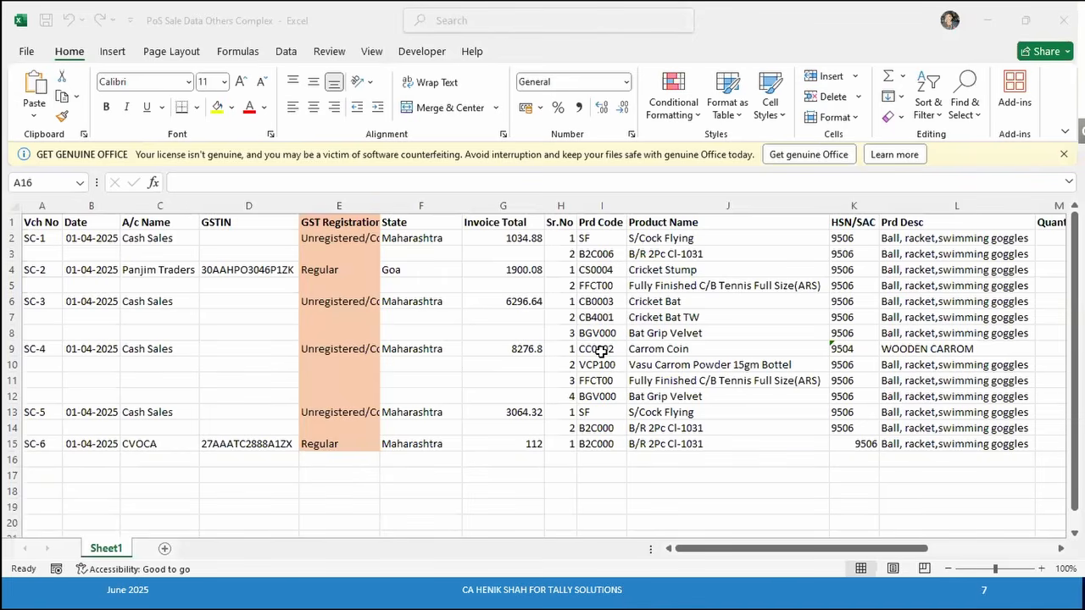
pyautogui.hotkey('alt', 'Tab')
pyautogui.hotkey('alt', 'shift', 'Tab')
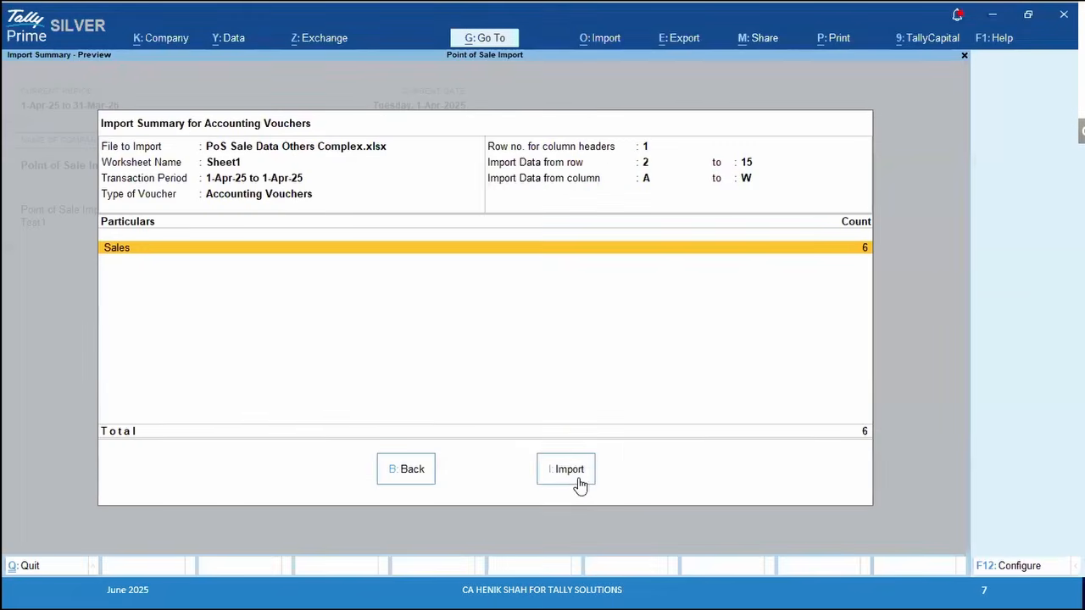
pyautogui.click(579, 478)
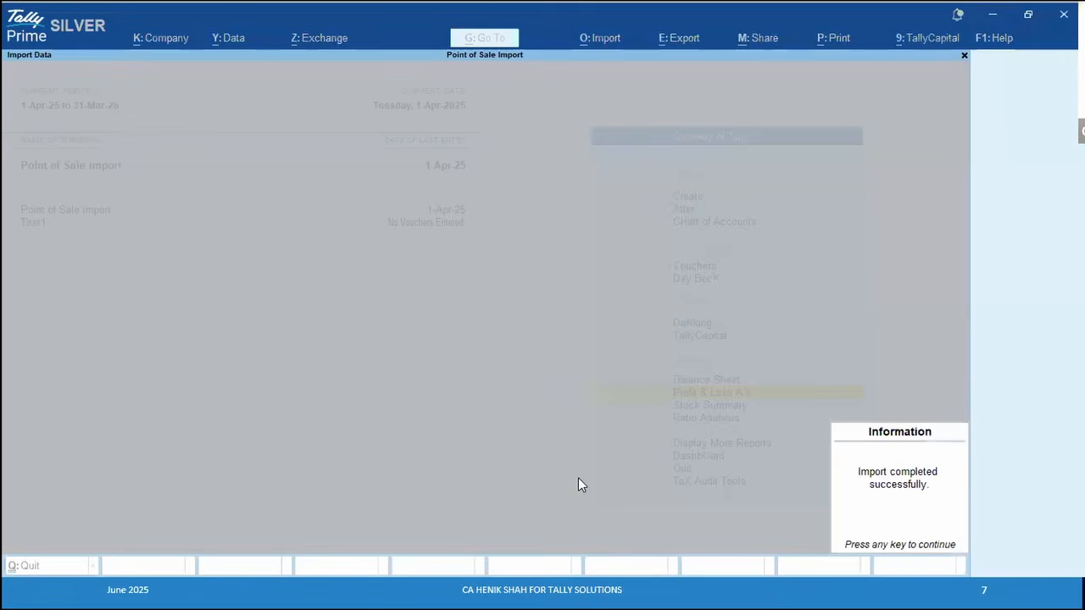
pyautogui.press('Return')
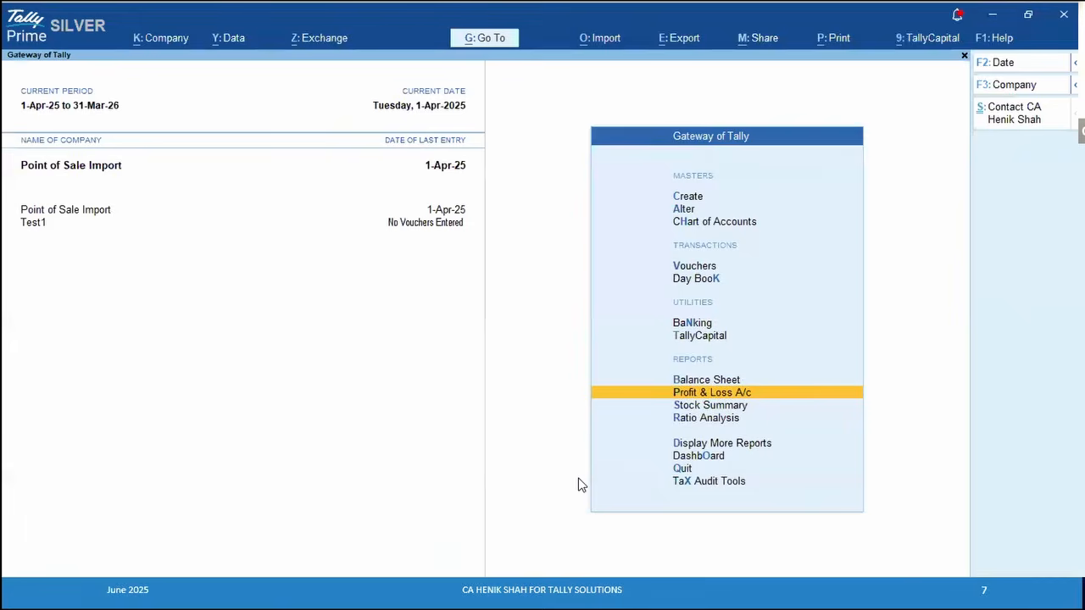
# Drill down from the Profit & Loss A/c through Sales Accounts to the Sales Taxable ledger's April vouchers and select SC-1
pyautogui.hotkey('alt', 'Tab')
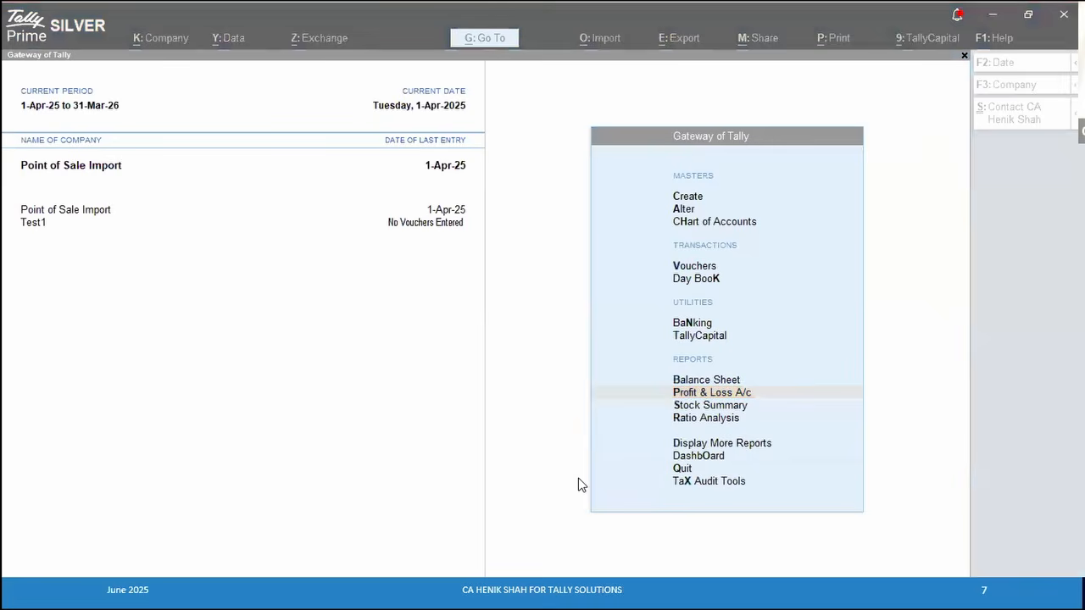
pyautogui.click(661, 394)
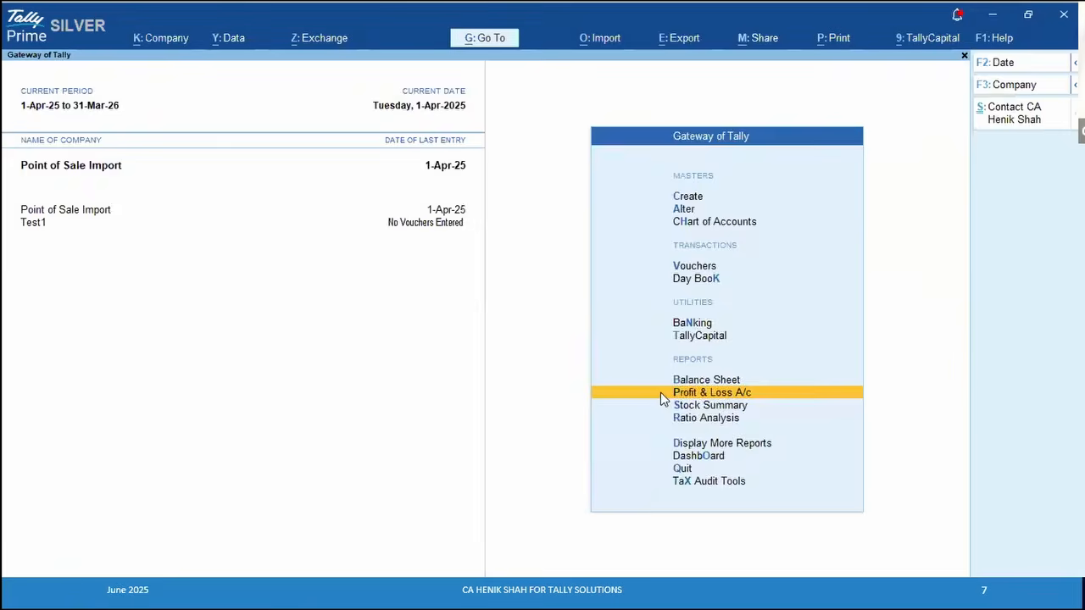
pyautogui.click(662, 394)
pyautogui.press('Escape')
pyautogui.press('Return')
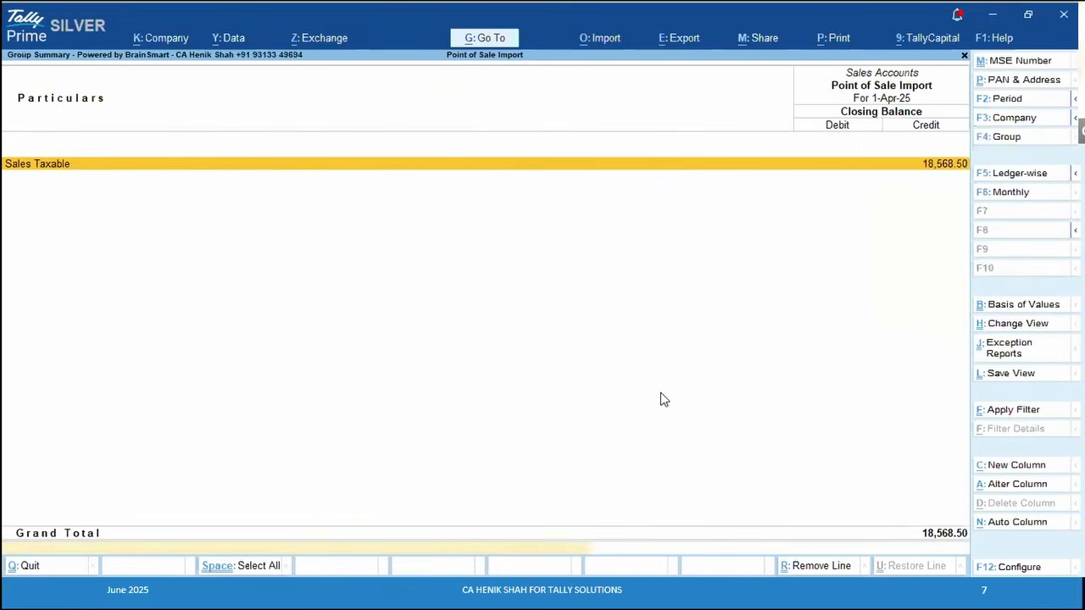
pyautogui.press('Return')
pyautogui.press('Return')
pyautogui.press('Down')
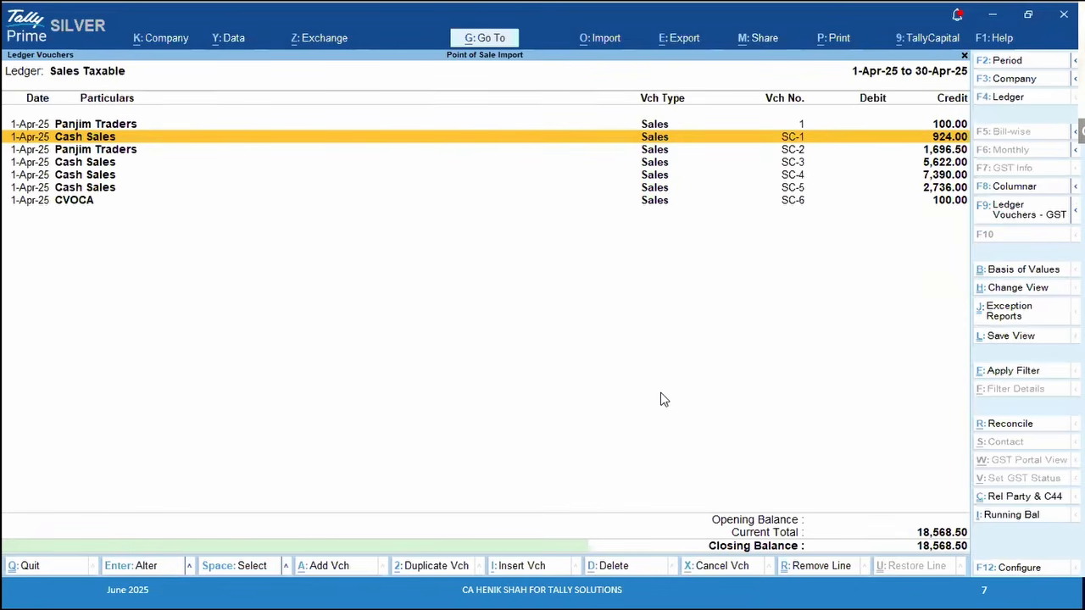
# Examine the items and taxes of sales voucher SC-1 and the state and GST registration type in its party details
pyautogui.press('Return')
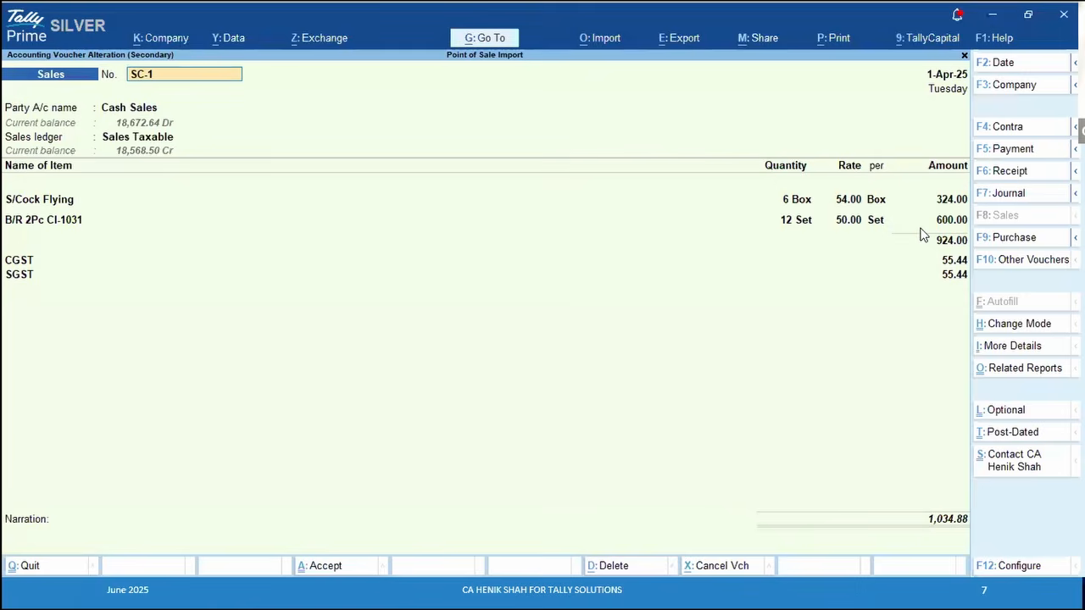
pyautogui.press('Return')
pyautogui.press('Return')
pyautogui.press('Return')
pyautogui.press('Return')
pyautogui.press('Return')
pyautogui.press('Return')
pyautogui.press('Return')
pyautogui.press('Return')
pyautogui.press('Return')
pyautogui.press('Return')
pyautogui.press('Return')
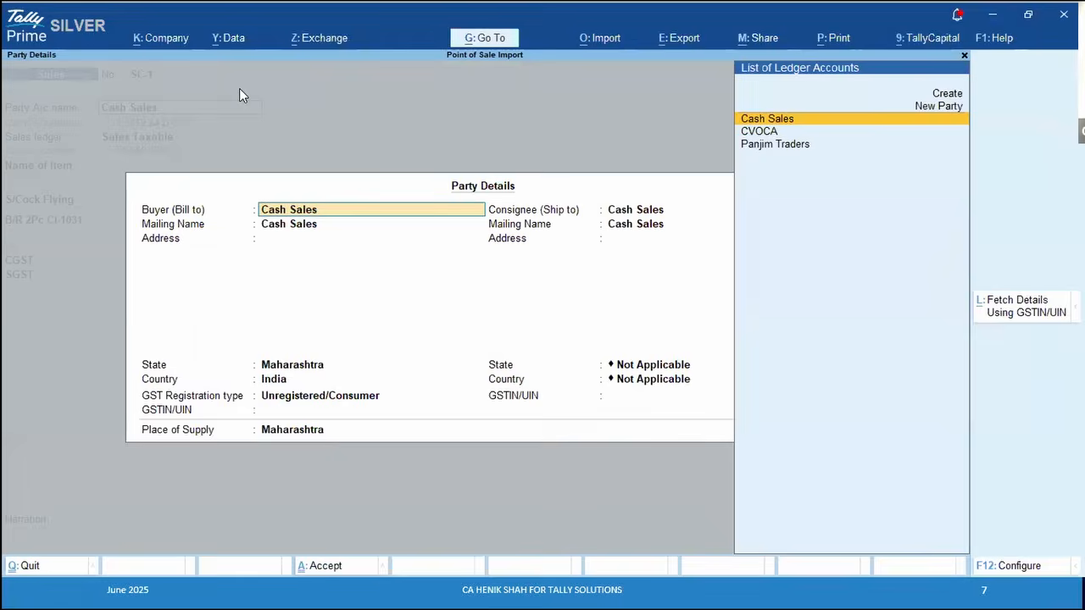
pyautogui.press('Return')
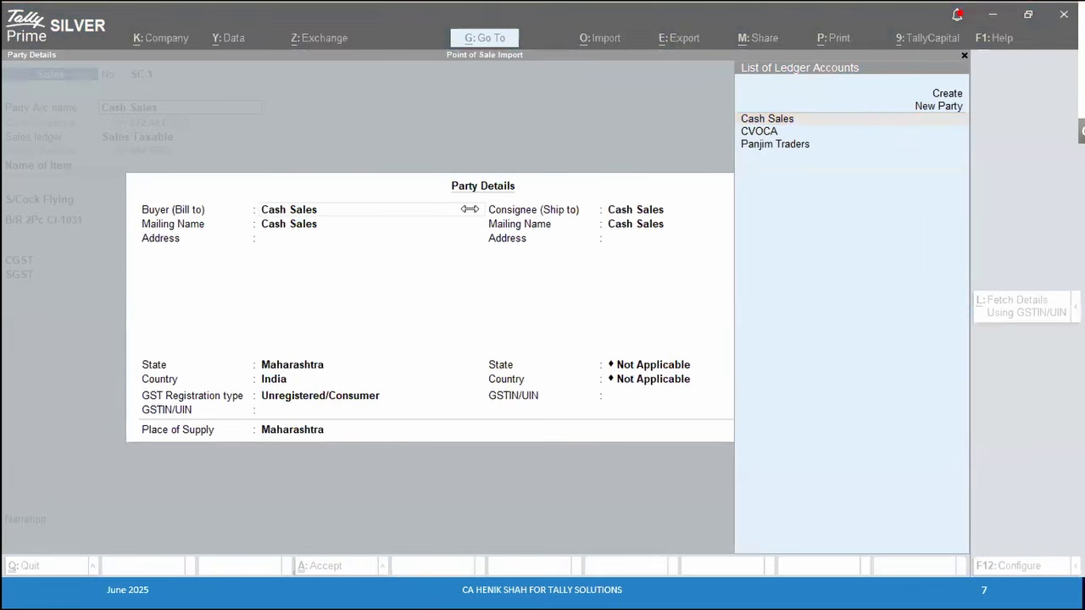
pyautogui.click(305, 365)
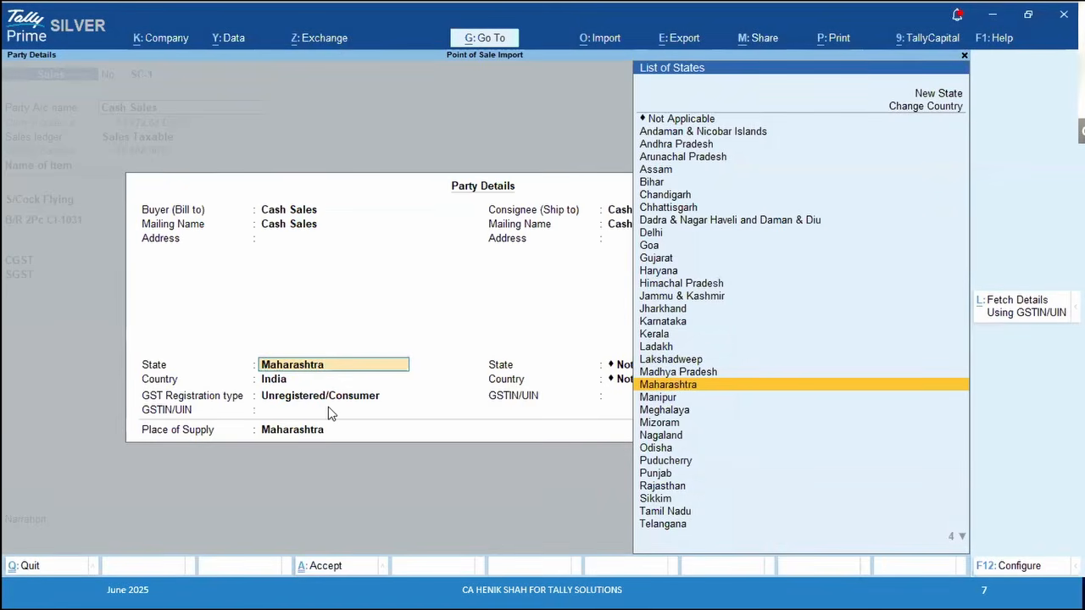
pyautogui.press('Escape')
pyautogui.press('Escape')
# Open sales voucher SC-2, examine the buyer's and consignee's state and GST registration in its party details, and return to the voucher
pyautogui.press('Down')
pyautogui.press('Return')
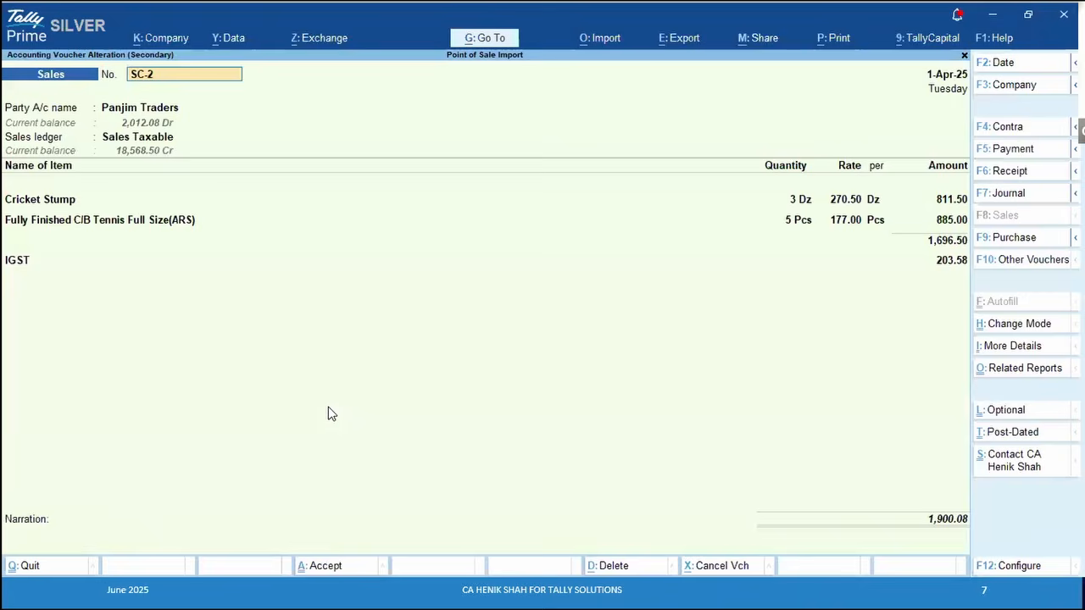
pyautogui.press('Return')
pyautogui.press('Return')
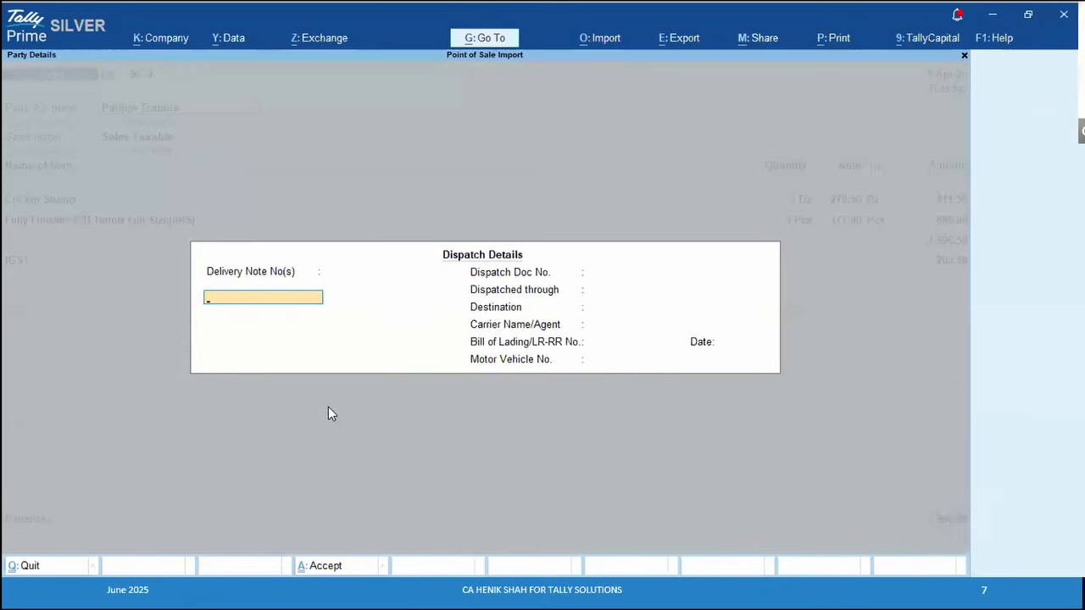
pyautogui.hotkey('ctrl', 'a')
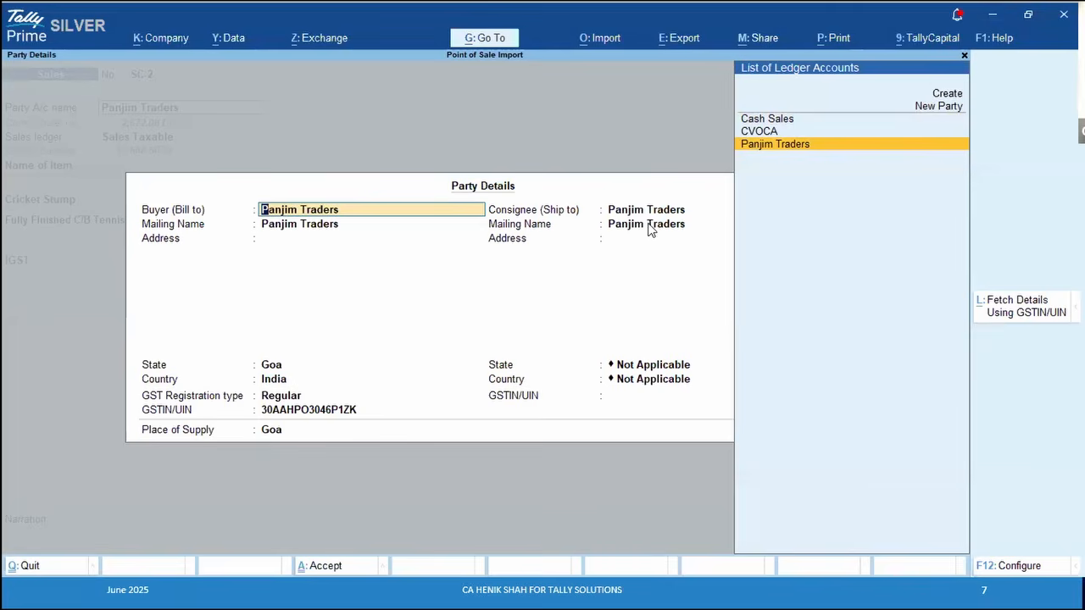
pyautogui.click(648, 365)
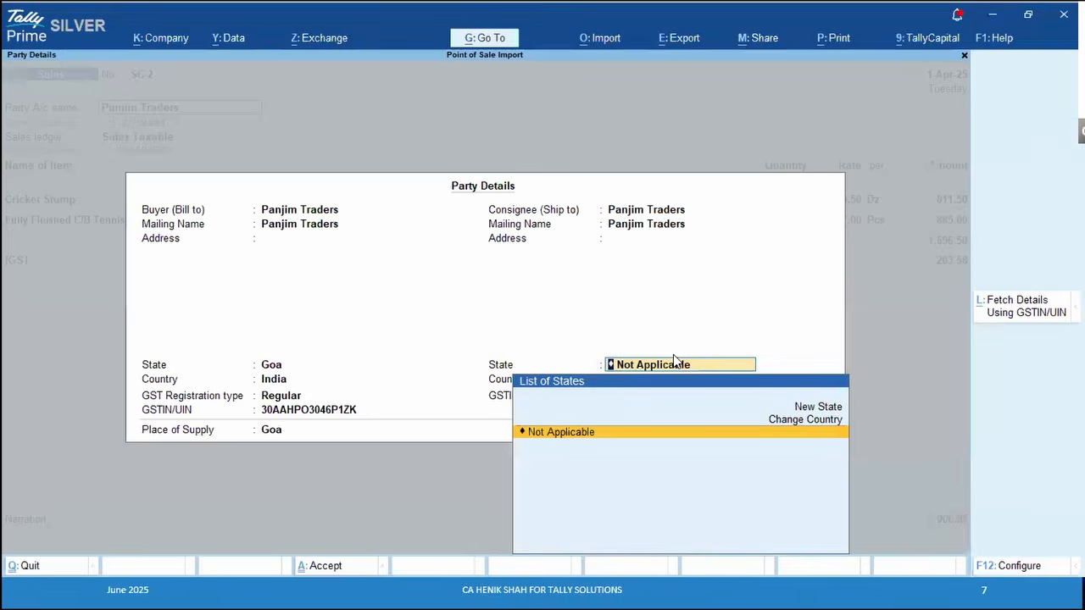
pyautogui.hotkey('alt', 'Tab')
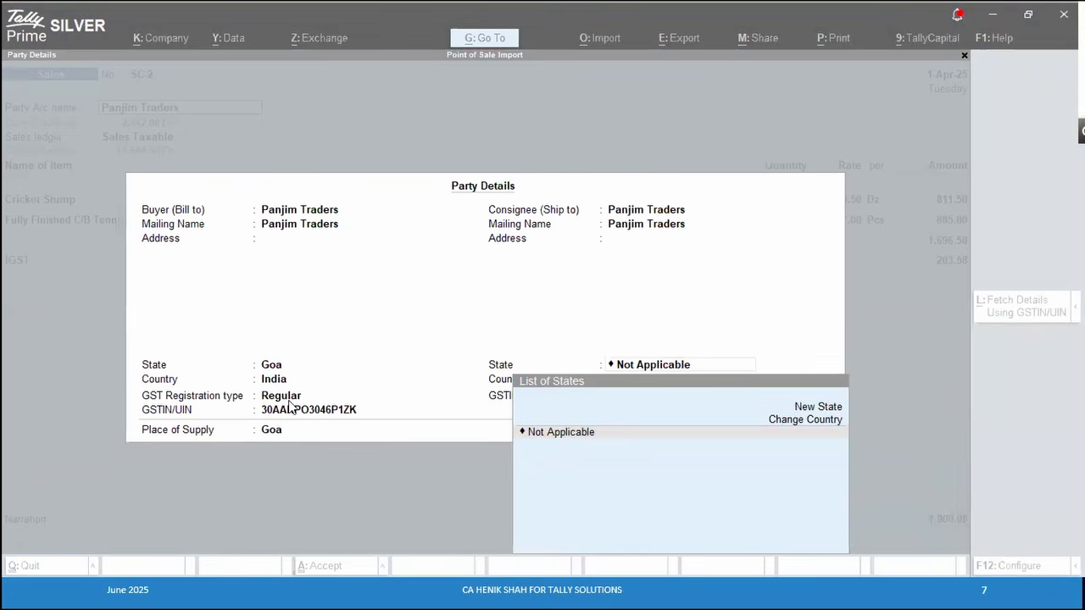
pyautogui.press('Return')
pyautogui.press('Return')
pyautogui.press('Return')
pyautogui.press('Return')
pyautogui.hotkey('ctrl', 'a')
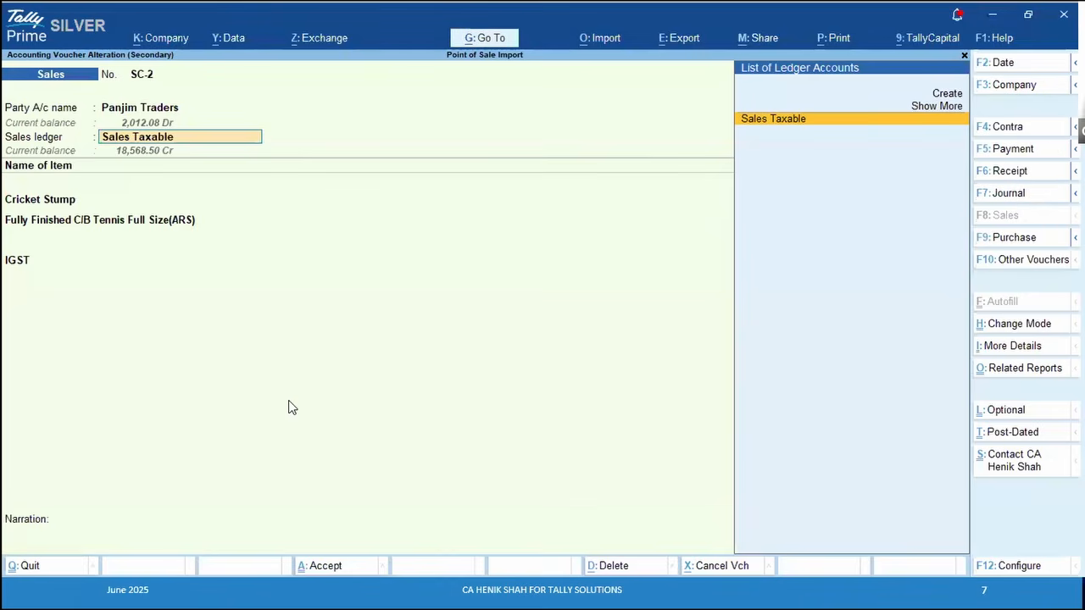
# Examine the quantities and rates of the Cricket Stump and Fully Finished C/B Tennis items in voucher SC-2
pyautogui.press('Return')
pyautogui.press('Return')
pyautogui.press('Return')
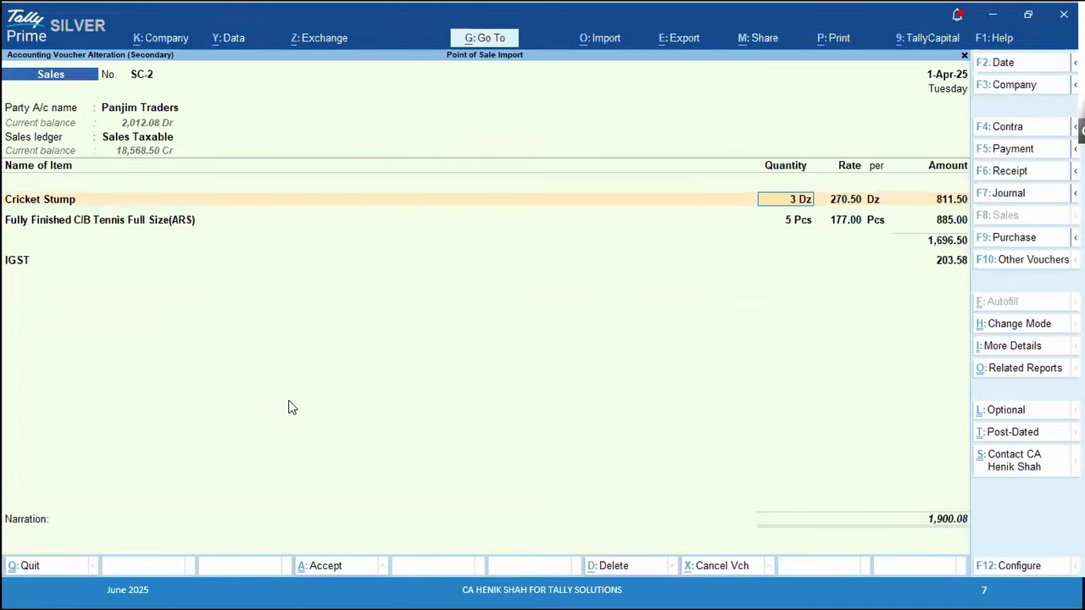
pyautogui.press('Escape')
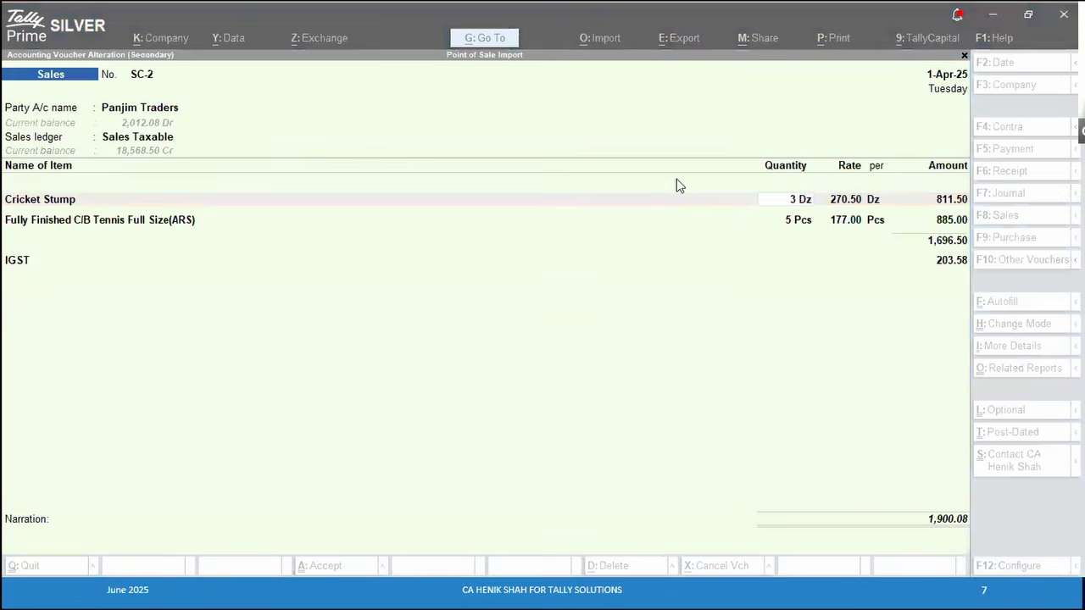
pyautogui.click(845, 201)
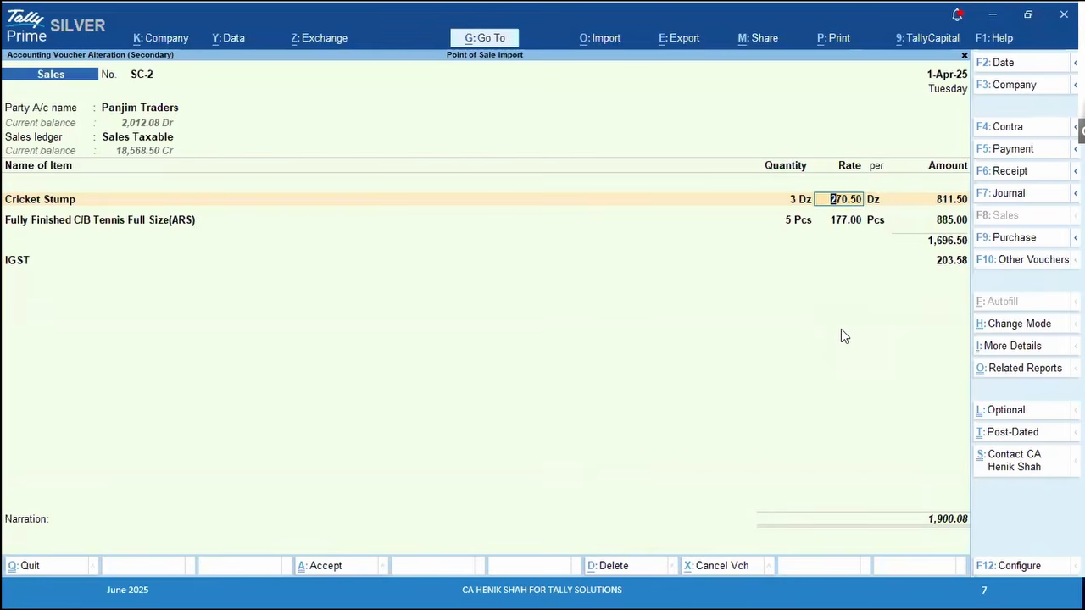
pyautogui.press('Escape')
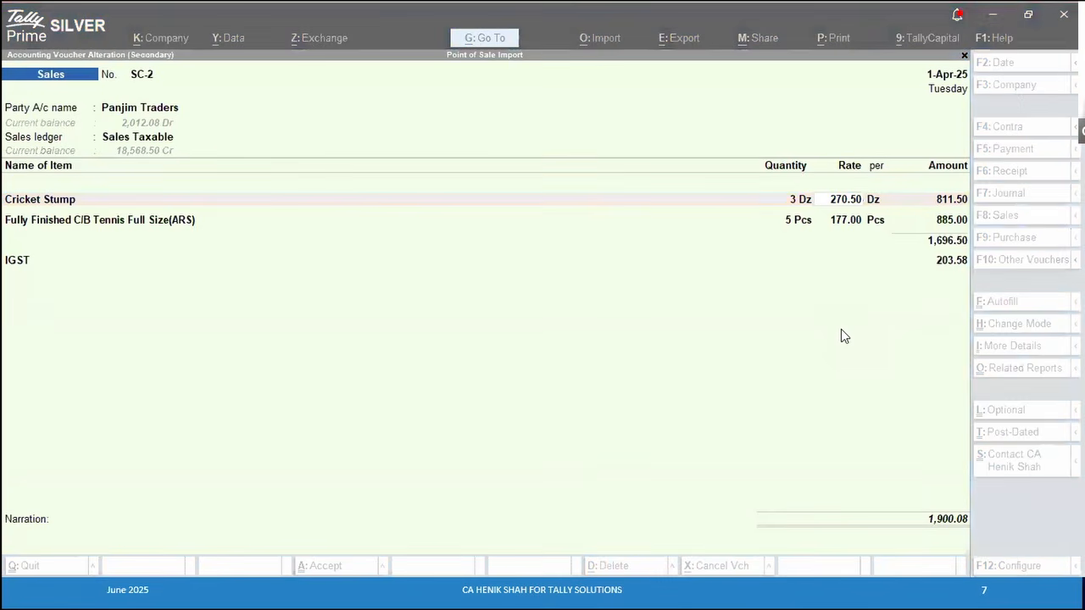
pyautogui.click(836, 226)
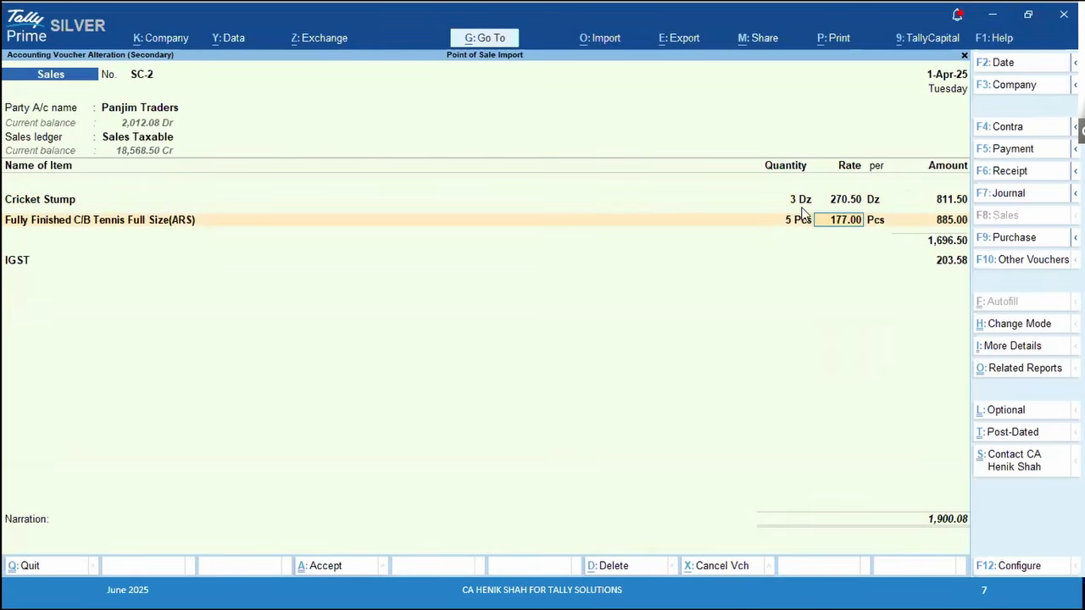
# Review the GST rate and HSN/SAC details of the Fully Finished C/B Tennis item in SC-2, keeping As per Masters/Company
pyautogui.press('Return')
pyautogui.press('Return')
pyautogui.press('Return')
pyautogui.press('Return')
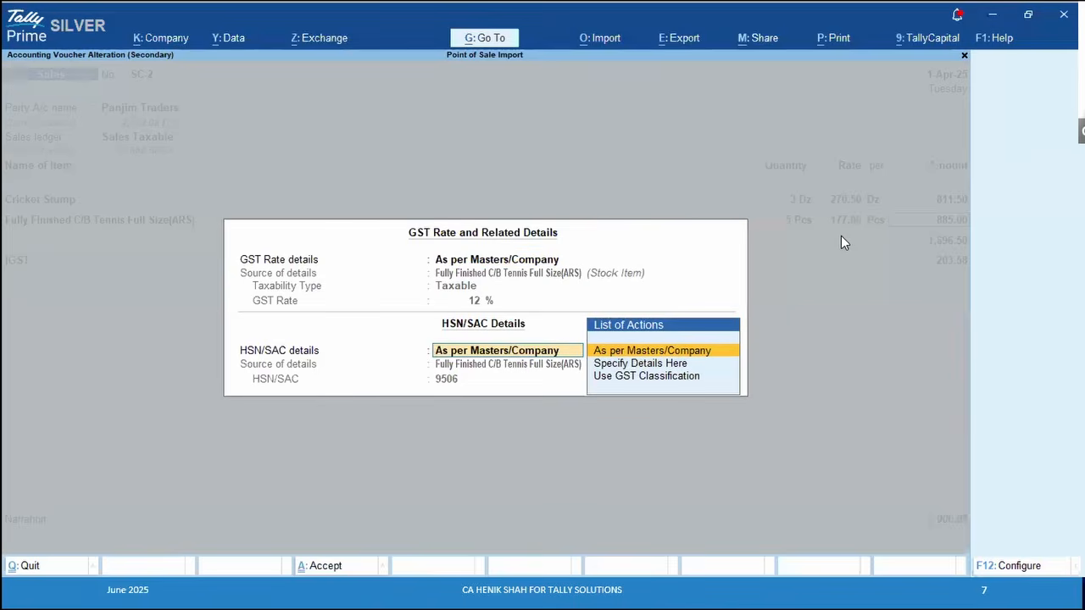
pyautogui.press('Return')
pyautogui.press('Return')
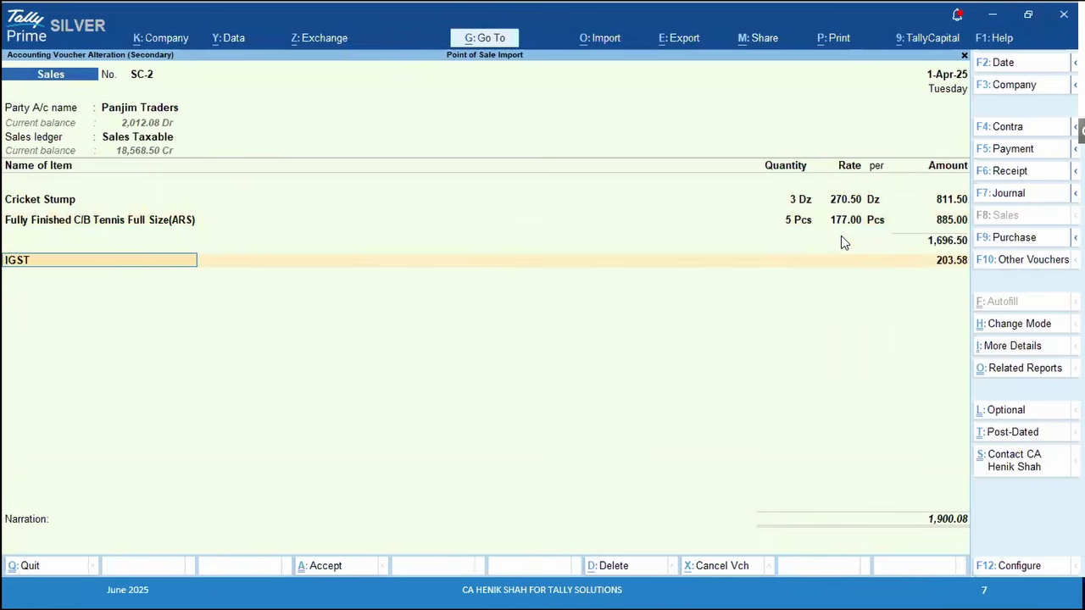
# Review the IGST line and the New Ref bill-wise details of SC-2, and leave the voucher without saving
pyautogui.press('Return')
pyautogui.press('Return')
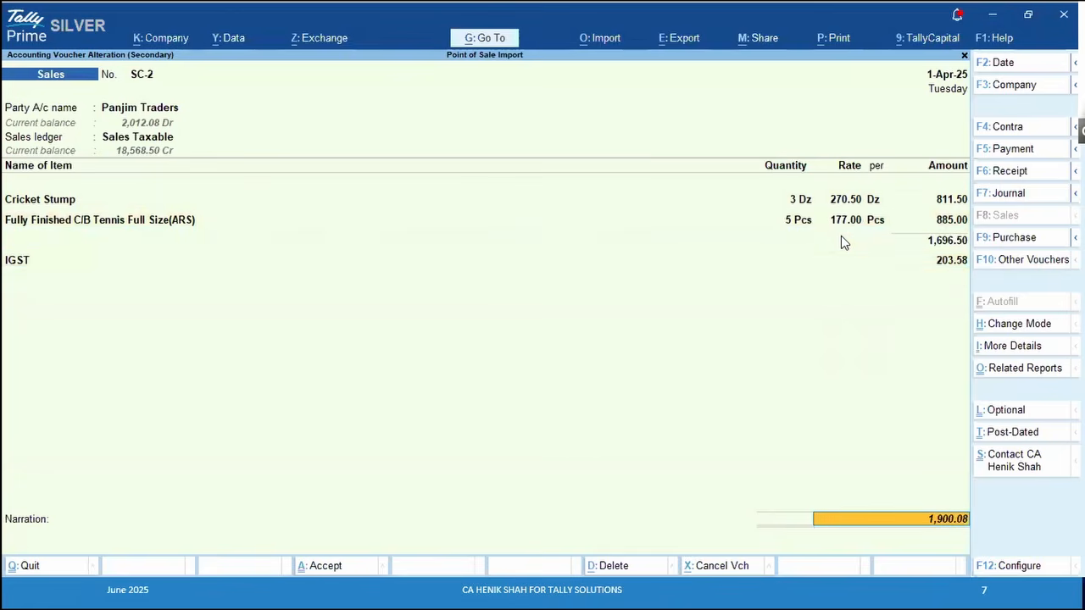
pyautogui.press('Return')
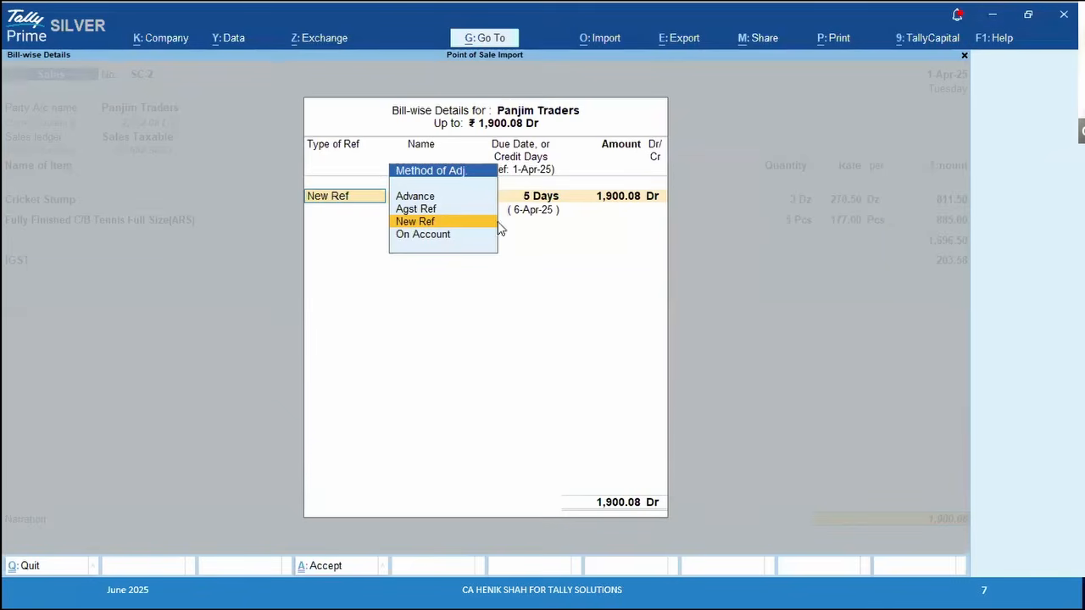
pyautogui.click(462, 222)
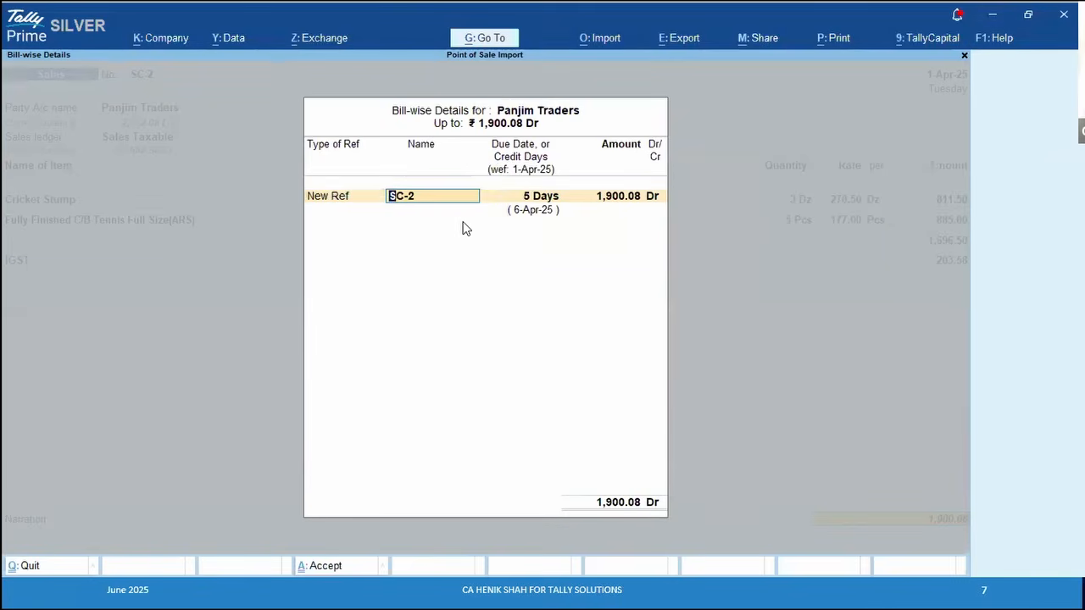
pyautogui.press('Return')
pyautogui.press('Return')
pyautogui.press('Return')
pyautogui.press('Return')
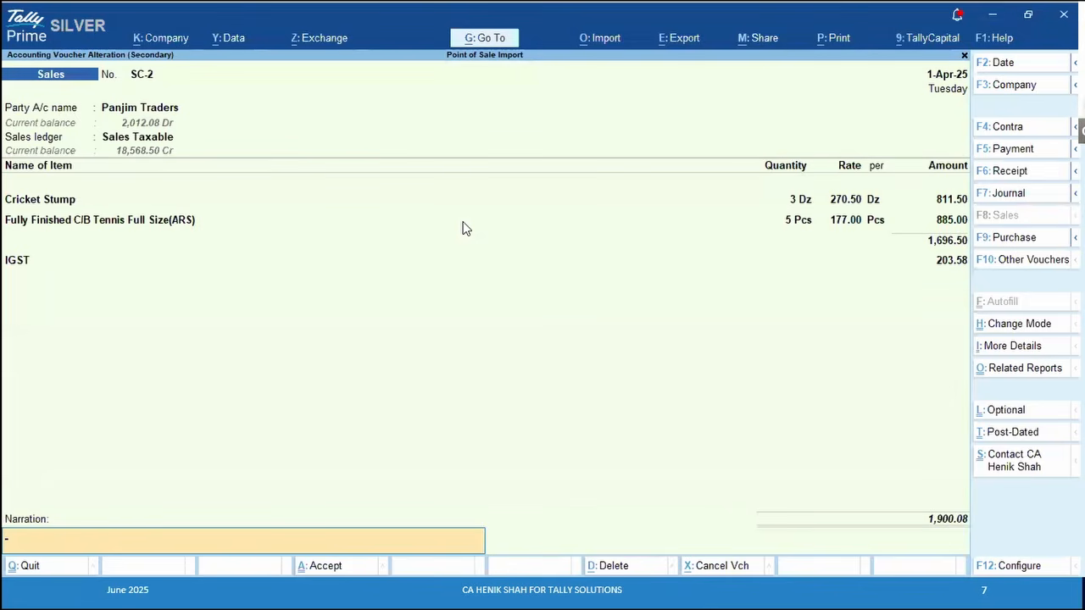
pyautogui.press('Escape')
pyautogui.press('y')
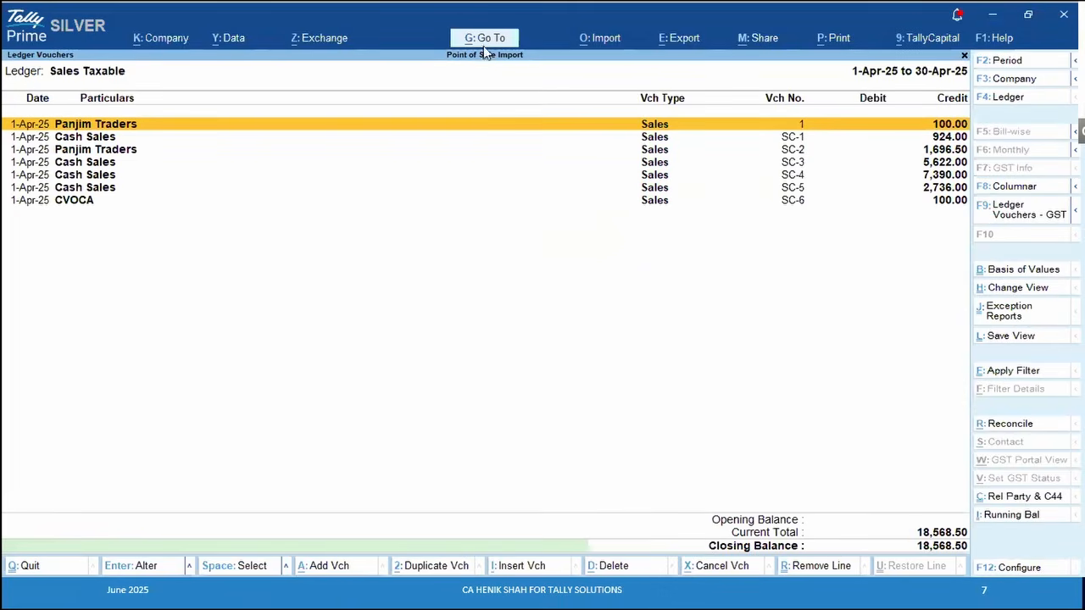
# Go to the Bills Receivable report
pyautogui.click(487, 39)
pyautogui.write('Bill')
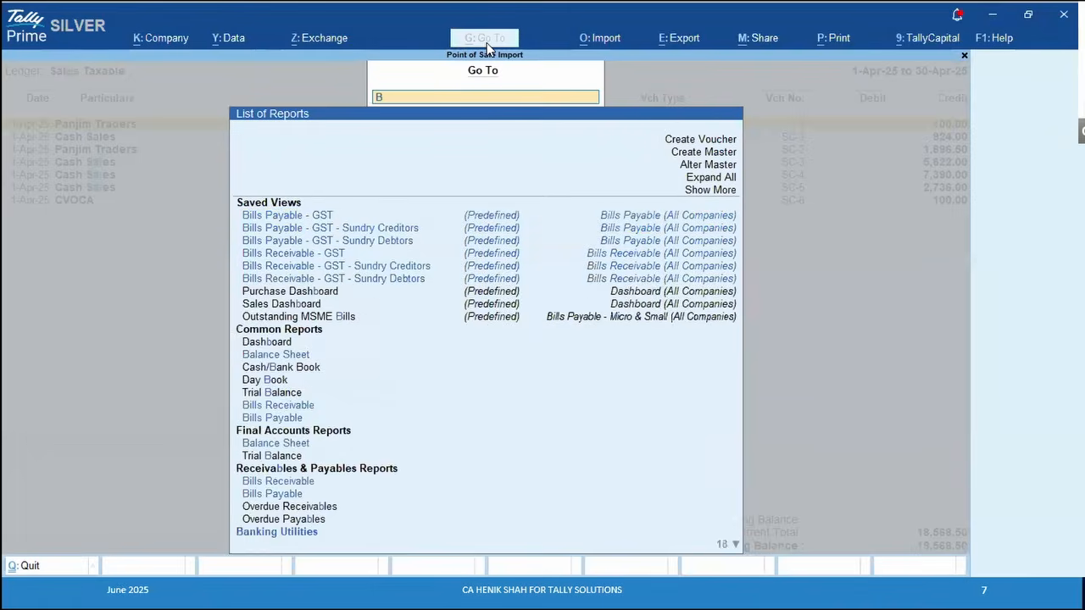
pyautogui.press('Down')
pyautogui.press('Down')
pyautogui.press('Down')
pyautogui.press('Down')
pyautogui.press('Down')
pyautogui.press('Down')
pyautogui.press('Down')
pyautogui.press('Down')
pyautogui.press('Return')
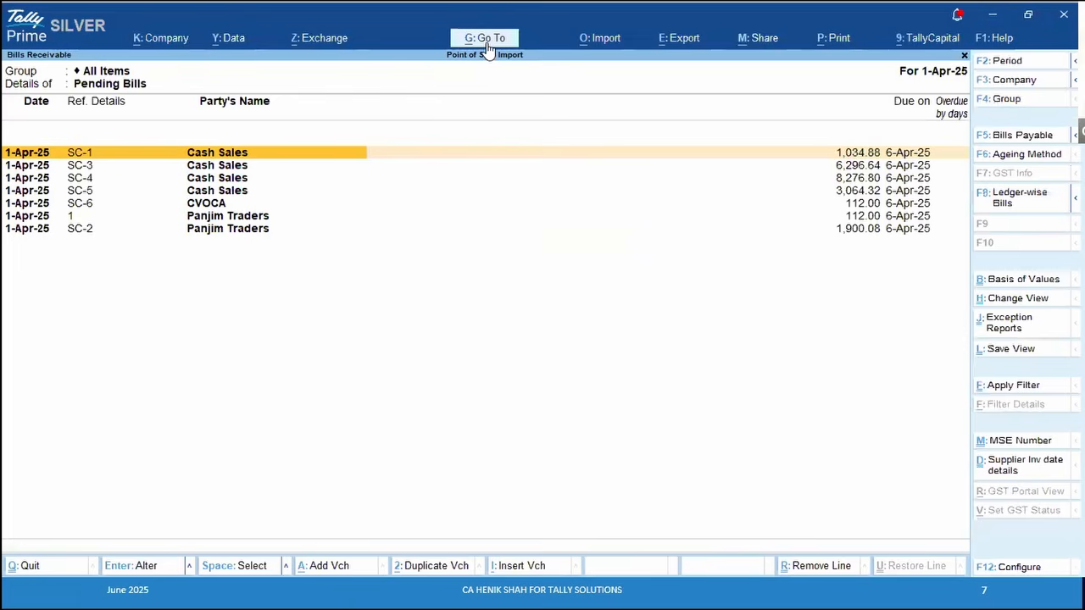
# Examine the pending bills down to SC-2 of Panjim Traders, and return to the Gateway of Tally
pyautogui.press('Down')
pyautogui.press('Down')
pyautogui.press('Down')
pyautogui.press('Down')
pyautogui.press('Down')
pyautogui.press('Down')
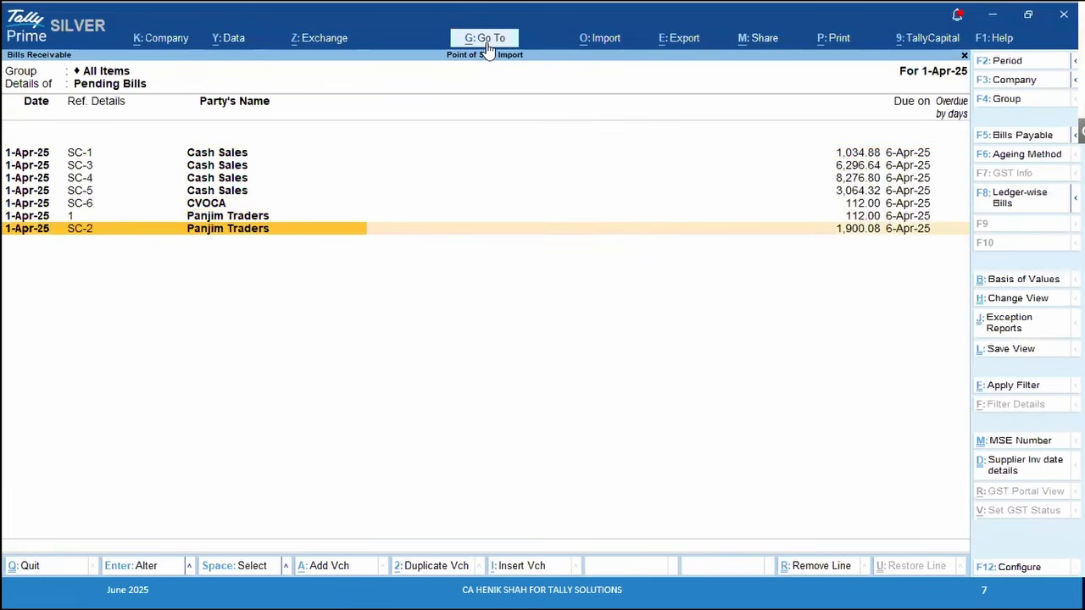
pyautogui.press('Escape')
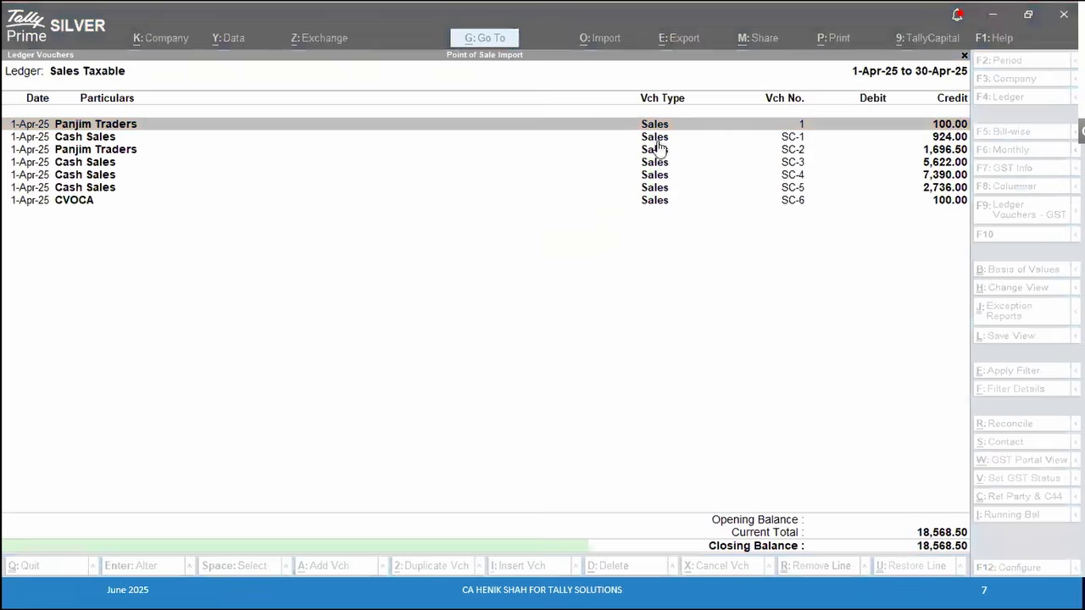
pyautogui.press('Escape')
pyautogui.press('Escape')
pyautogui.press('Escape')
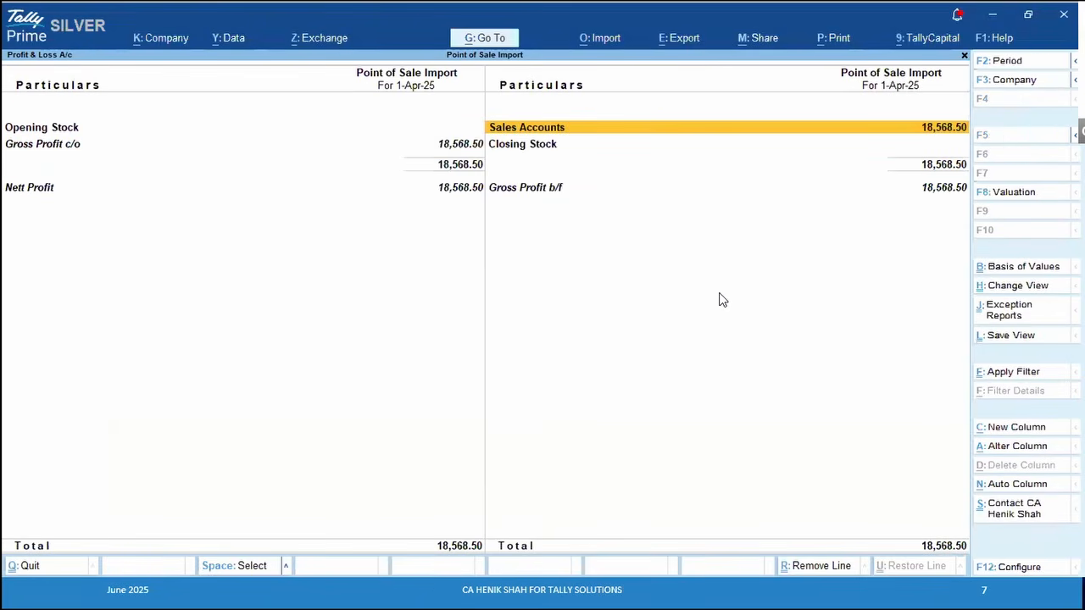
pyautogui.press('Escape')
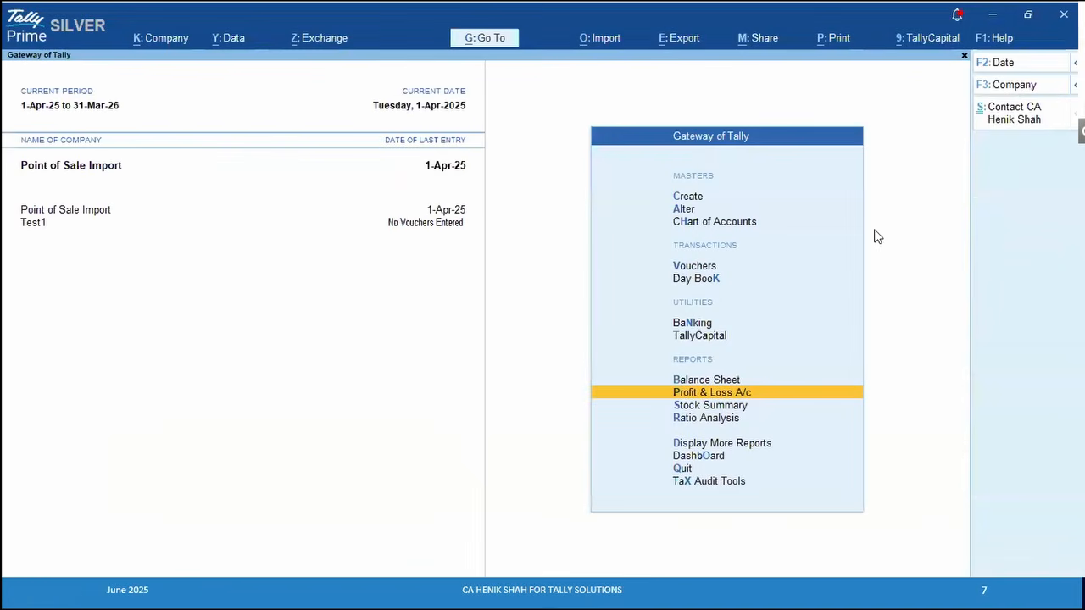
# Open the GSTR-1 report from the statutory reports and set its period to start on 1-4-25
pyautogui.press('d')
pyautogui.press('s')
pyautogui.press('Return')
pyautogui.press('Down')
pyautogui.press('Return')
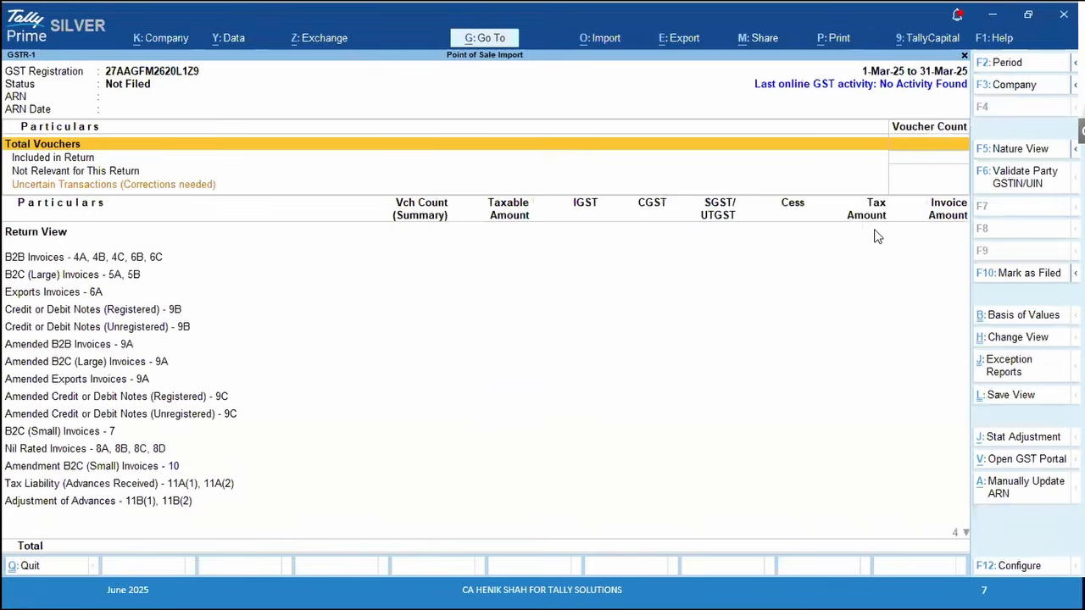
pyautogui.press('F2')
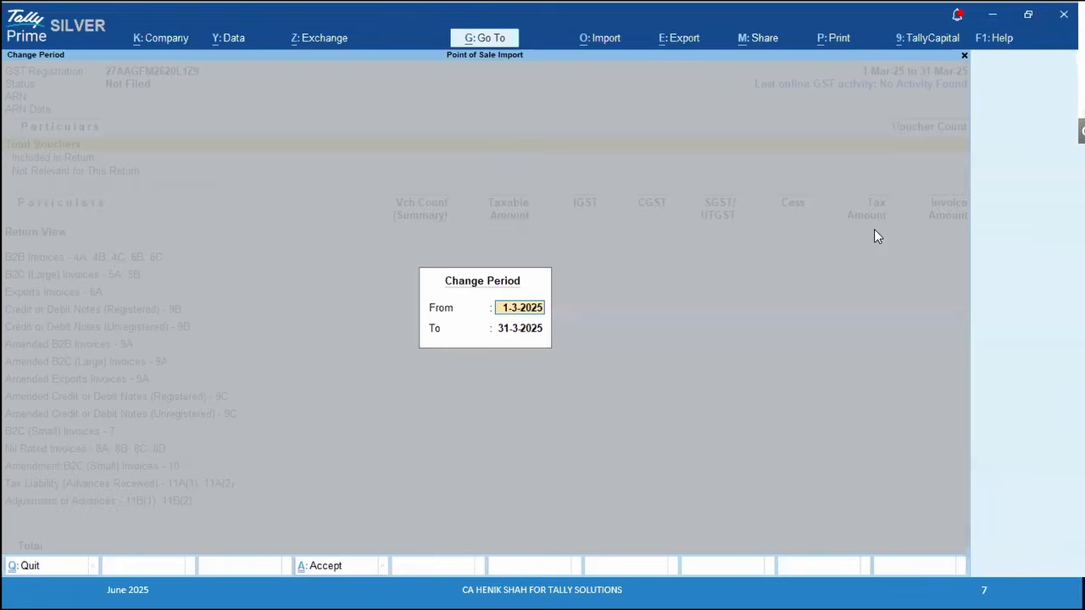
pyautogui.write('1-4-25')
pyautogui.press('Return')
pyautogui.press('Return')
# Examine the voucher counts and the B2B and B2C (Small) invoice figures in the April GSTR-1 report
pyautogui.press('Down')
pyautogui.press('Down')
pyautogui.press('Down')
pyautogui.press('Down')
pyautogui.press('Down')
pyautogui.press('Down')
pyautogui.press('Down')
pyautogui.press('Down')
pyautogui.press('Down')
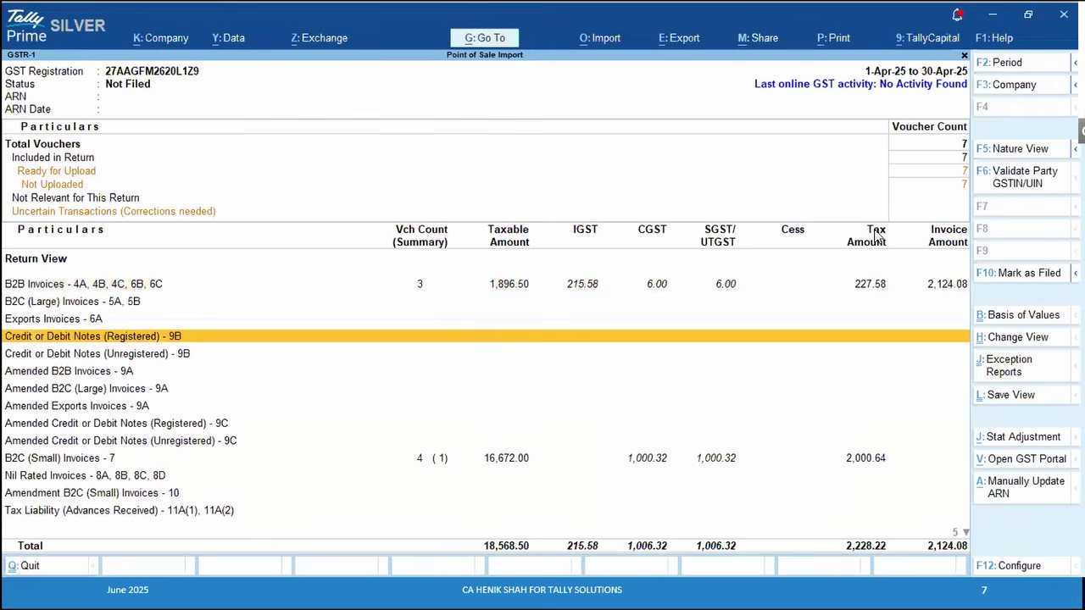
pyautogui.press('Up')
pyautogui.press('Up')
pyautogui.press('Up')
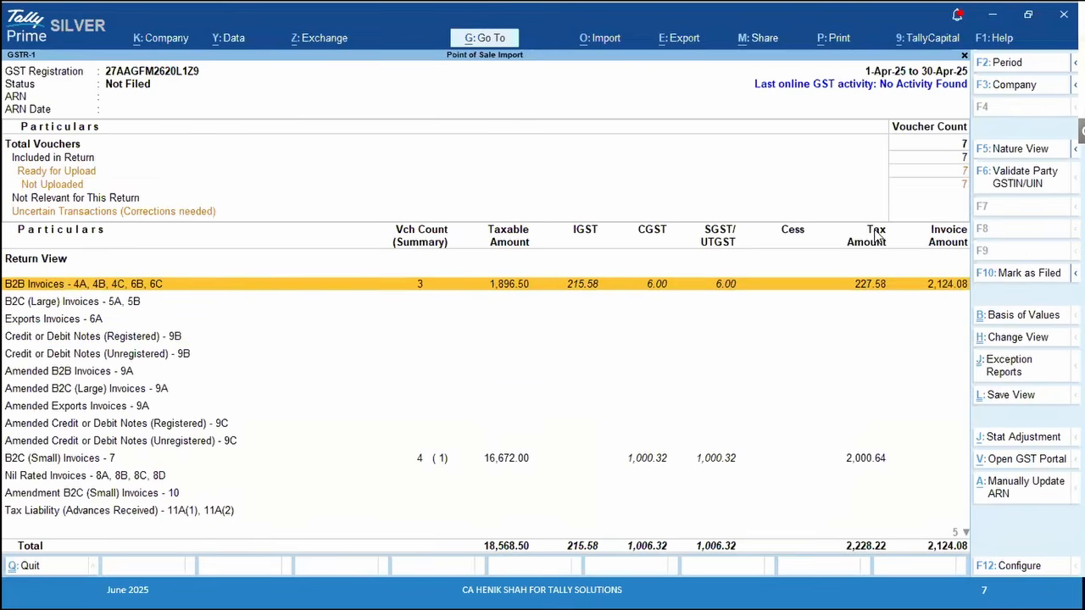
# Check the Uncertain Transactions (Corrections needed) entry in GSTR-1 and return to the Gateway of Tally
pyautogui.press('Down')
pyautogui.press('Up')
pyautogui.press('Up')
pyautogui.press('Up')
pyautogui.press('Up')
pyautogui.press('Down')
pyautogui.press('Down')
pyautogui.press('Down')
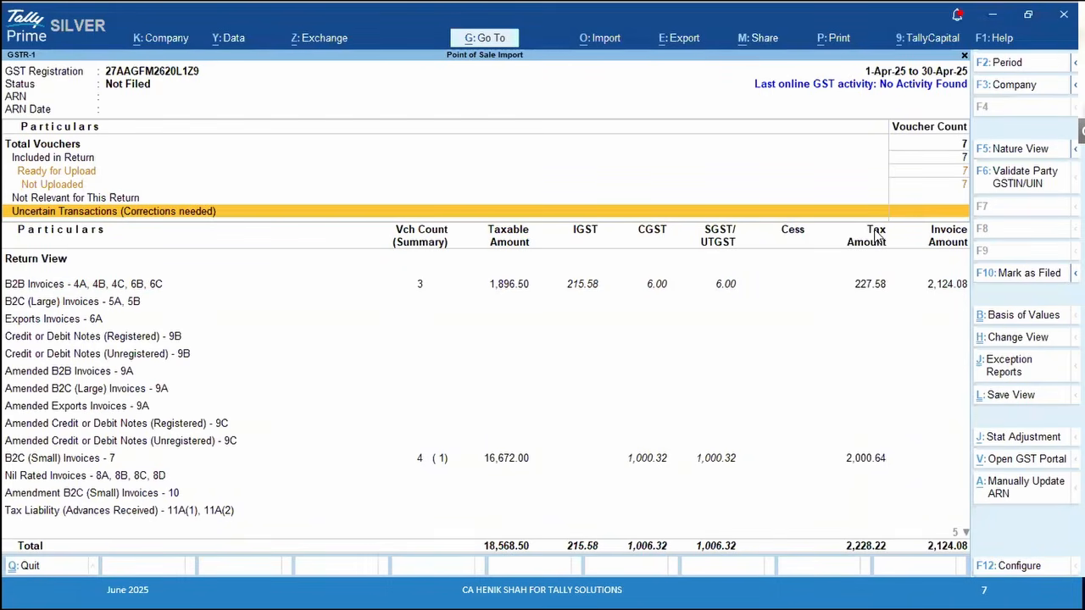
pyautogui.hotkey('alt', 'Tab')
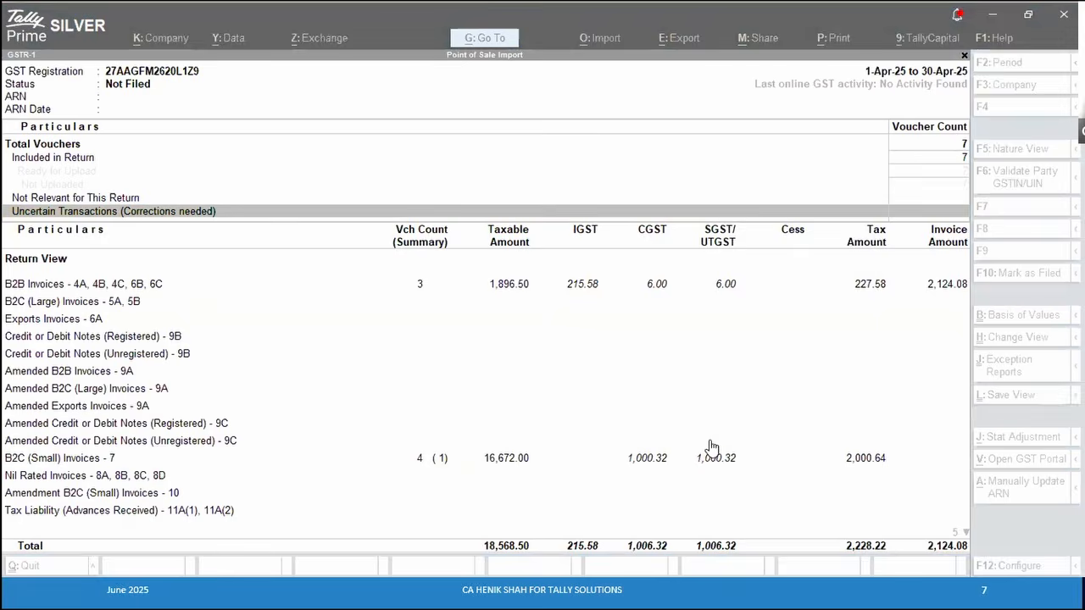
pyautogui.press('Escape')
pyautogui.press('Escape')
pyautogui.press('Escape')
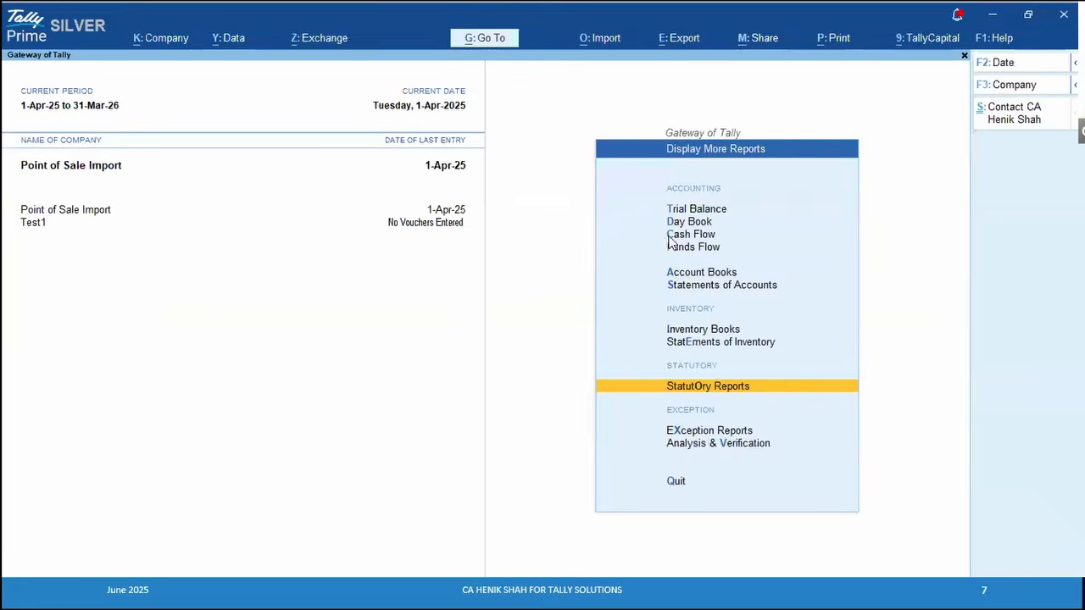
pyautogui.press('Escape')
pyautogui.hotkey('alt', 'Tab')
pyautogui.hotkey('alt', 'Tab')
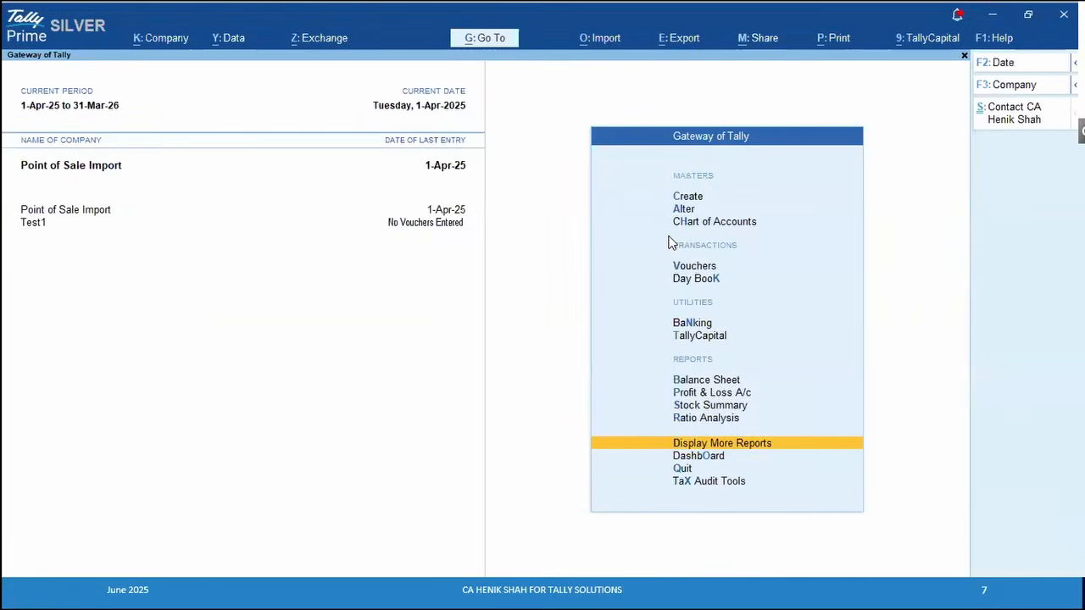
# Drill down from the Profit & Loss A/c through the Sales Taxable ledger's April vouchers and open SC-2
pyautogui.press('Up')
pyautogui.press('Up')
pyautogui.press('Up')
pyautogui.press('Return')
pyautogui.press('Return')
pyautogui.press('Return')
pyautogui.press('Return')
pyautogui.press('Down')
pyautogui.press('Down')
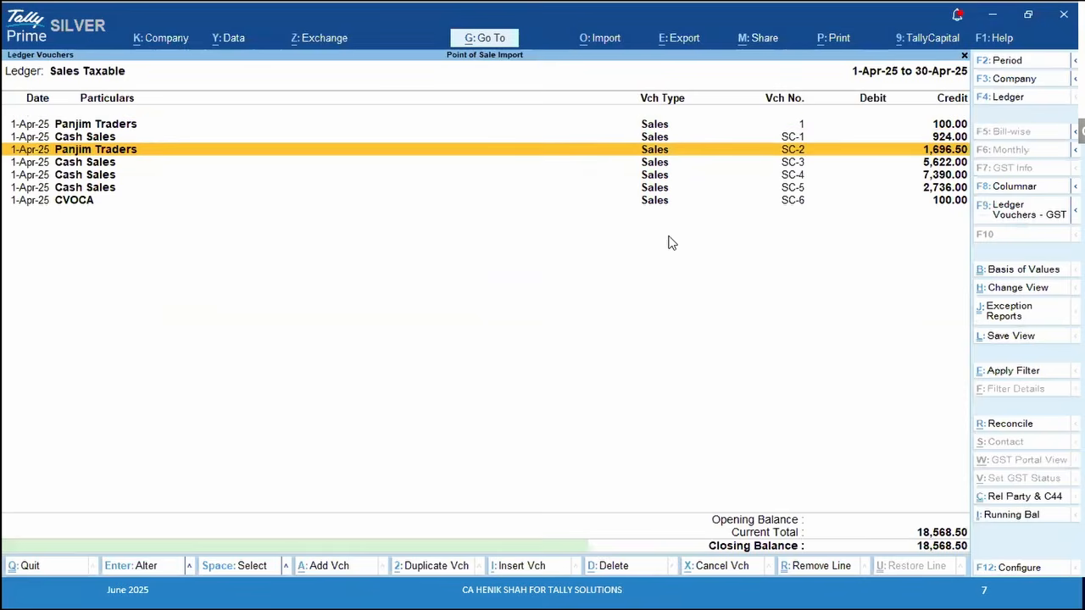
pyautogui.press('Return')
pyautogui.press('Return')
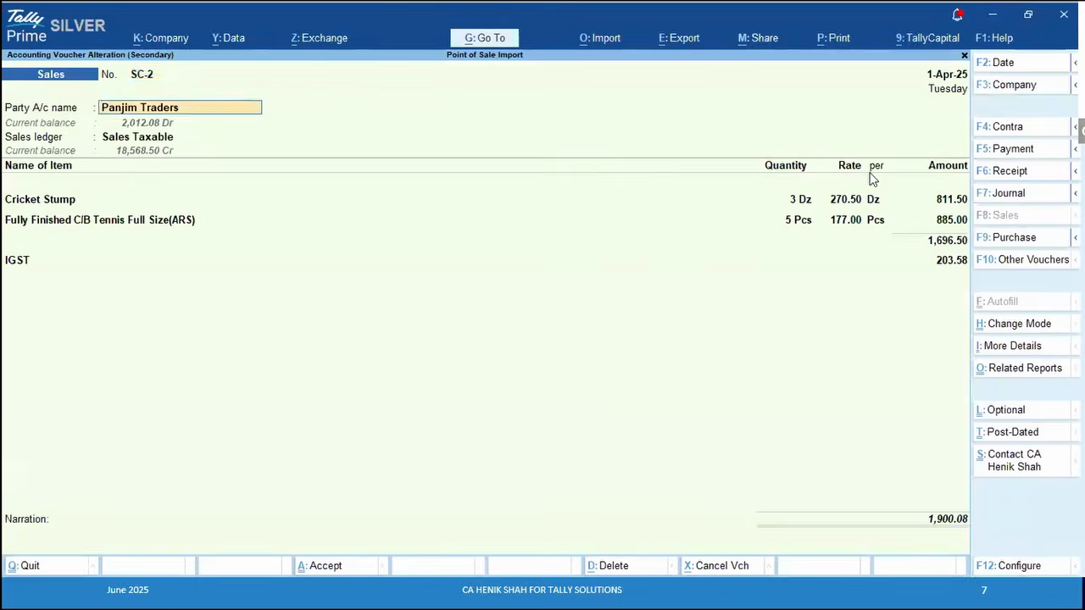
# Go through the party details of sales voucher SC-2 and return to its party account name
pyautogui.press('Return')
pyautogui.press('Return')
pyautogui.press('Return')
pyautogui.press('Return')
pyautogui.press('Return')
pyautogui.press('Return')
pyautogui.press('Return')
pyautogui.press('Return')
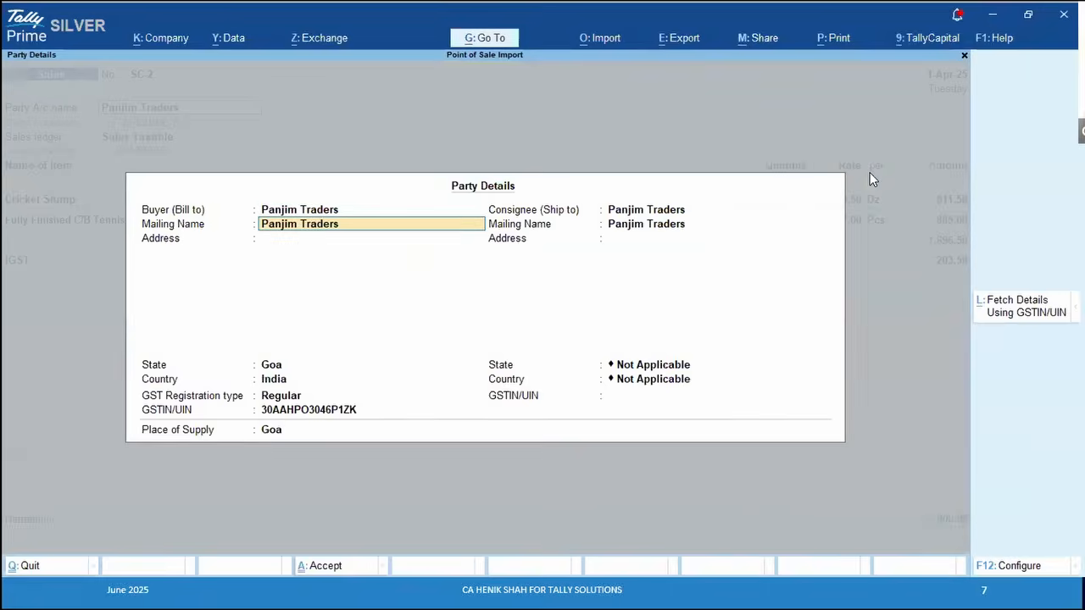
pyautogui.press('Return')
pyautogui.press('Return')
pyautogui.hotkey('ctrl', 'a')
pyautogui.press('BackSpace')
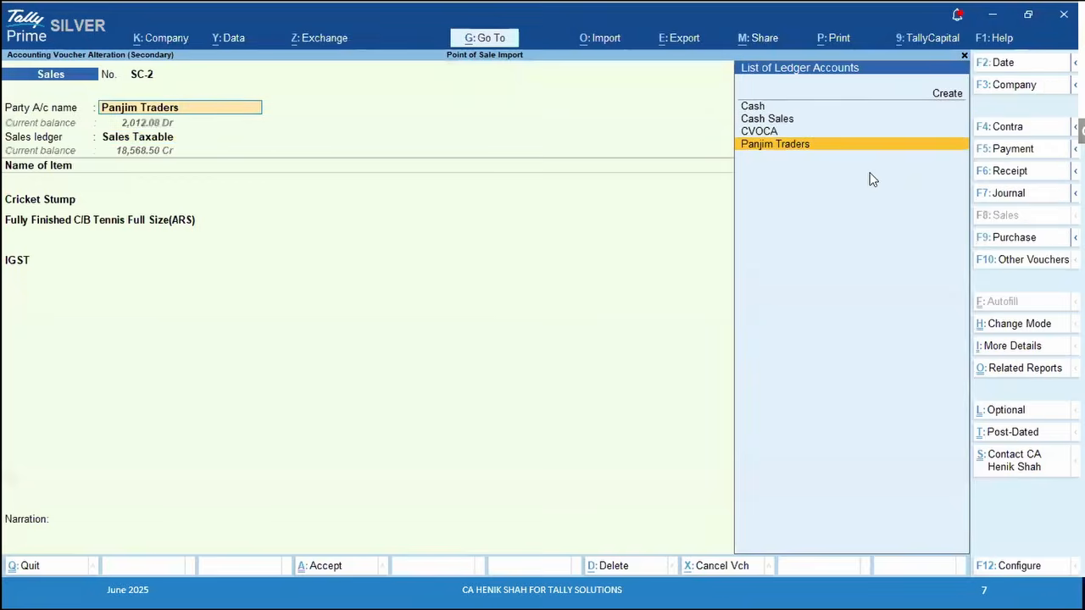
# Leave the dispatch details of voucher SC-2 empty and continue to the party details of Panjim Traders
pyautogui.press('Return')
pyautogui.press('Return')
pyautogui.press('Return')
pyautogui.press('Return')
pyautogui.press('Return')
pyautogui.press('Return')
pyautogui.press('Return')
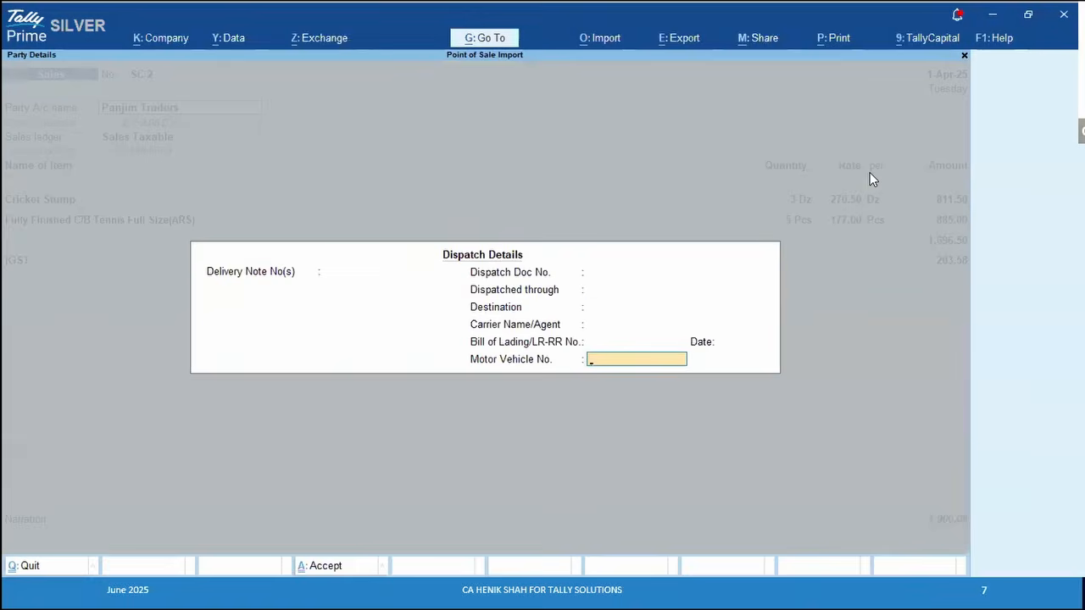
pyautogui.press('Return')
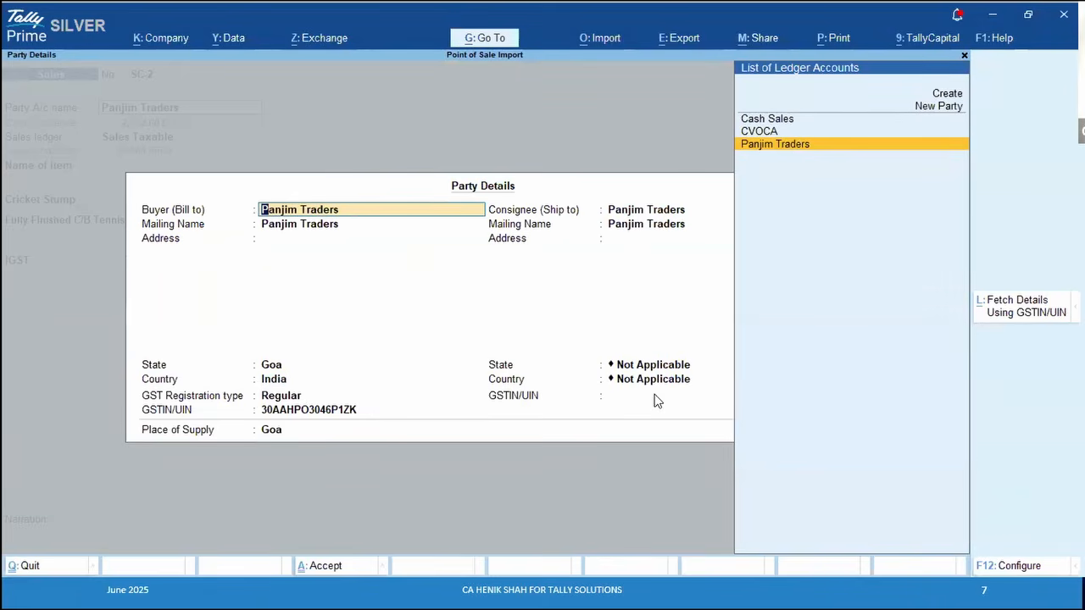
# Accept the party details and open the GST Rate and Related Details for the Cricket Stump item
pyautogui.hotkey('ctrl', 'a')
pyautogui.press('Return')
pyautogui.press('Return')
pyautogui.press('Return')
pyautogui.press('Return')
pyautogui.press('Return')
pyautogui.press('Return')
pyautogui.press('Return')
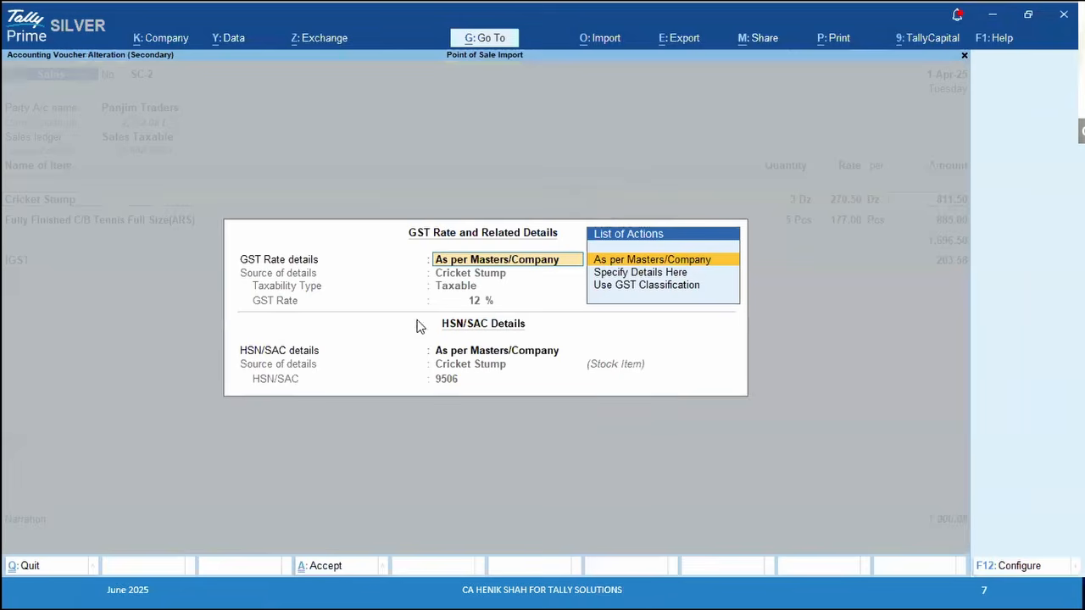
# Set Cricket Stump's GST rate details to Specify Details Here with taxability type Nil Rated, leaving HSN/SAC as per Masters/Company
pyautogui.press('Down')
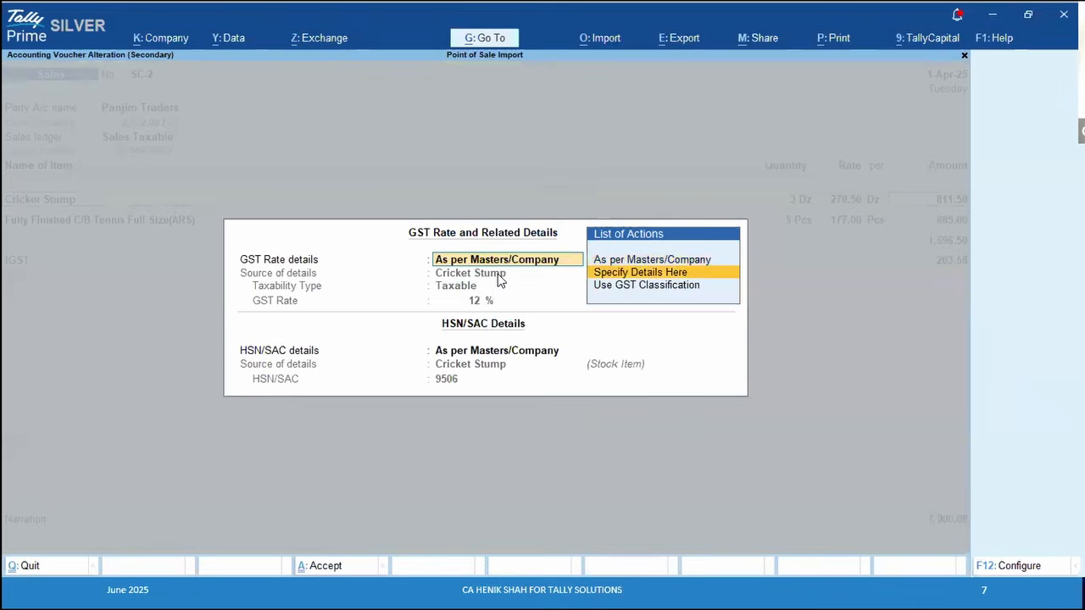
pyautogui.press('Return')
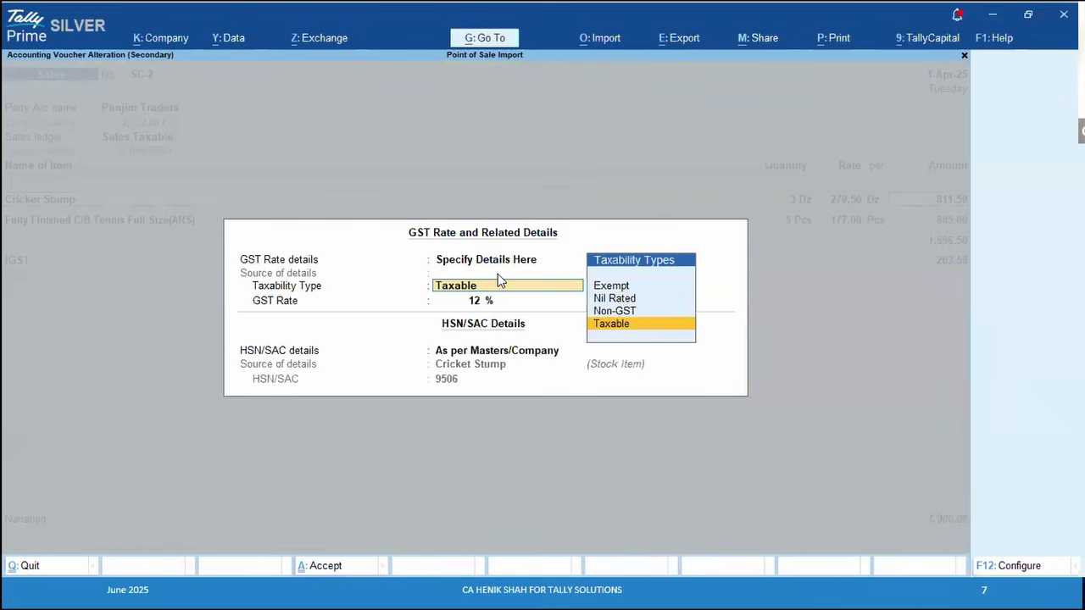
pyautogui.press('Up')
pyautogui.press('Up')
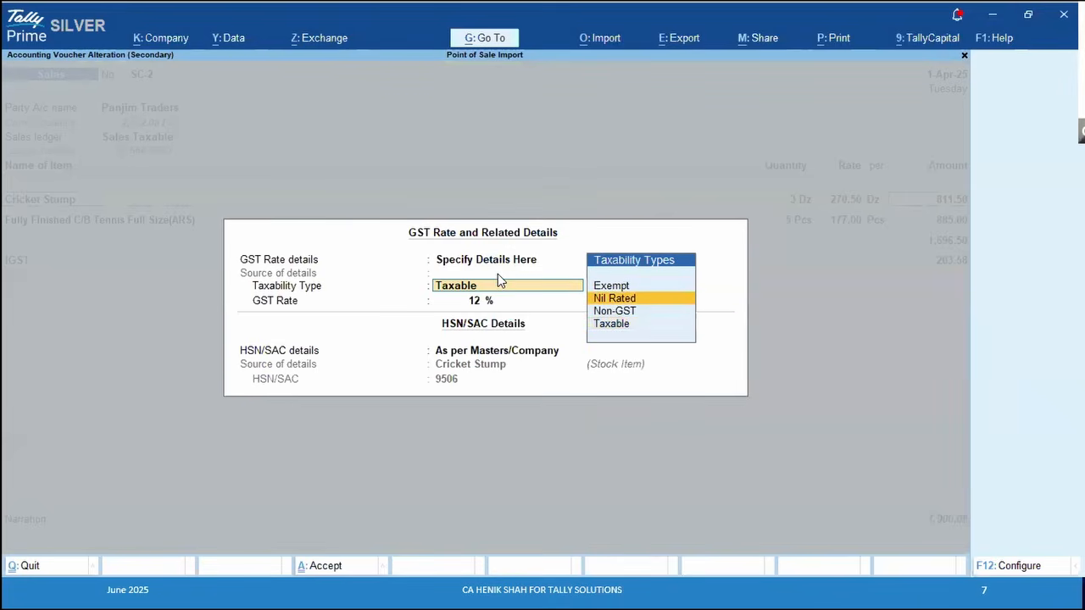
pyautogui.press('Return')
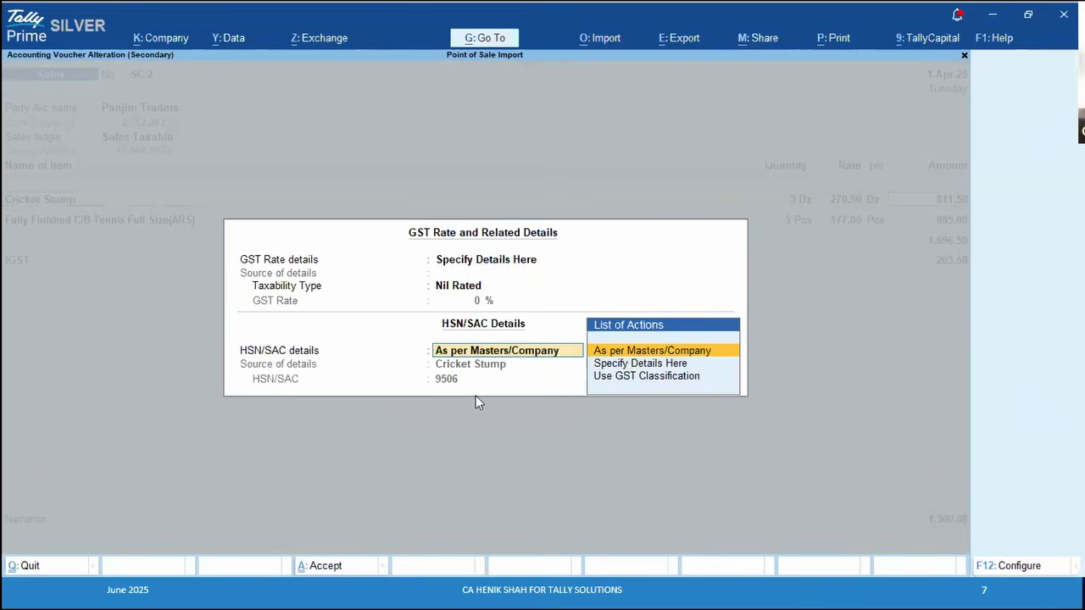
pyautogui.press('BackSpace')
pyautogui.press('Return')
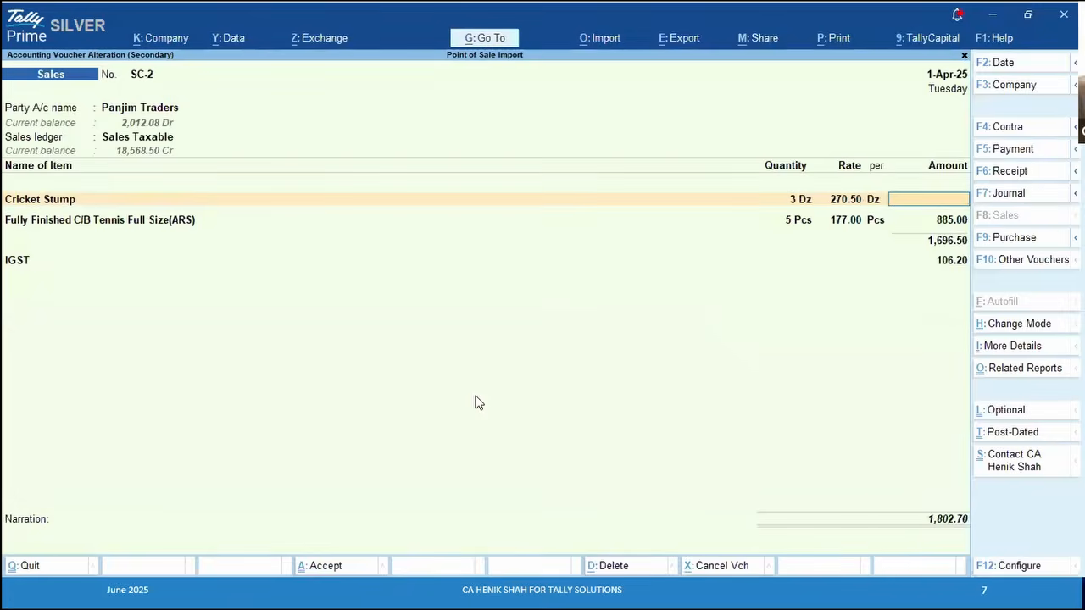
# Save the altered voucher SC-2 and return to the Gateway of Tally
pyautogui.hotkey('ctrl', 'a')
pyautogui.press('Escape')
pyautogui.press('Escape')
pyautogui.press('Escape')
pyautogui.press('Escape')
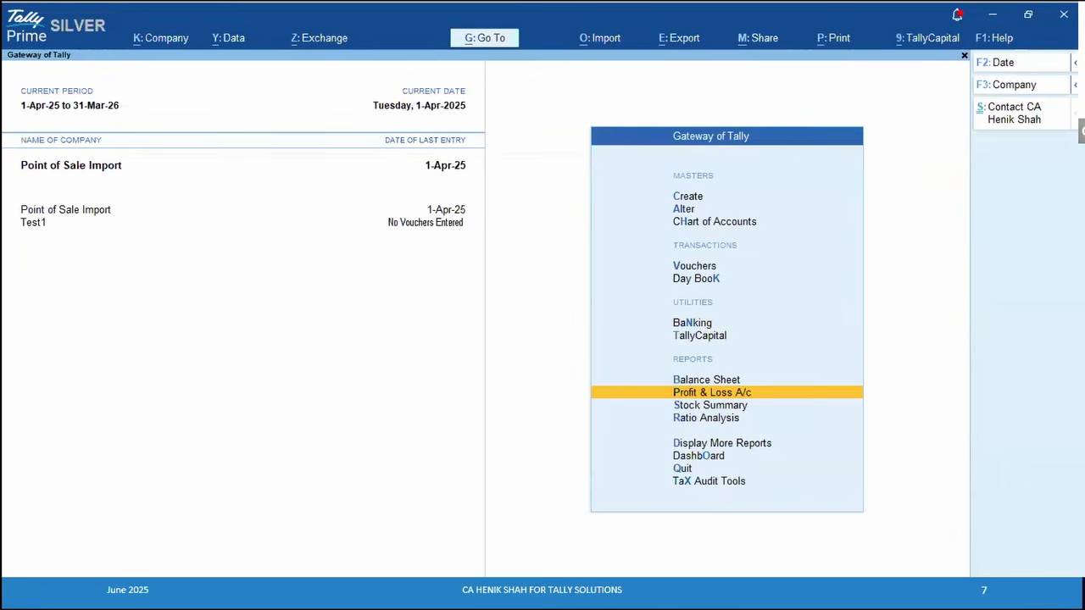
# Switch from TallyPrime to another open window
pyautogui.hotkey('alt', 'Tab')
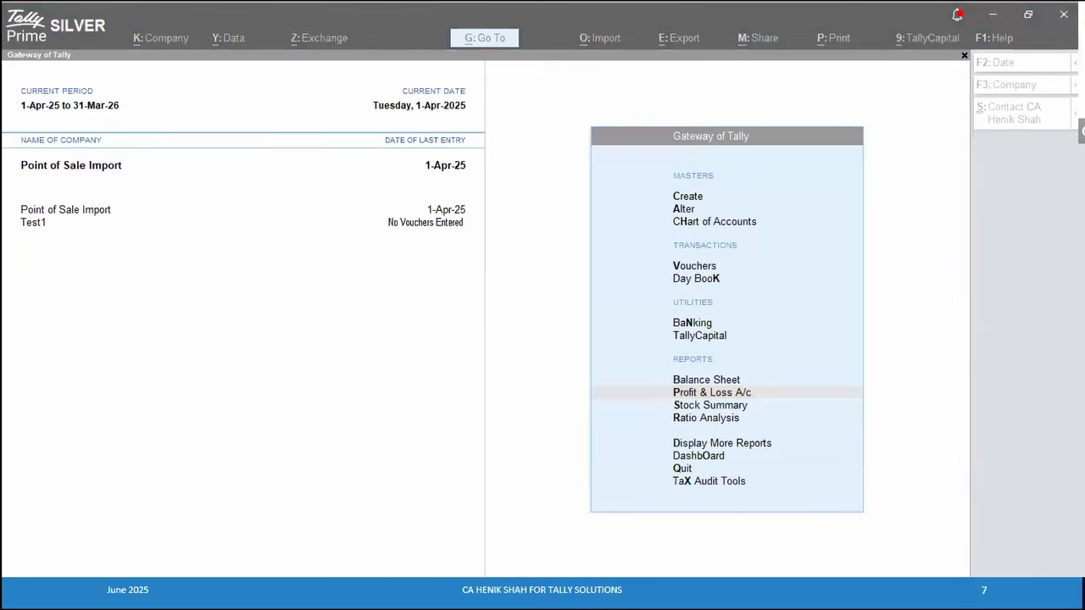